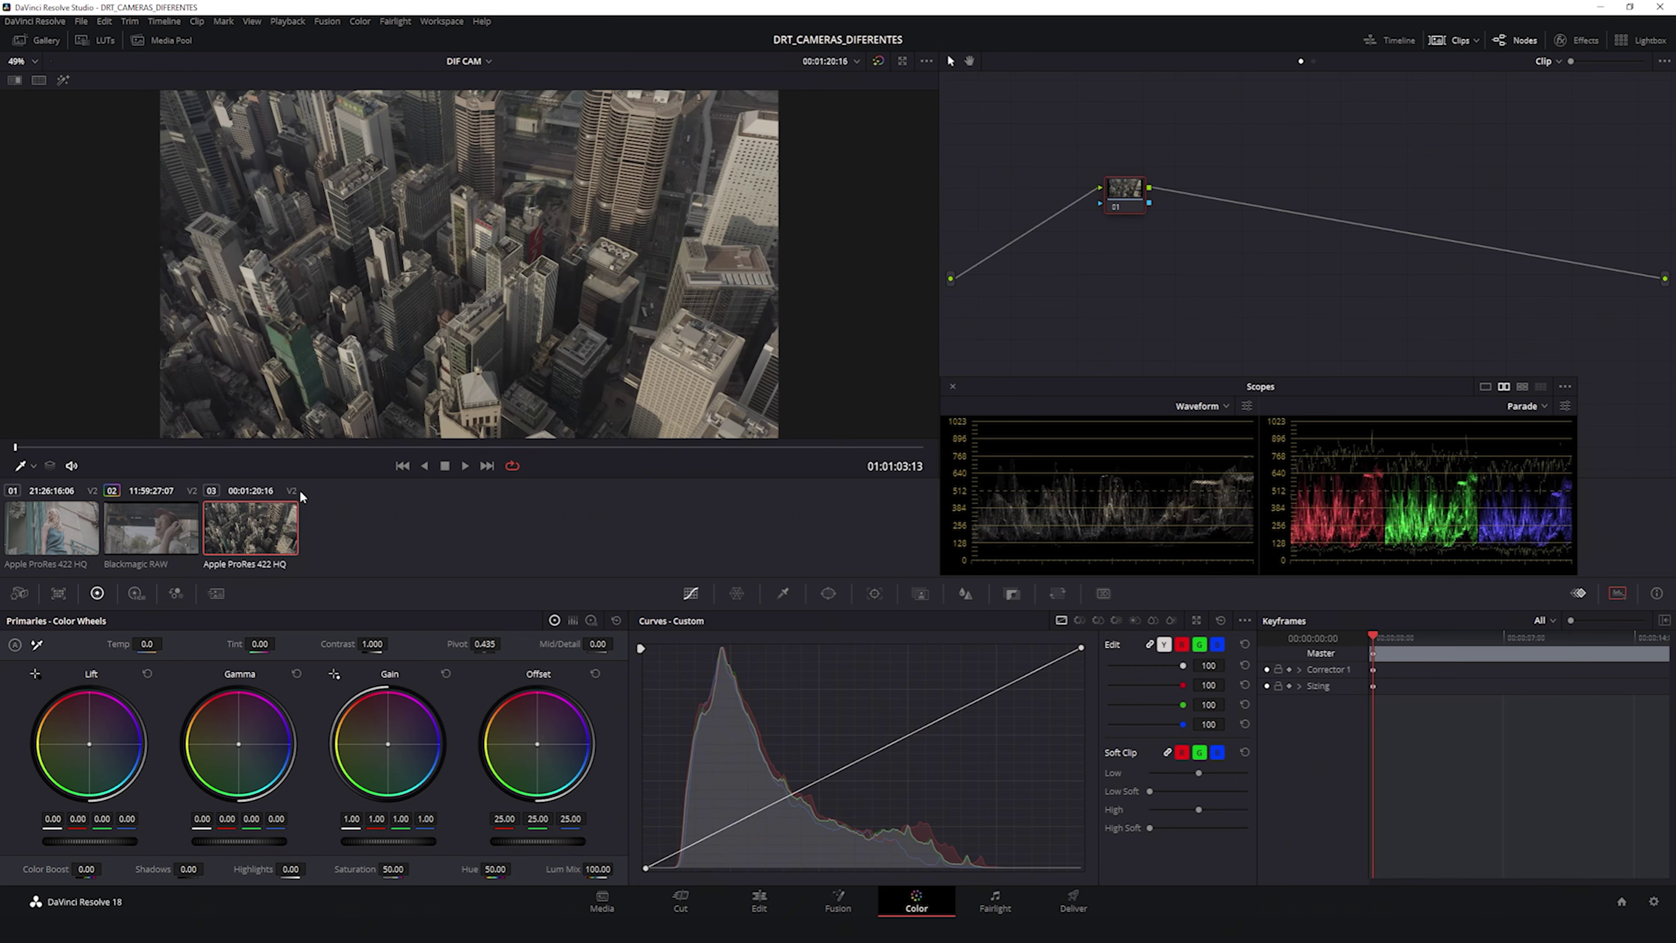
Step: Open the first clip at the frame showing the blonde woman, about 01:00:46:20, and hide the clip thumbnails
{"action": "left_click_drag", "start_coordinate": [348, 437], "coordinate": [310, 433]}
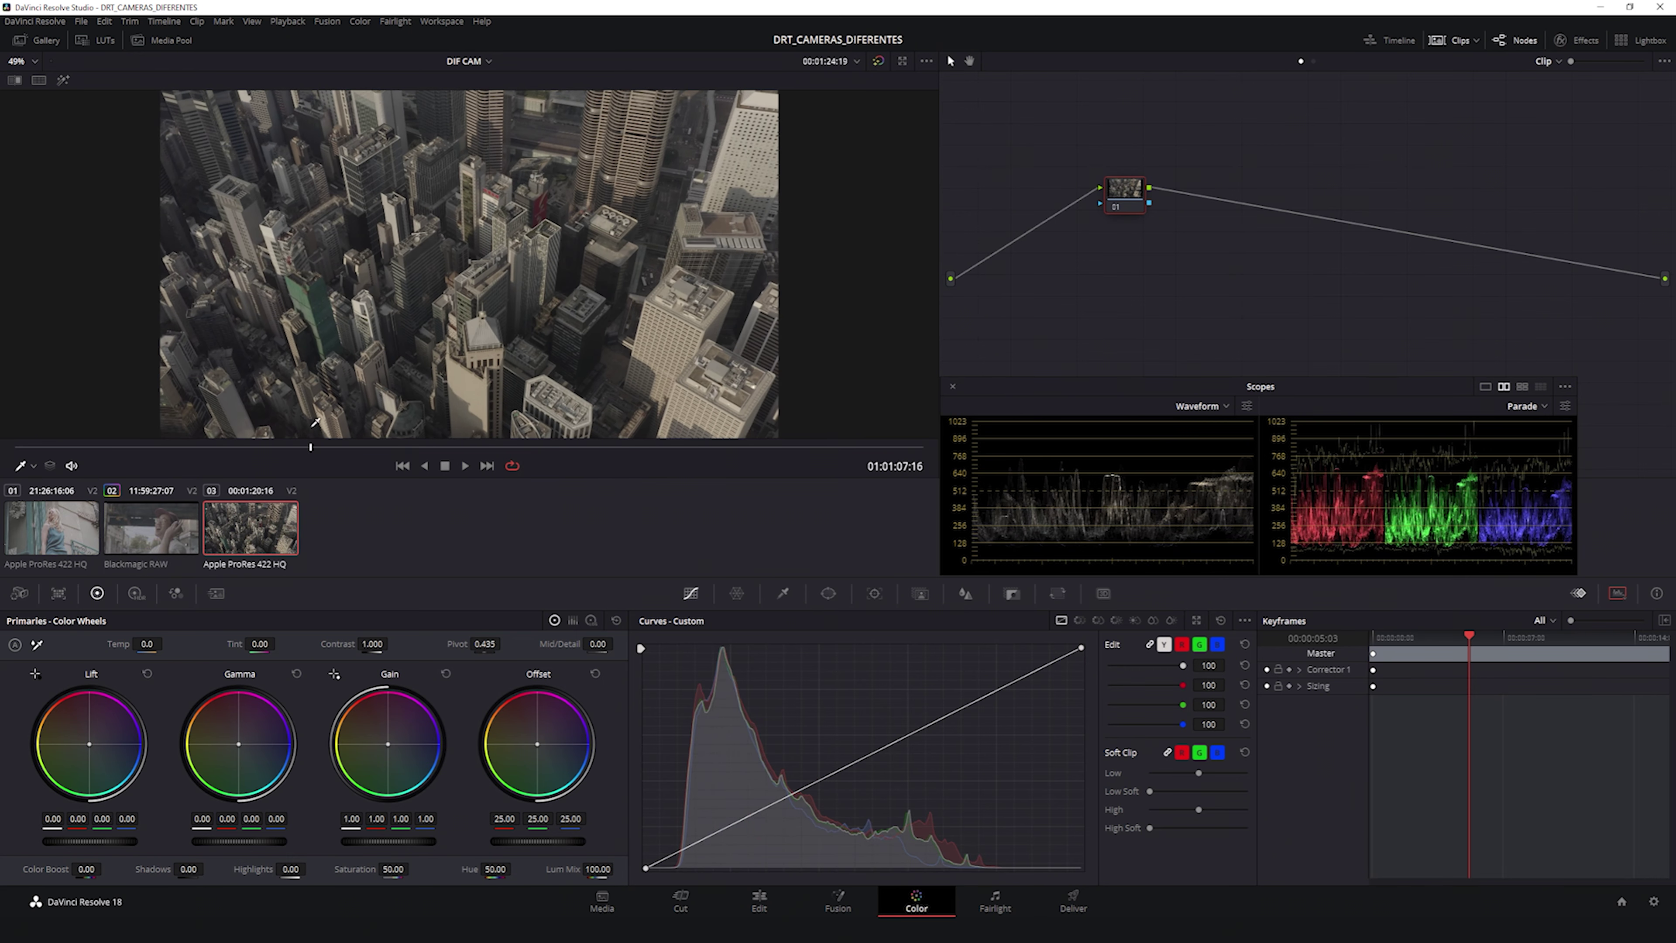
{"action": "left_click", "coordinate": [64, 532]}
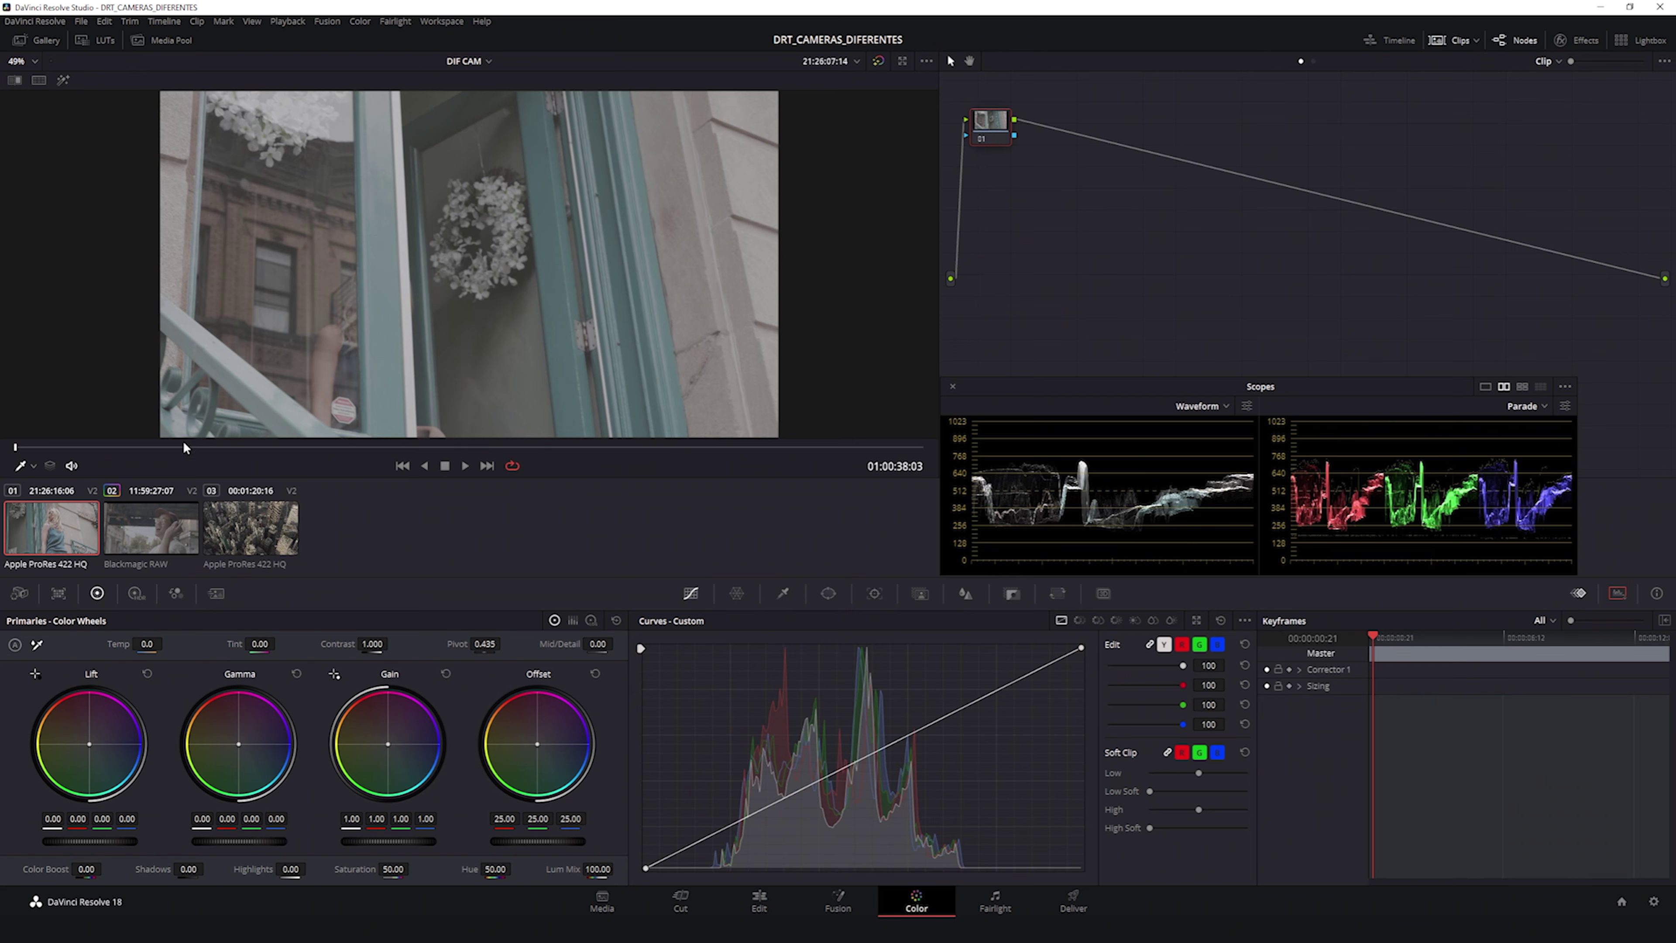
{"action": "left_click", "coordinate": [1461, 41]}
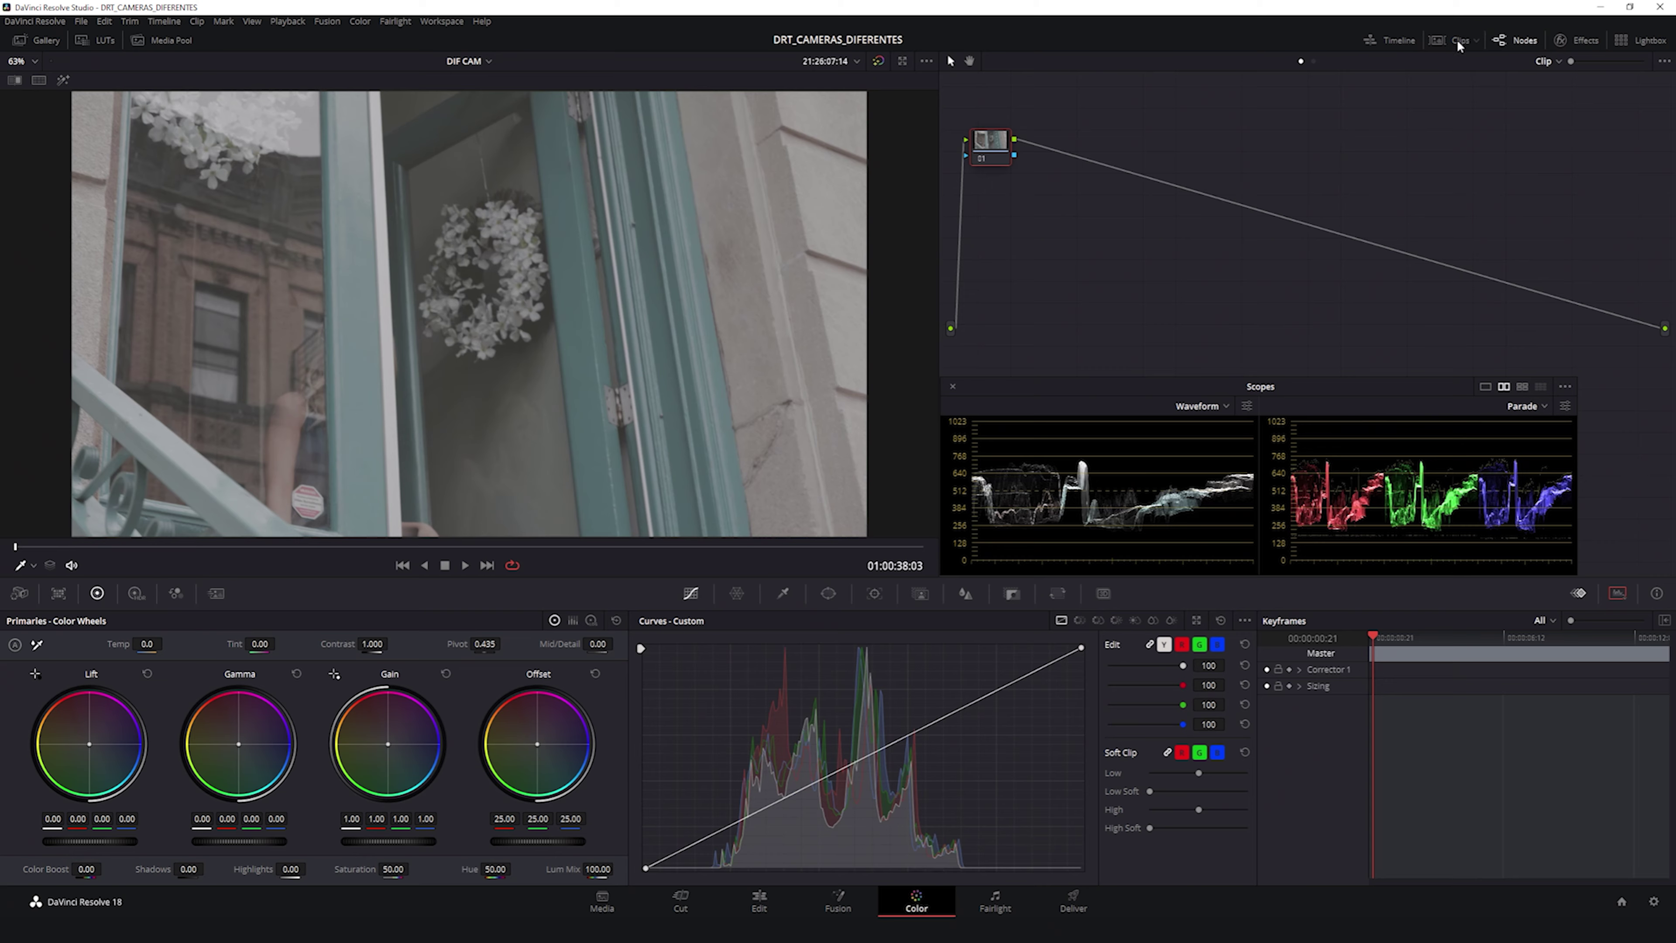
{"action": "left_click", "coordinate": [1459, 42]}
{"action": "left_click_drag", "start_coordinate": [391, 443], "coordinate": [640, 444]}
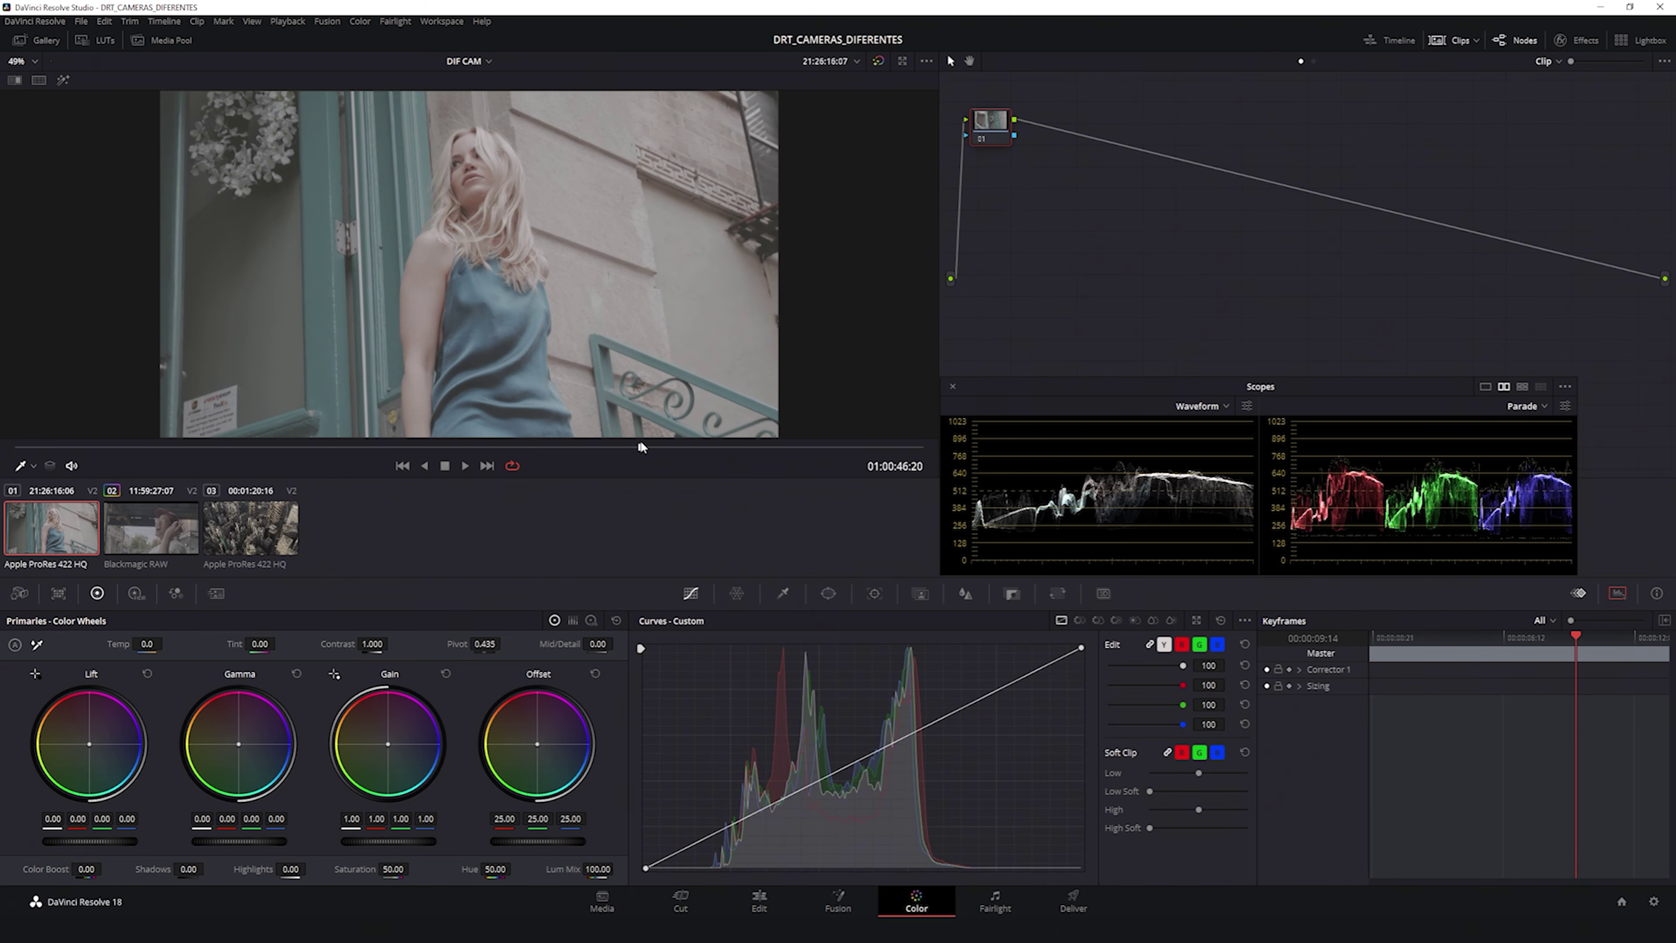
{"action": "left_click", "coordinate": [1461, 41]}
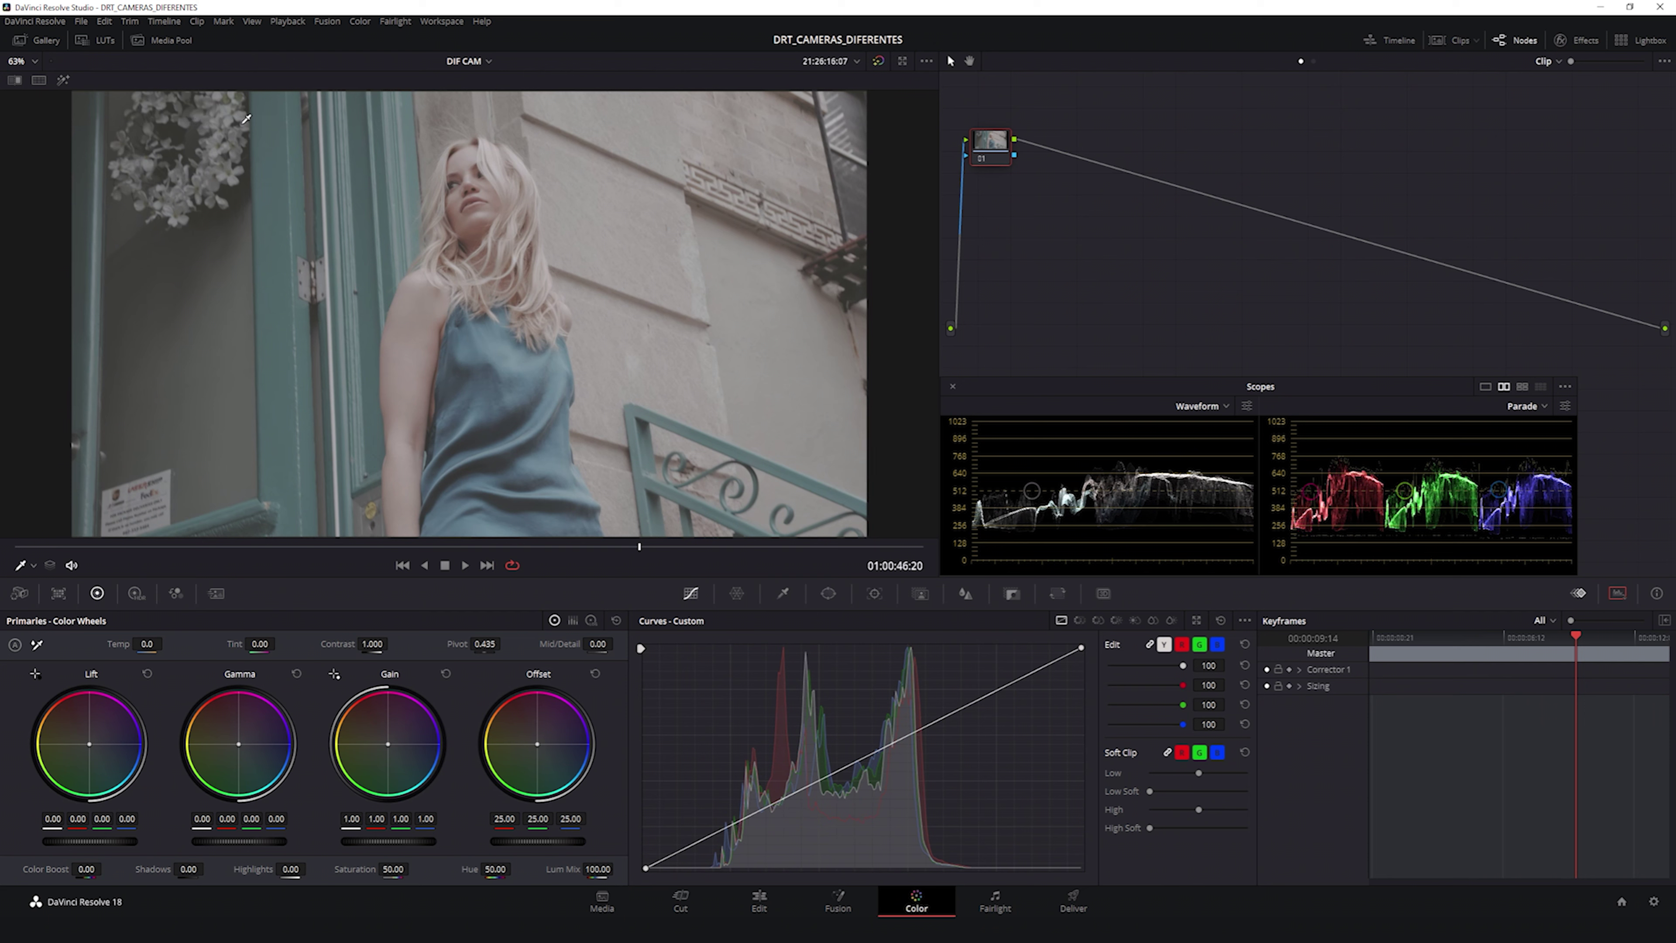
Step: Display the city street reference still from the gallery in the viewer and close the gallery
{"action": "left_click", "coordinate": [41, 41]}
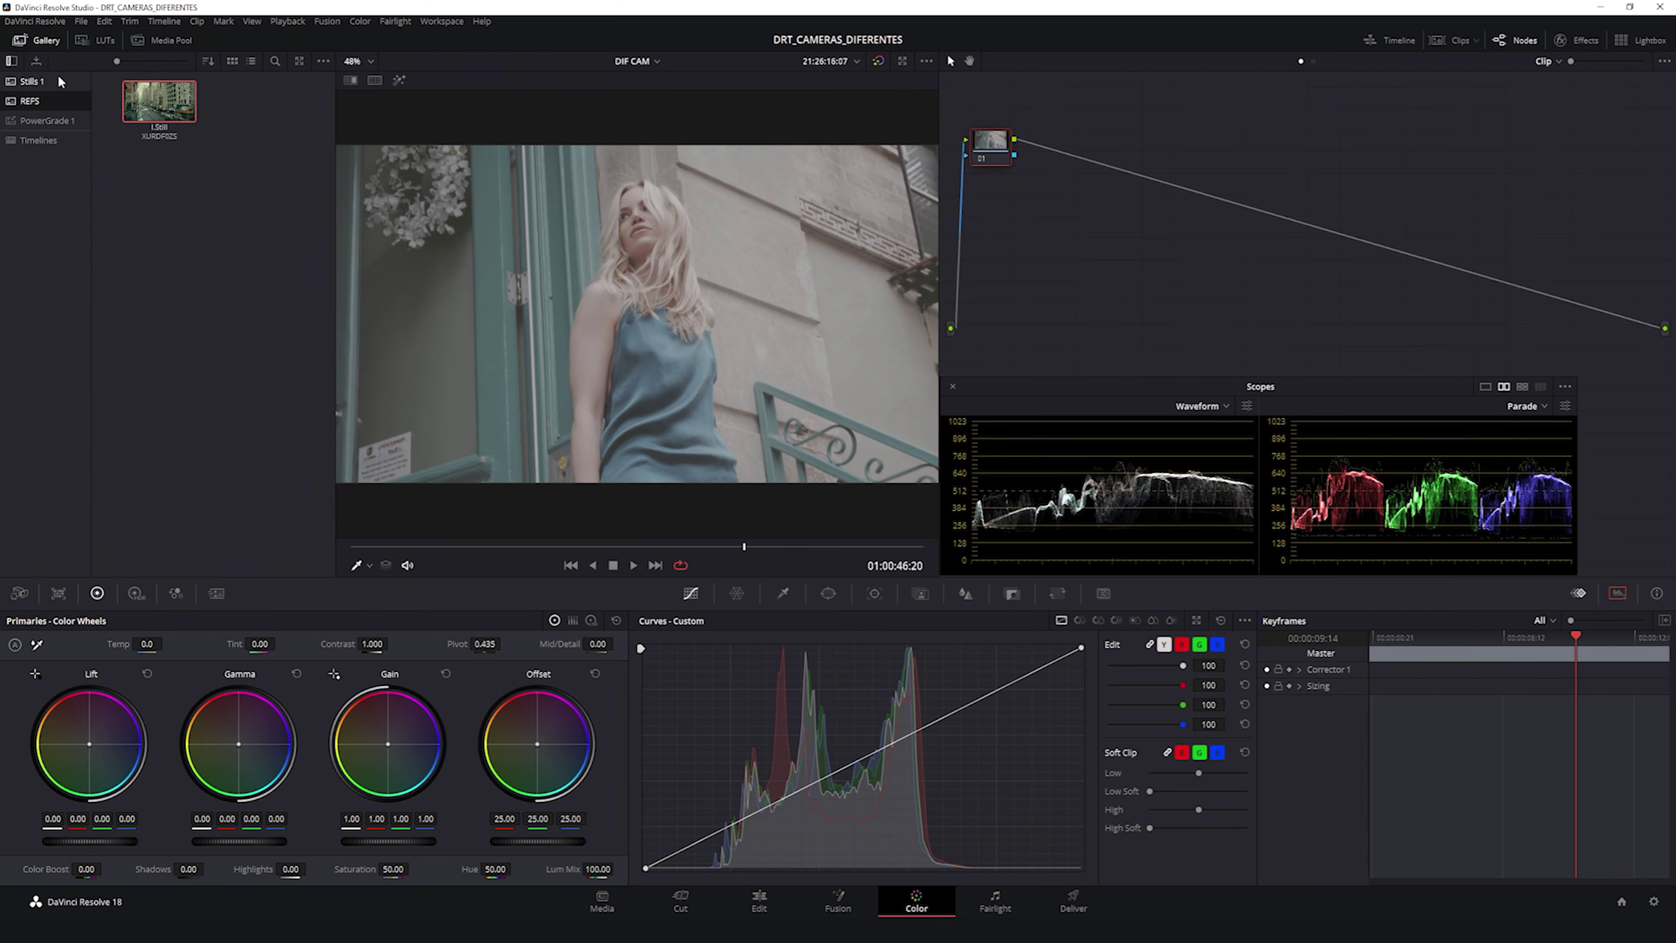
{"action": "key", "text": "ctrl+w"}
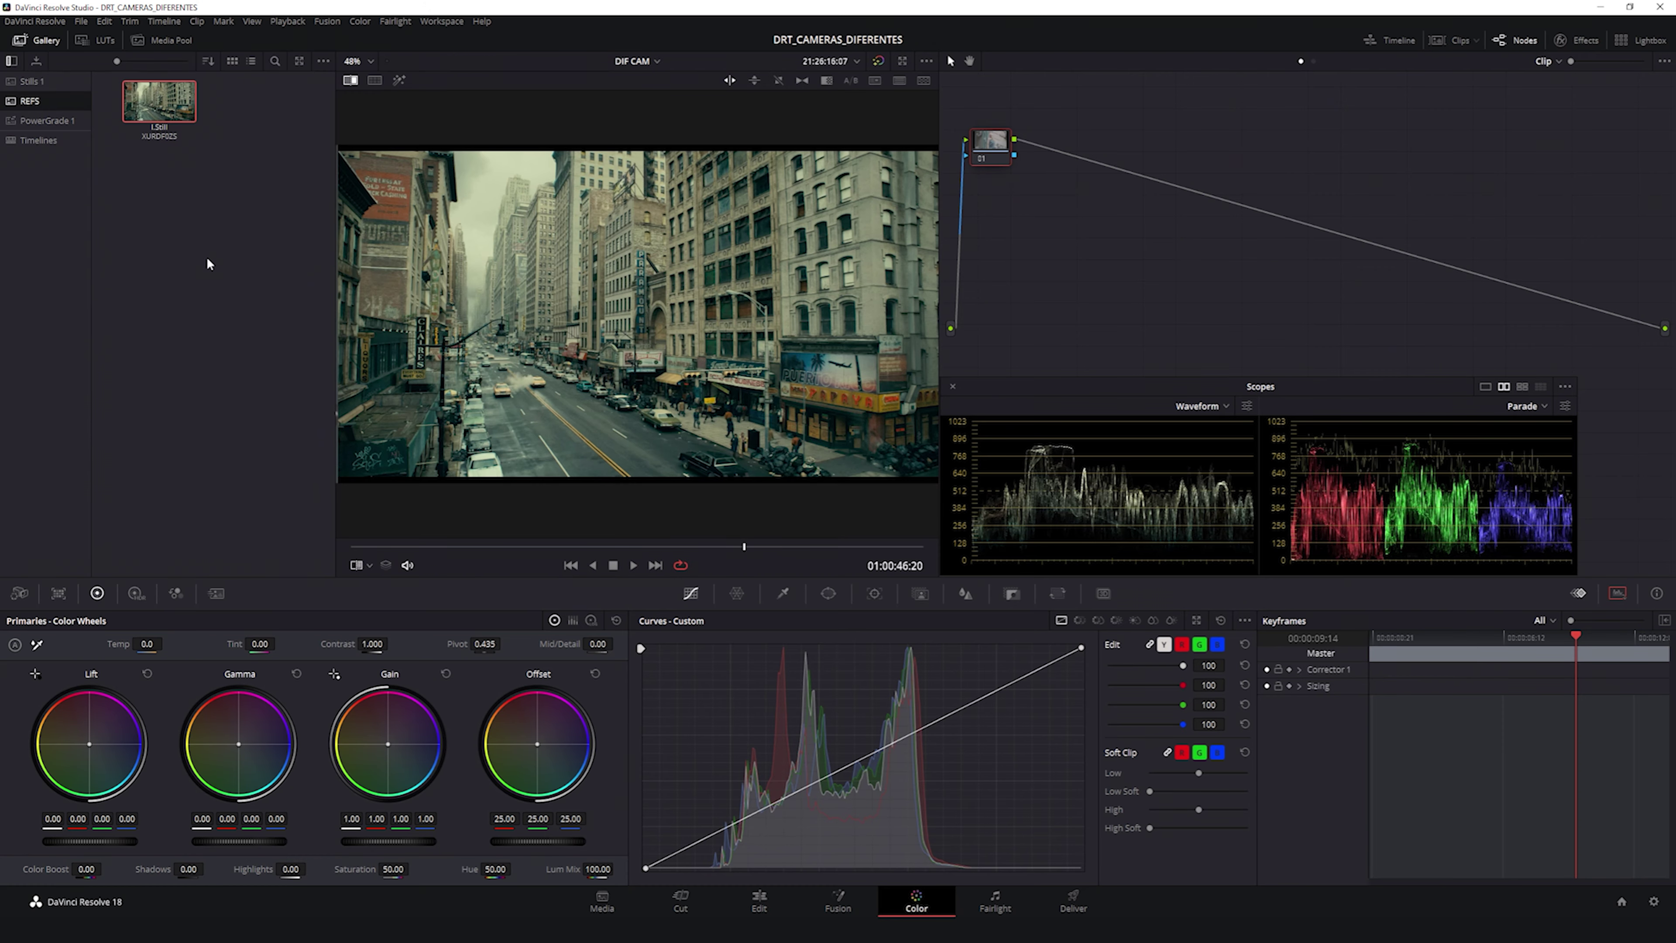
{"action": "left_click", "coordinate": [50, 40]}
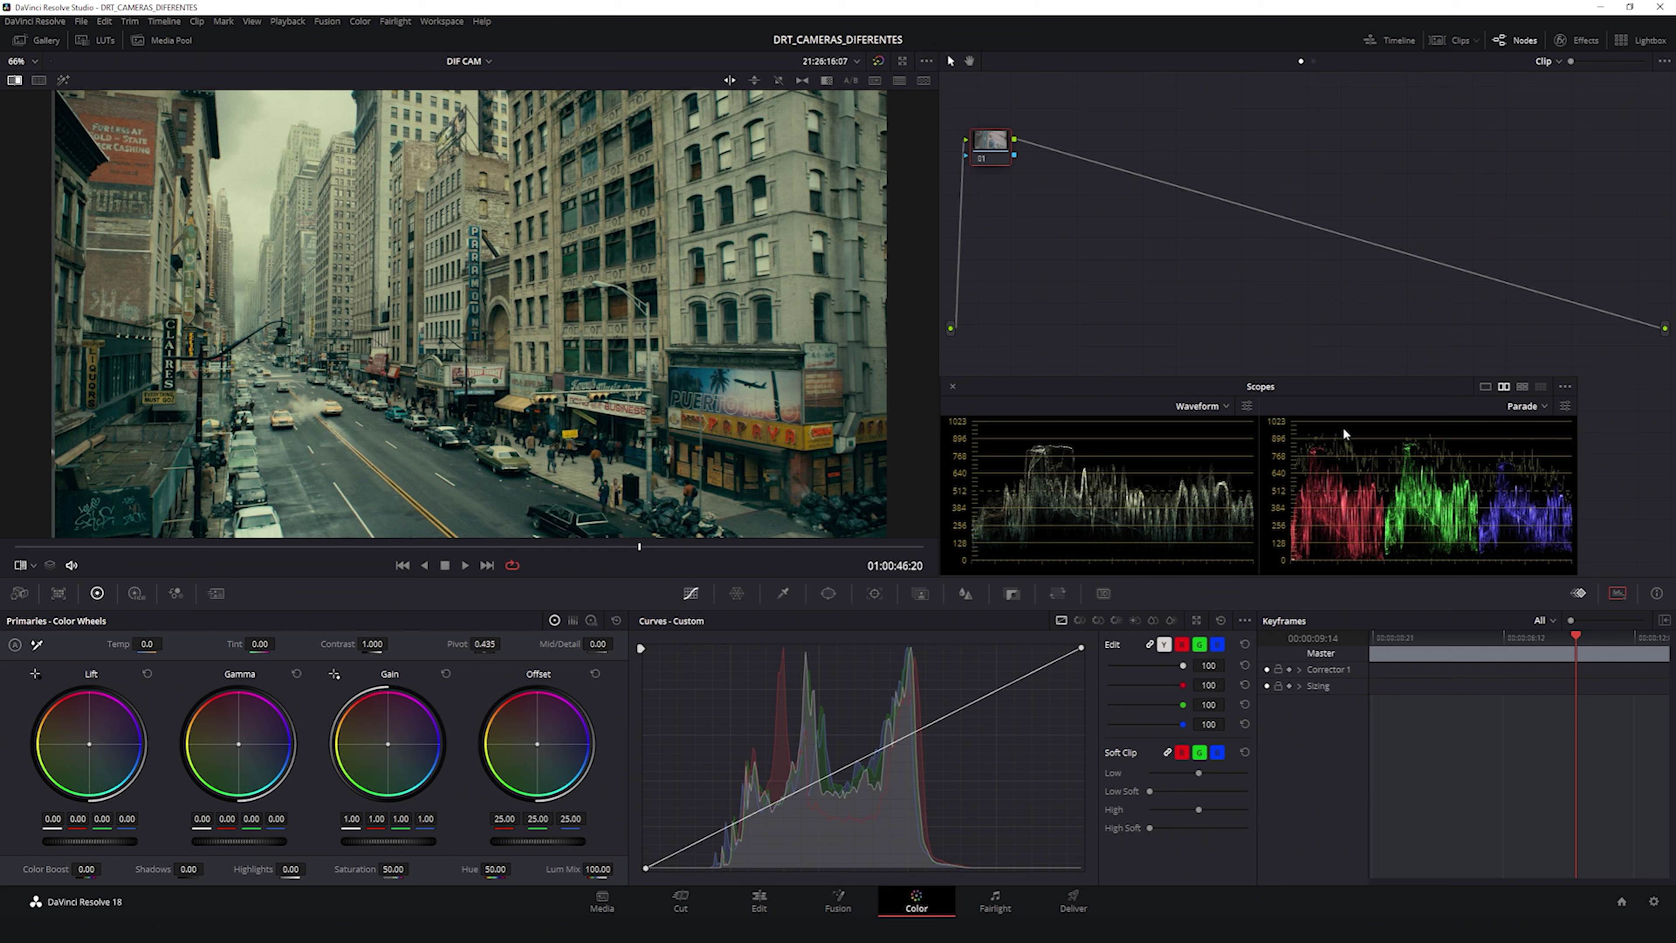
Step: Compare the waveform's RGB and Y modes, keep Y, and slightly enlarge the floating Scopes window
{"action": "left_click_drag", "start_coordinate": [1295, 398], "coordinate": [1307, 395]}
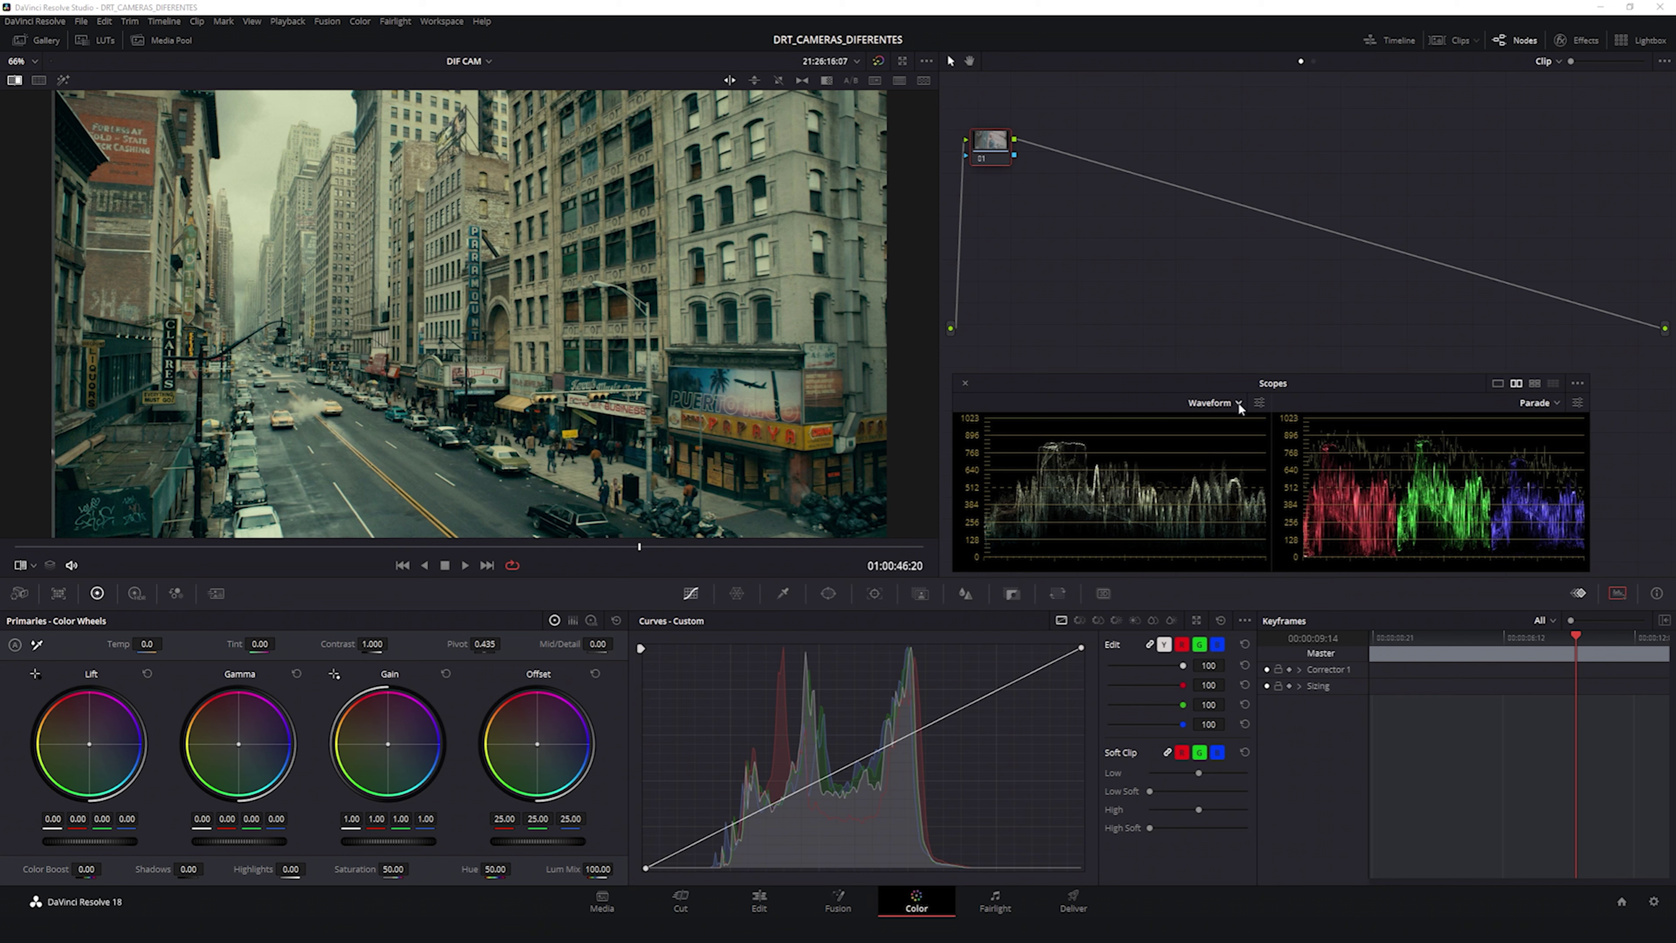
{"action": "left_click", "coordinate": [1258, 403]}
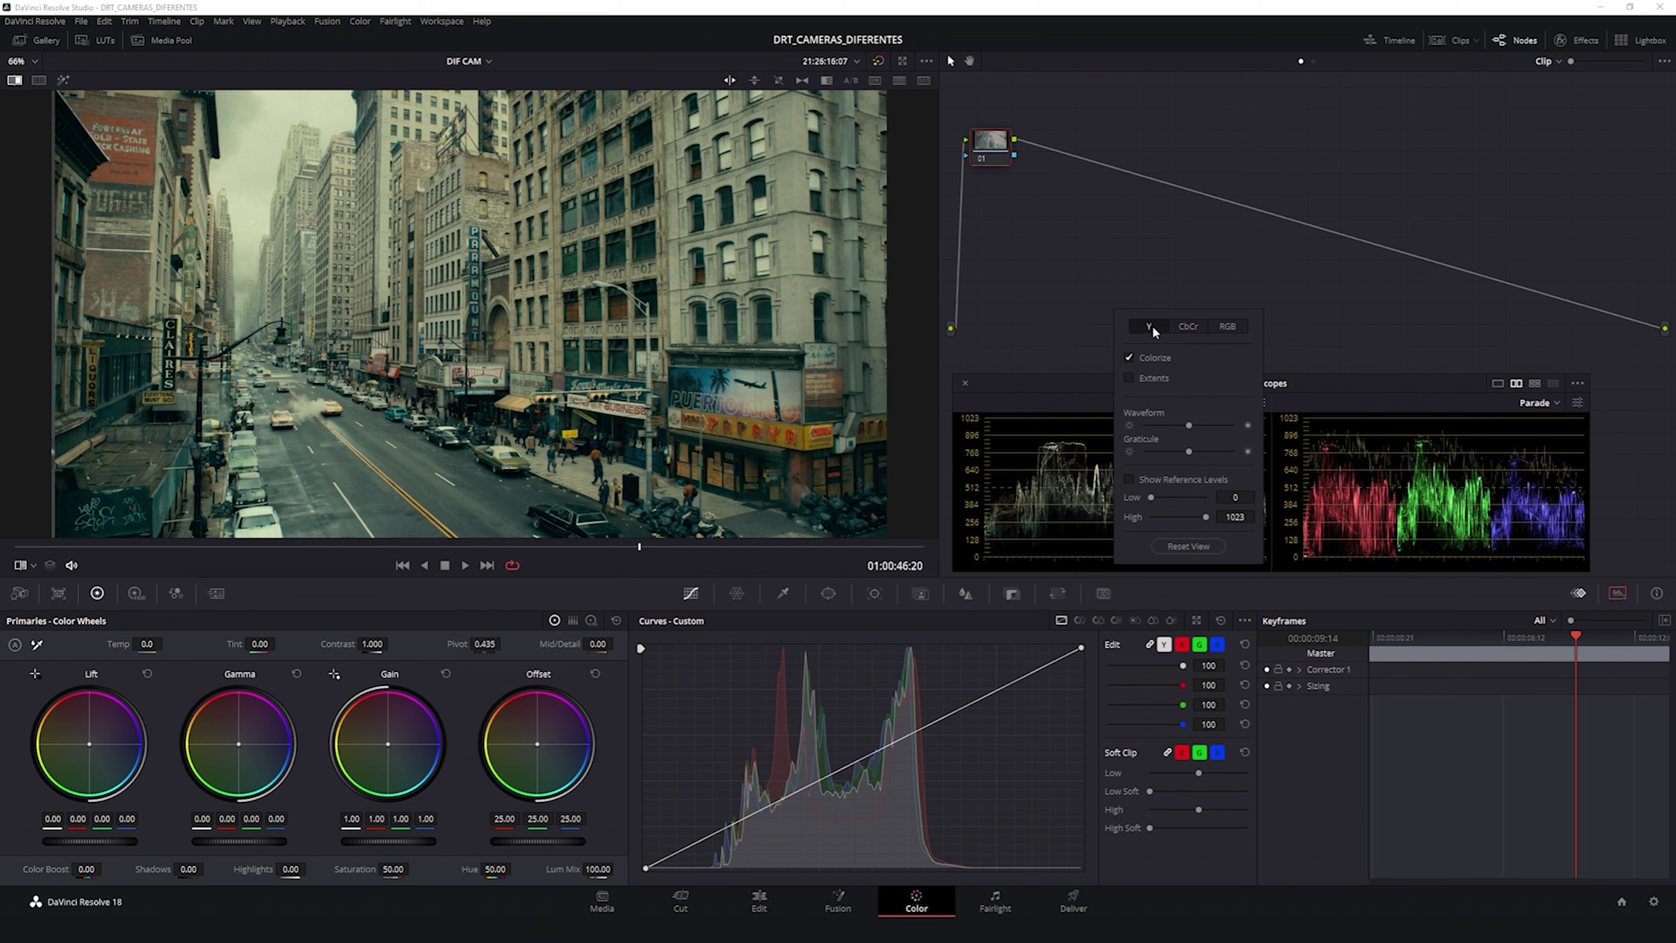
{"action": "left_click", "coordinate": [1226, 326]}
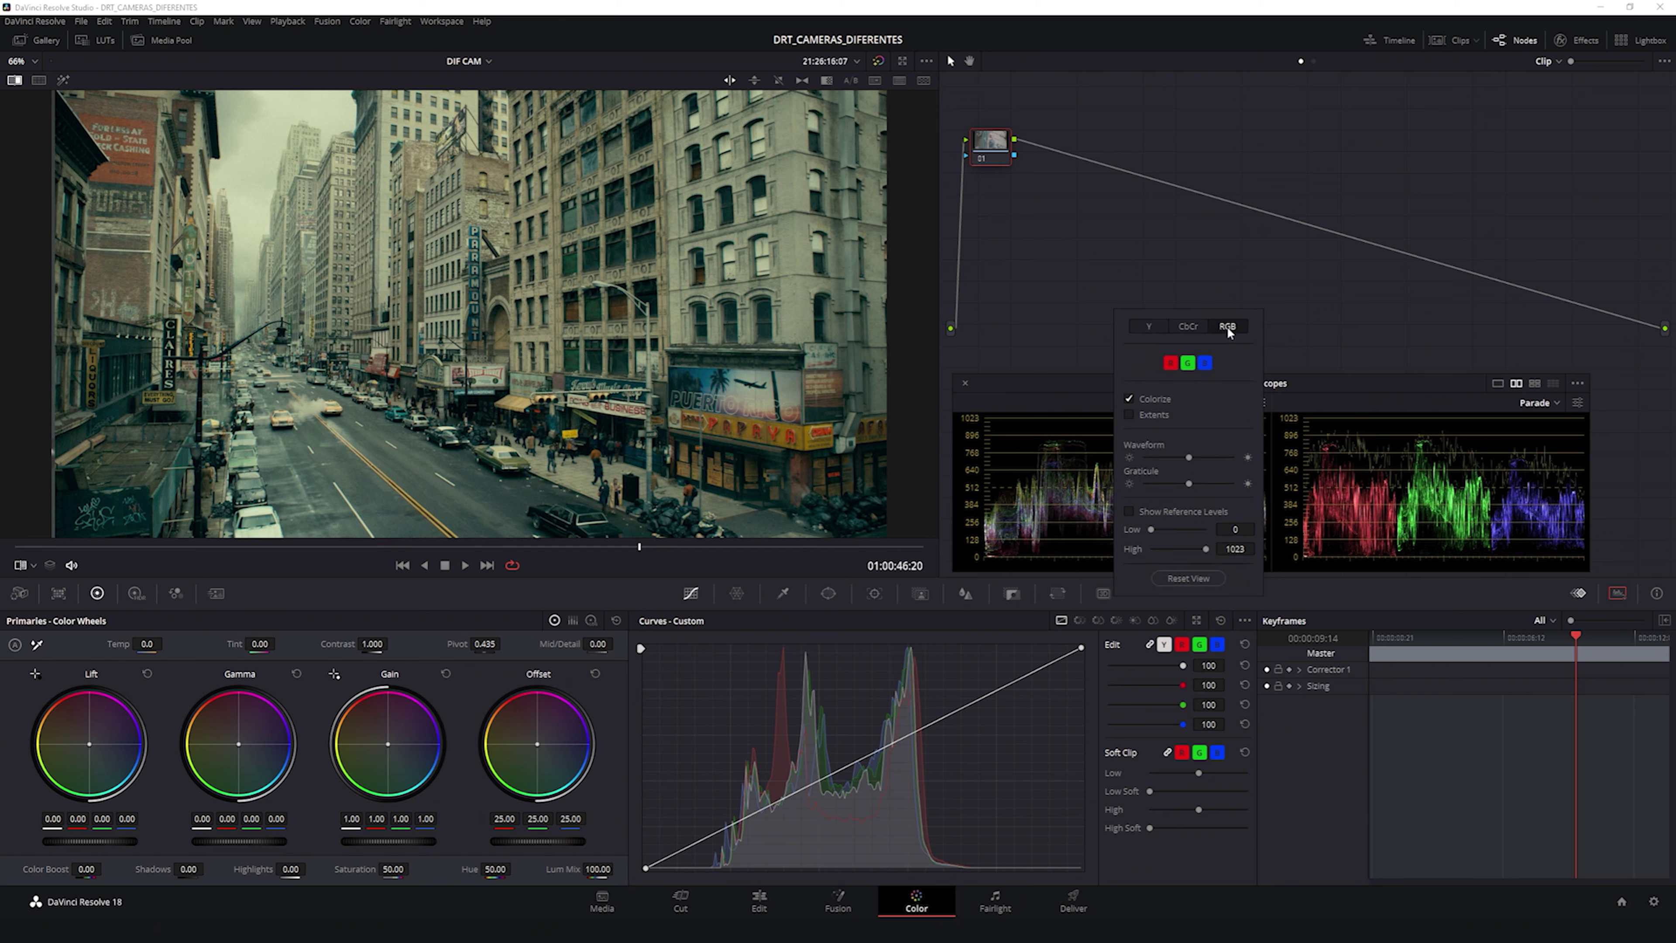
{"action": "left_click", "coordinate": [1150, 326]}
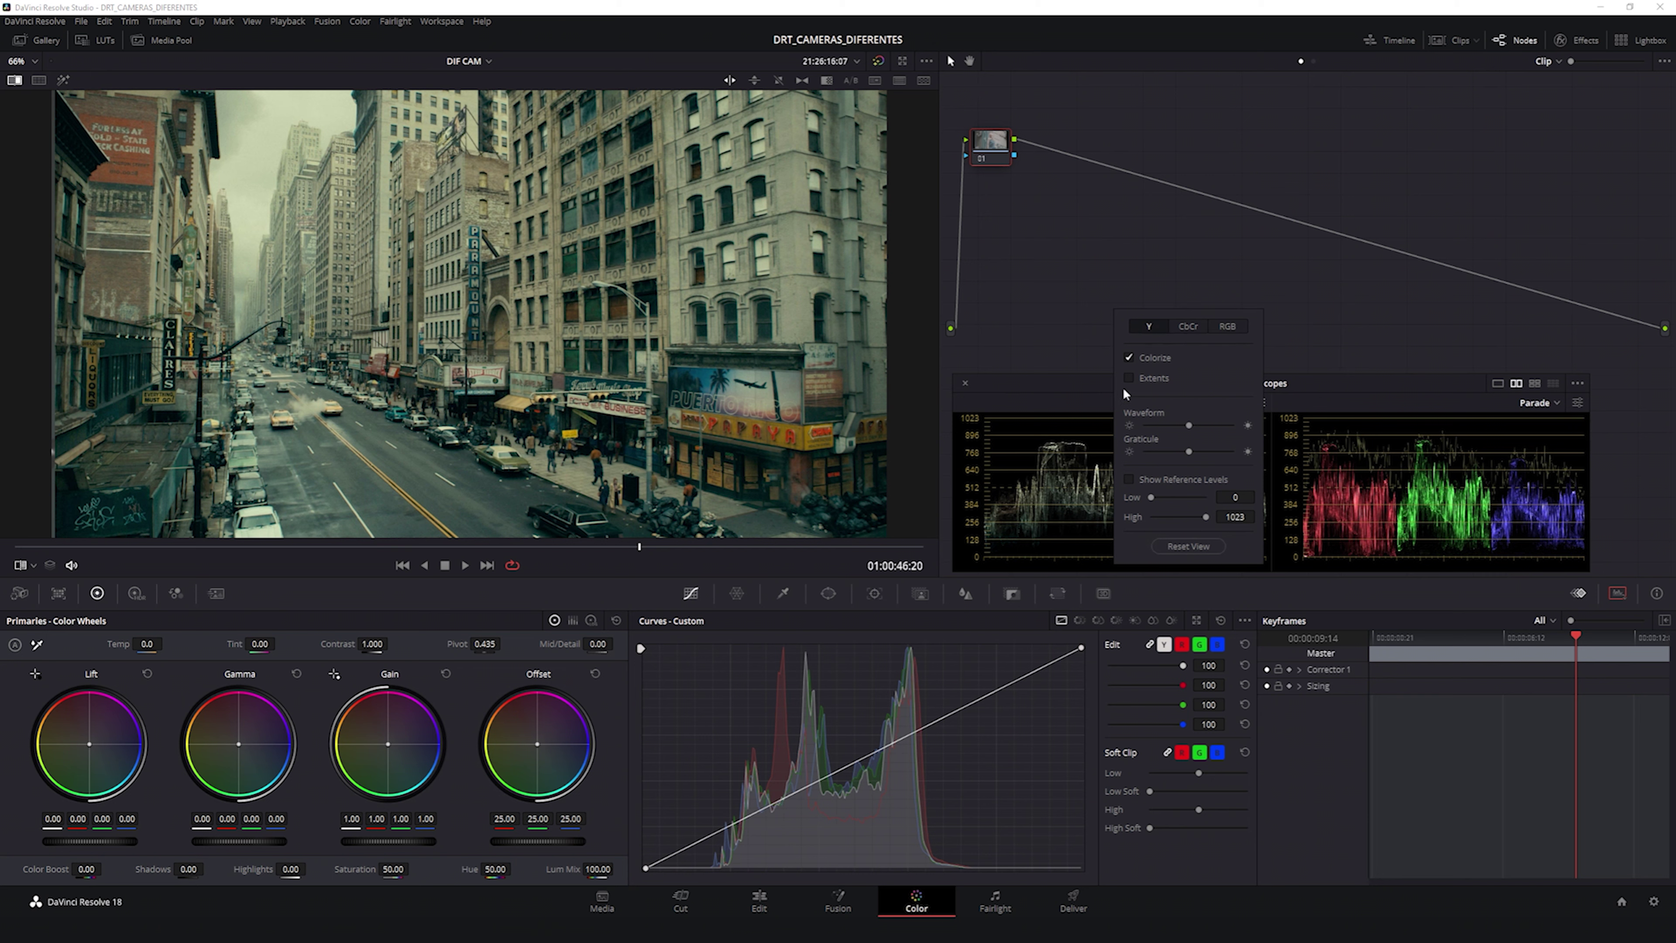
{"action": "left_click", "coordinate": [1085, 399]}
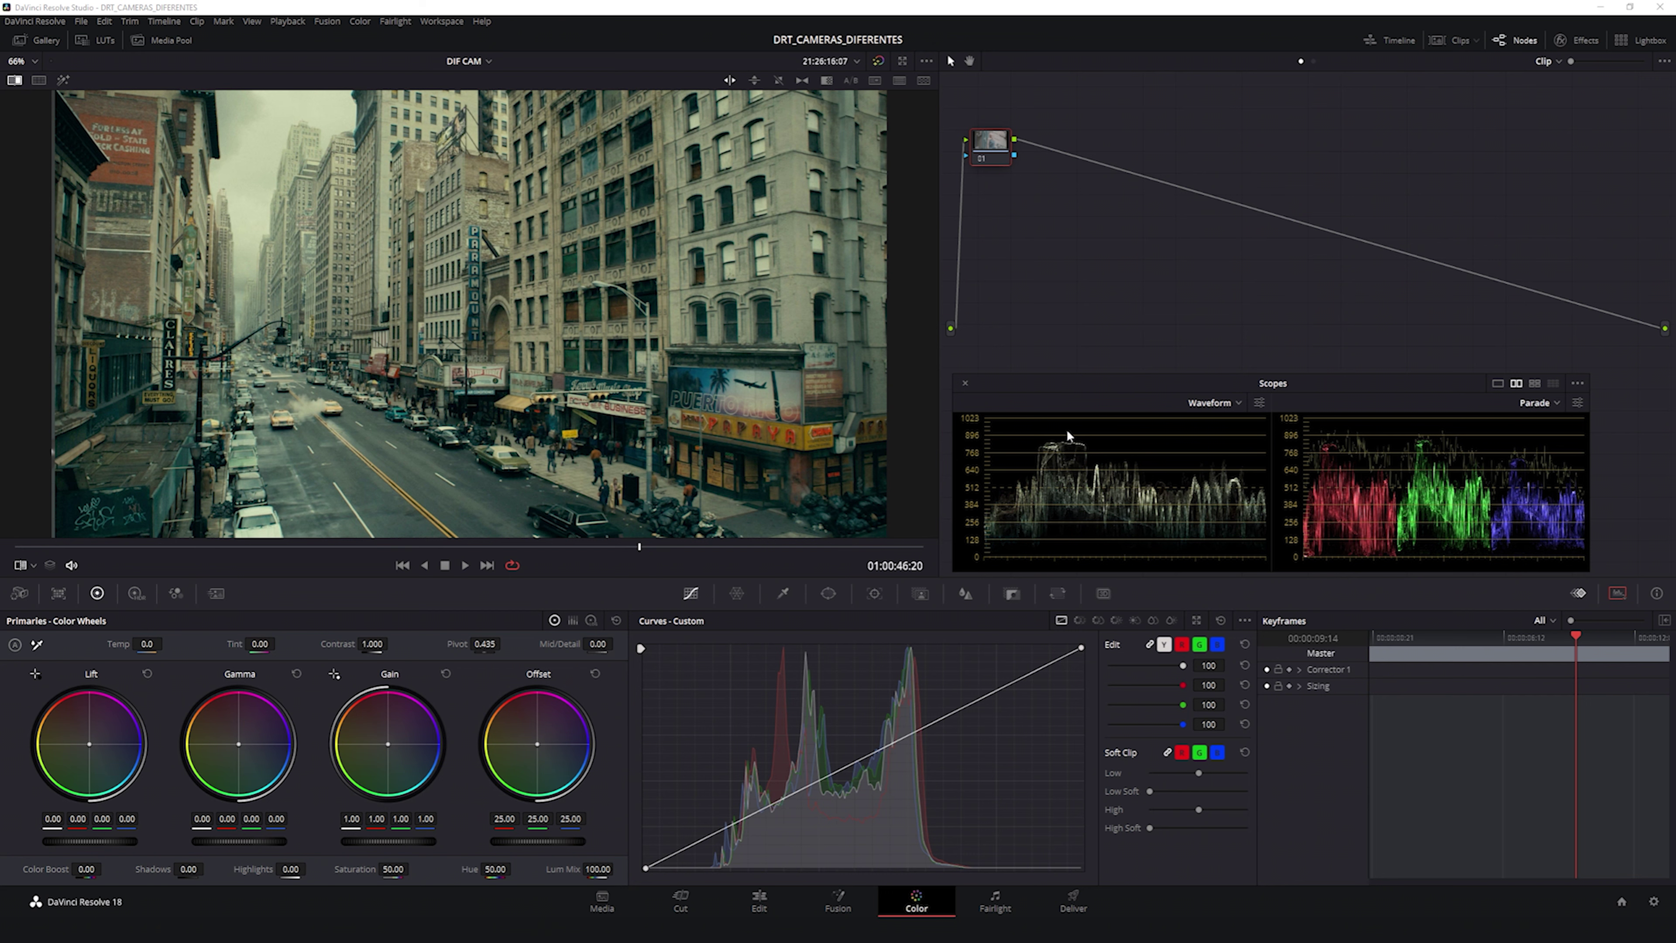
{"action": "left_click_drag", "start_coordinate": [1588, 571], "coordinate": [1610, 573]}
{"action": "left_click_drag", "start_coordinate": [1348, 382], "coordinate": [1341, 379]}
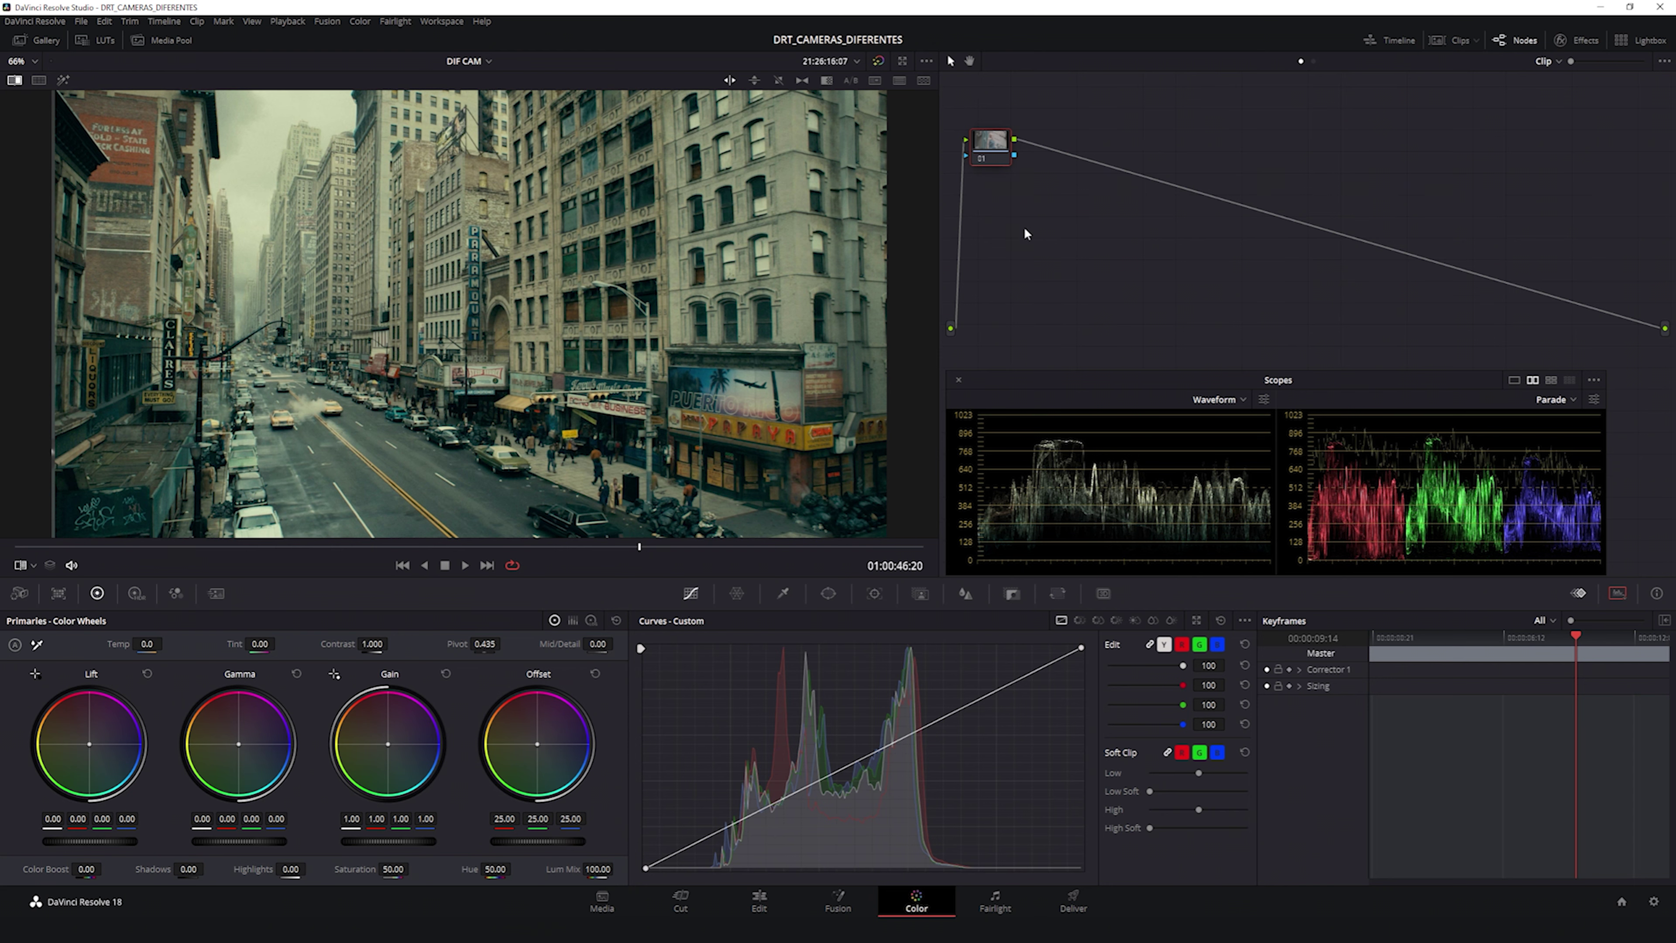
Step: Turn off the reference still comparison and add five serial nodes after node 01
{"action": "key", "text": "ctrl+w"}
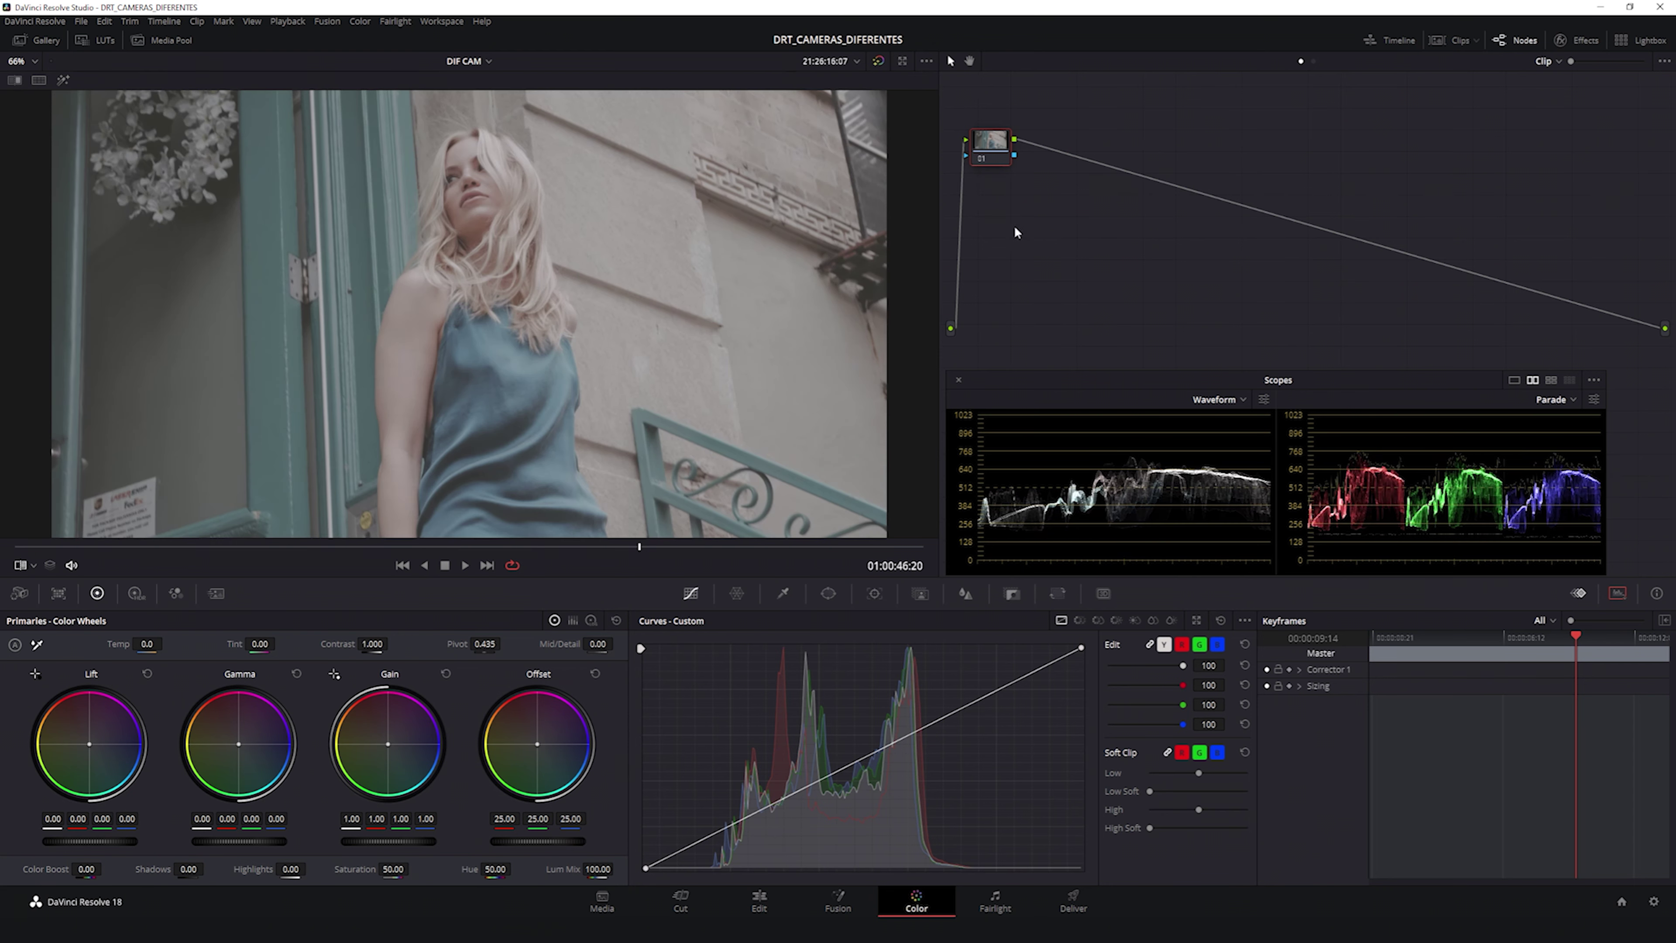
{"action": "left_click_drag", "start_coordinate": [993, 138], "coordinate": [989, 130]}
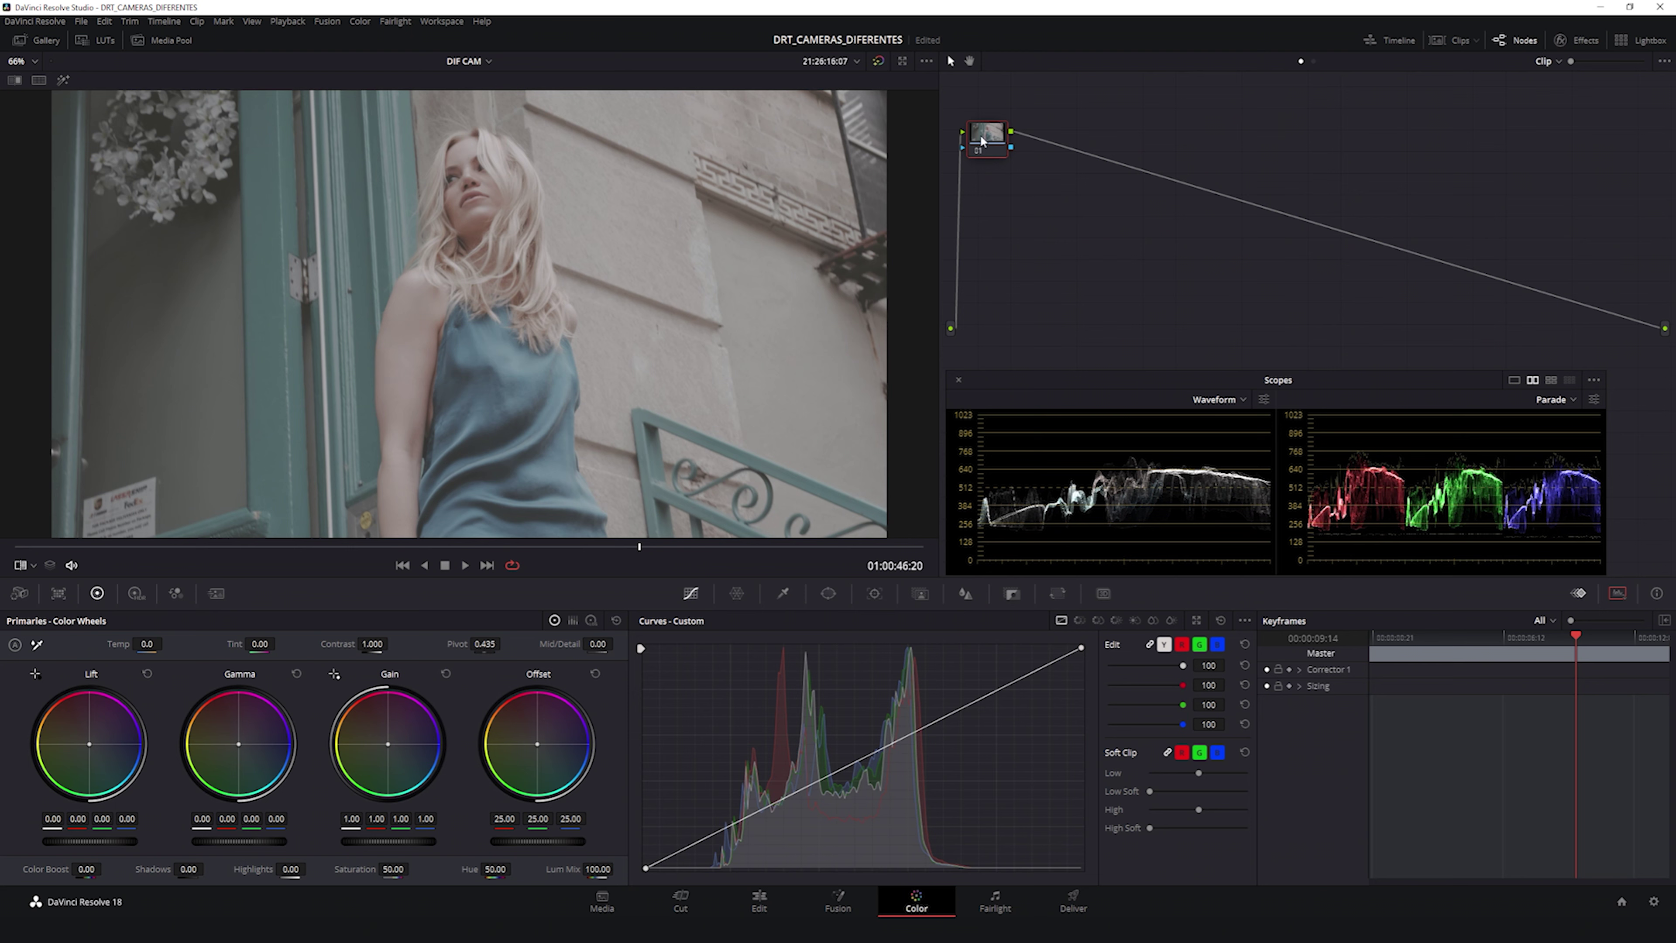
{"action": "key", "text": "alt+s"}
{"action": "key", "text": "alt+s"}
{"action": "key", "text": "alt+s"}
{"action": "key", "text": "alt+s"}
{"action": "key", "text": "alt+s"}
Step: Label node 01 as NR and node 02 as IDT, and save the project
{"action": "left_click", "coordinate": [989, 147]}
{"action": "key", "text": "Tab"}
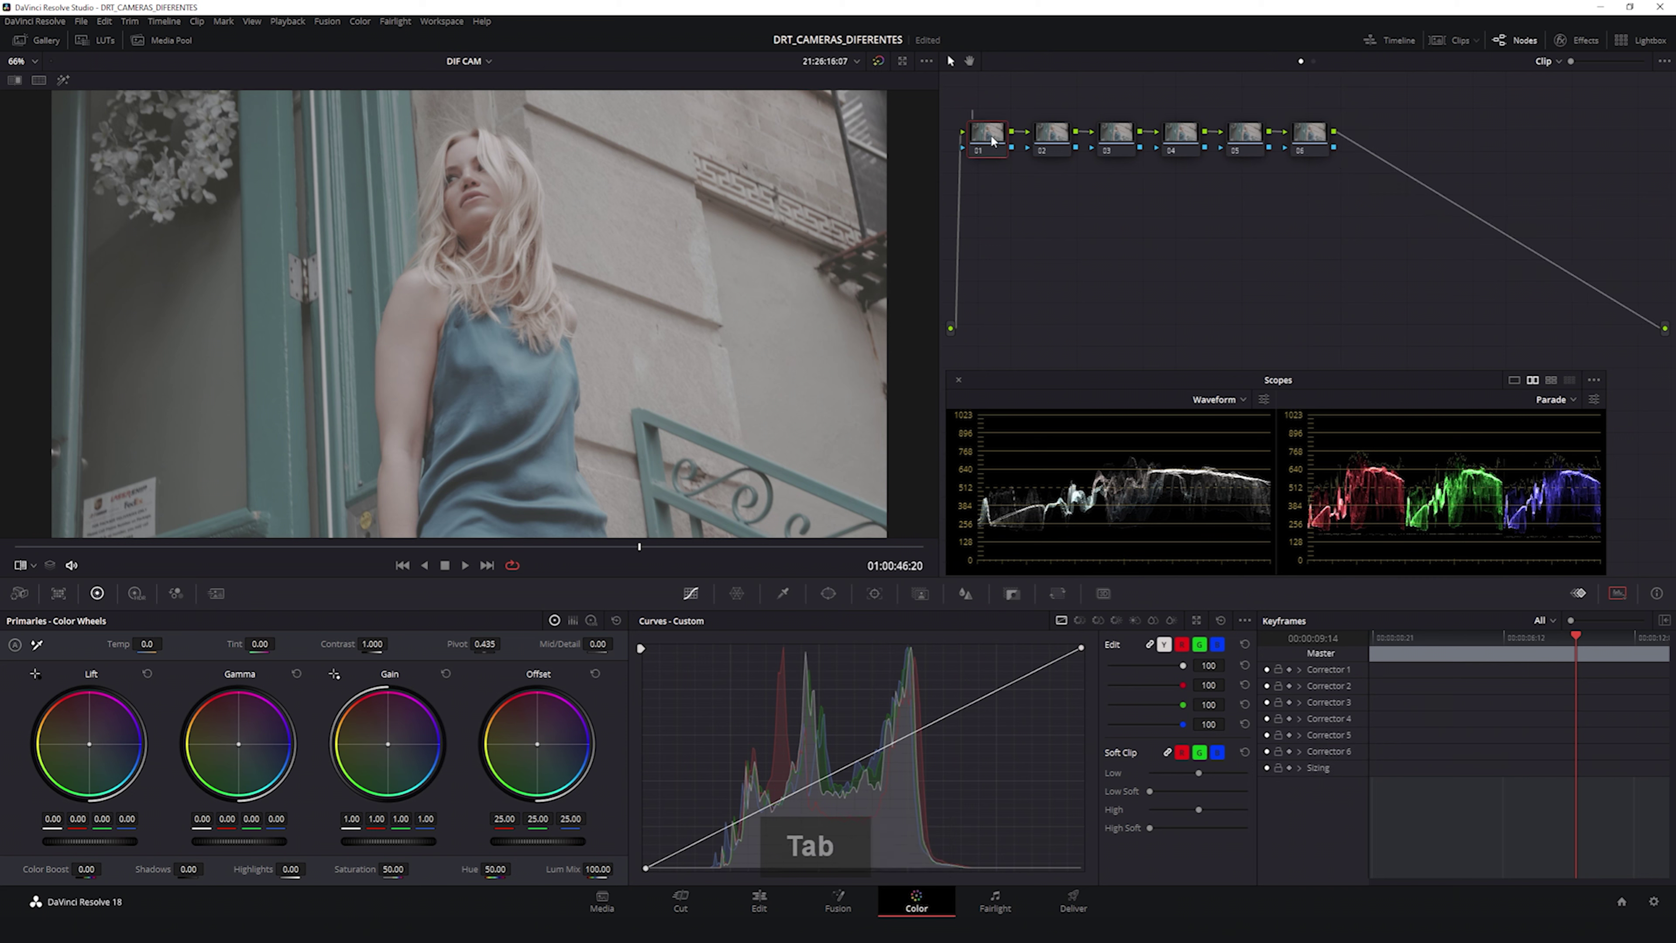
{"action": "type", "text": "NR"}
{"action": "key", "text": "Return"}
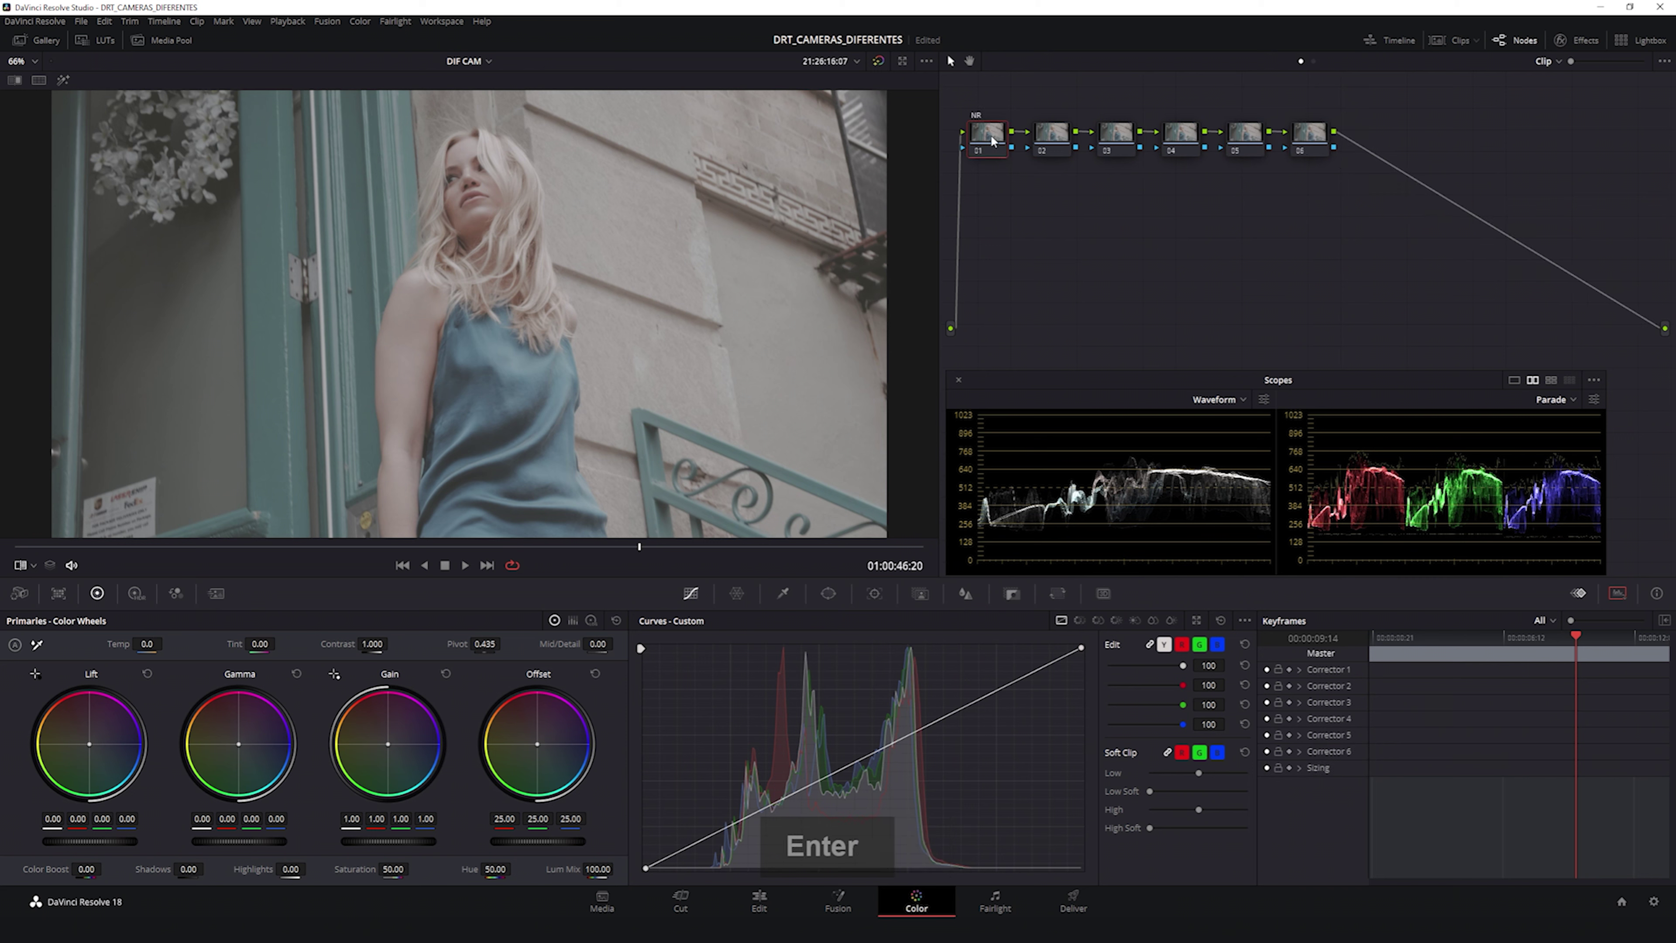
{"action": "left_click", "coordinate": [1049, 138]}
{"action": "key", "text": "Tab"}
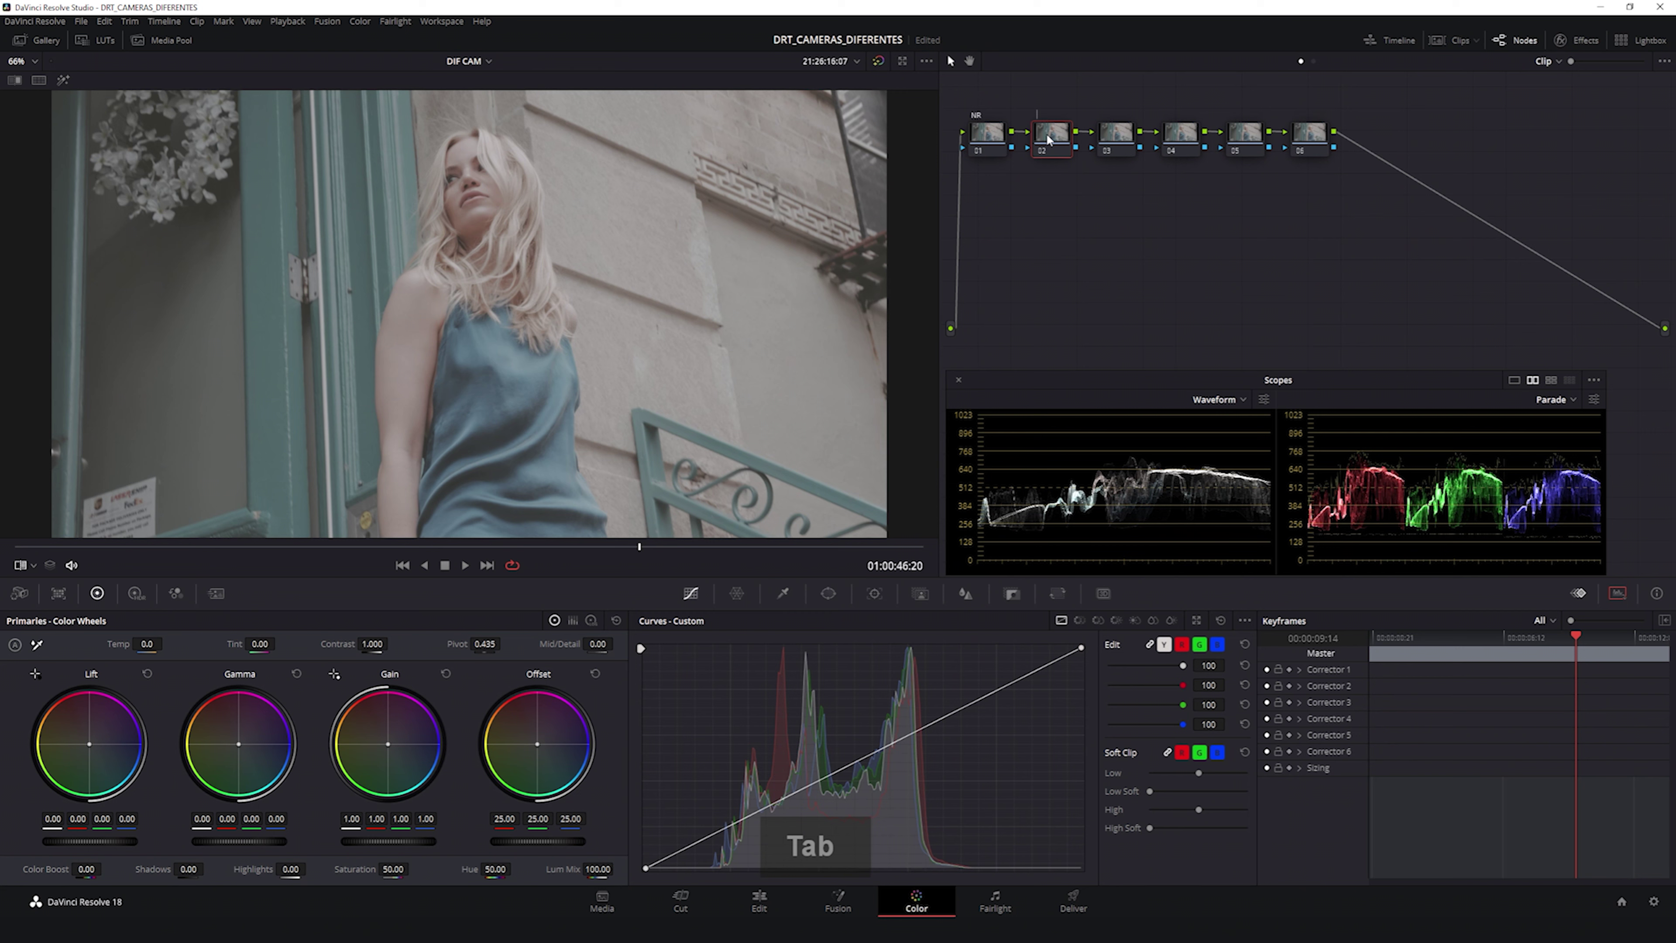
{"action": "type", "text": "IDT"}
{"action": "key", "text": "Return"}
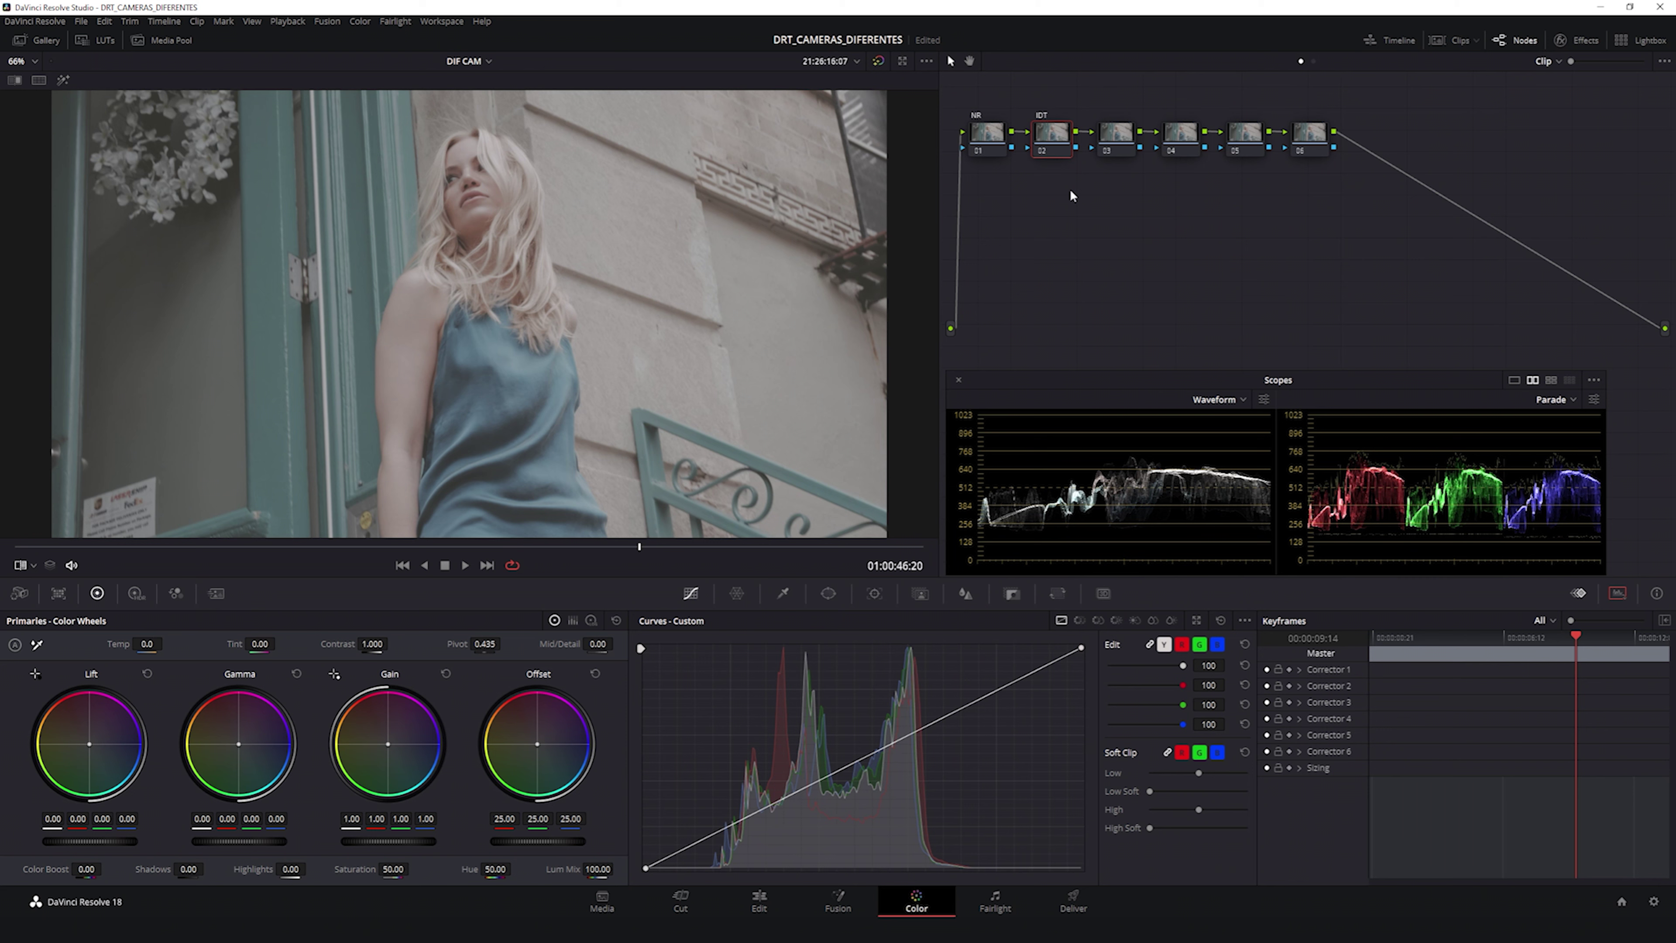
{"action": "key", "text": "ctrl+s"}
Step: Label node 03 as HDR and node 04 as CC
{"action": "left_click", "coordinate": [1056, 128]}
{"action": "left_click_drag", "start_coordinate": [1106, 94], "coordinate": [1357, 149]}
{"action": "left_click", "coordinate": [1122, 137]}
{"action": "key", "text": "Tab"}
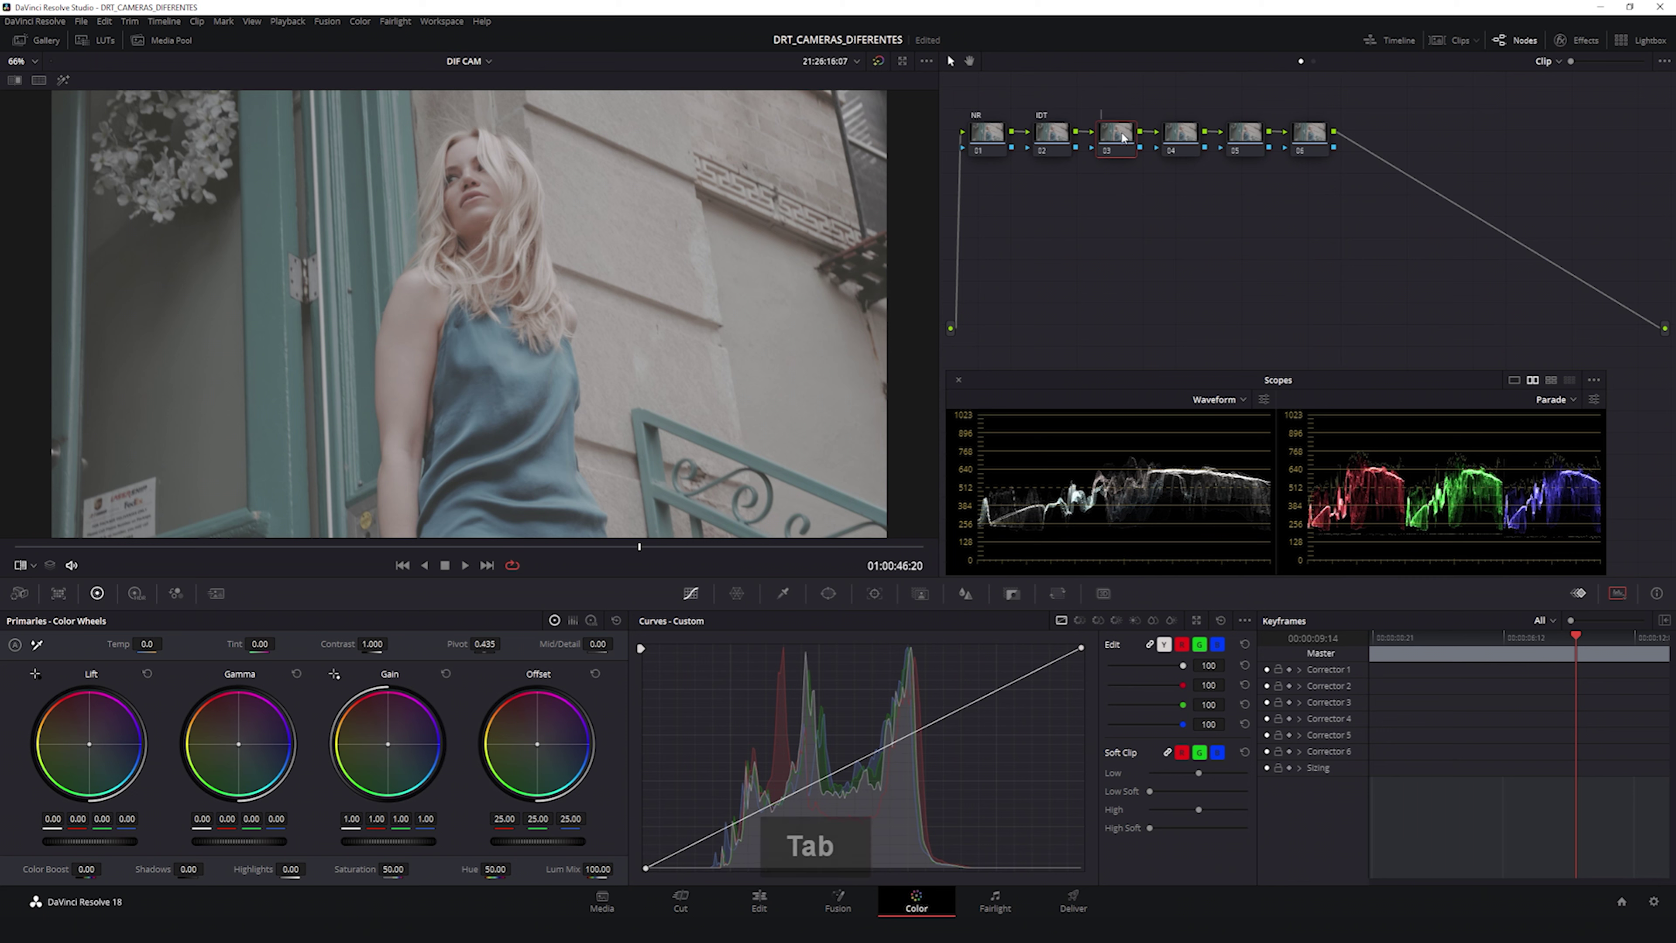
{"action": "type", "text": "HDR"}
{"action": "key", "text": "Return"}
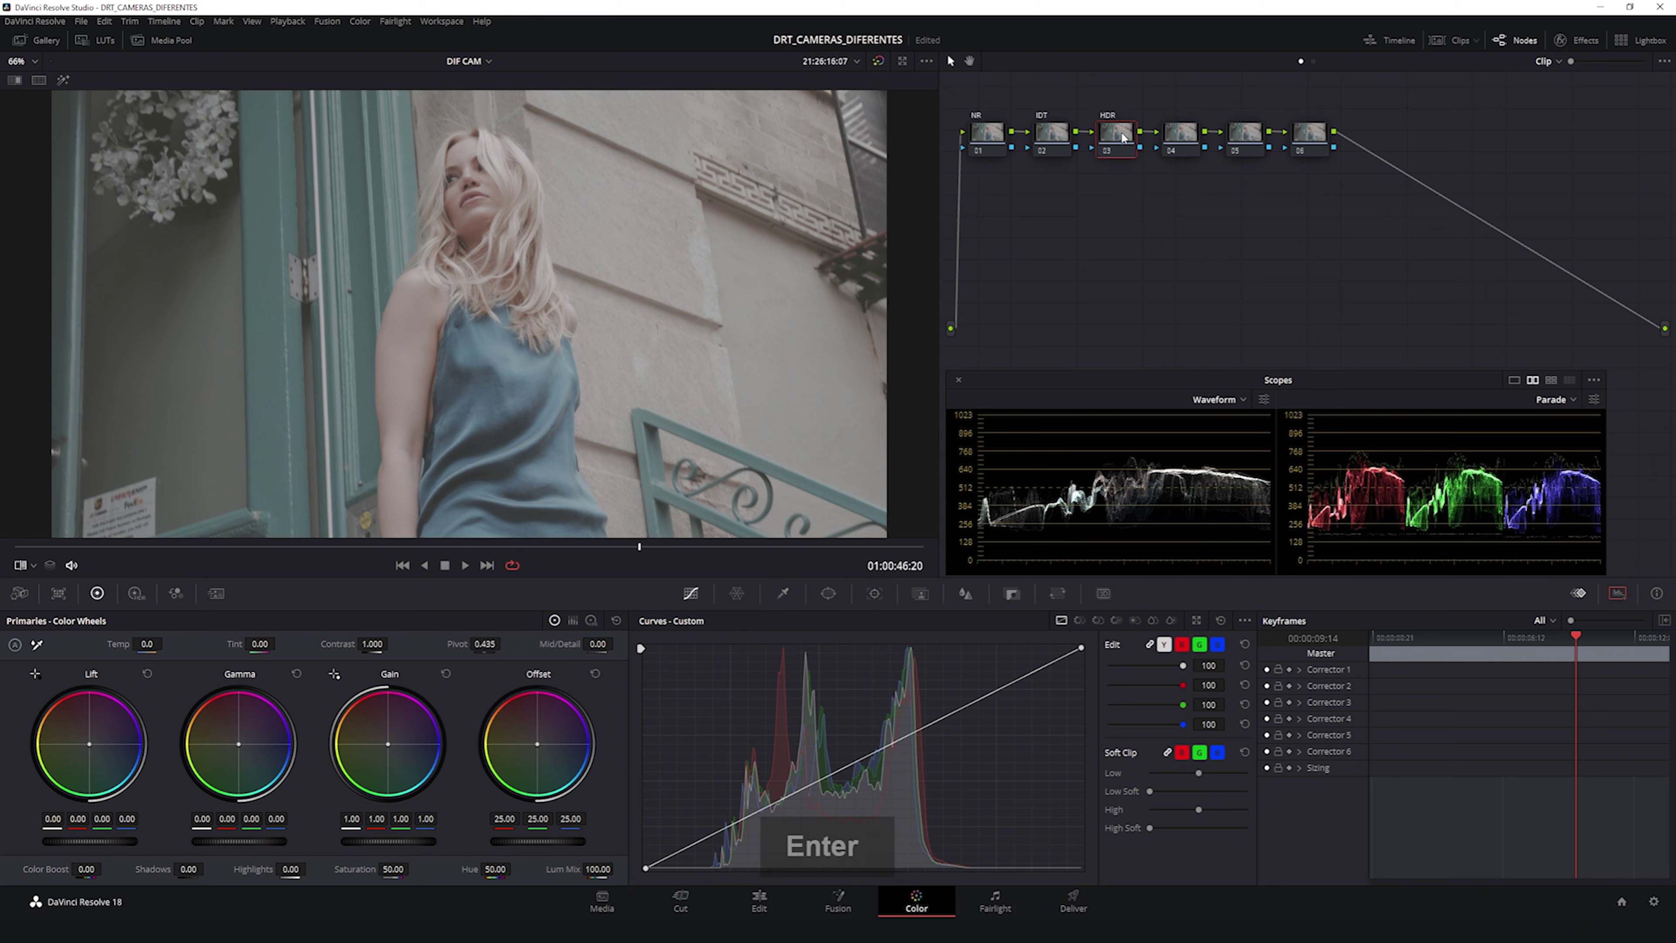
{"action": "left_click", "coordinate": [1175, 131]}
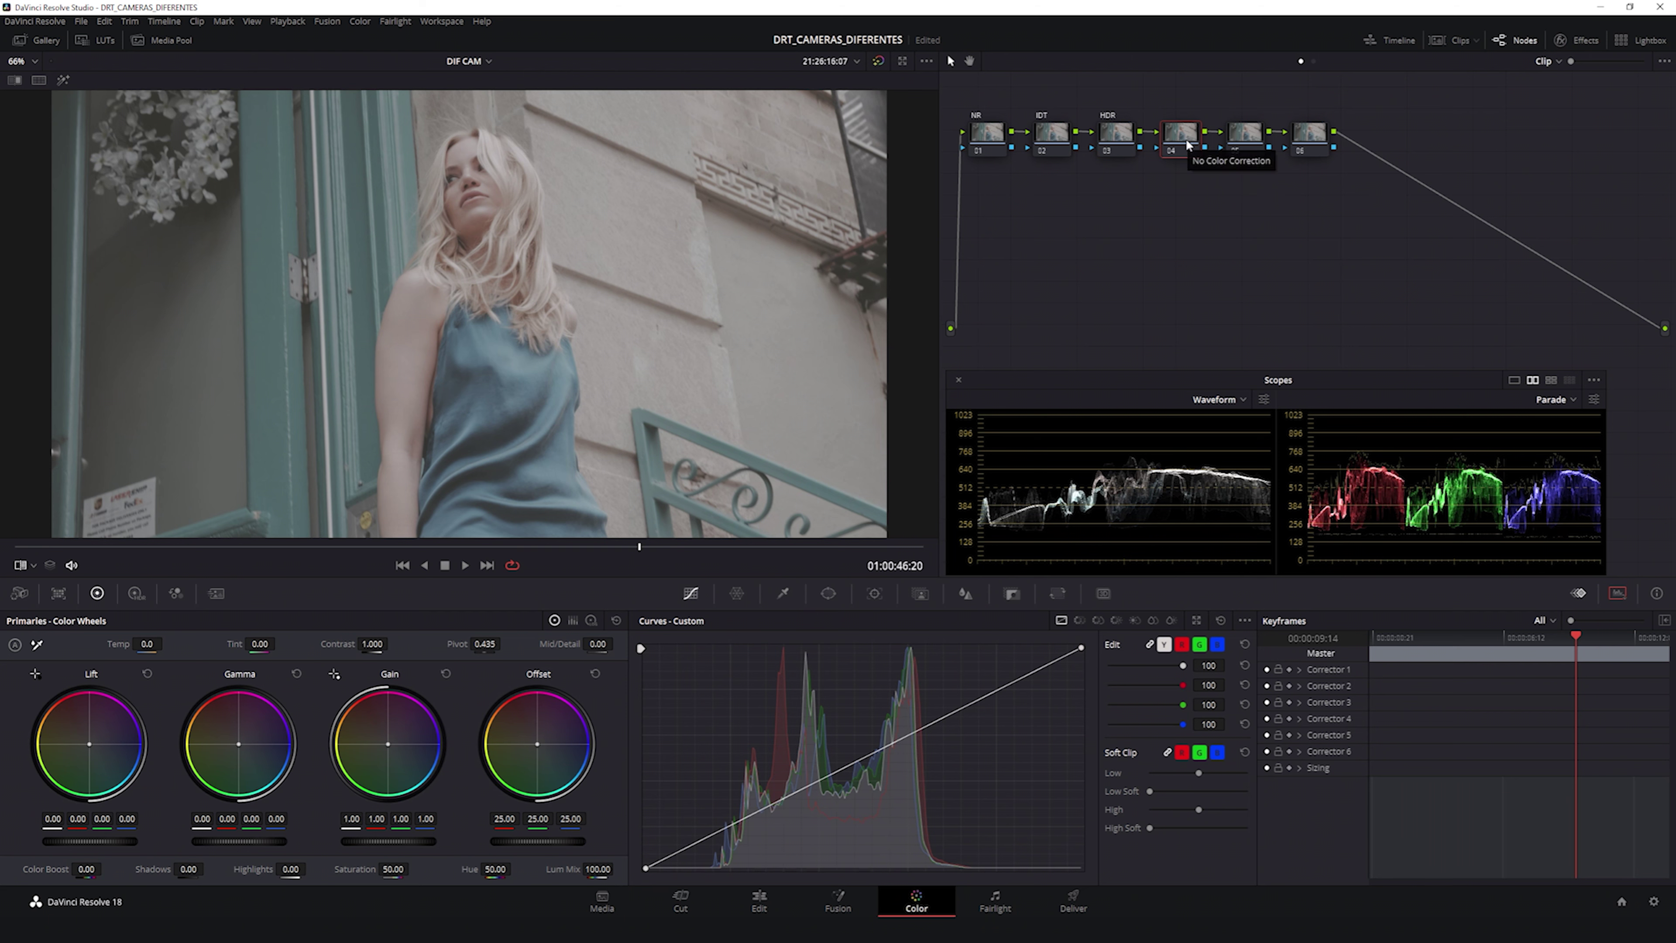
{"action": "key", "text": "Tab"}
{"action": "type", "text": "CC"}
{"action": "key", "text": "Return"}
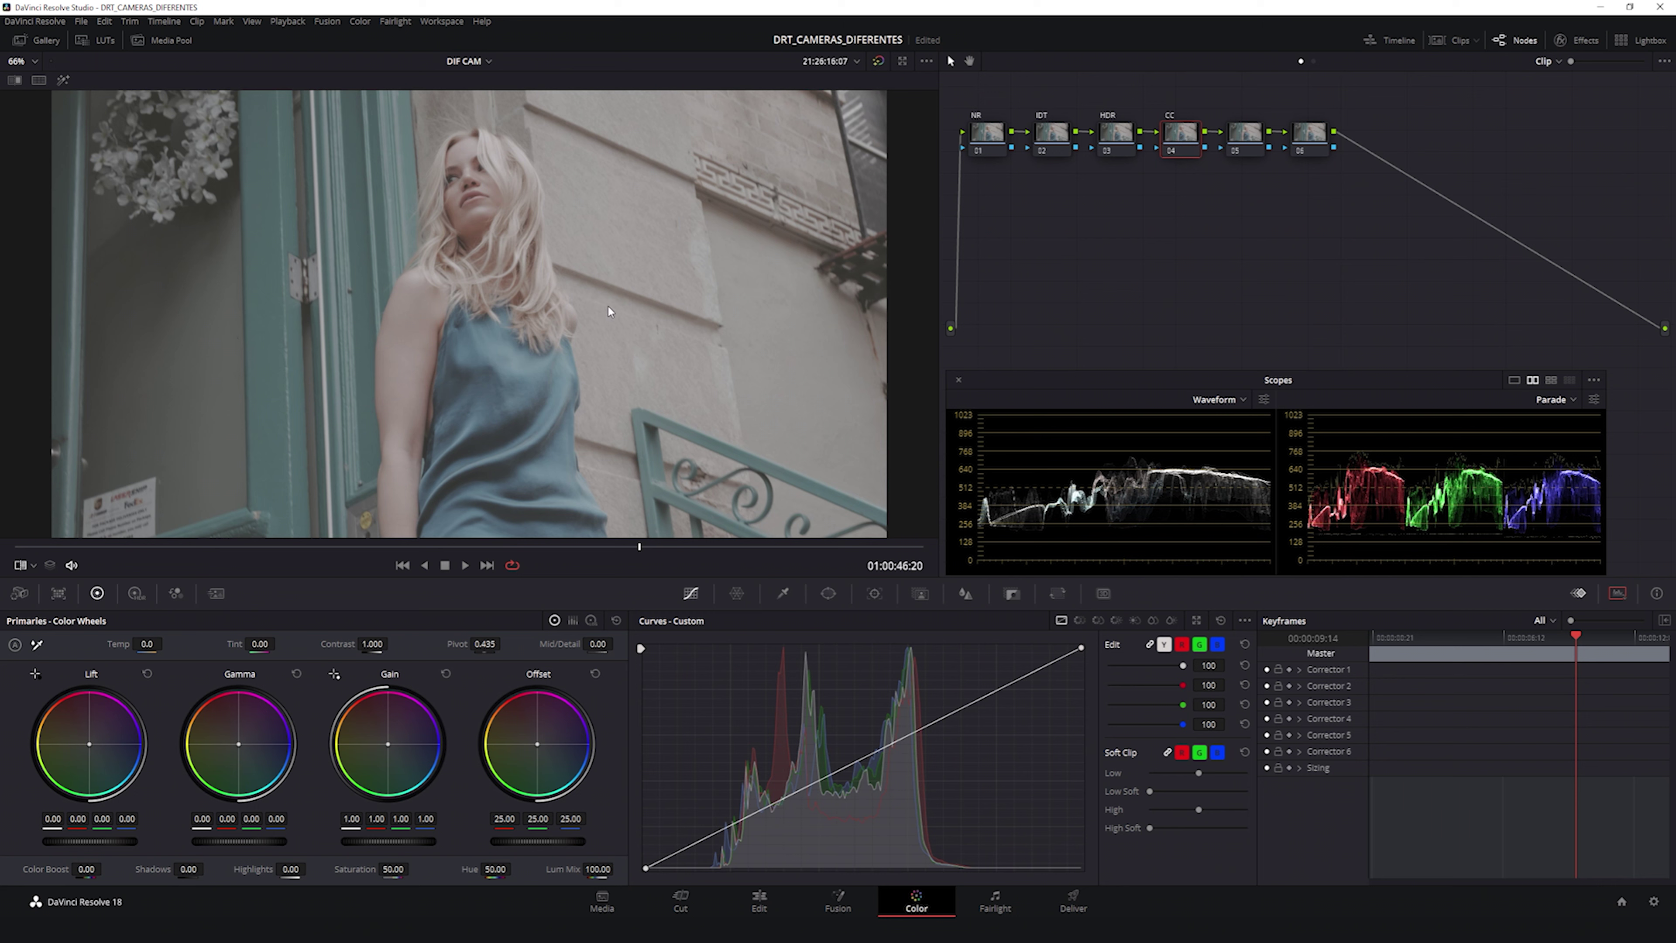
Step: Label node 05 as PRI and node 06 as ADJ
{"action": "left_click_drag", "start_coordinate": [1251, 106], "coordinate": [1383, 174]}
{"action": "left_click", "coordinate": [1244, 134]}
{"action": "key", "text": "Tab"}
{"action": "type", "text": "PRI"}
{"action": "key", "text": "Return"}
{"action": "left_click", "coordinate": [1311, 139]}
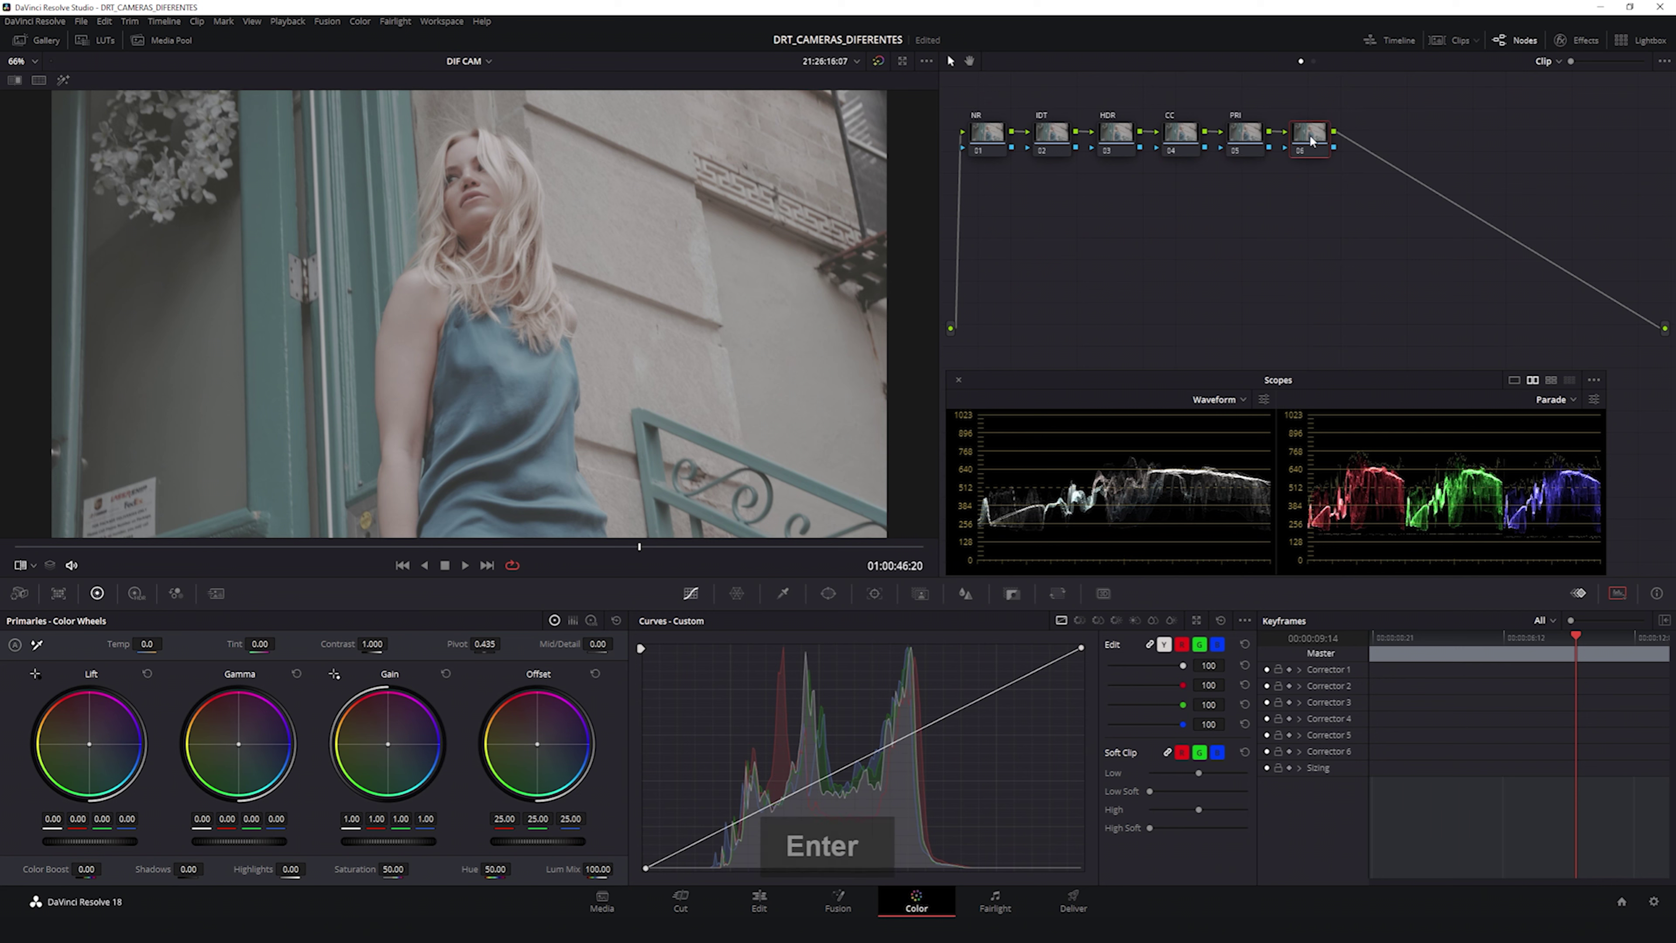
{"action": "key", "text": "Tab"}
{"action": "type", "text": "ADJ"}
{"action": "key", "text": "Return"}
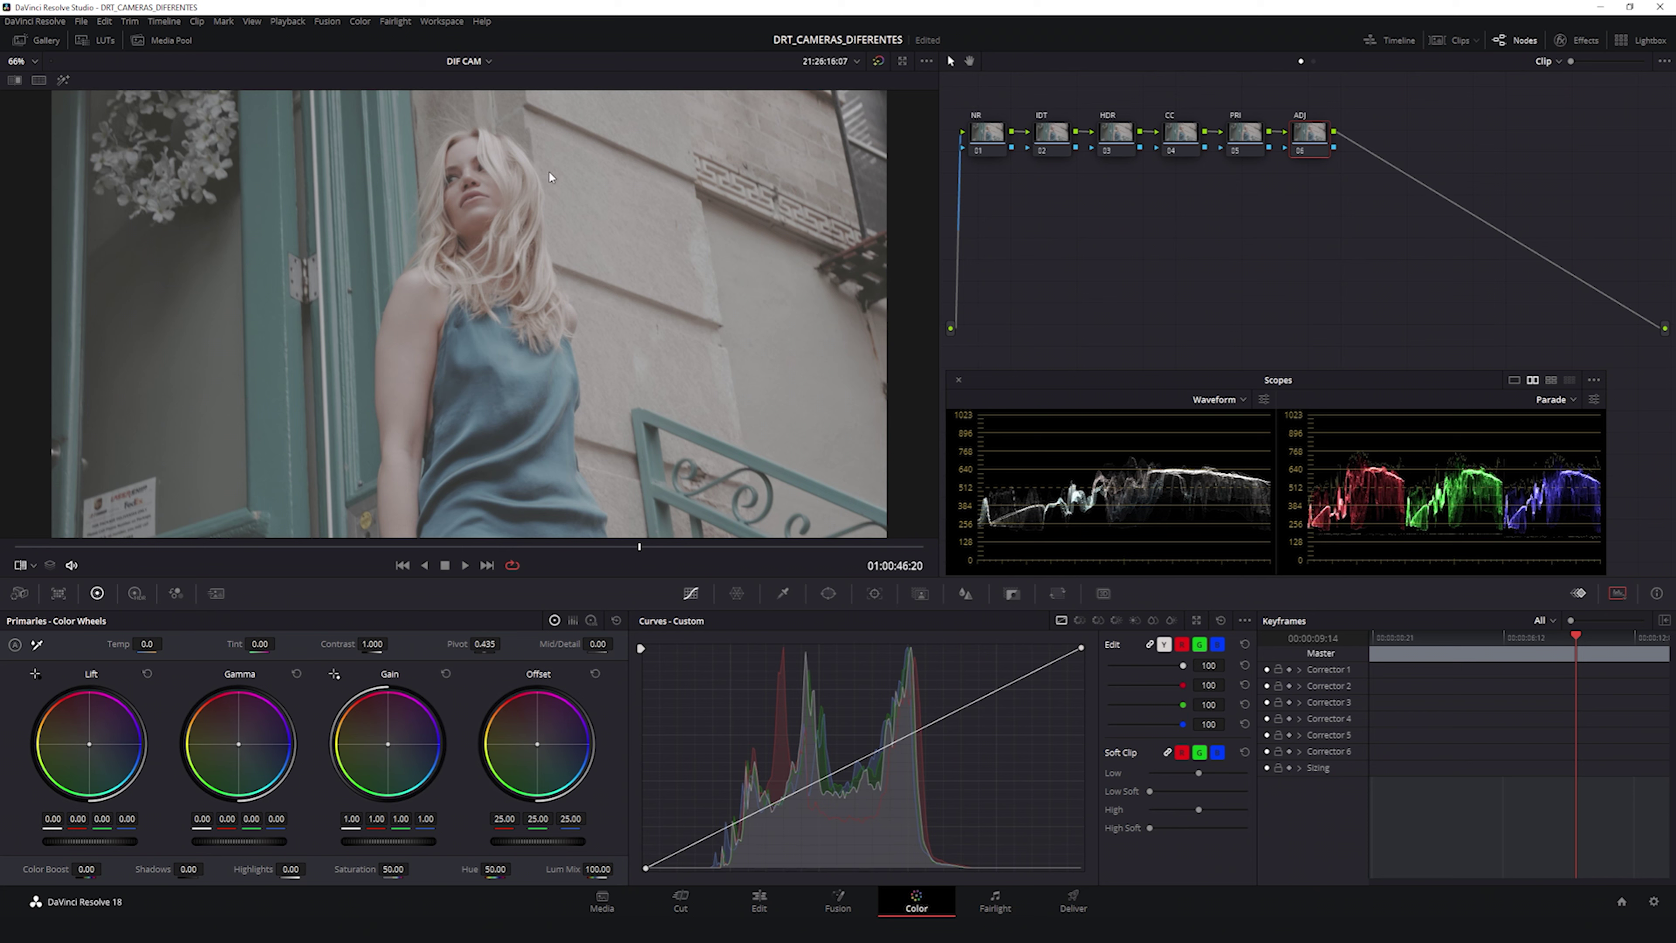
Step: Add four more serial nodes after the ADJ node, arranged as a second row beneath the first
{"action": "key", "text": "alt+s"}
{"action": "left_click_drag", "start_coordinate": [1374, 135], "coordinate": [1007, 263]}
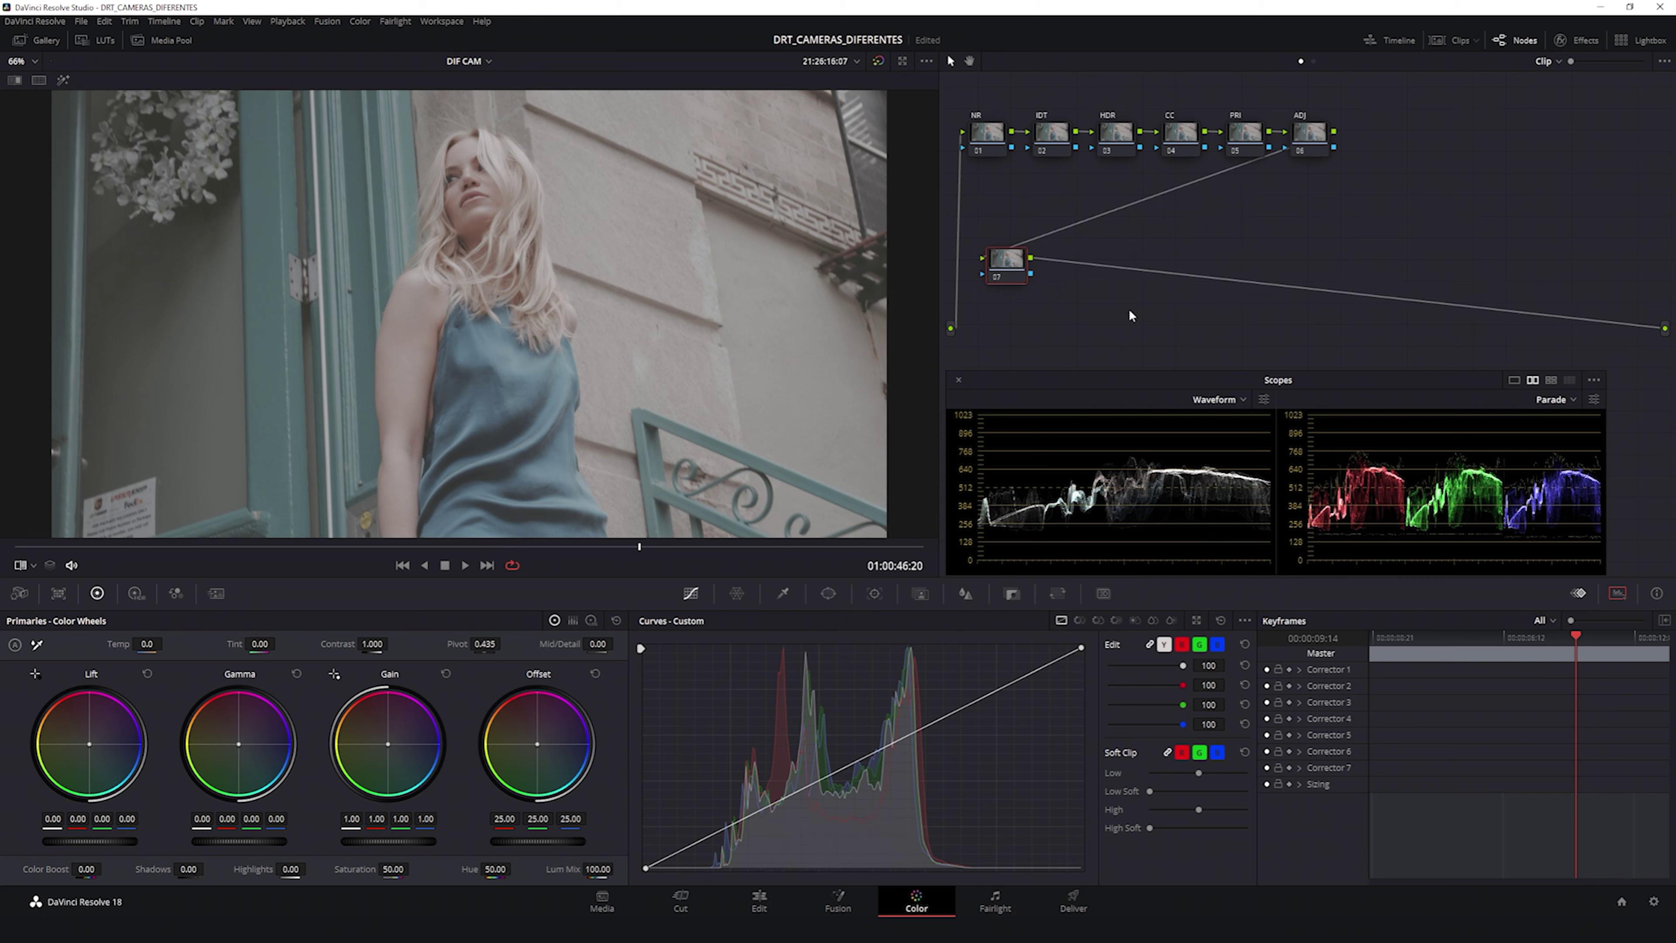
{"action": "key", "text": "alt+s"}
{"action": "key", "text": "alt+s"}
{"action": "key", "text": "alt+s"}
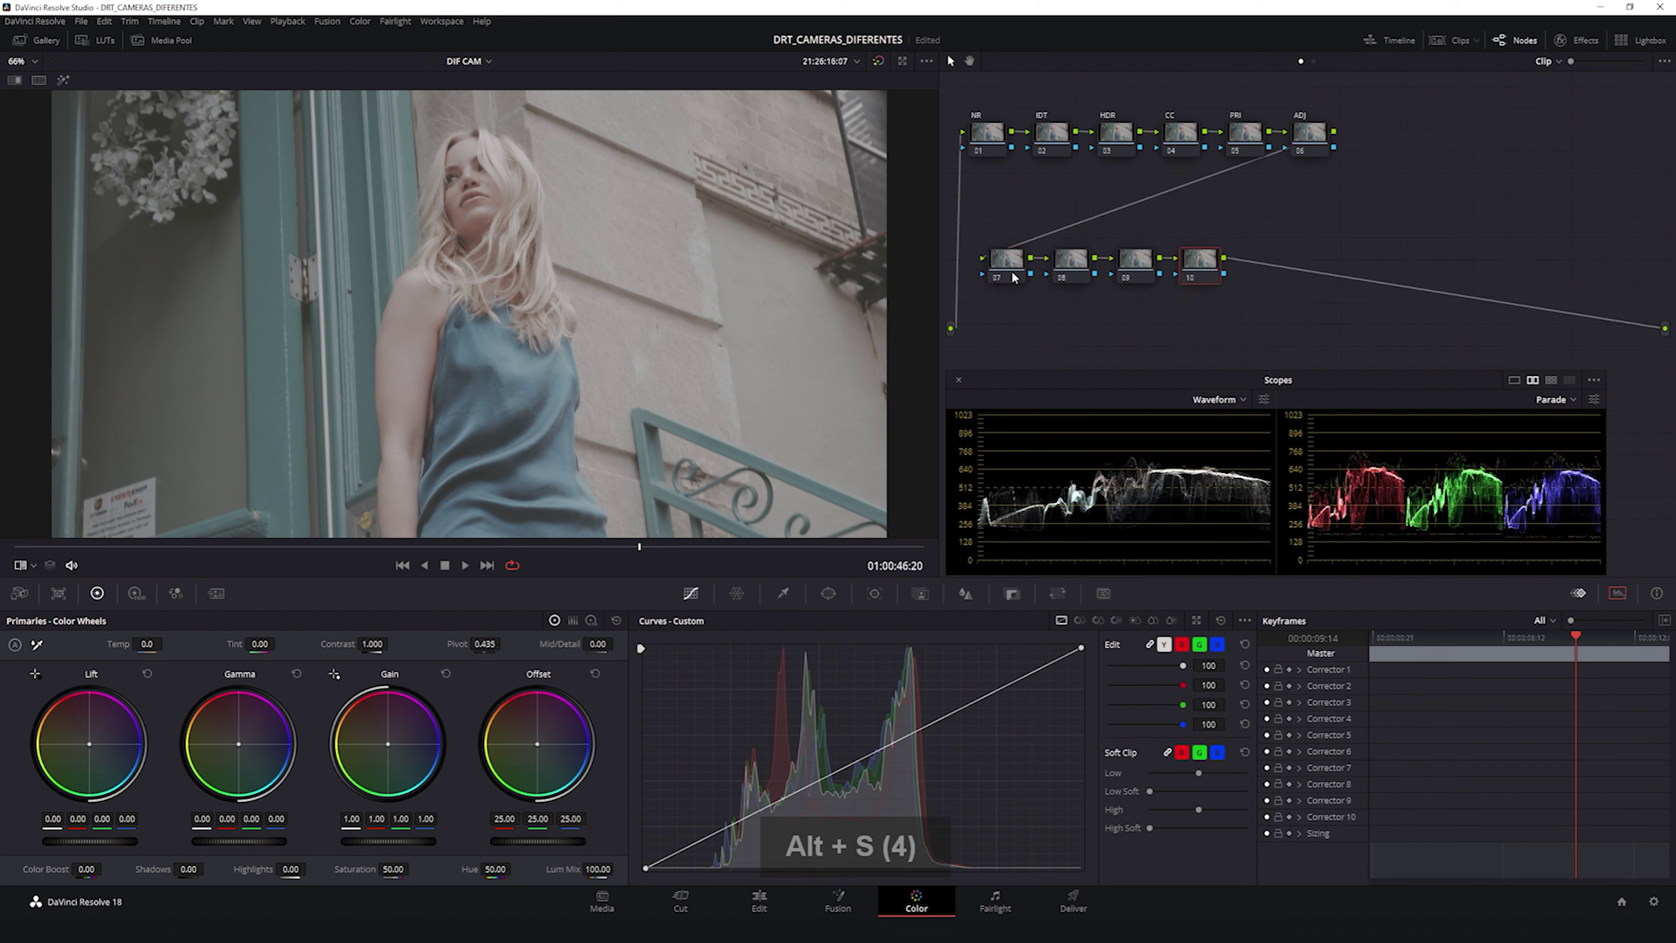
Step: Label node 07 as GLOBAL and node 08 as GRAO
{"action": "left_click", "coordinate": [1004, 261]}
{"action": "key", "text": "Tab"}
{"action": "type", "text": "GLO"}
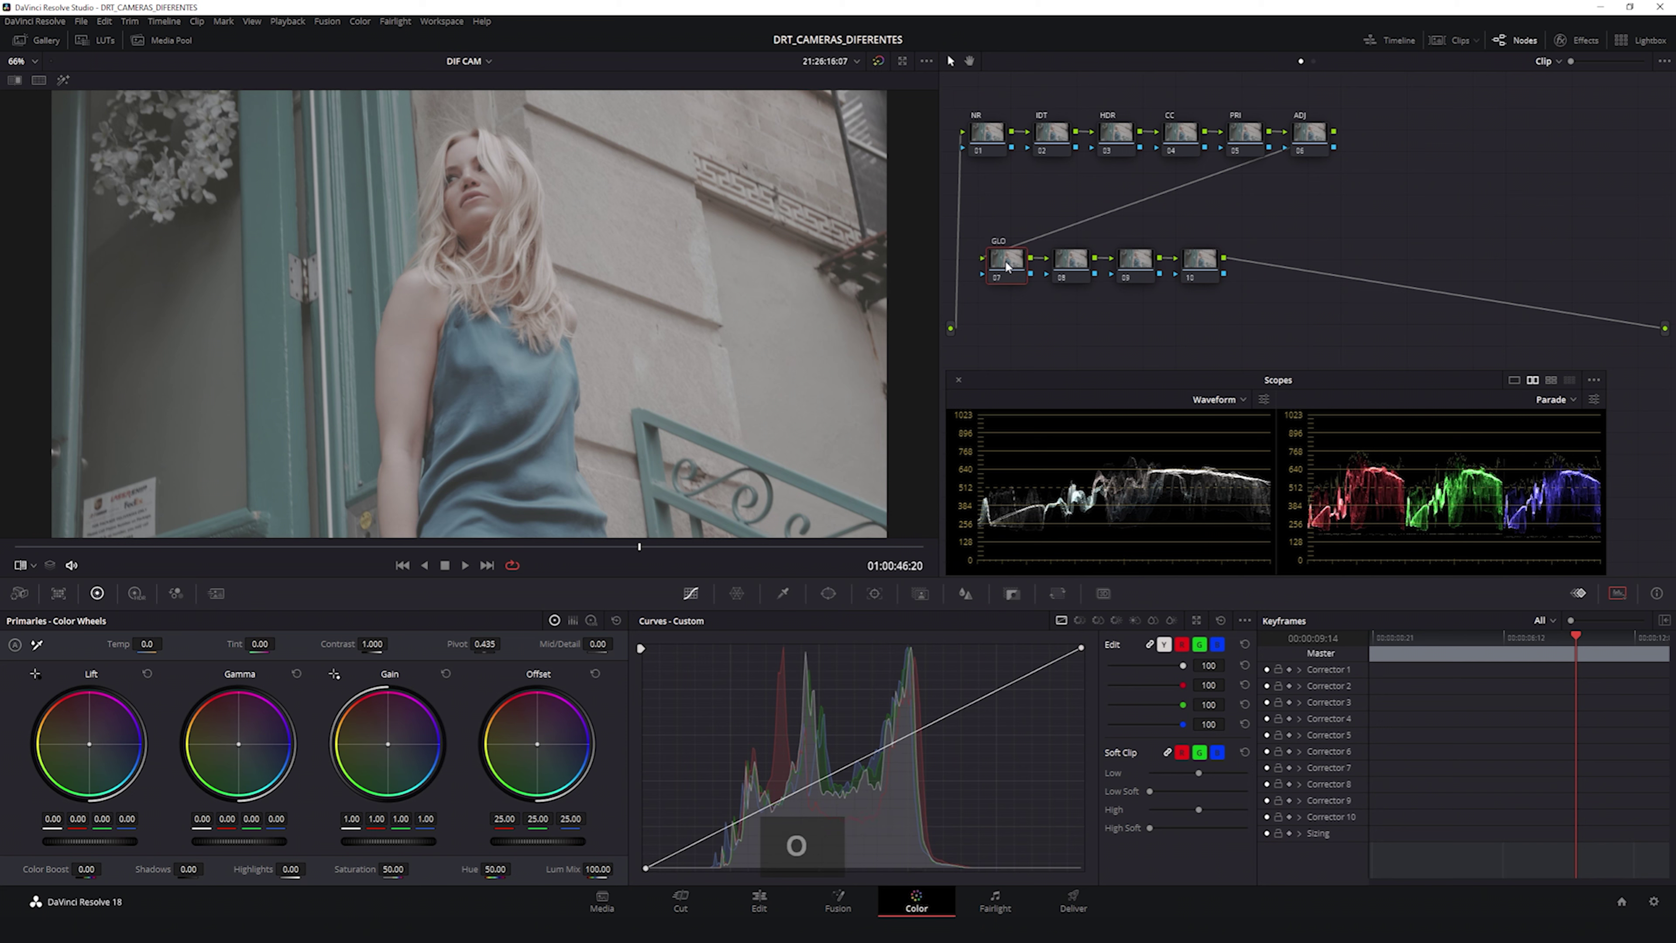
{"action": "type", "text": "BAL"}
{"action": "key", "text": "Return"}
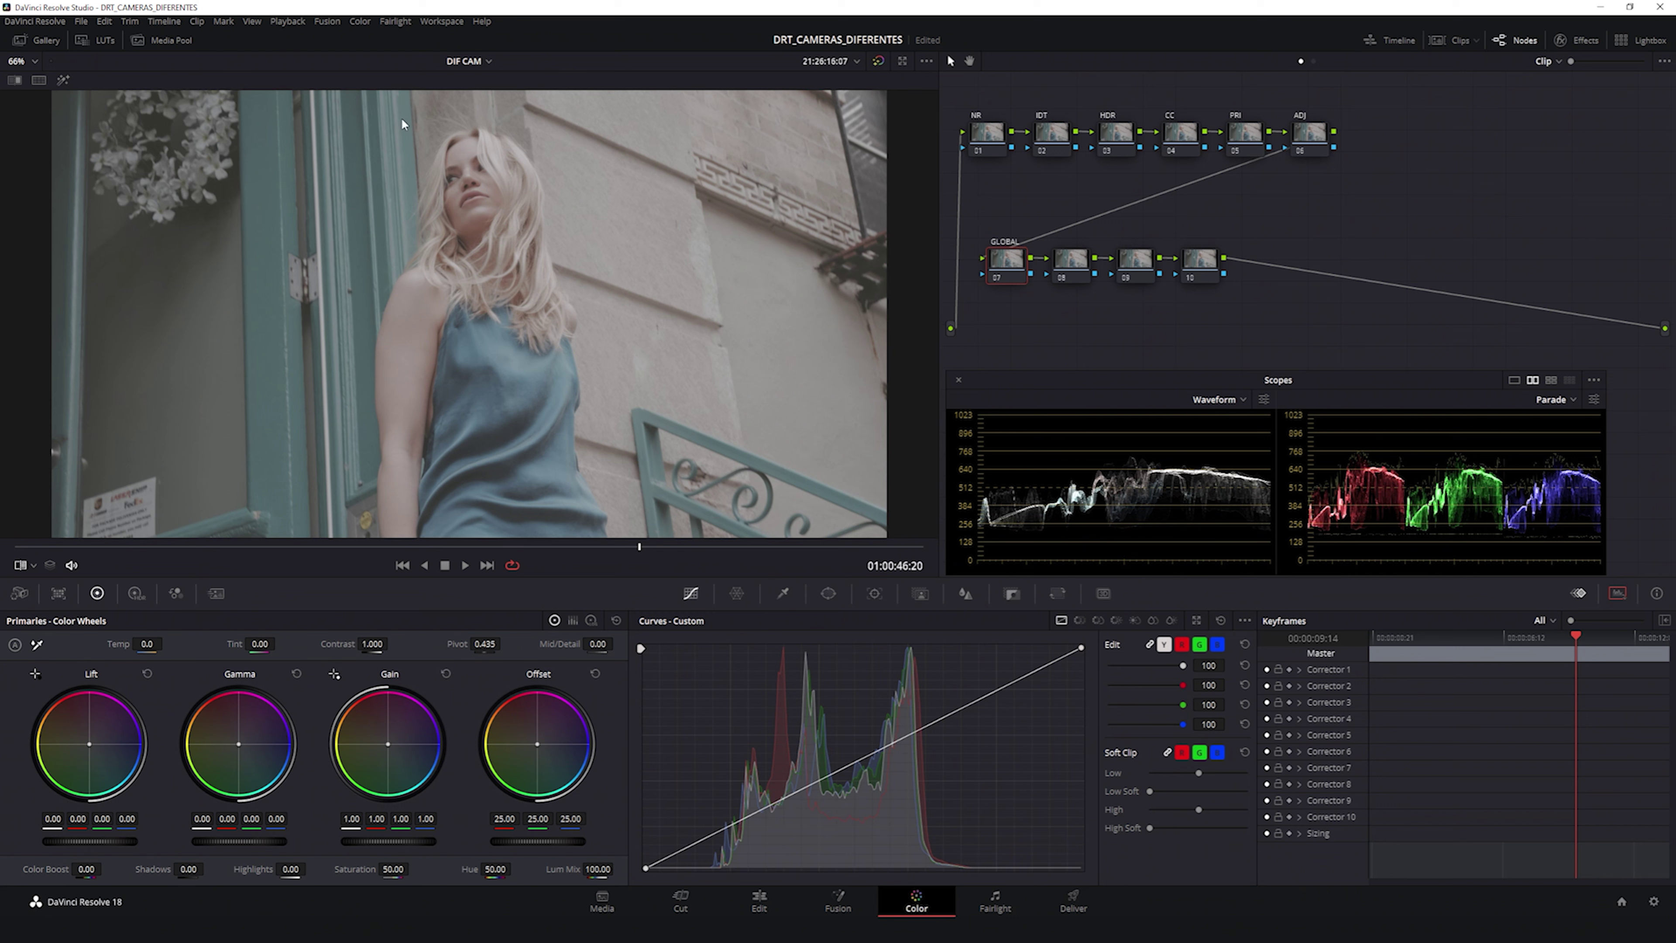
{"action": "left_click_drag", "start_coordinate": [1458, 114], "coordinate": [943, 132]}
{"action": "left_click", "coordinate": [1082, 260]}
{"action": "key", "text": "Tab"}
{"action": "type", "text": "GRAO"}
{"action": "key", "text": "Return"}
Step: Label node 09 as ODT and node 10 as PFE
{"action": "left_click", "coordinate": [1144, 270]}
{"action": "key", "text": "Tab"}
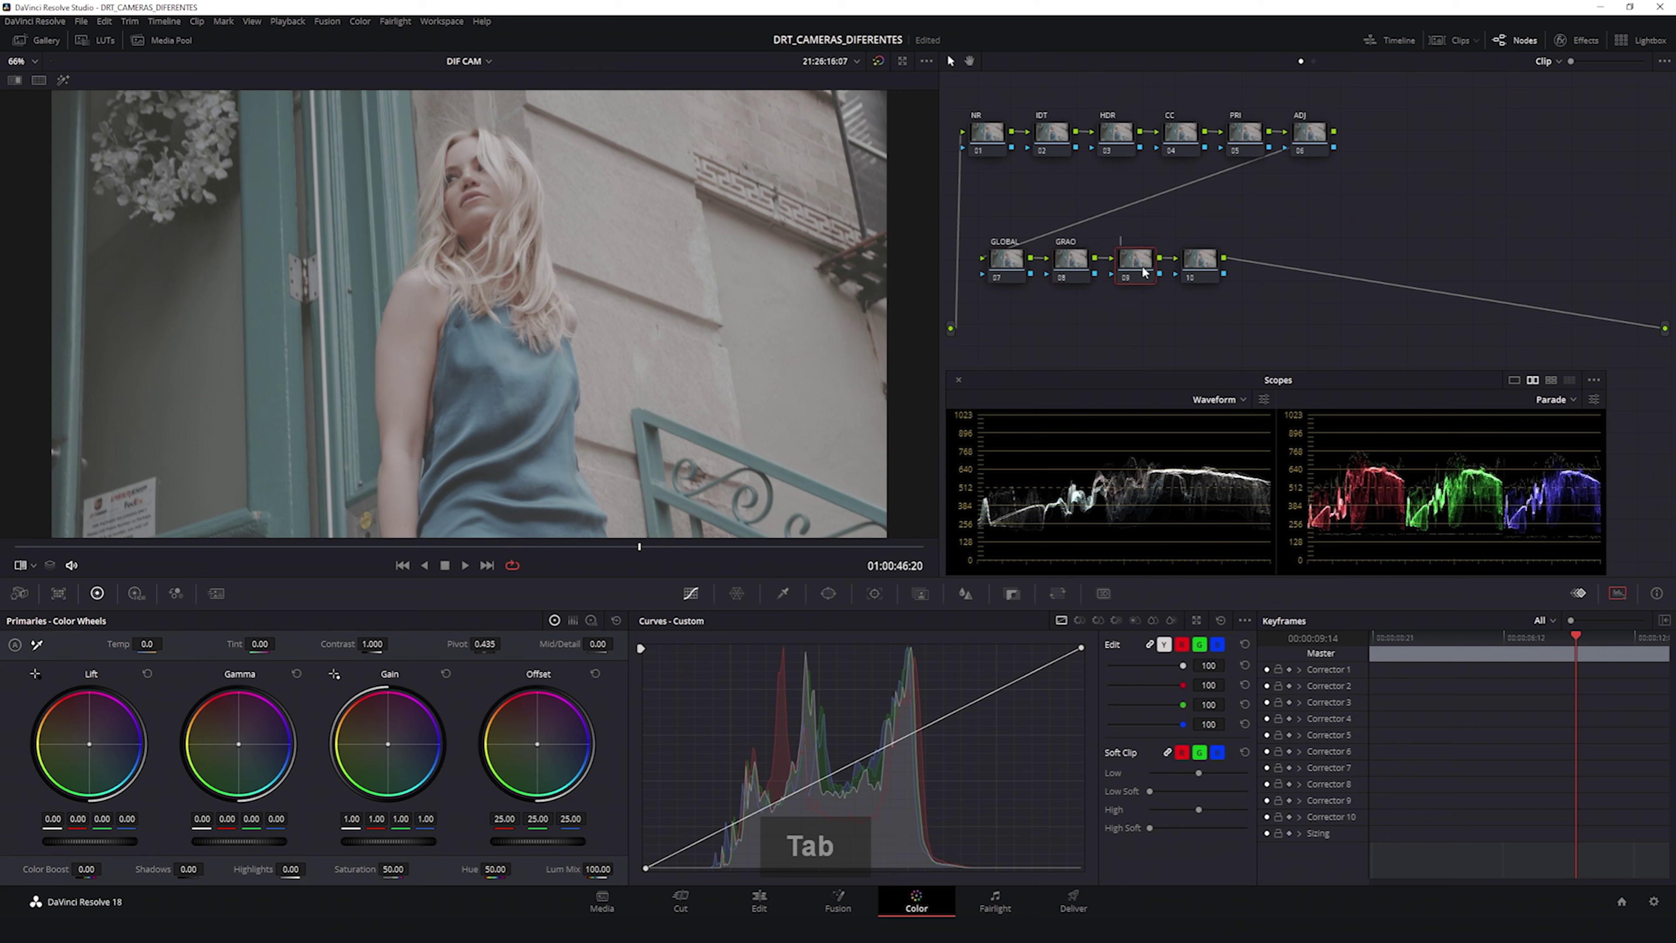
{"action": "type", "text": "ODT"}
{"action": "key", "text": "Return"}
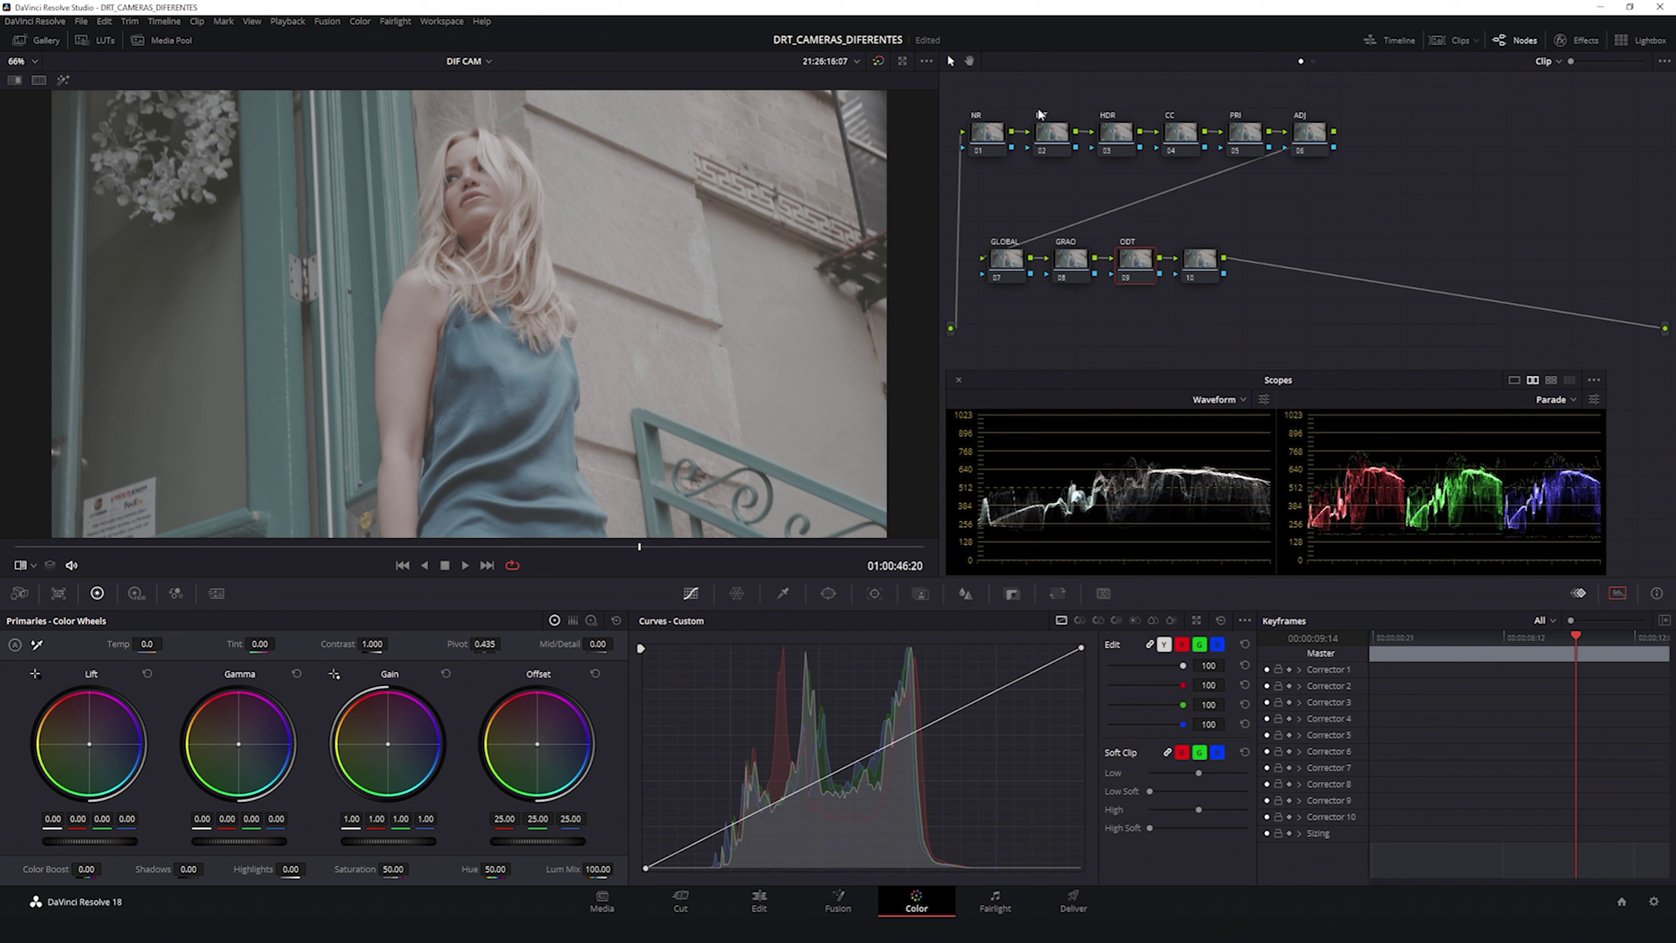
{"action": "left_click", "coordinate": [1206, 264]}
{"action": "key", "text": "Tab"}
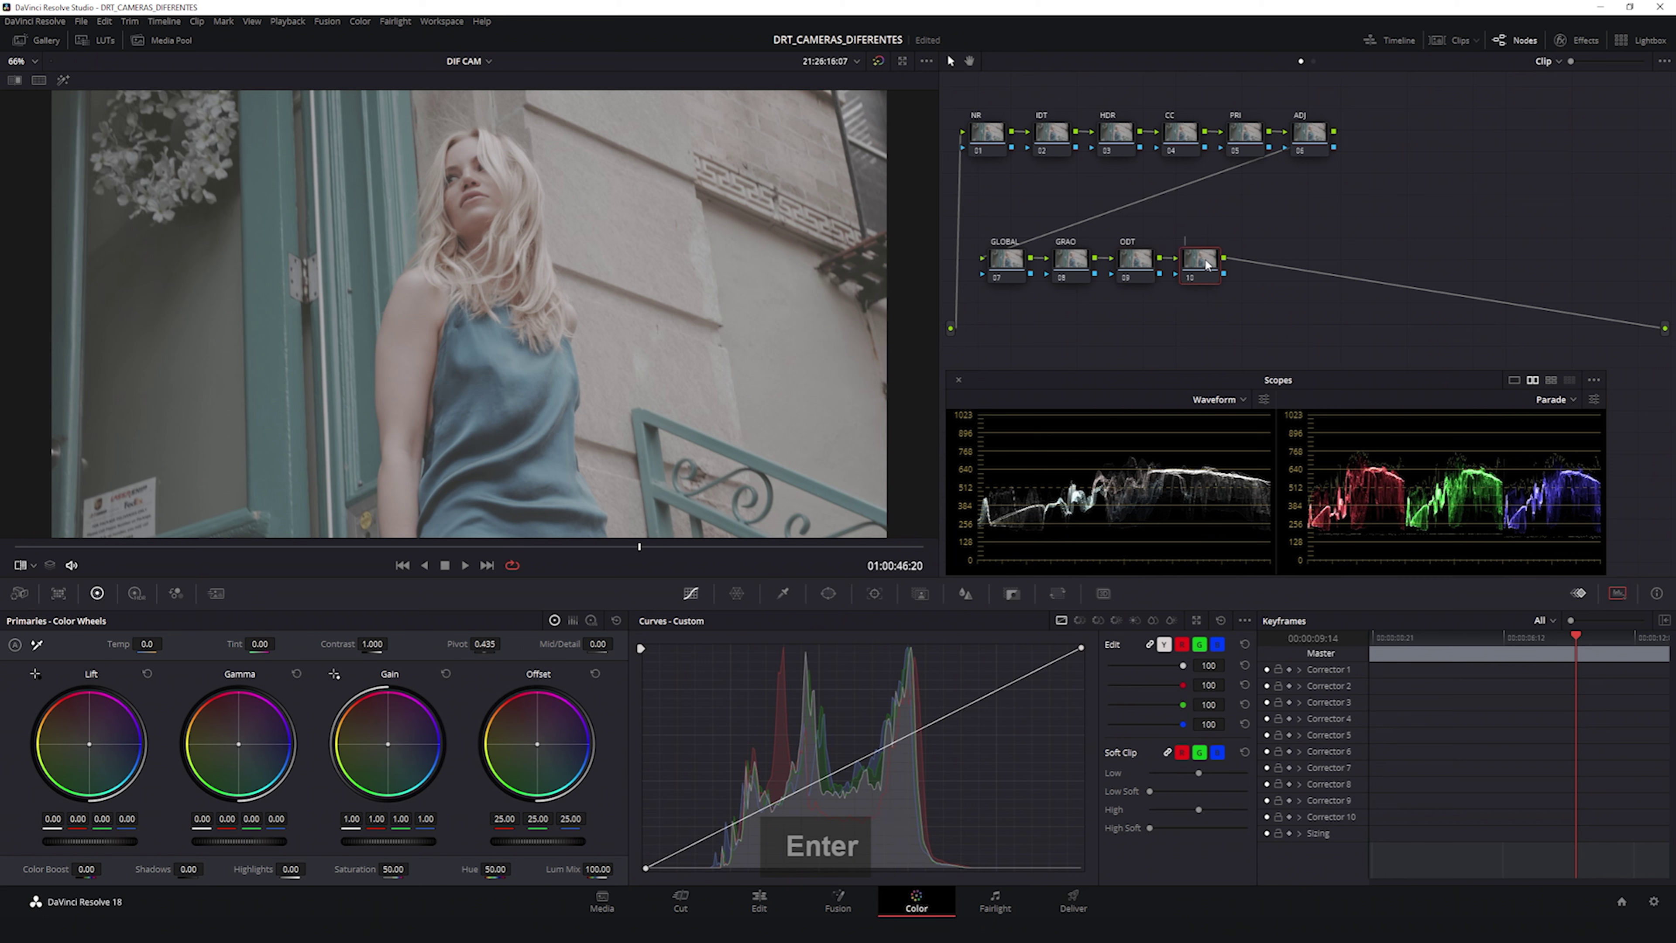
{"action": "type", "text": "PFE"}
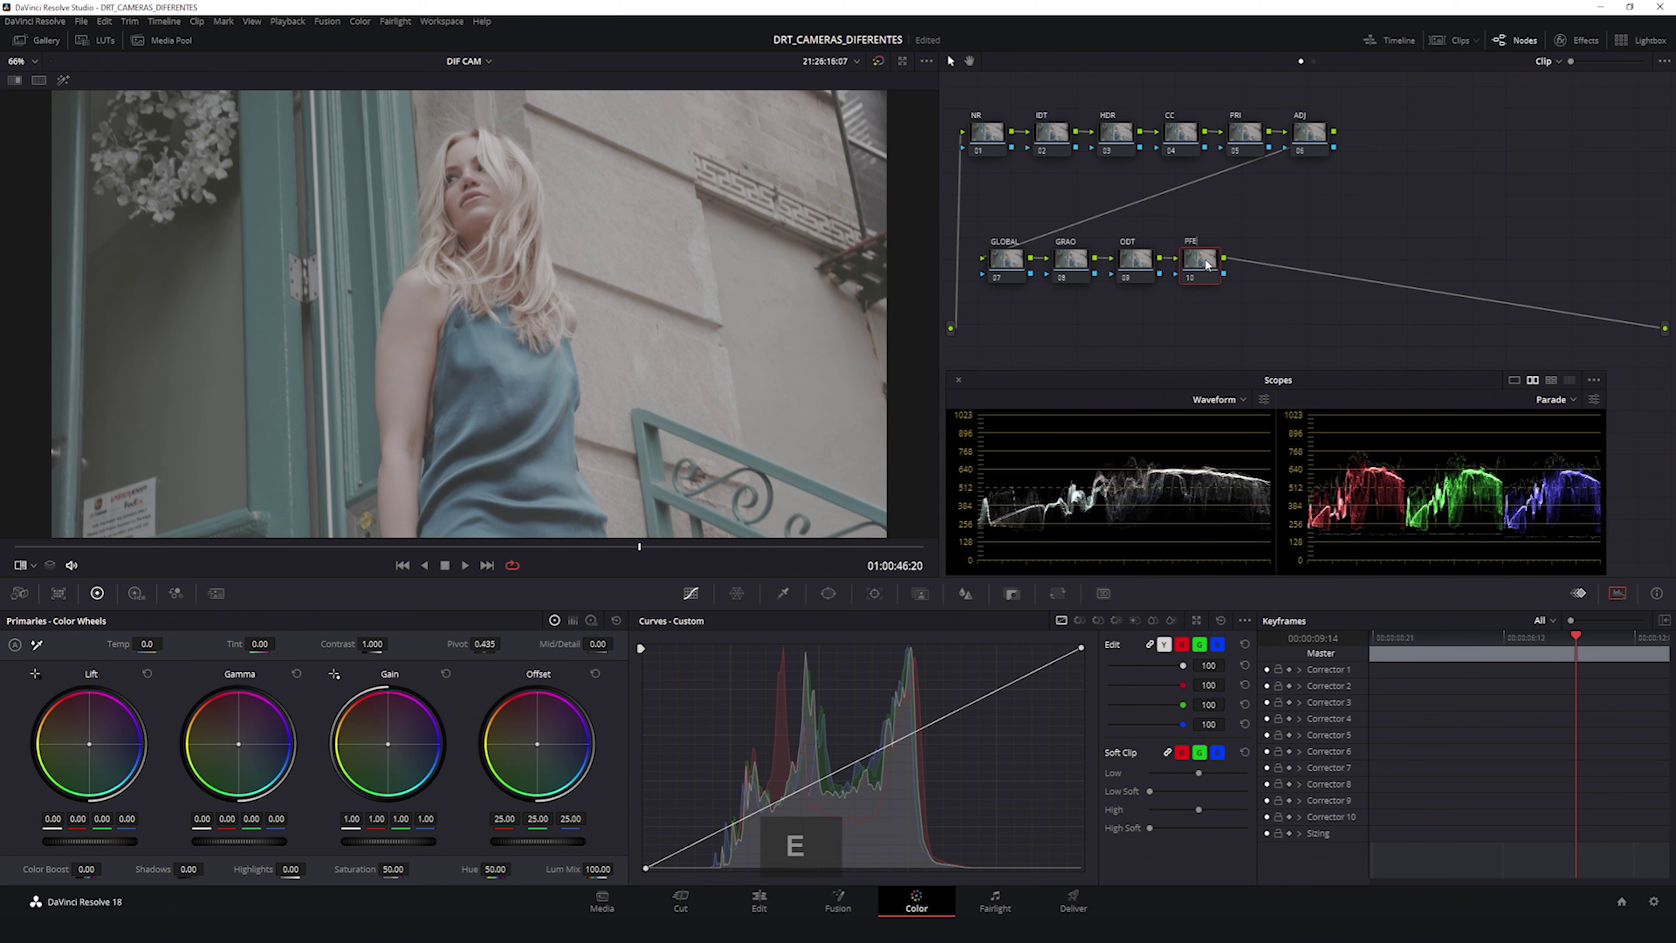
{"action": "key", "text": "Return"}
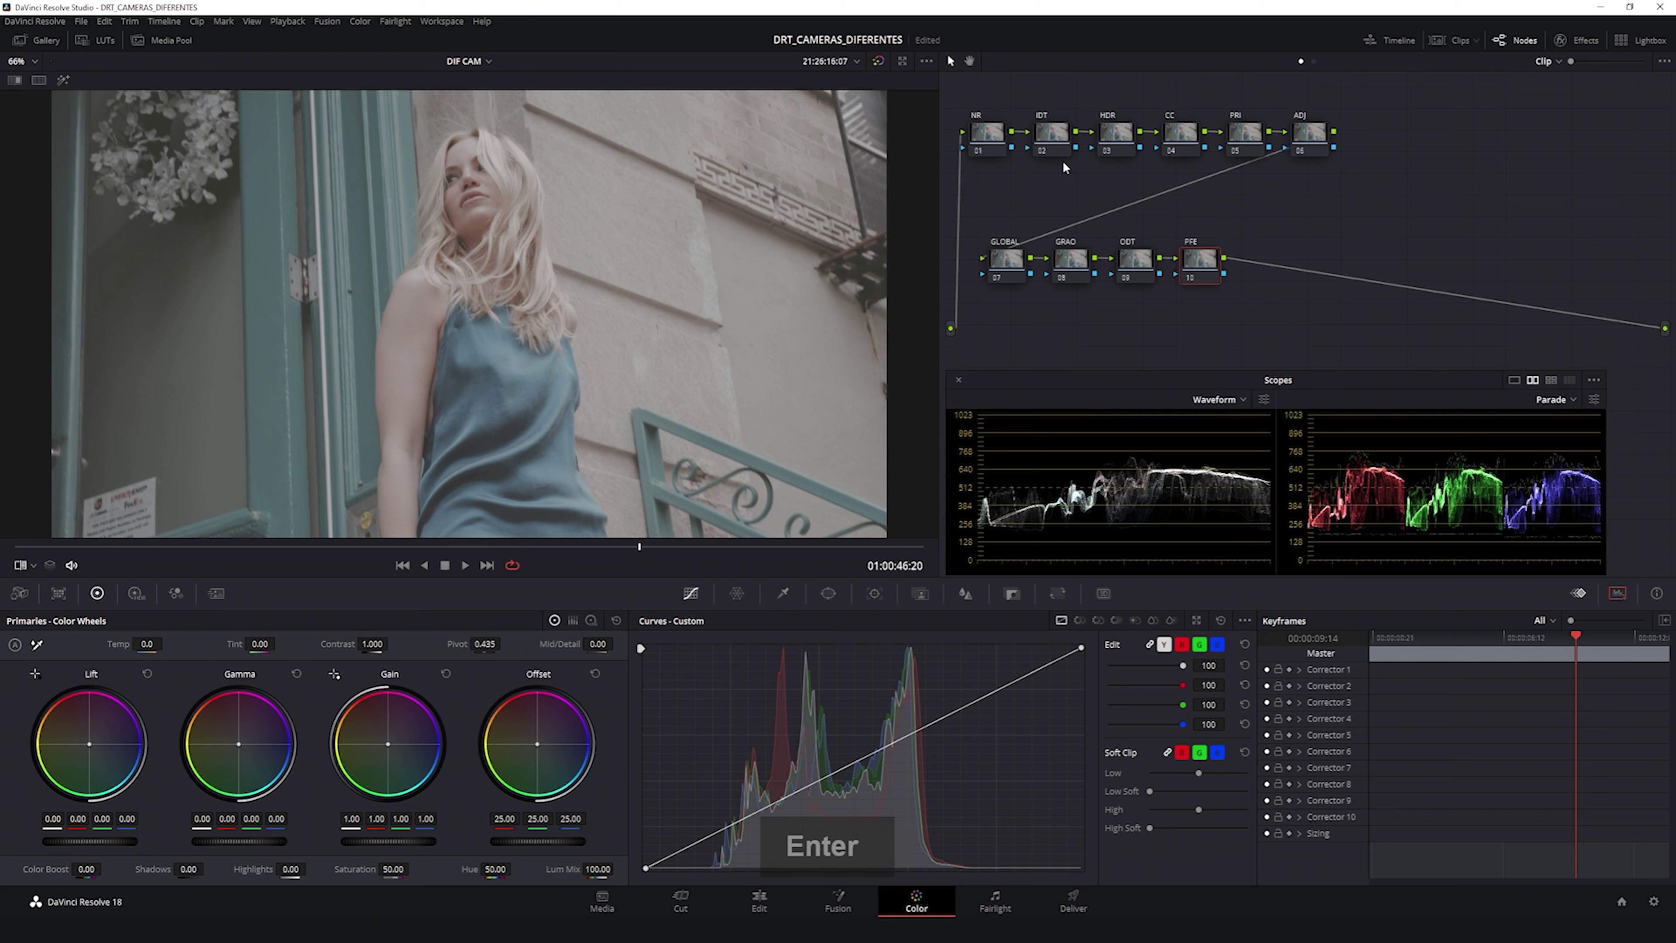
{"action": "left_click_drag", "start_coordinate": [1404, 101], "coordinate": [960, 174]}
{"action": "left_click_drag", "start_coordinate": [1261, 224], "coordinate": [954, 281]}
{"action": "left_click", "coordinate": [1037, 144]}
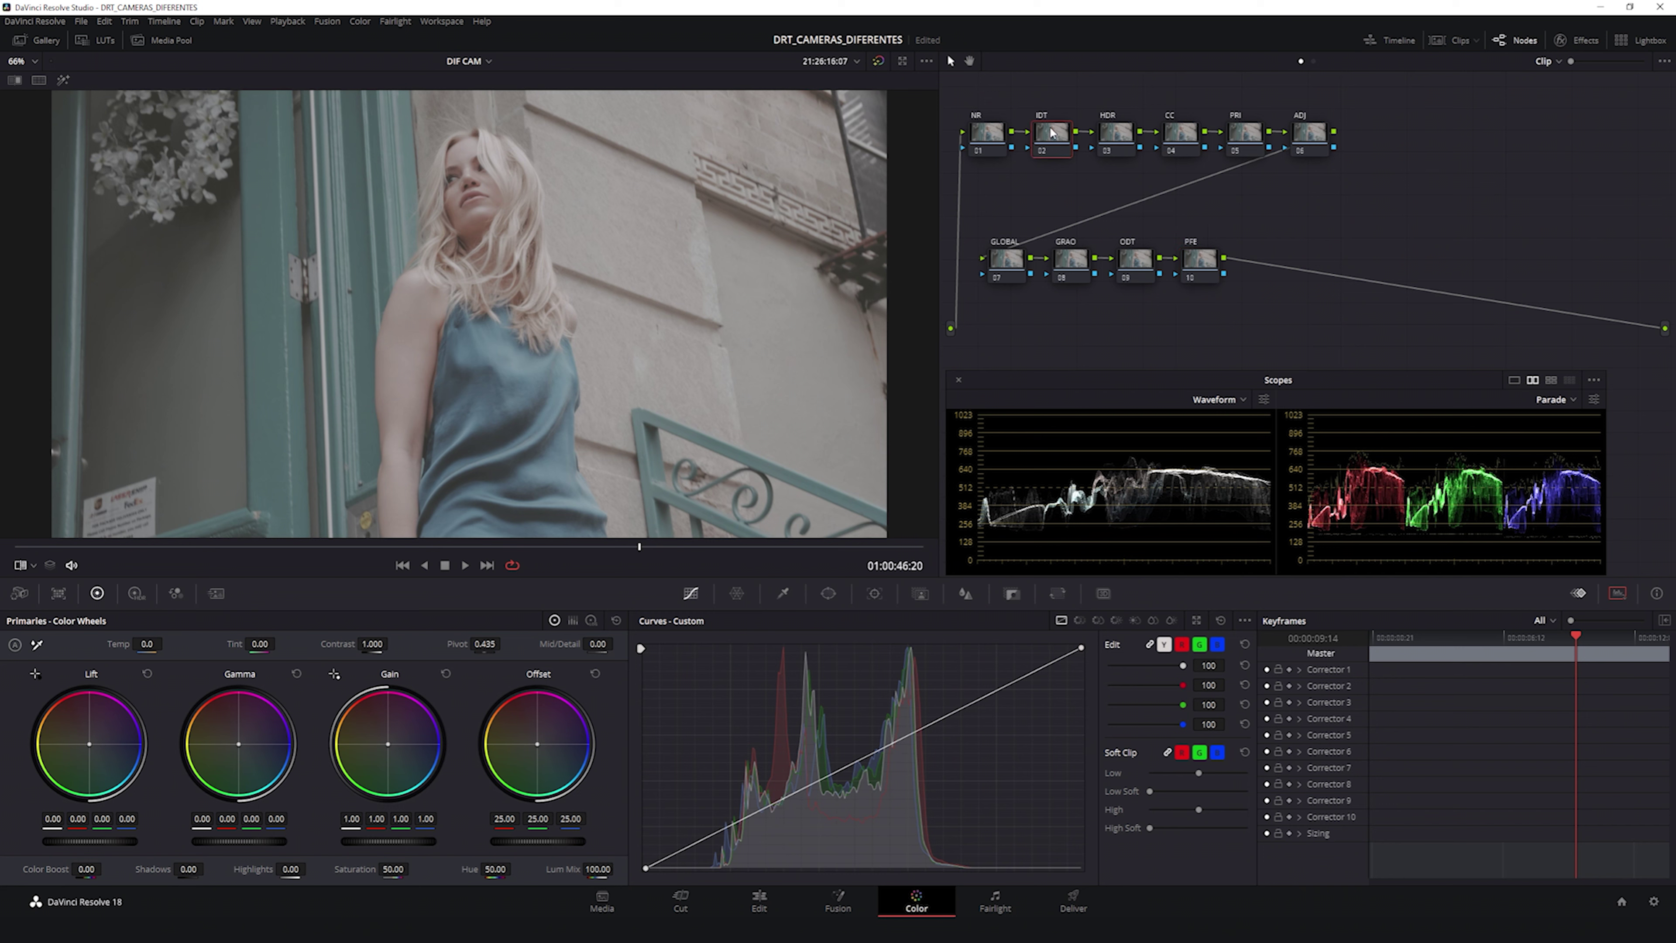
{"action": "left_click", "coordinate": [1212, 263]}
{"action": "left_click", "coordinate": [1064, 140]}
{"action": "left_click", "coordinate": [1141, 267]}
{"action": "left_click", "coordinate": [1194, 263]}
{"action": "left_click_drag", "start_coordinate": [1228, 267], "coordinate": [1261, 215]}
{"action": "left_click_drag", "start_coordinate": [1163, 276], "coordinate": [1144, 283]}
{"action": "left_click_drag", "start_coordinate": [1134, 92], "coordinate": [1039, 147]}
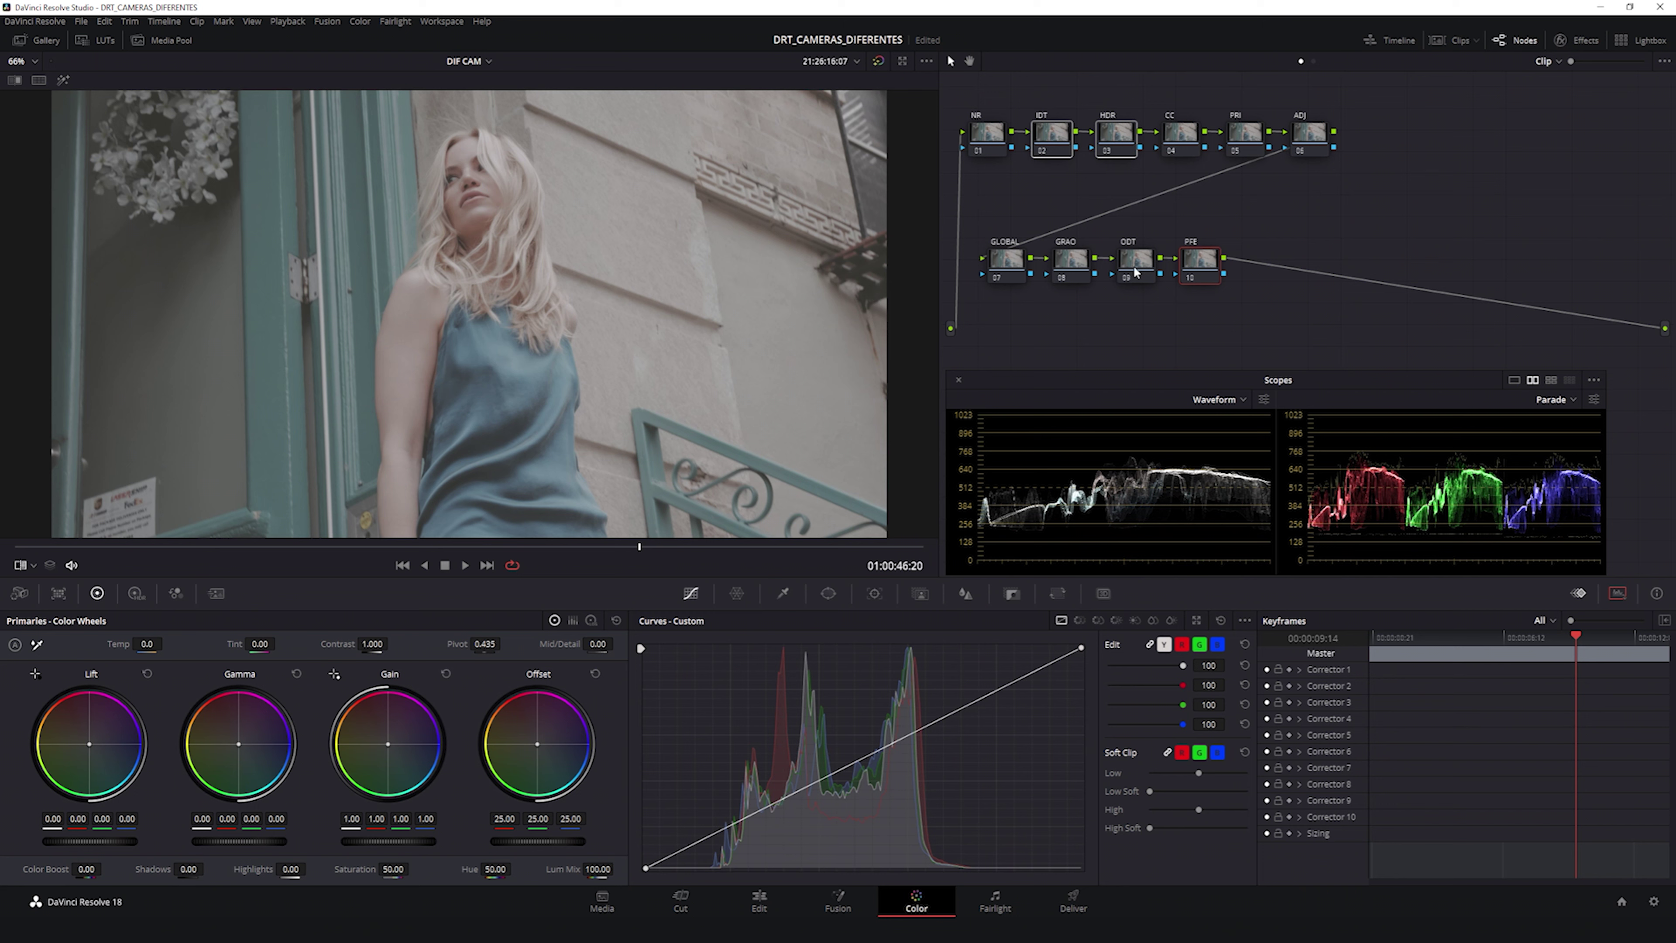
{"action": "left_click", "coordinate": [1222, 224]}
Step: Add the ACES Transform effect from the Resolve FX Color group to the IDT node
{"action": "left_click", "coordinate": [1053, 140]}
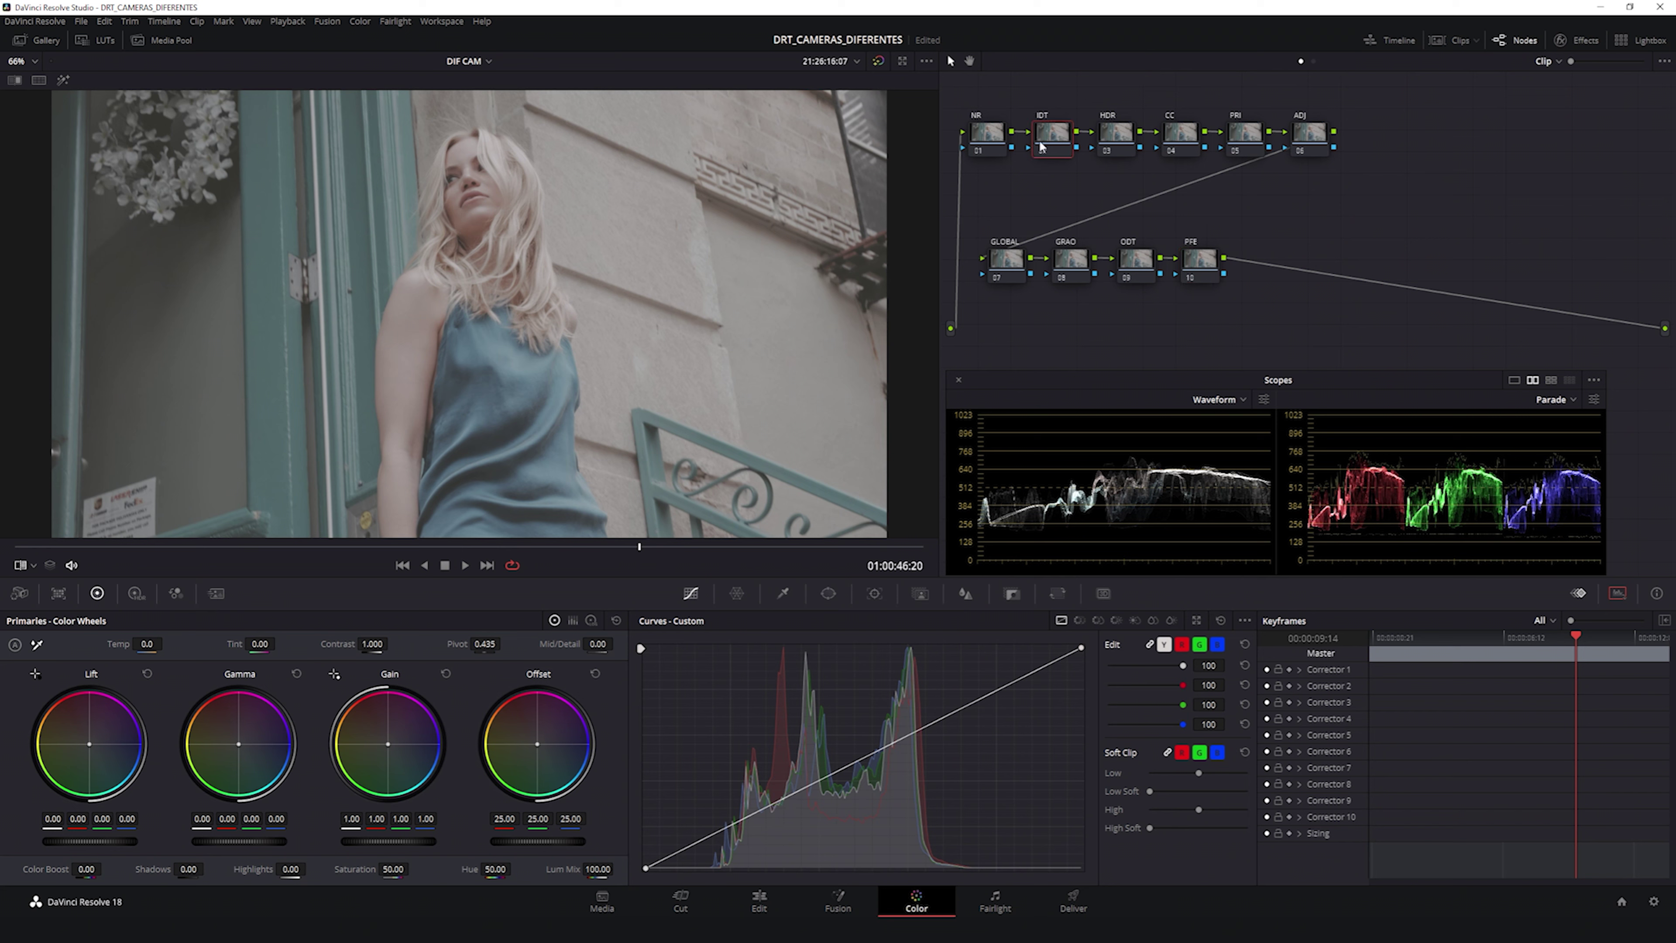
{"action": "left_click", "coordinate": [1577, 40]}
{"action": "scroll", "coordinate": [1479, 274], "scroll_direction": "down", "scroll_amount": 1}
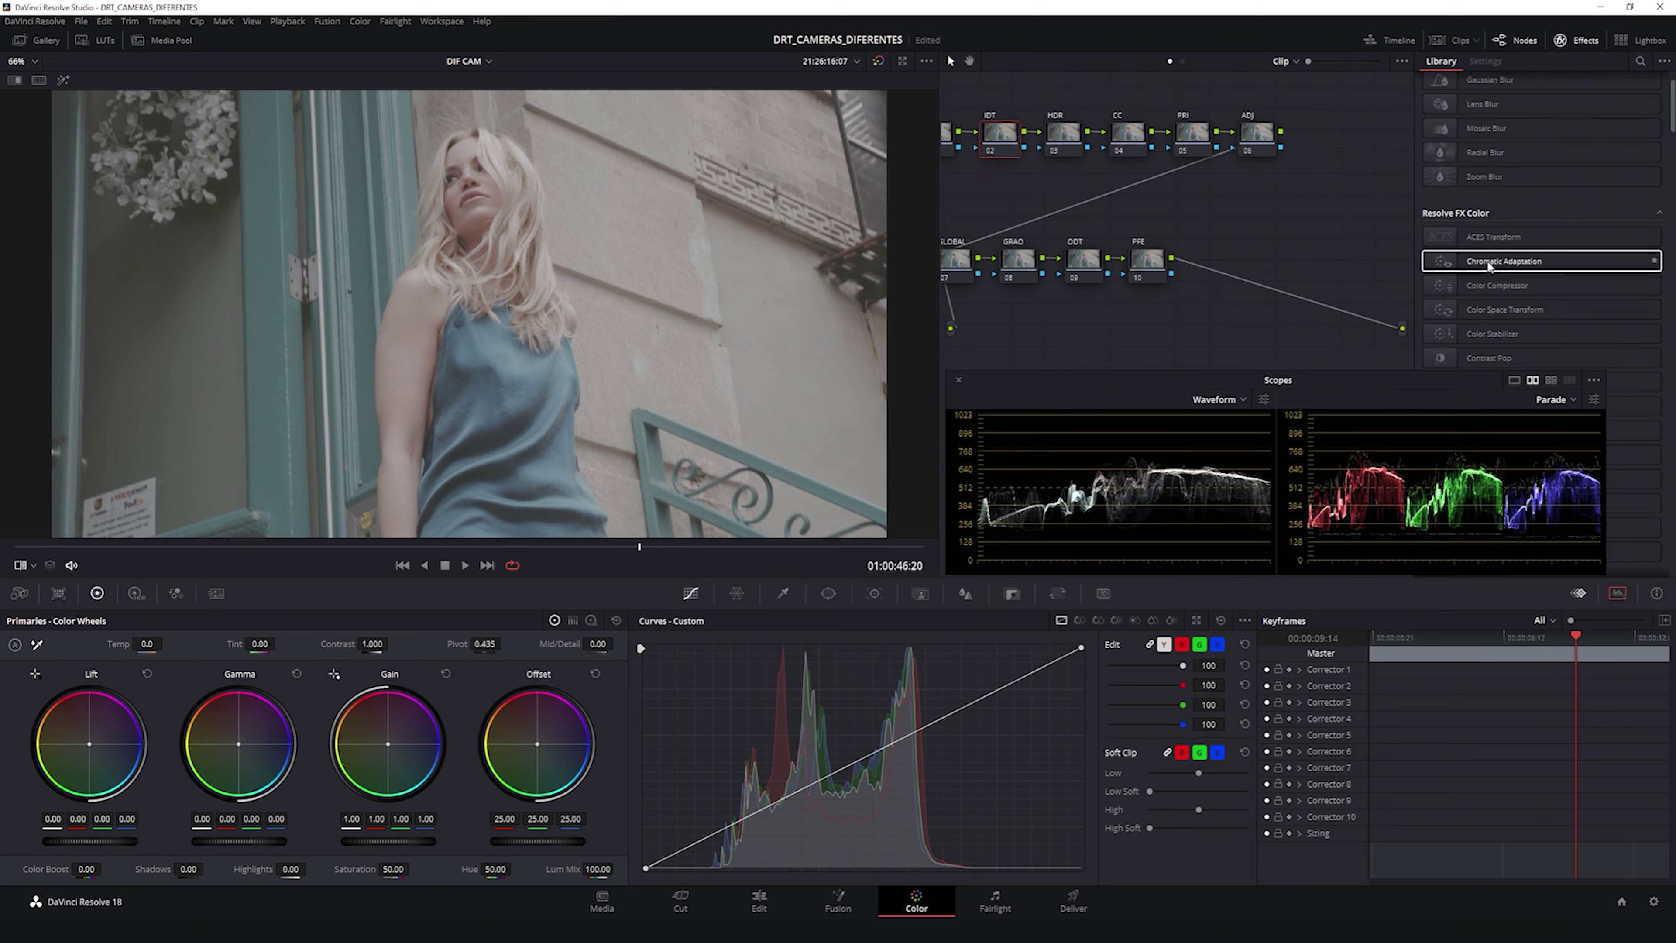
{"action": "left_click_drag", "start_coordinate": [1442, 240], "coordinate": [993, 132]}
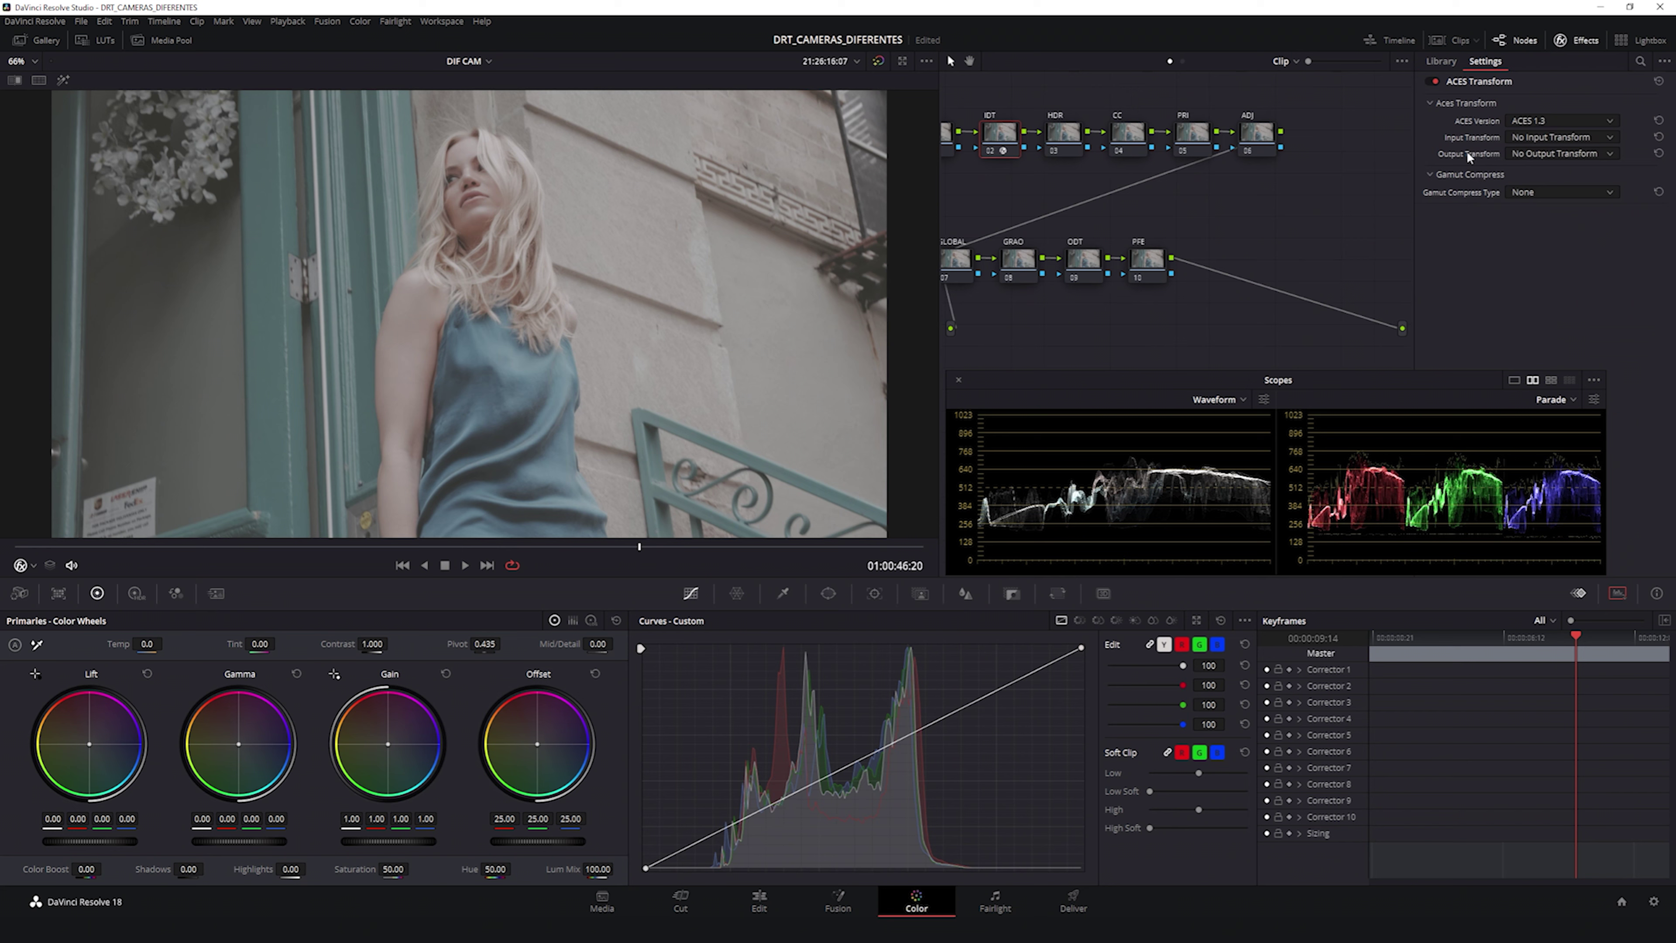
Step: Set the ACES Transform's input transform on the IDT node to REDcolor4/REDlogFilm
{"action": "left_click", "coordinate": [1559, 136]}
{"action": "scroll", "coordinate": [1516, 208], "scroll_direction": "down", "scroll_amount": 10}
{"action": "scroll", "coordinate": [1516, 206], "scroll_direction": "down", "scroll_amount": 3}
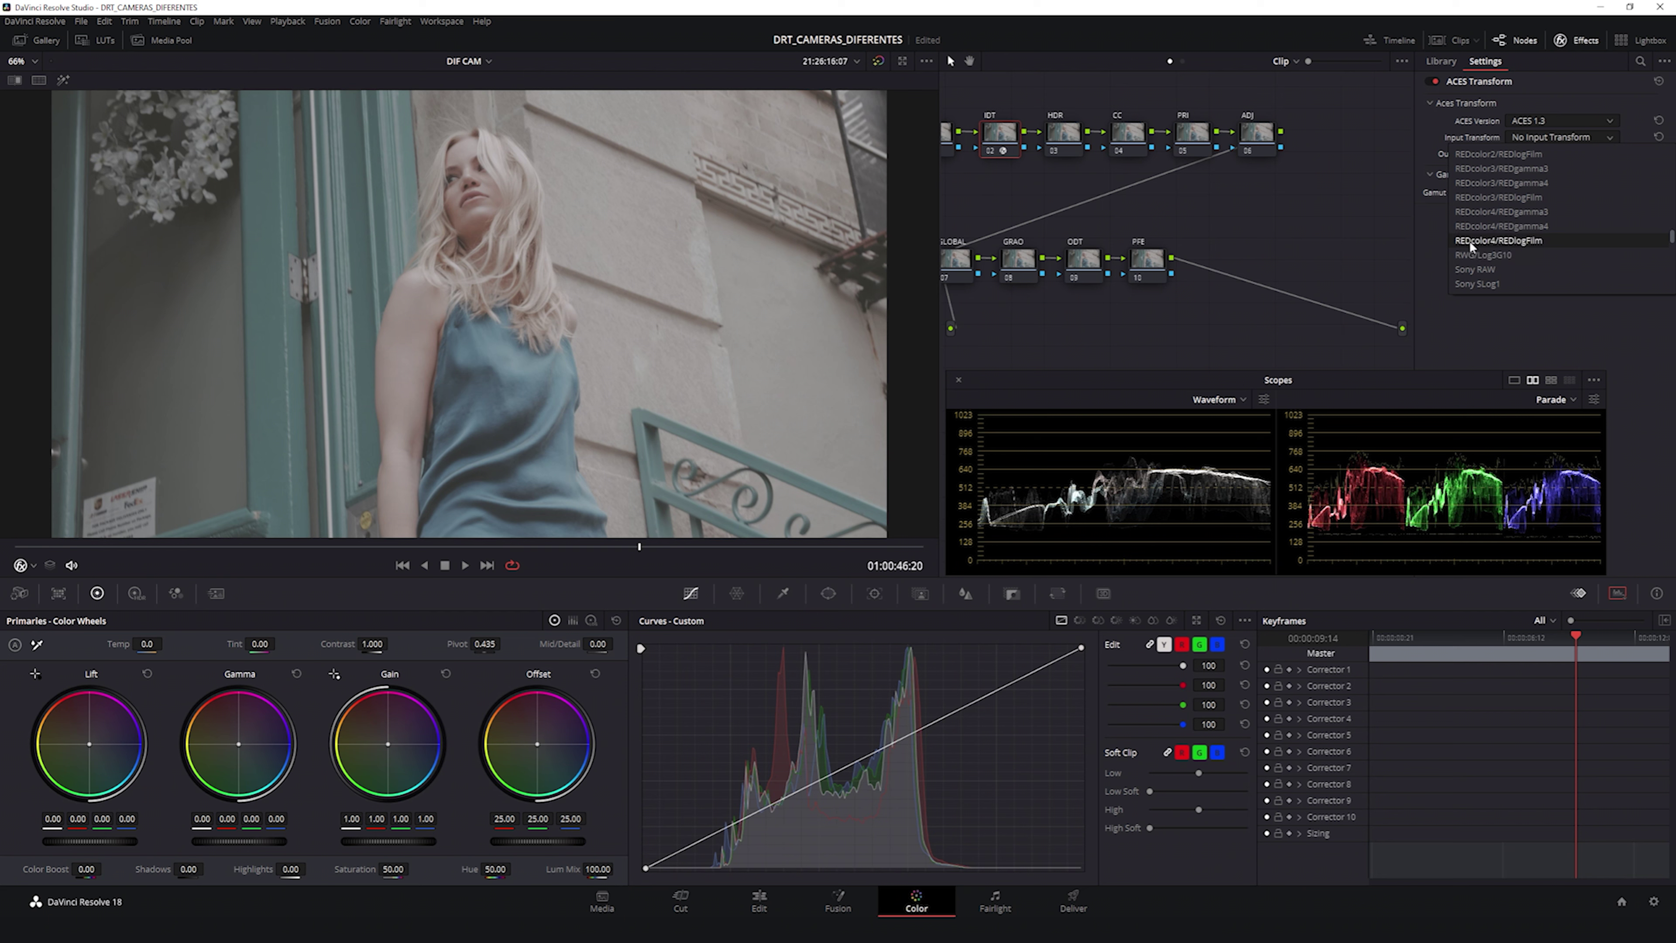
{"action": "left_click", "coordinate": [1504, 241]}
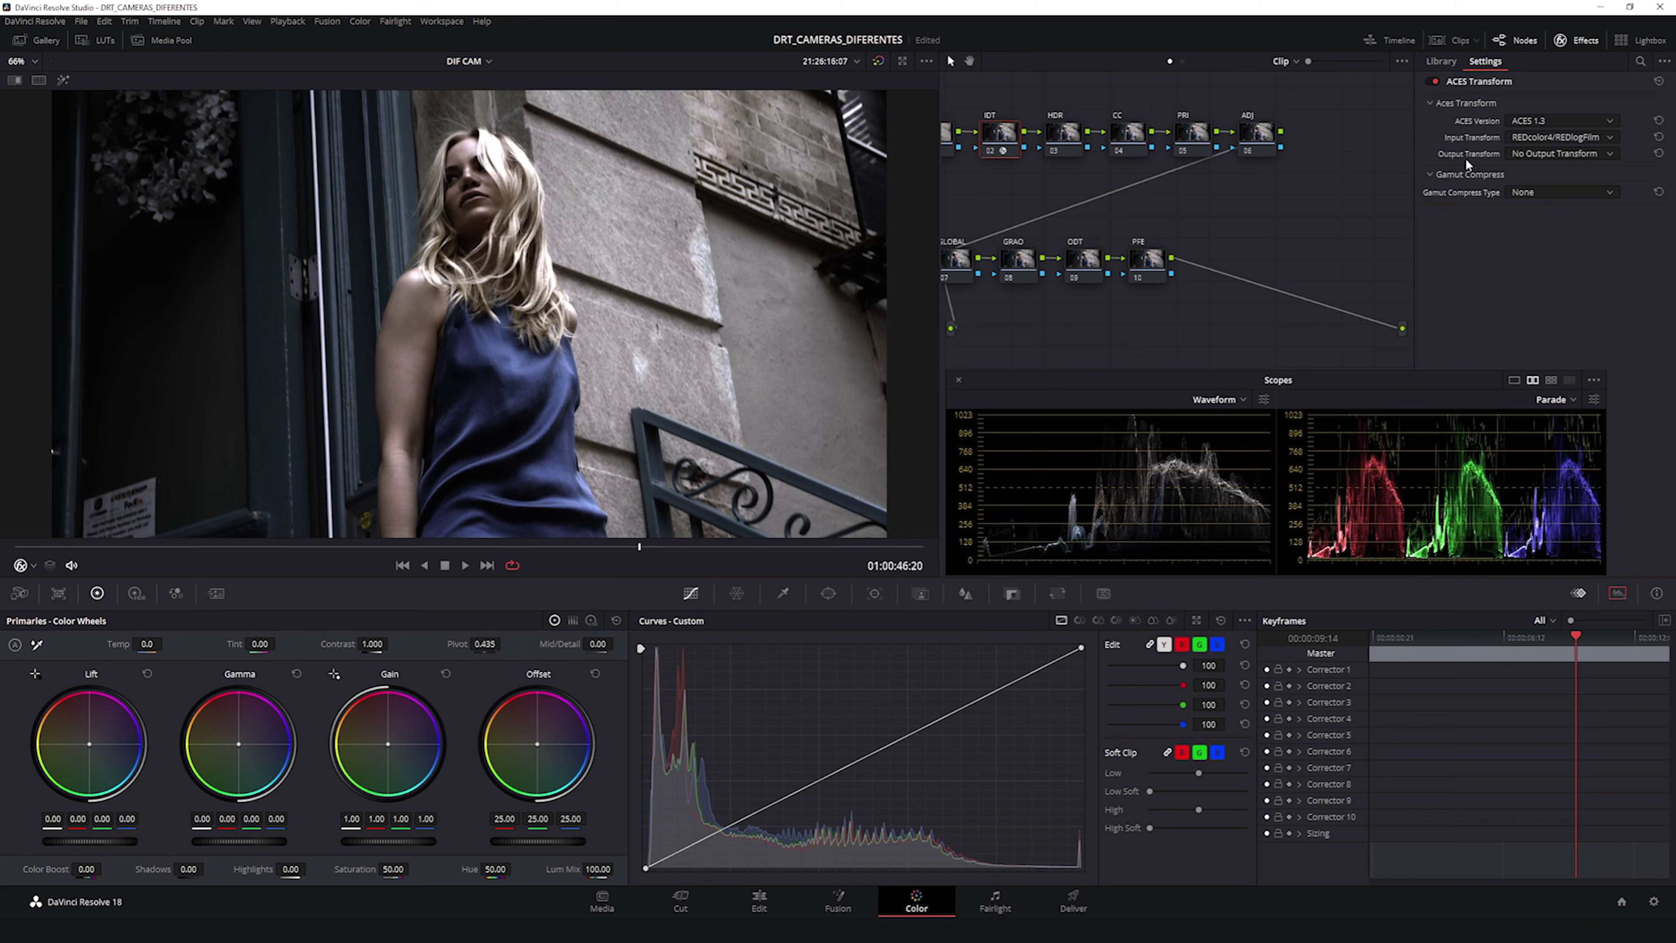
Step: Set the IDT node's output transform to ACEScct - CSC and its gamut compress type to ACES reference gamut compress
{"action": "left_click", "coordinate": [1529, 156]}
{"action": "scroll", "coordinate": [1539, 229], "scroll_direction": "down", "scroll_amount": 7}
{"action": "scroll", "coordinate": [1529, 210], "scroll_direction": "down", "scroll_amount": 3}
{"action": "left_click", "coordinate": [1532, 215]}
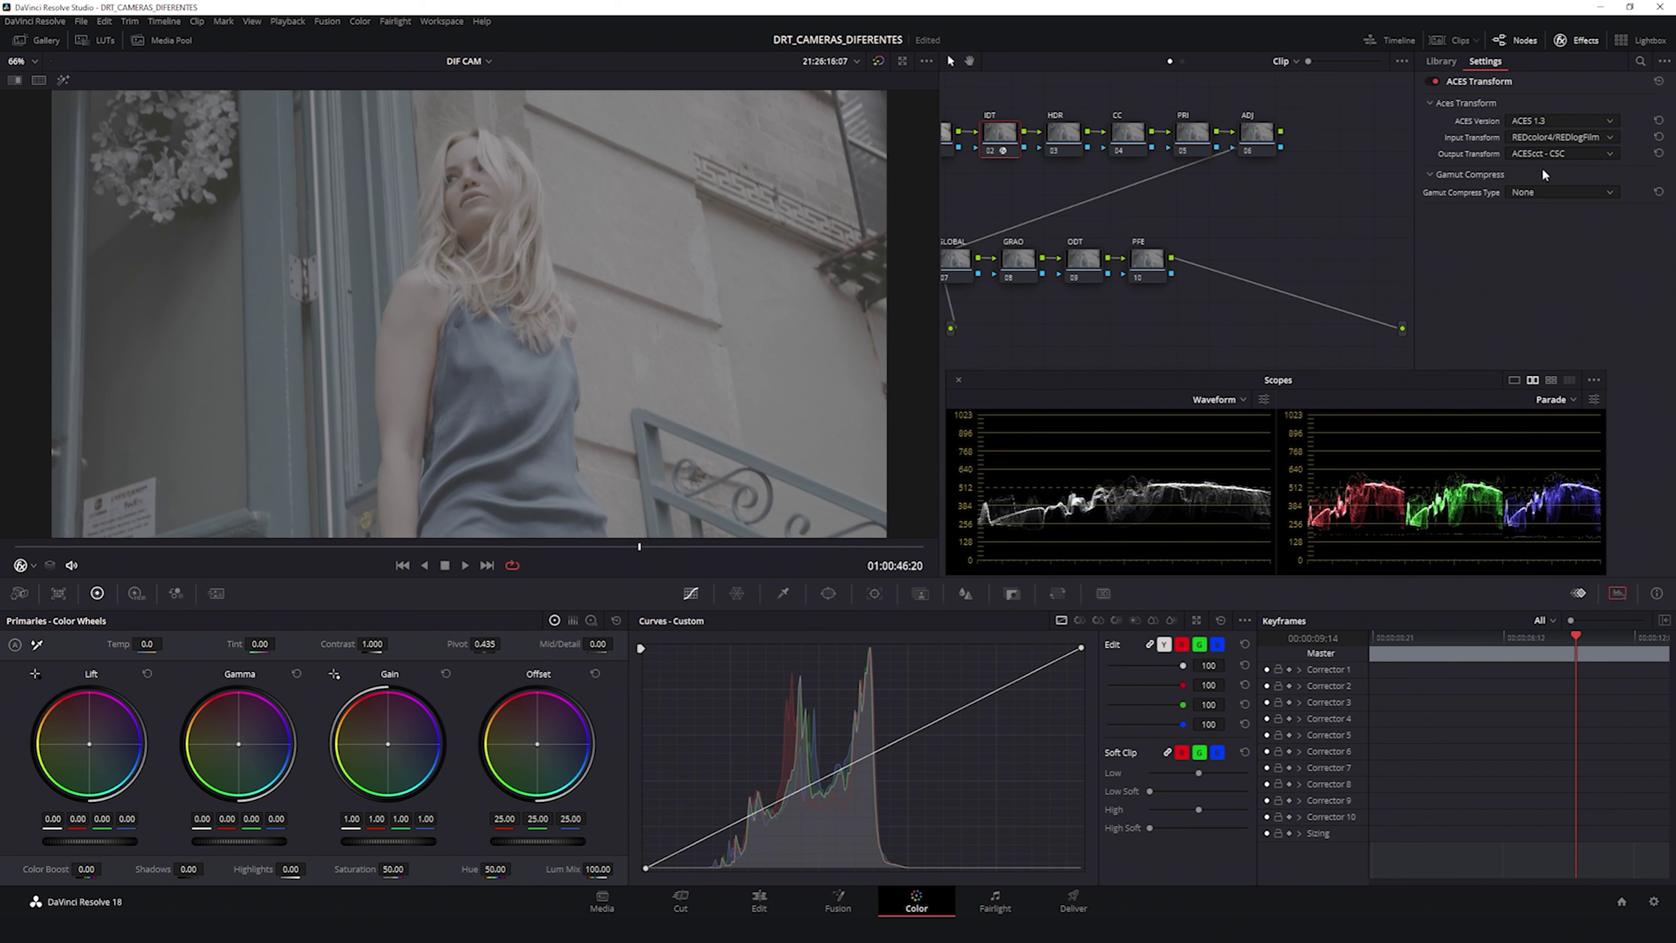
{"action": "left_click", "coordinate": [1540, 194]}
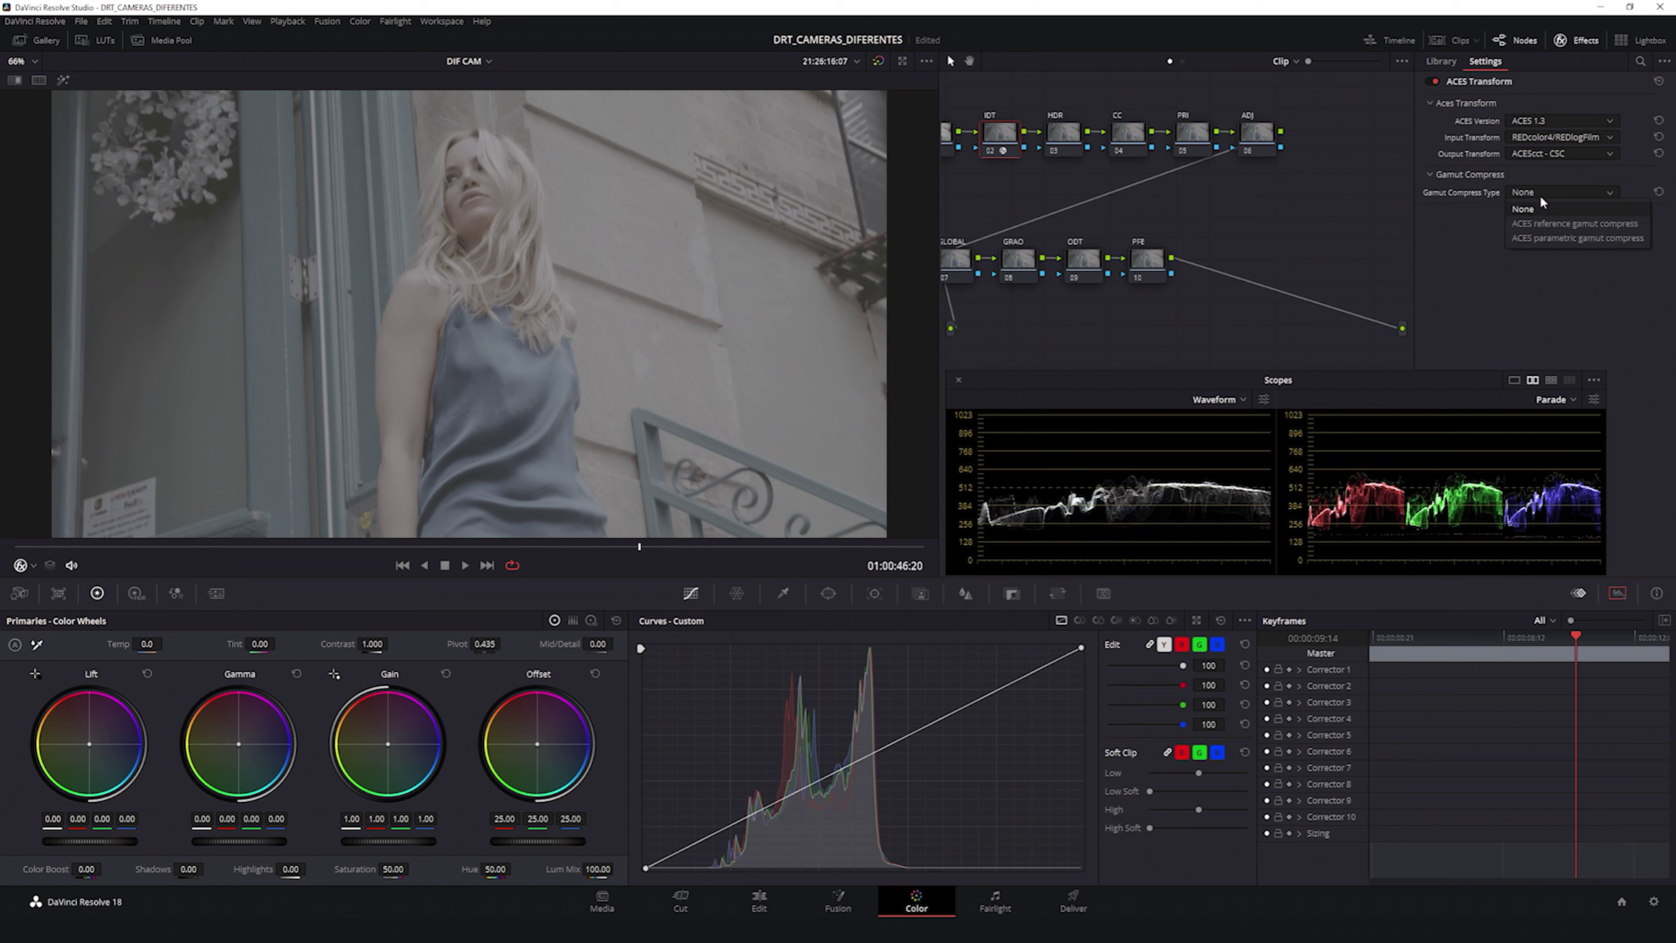
{"action": "left_click", "coordinate": [1570, 223]}
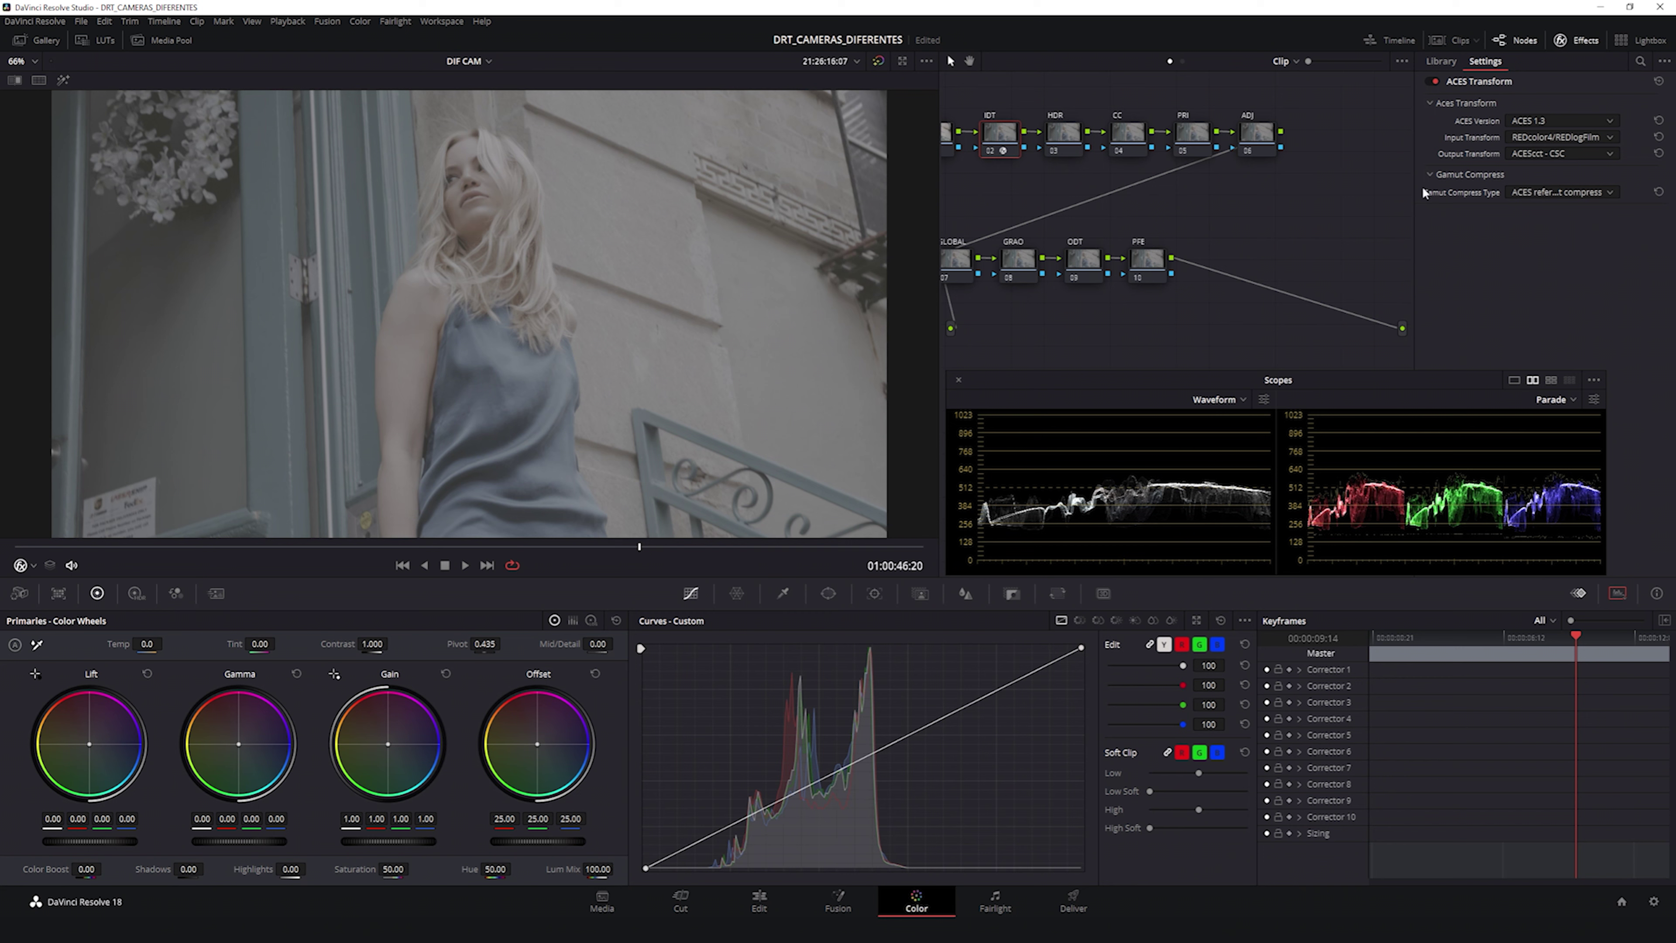
Step: Add a Color Space Transform to the ODT node with input color space ACES (AP1) and input gamma ACEScct
{"action": "left_click", "coordinate": [1083, 267]}
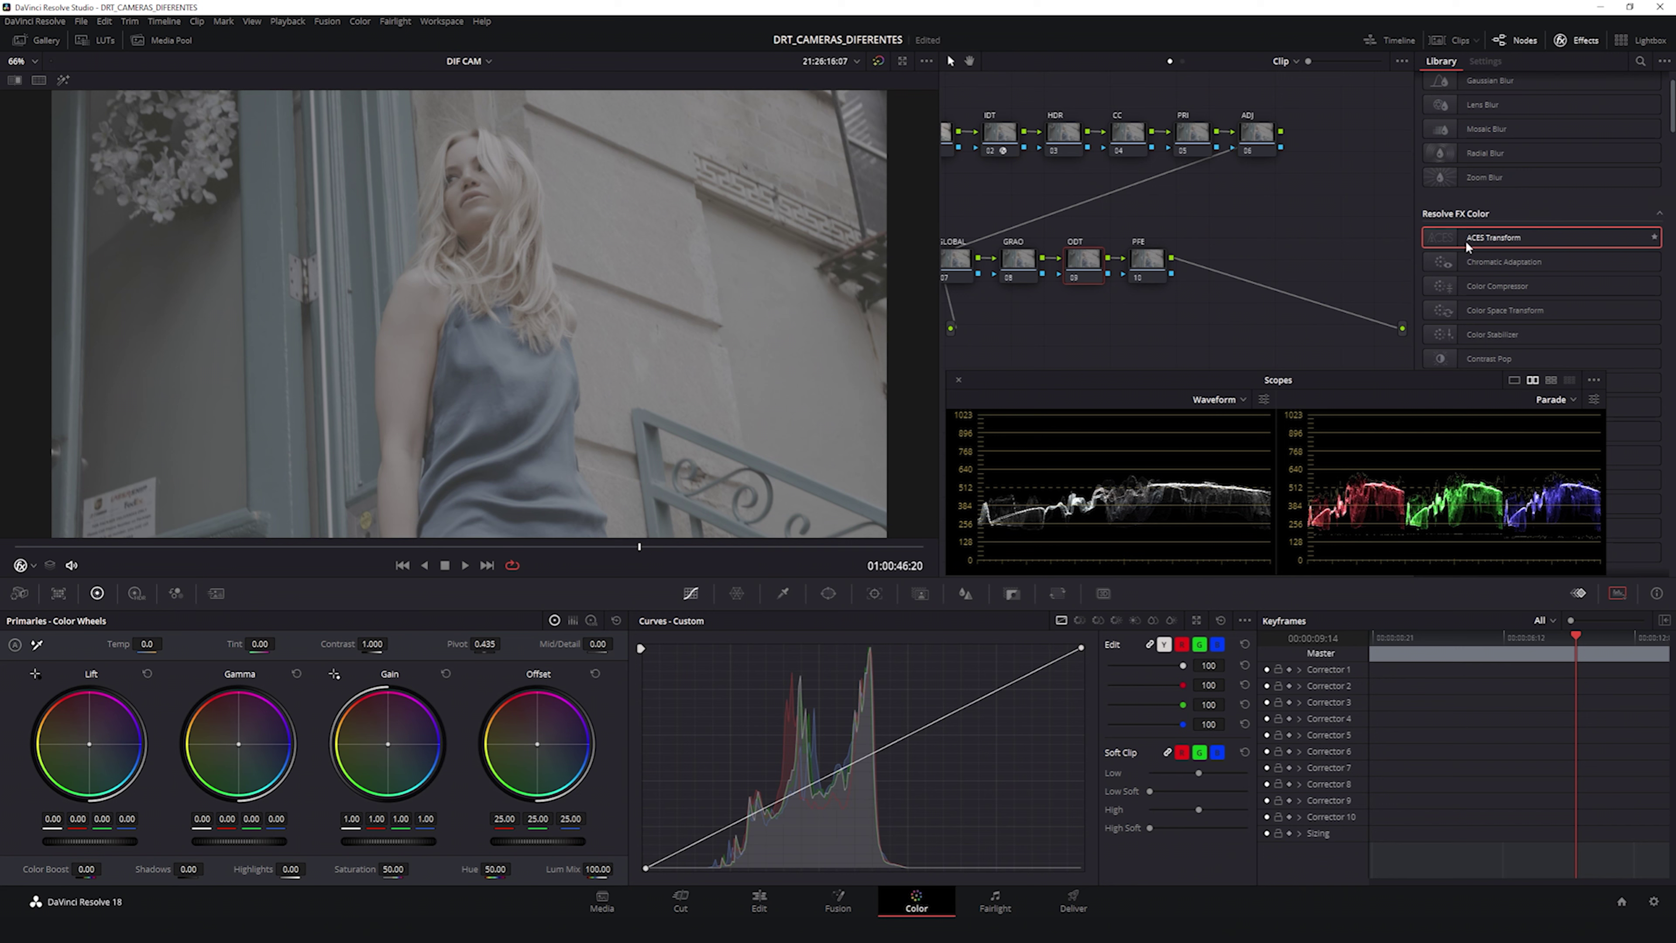
{"action": "left_click_drag", "start_coordinate": [1440, 313], "coordinate": [1075, 248]}
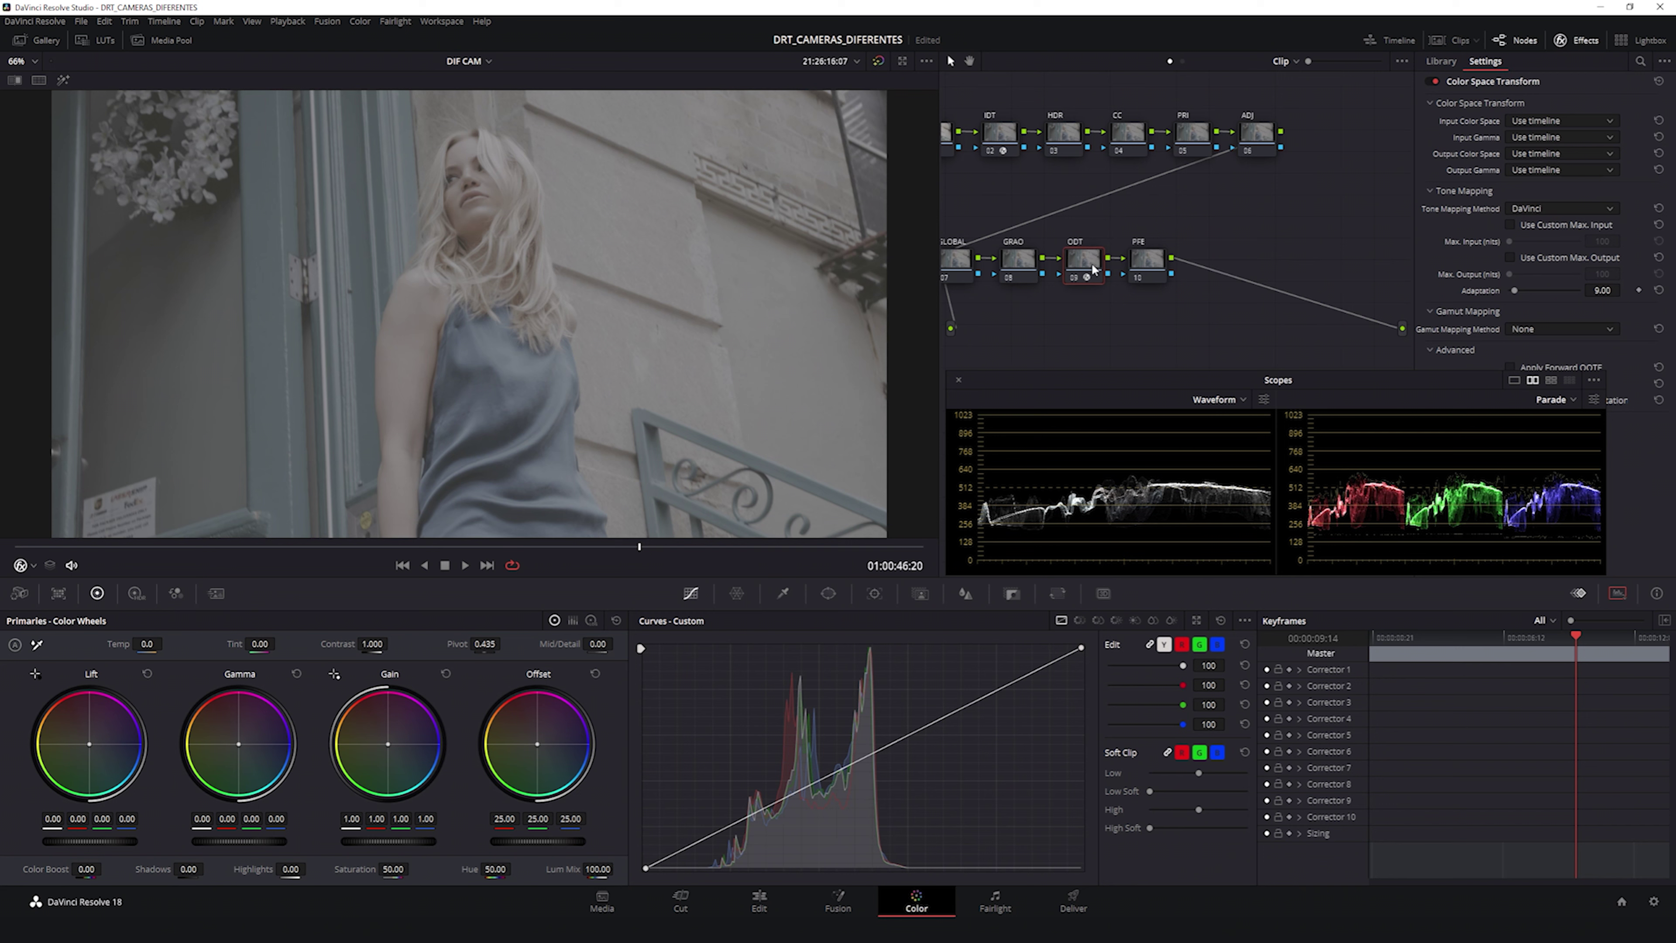
{"action": "left_click", "coordinate": [1537, 120]}
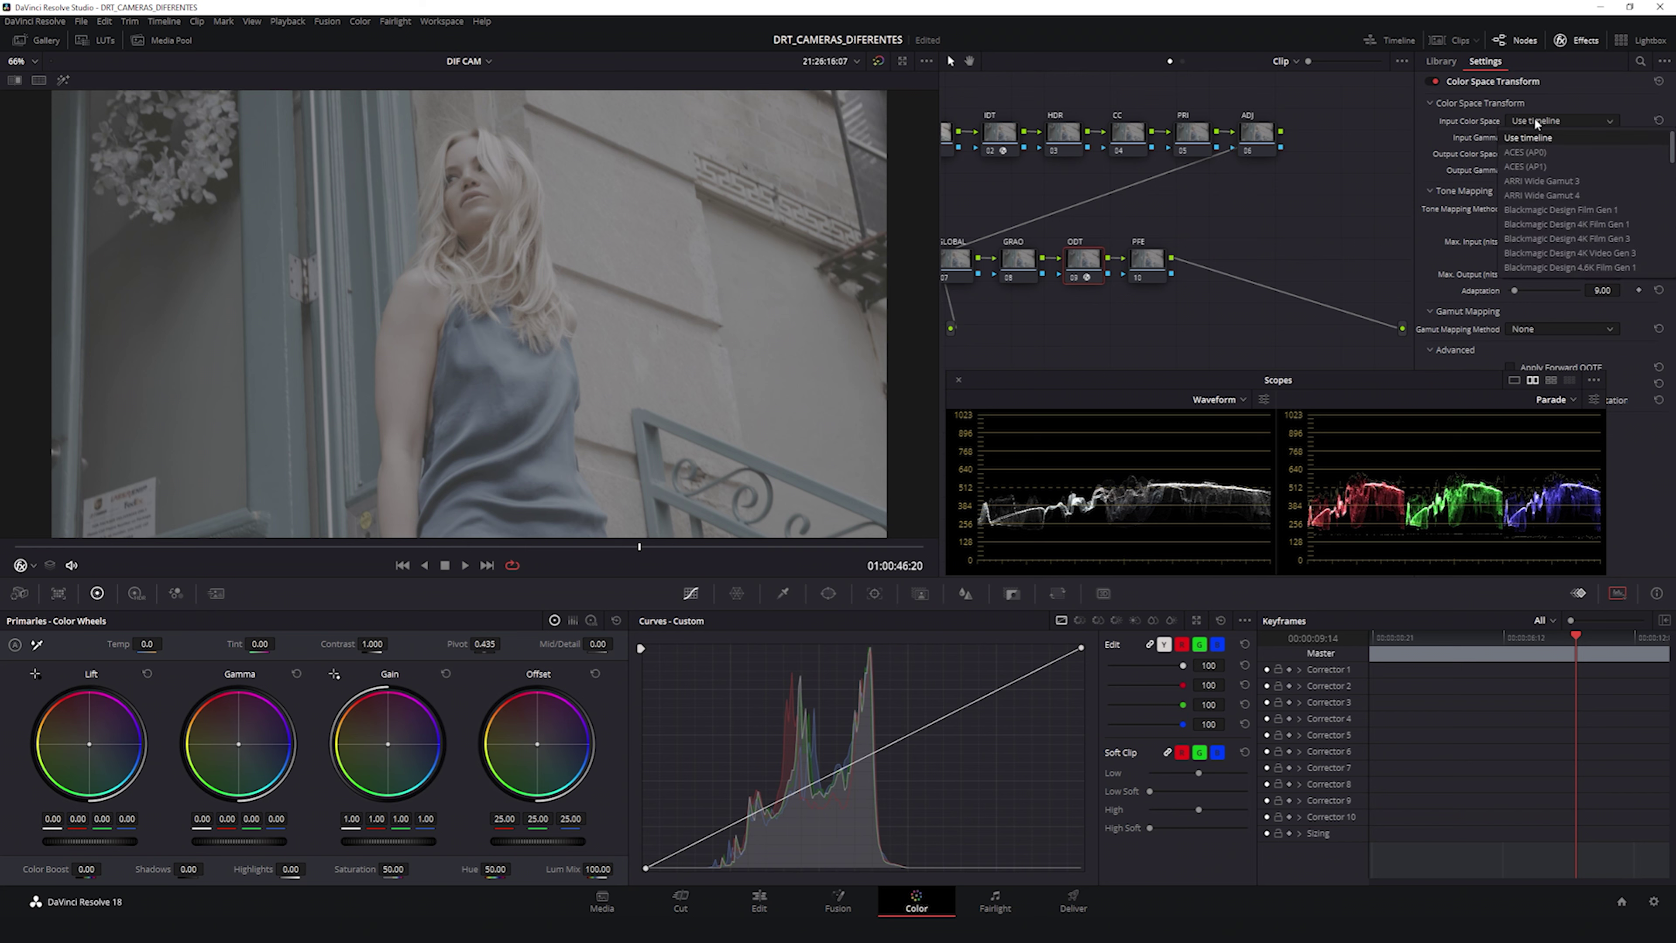
{"action": "left_click", "coordinate": [1533, 168]}
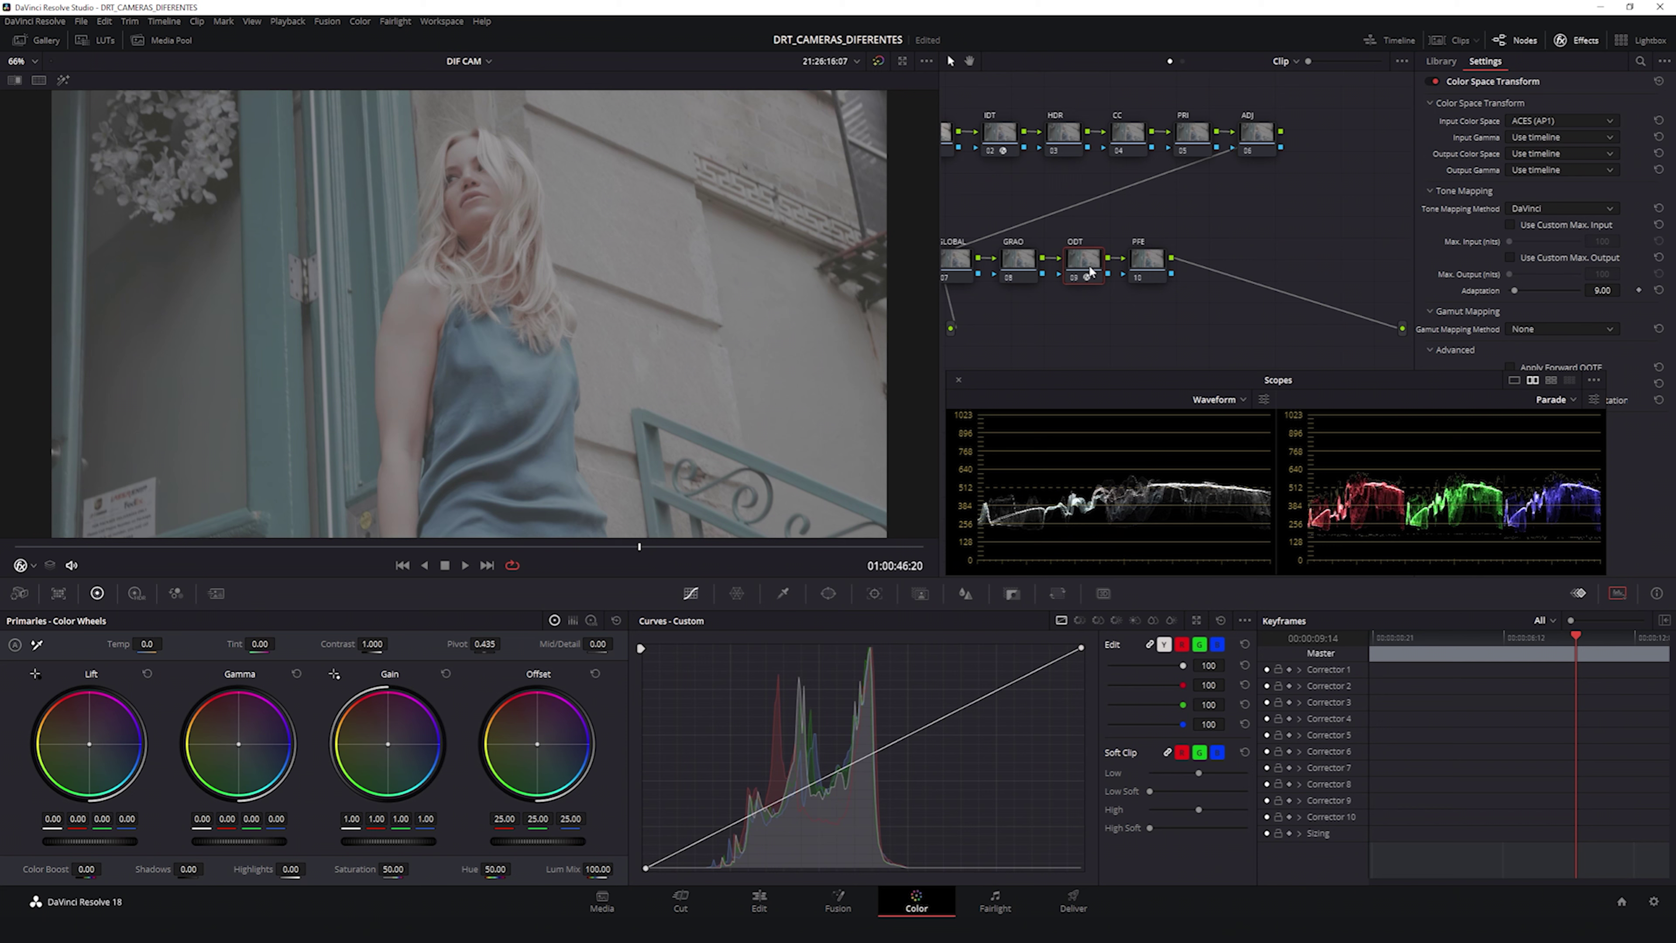
{"action": "left_click", "coordinate": [1525, 136]}
{"action": "left_click", "coordinate": [1533, 182]}
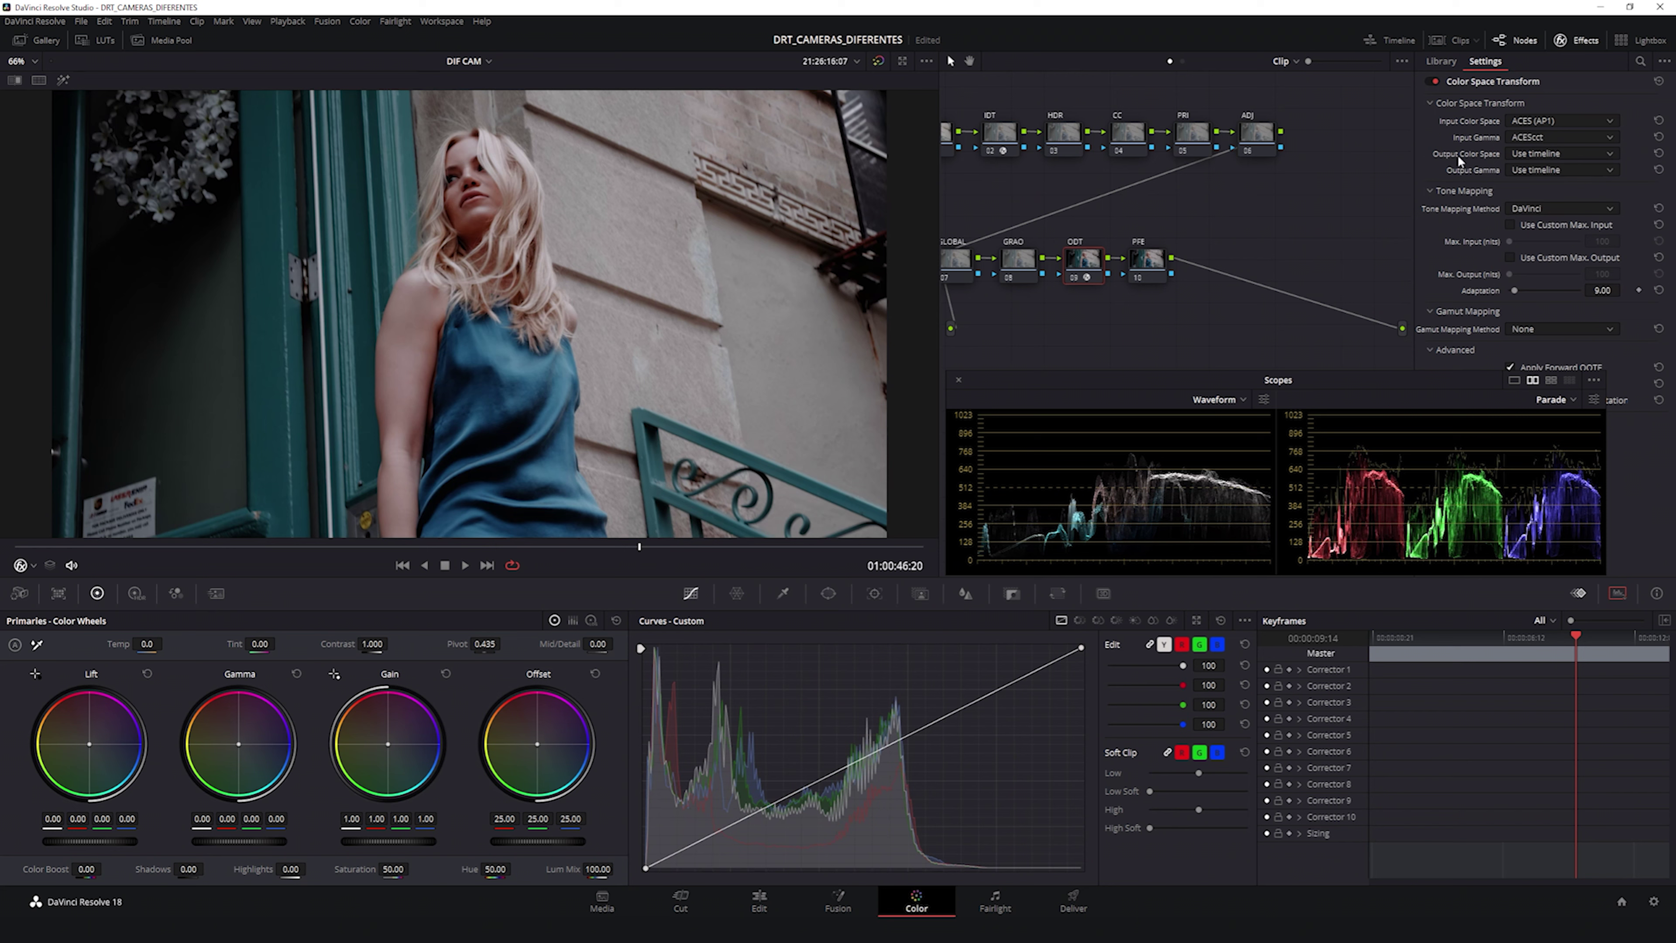
Step: Set the ODT node's output color space to Rec.709 and its output gamma to Gamma 2.4
{"action": "left_click", "coordinate": [1530, 153]}
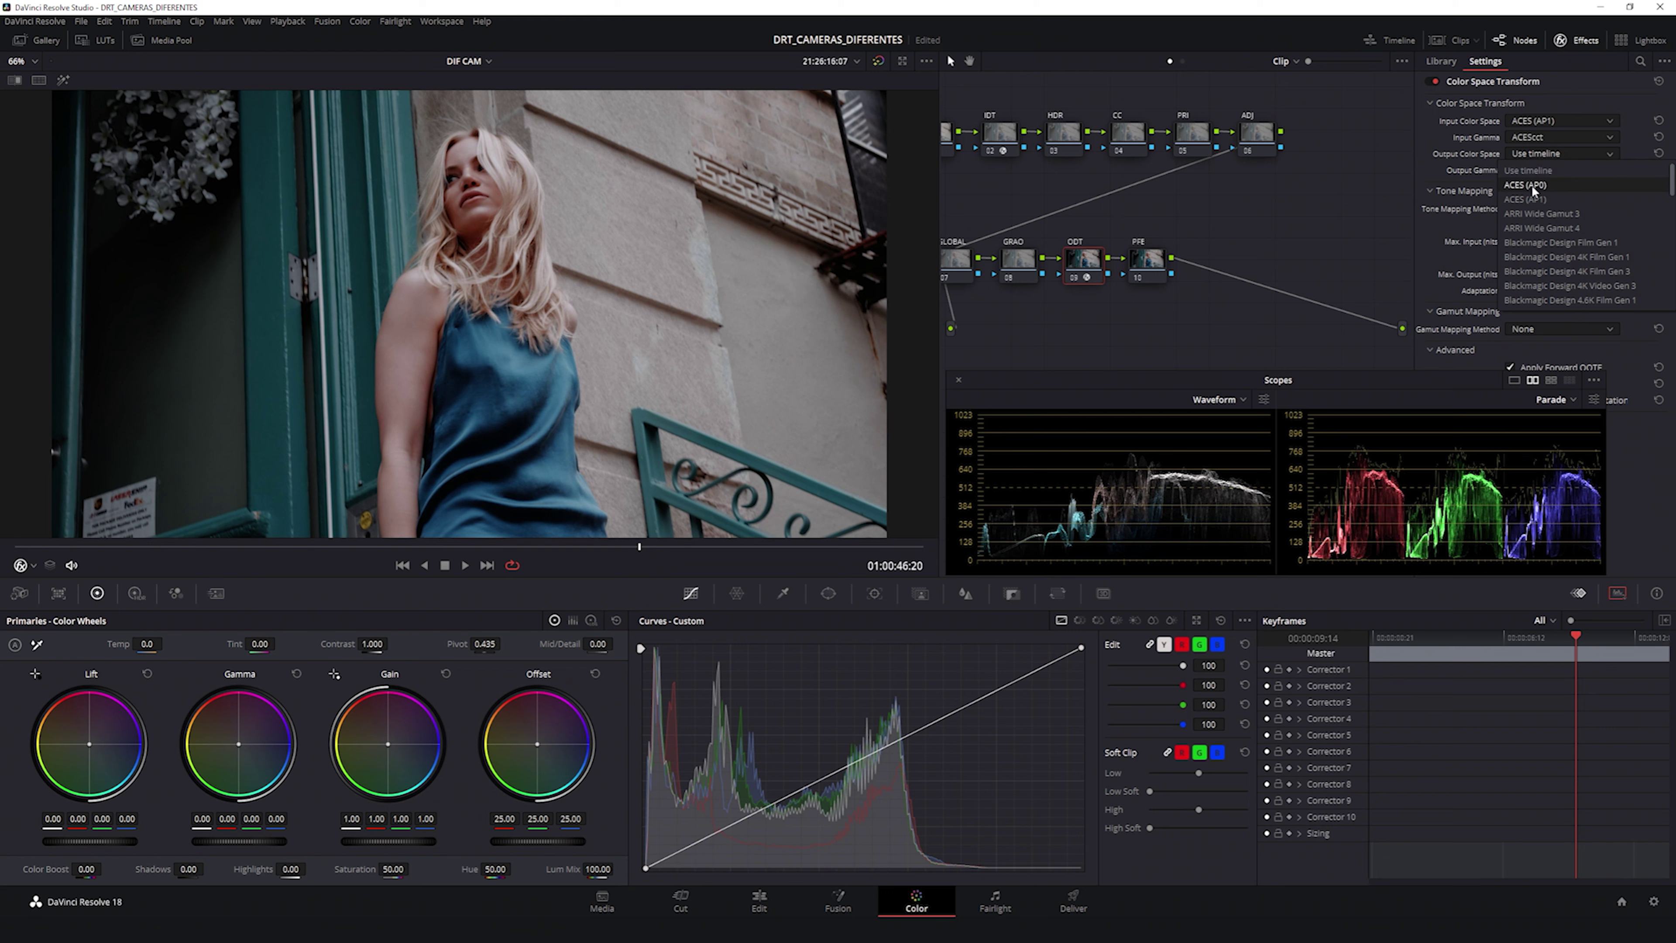
{"action": "scroll", "coordinate": [1550, 205], "scroll_direction": "down", "scroll_amount": 5}
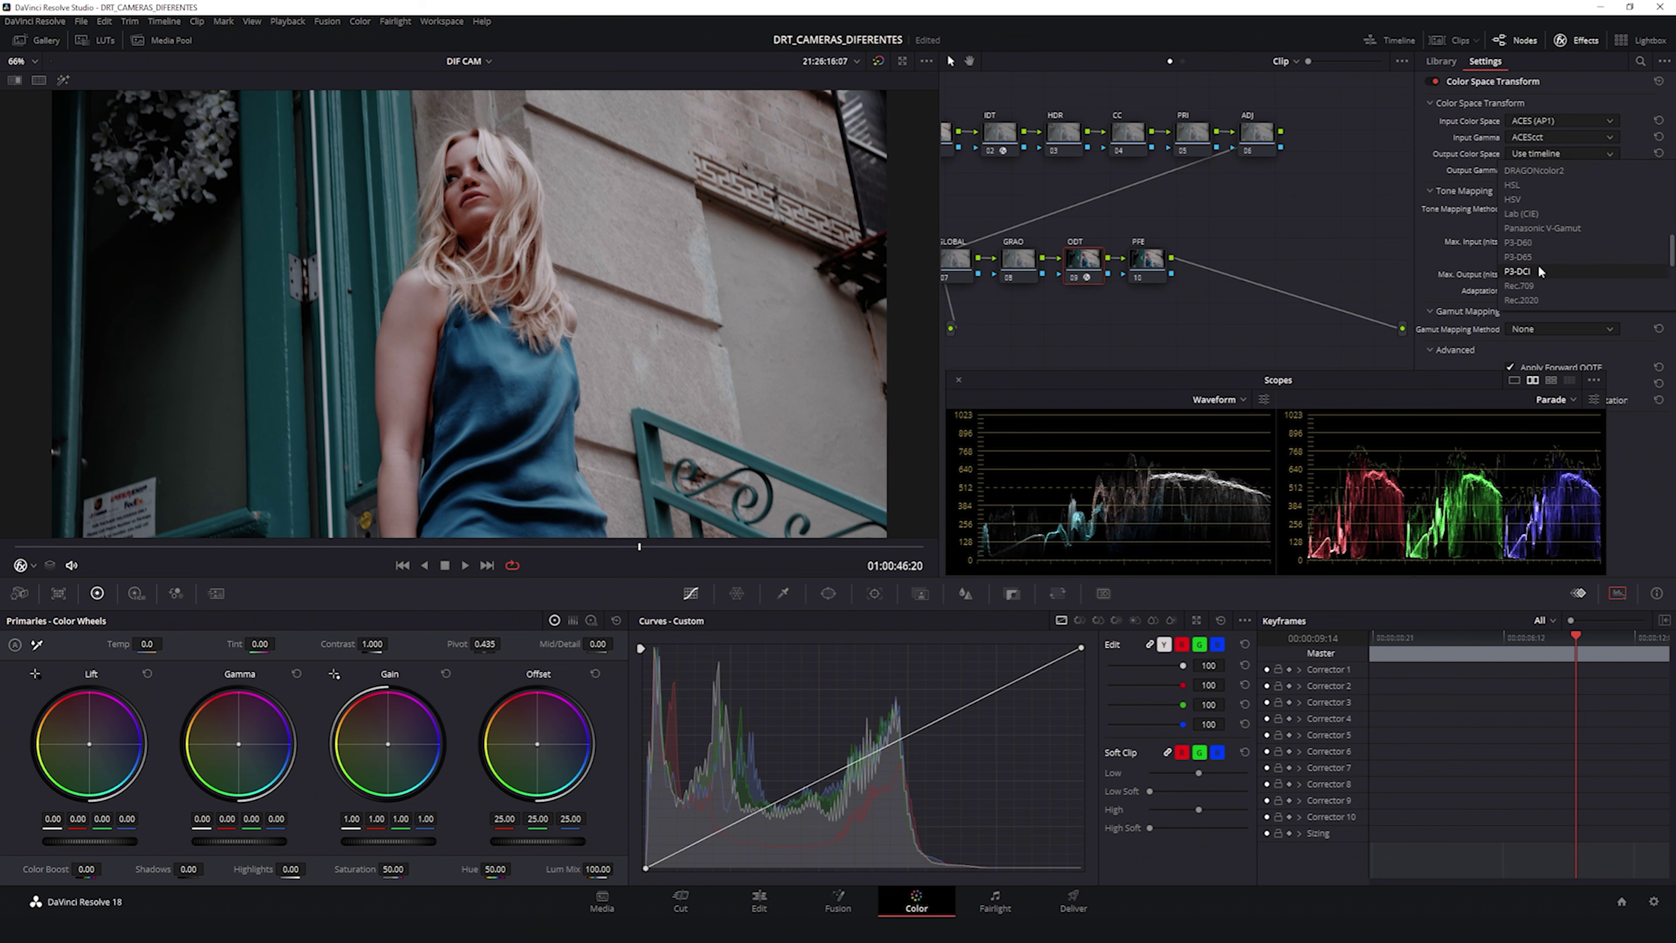
{"action": "left_click", "coordinate": [1531, 286]}
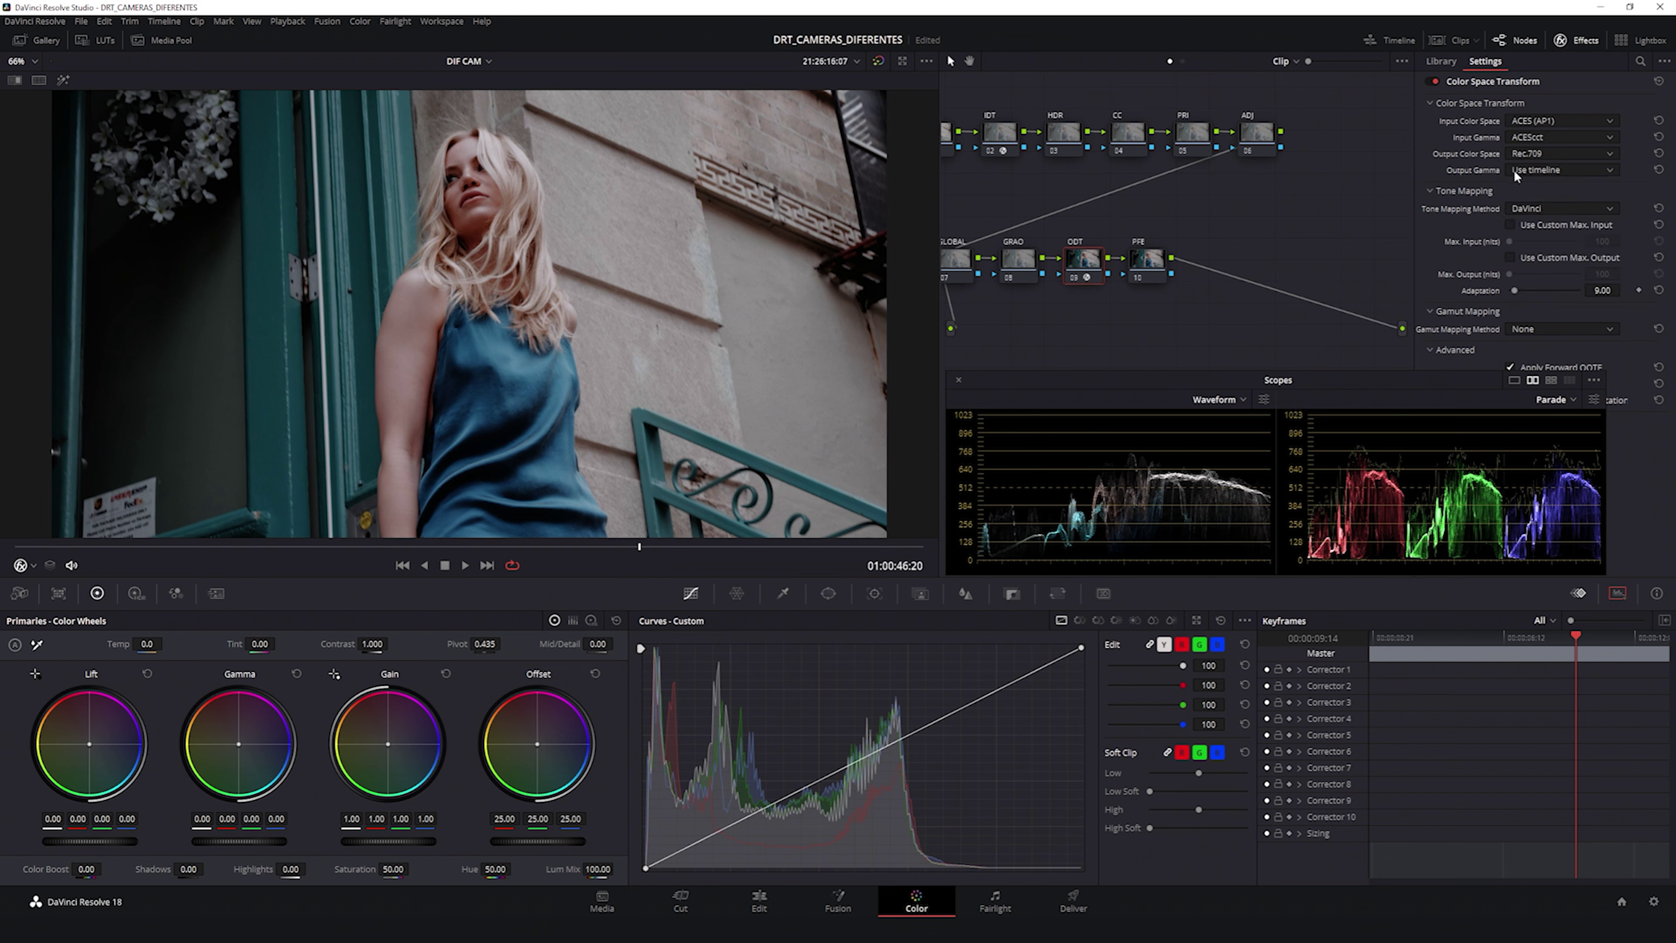
{"action": "left_click", "coordinate": [1533, 168]}
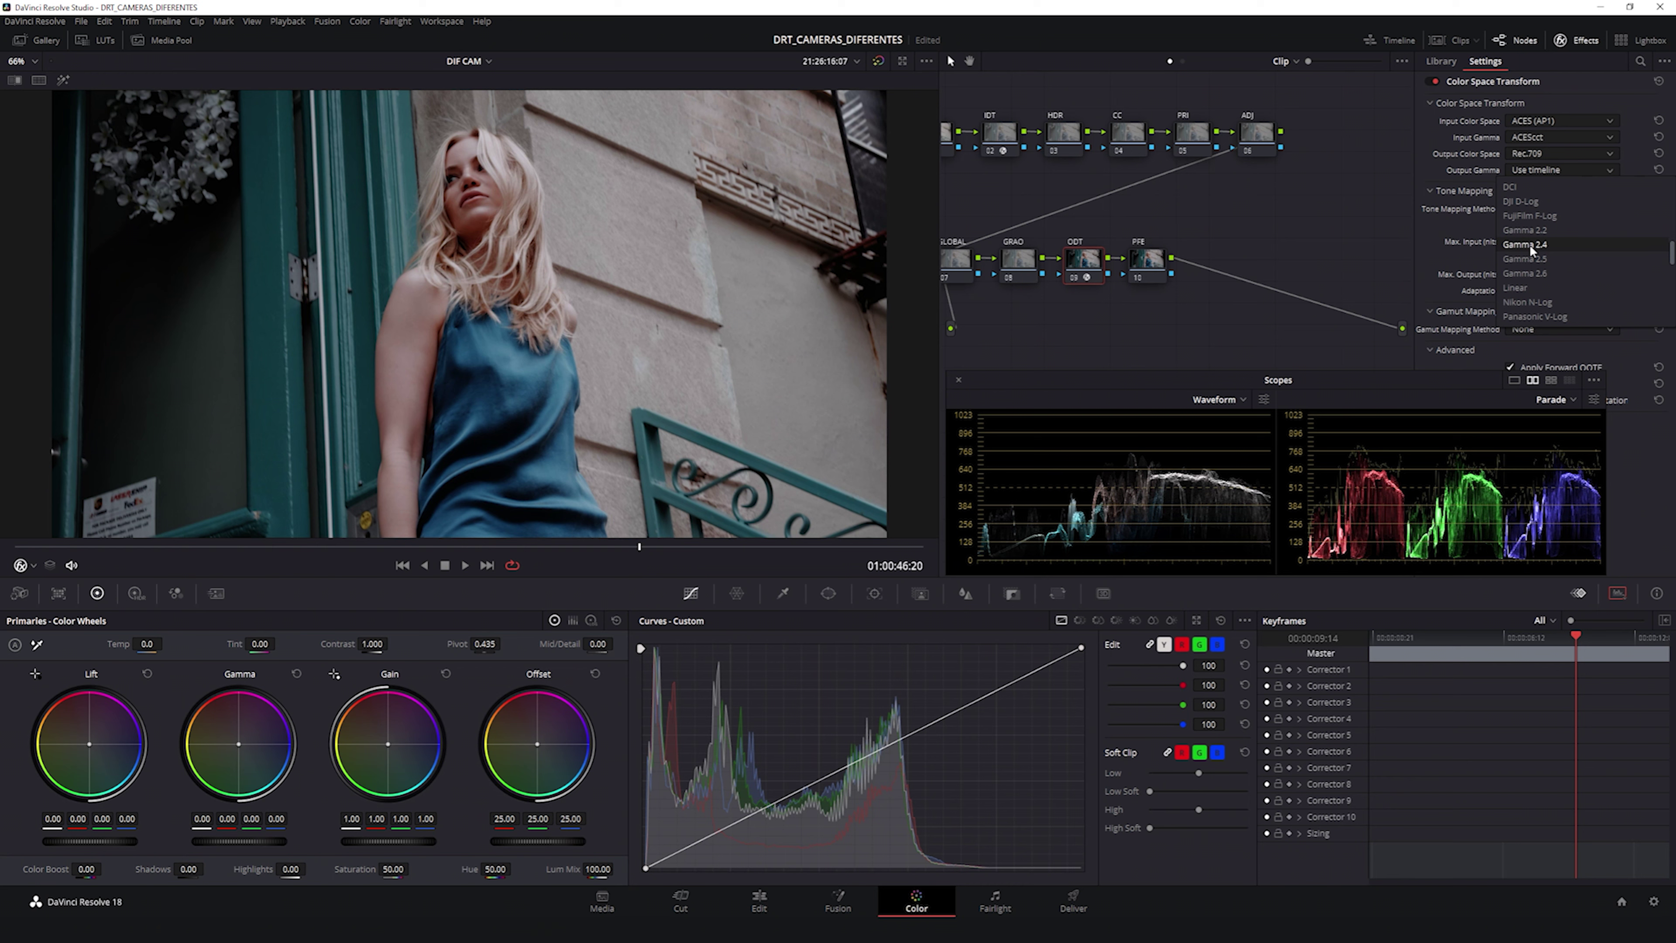
{"action": "left_click", "coordinate": [1525, 244]}
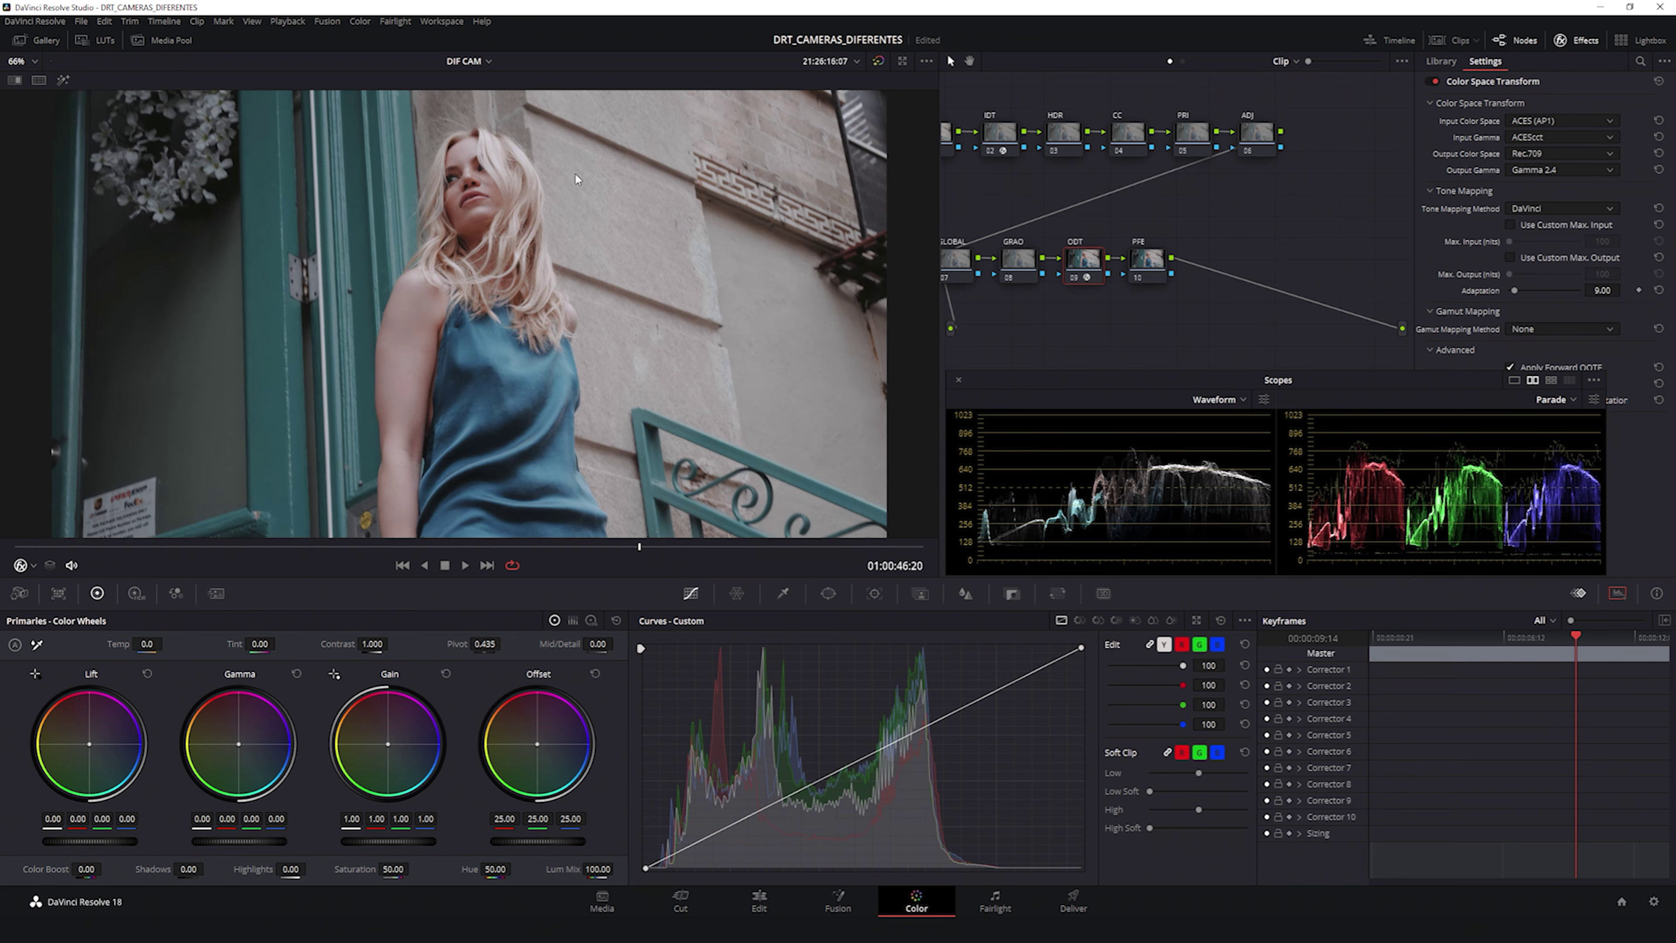
Step: Compare the image with the grade bypassed, and grab a still of the graded frame into the REFS gallery album
{"action": "key", "text": "shift+d"}
{"action": "key", "text": "shift+d"}
{"action": "left_click", "coordinate": [45, 41]}
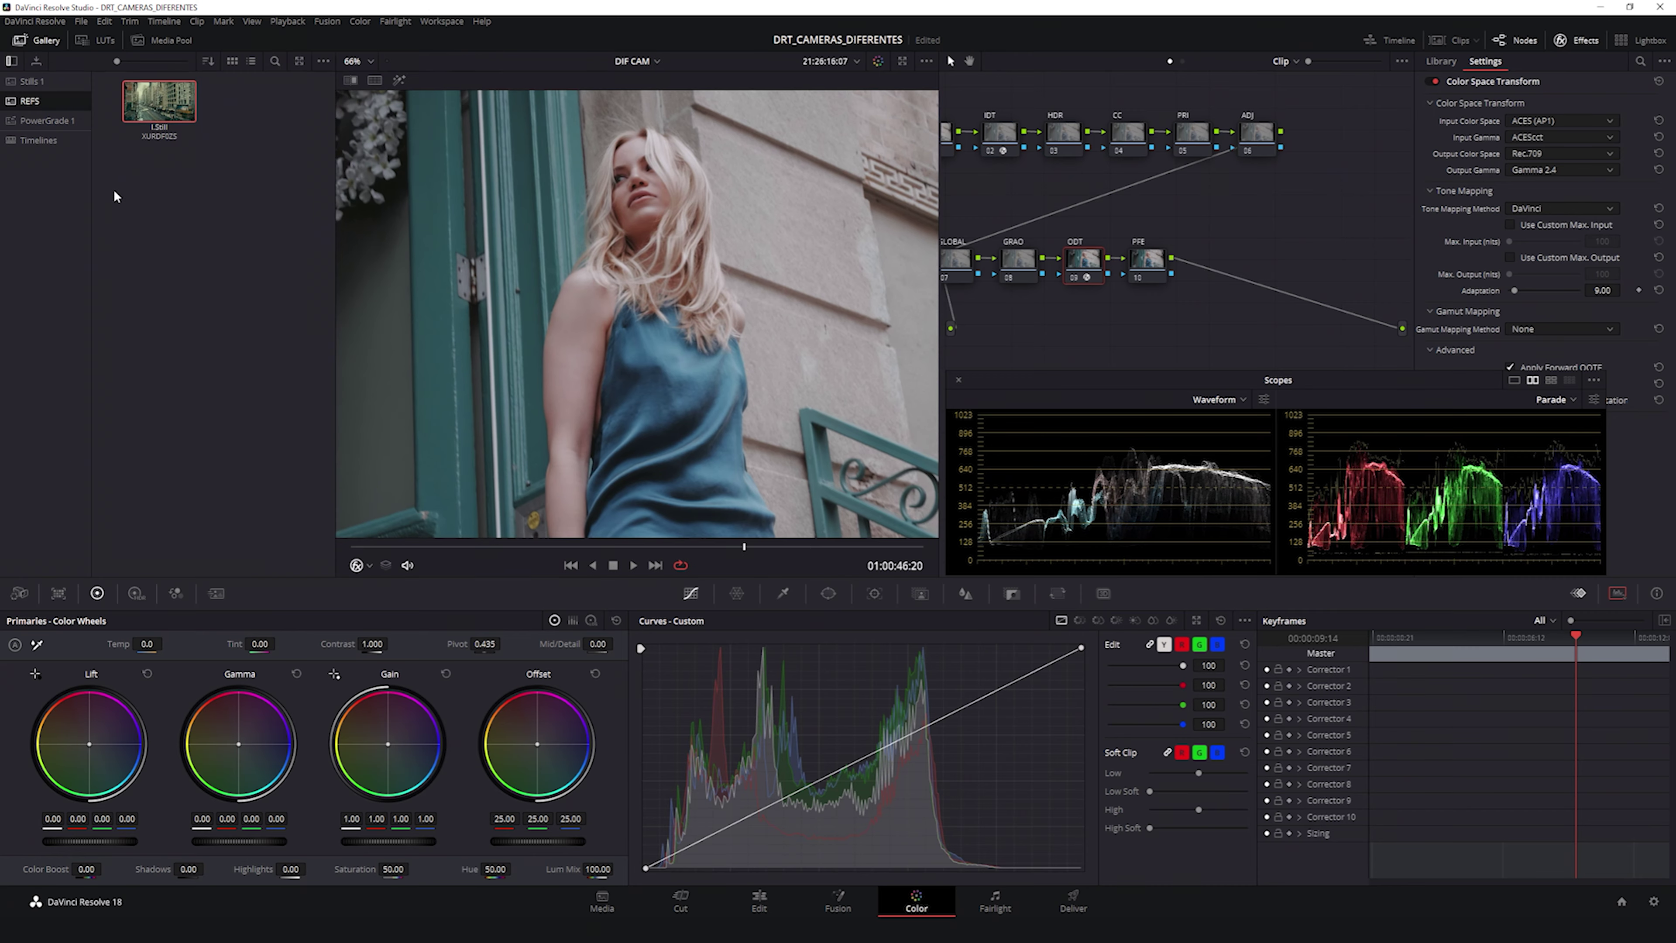
{"action": "key", "text": "ctrl+alt+g"}
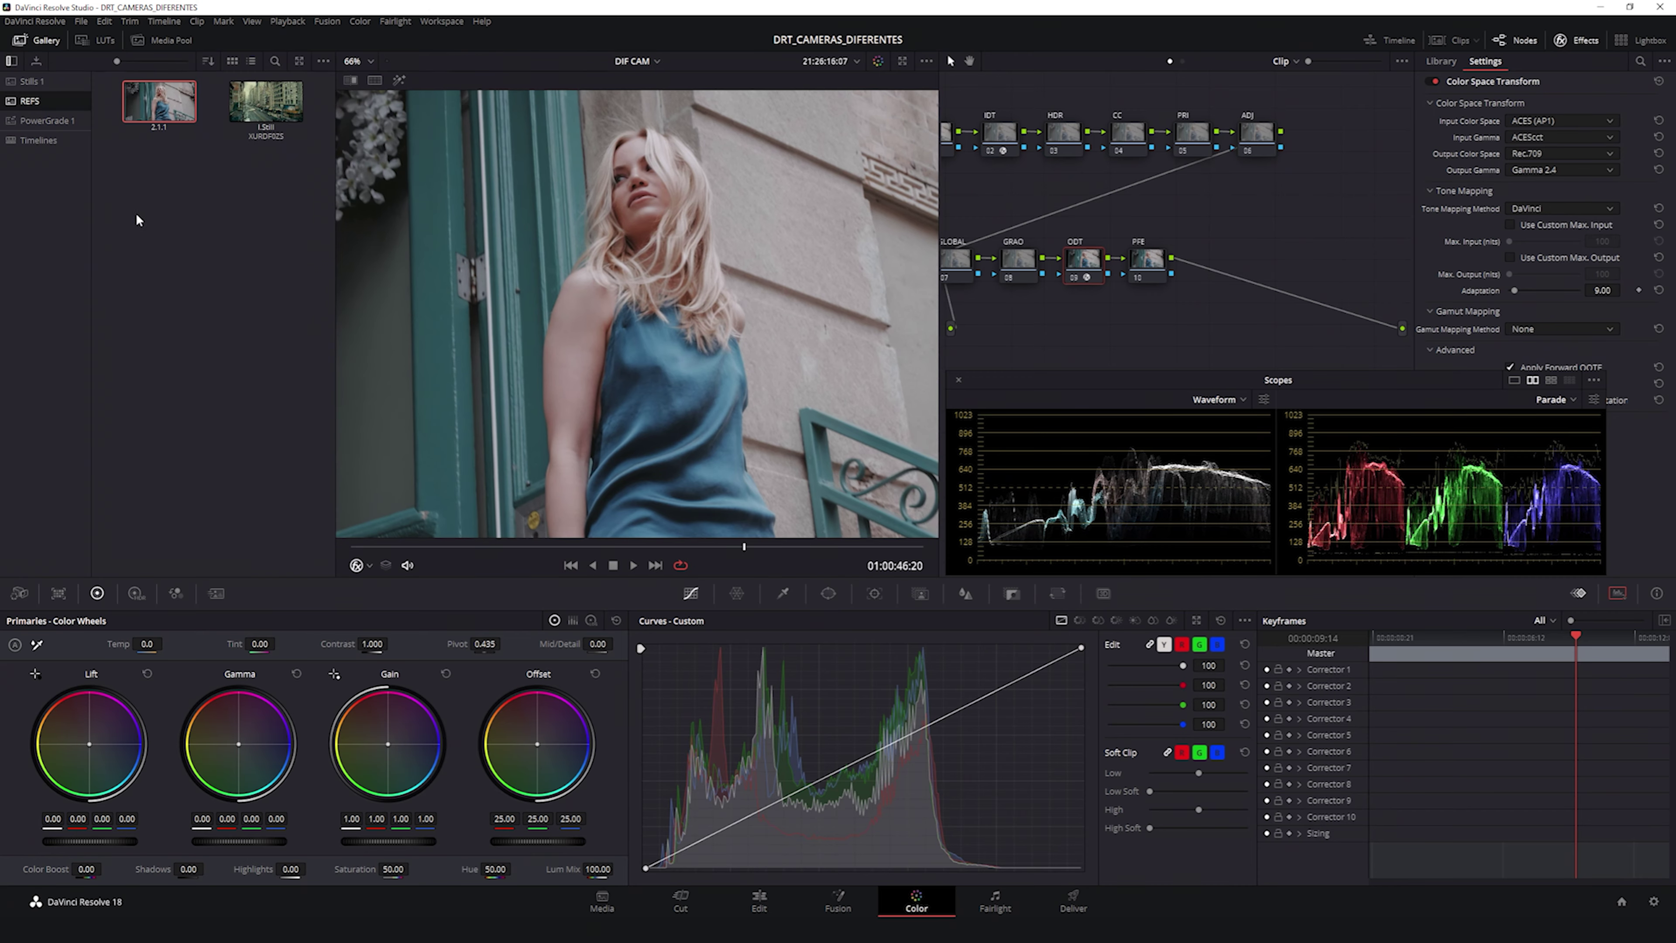
{"action": "left_click", "coordinate": [39, 41]}
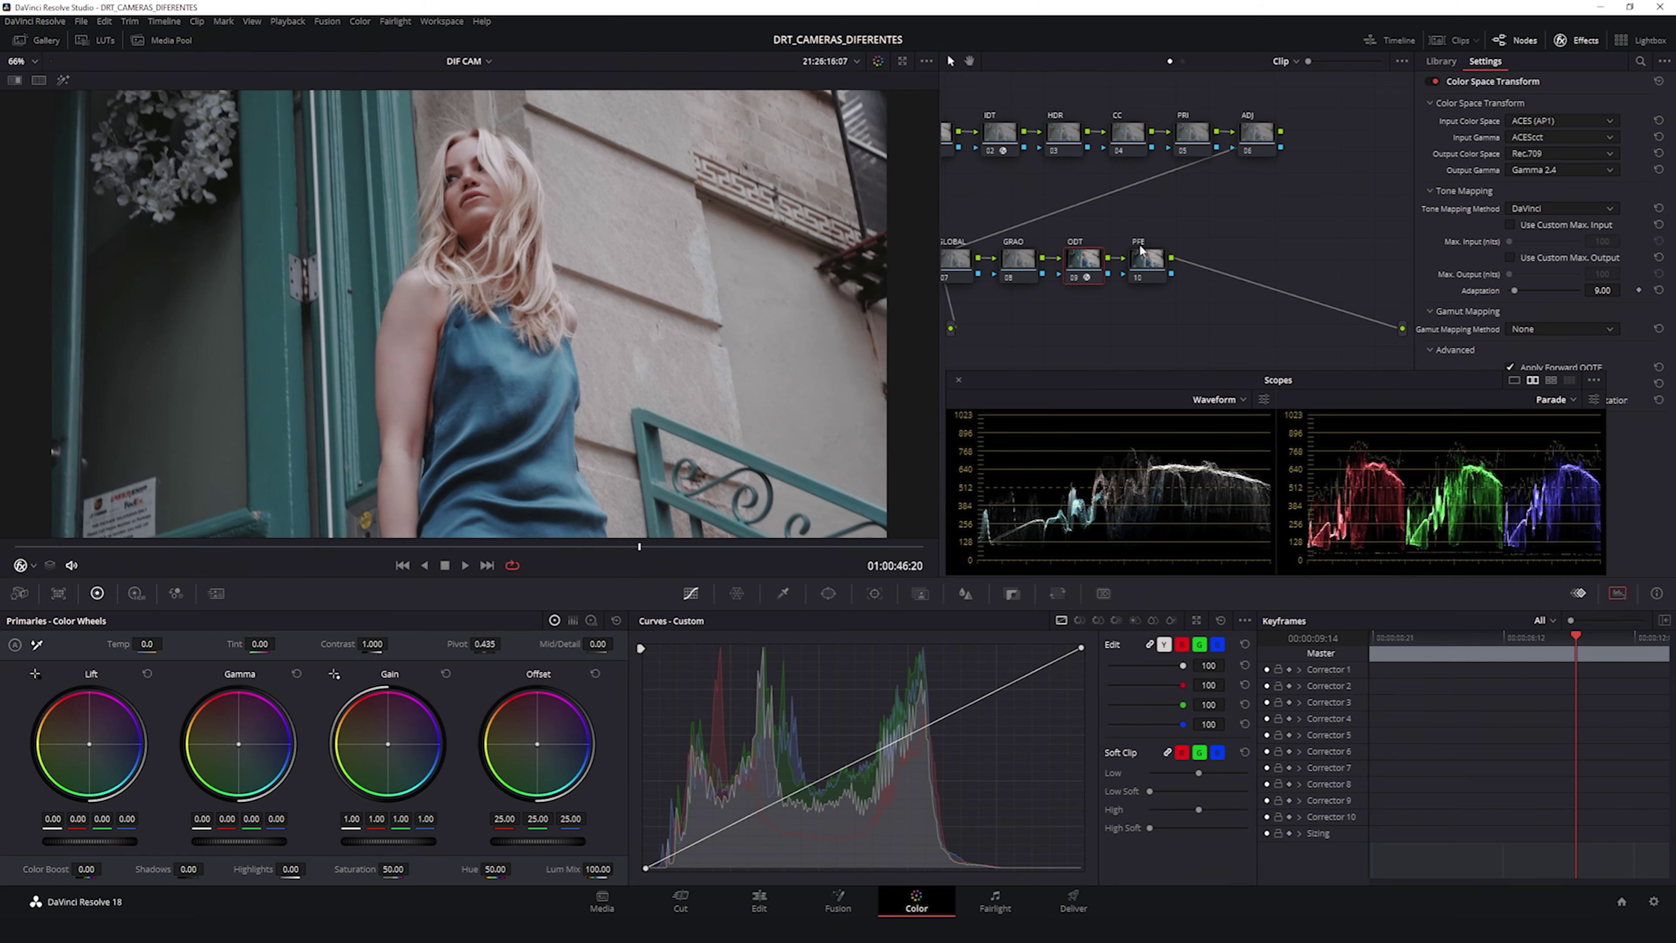
Step: Set the output gamma of the ODT node's Color Space Transform to Cineon Film Log
{"action": "left_click", "coordinate": [1086, 259]}
{"action": "left_click", "coordinate": [1528, 168]}
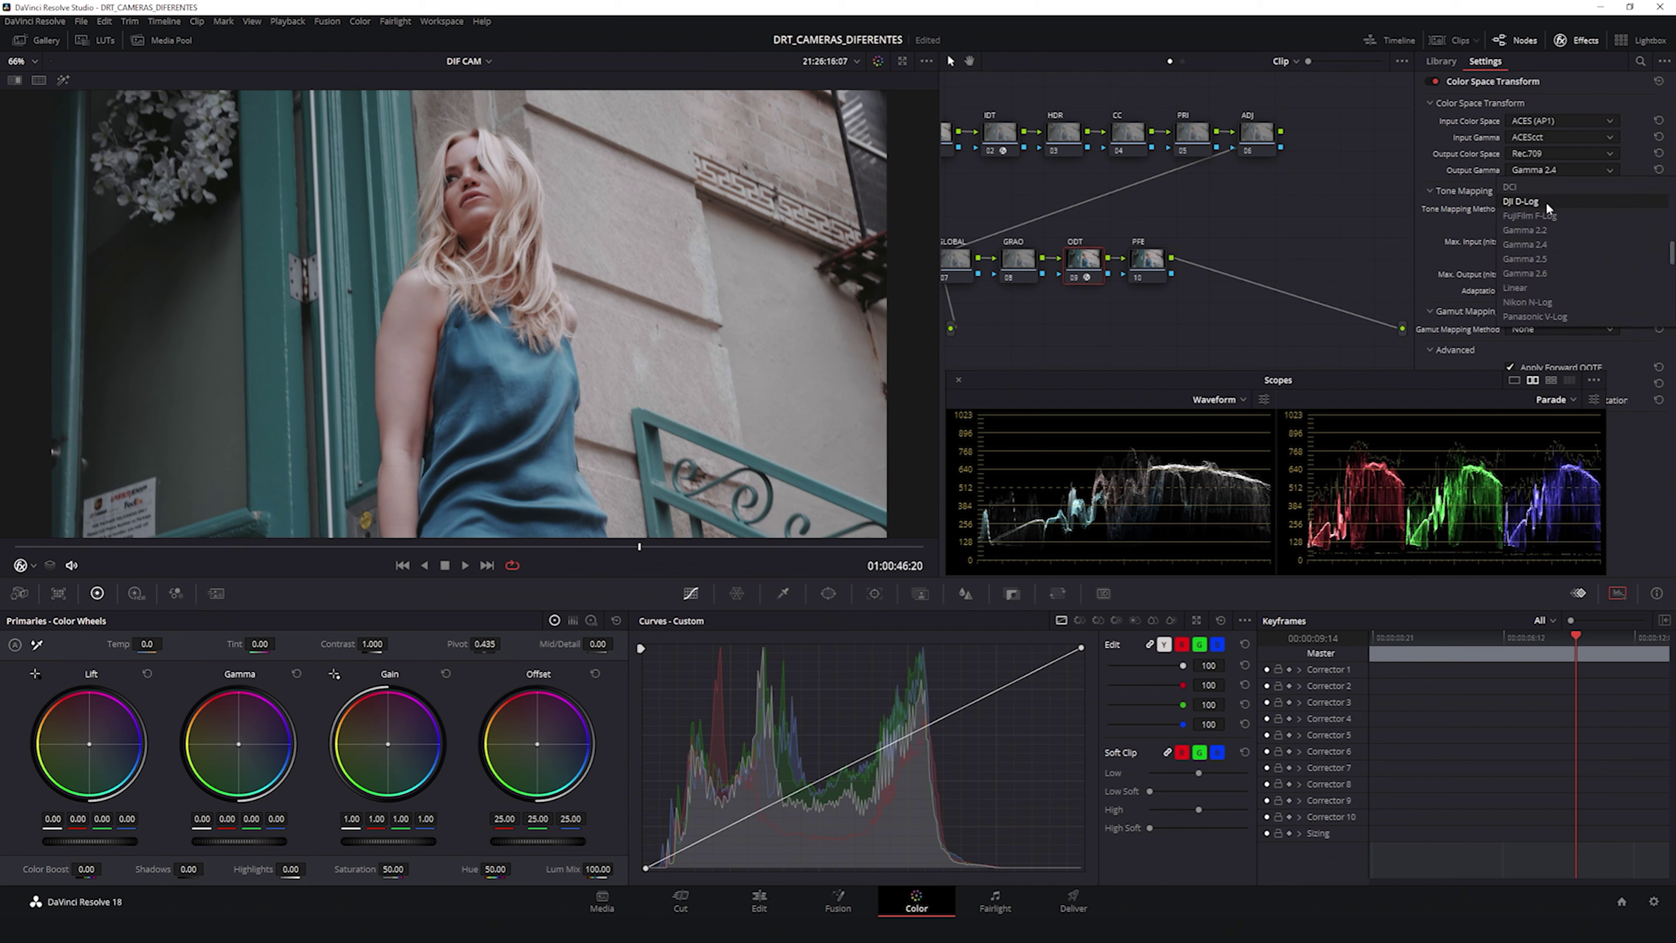
{"action": "scroll", "coordinate": [1561, 243], "scroll_direction": "down", "scroll_amount": 5}
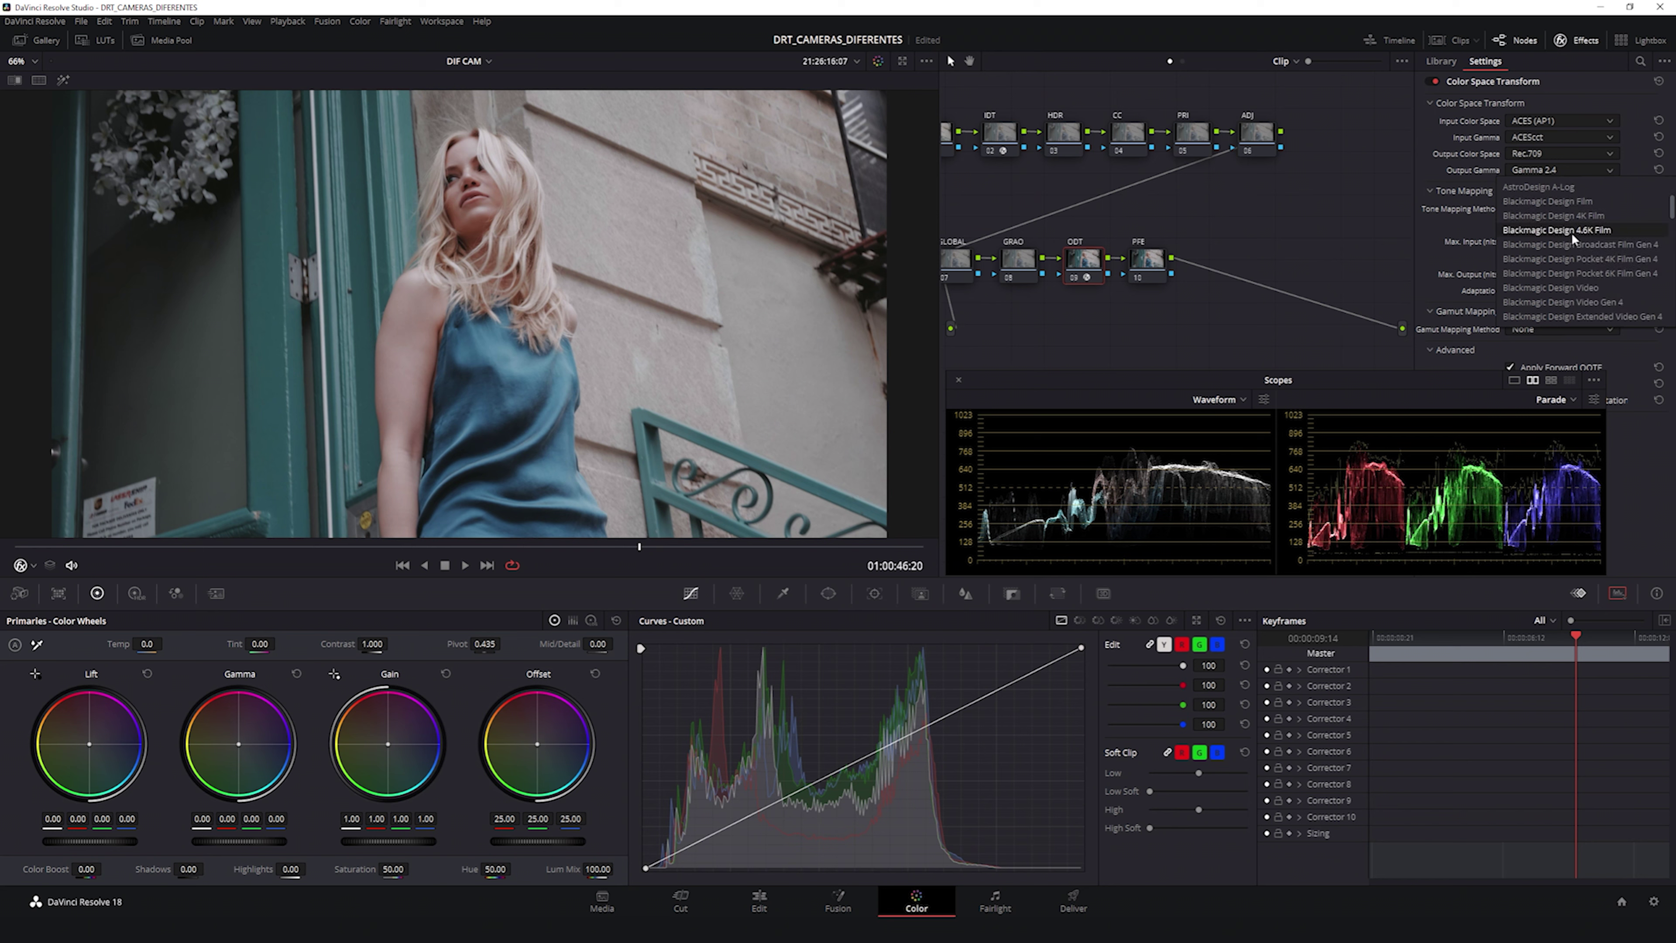
{"action": "scroll", "coordinate": [1570, 238], "scroll_direction": "down", "scroll_amount": 1}
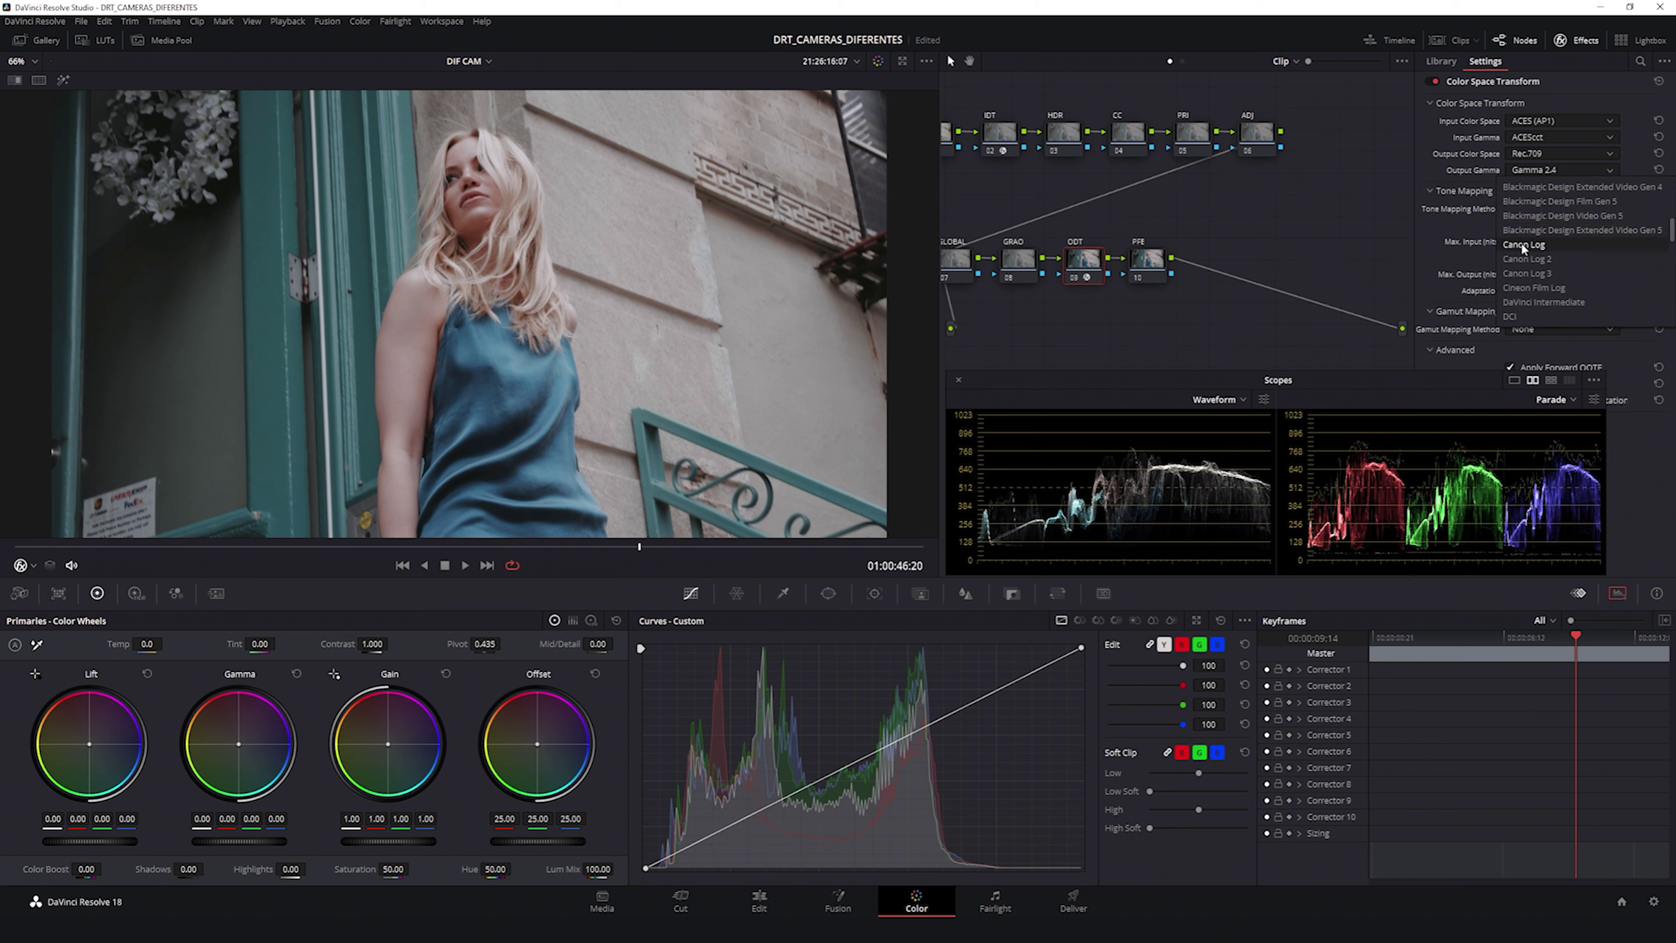
{"action": "left_click", "coordinate": [1527, 287]}
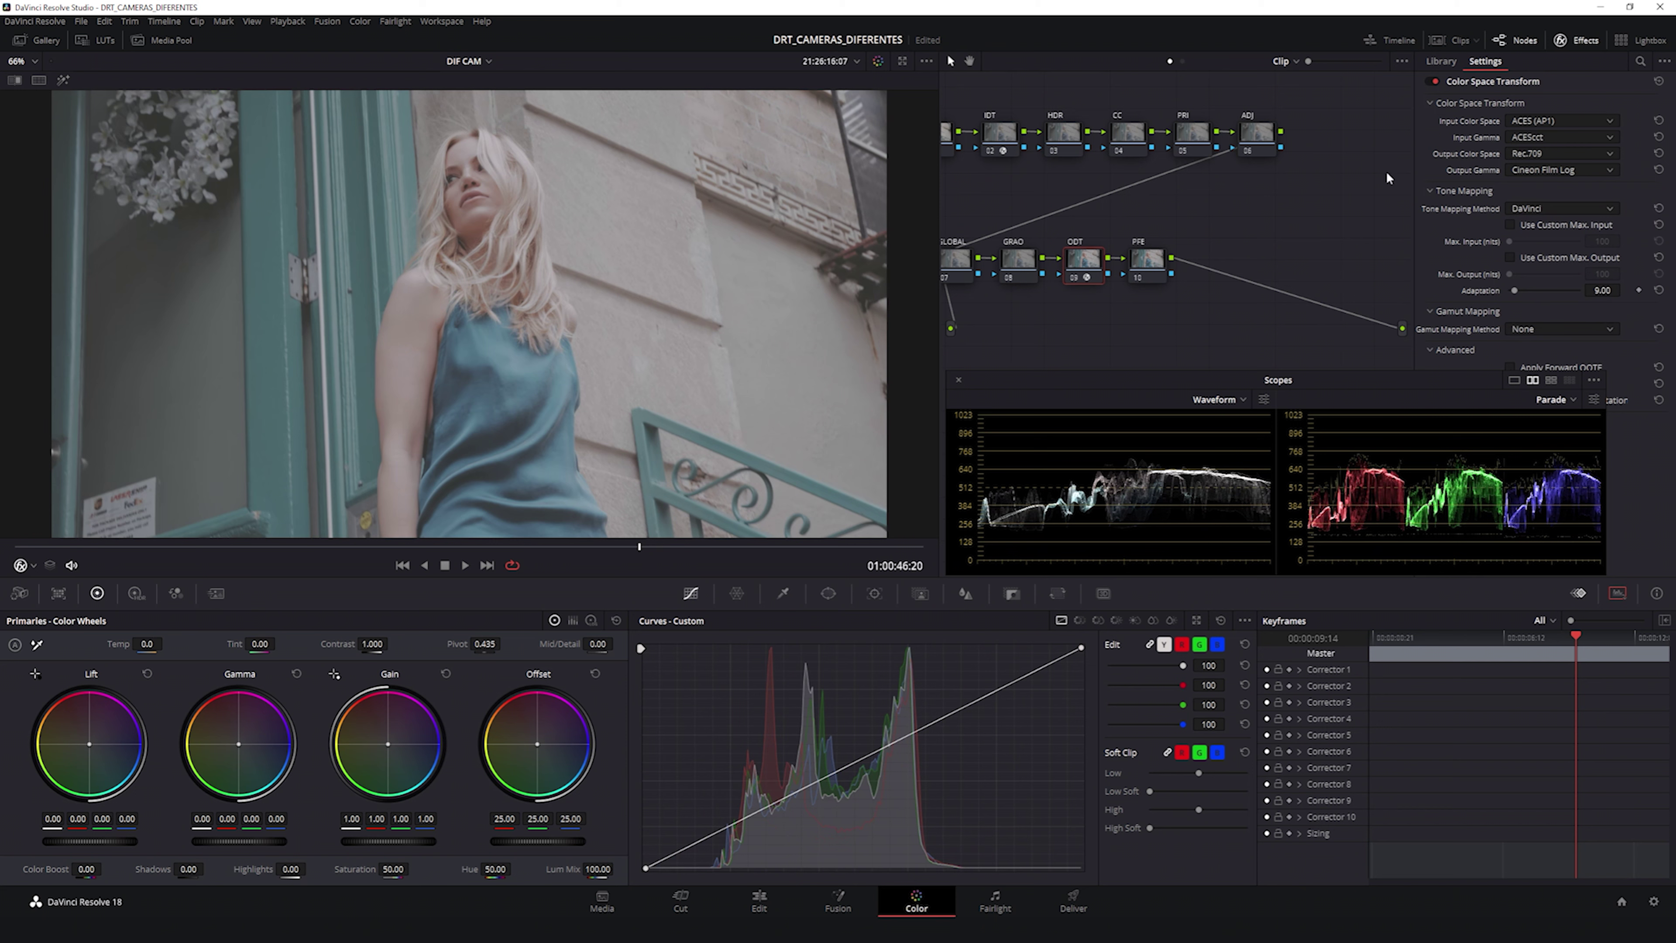
Step: Apply the Film Looks LUT Rec709 Kodak 2383 D60 to the PFE node
{"action": "left_click", "coordinate": [1159, 259]}
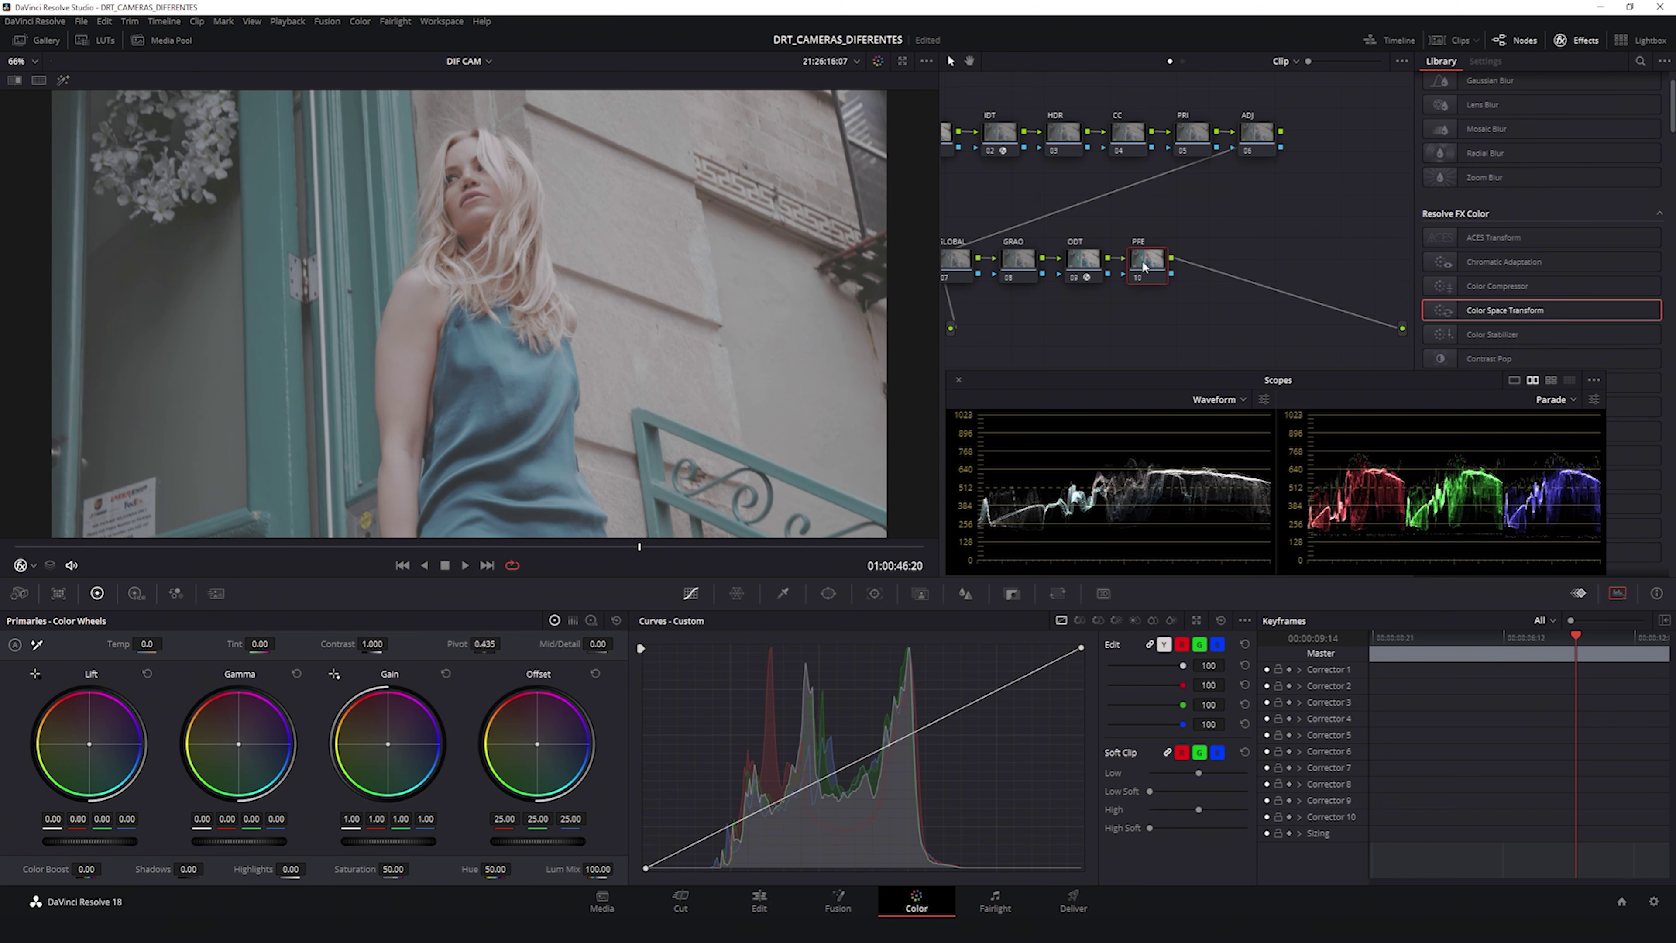
{"action": "right_click", "coordinate": [1149, 266]}
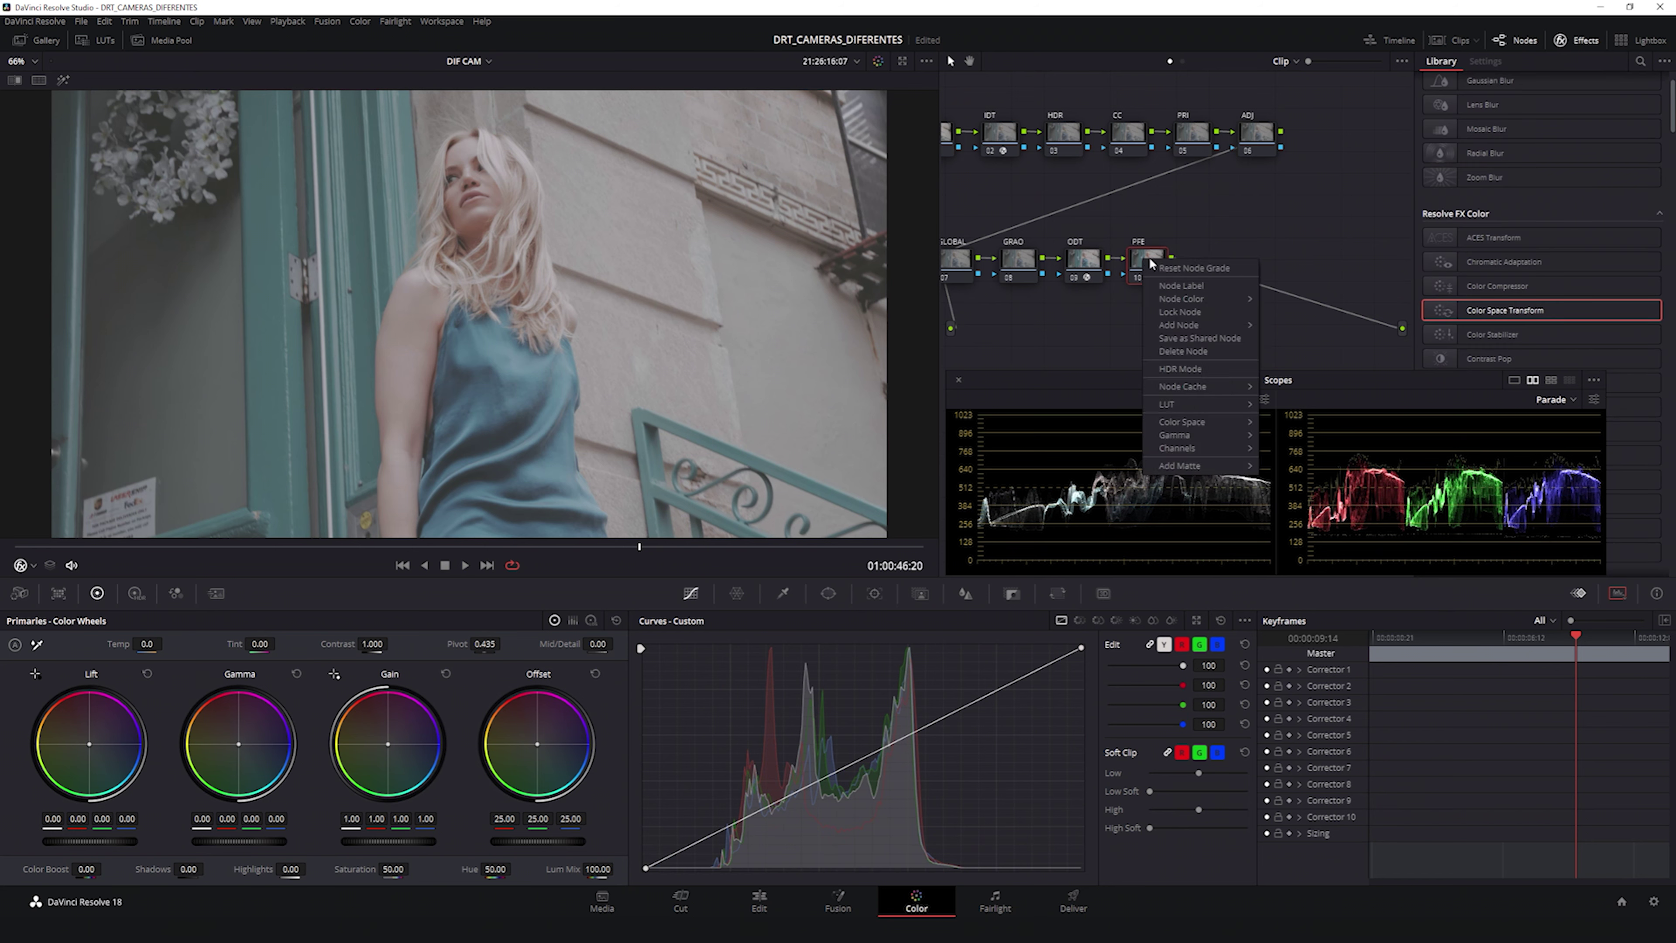
{"action": "left_click", "coordinate": [1177, 217]}
{"action": "right_click", "coordinate": [1148, 262]}
{"action": "mouse_move", "coordinate": [1192, 411]}
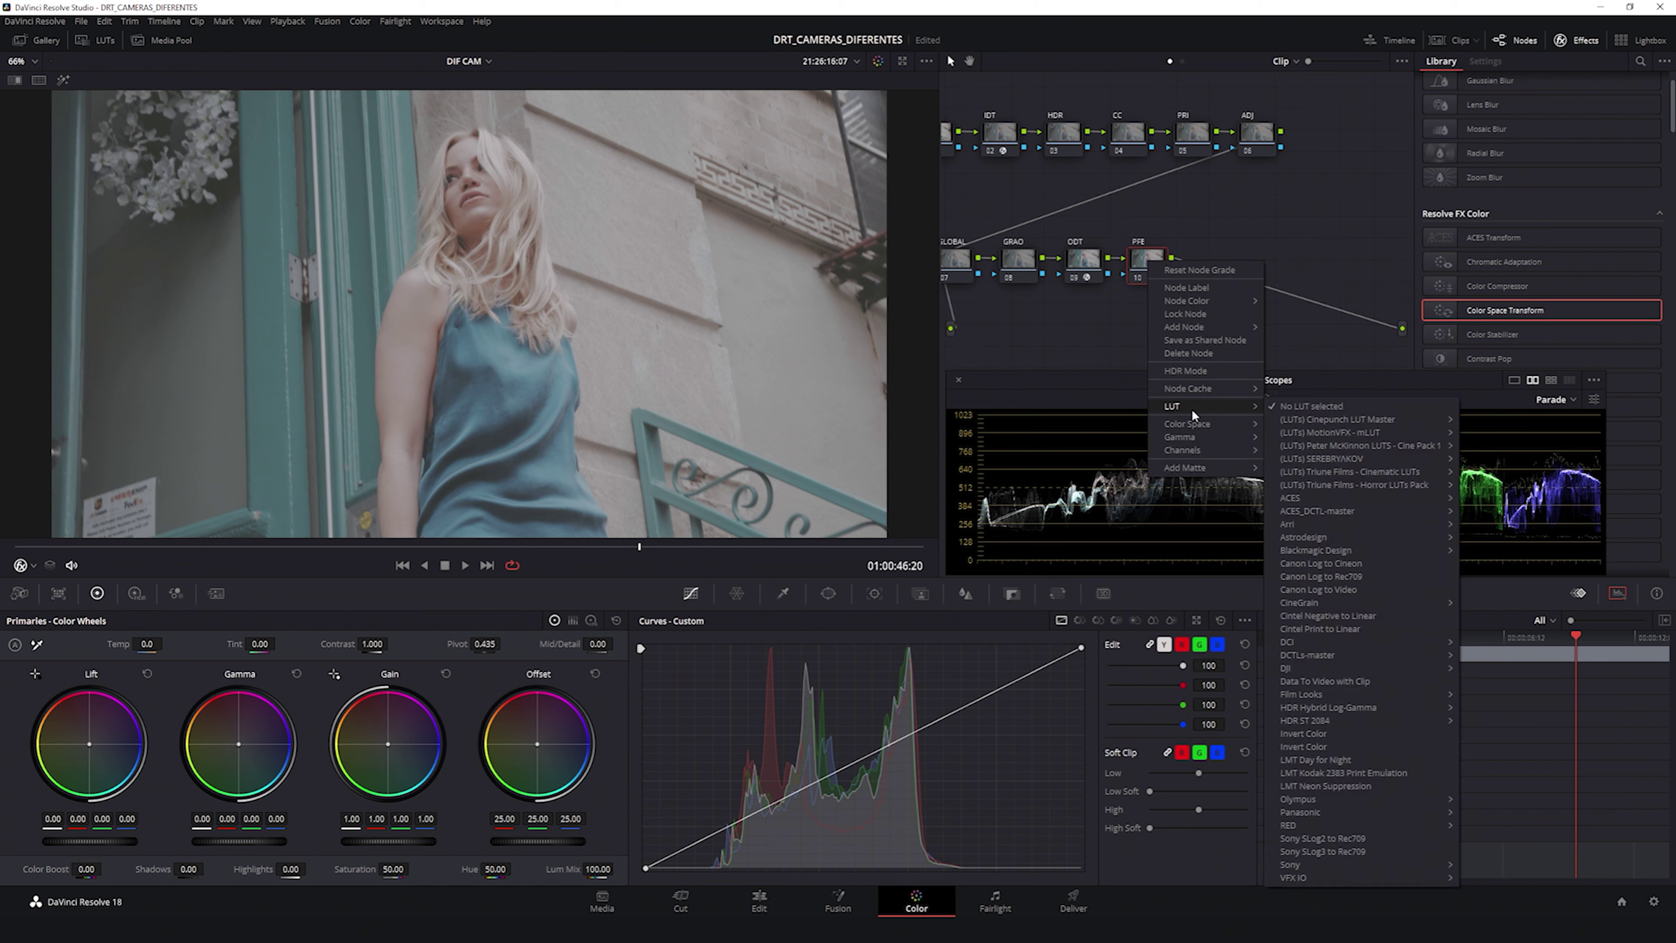
{"action": "mouse_move", "coordinate": [1303, 697]}
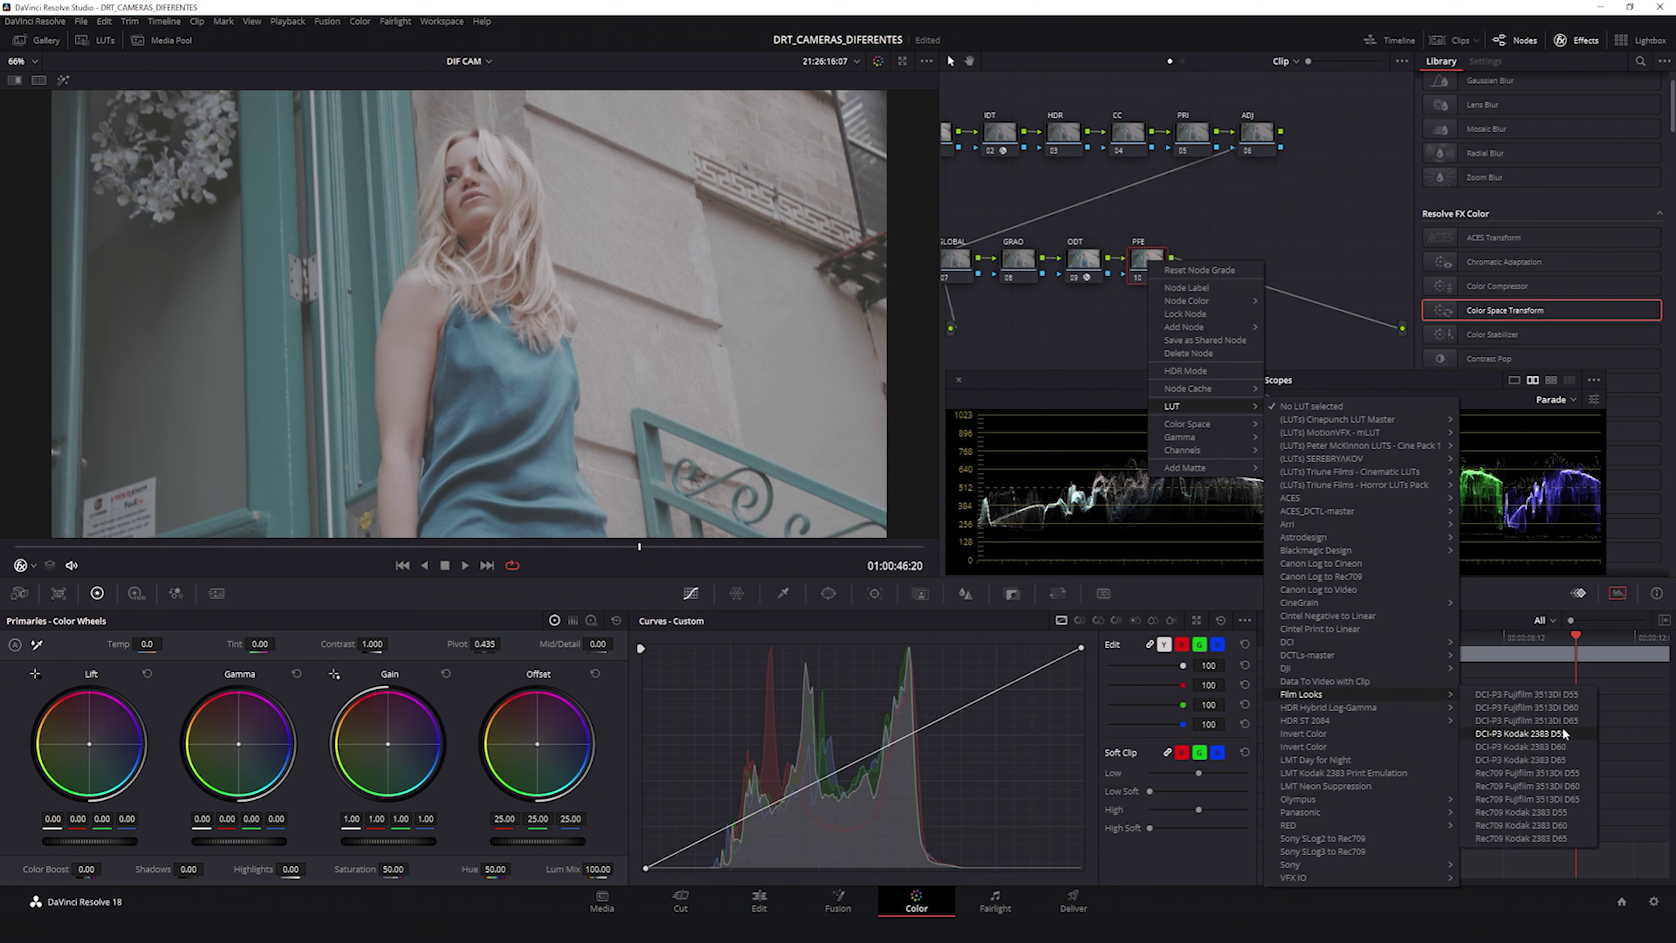
{"action": "left_click", "coordinate": [1565, 824]}
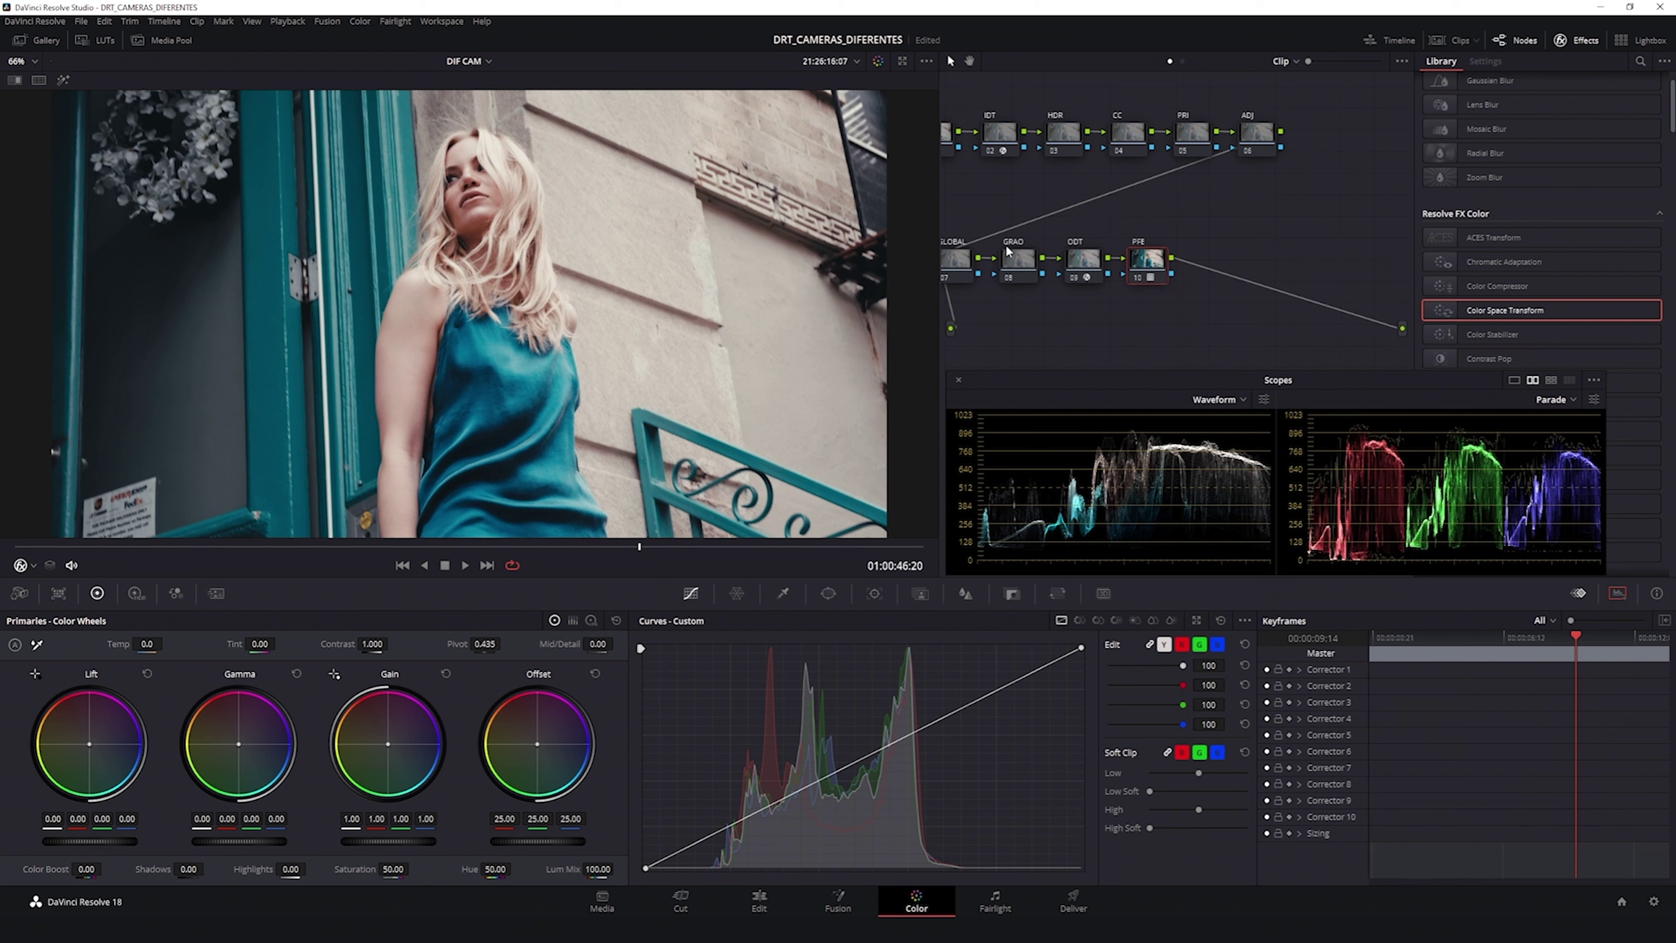
Step: Compare the print-film look with the grabbed Gamma 2.4 still by toggling the reference wipe repeatedly
{"action": "key", "text": "ctrl+w"}
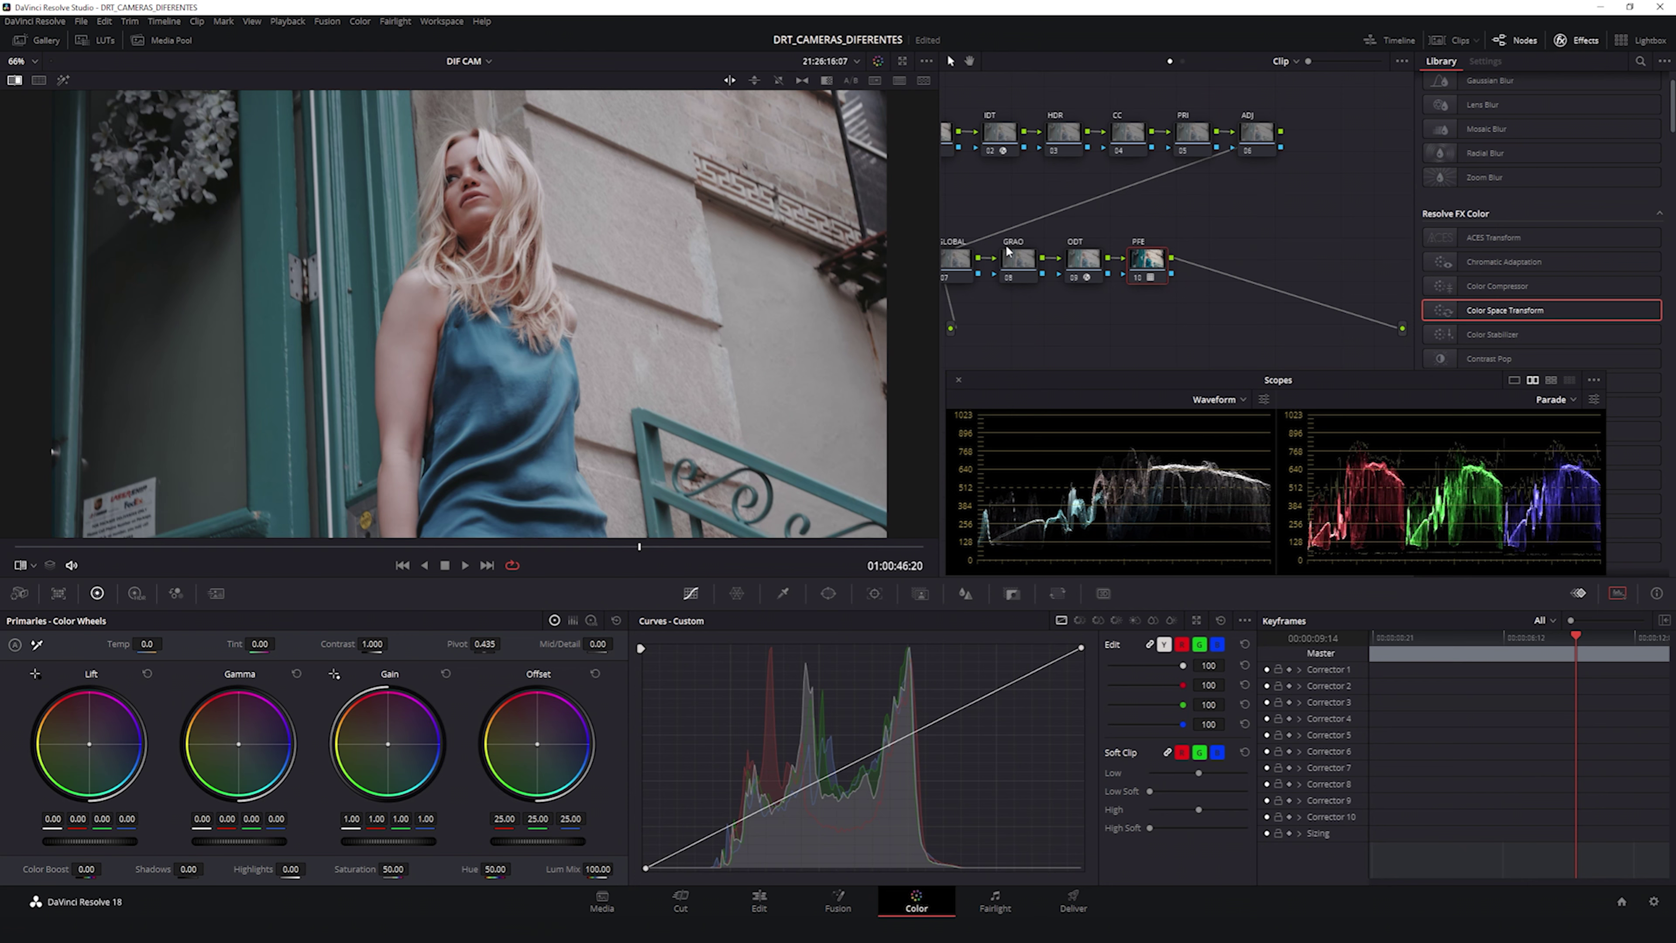
{"action": "key", "text": "ctrl+w"}
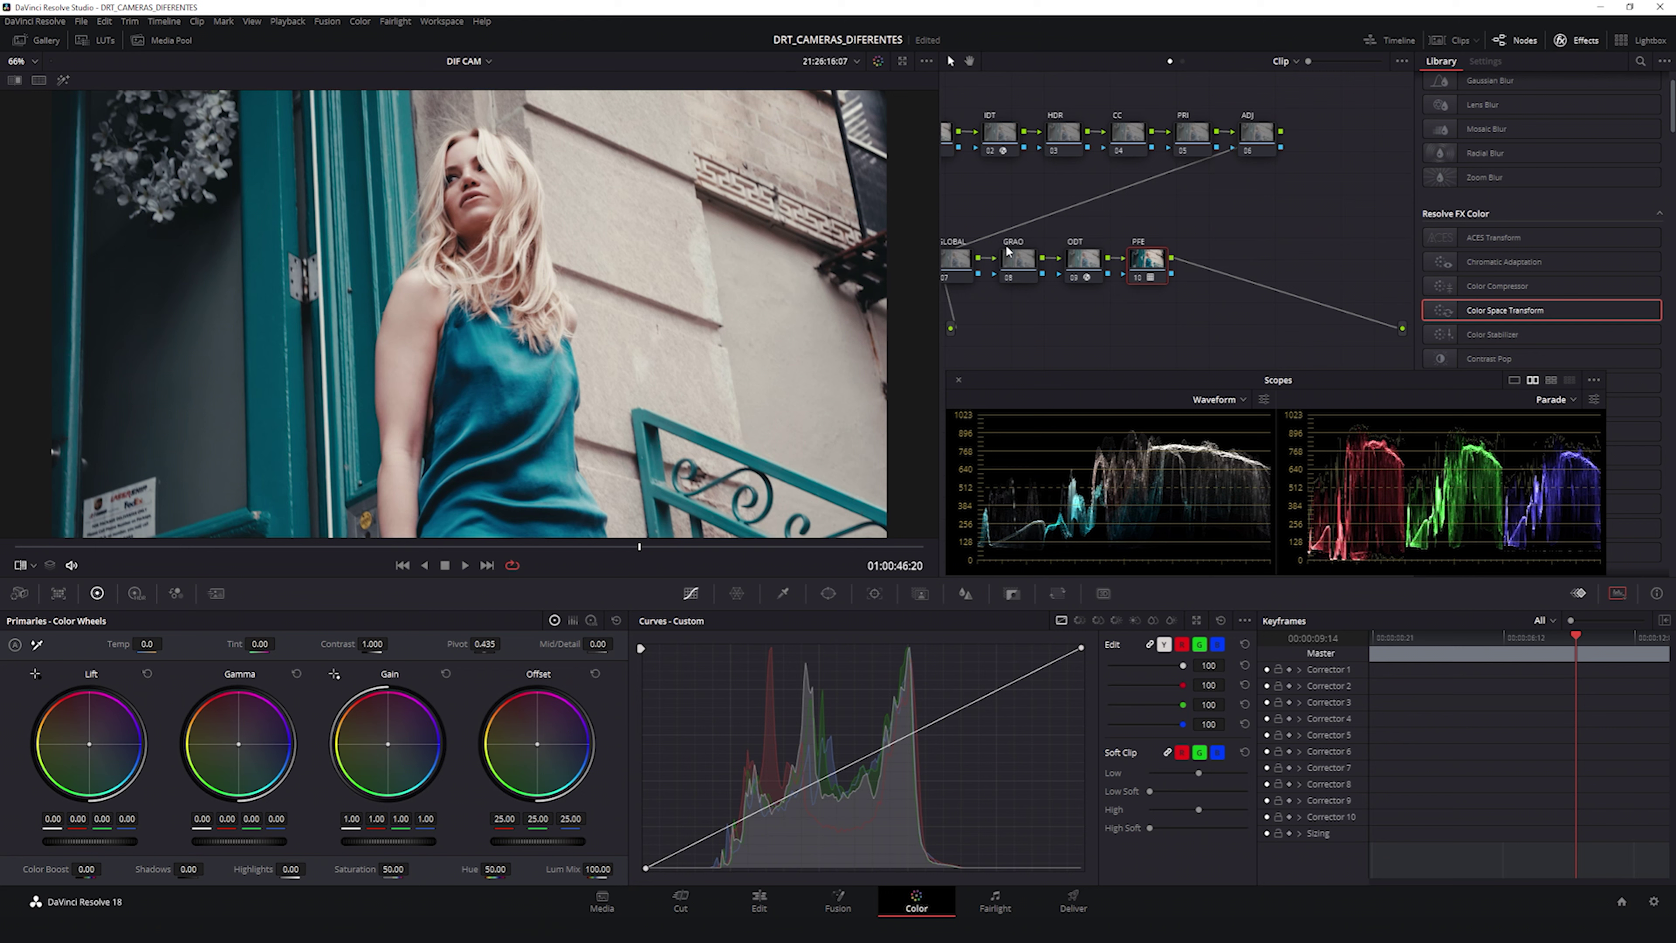
{"action": "key", "text": "ctrl+w"}
{"action": "key", "text": "ctrl+w"}
{"action": "key", "text": "ctrl+w"}
{"action": "key", "text": "ctrl+w"}
{"action": "key", "text": "ctrl+w"}
{"action": "key", "text": "ctrl+w"}
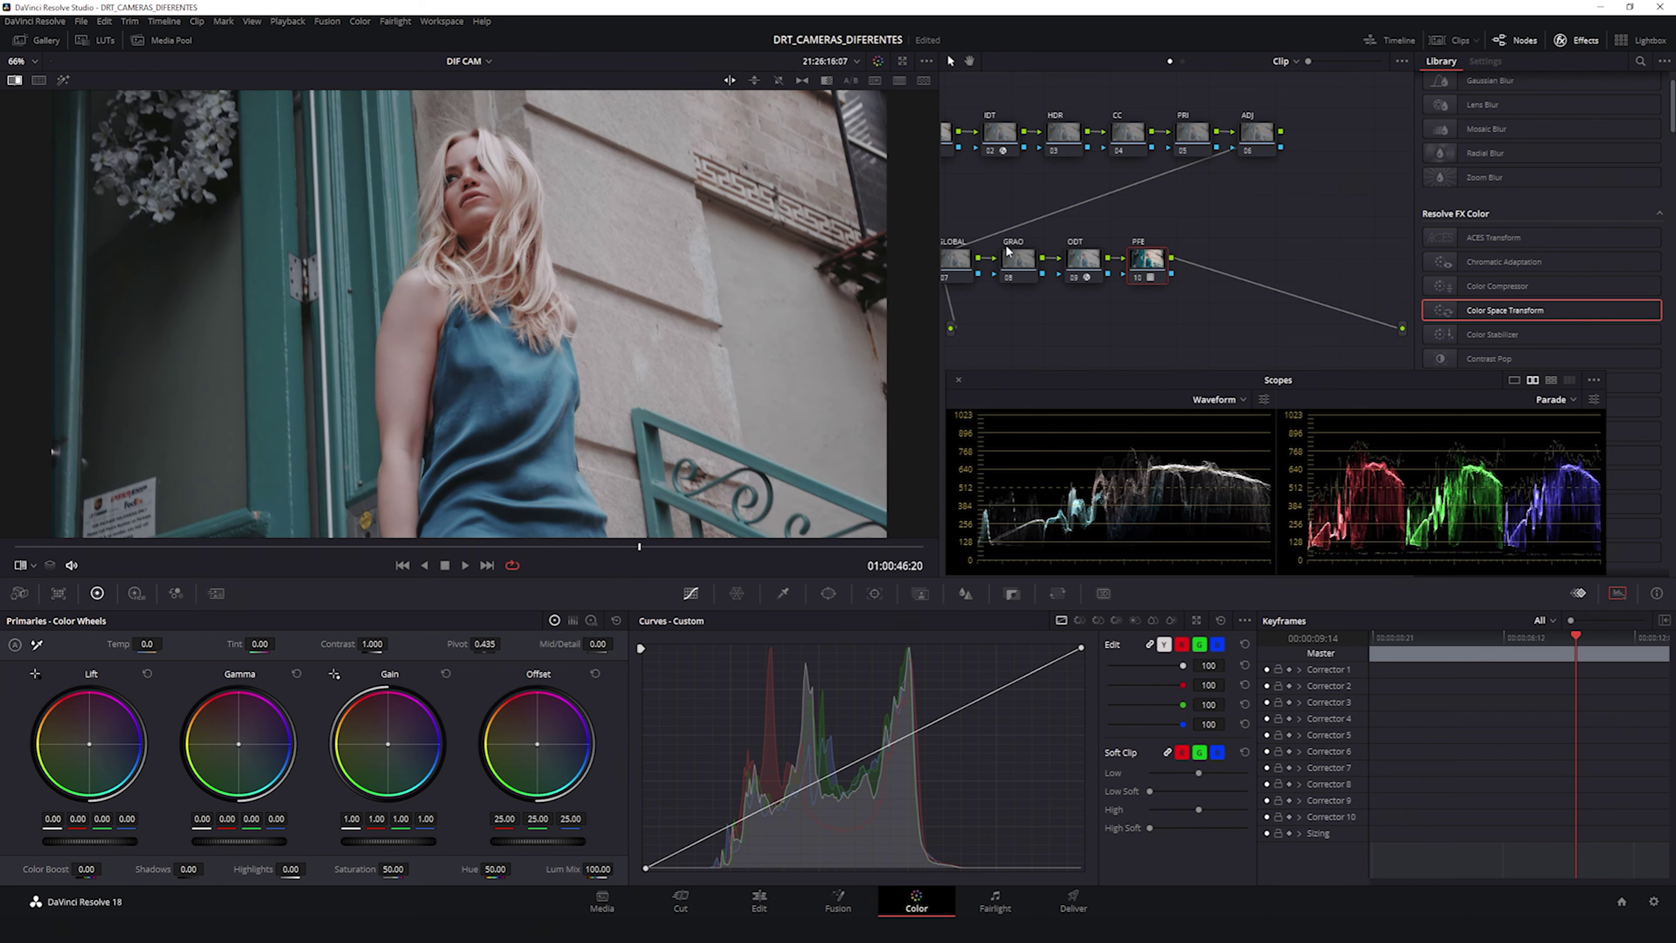
Step: Check the print-film grade against the grabbed still once more with the reference wipe
{"action": "key", "text": "ctrl+w"}
{"action": "key", "text": "ctrl+w"}
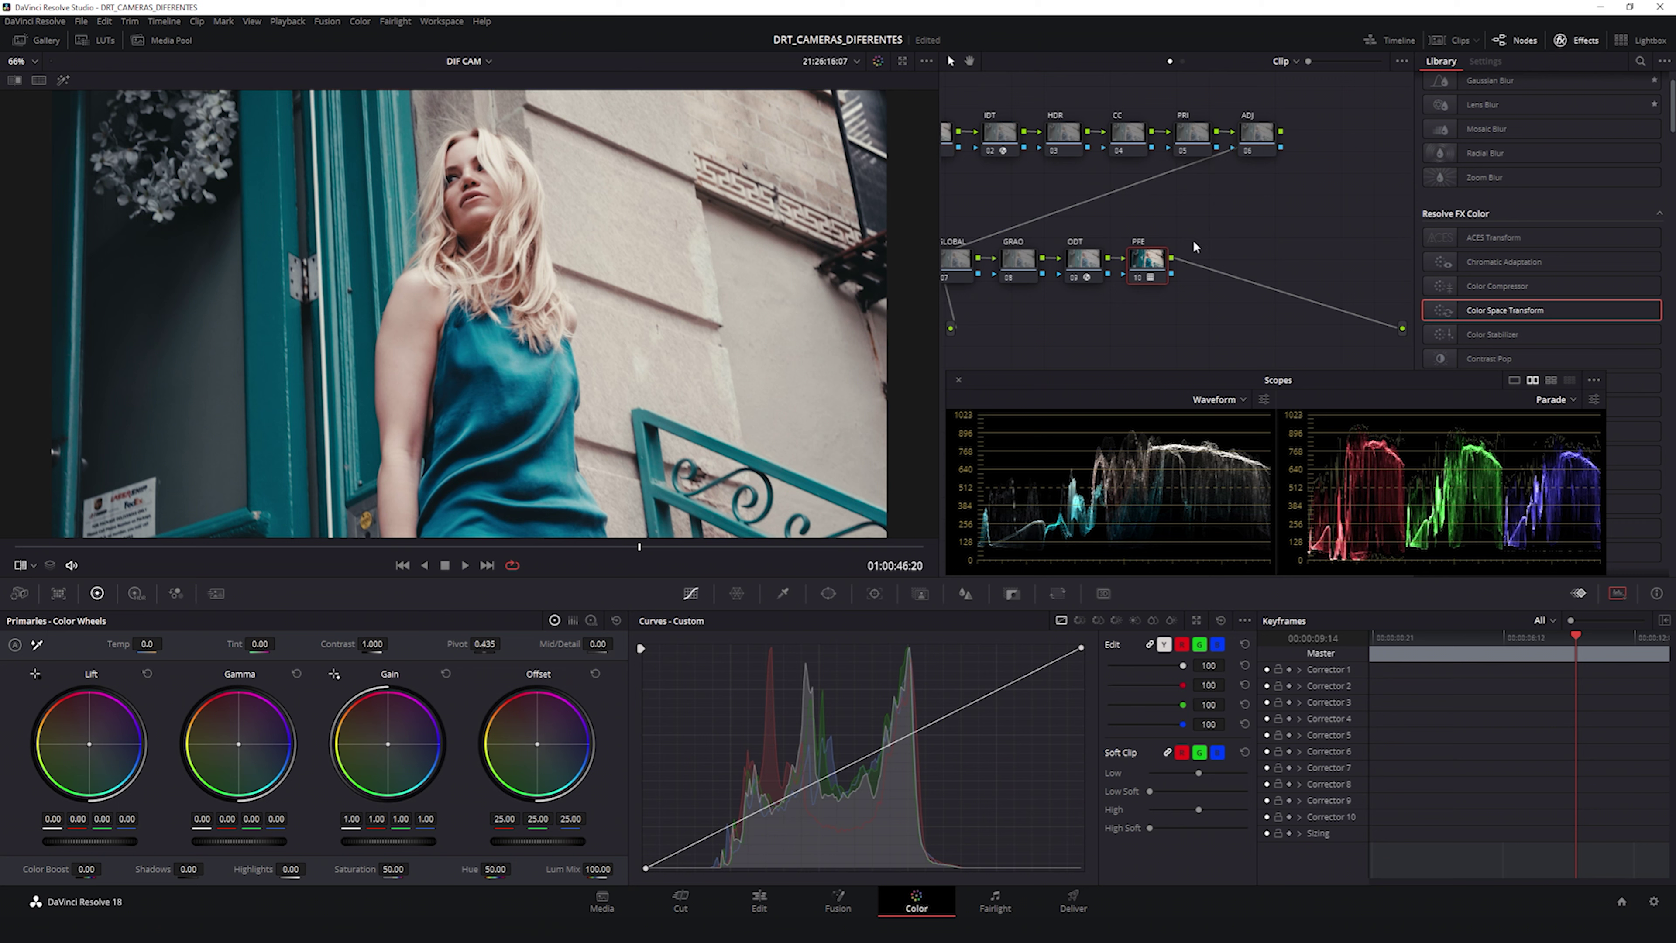
Step: Set the ODT node's tone mapping to Luminance Mapping with a custom maximum input of 10000 nits, and enable a custom maximum output
{"action": "left_click", "coordinate": [1082, 259]}
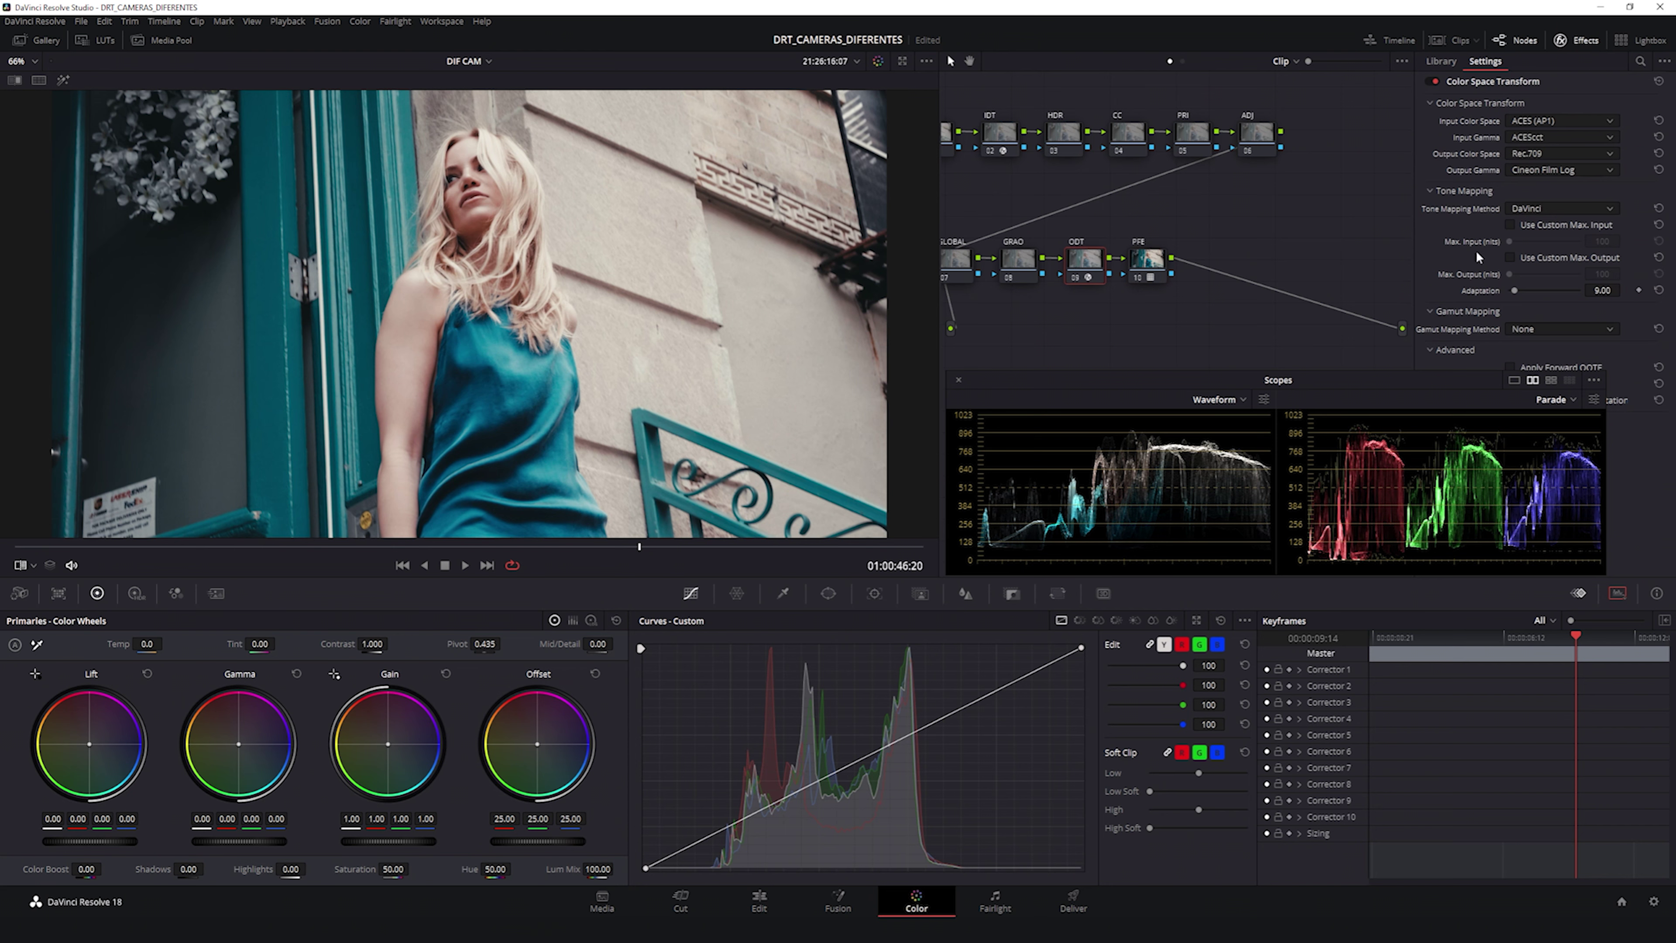
{"action": "left_click_drag", "start_coordinate": [1446, 375], "coordinate": [1422, 510]}
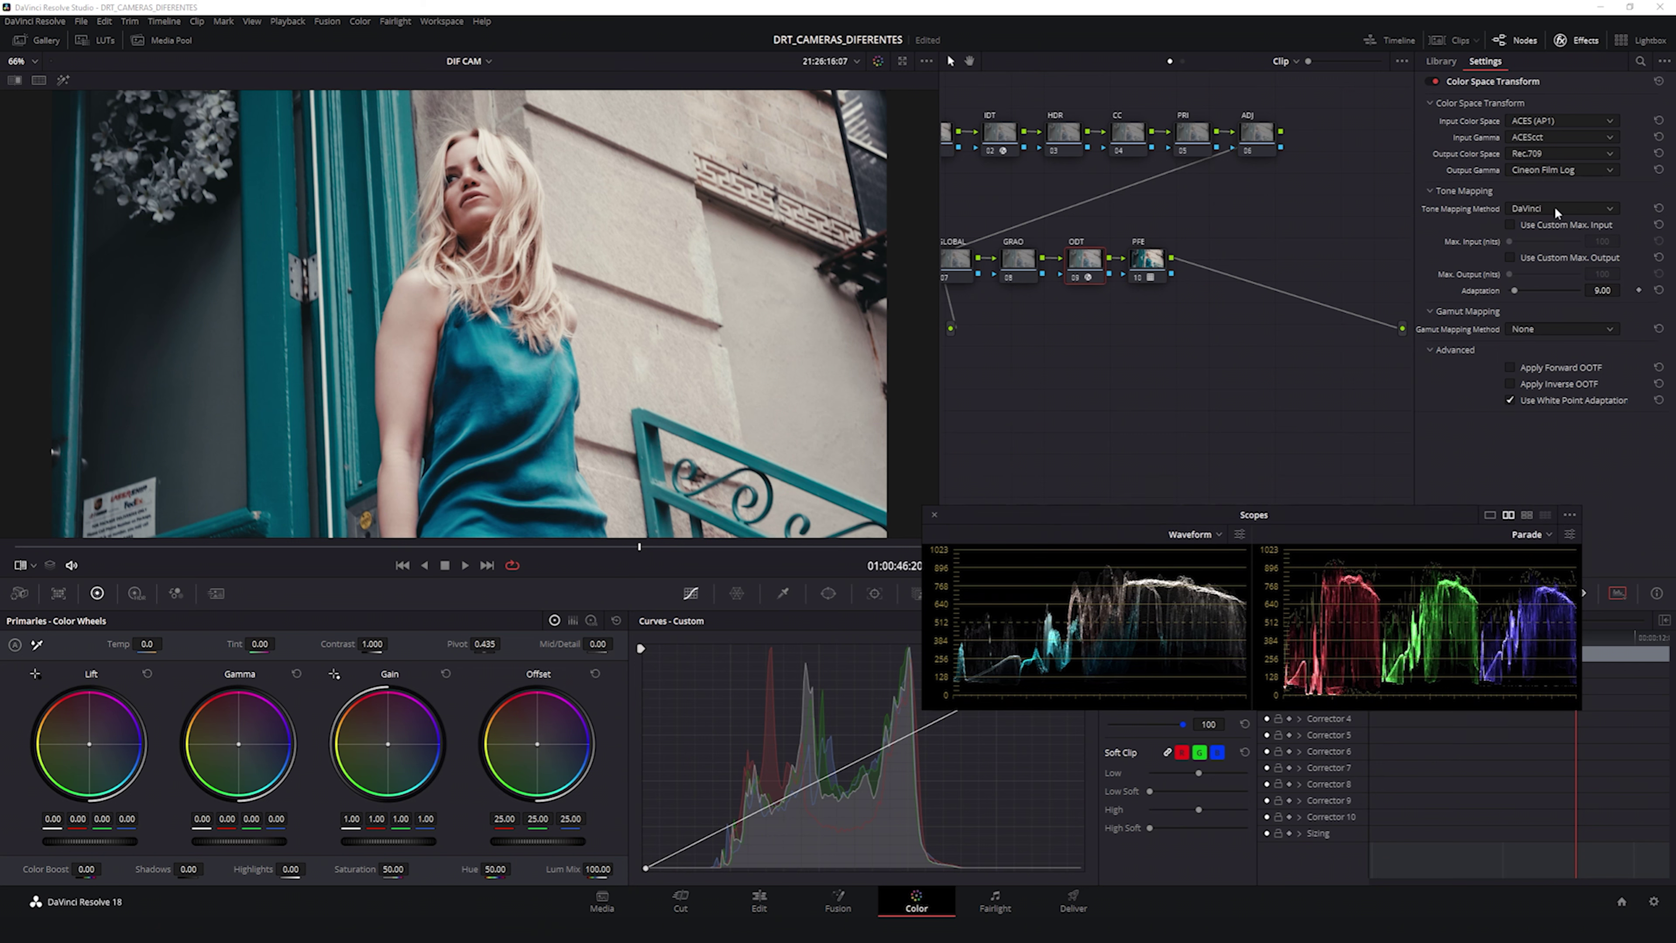
{"action": "left_click", "coordinate": [1531, 207]}
{"action": "left_click", "coordinate": [1551, 268]}
{"action": "left_click", "coordinate": [1530, 225]}
{"action": "double_click", "coordinate": [1601, 242]}
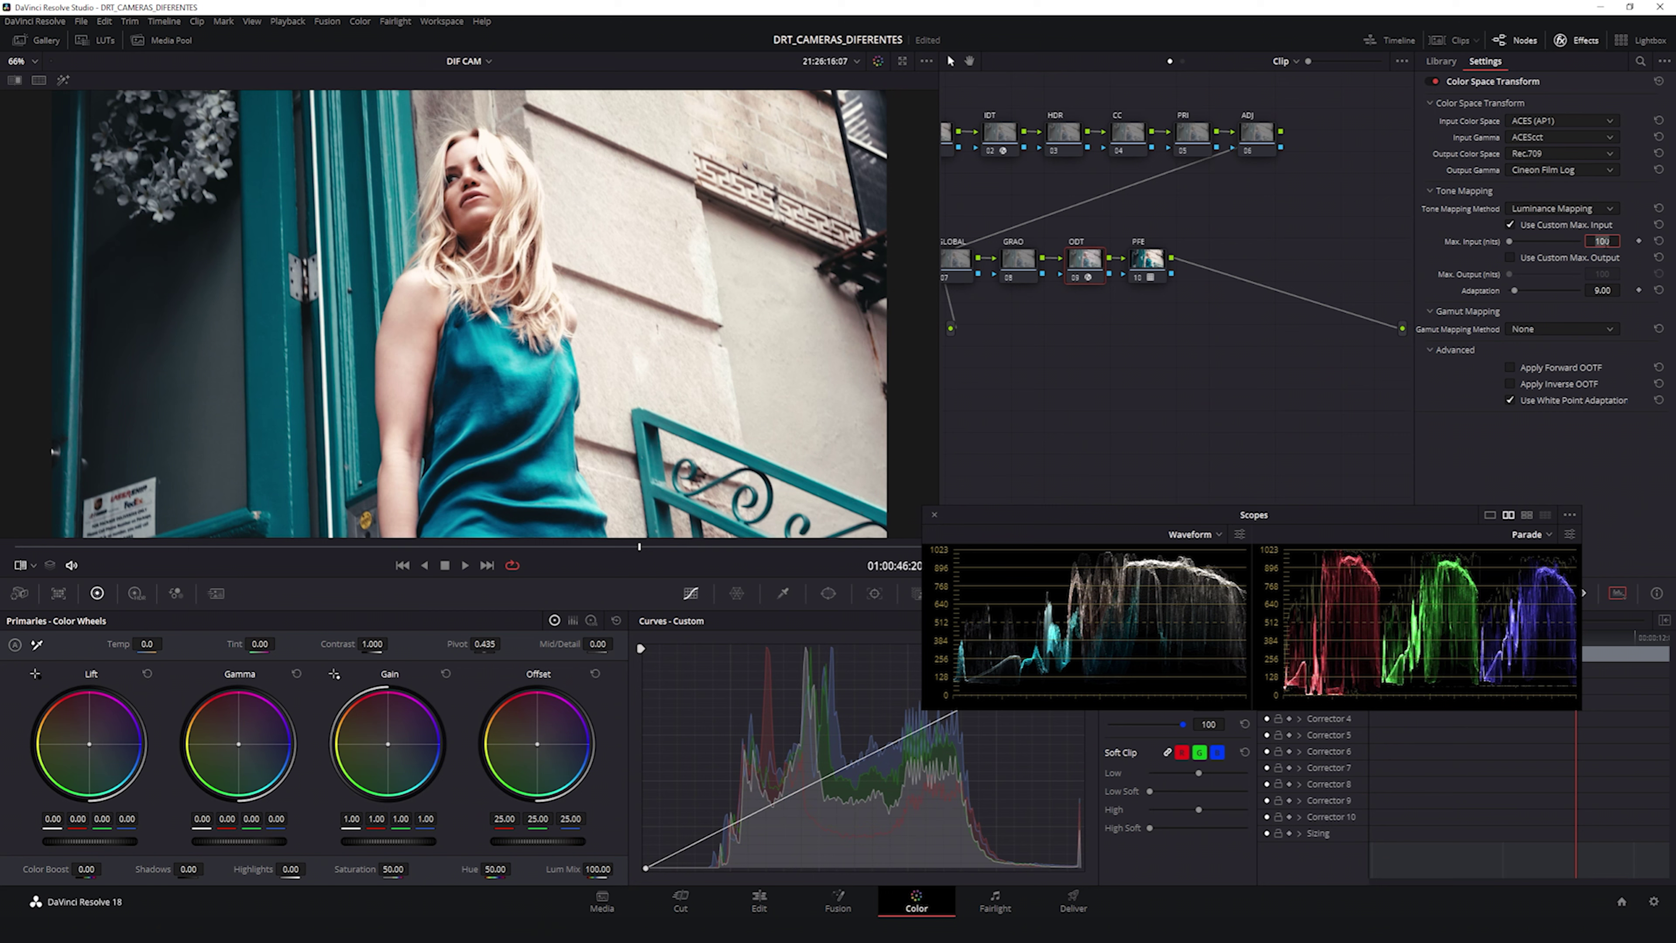
{"action": "type", "text": "10000"}
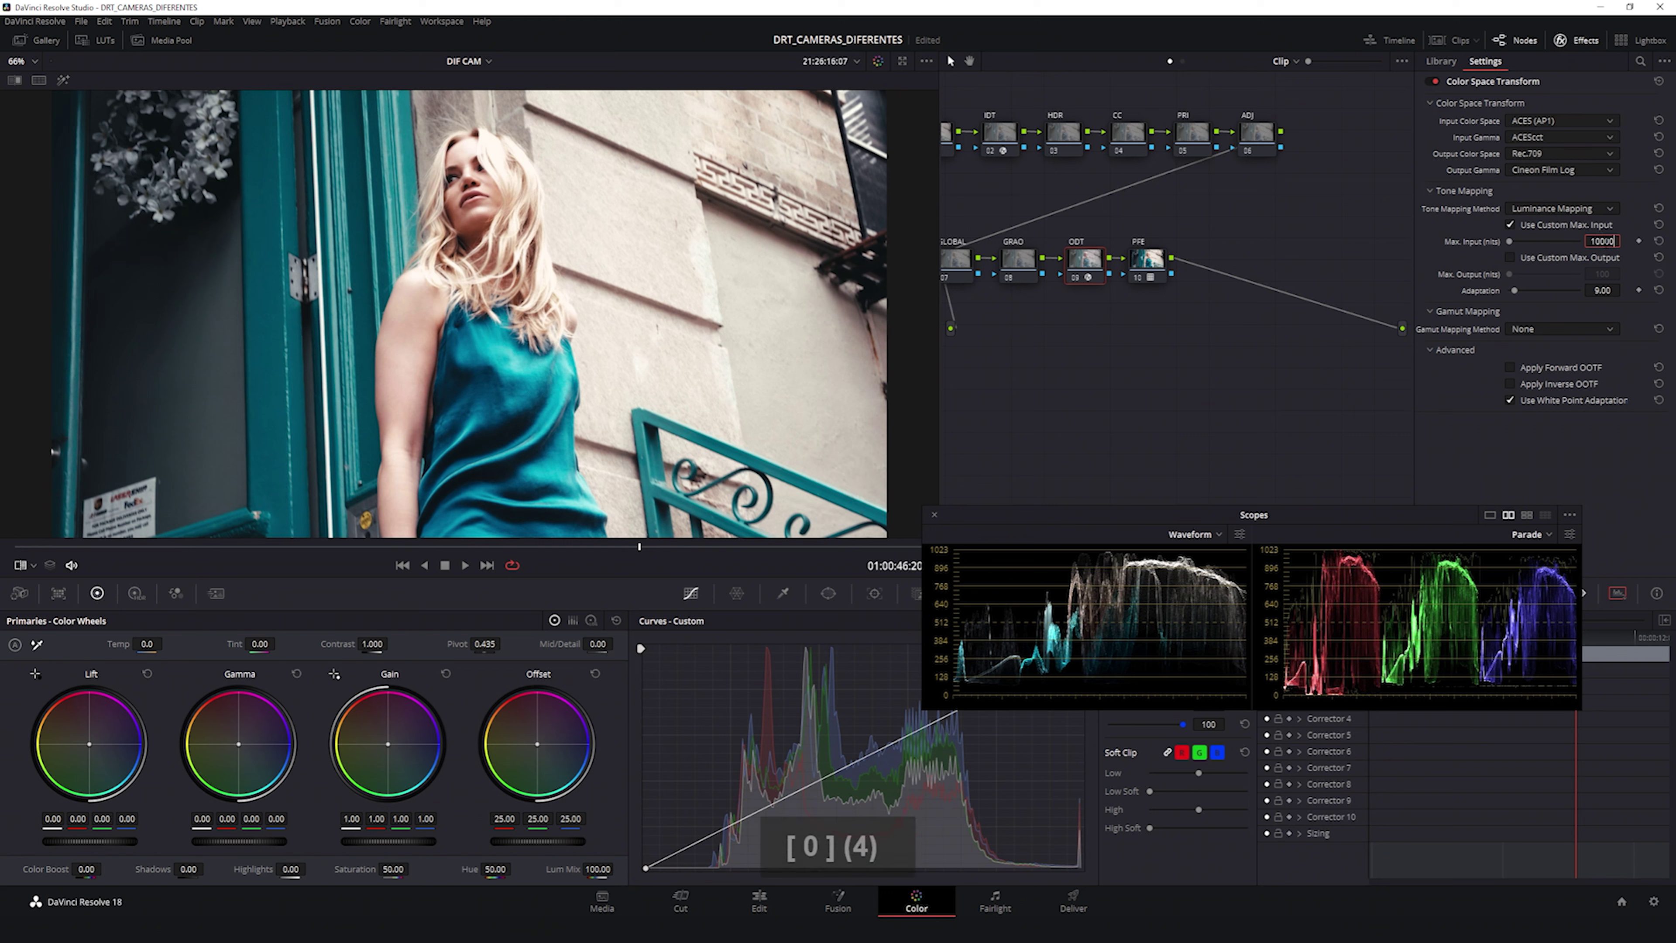
{"action": "key", "text": "Return"}
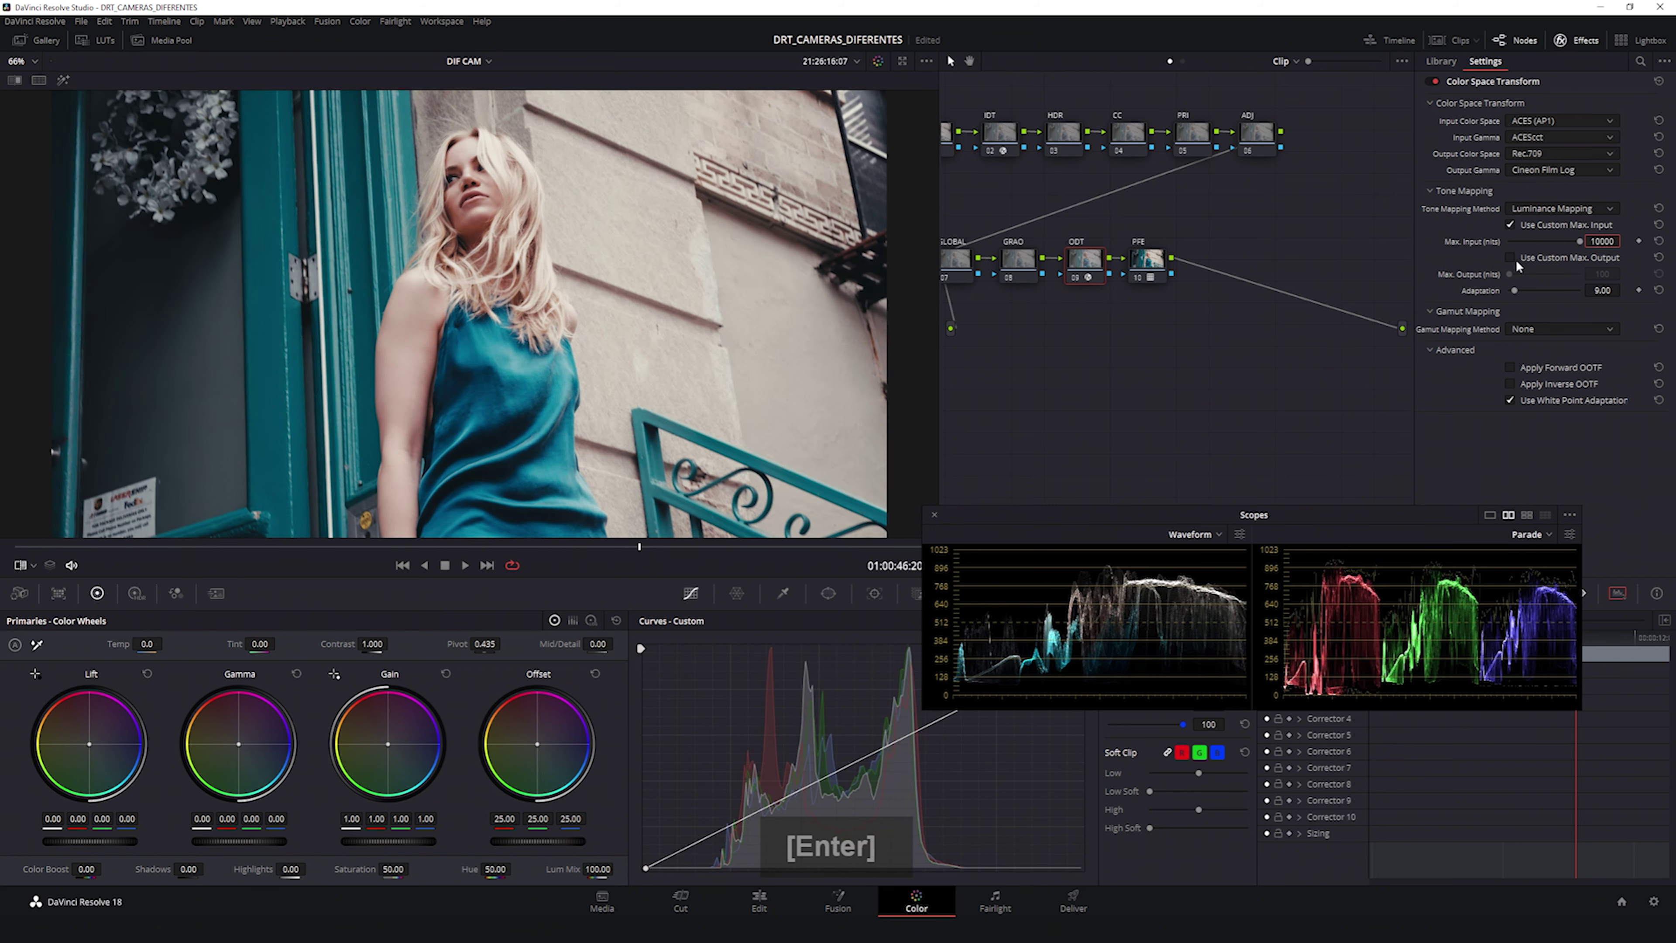
{"action": "left_click", "coordinate": [1510, 258]}
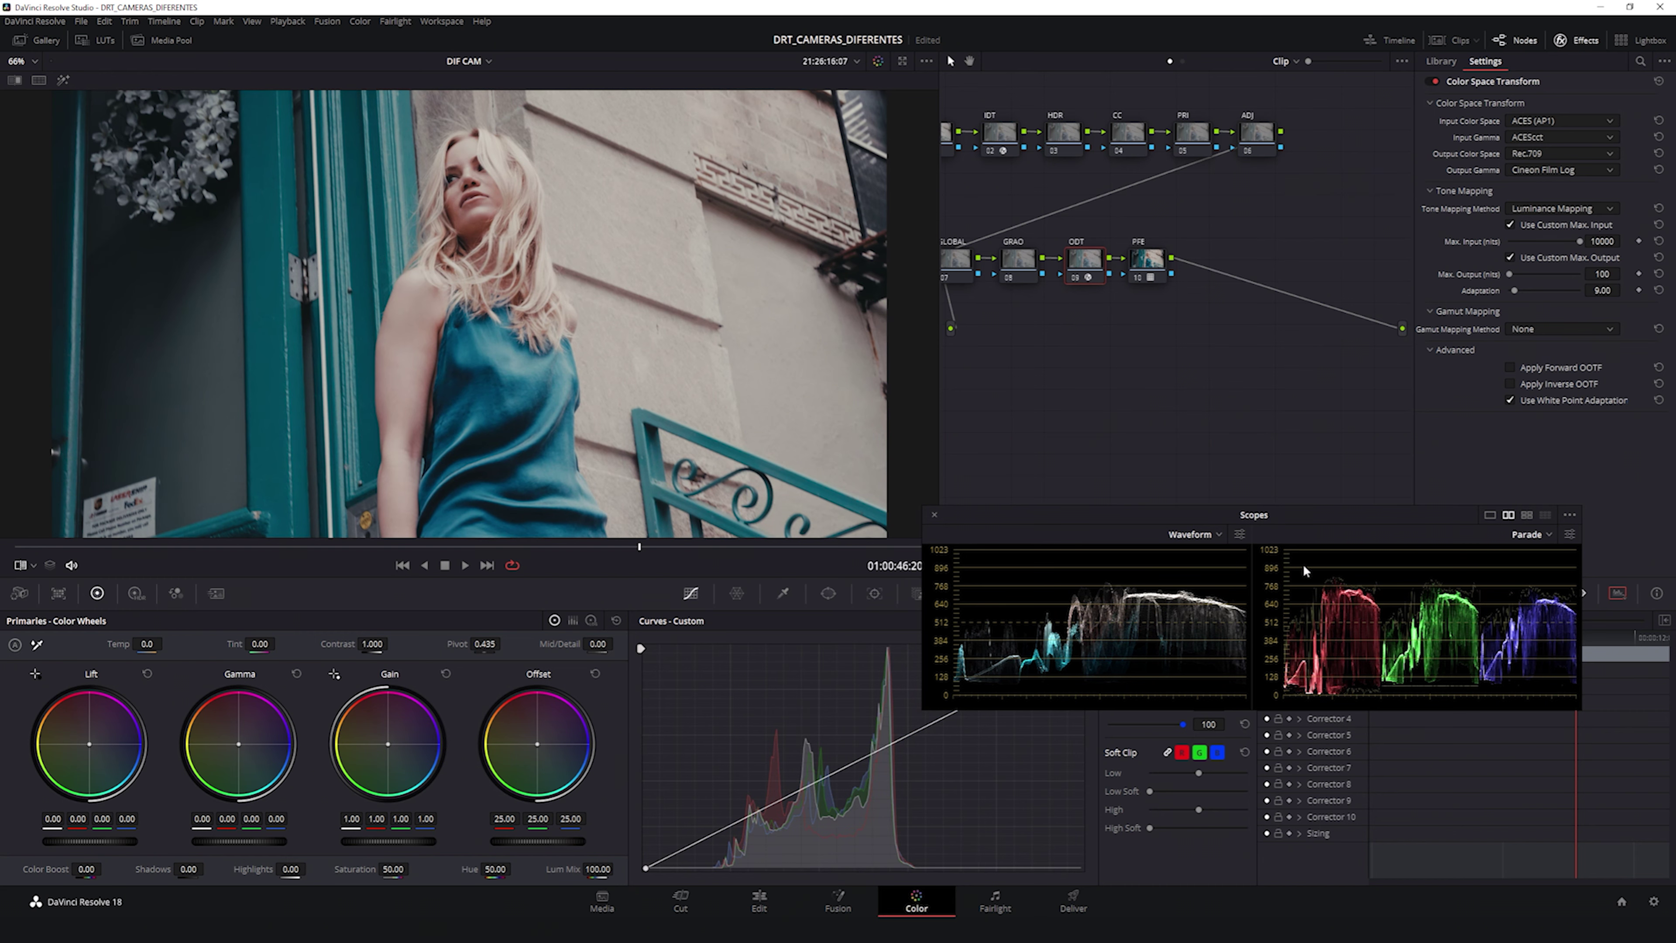
Step: Compare the frame's levels on the scopes with the street reference still from the gallery
{"action": "left_click", "coordinate": [45, 40]}
{"action": "left_click", "coordinate": [46, 41]}
{"action": "key", "text": "ctrl+w"}
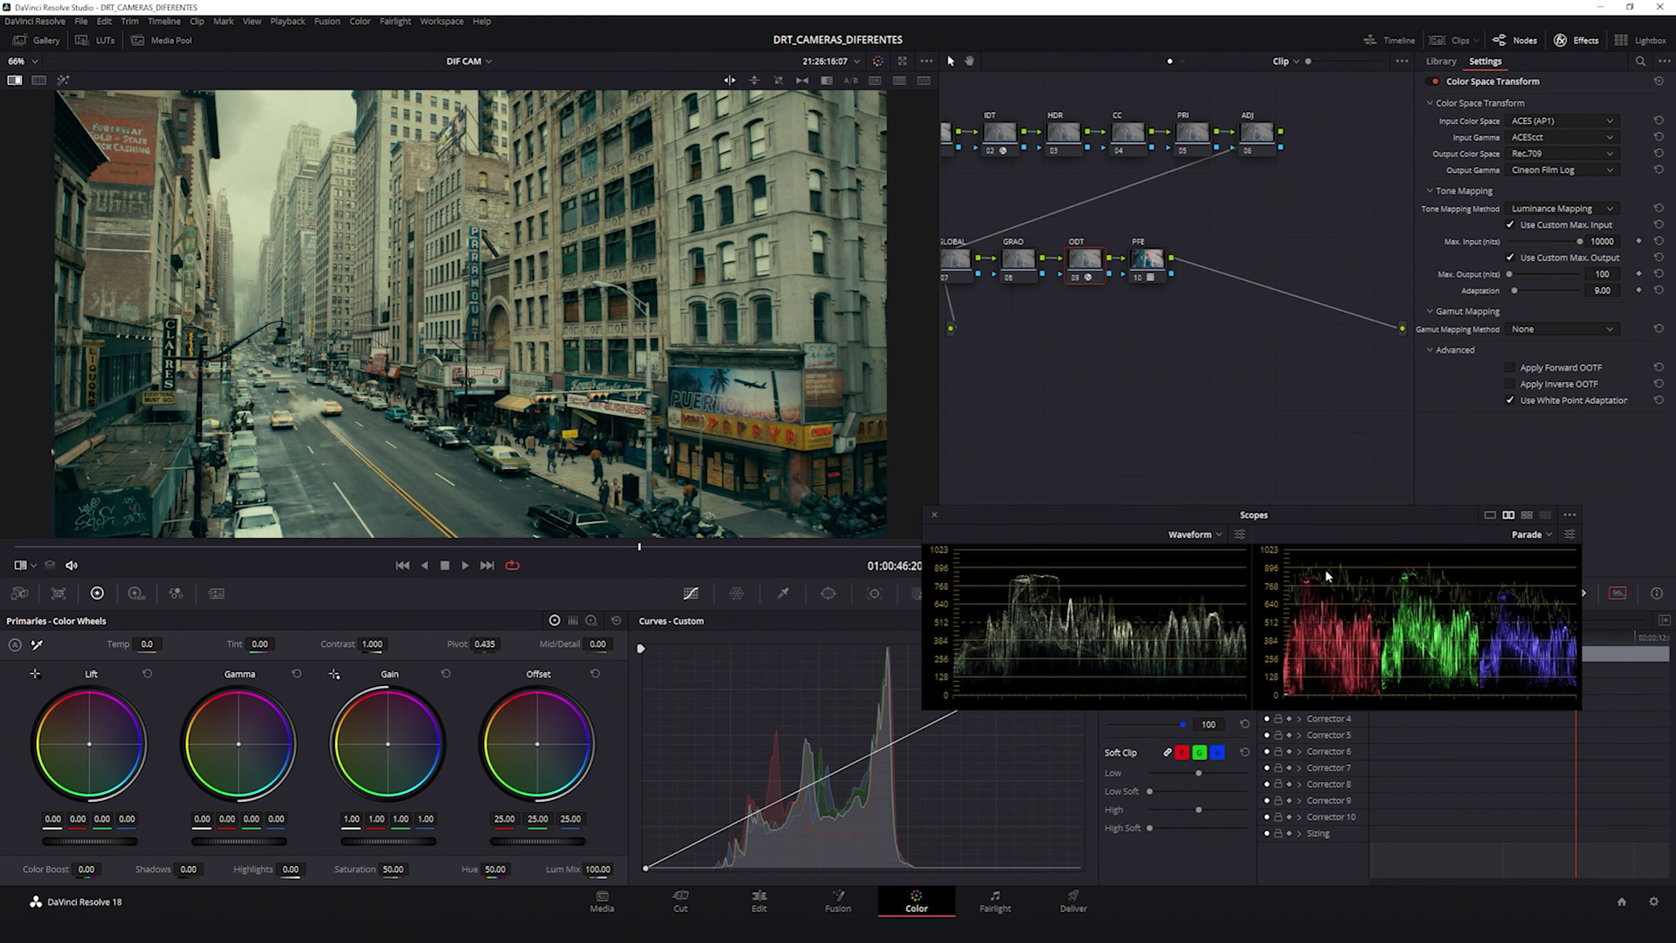
{"action": "key", "text": "ctrl+w"}
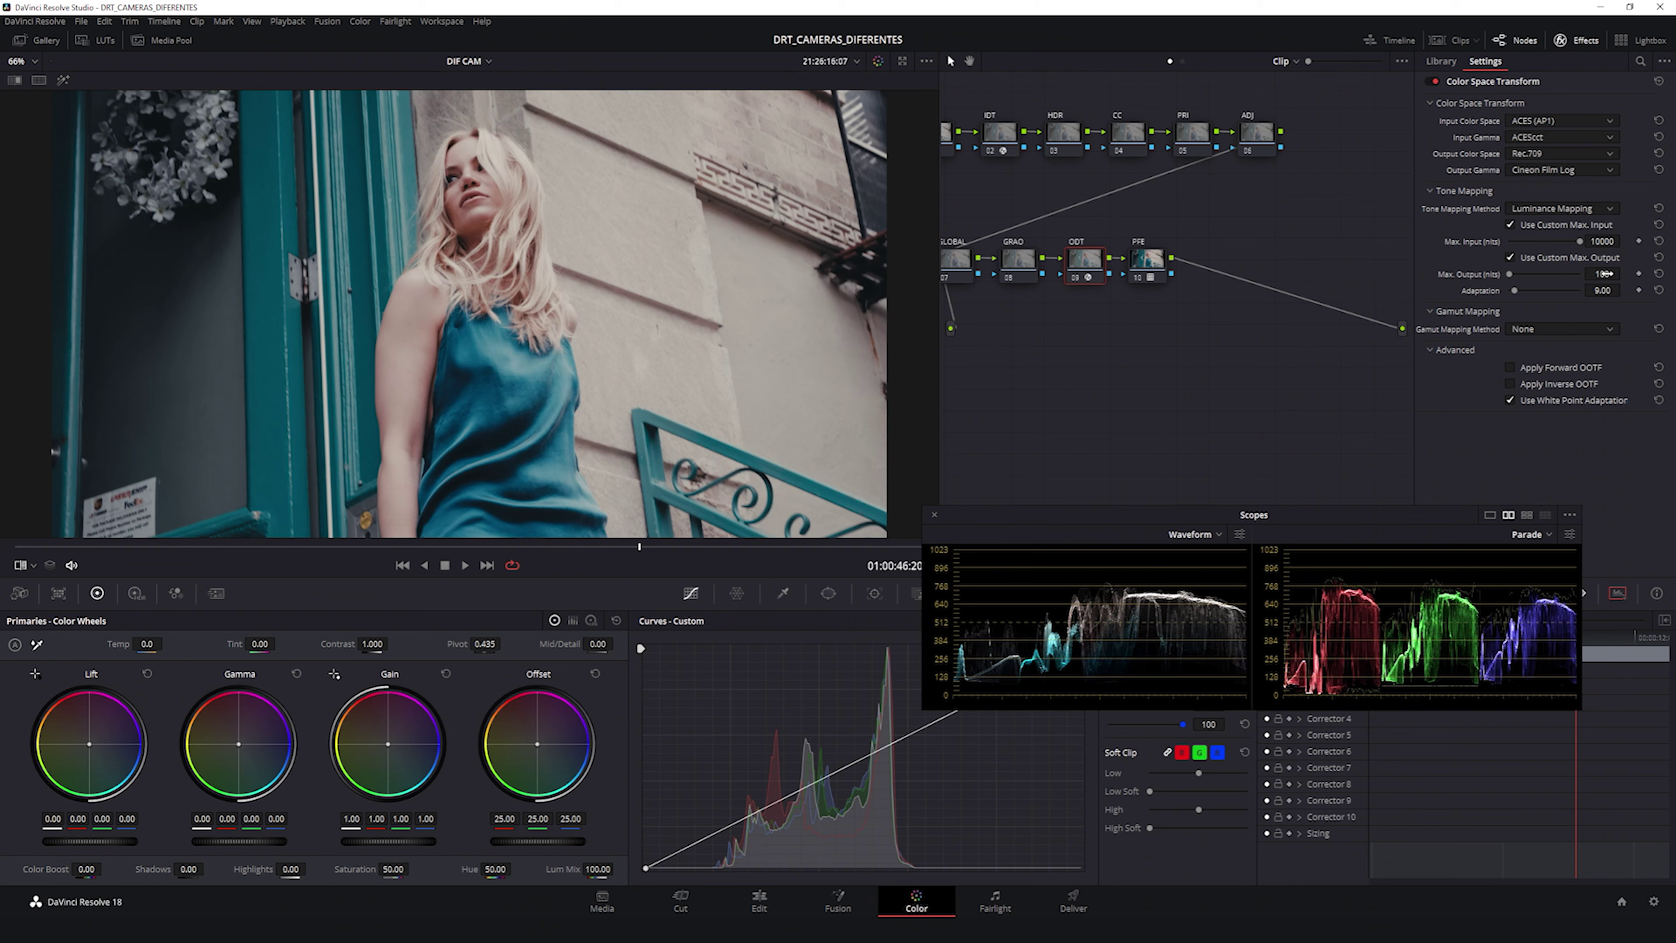
Step: Raise the ODT's maximum output to about 1704 nits, choose Saturation Compression for gamut mapping, and close the effect settings
{"action": "left_click_drag", "start_coordinate": [1602, 274], "coordinate": [1652, 273]}
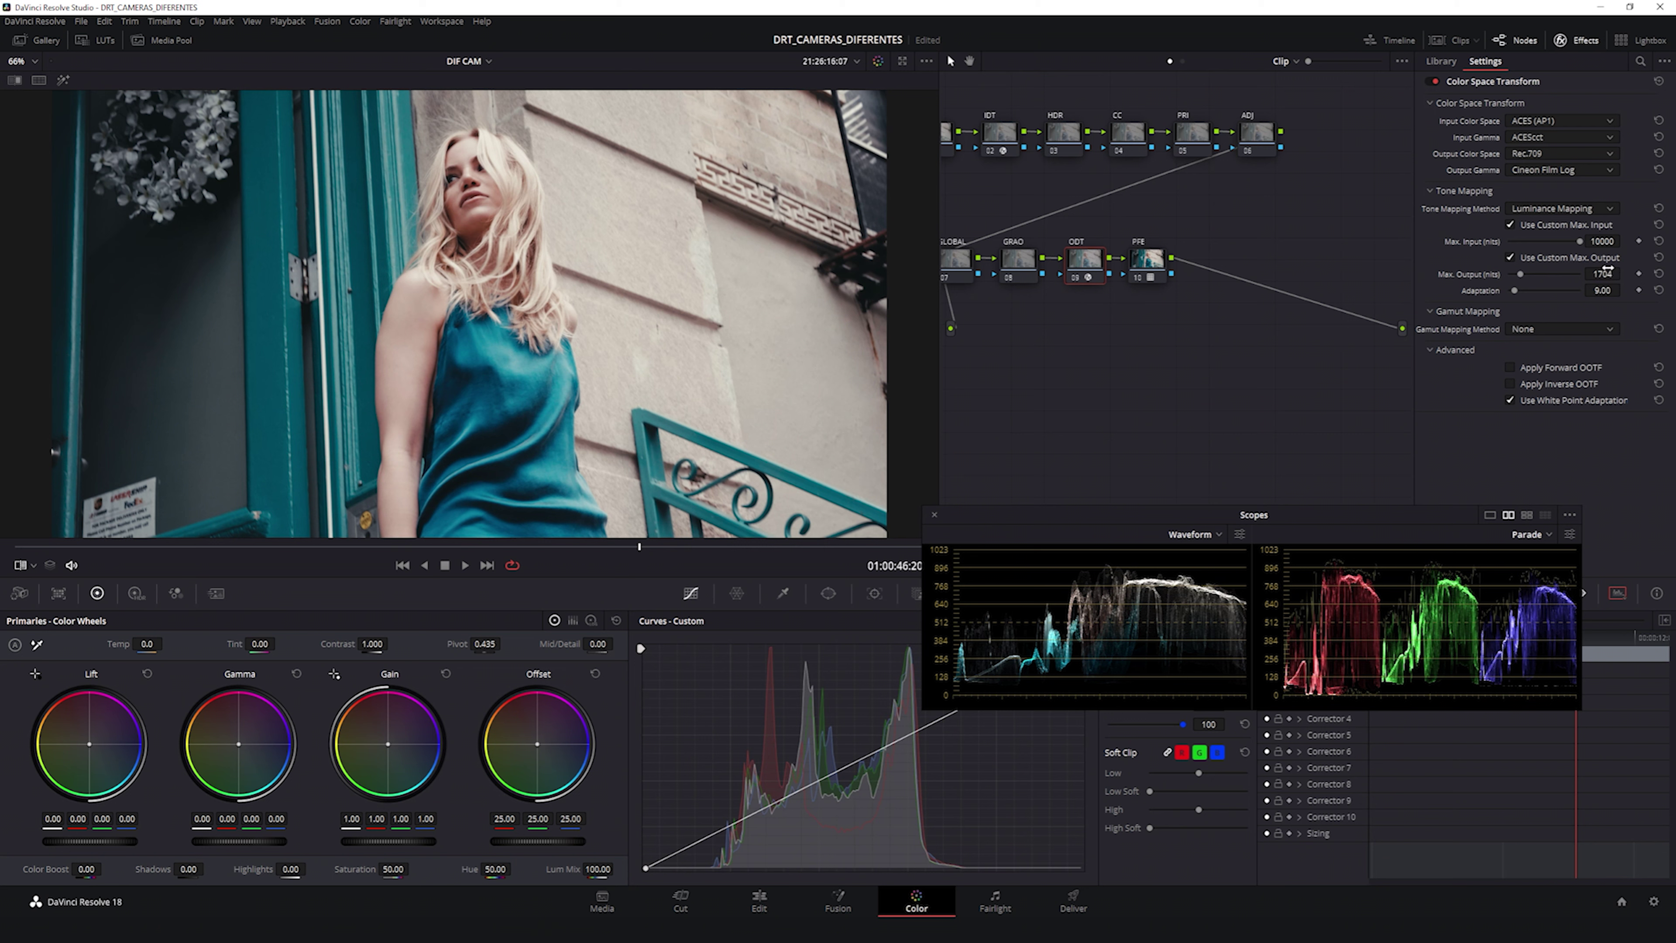
{"action": "left_click", "coordinate": [1554, 328]}
{"action": "left_click", "coordinate": [1558, 360]}
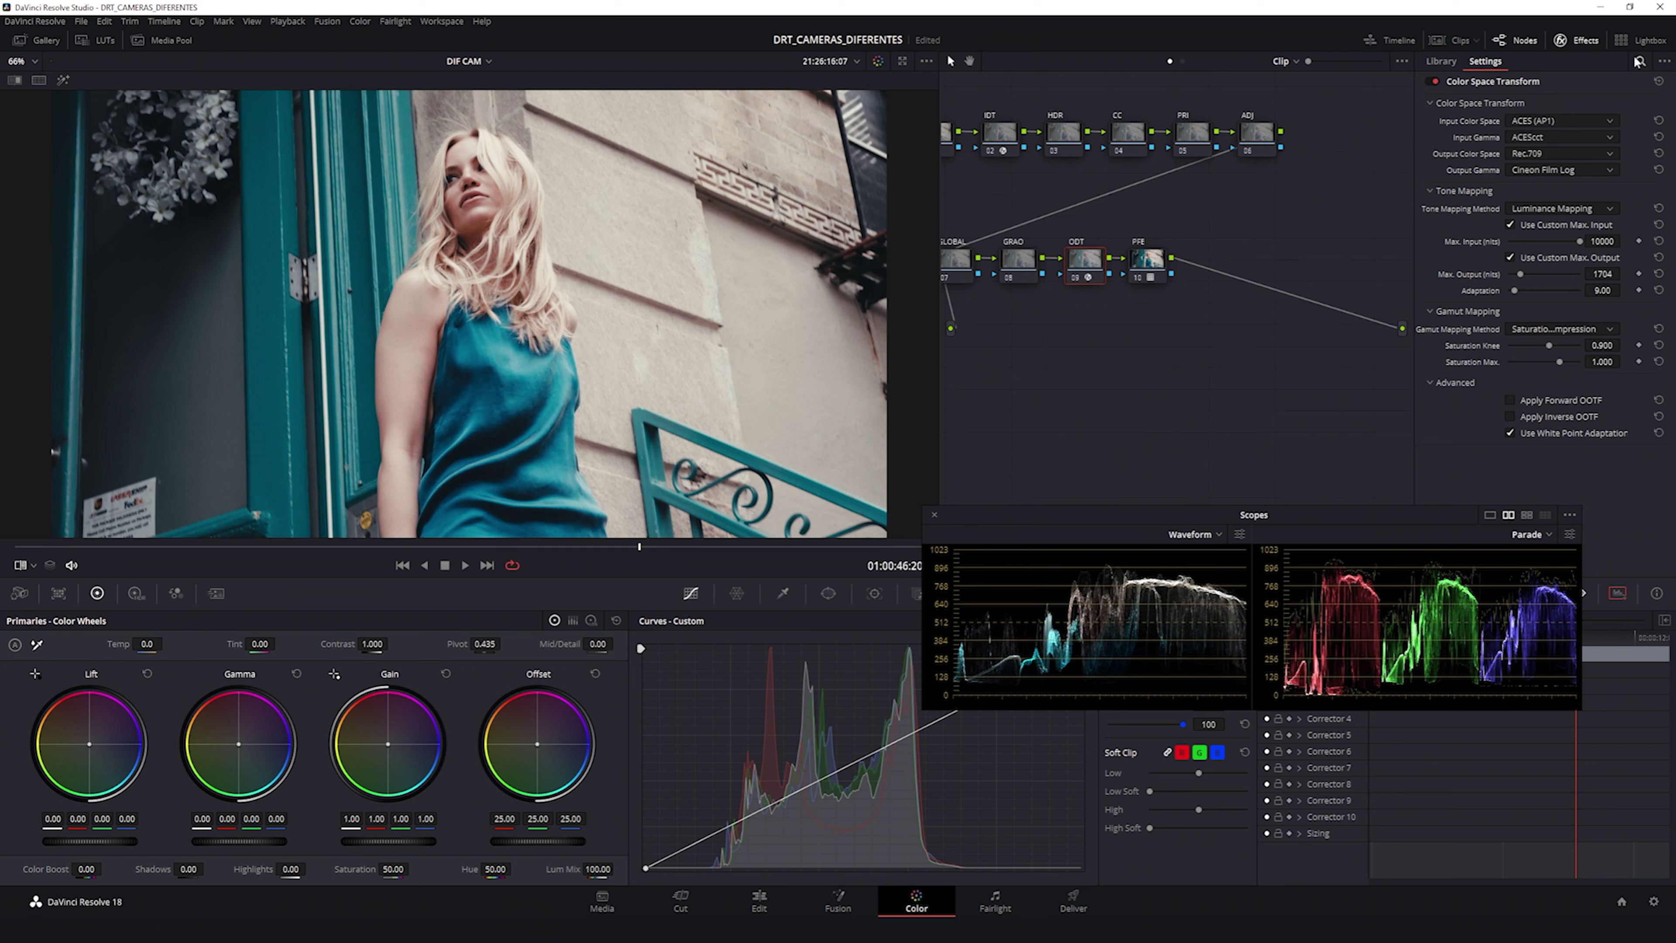
{"action": "left_click", "coordinate": [1579, 40]}
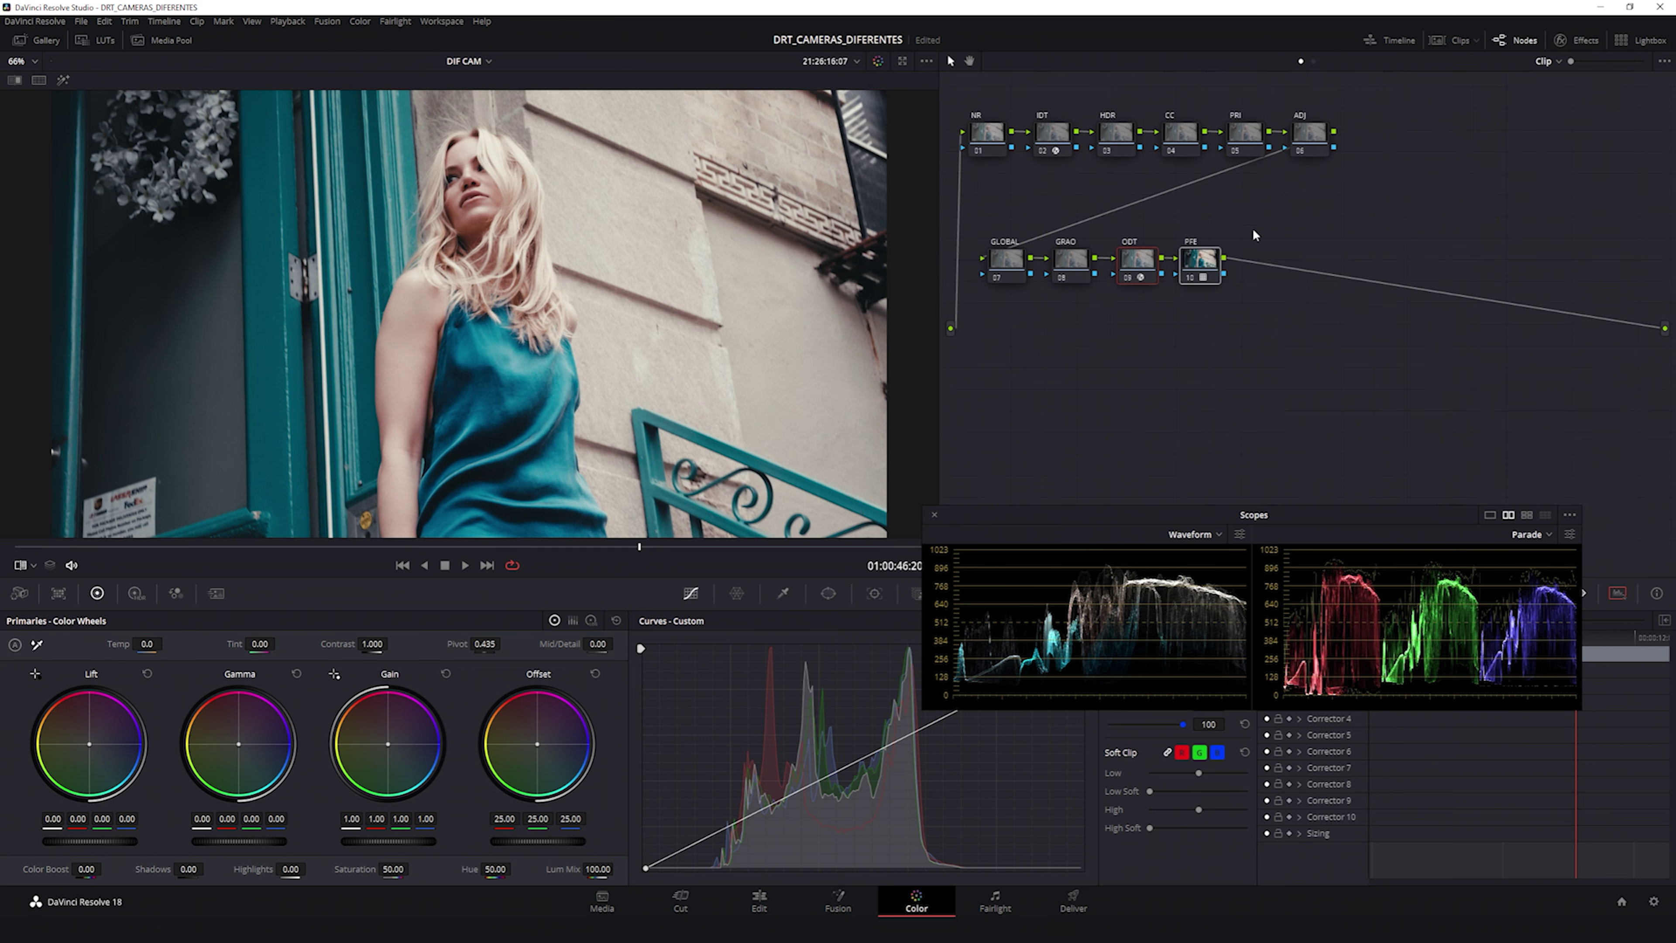
Step: Fit the frame to the viewer and show it beside the street reference in a Selected Still Images split screen
{"action": "left_click", "coordinate": [1204, 264]}
{"action": "left_click", "coordinate": [1249, 212]}
{"action": "left_click", "coordinate": [38, 41]}
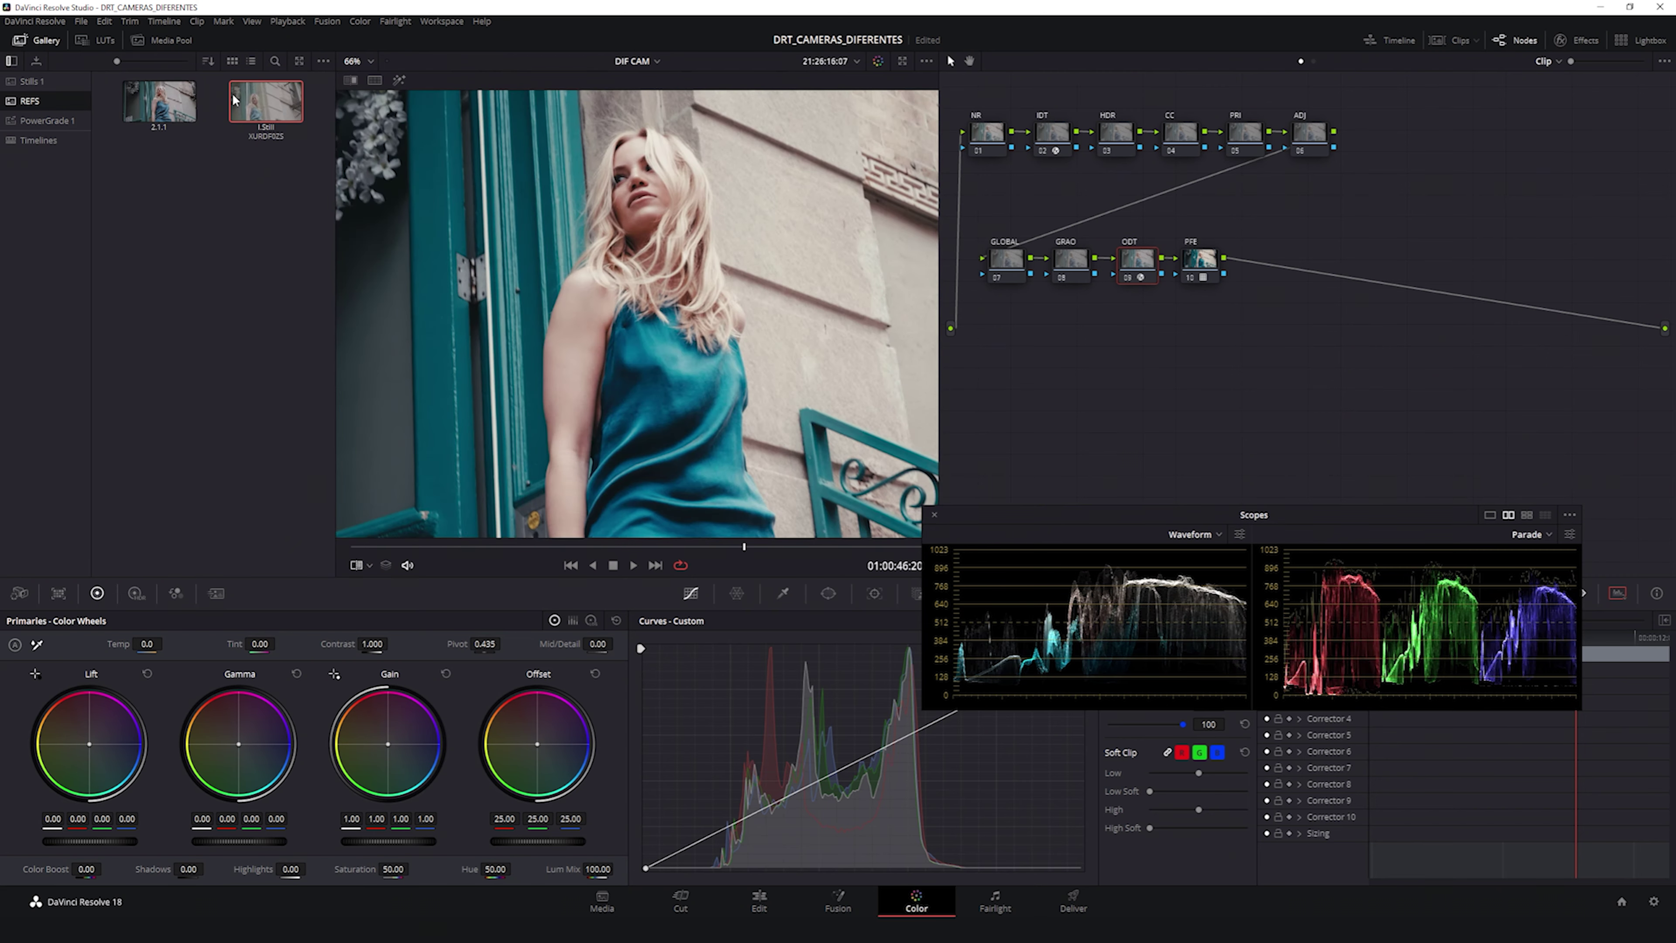
{"action": "left_click", "coordinate": [30, 40]}
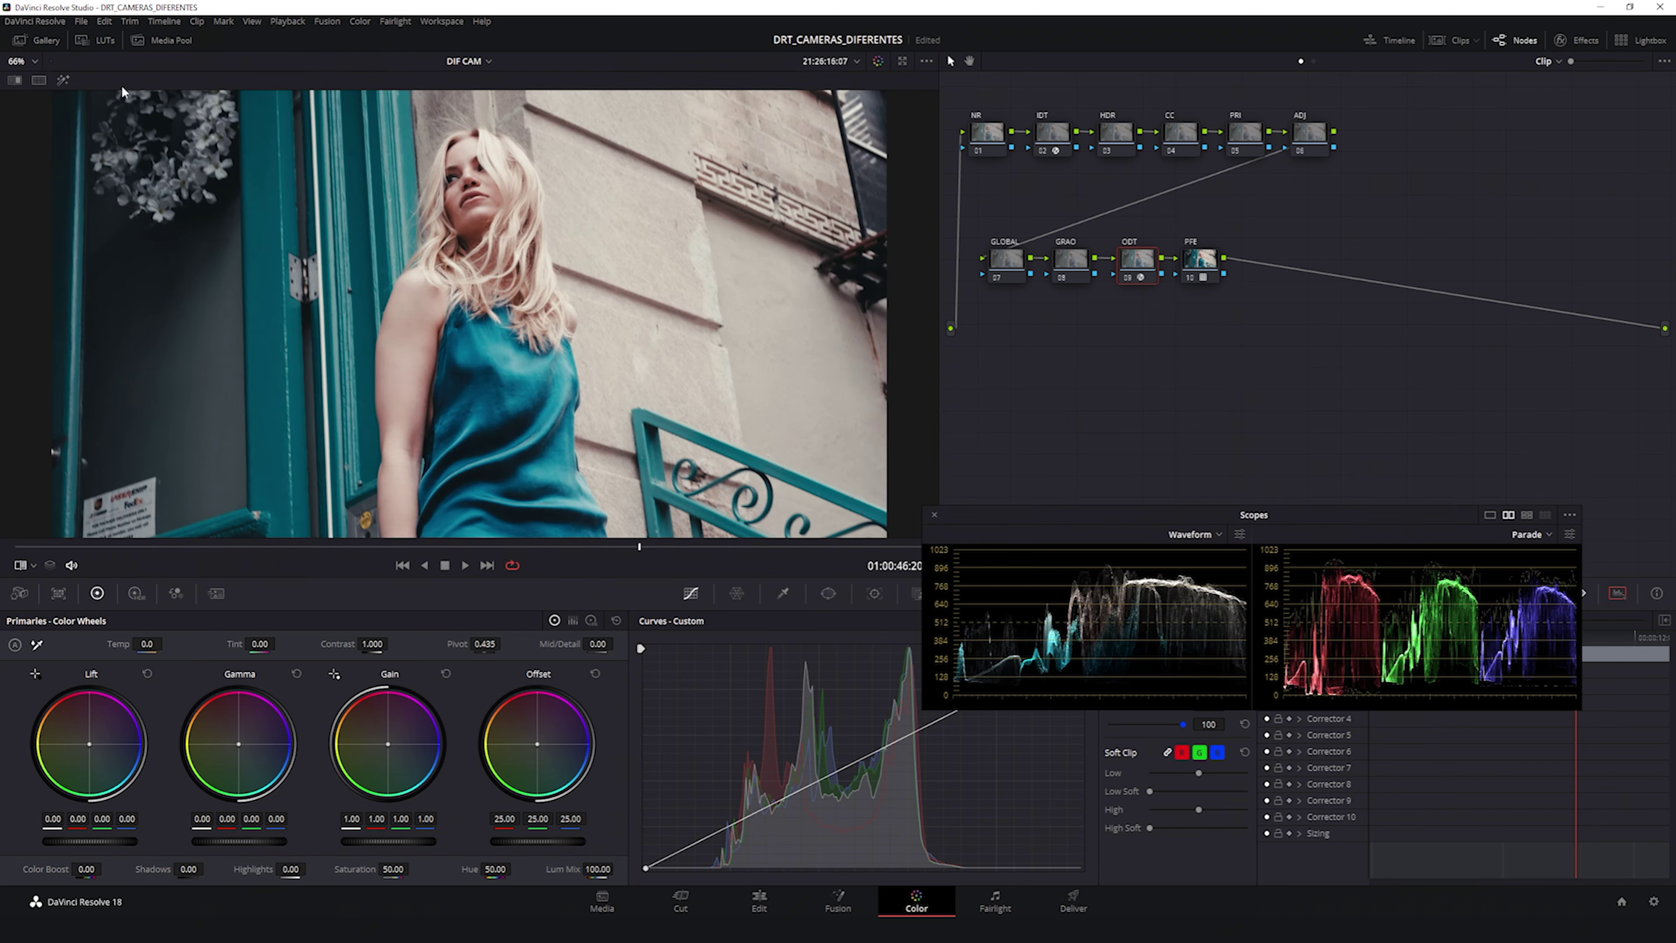
{"action": "left_click", "coordinate": [38, 80]}
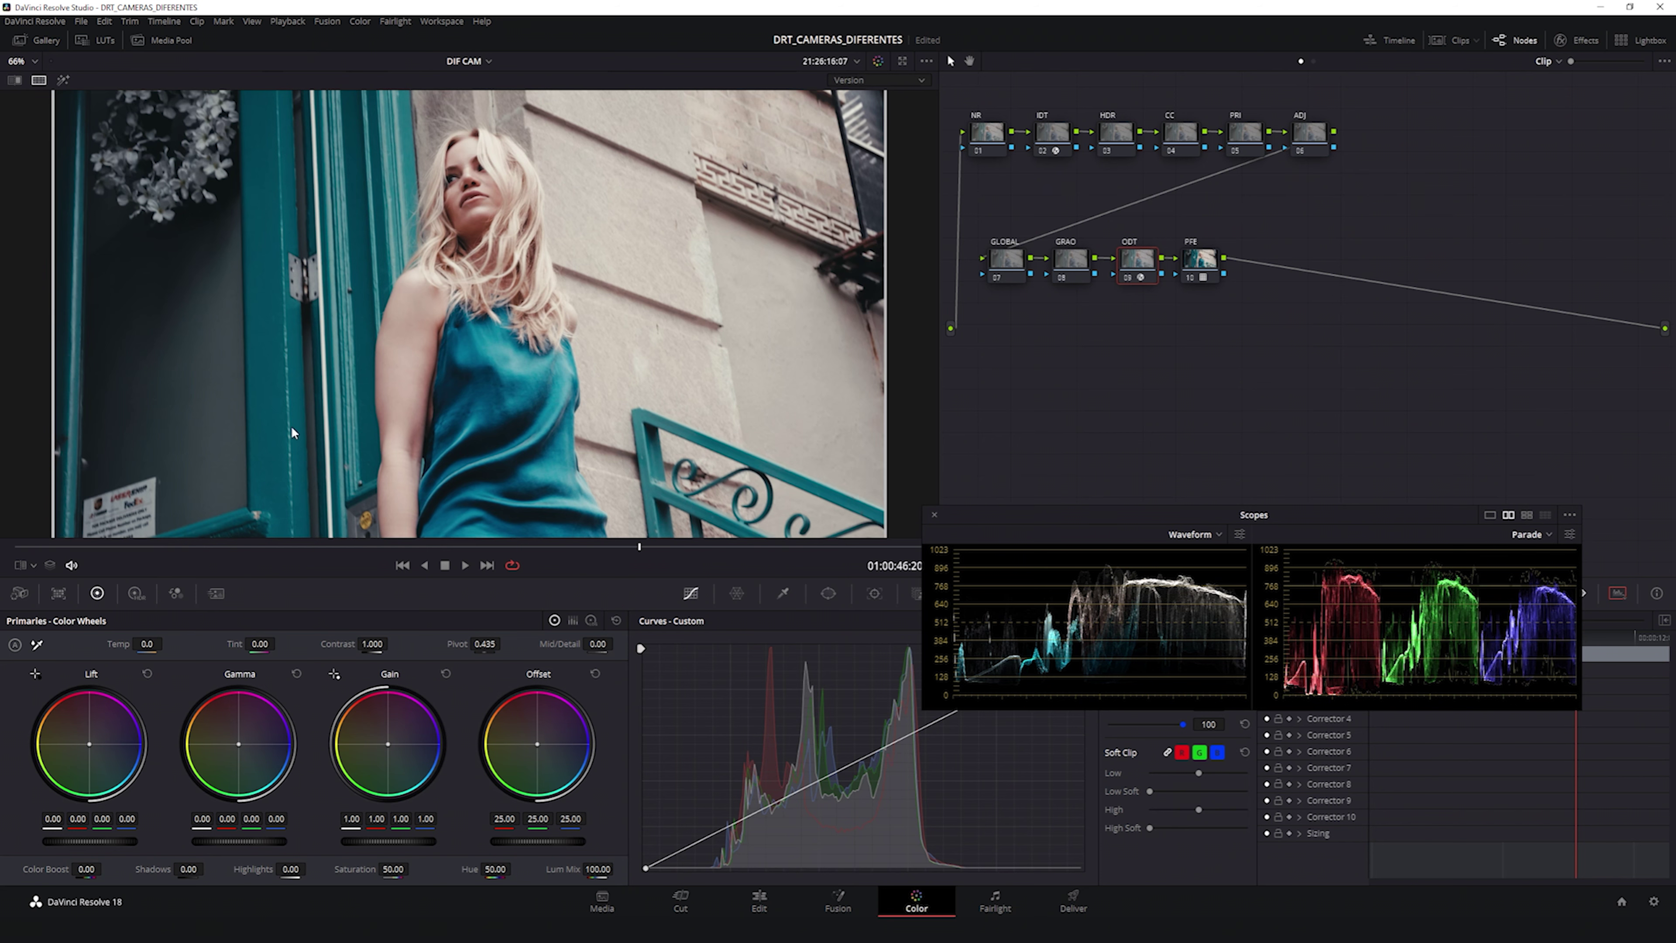
{"action": "key", "text": "shift+z"}
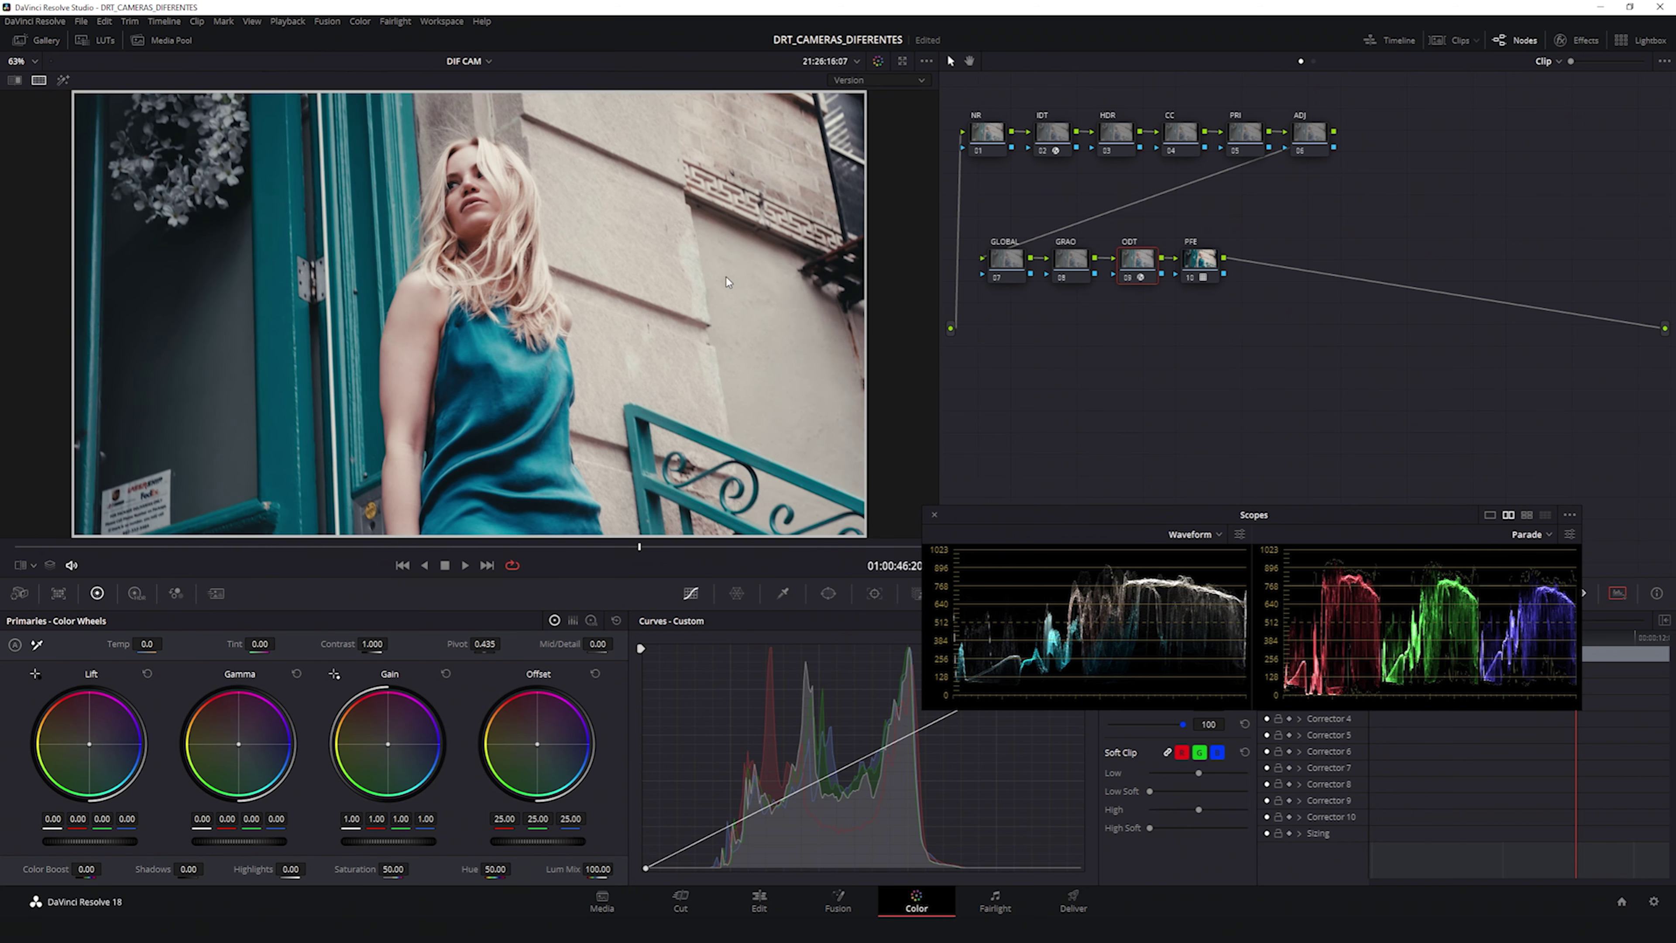
{"action": "right_click", "coordinate": [545, 306]}
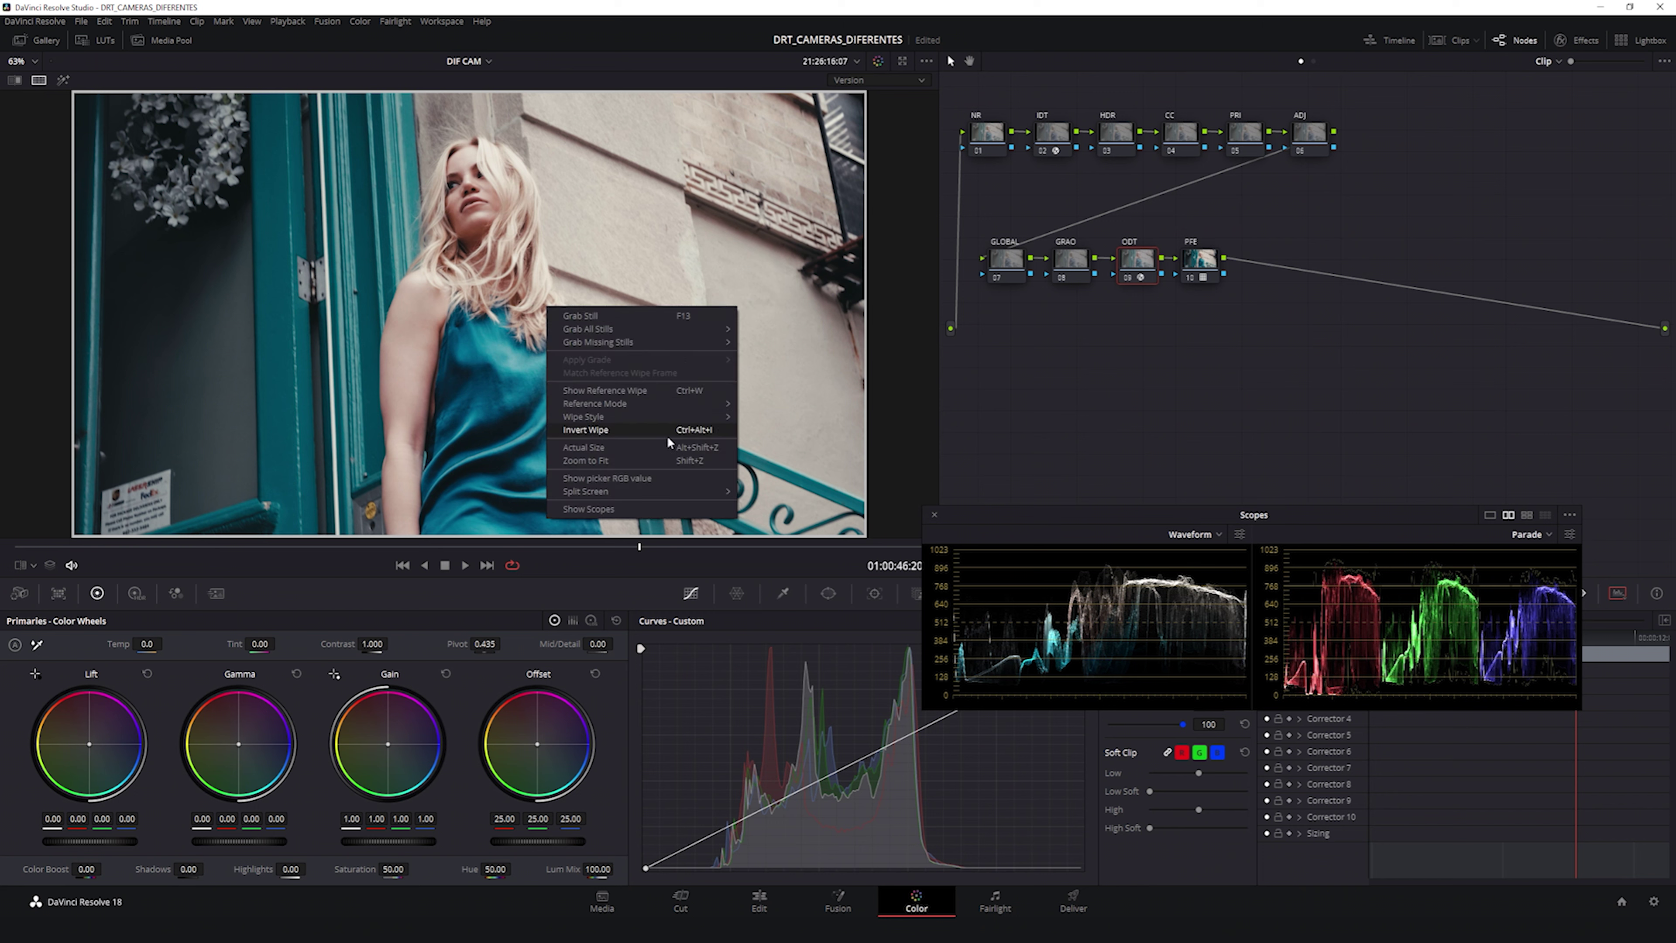
{"action": "mouse_move", "coordinate": [617, 493]}
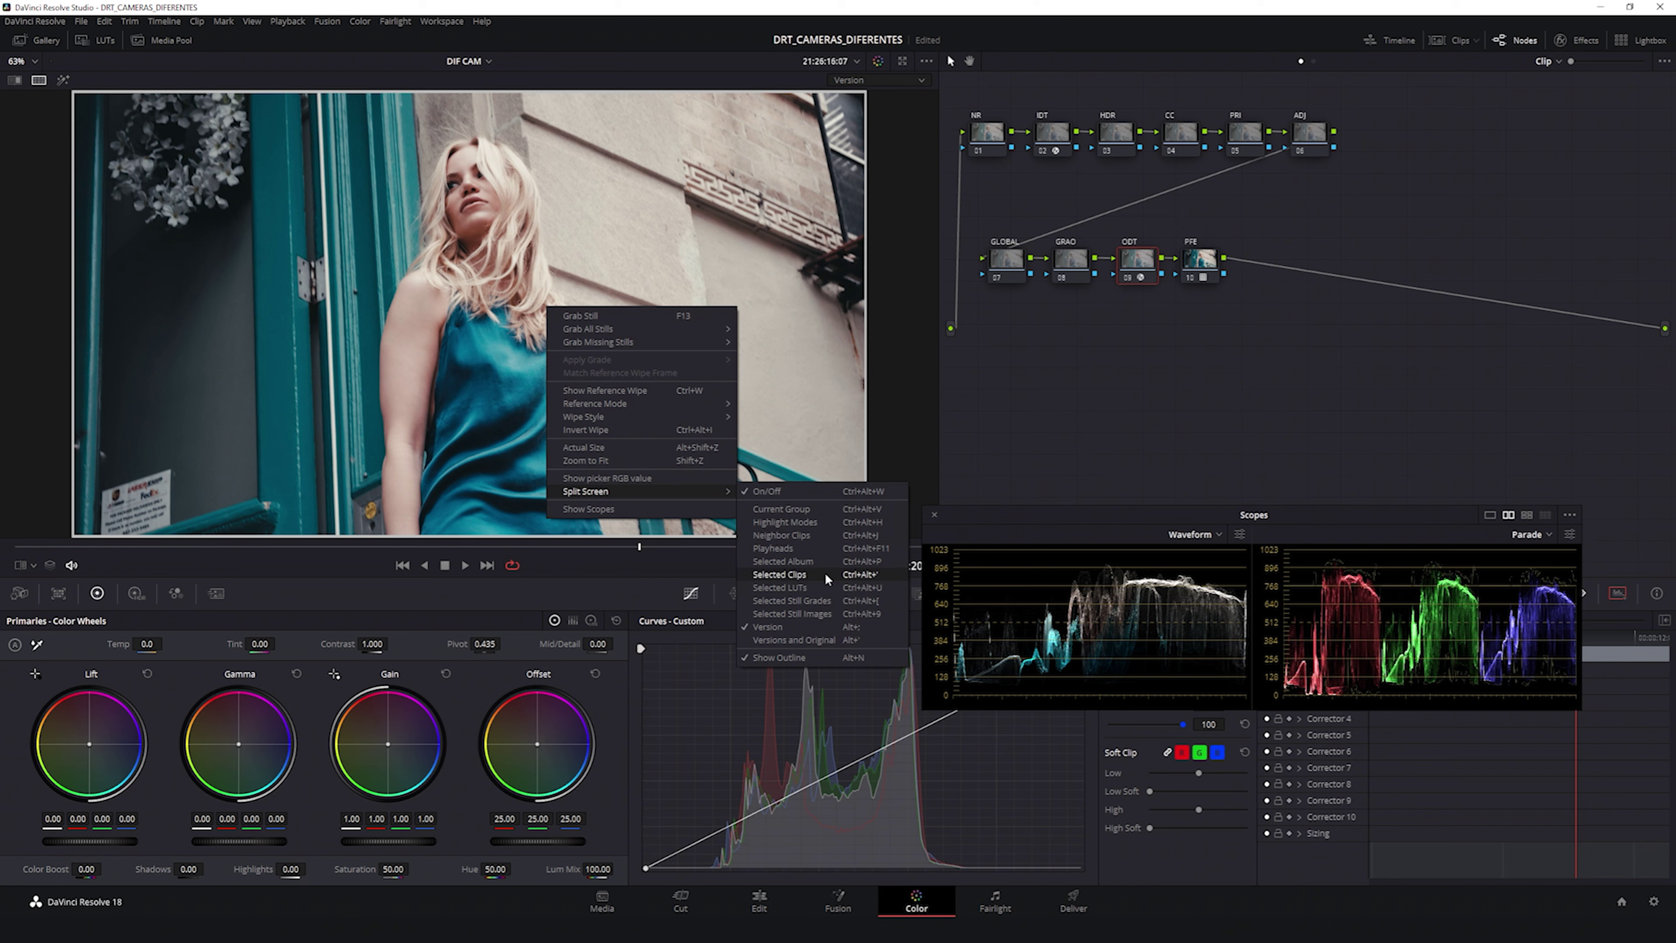
{"action": "left_click", "coordinate": [813, 613]}
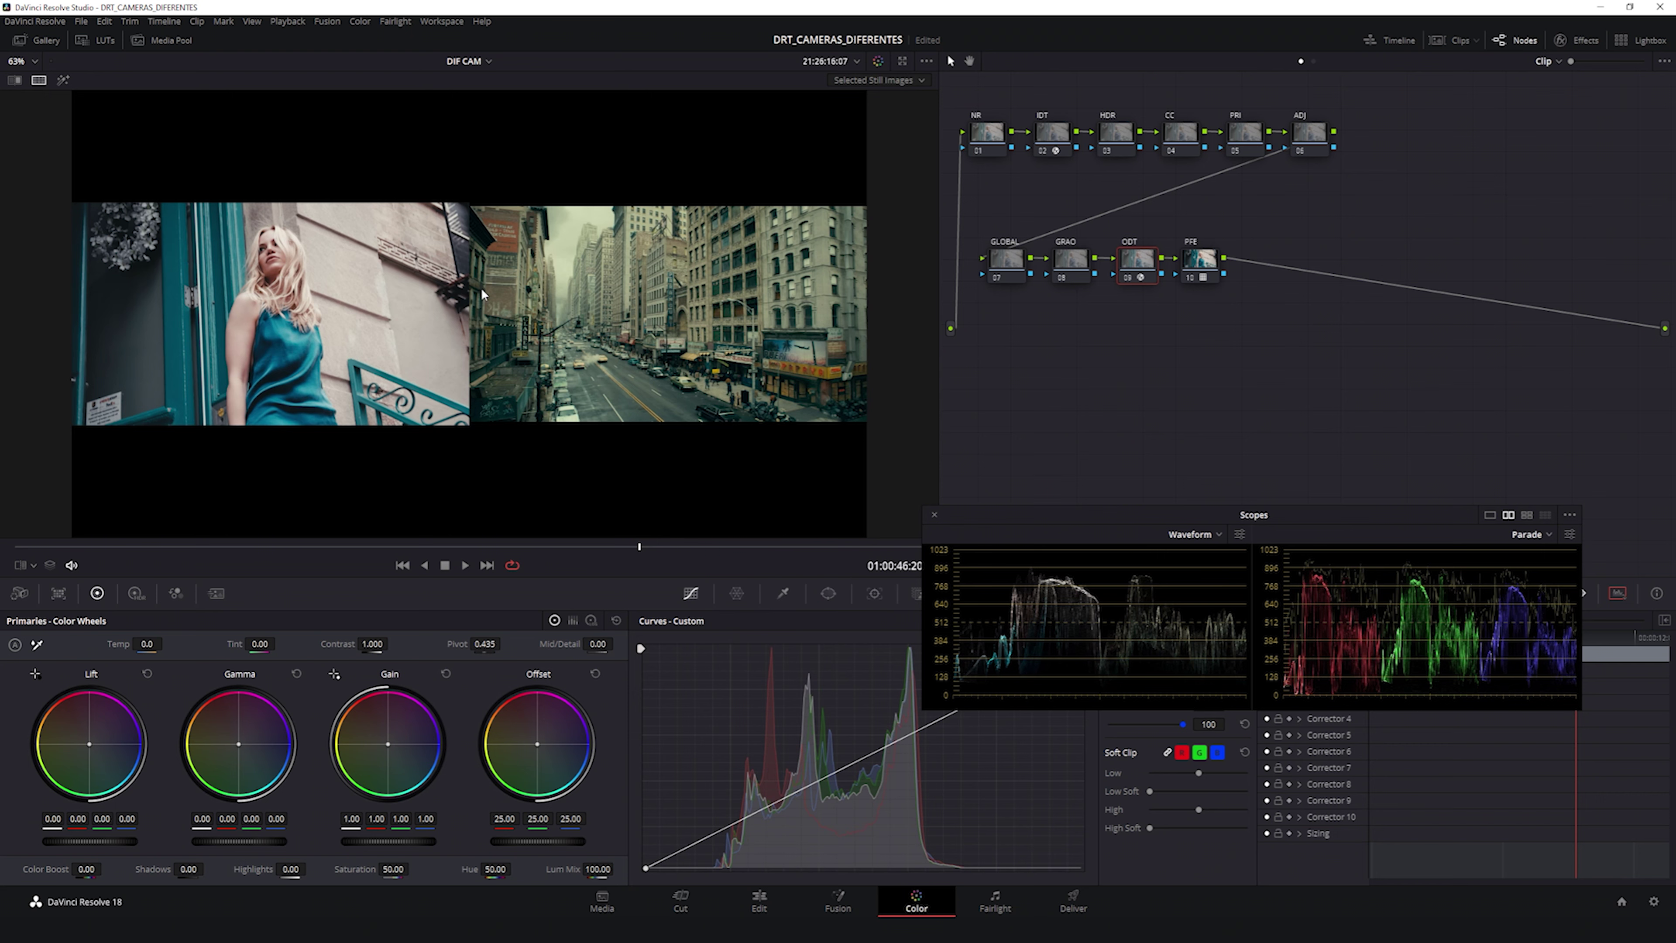
Step: Compare the split screen with the single graded frame, checking the picture levels on the scopes
{"action": "scroll", "coordinate": [650, 343], "scroll_direction": "up", "scroll_amount": 3}
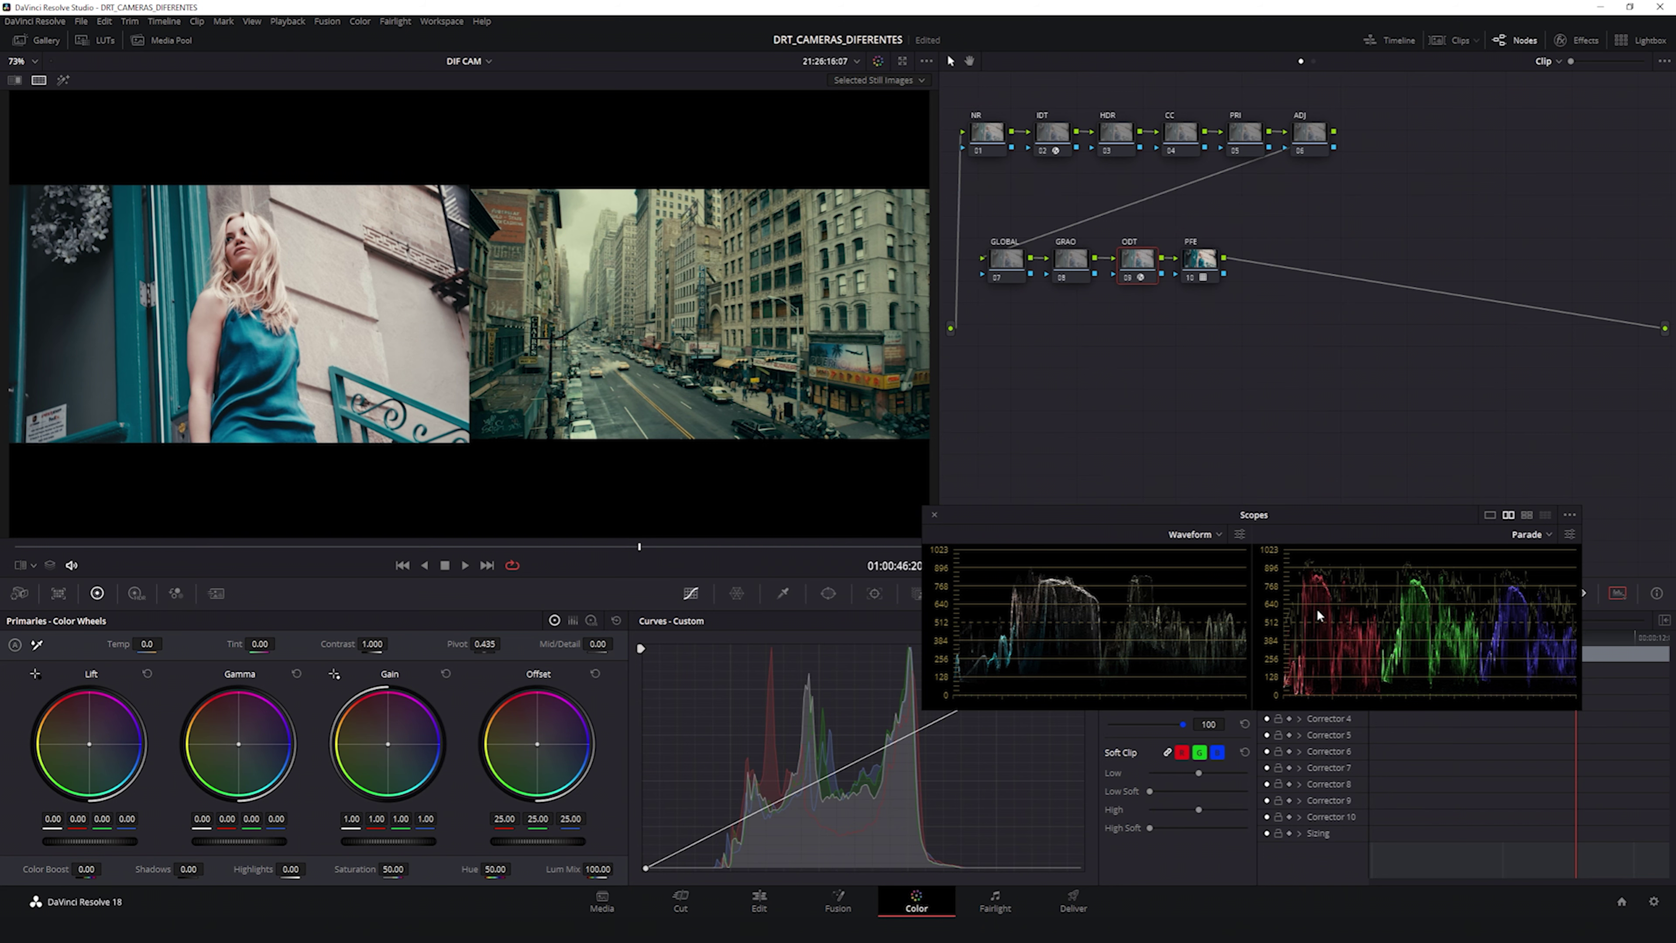
{"action": "left_click", "coordinate": [39, 81]}
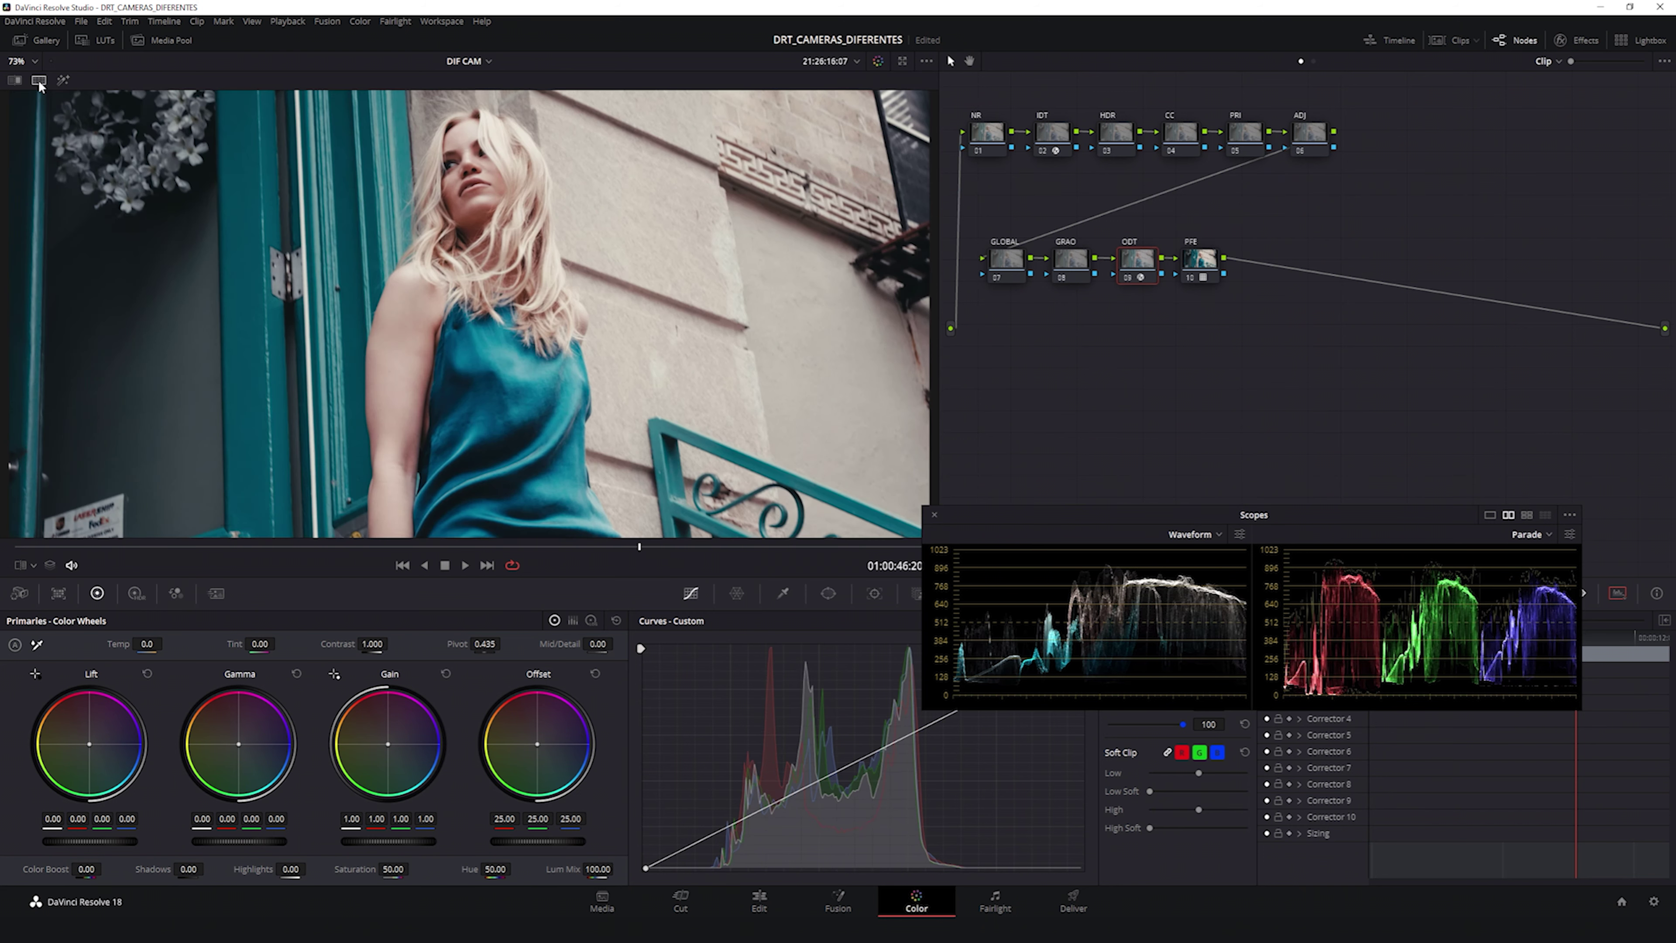
{"action": "left_click", "coordinate": [38, 79]}
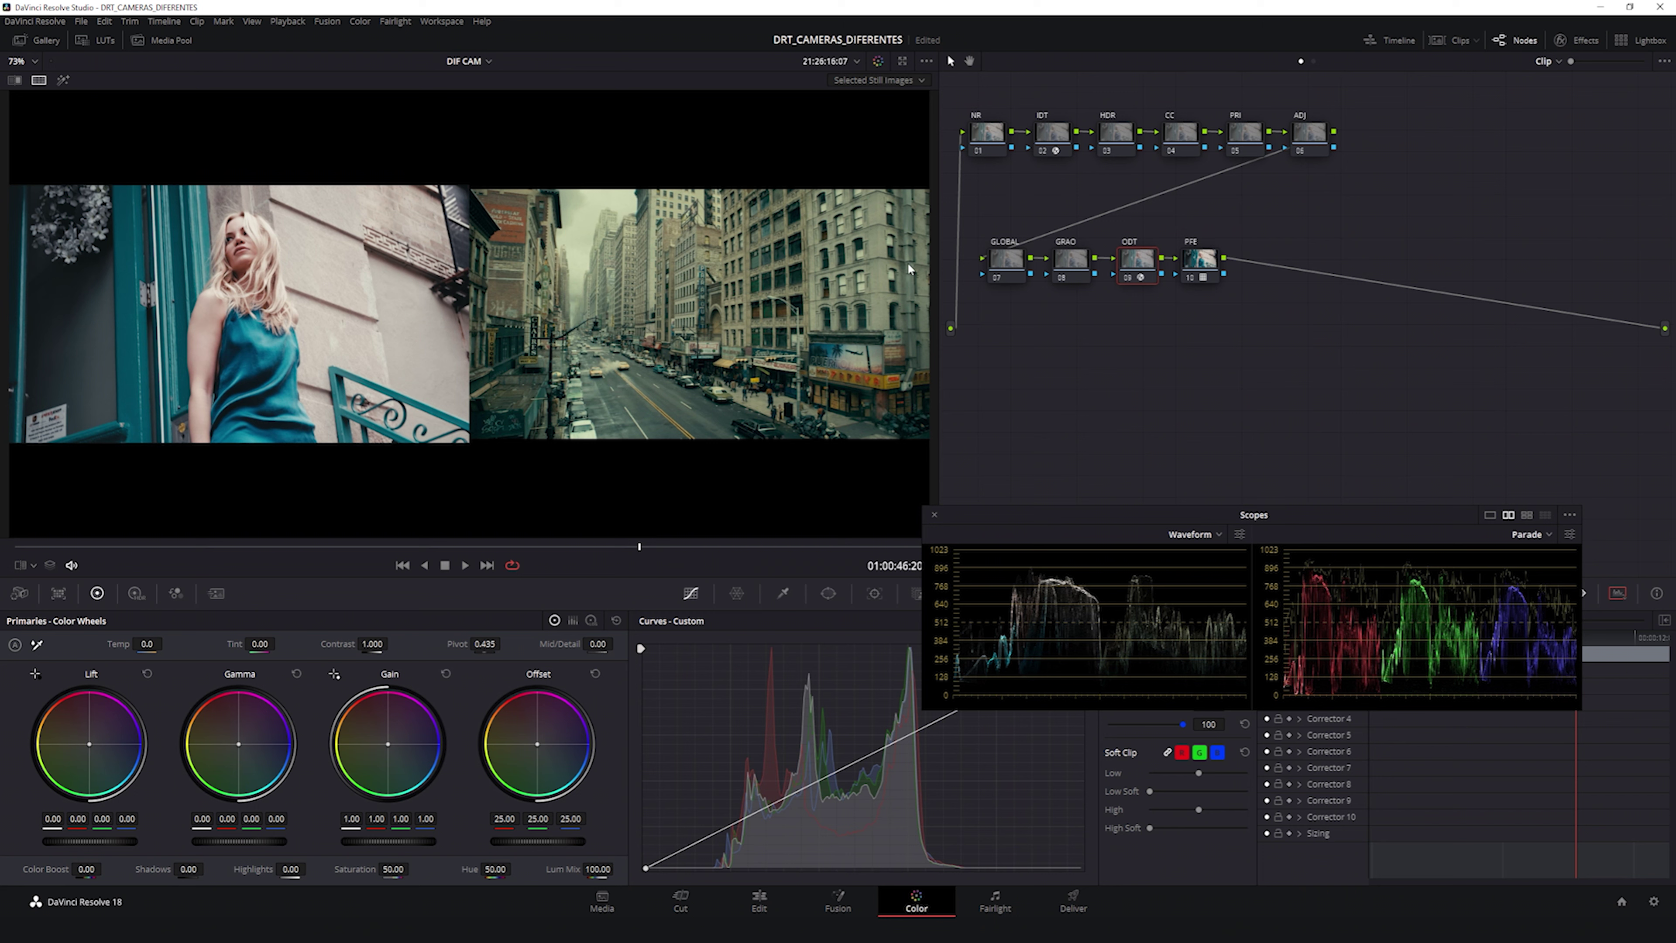
Step: Set the CC node's contrast to 0.862 and pivot to 0.287, comparing the image with the node disabled
{"action": "left_click", "coordinate": [1181, 132]}
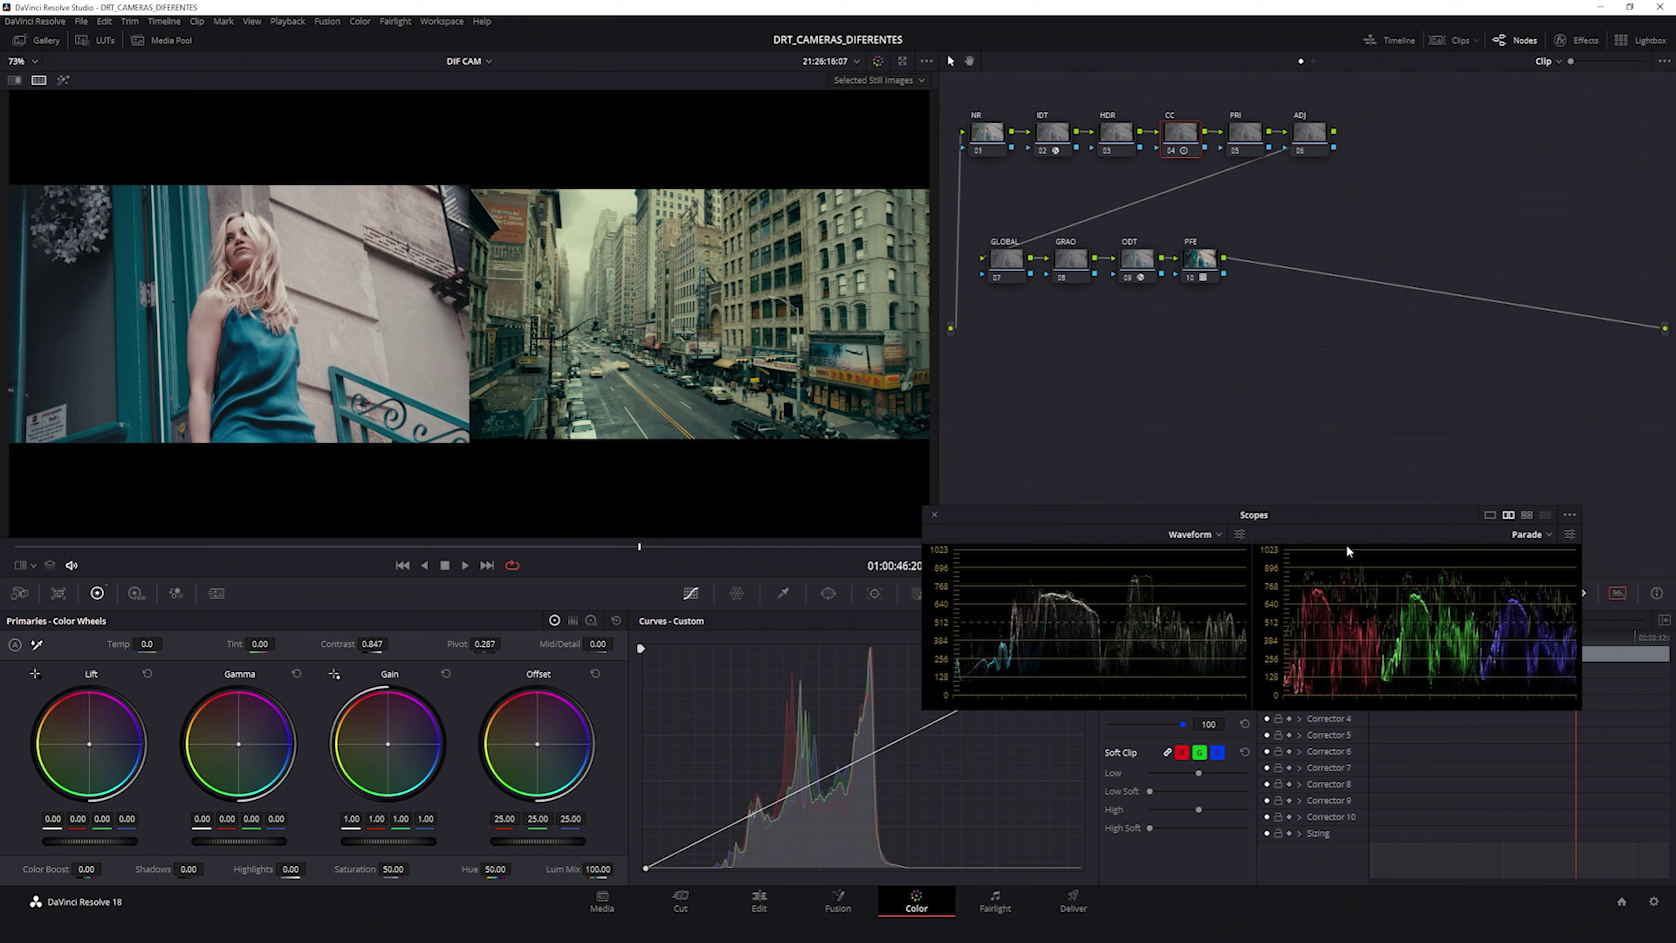
{"action": "key", "text": "ctrl+d"}
{"action": "key", "text": "ctrl+d"}
Step: Compare the contrast-adjusted frame on its own and beside the street reference in the split screen
{"action": "left_click", "coordinate": [39, 80]}
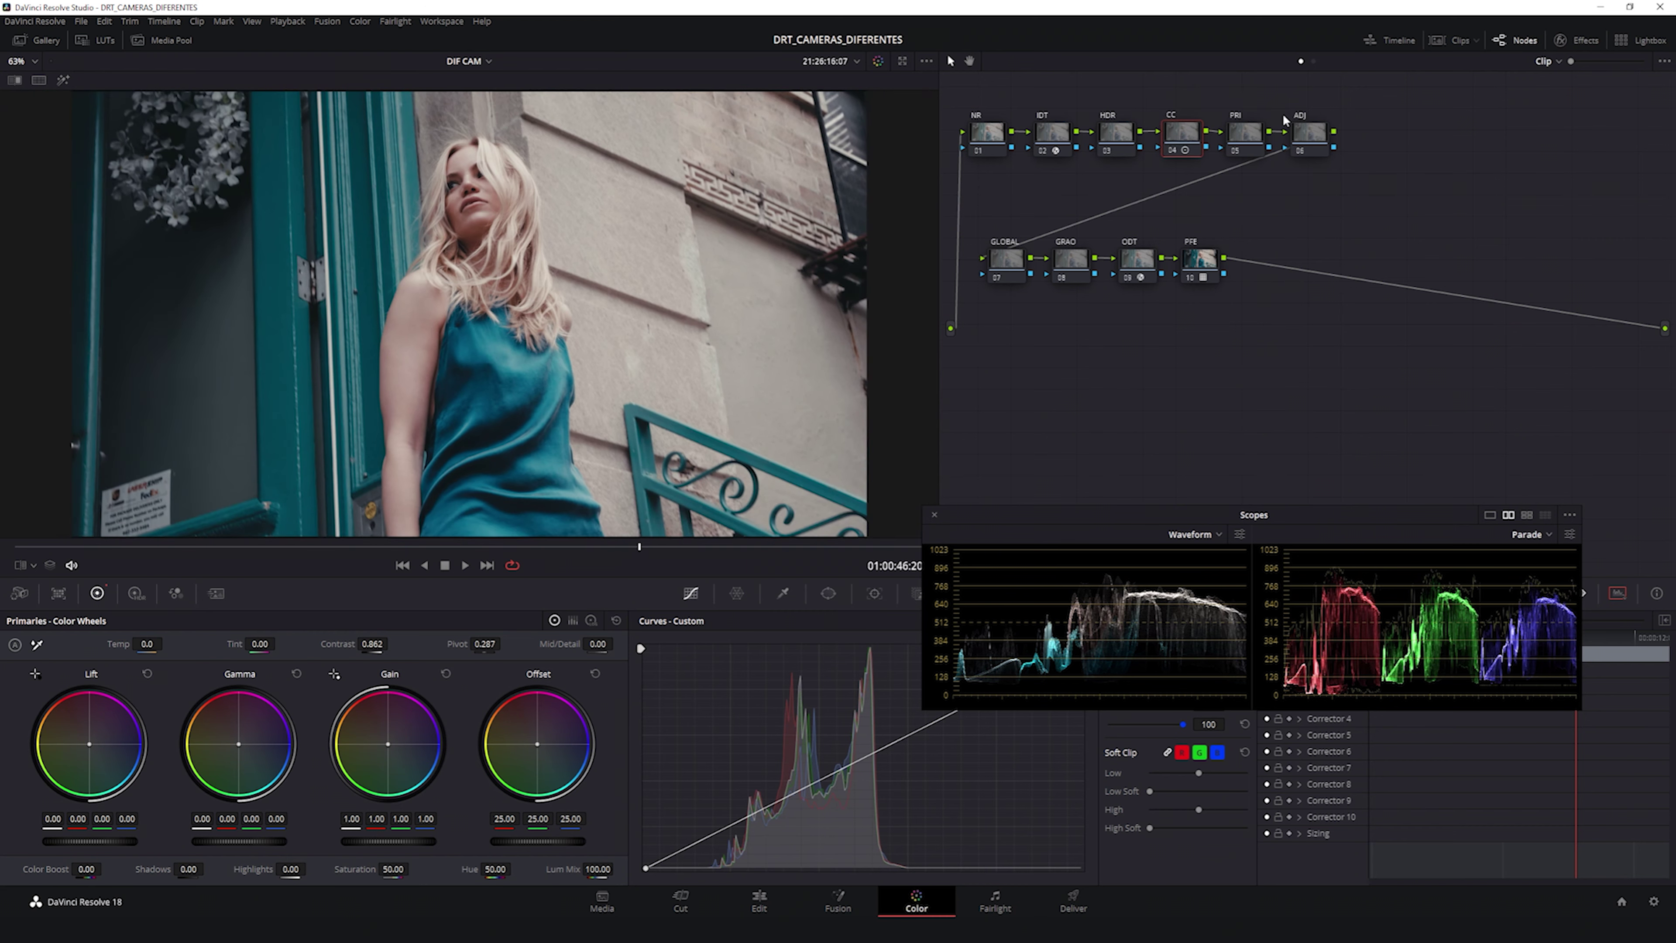
{"action": "left_click_drag", "start_coordinate": [1242, 101], "coordinate": [1343, 163]}
{"action": "left_click", "coordinate": [39, 81]}
{"action": "left_click", "coordinate": [39, 81]}
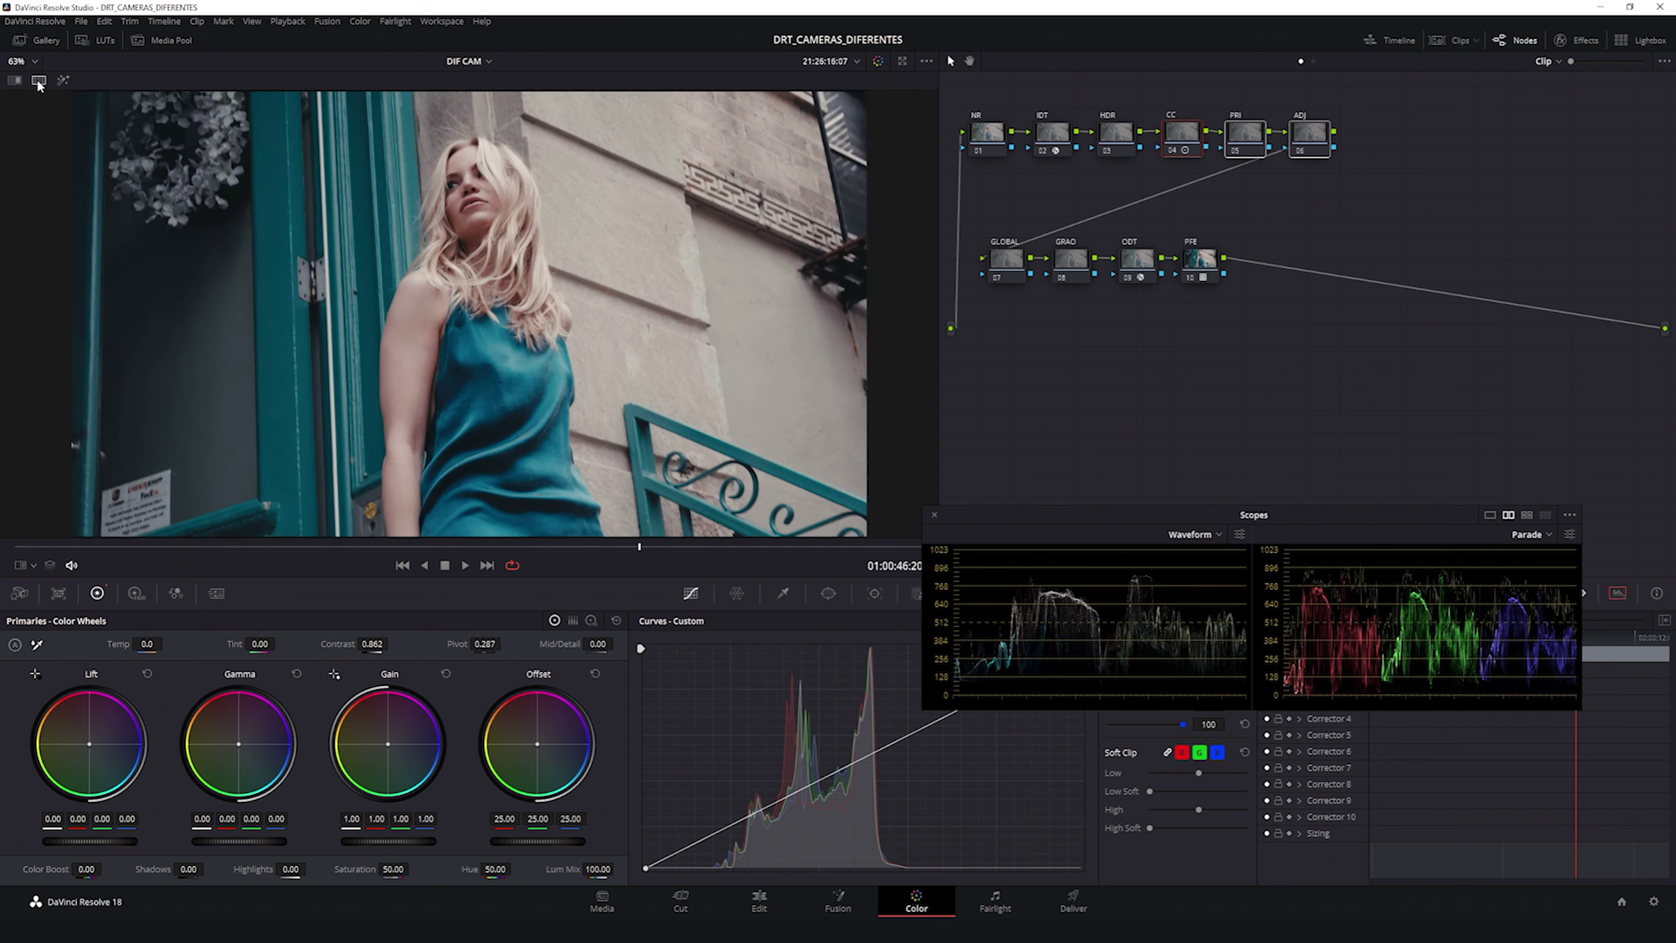
{"action": "left_click", "coordinate": [1319, 234]}
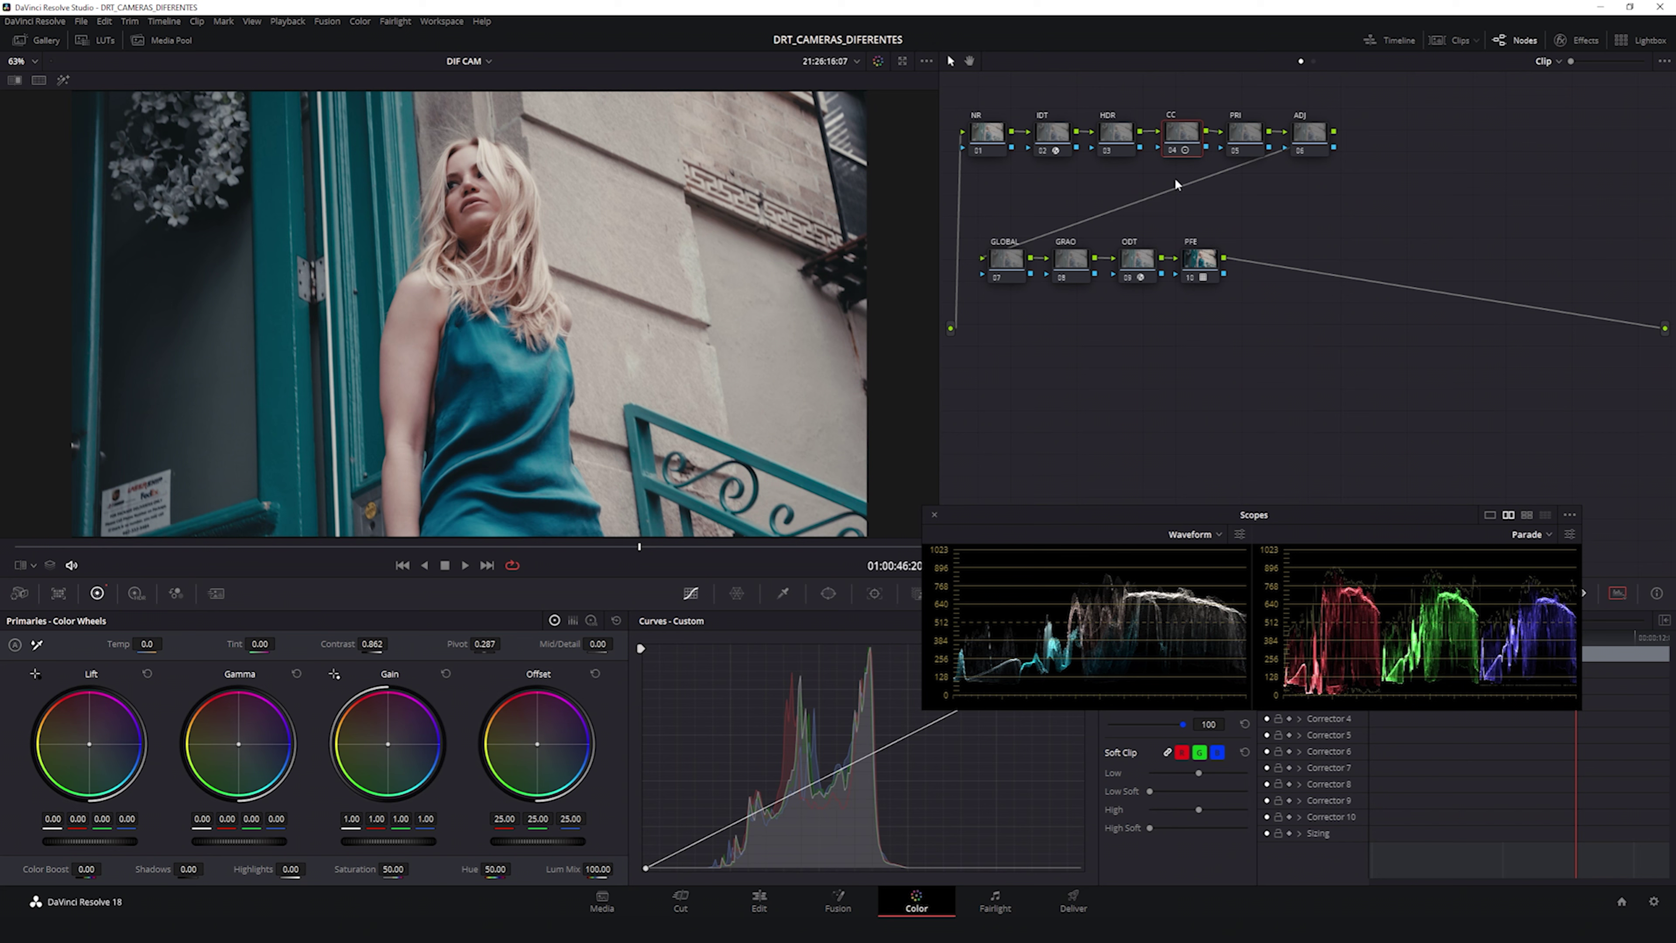
Step: Switch the viewer's on-screen control to Qualifier for the CC node and check the scopes' Display Qualifier Focus option
{"action": "left_click", "coordinate": [1180, 132]}
{"action": "left_click", "coordinate": [31, 565]}
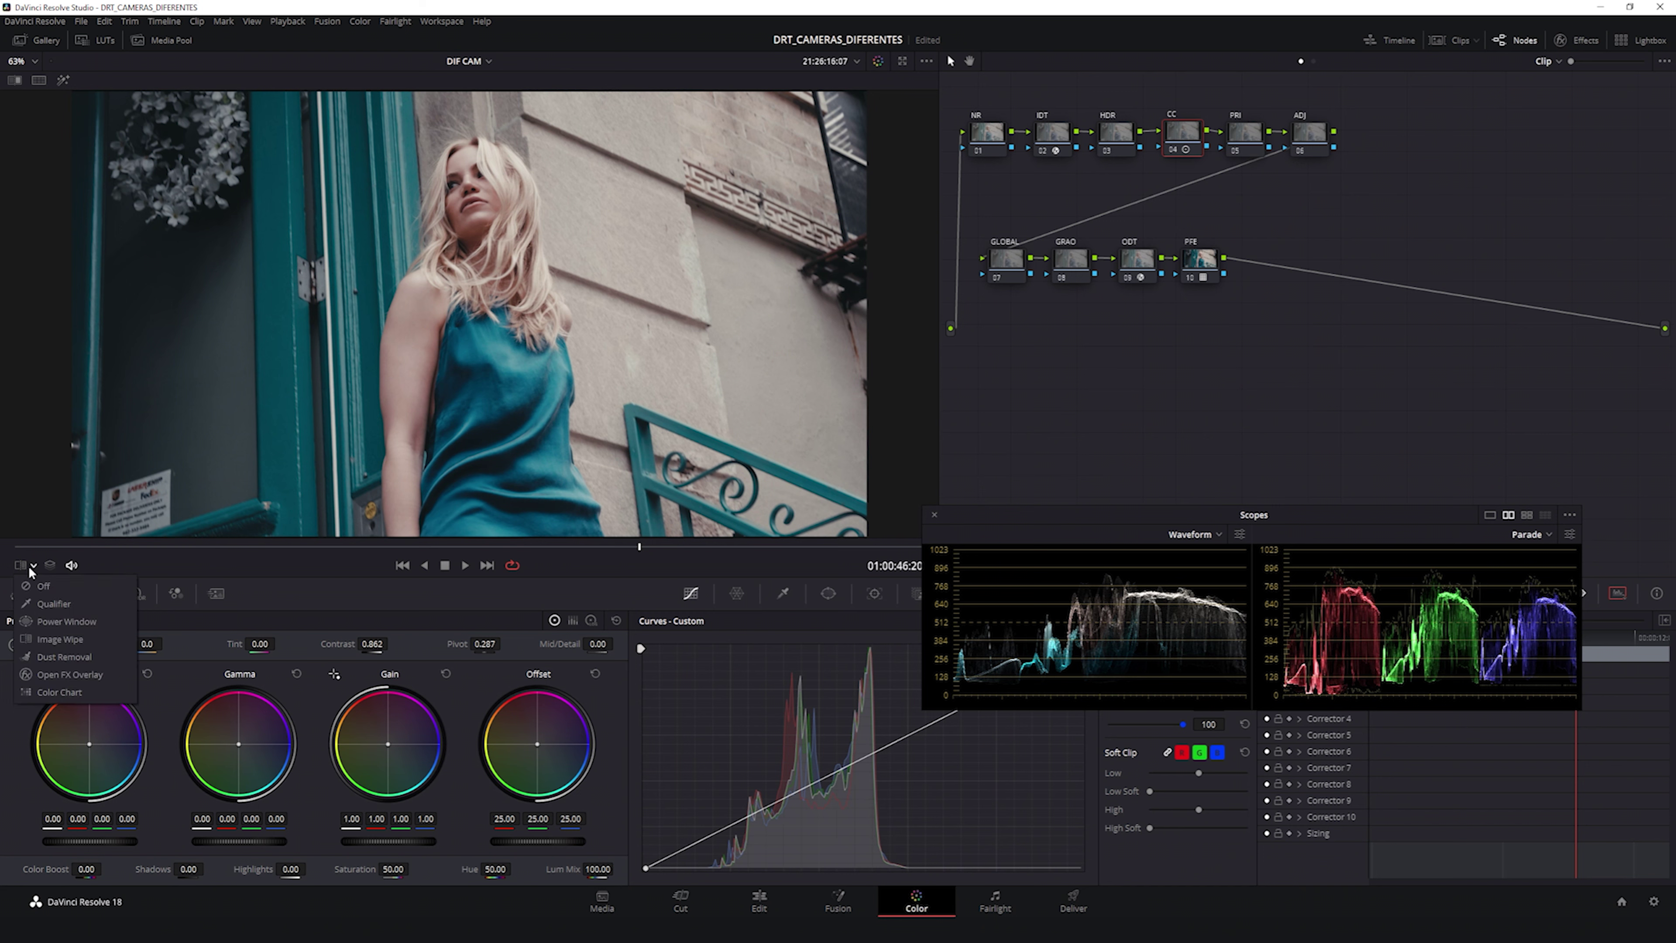
{"action": "left_click", "coordinate": [53, 604]}
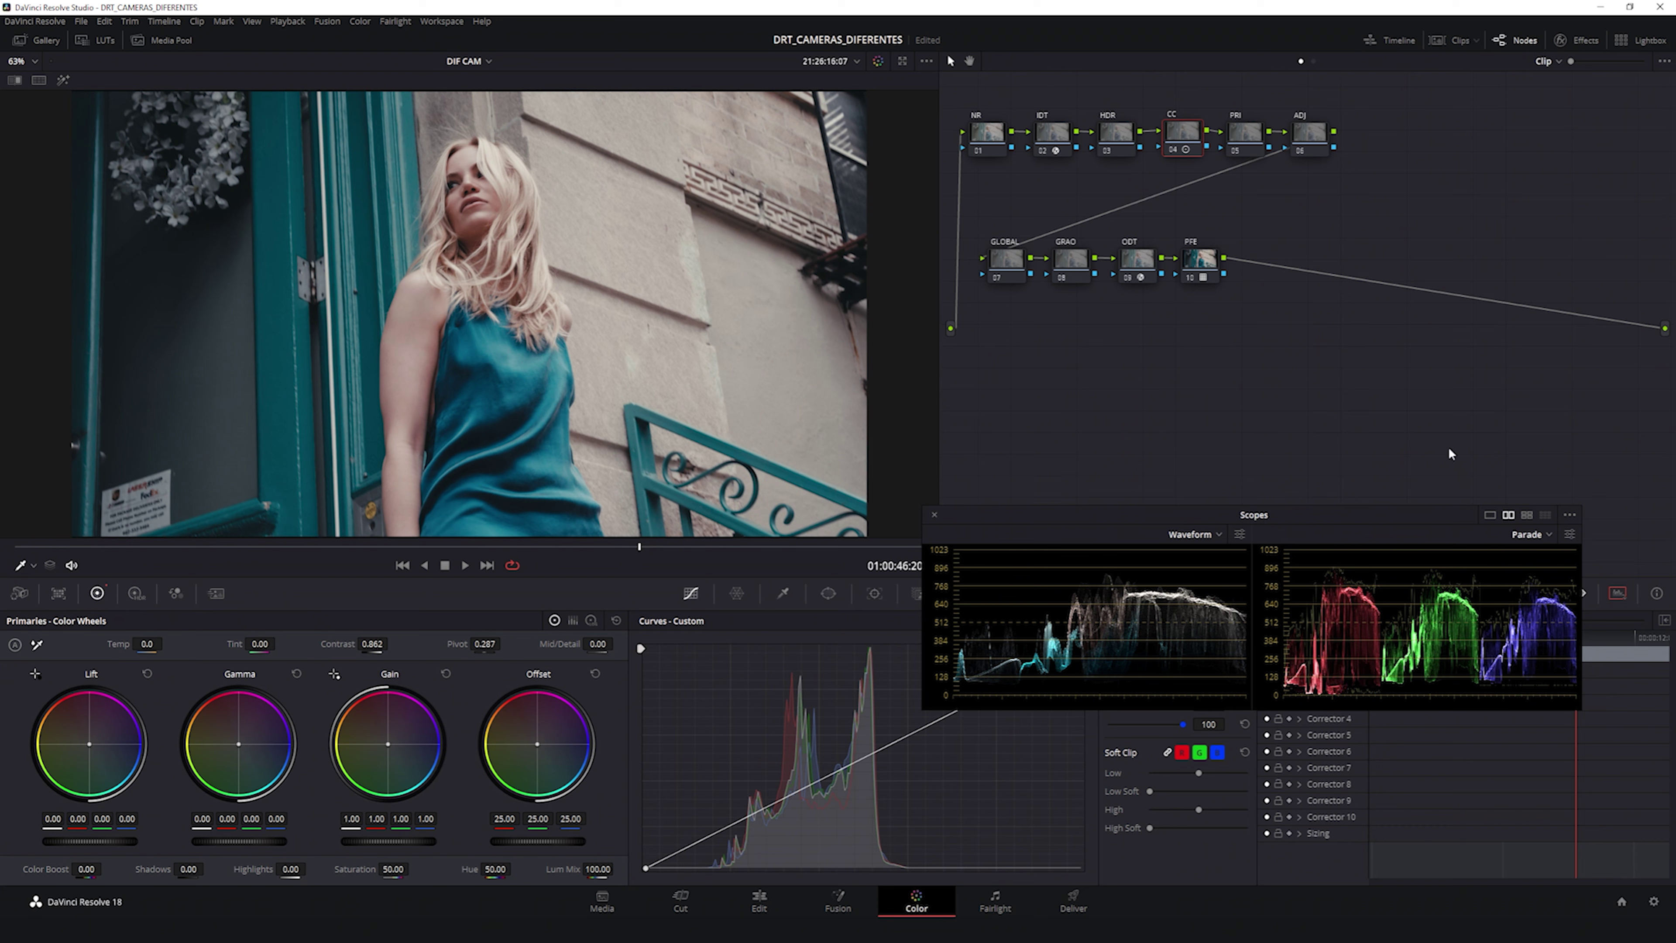
{"action": "left_click", "coordinate": [1570, 517]}
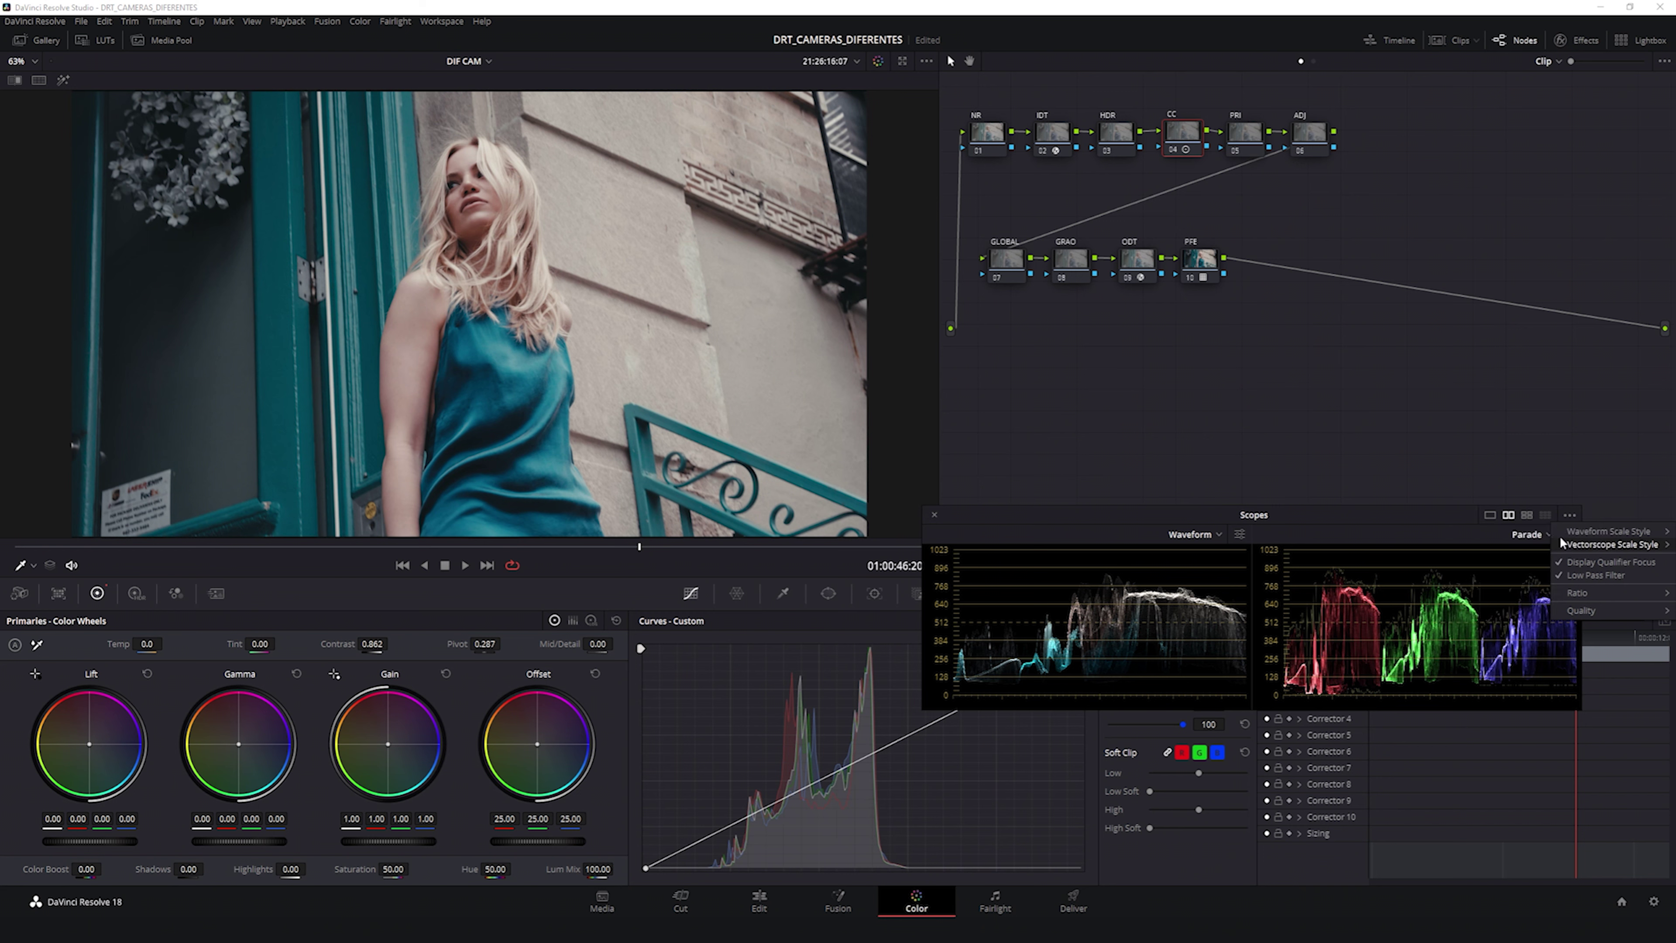
{"action": "left_click", "coordinate": [1394, 525]}
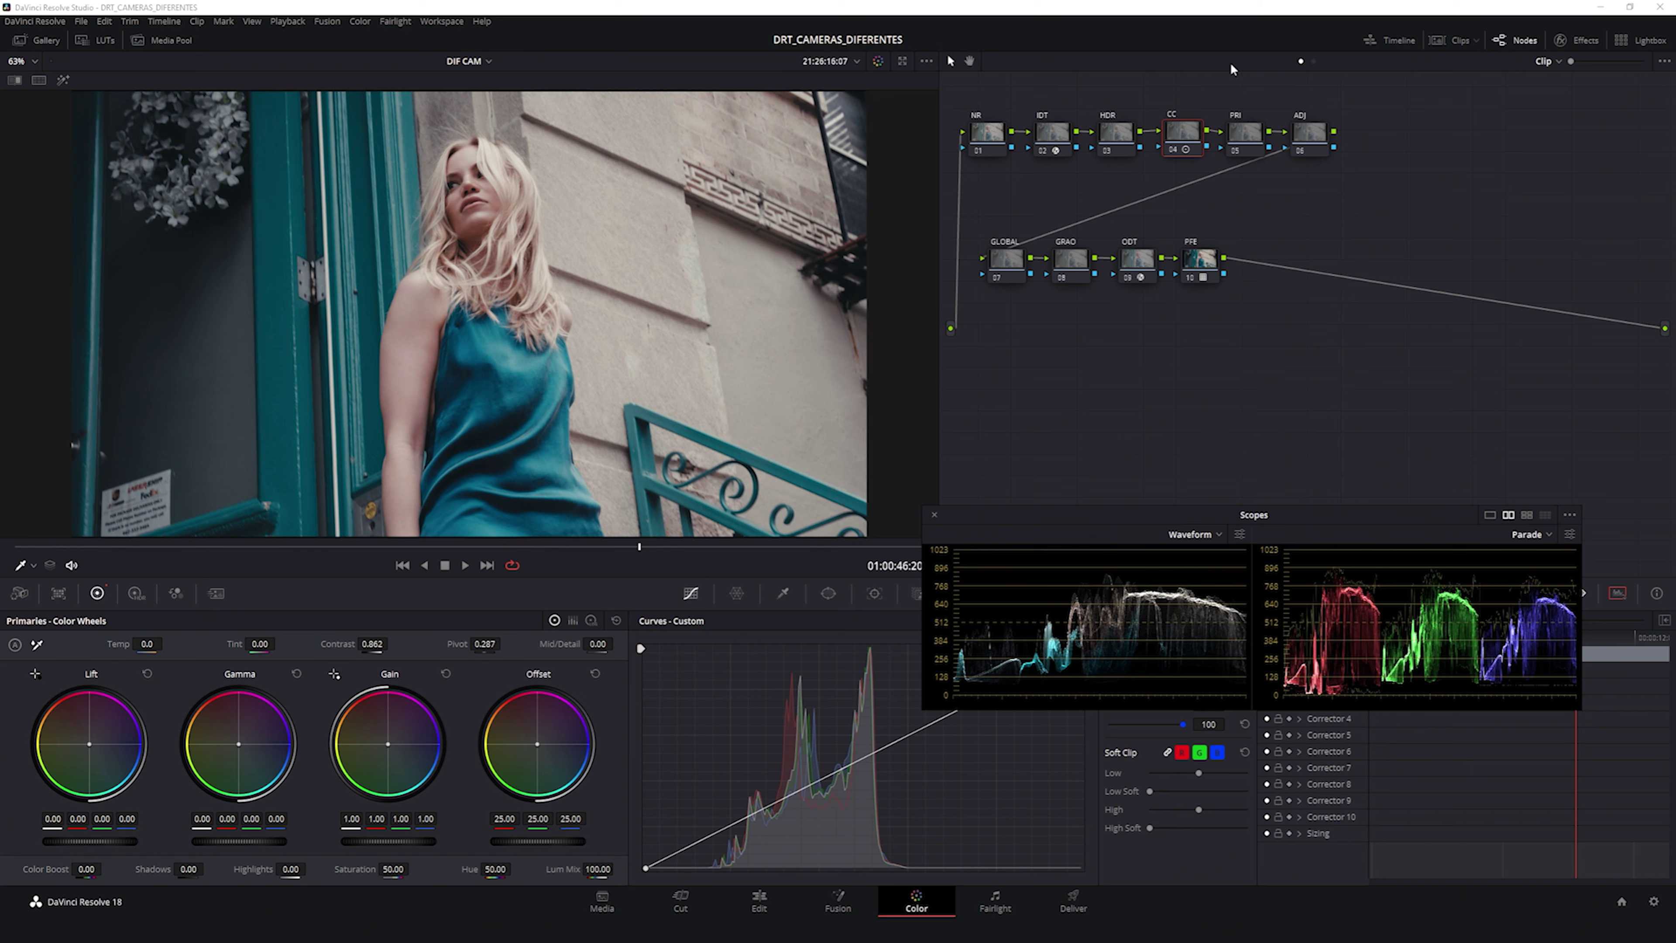
Step: Change the gamut compress type of the IDT node's ACES Transform to the ACES parametric compress option
{"action": "left_click", "coordinate": [1063, 148]}
{"action": "left_click", "coordinate": [1552, 37]}
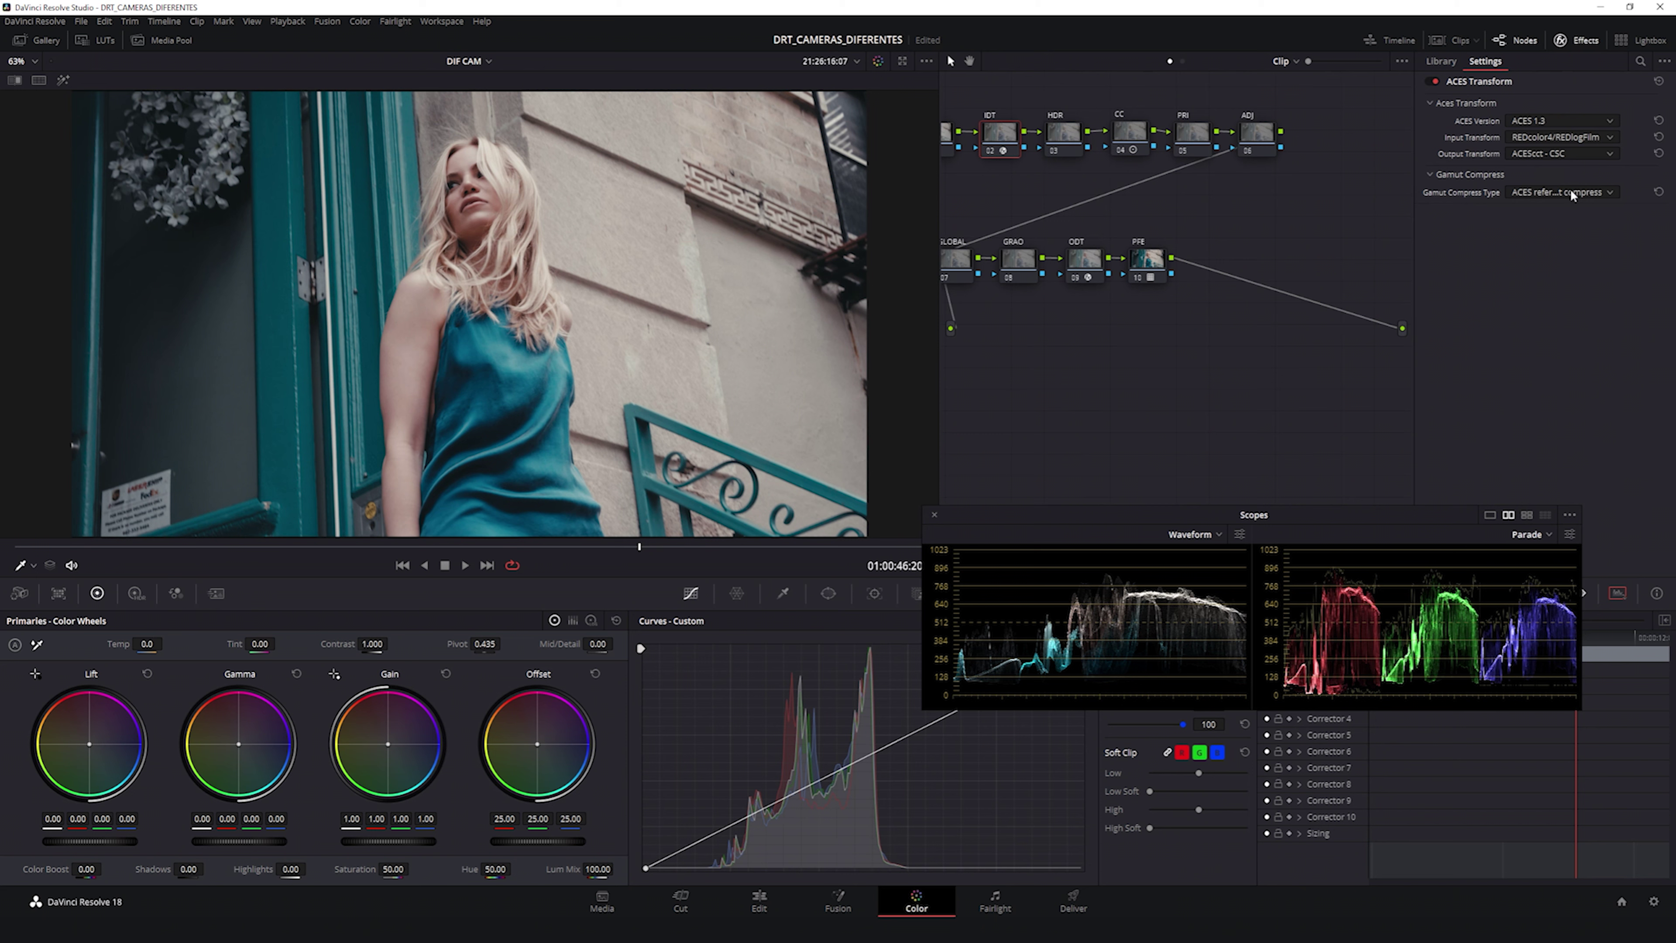
{"action": "left_click", "coordinate": [1539, 190]}
{"action": "left_click", "coordinate": [1583, 242]}
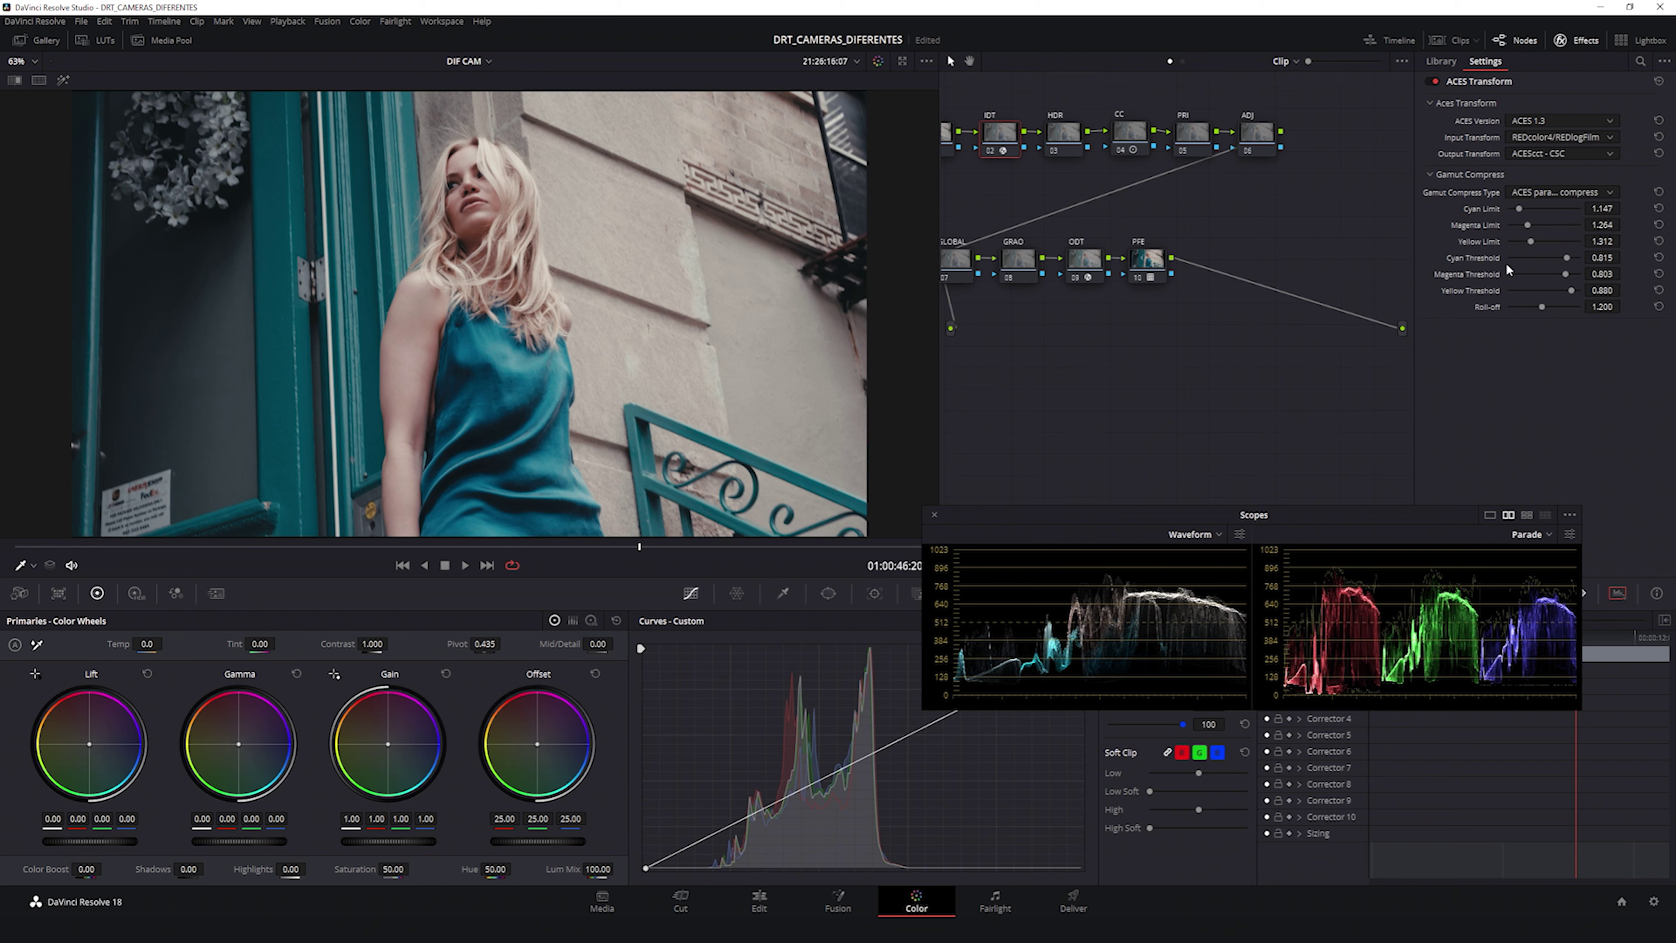
Step: Test the parametric gamut compression's cyan threshold against its default, and set it to 0.000
{"action": "left_click_drag", "start_coordinate": [1566, 257], "coordinate": [1507, 261]}
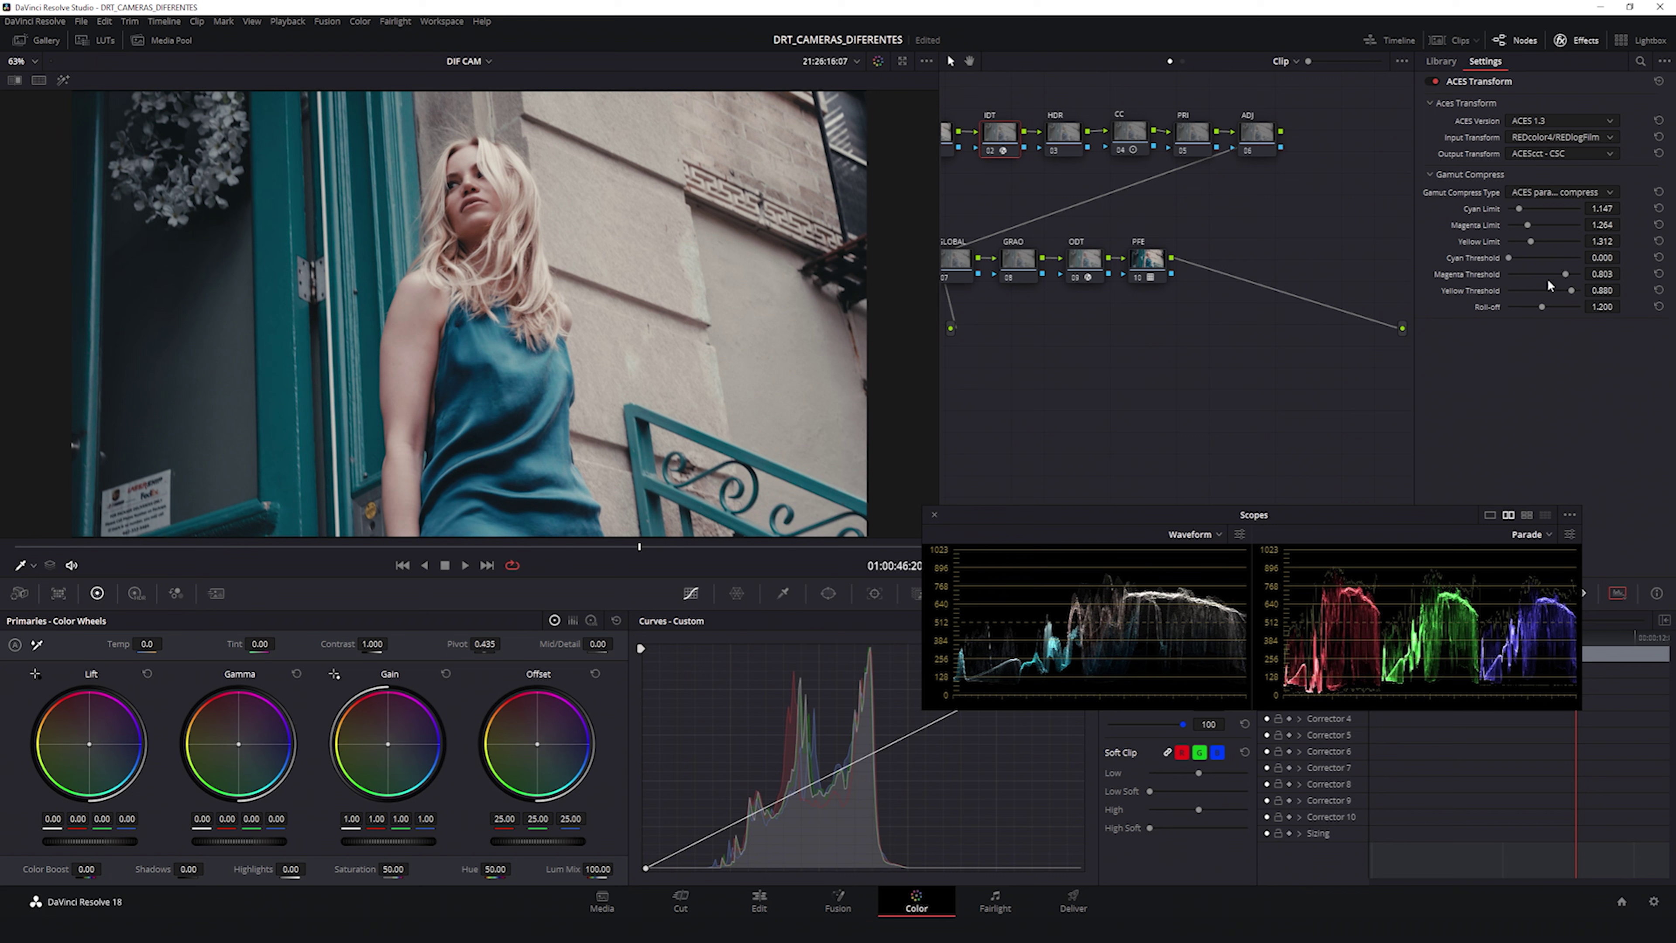
{"action": "left_click", "coordinate": [1657, 257]}
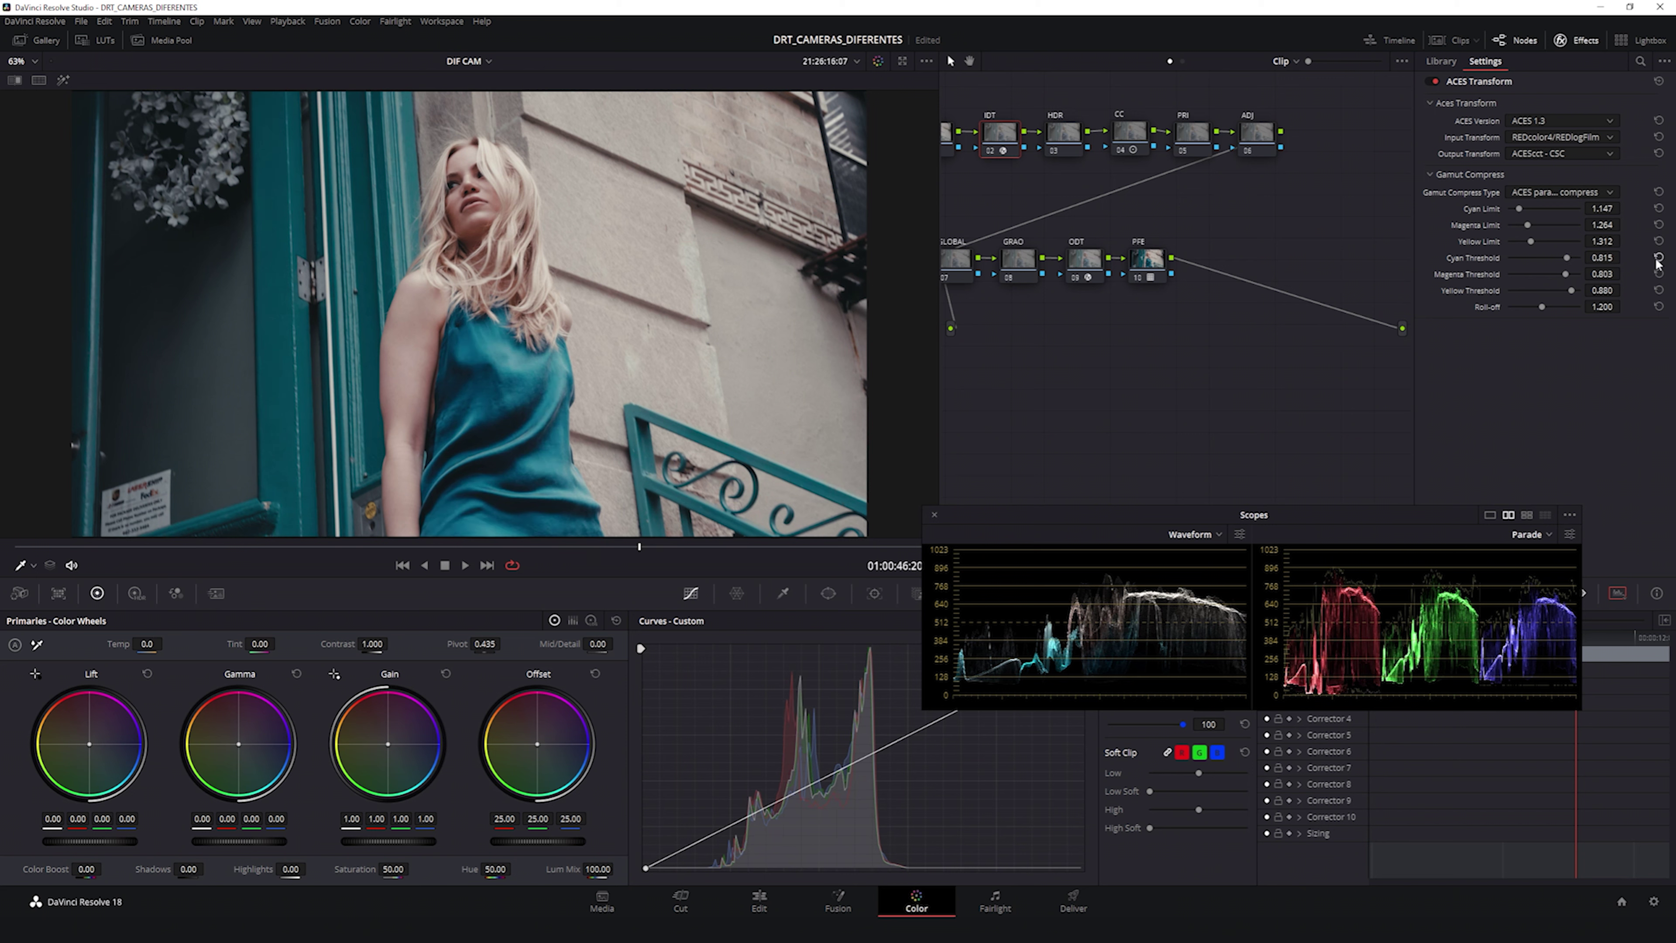
{"action": "left_click_drag", "start_coordinate": [1566, 259], "coordinate": [1480, 259]}
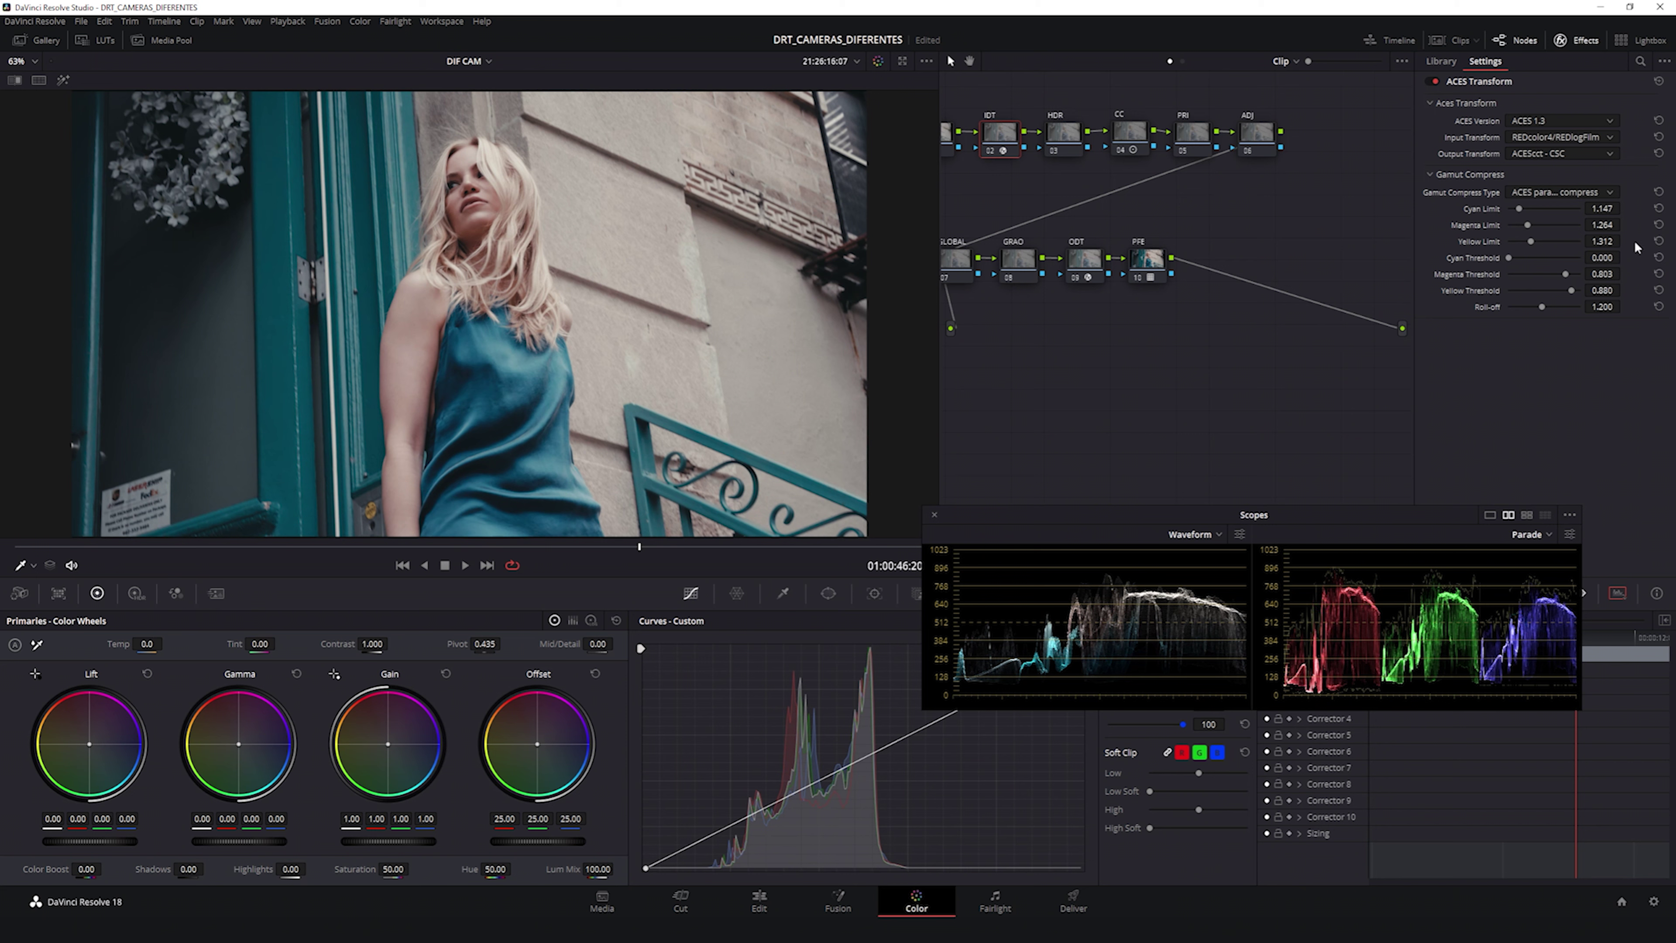
Step: Reset the IDT node's cyan threshold to default, set it back to 0.000, and compare the two states
{"action": "left_click", "coordinate": [1658, 257]}
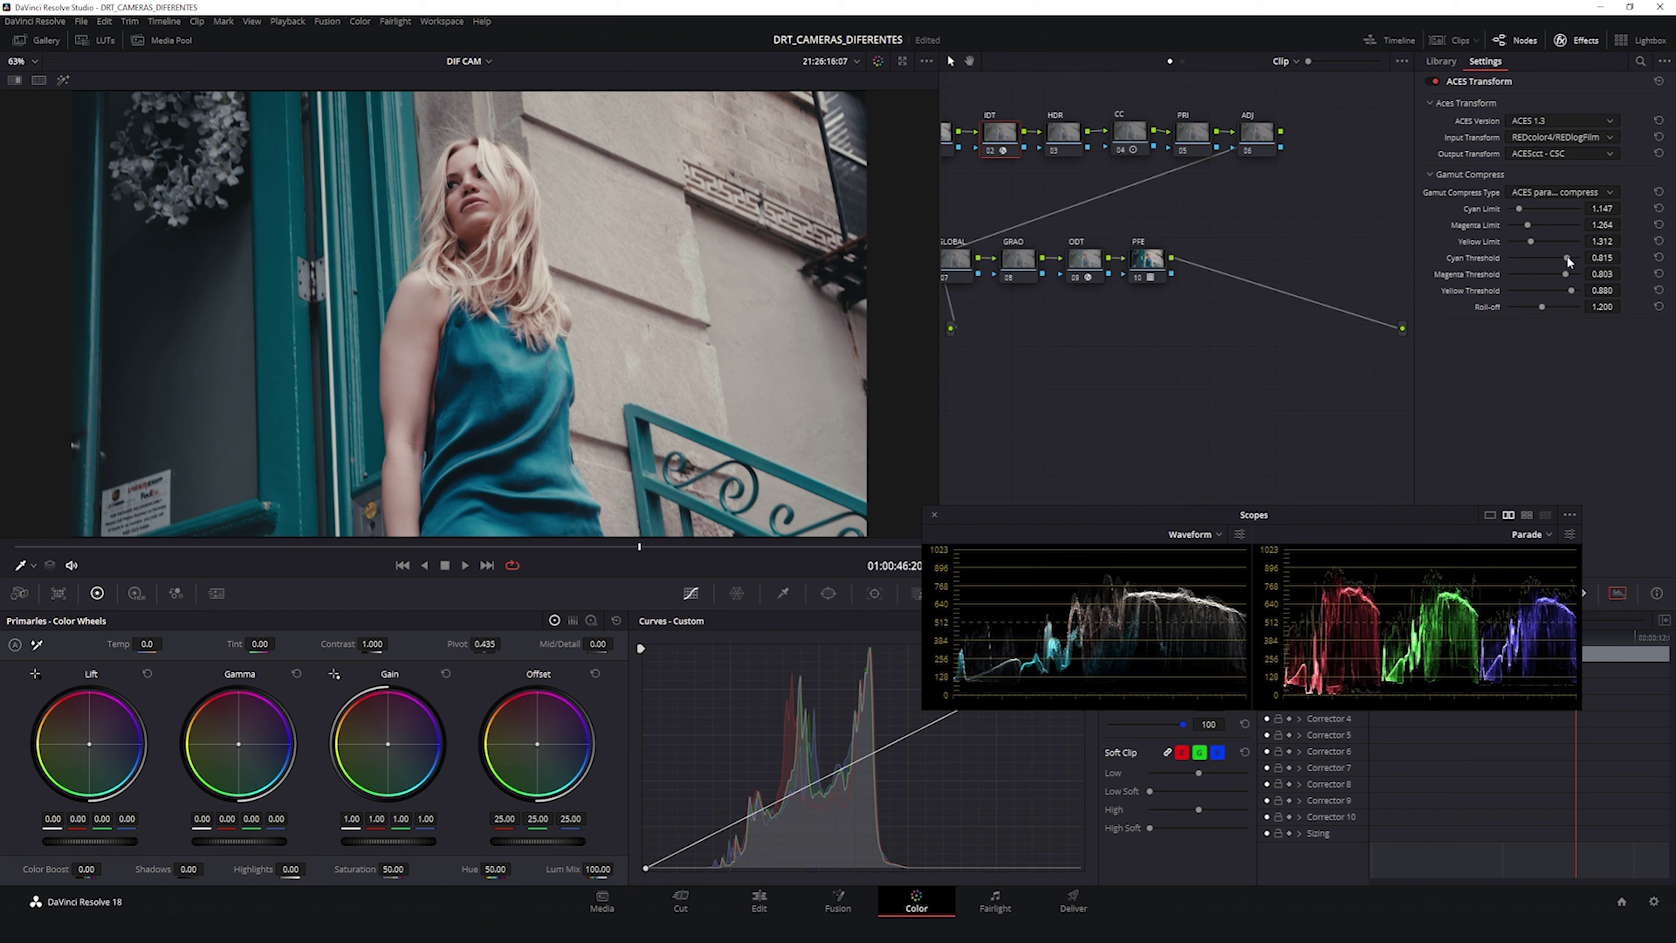
{"action": "left_click_drag", "start_coordinate": [1569, 262], "coordinate": [1480, 257]}
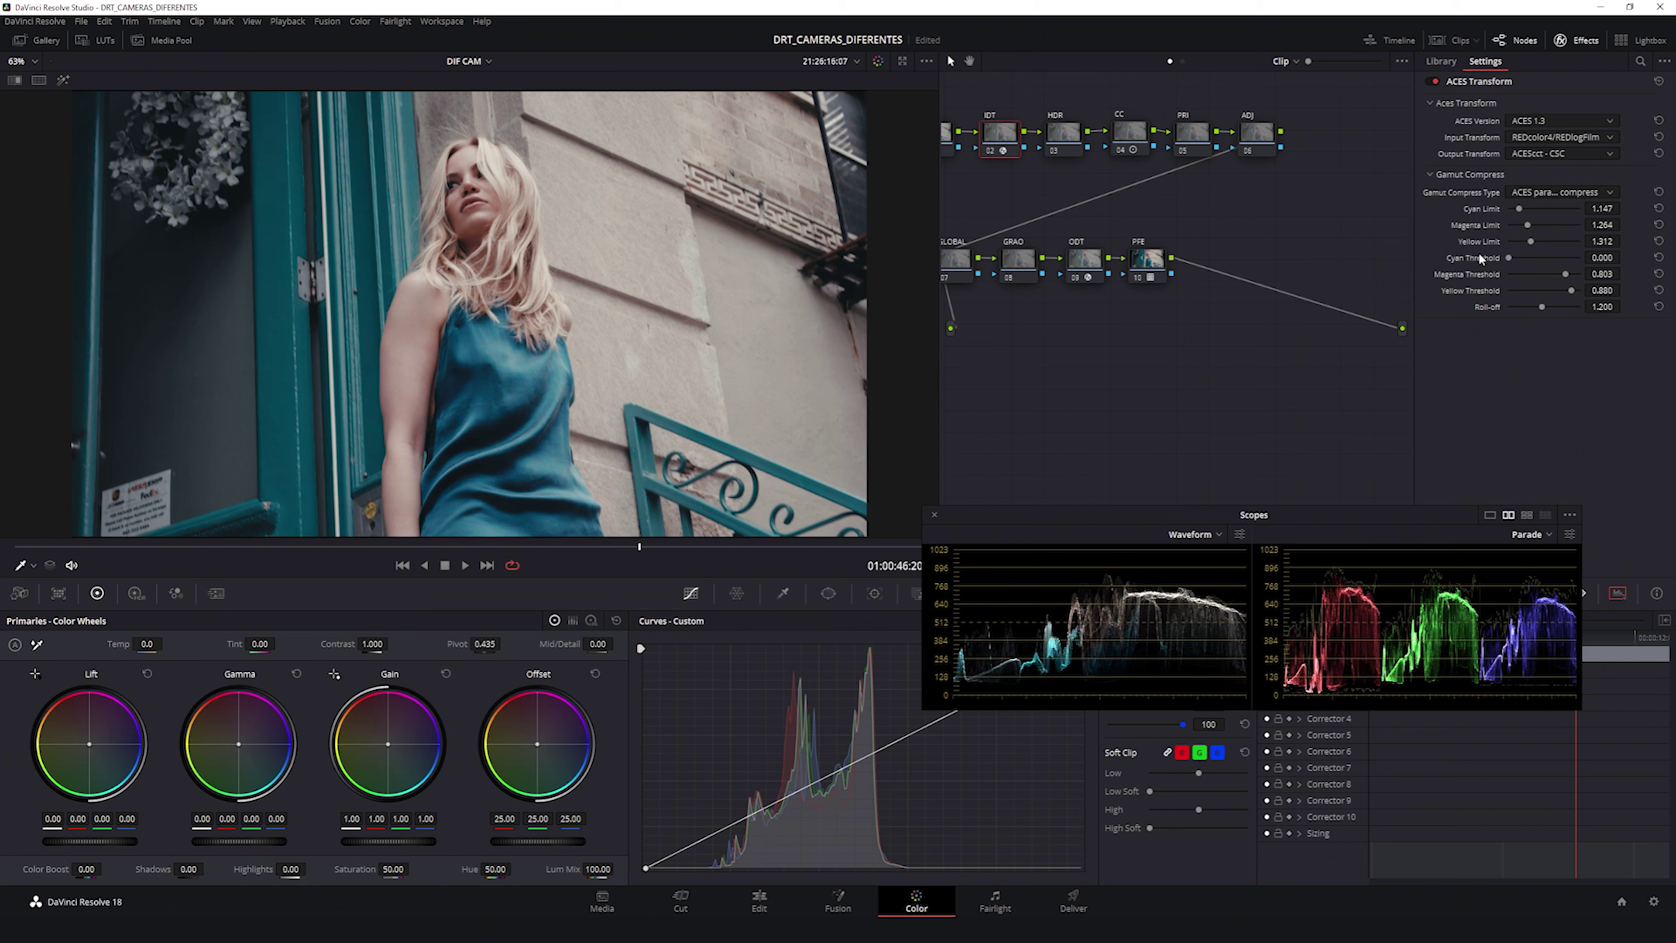
{"action": "key", "text": "ctrl+z"}
{"action": "key", "text": "ctrl+shift+z"}
Step: Test the cyan limit at 2.000 and at a lower value, reset it, and close the effect settings
{"action": "left_click_drag", "start_coordinate": [1519, 209], "coordinate": [1613, 210]}
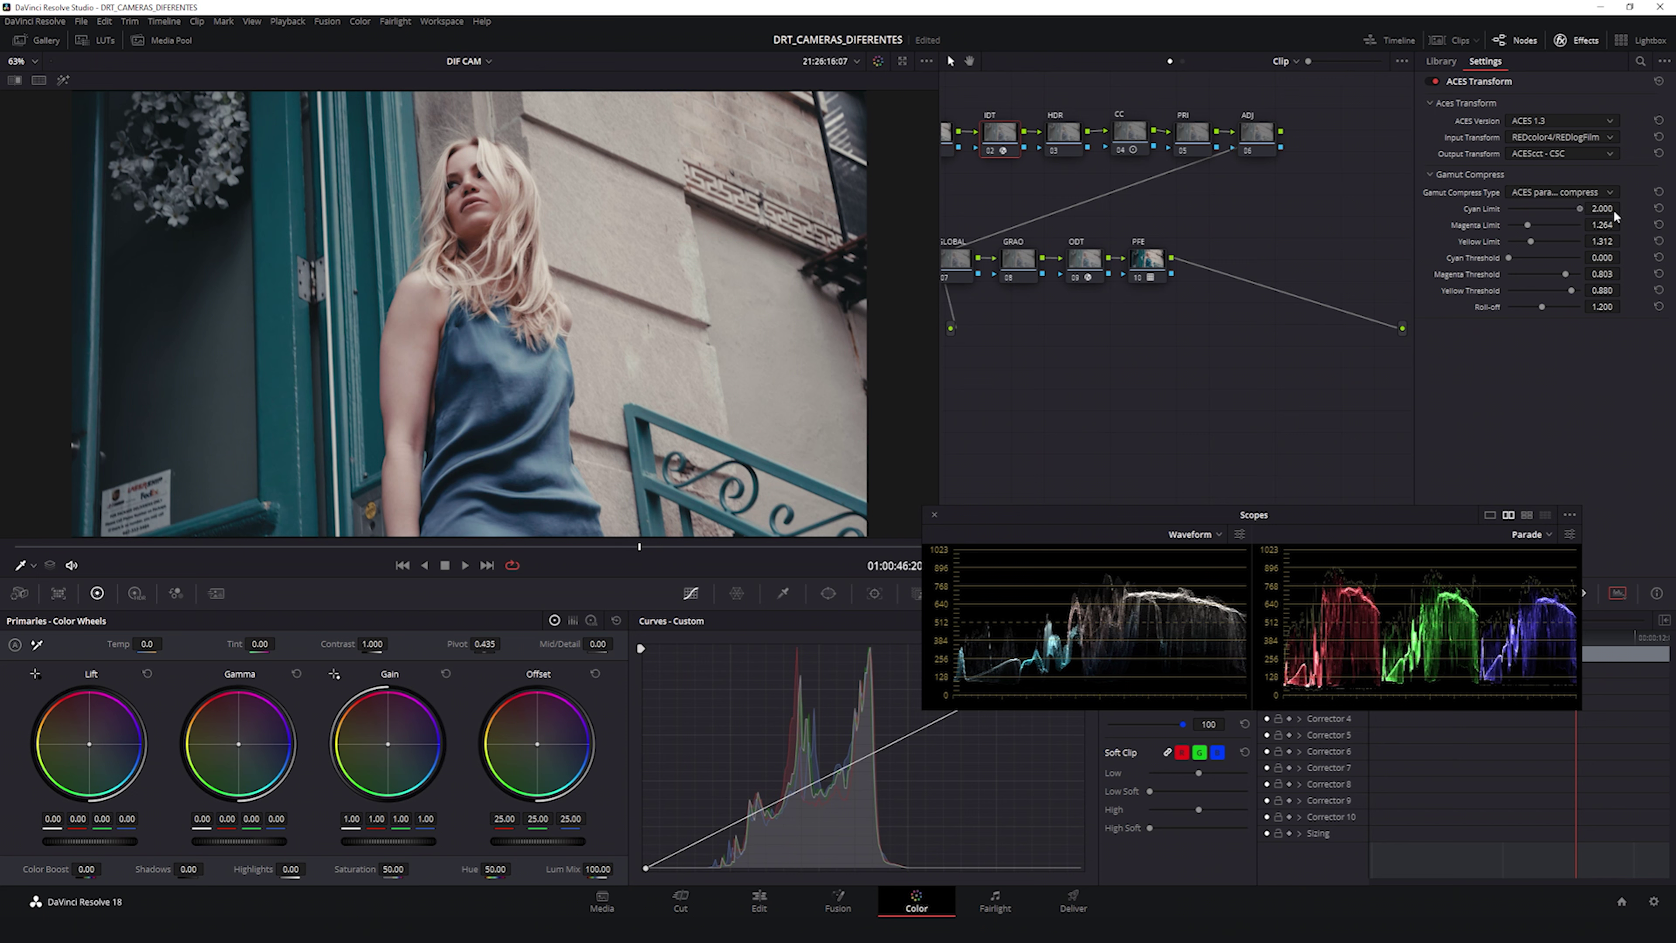
{"action": "left_click_drag", "start_coordinate": [1582, 210], "coordinate": [1544, 211]}
{"action": "left_click", "coordinate": [1658, 209]}
{"action": "left_click", "coordinate": [1572, 40]}
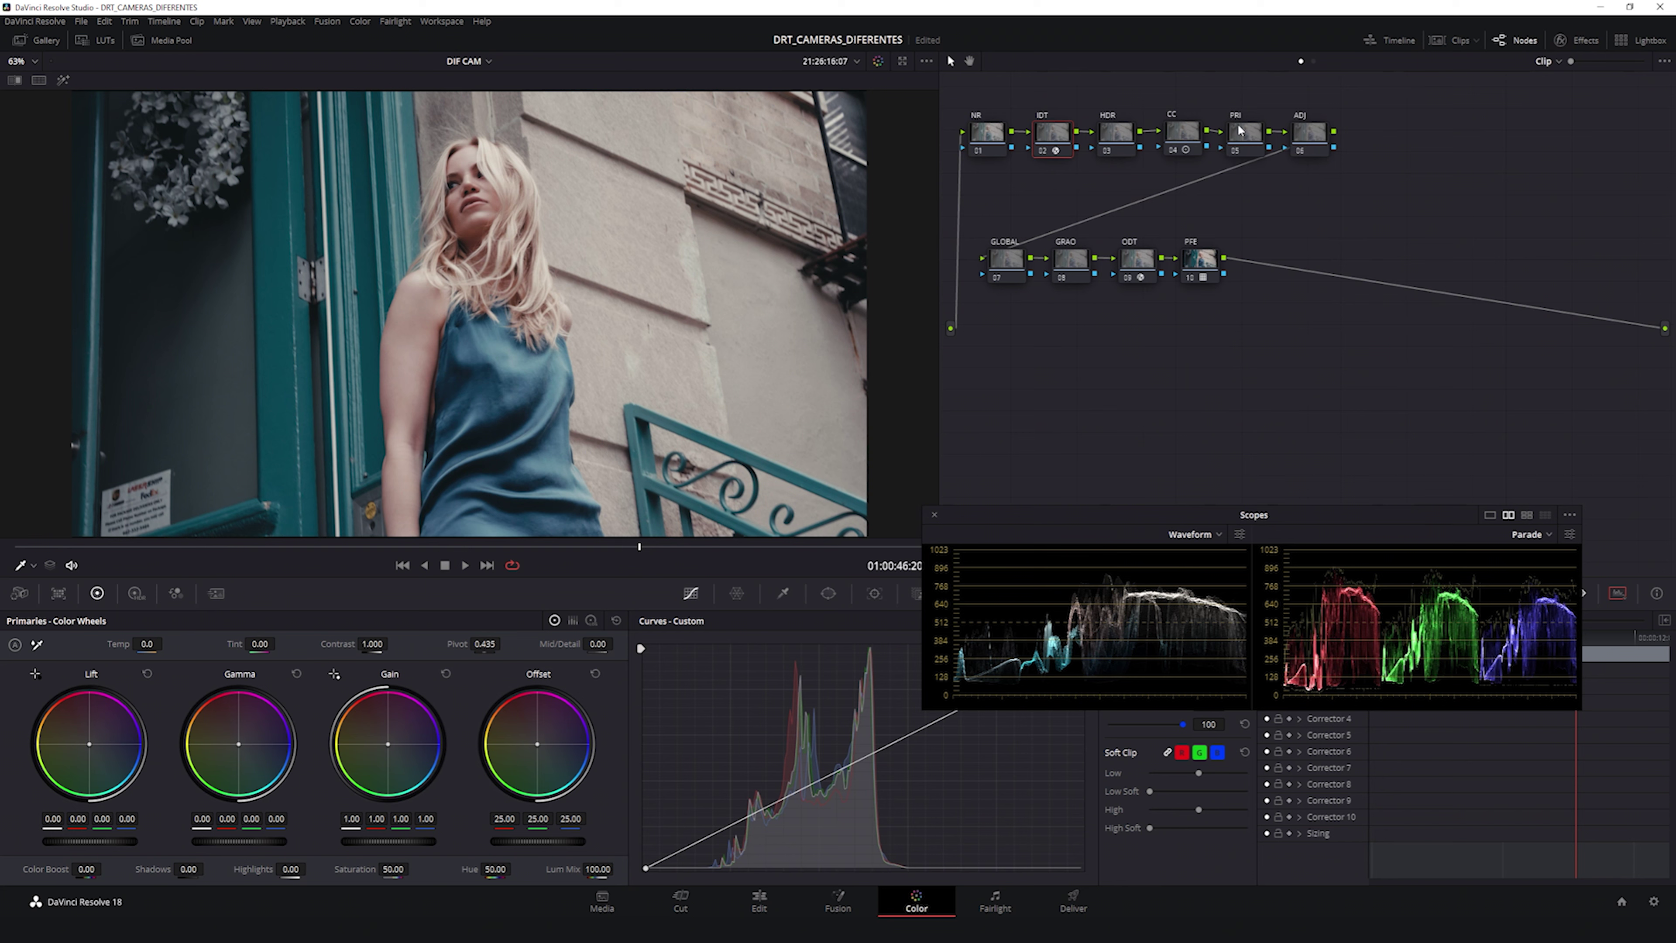
Step: Check the printer light hotkeys option and use printer lights on the CC node to lower the offset to 24.75 green and 24.25 blue
{"action": "left_click", "coordinate": [1185, 122]}
{"action": "left_click", "coordinate": [360, 21]}
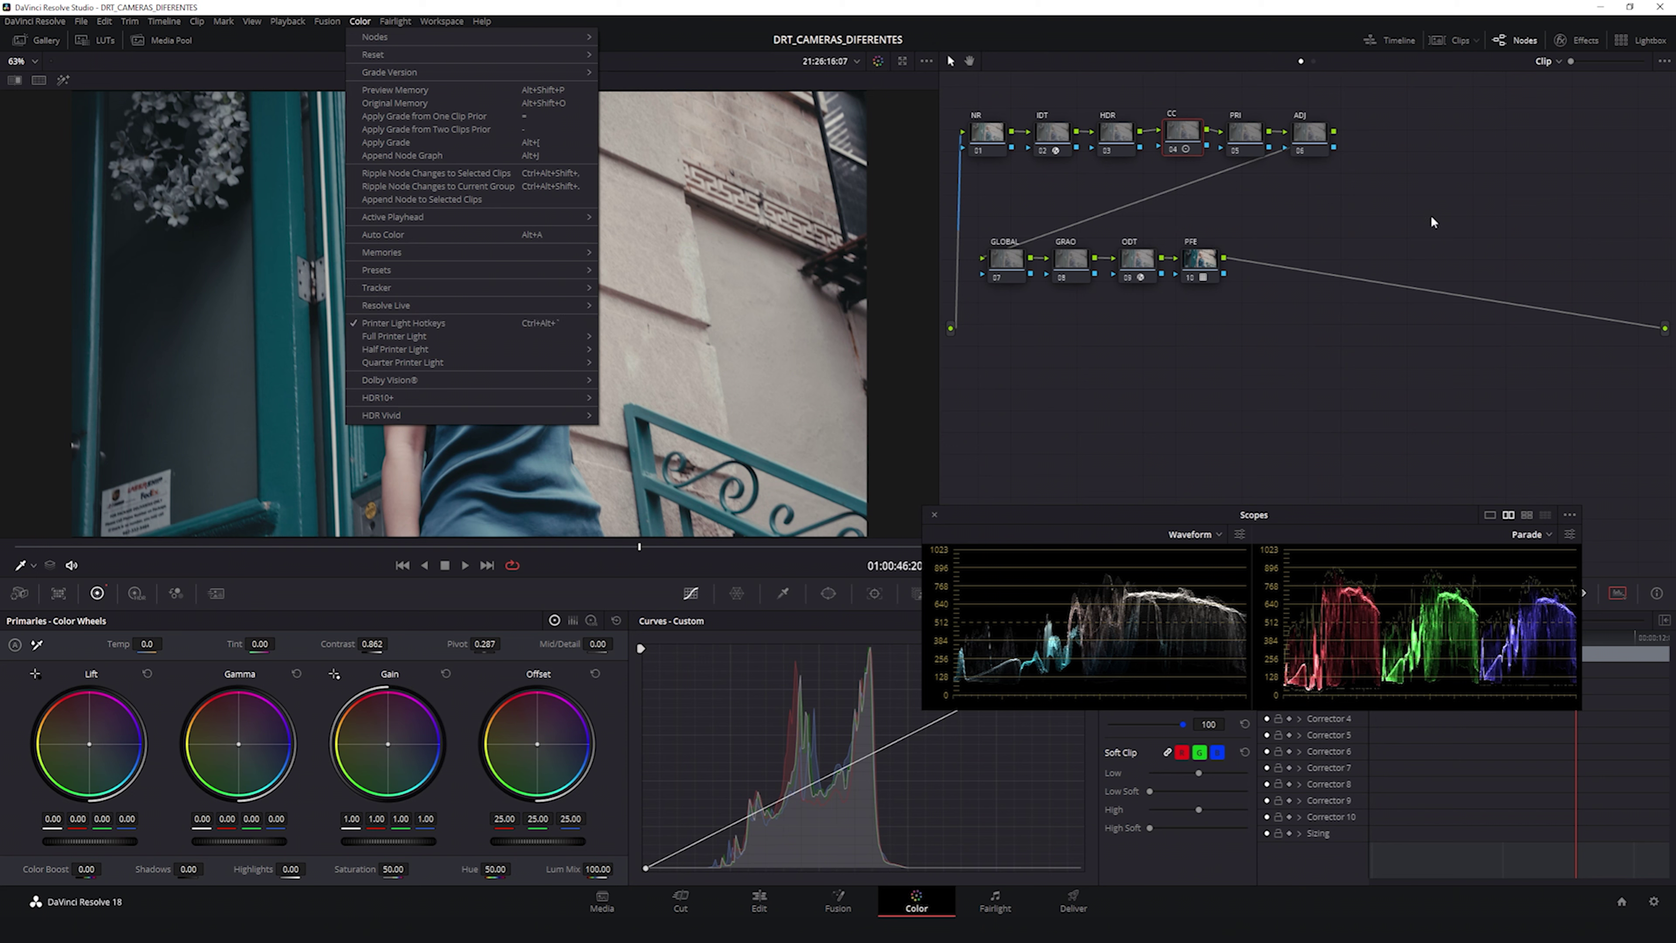
{"action": "left_click", "coordinate": [1188, 135]}
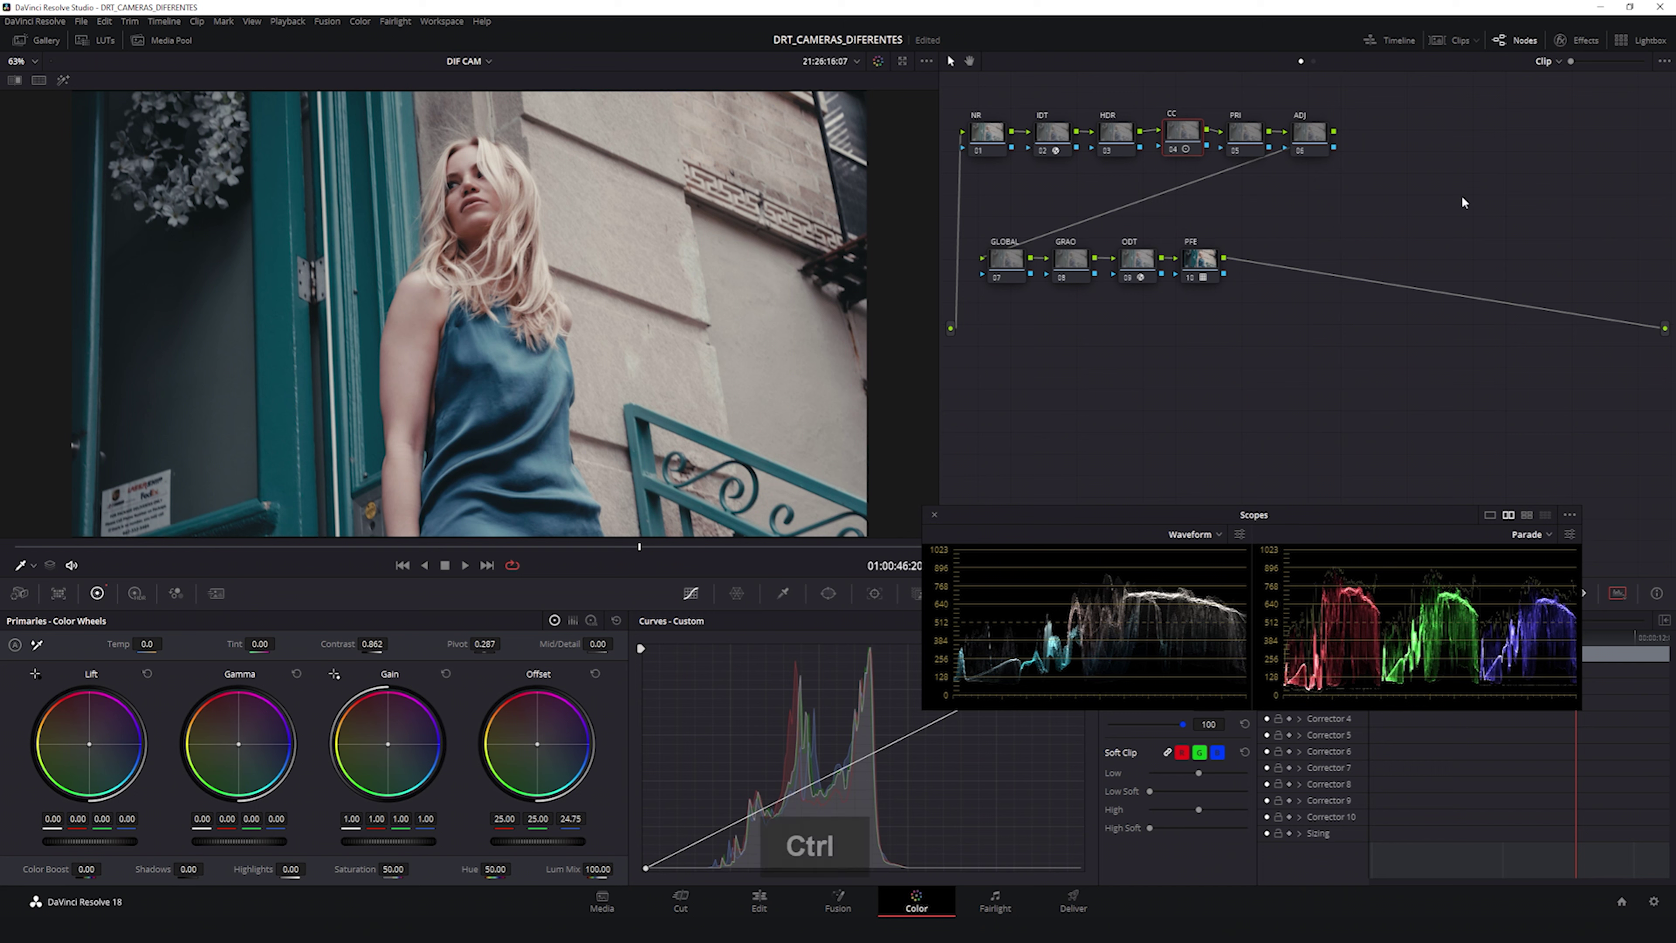
{"action": "key", "text": "ctrl+6"}
{"action": "key", "text": "ctrl+6"}
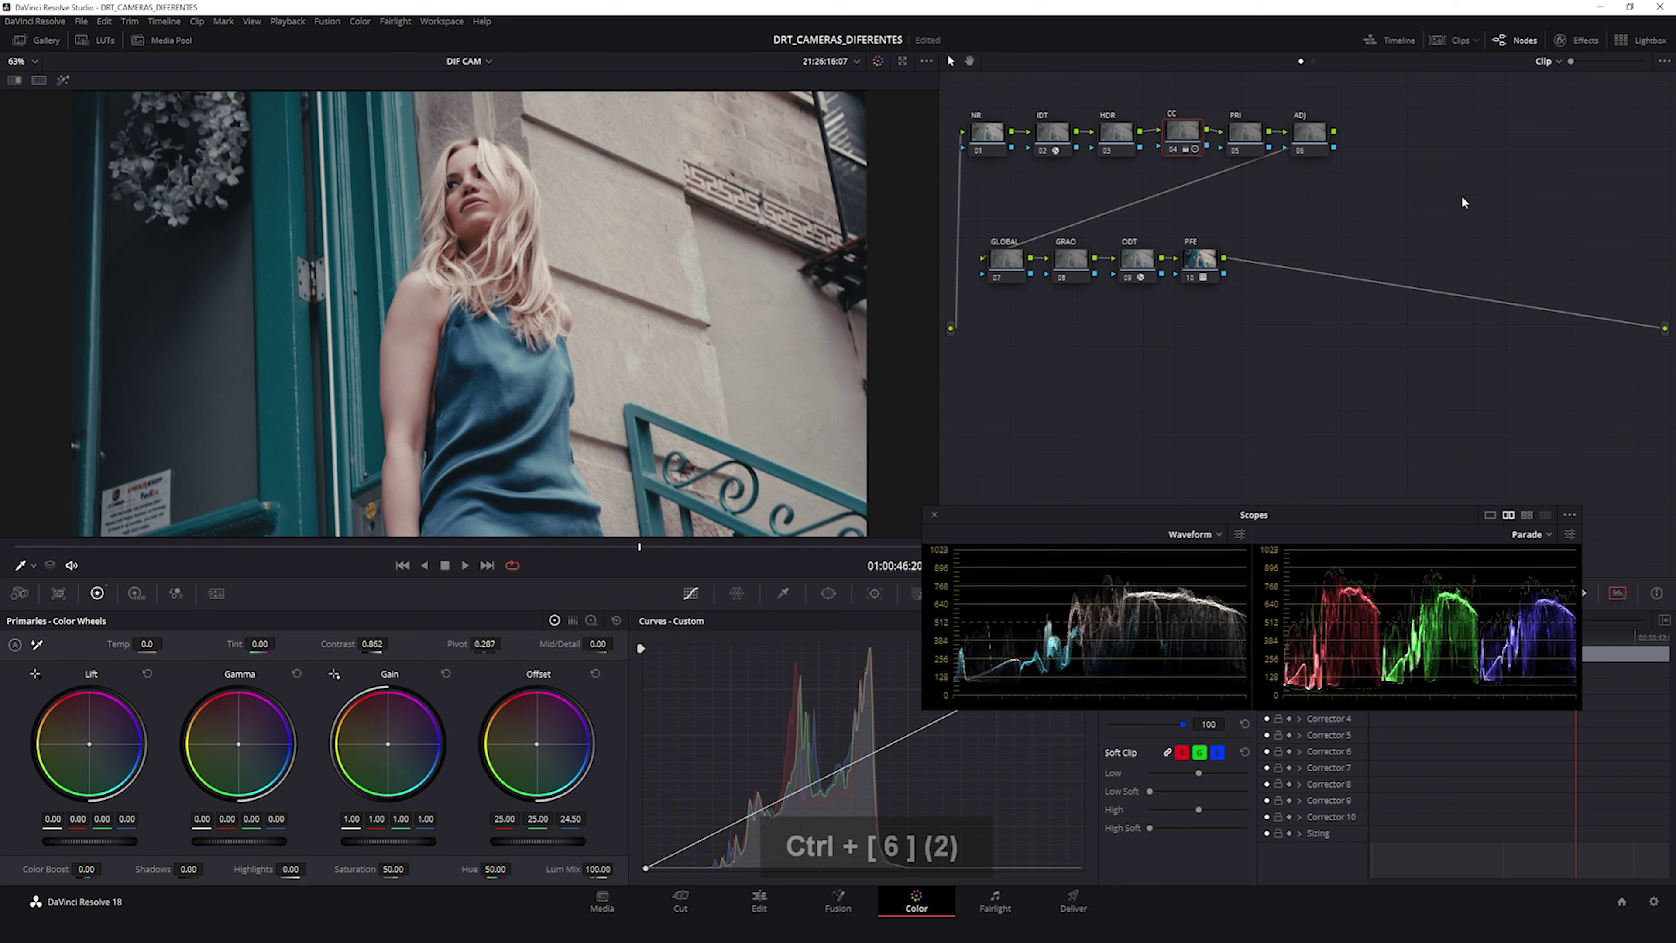
{"action": "key", "text": "ctrl+minus"}
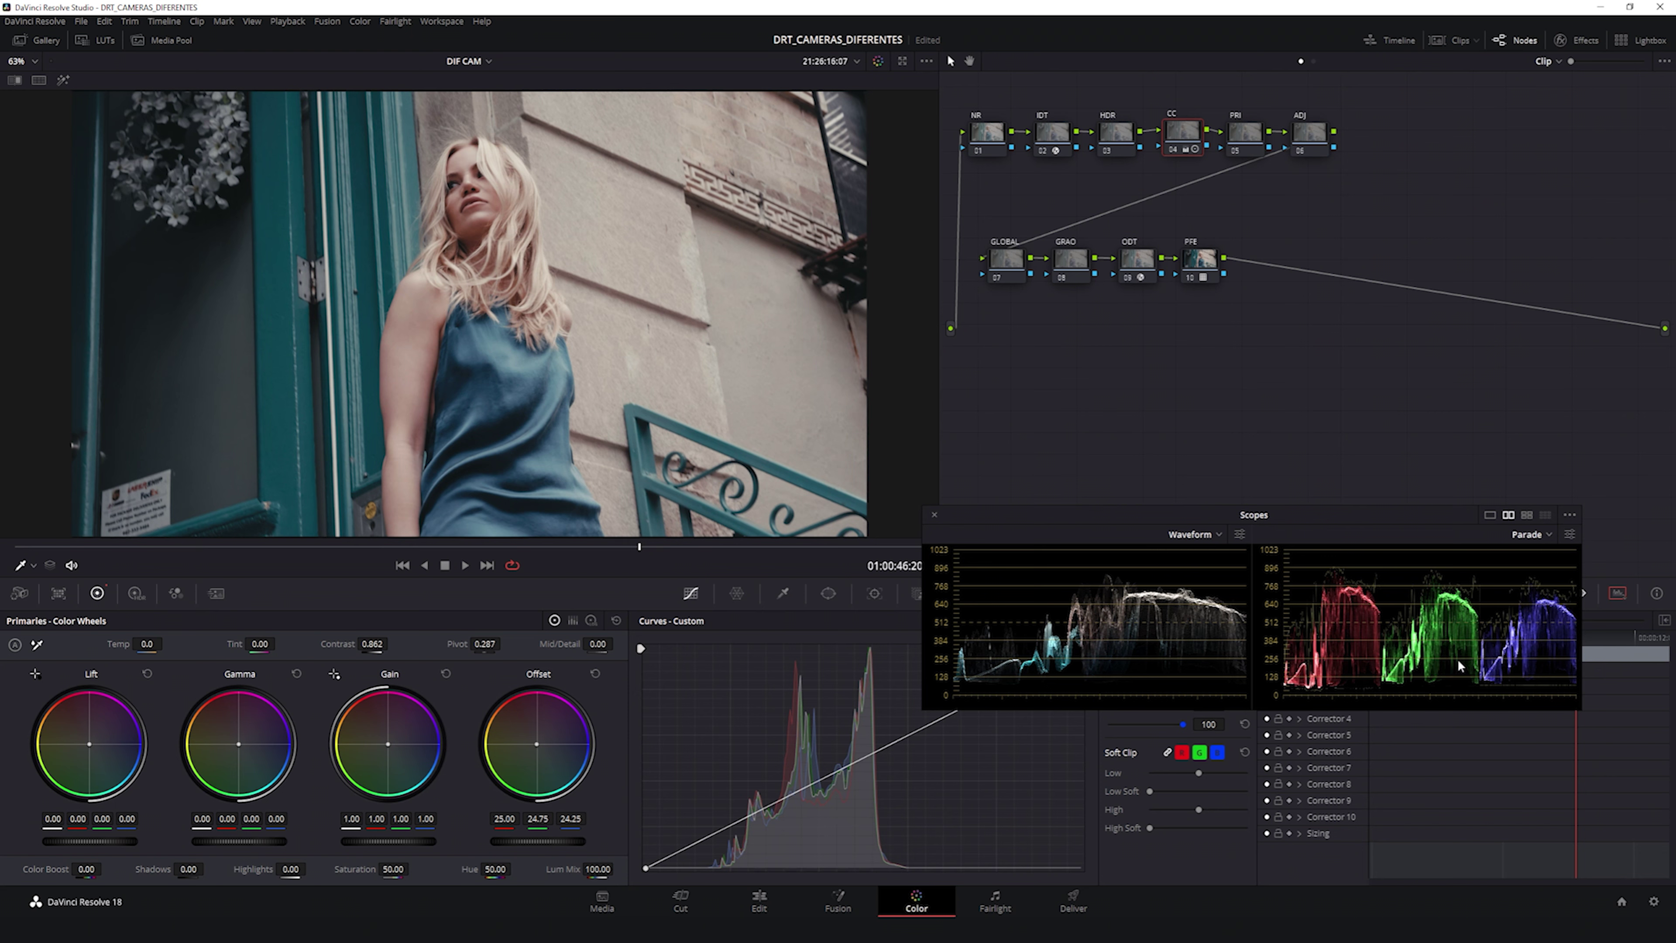
Step: Compare the image with the CC node repeatedly turned off and on
{"action": "key", "text": "ctrl+d"}
{"action": "key", "text": "ctrl+d"}
{"action": "key", "text": "ctrl+d"}
{"action": "key", "text": "ctrl+d"}
{"action": "key", "text": "ctrl+d"}
{"action": "key", "text": "ctrl+d"}
{"action": "key", "text": "ctrl+d"}
{"action": "key", "text": "ctrl+d"}
{"action": "key", "text": "ctrl+d"}
{"action": "key", "text": "ctrl+d"}
{"action": "key", "text": "ctrl+d"}
{"action": "key", "text": "ctrl+d"}
{"action": "key", "text": "ctrl+d"}
{"action": "key", "text": "ctrl+d"}
Step: Beside the street reference, grade the PRI node with lift RGB -0.02, 0.02, 0.01 and gain RGB 1.04, 0.97, 0.94
{"action": "left_click", "coordinate": [39, 79]}
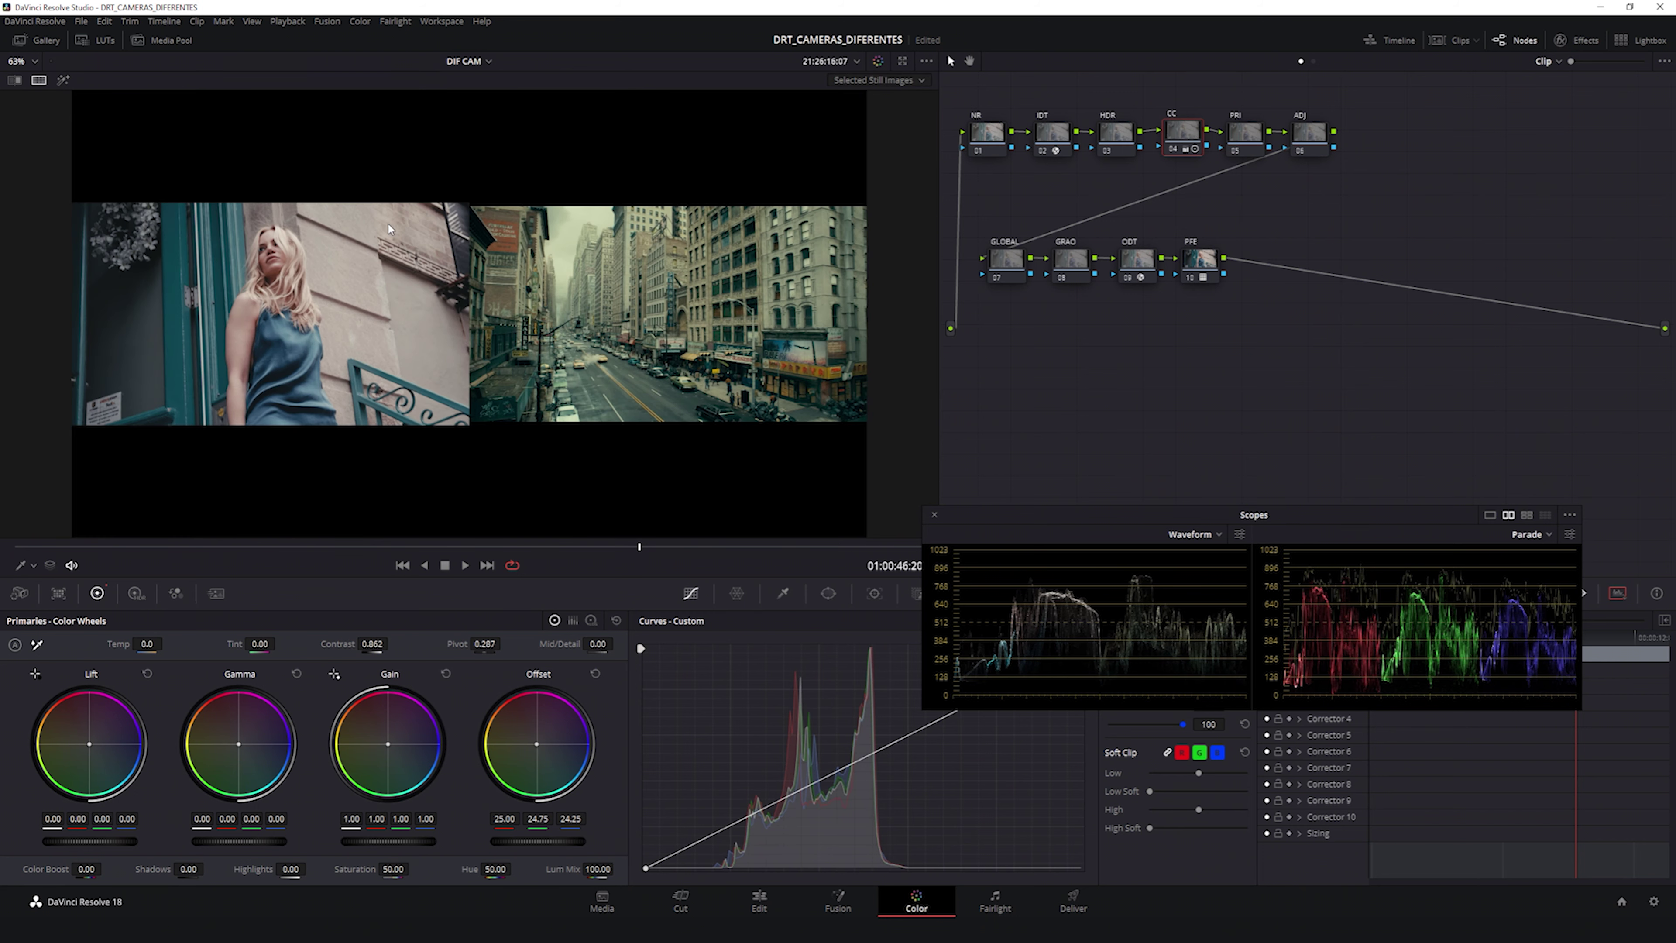
{"action": "left_click", "coordinate": [1250, 140]}
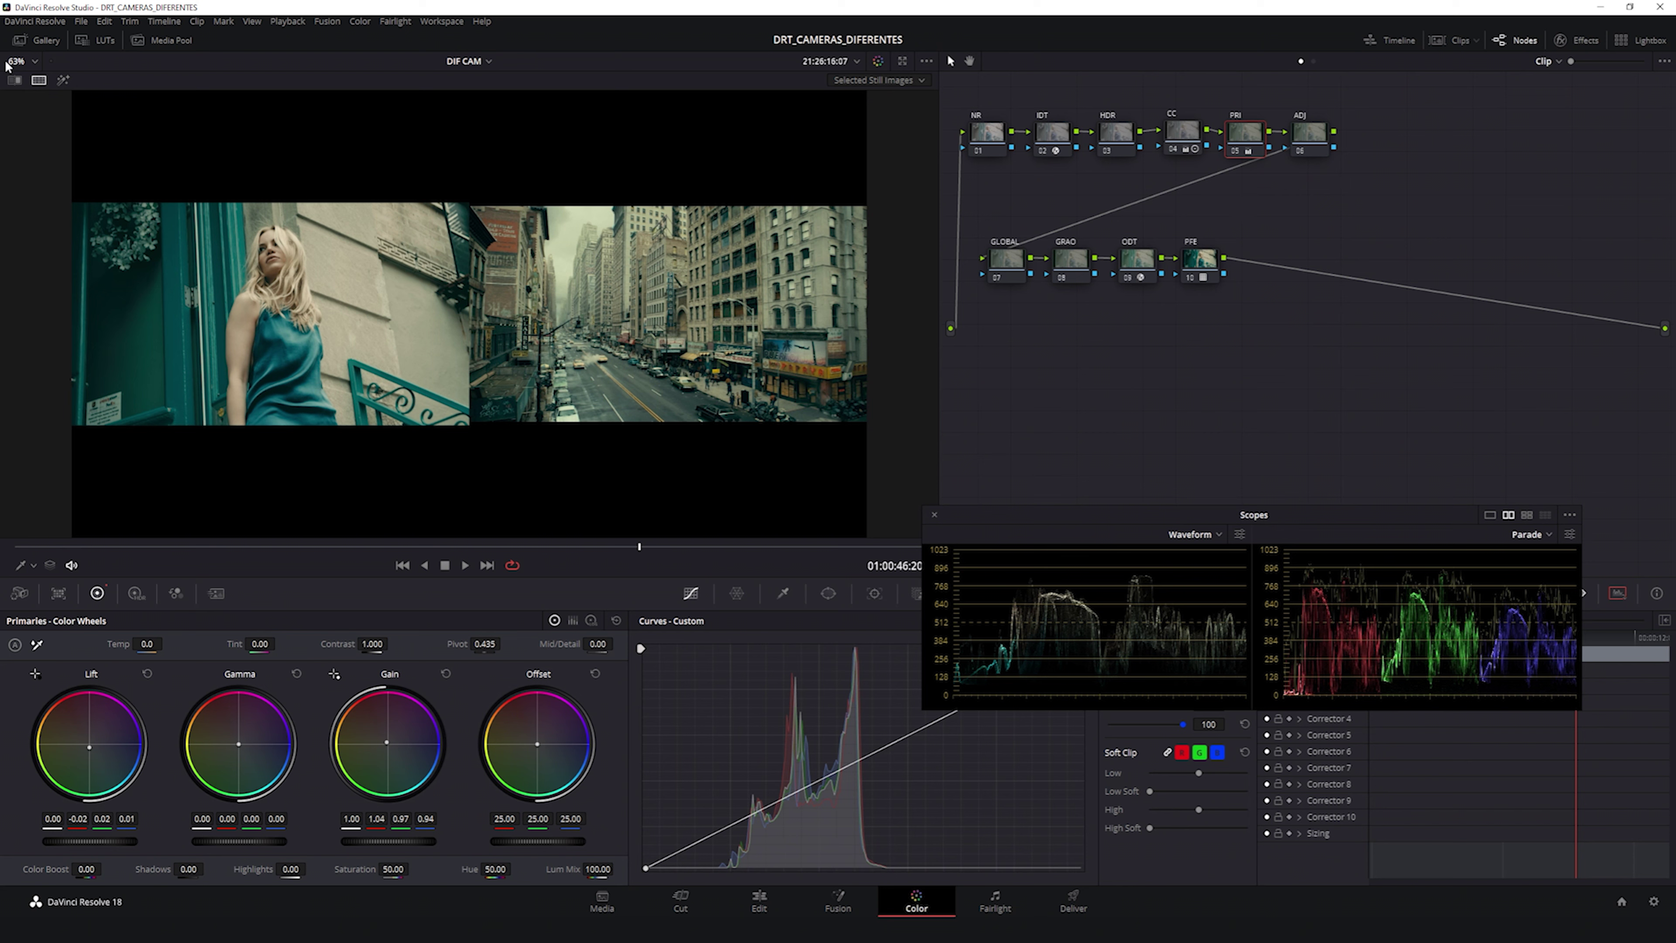
Step: Compare the PRI-graded frame with the street reference still, using the full frame, the image wipe and the split screen
{"action": "left_click", "coordinate": [39, 81]}
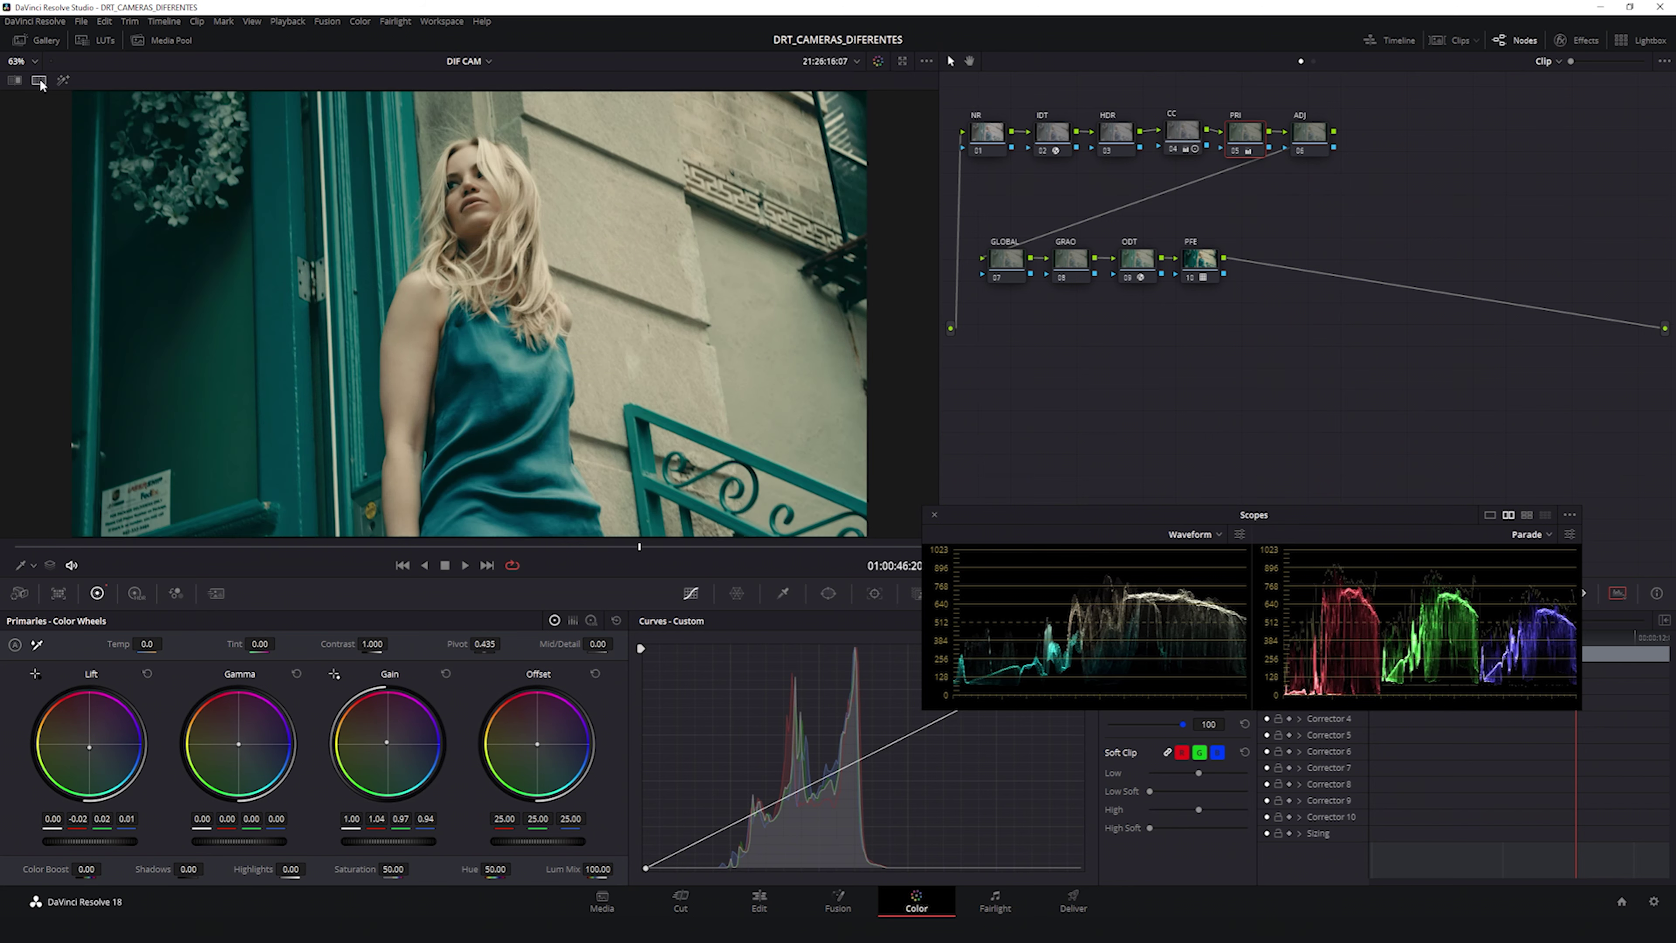
{"action": "left_click", "coordinate": [16, 81]}
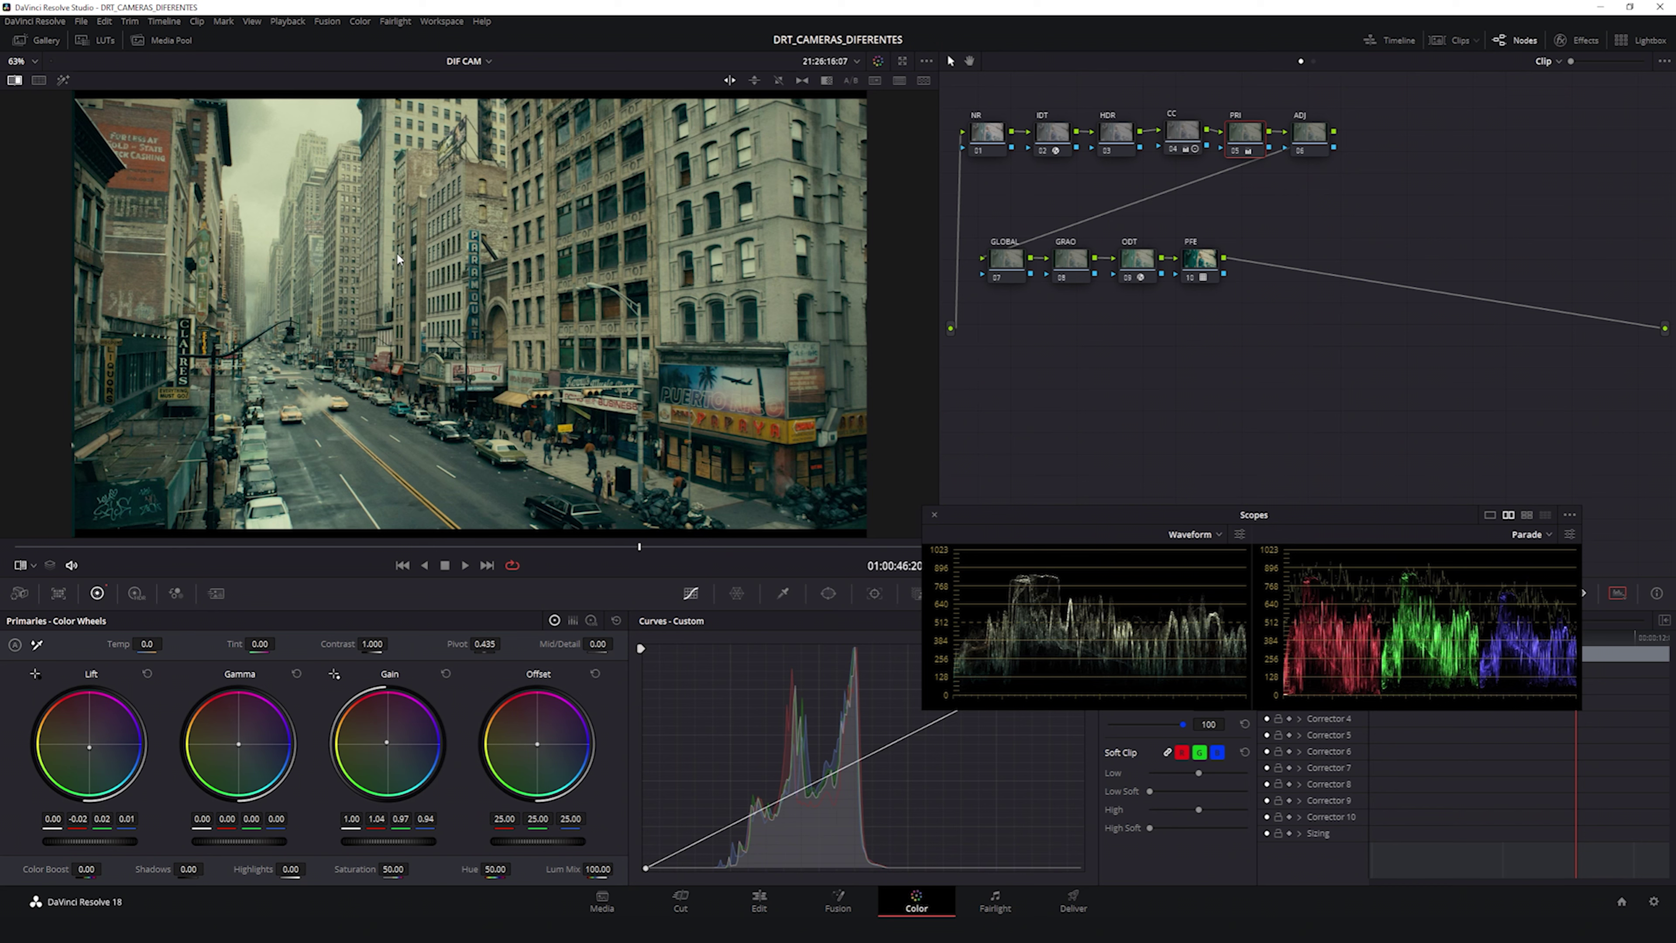
{"action": "left_click_drag", "start_coordinate": [231, 294], "coordinate": [691, 309]}
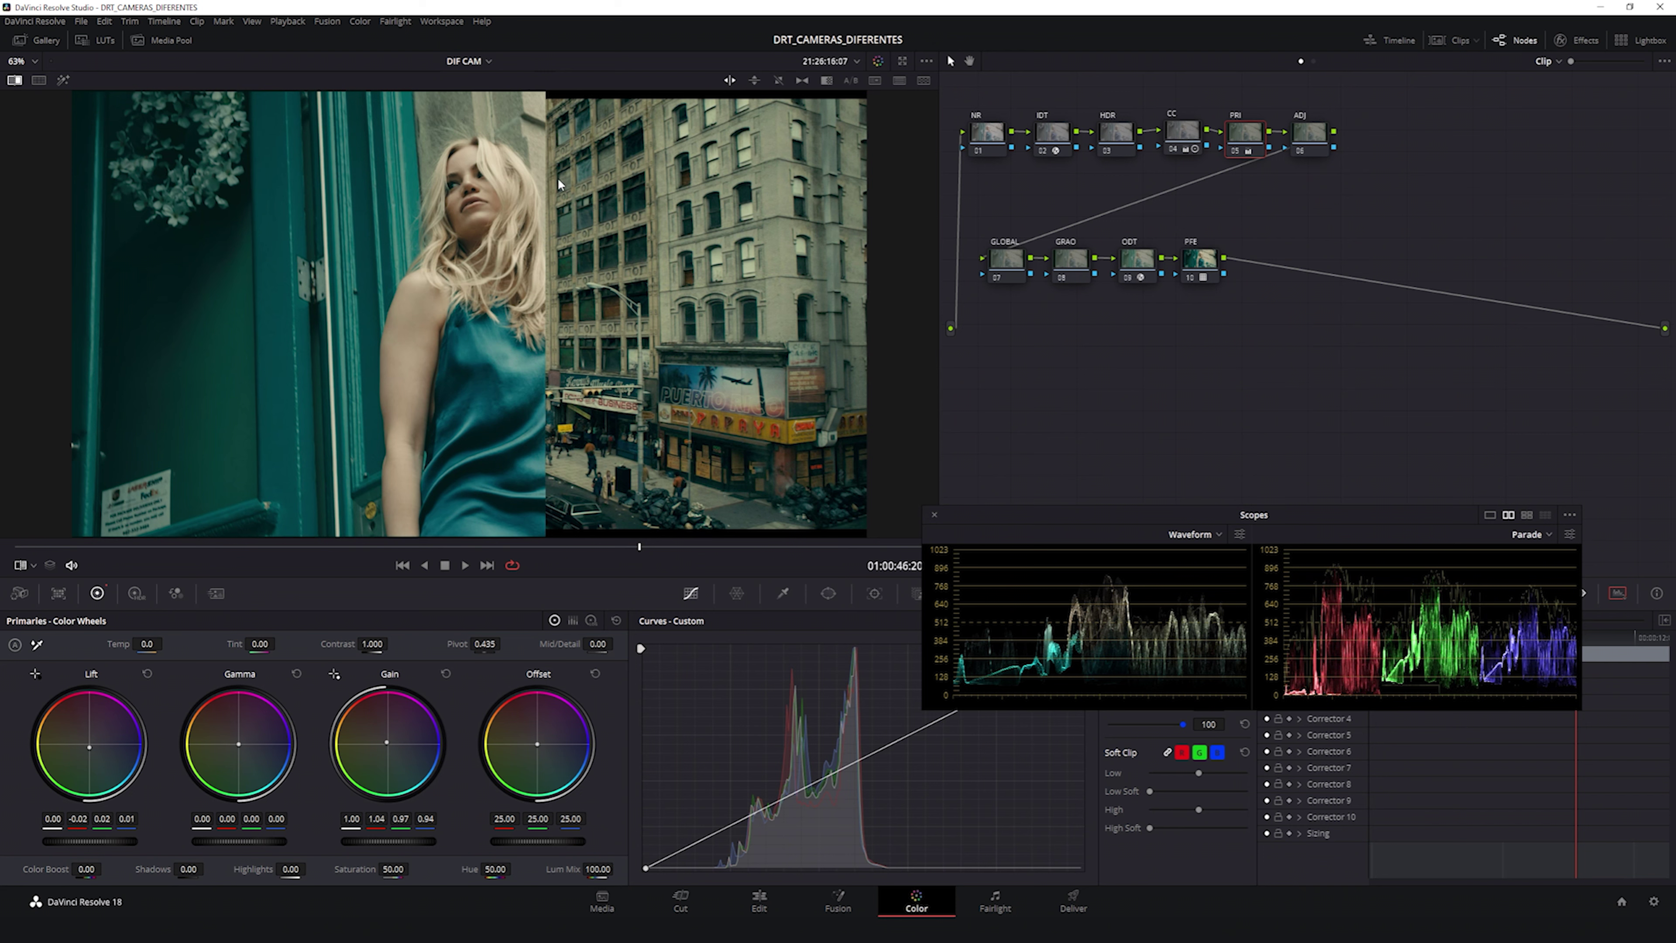
{"action": "left_click_drag", "start_coordinate": [543, 196], "coordinate": [74, 232]}
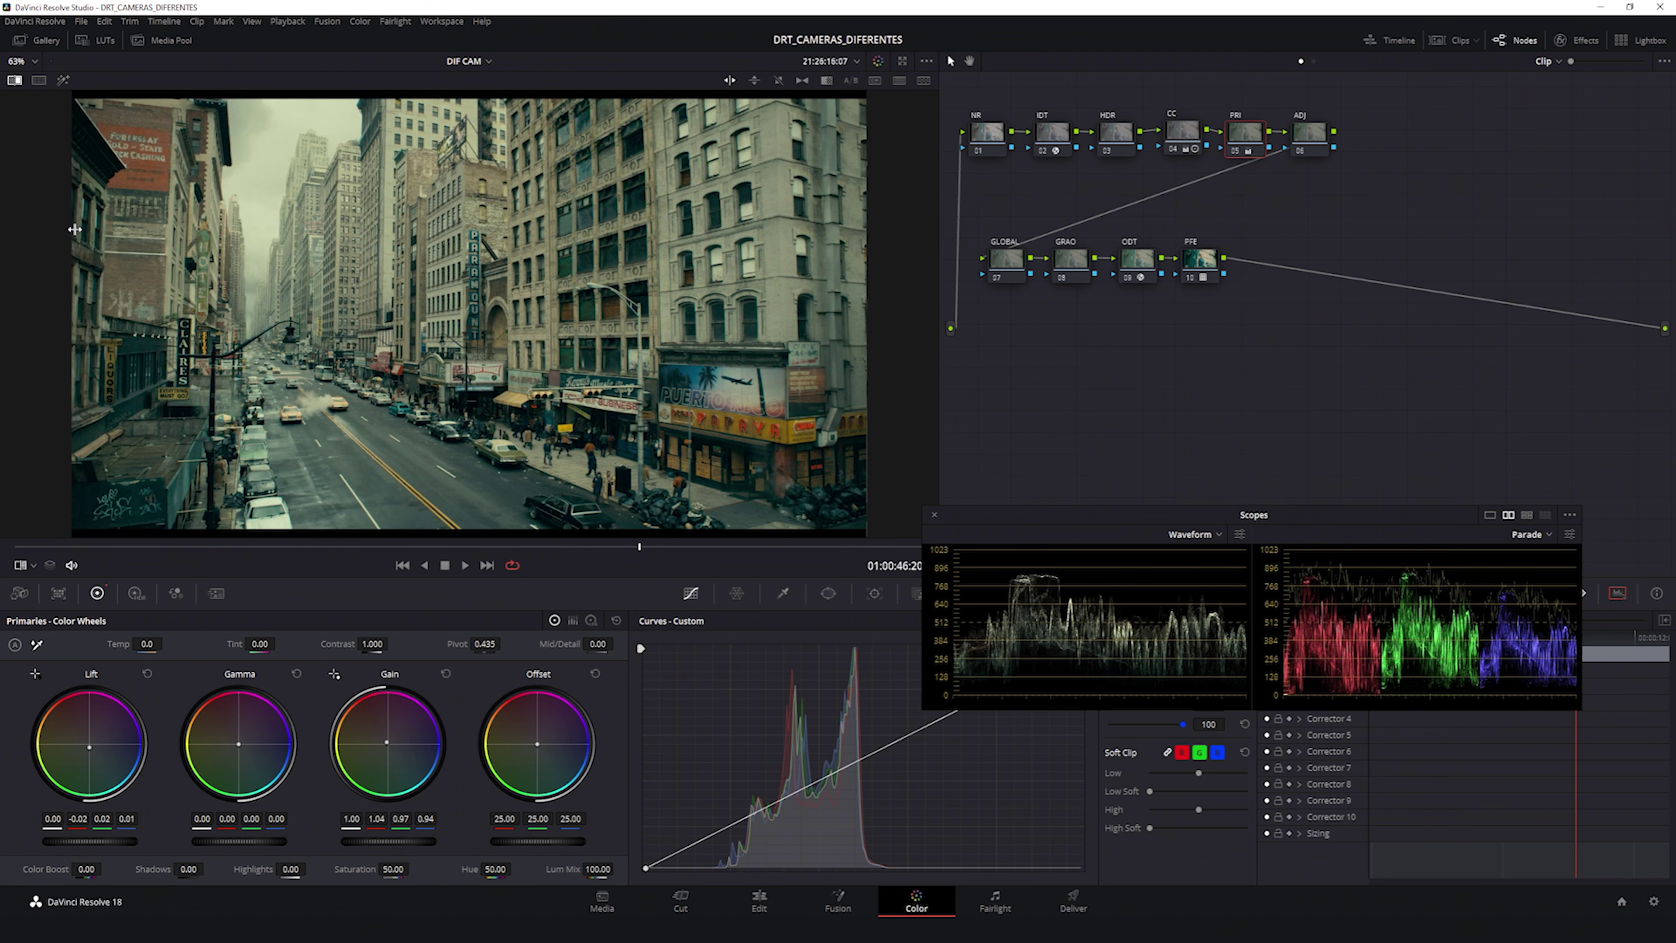
{"action": "key", "text": "ctrl+w"}
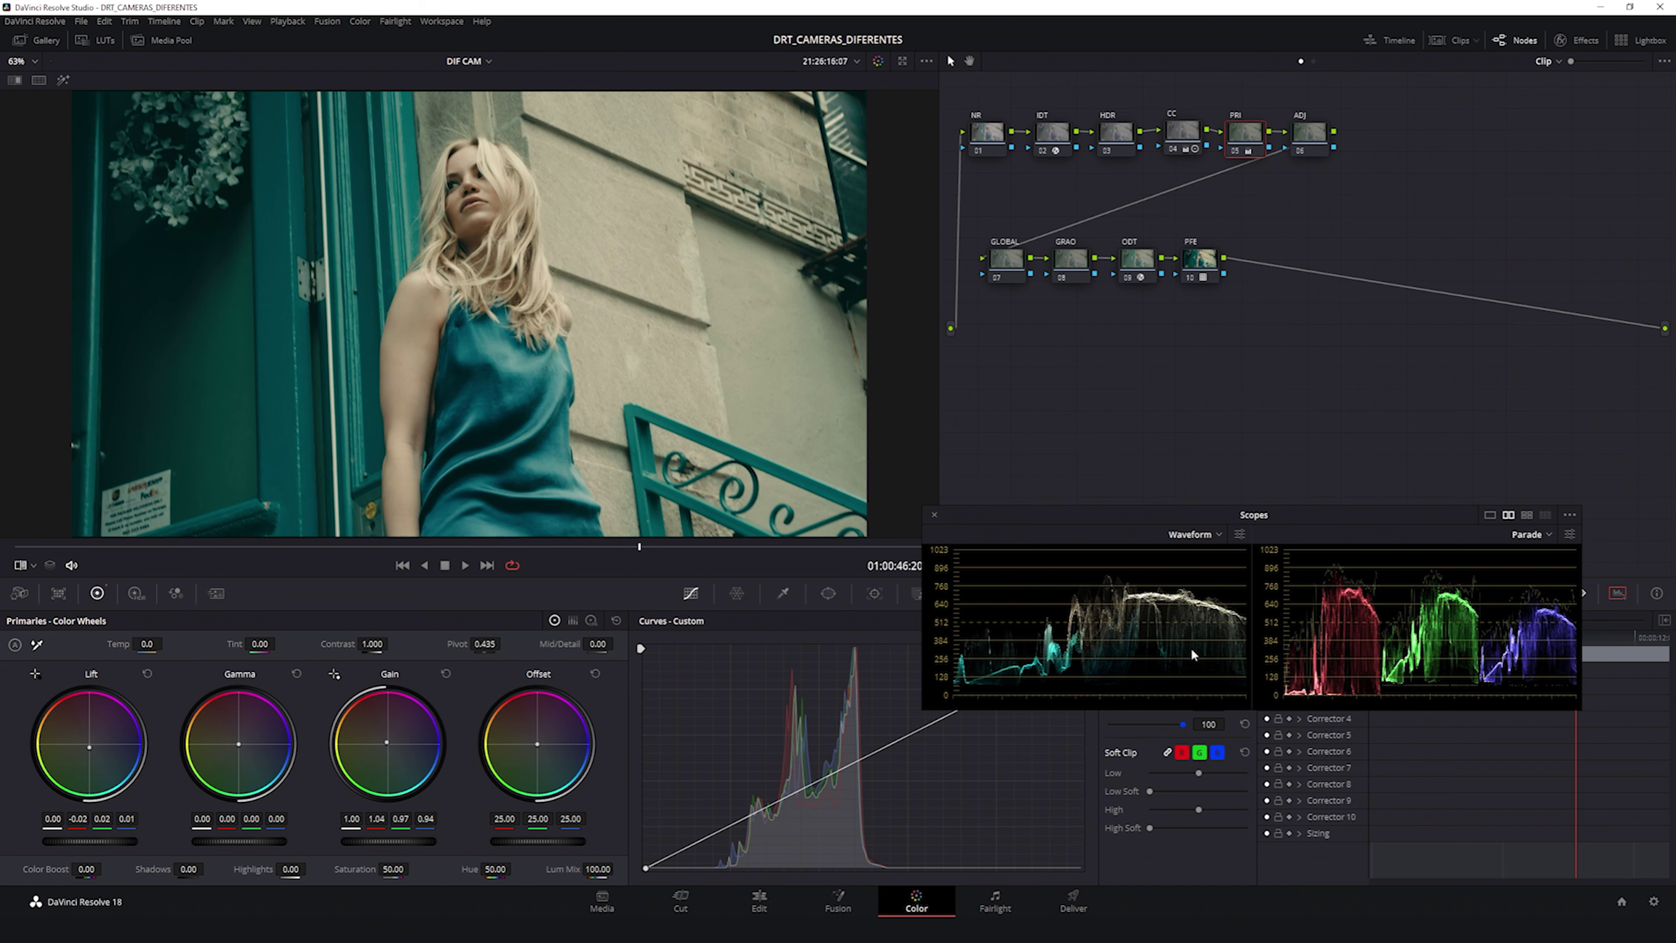
{"action": "key", "text": "ctrl+w"}
{"action": "key", "text": "ctrl+w"}
{"action": "key", "text": "ctrl+w"}
{"action": "key", "text": "ctrl+w"}
{"action": "left_click", "coordinate": [39, 81]}
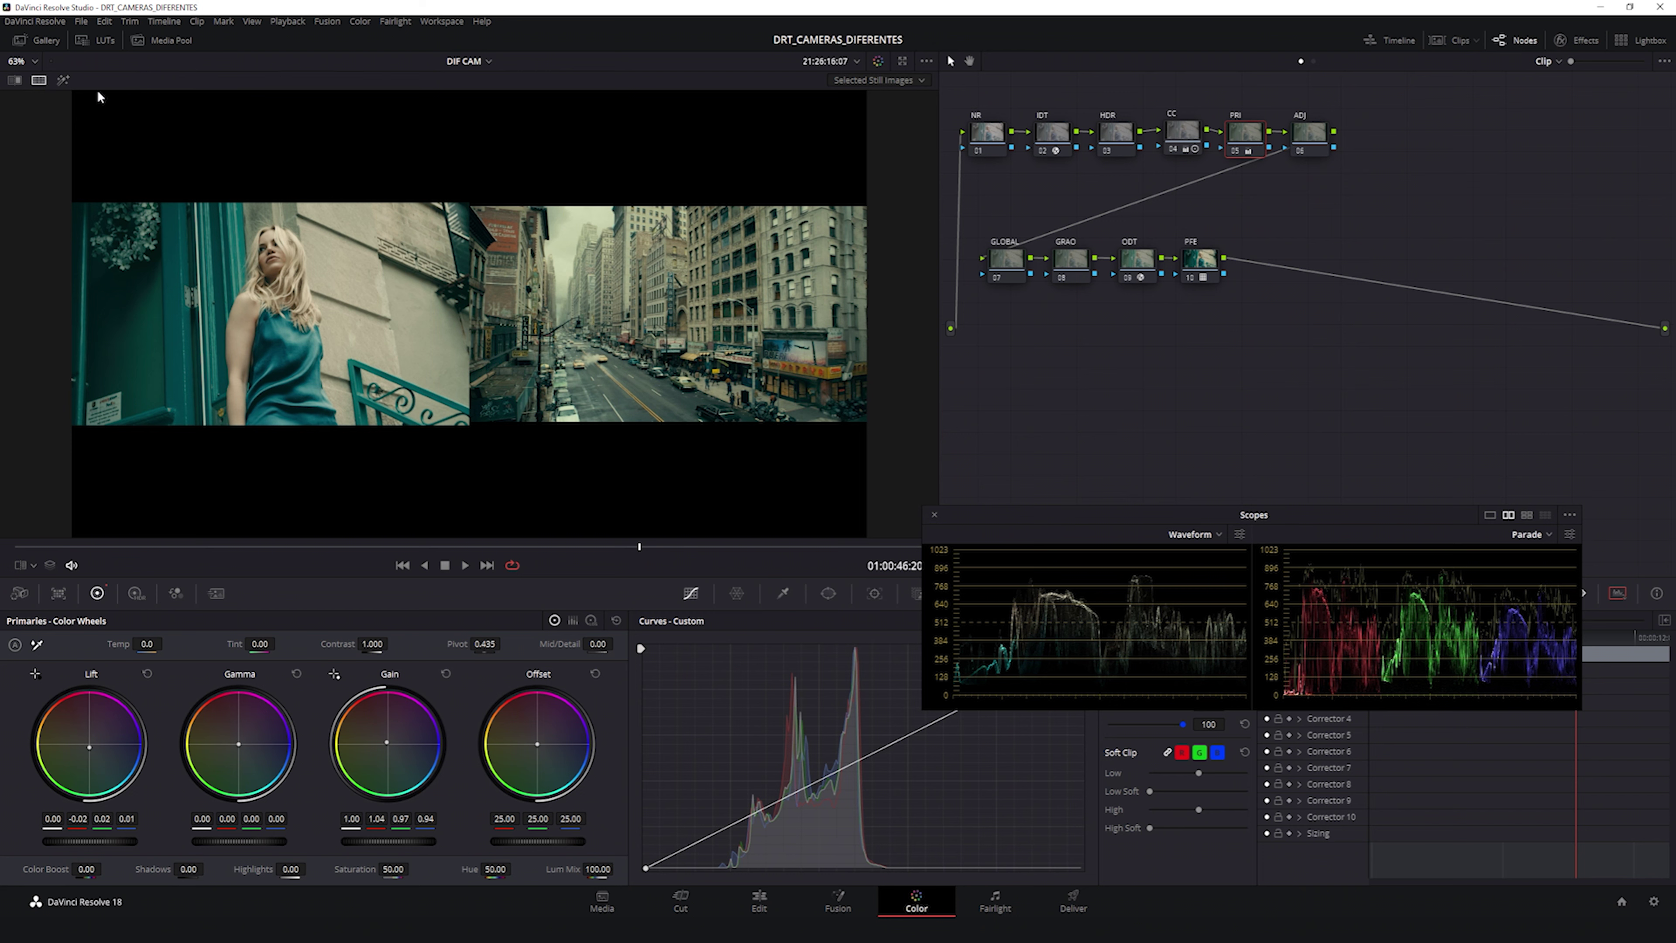
{"action": "left_click", "coordinate": [41, 82]}
Step: Switch the primaries to log wheels and compare the image with the PRI node off and on
{"action": "left_click", "coordinate": [1316, 132]}
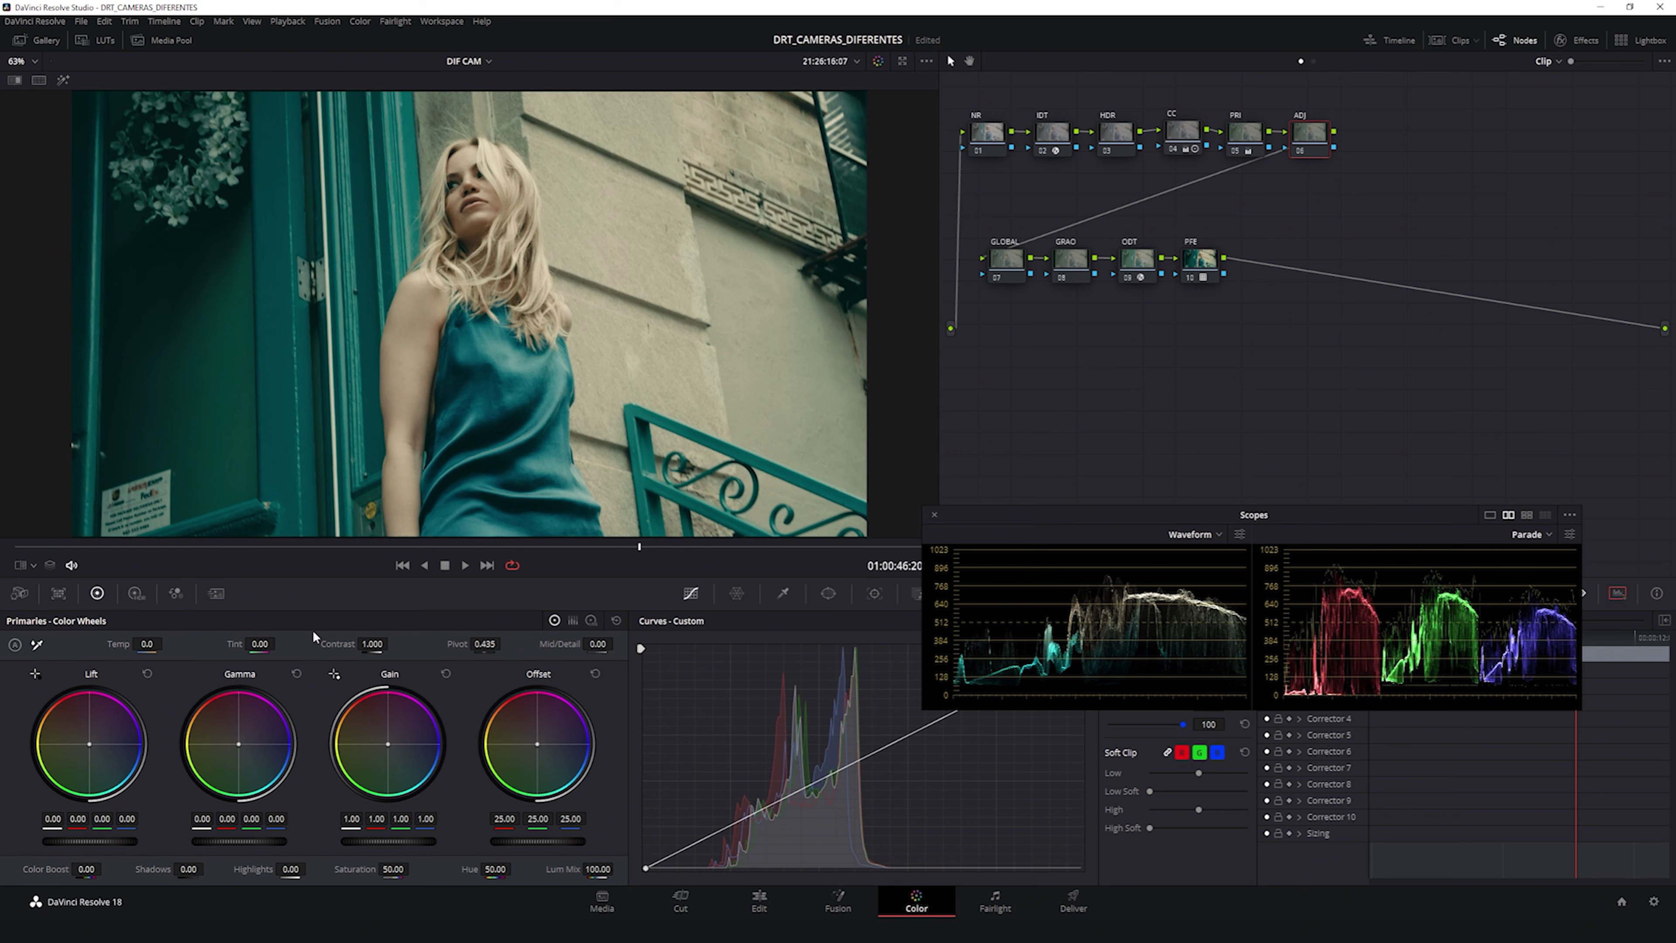
{"action": "left_click", "coordinate": [592, 621]}
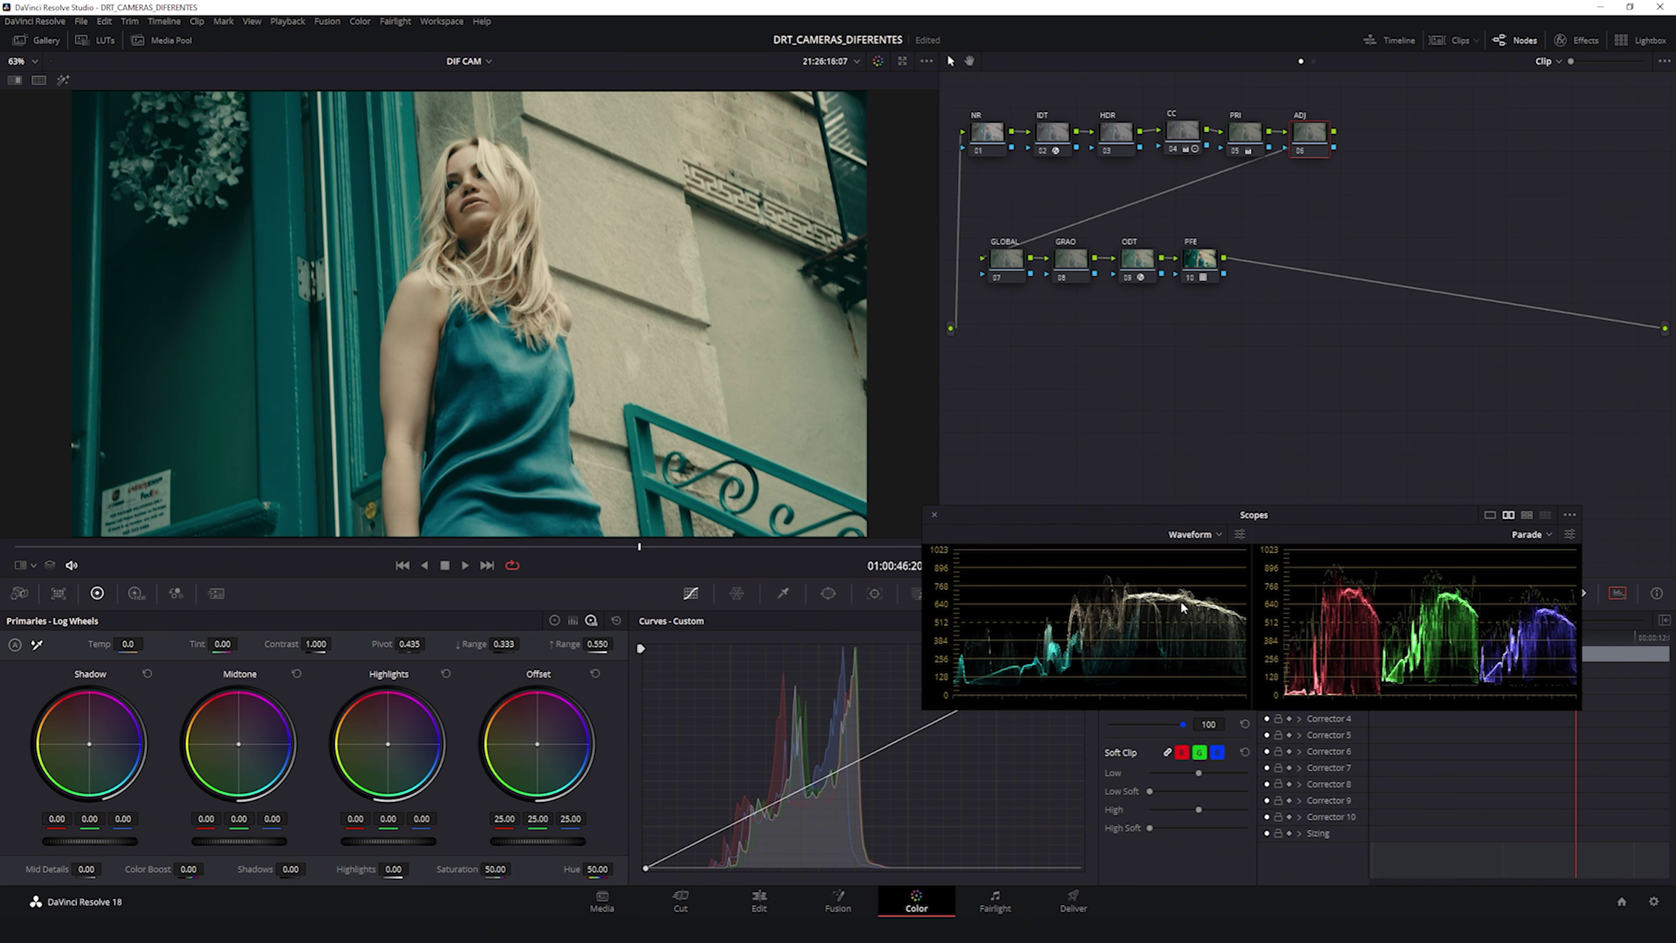
{"action": "left_click", "coordinate": [1244, 136]}
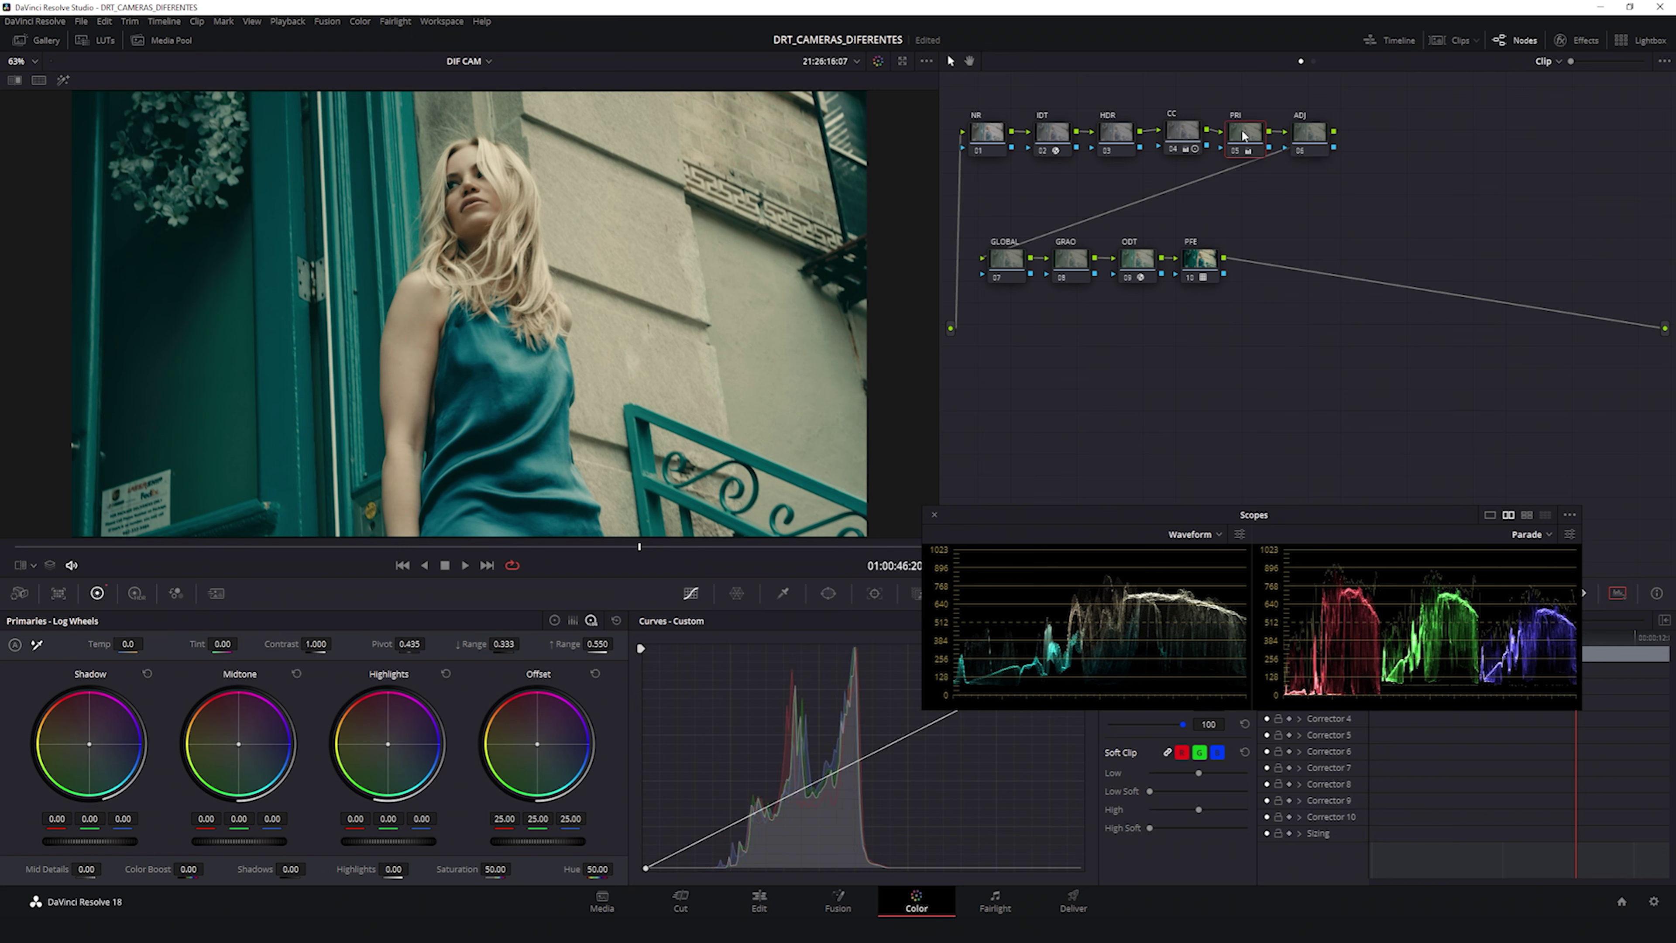
{"action": "key", "text": "ctrl+d"}
{"action": "key", "text": "ctrl+d"}
{"action": "key", "text": "ctrl+d"}
{"action": "key", "text": "ctrl+d"}
Step: Set the ADJ node's log shadow wheel to 0.17, -0.07, -0.26 and check the frame against the street reference
{"action": "left_click", "coordinate": [1319, 134]}
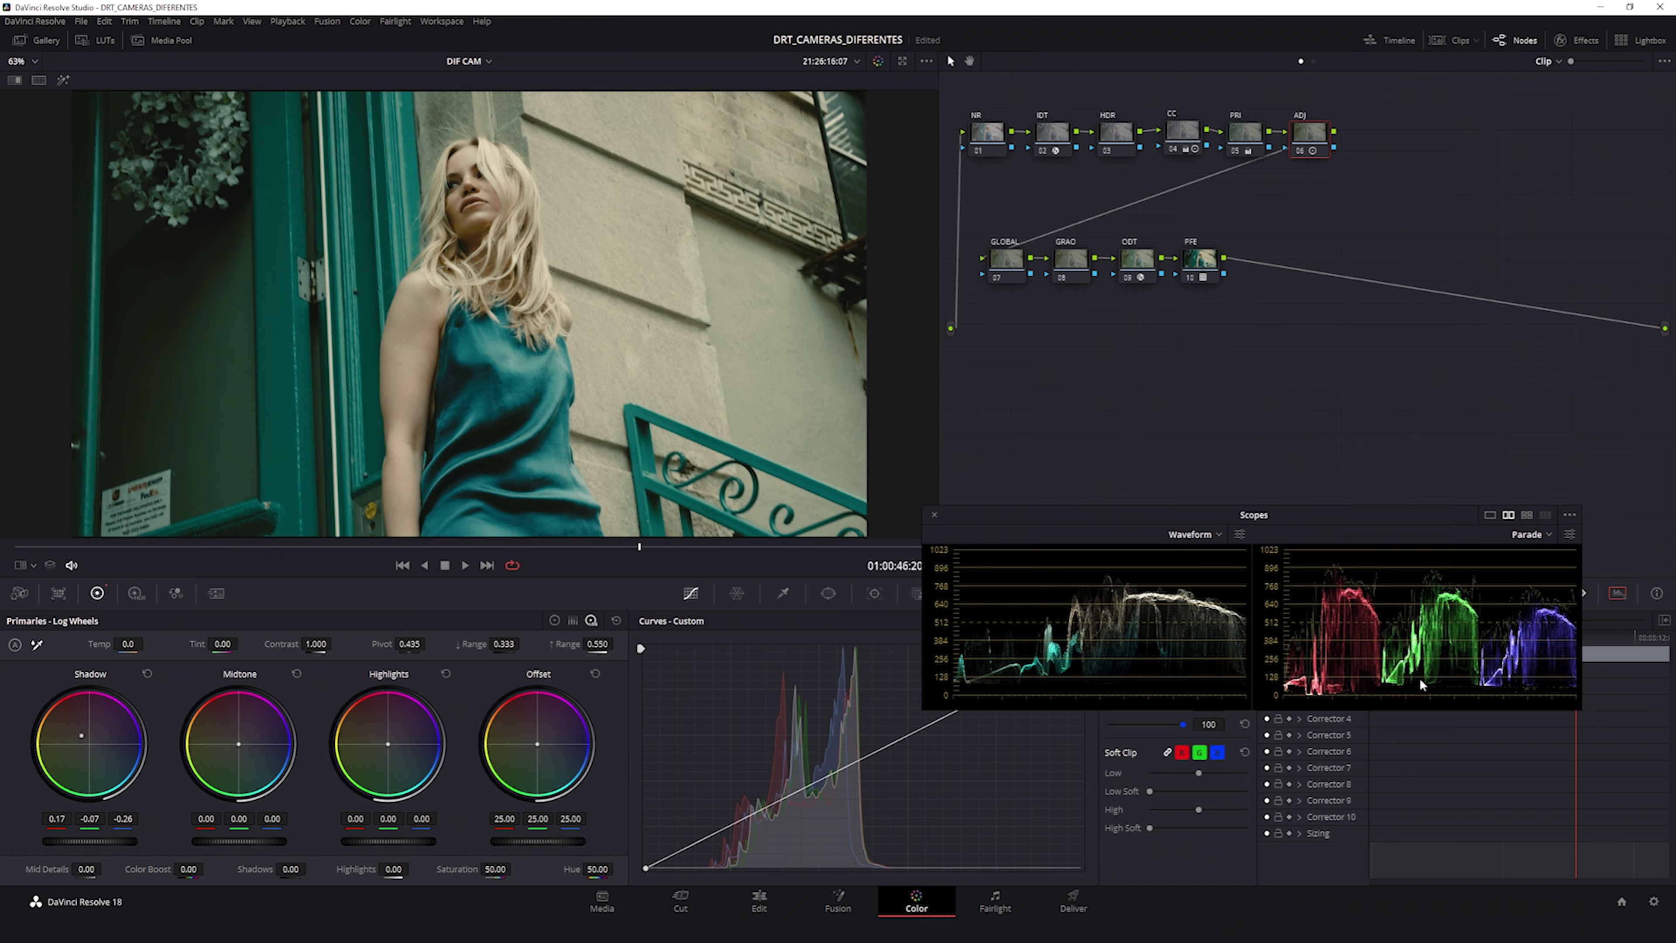
{"action": "key", "text": "ctrl+w"}
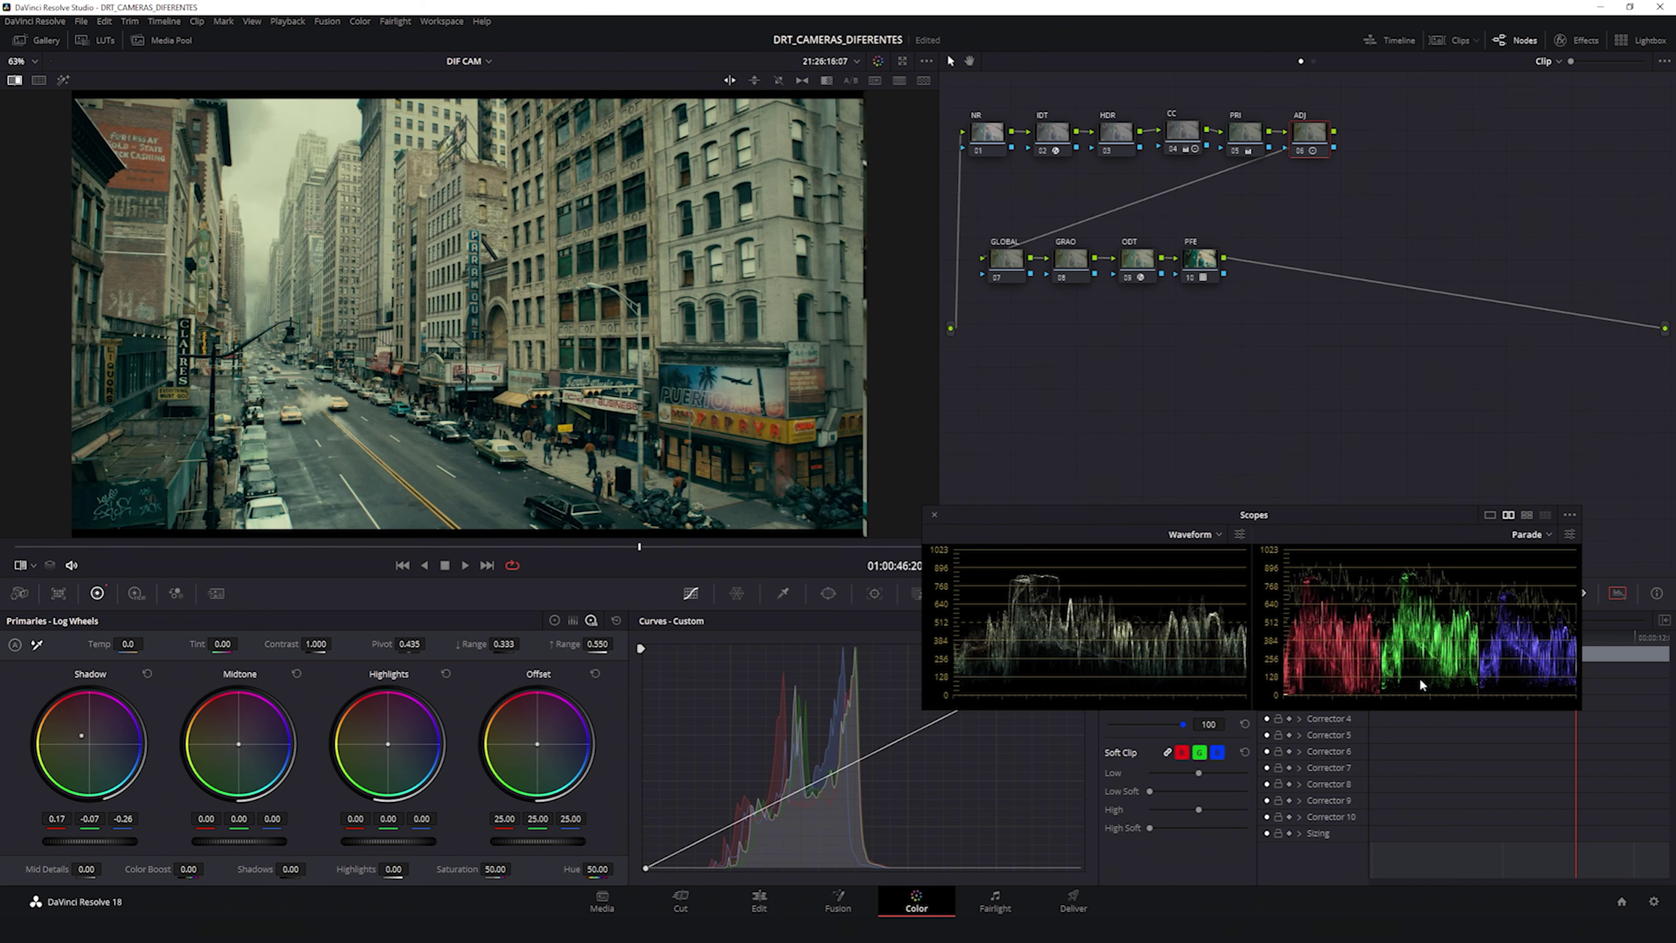
{"action": "key", "text": "ctrl+w"}
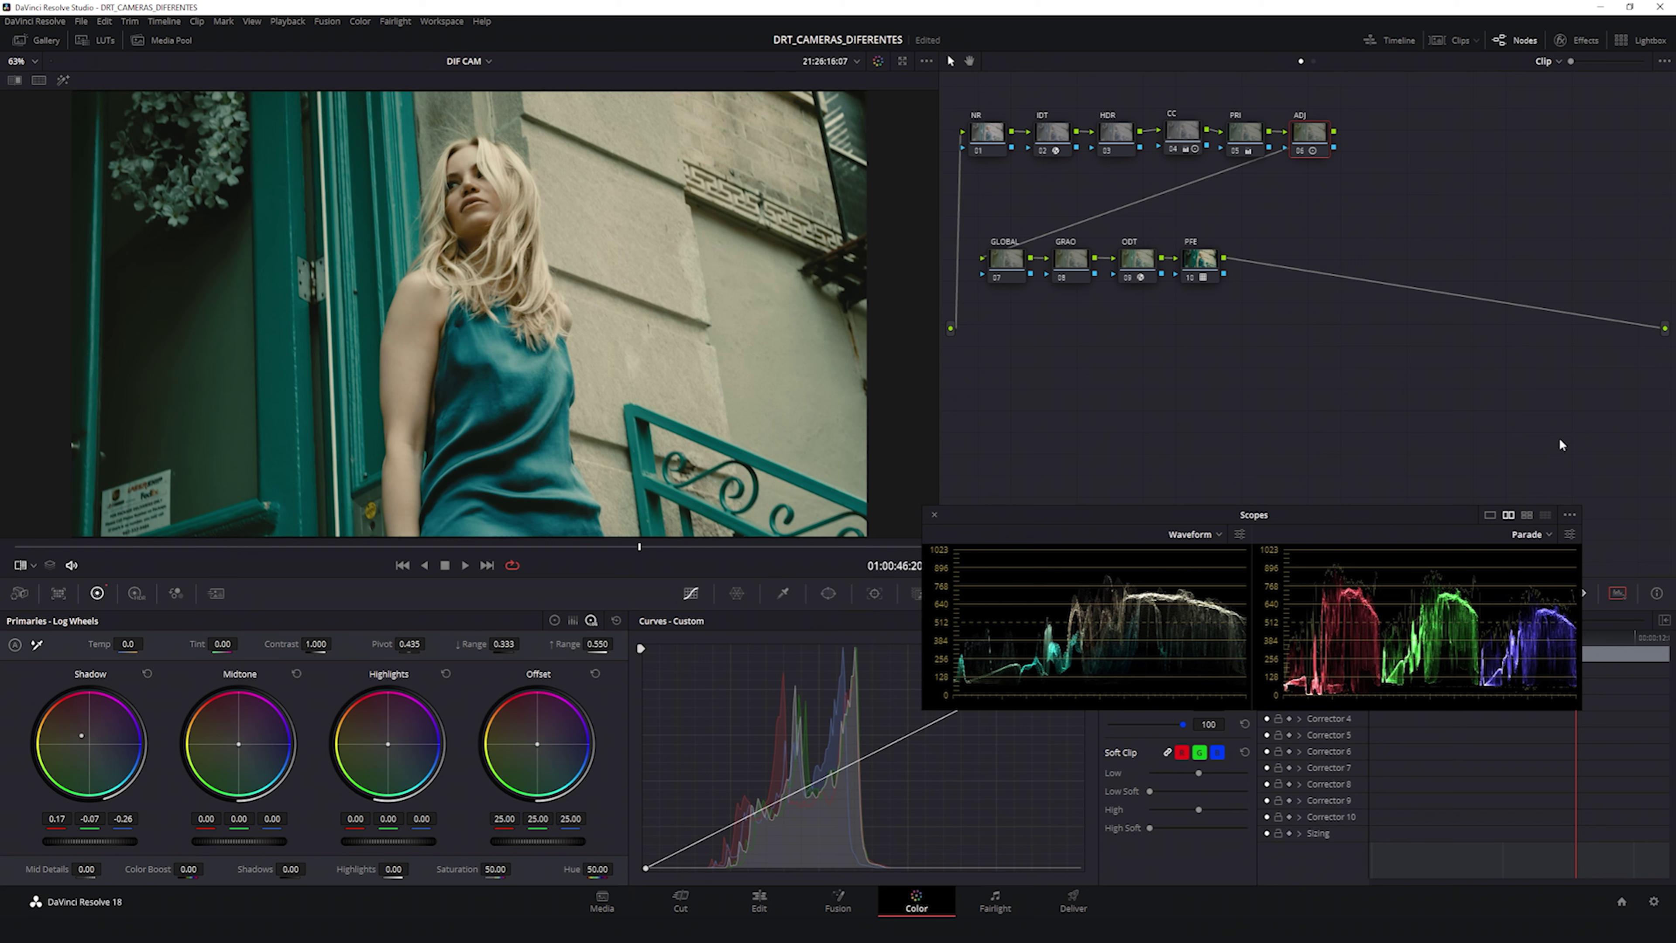
Step: Compare the shadow correction by repeatedly turning the ADJ node off and on
{"action": "left_click_drag", "start_coordinate": [1316, 132], "coordinate": [1316, 131]}
{"action": "key", "text": "ctrl+d"}
{"action": "key", "text": "ctrl+d"}
{"action": "key", "text": "ctrl+d"}
{"action": "key", "text": "ctrl+d"}
{"action": "key", "text": "ctrl+d"}
{"action": "key", "text": "ctrl+d"}
{"action": "key", "text": "ctrl+d"}
{"action": "key", "text": "ctrl+d"}
{"action": "key", "text": "ctrl+d"}
{"action": "key", "text": "ctrl+d"}
{"action": "key", "text": "ctrl+d"}
{"action": "key", "text": "ctrl+d"}
{"action": "key", "text": "ctrl+d"}
{"action": "key", "text": "ctrl+d"}
Step: Open the Color Warper for the ADJ node in an enlarged floating window and set its hue and saturation resolution to 16
{"action": "left_click_drag", "start_coordinate": [1083, 537], "coordinate": [1161, 410]}
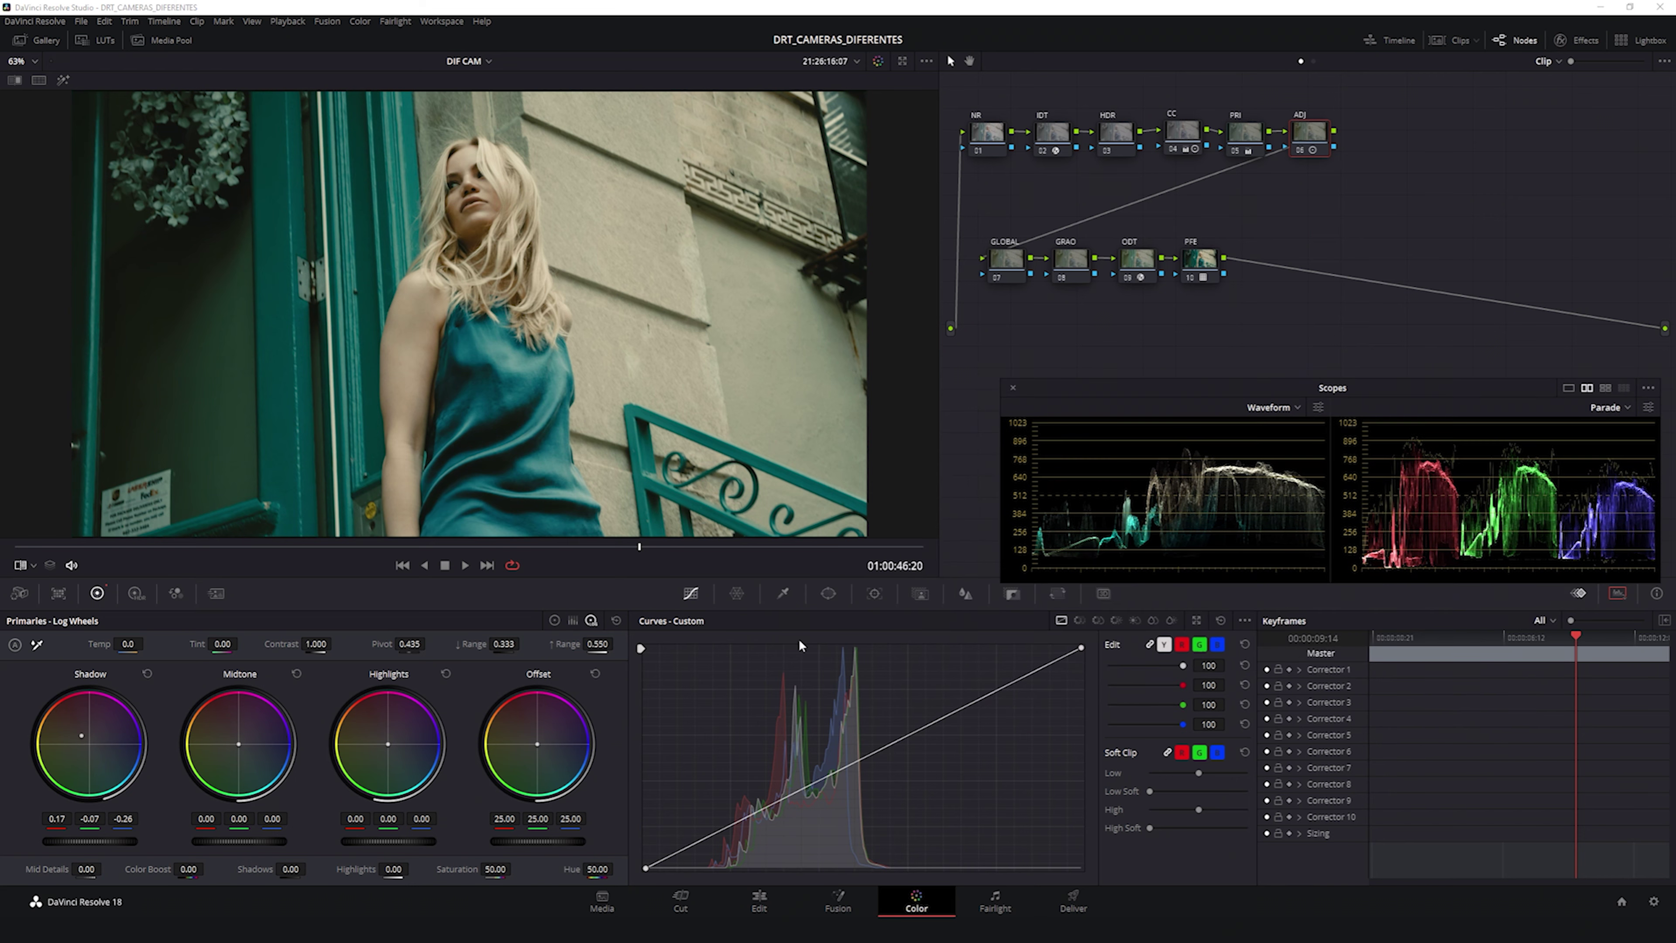
{"action": "left_click", "coordinate": [736, 594]}
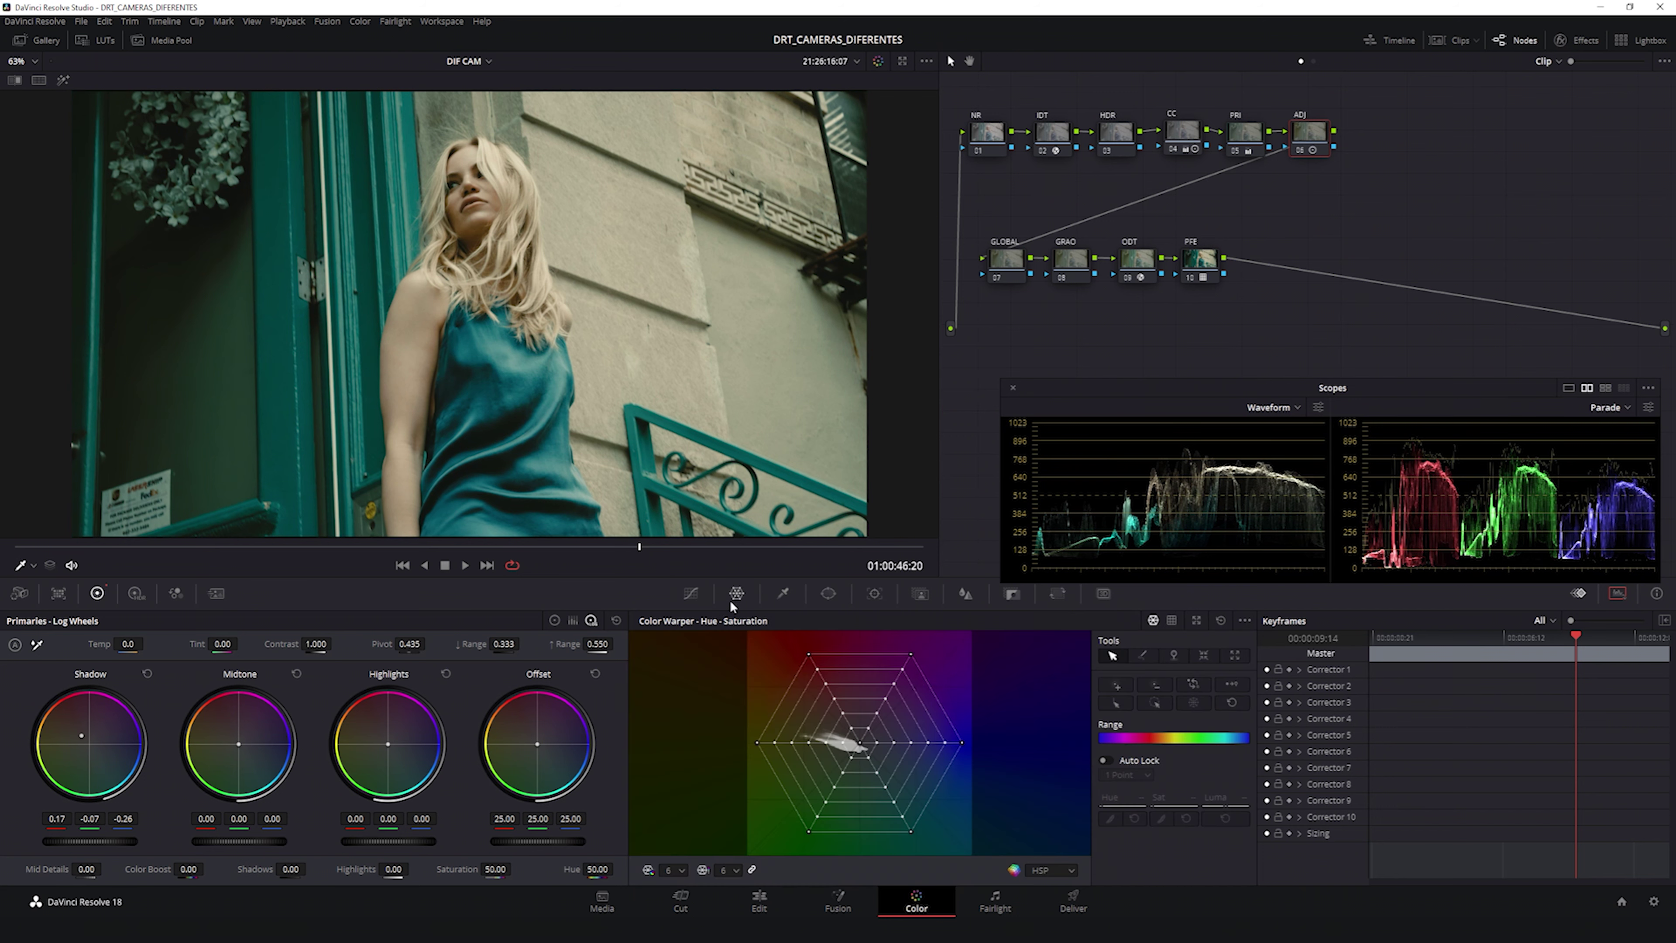
{"action": "left_click_drag", "start_coordinate": [1184, 382], "coordinate": [1148, 341]}
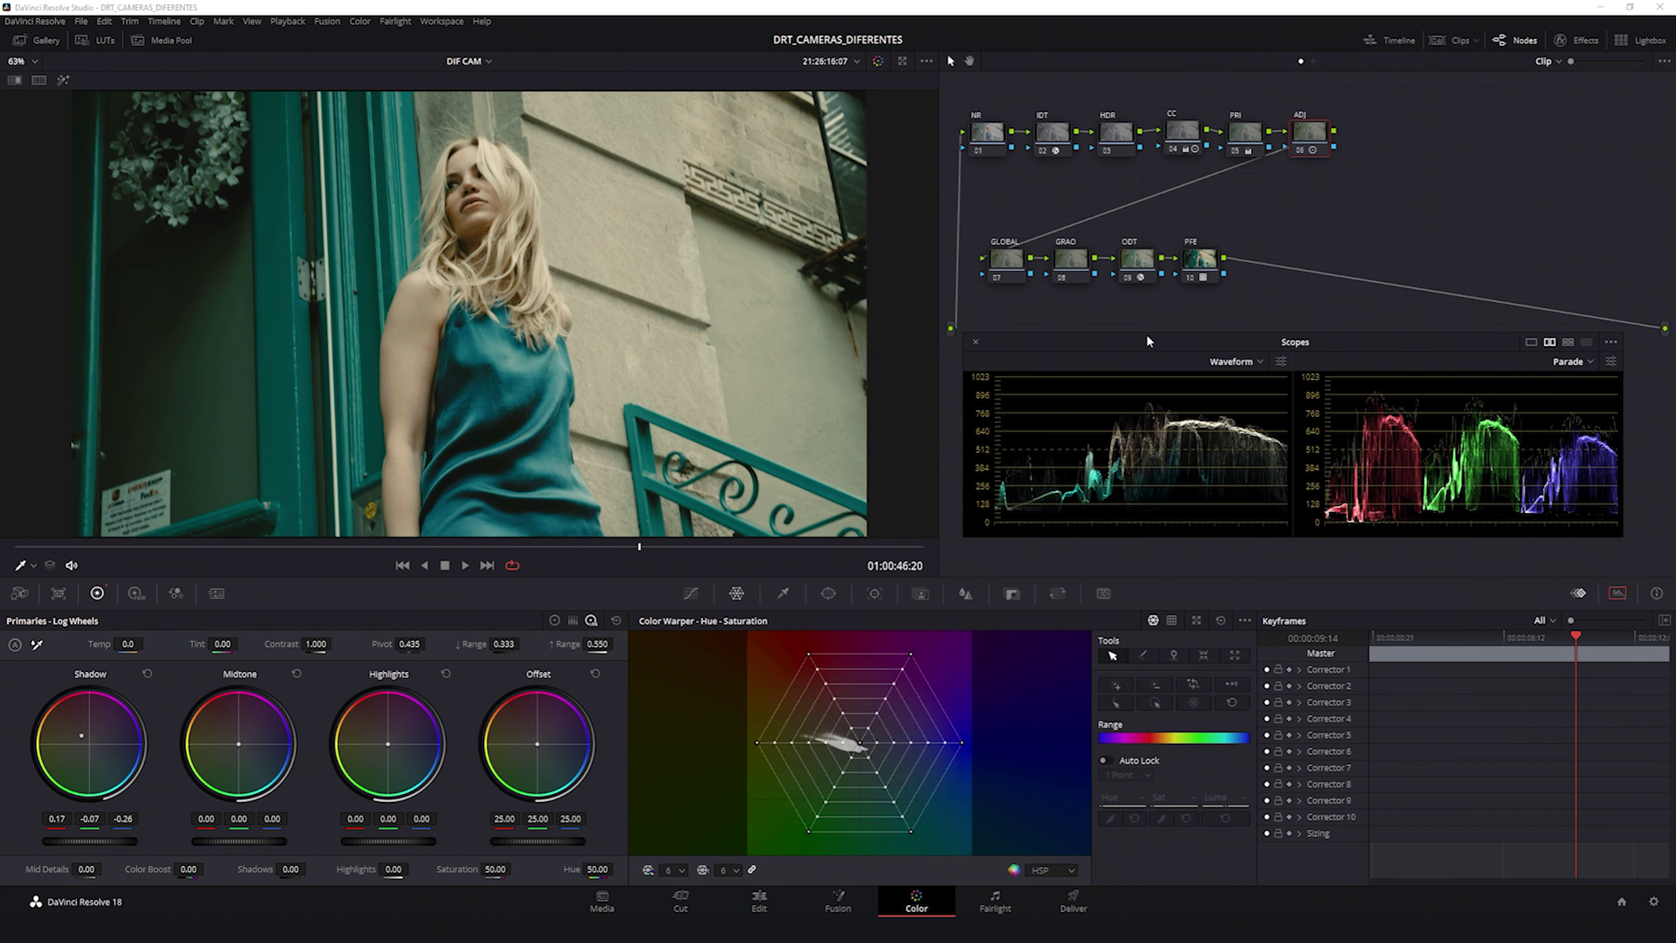
{"action": "left_click", "coordinate": [1195, 619]}
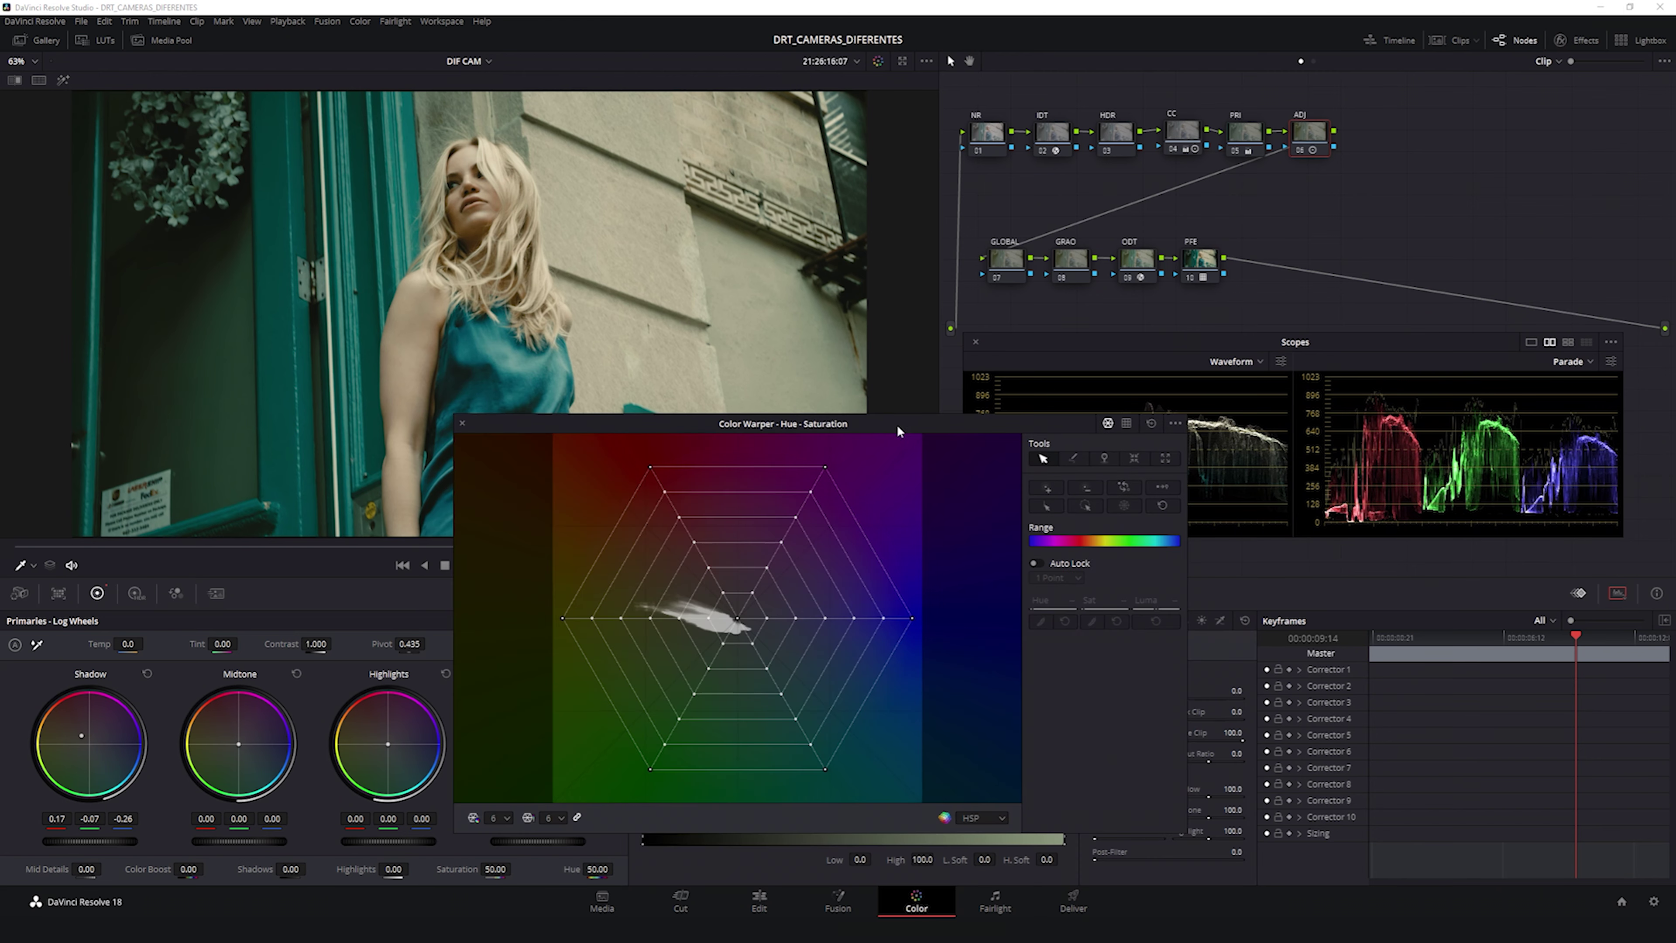
{"action": "left_click_drag", "start_coordinate": [885, 423], "coordinate": [985, 440]}
{"action": "left_click", "coordinate": [602, 836]}
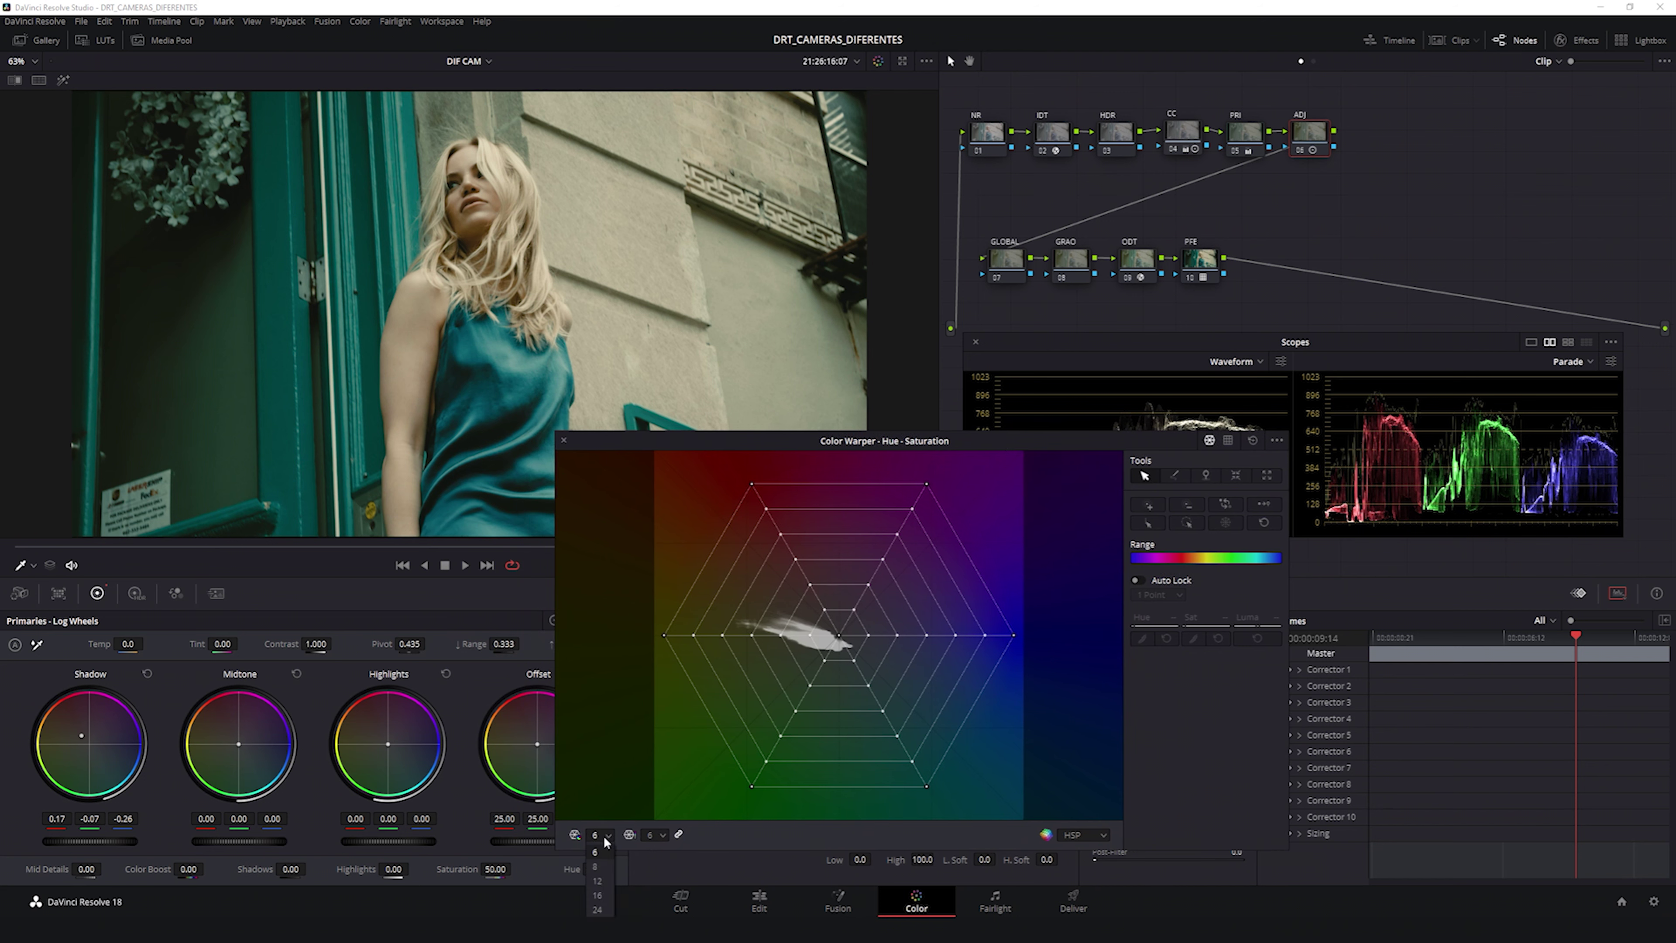
{"action": "left_click", "coordinate": [596, 894]}
{"action": "left_click_drag", "start_coordinate": [958, 443], "coordinate": [976, 449]}
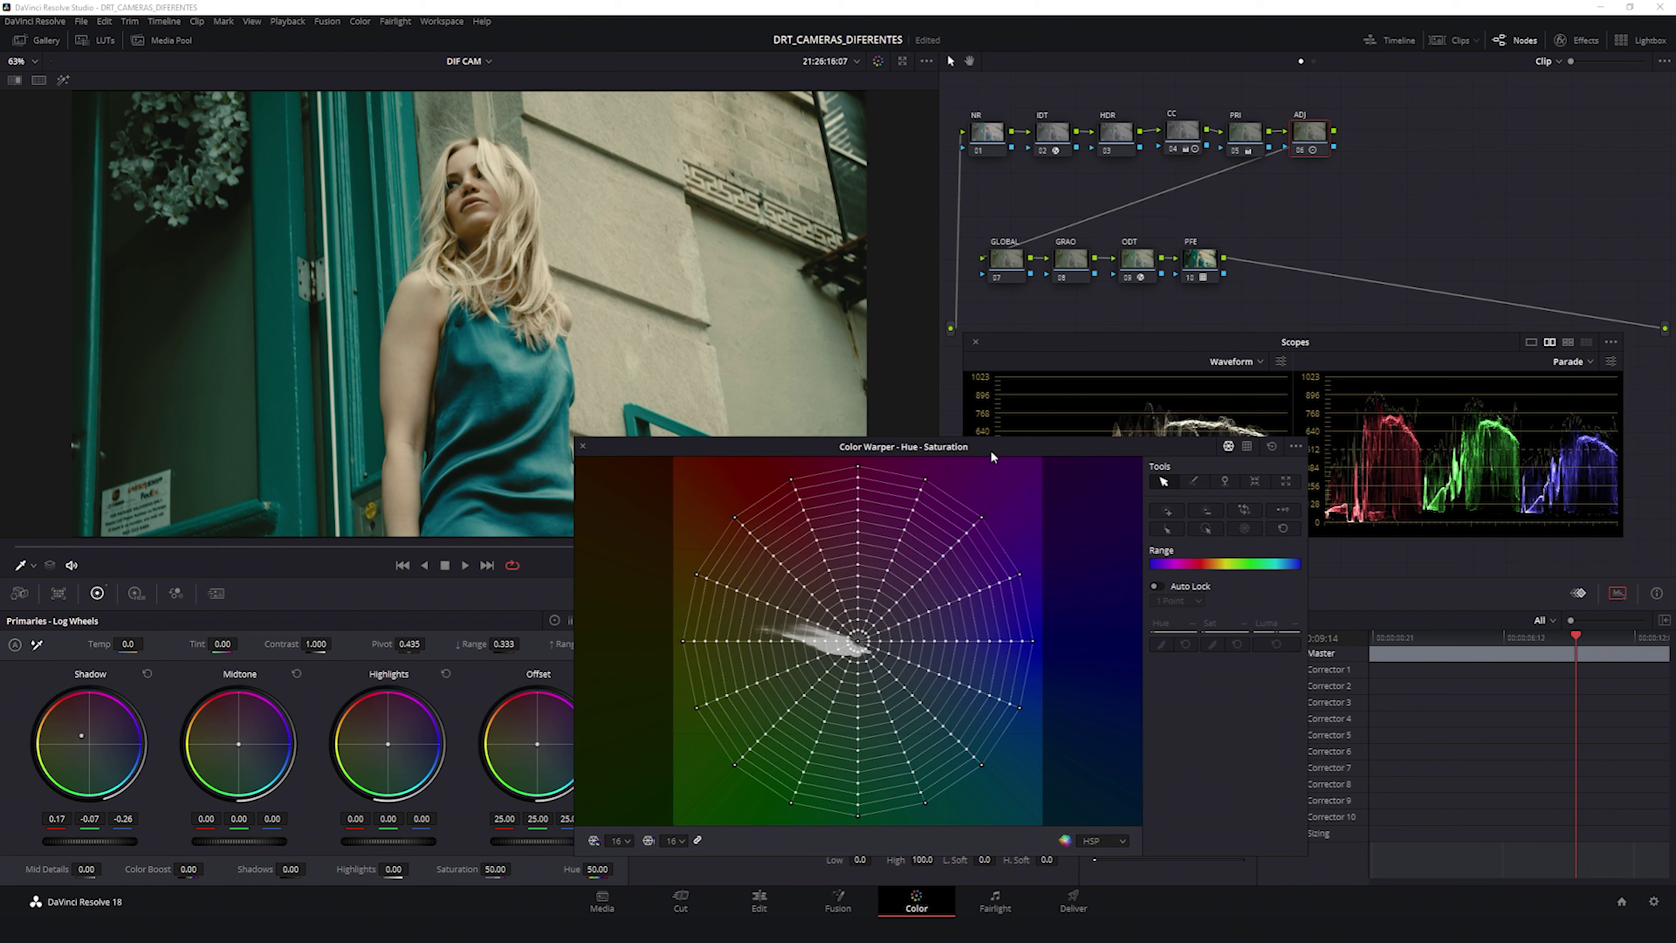
{"action": "left_click_drag", "start_coordinate": [993, 447], "coordinate": [990, 445]}
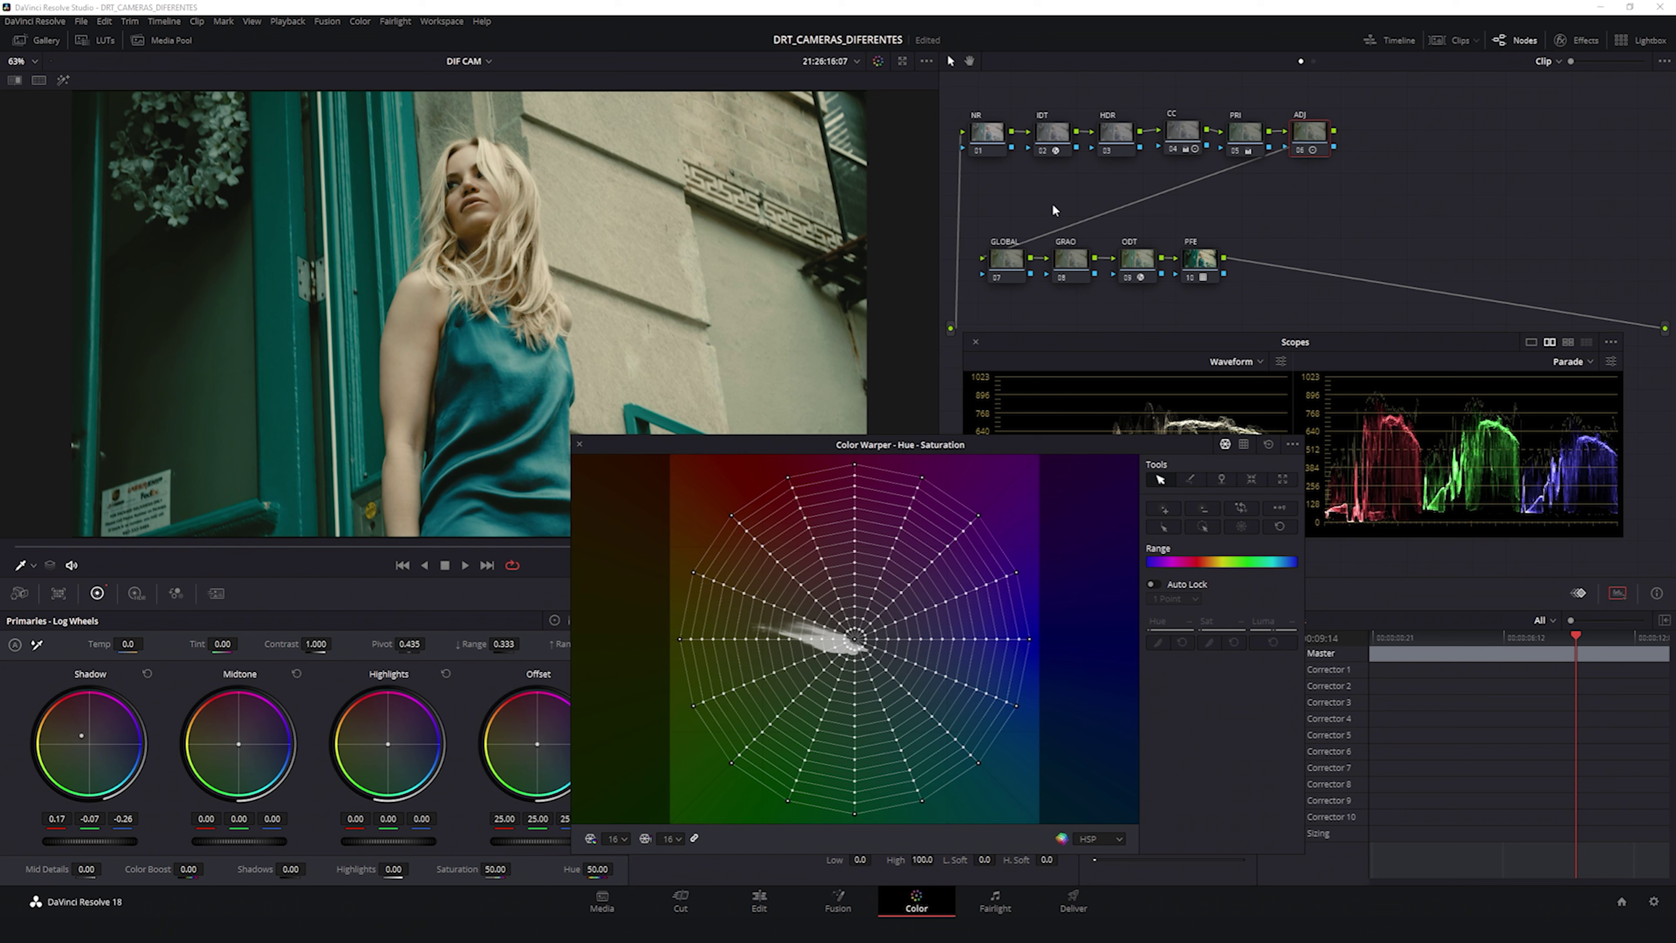
Step: Set the Color Warper's colour space to HSP Log and reposition its window
{"action": "left_click", "coordinate": [1111, 844]}
{"action": "left_click_drag", "start_coordinate": [1116, 439], "coordinate": [1124, 395]}
{"action": "left_click", "coordinate": [1093, 792]}
{"action": "left_click", "coordinate": [1121, 876]}
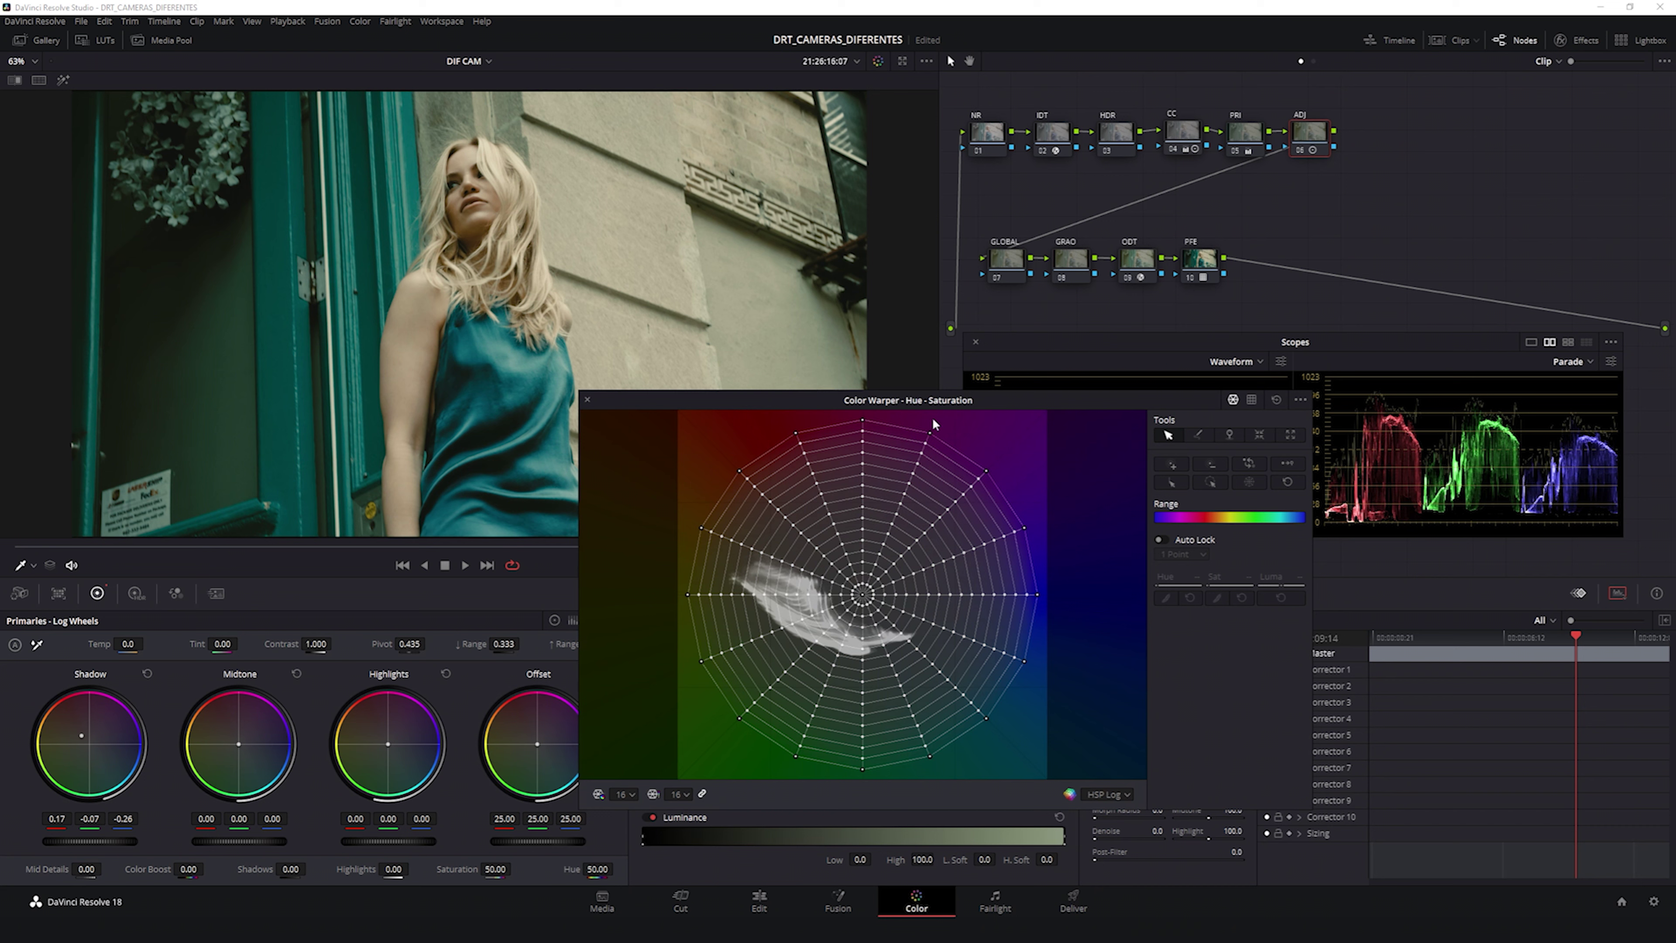
{"action": "left_click_drag", "start_coordinate": [990, 401], "coordinate": [1032, 428]}
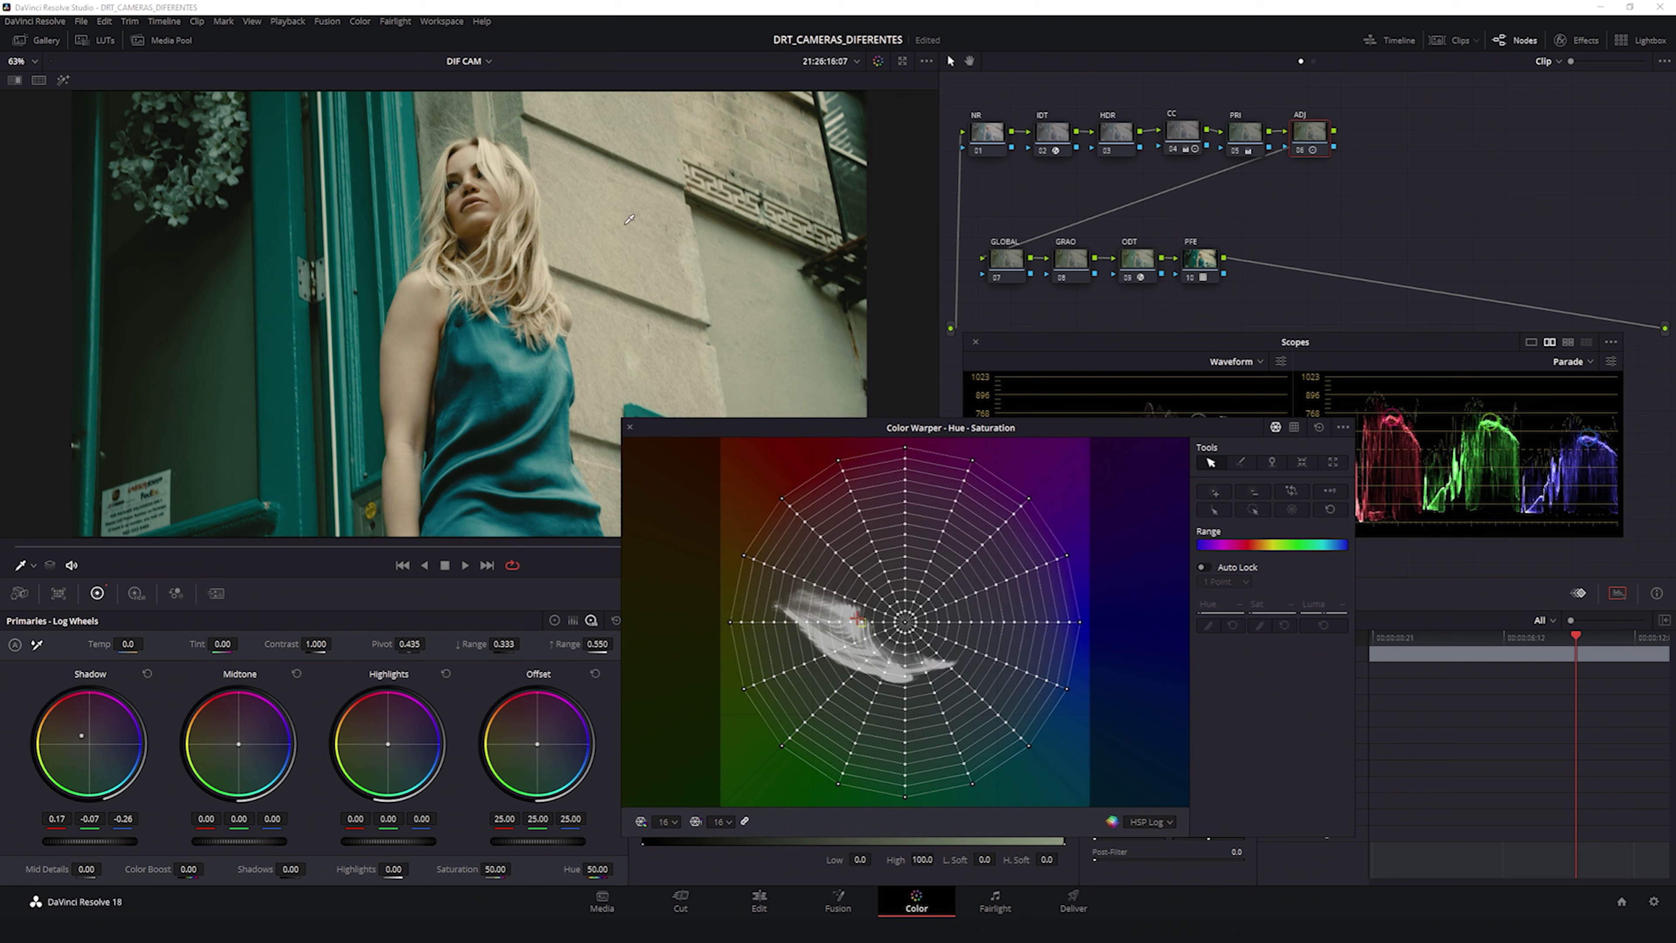
Step: Set the saturation of the Color Warper's outermost point at hue 0.83 to 1.09 and compare the frame with the street reference
{"action": "left_click_drag", "start_coordinate": [1029, 434], "coordinate": [1039, 495]}
{"action": "left_click", "coordinate": [739, 683]}
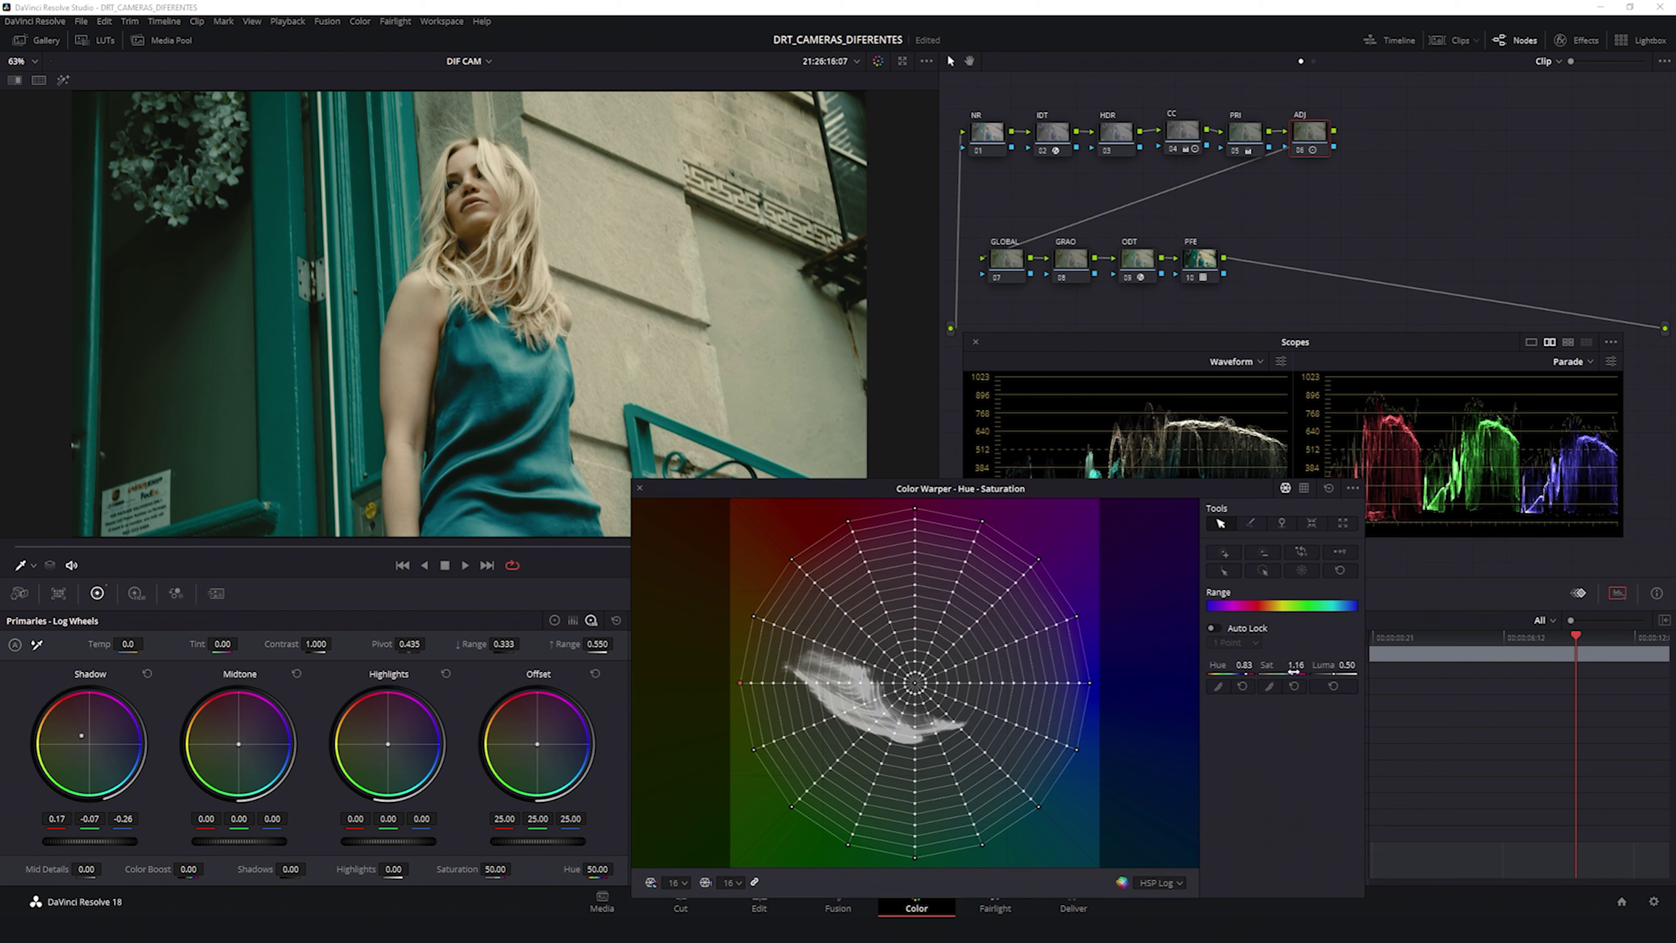
{"action": "left_click_drag", "start_coordinate": [1281, 666], "coordinate": [1273, 665]}
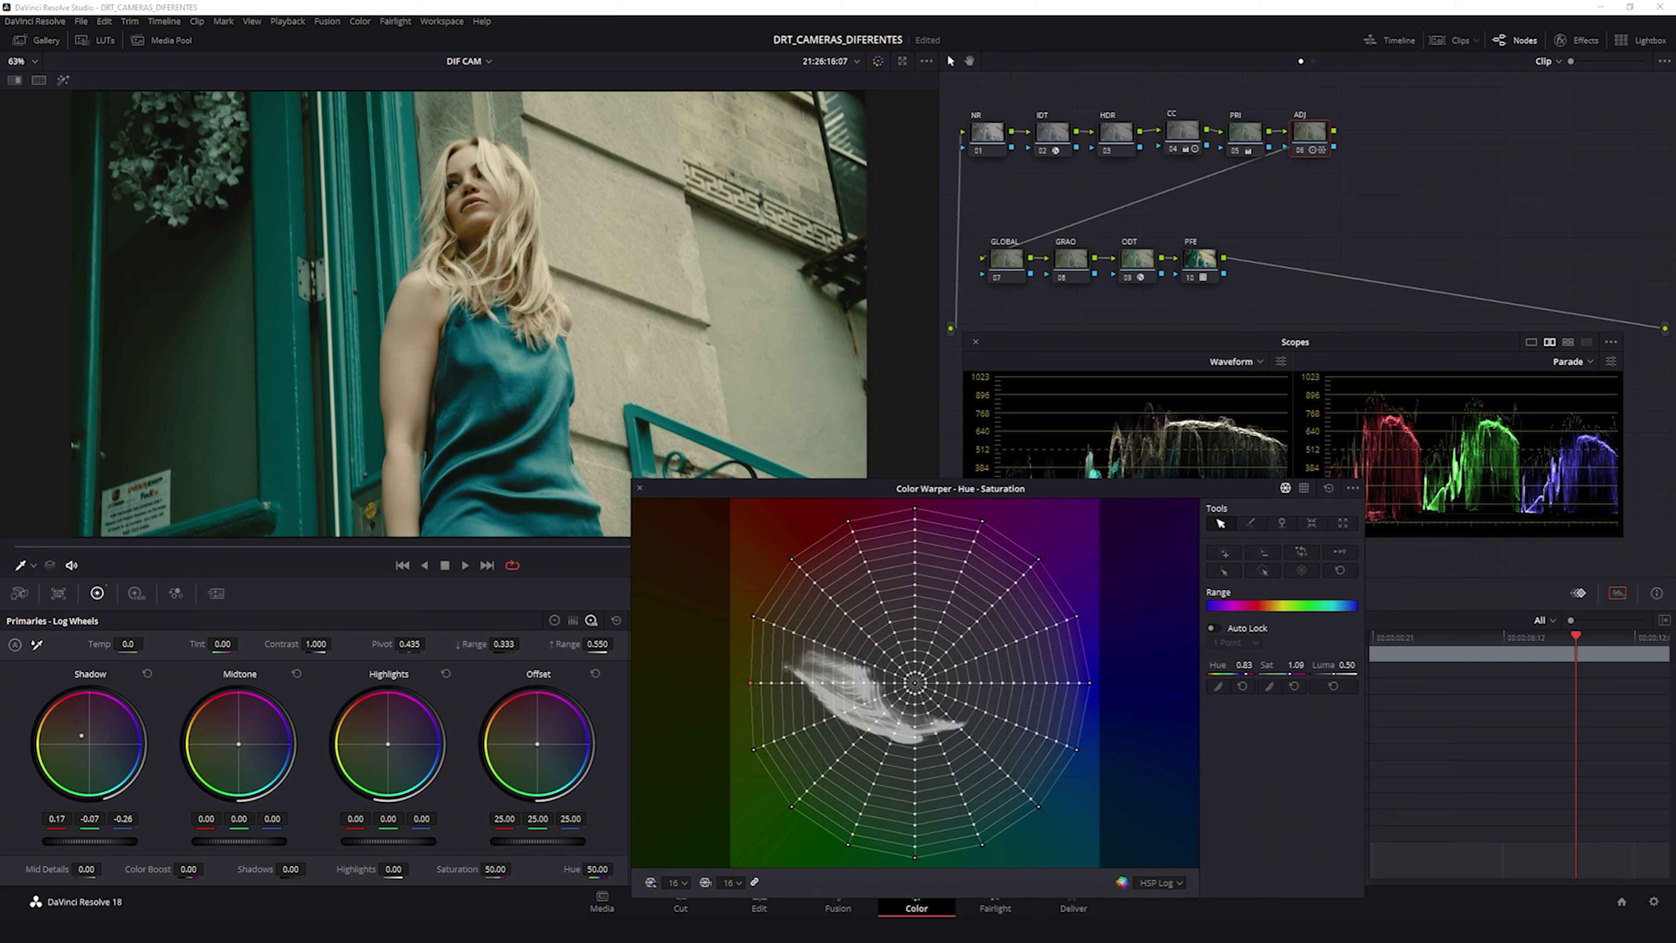
{"action": "key", "text": "ctrl+w"}
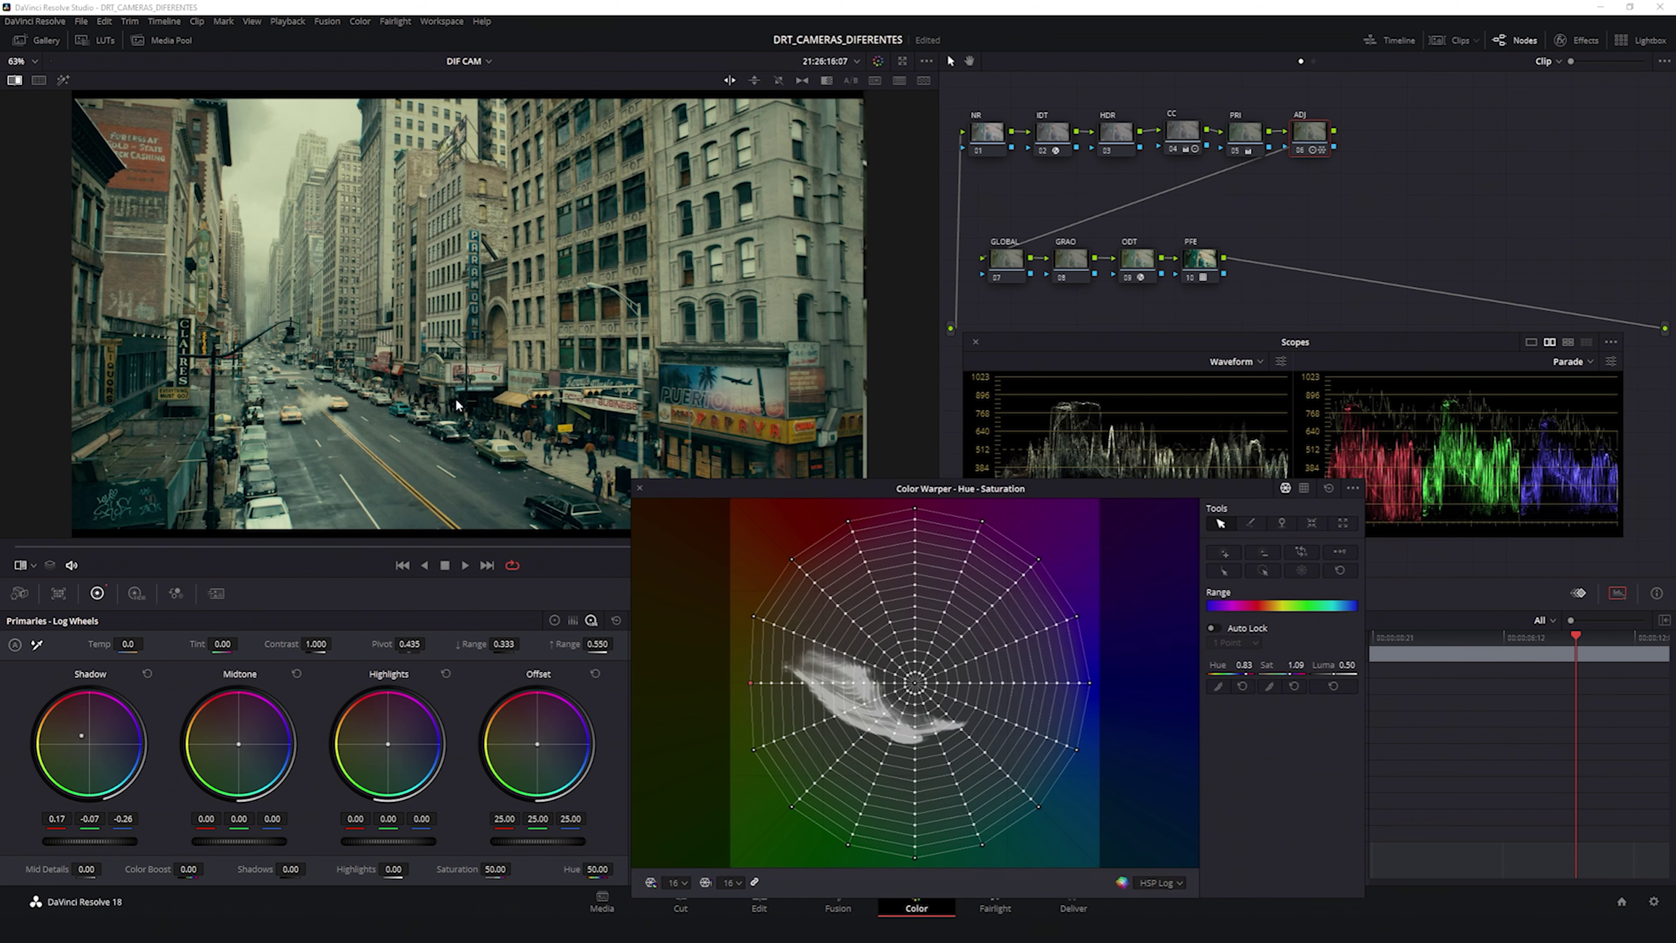
{"action": "left_click_drag", "start_coordinate": [179, 282], "coordinate": [579, 282]}
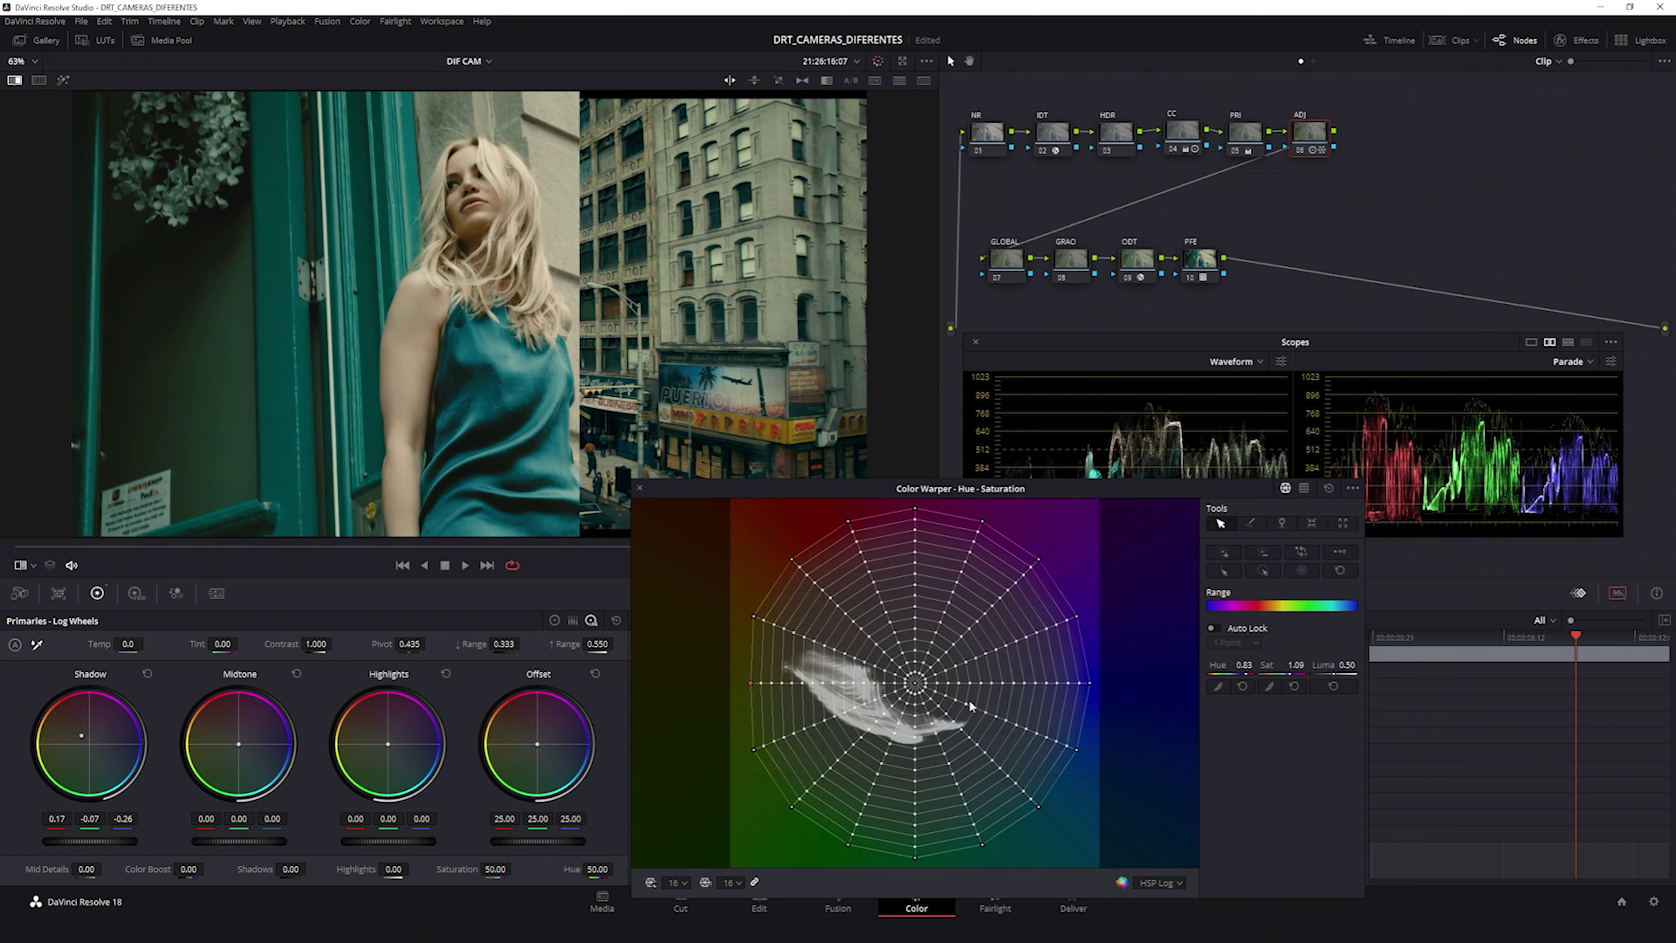
Step: Reset the Color Warper's outermost point at hue 0.83, try its saturation at 1.10 and compare with the ADJ node off and on
{"action": "double_click", "coordinate": [751, 682]}
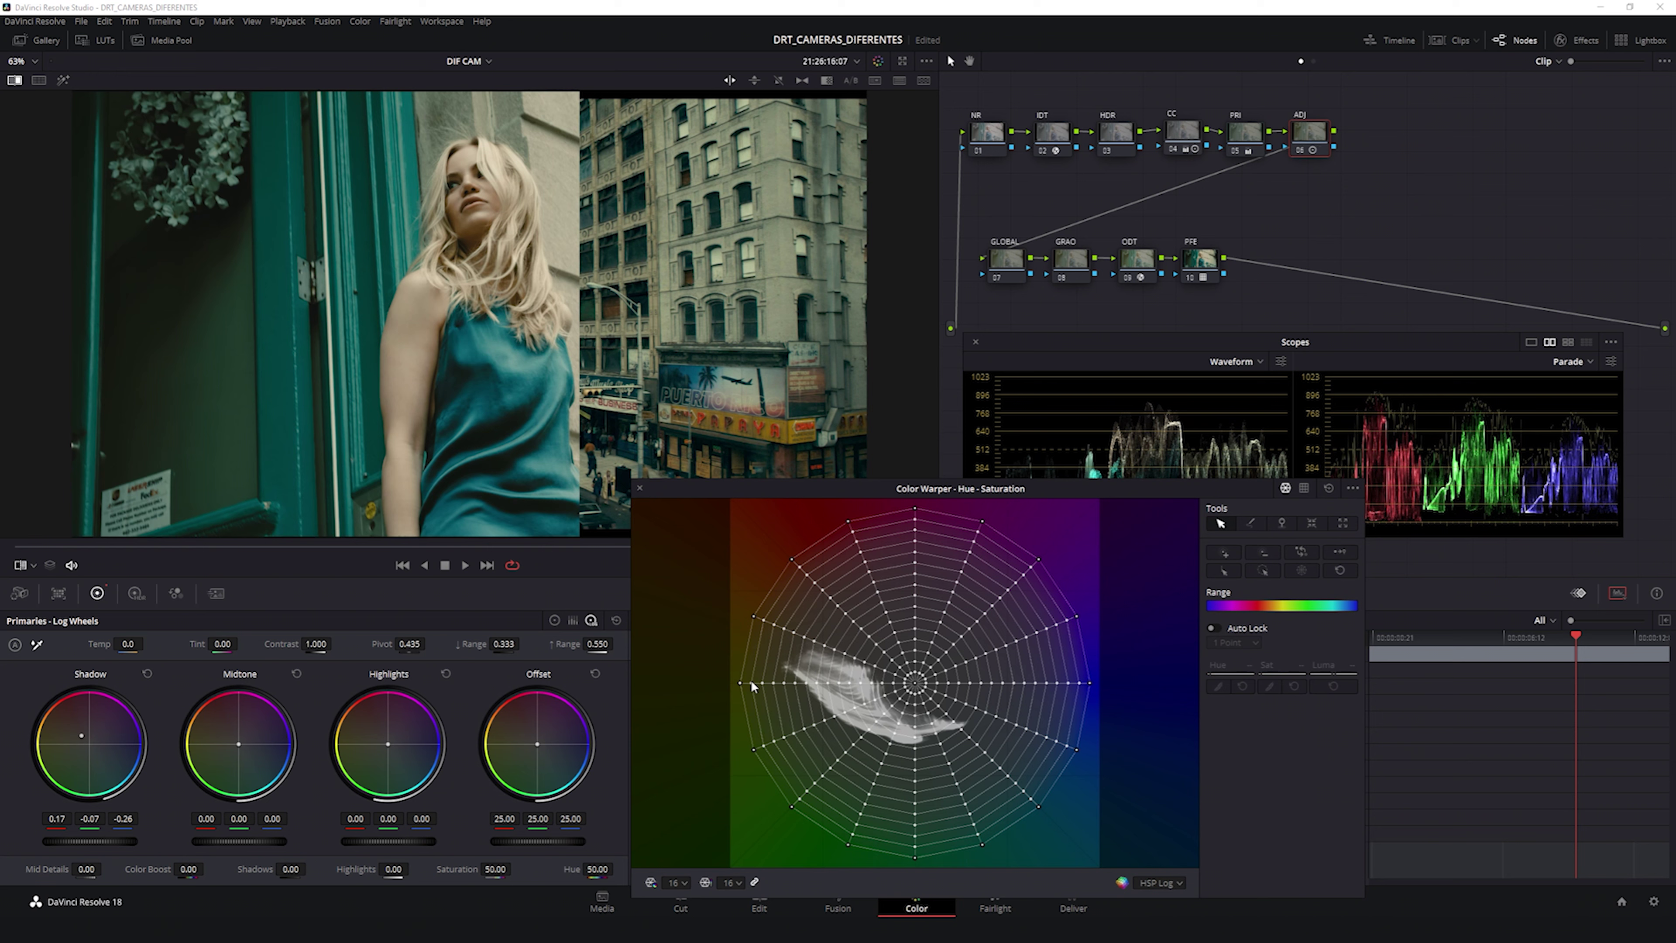
{"action": "left_click", "coordinate": [740, 682]}
{"action": "left_click_drag", "start_coordinate": [1296, 664], "coordinate": [1286, 664]}
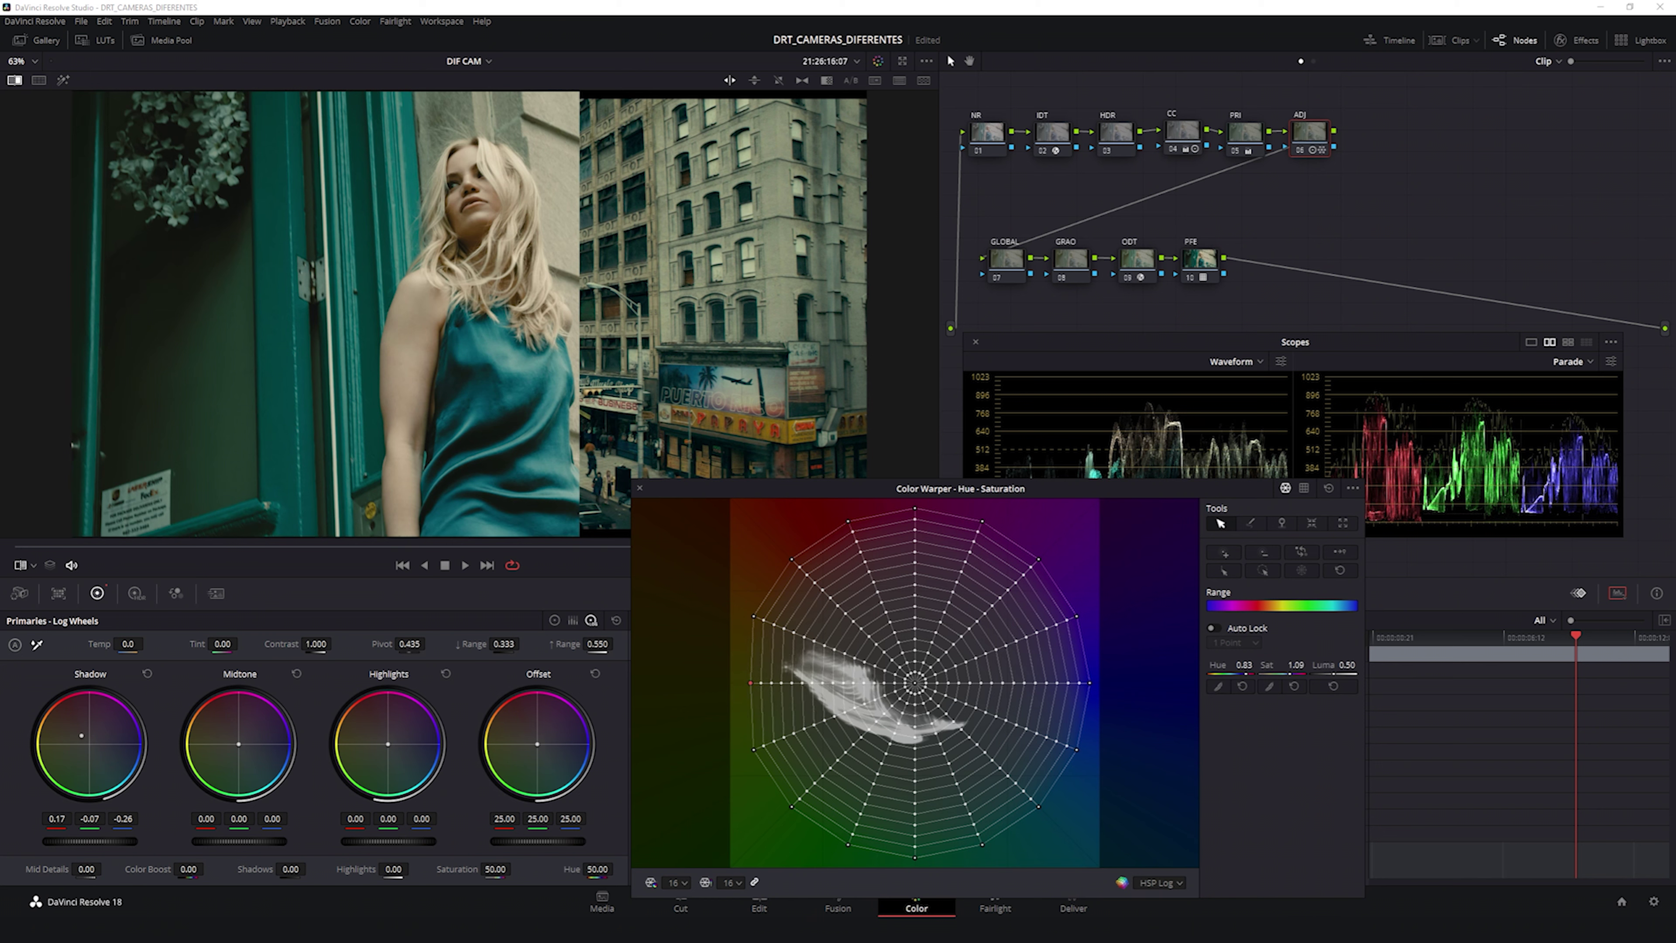
{"action": "key", "text": "ctrl+d"}
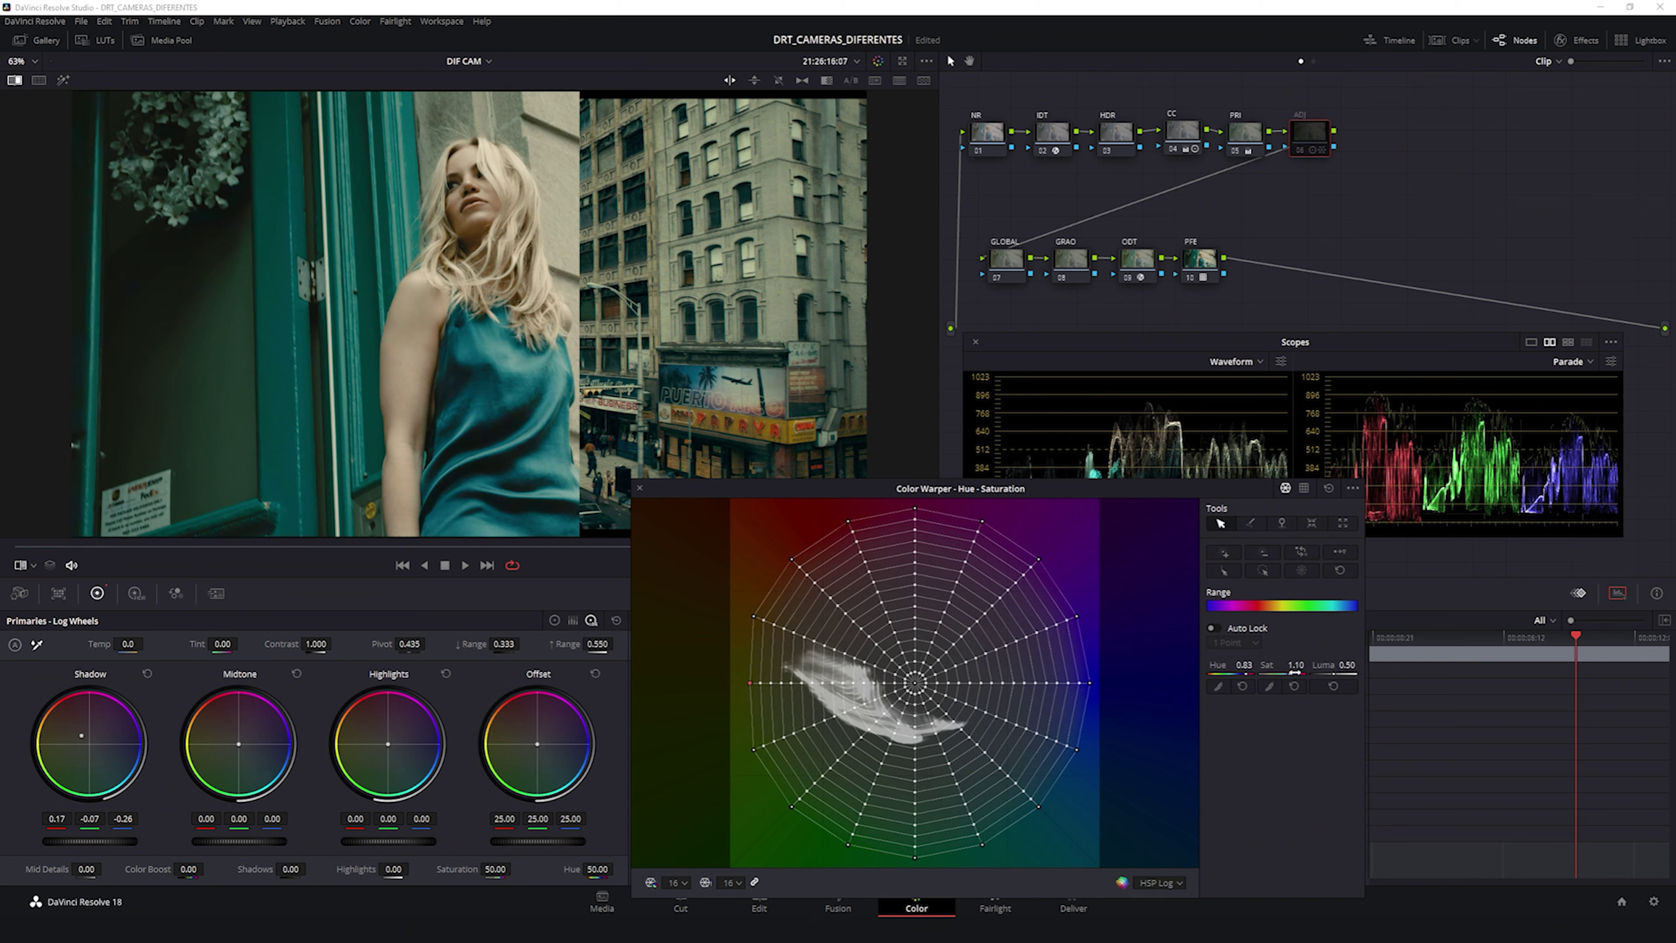
{"action": "key", "text": "ctrl+d"}
Step: Reset the outermost point at hue 0.83 again and set its saturation to 1.07
{"action": "double_click", "coordinate": [750, 683]}
{"action": "left_click", "coordinate": [740, 683]}
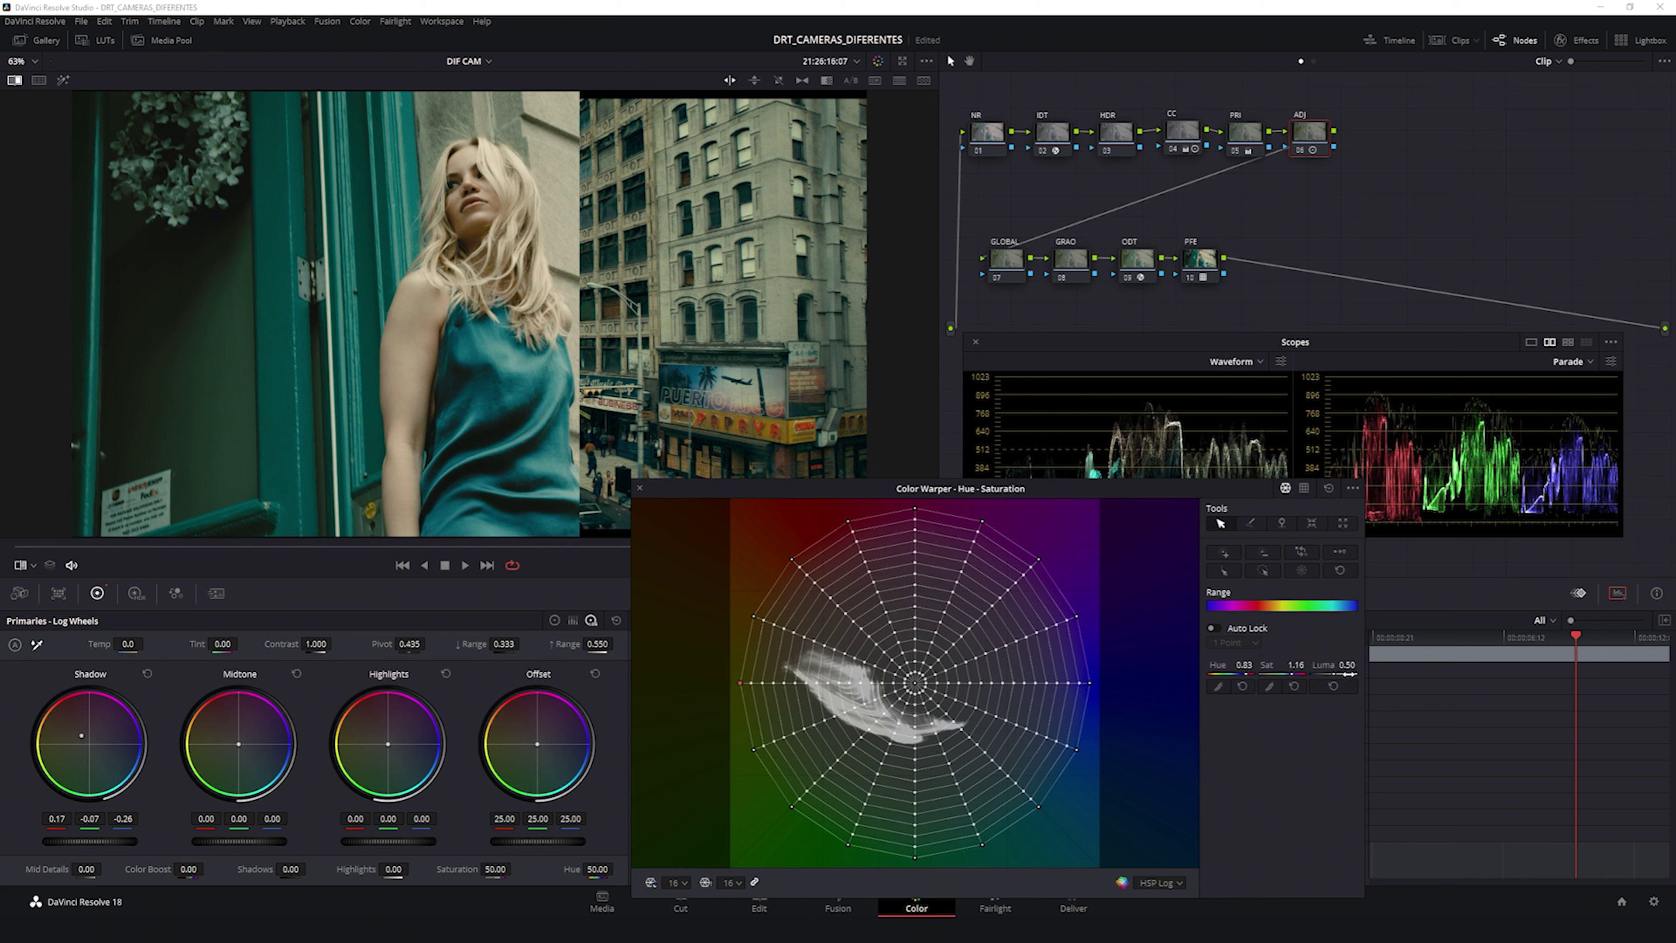
{"action": "left_click_drag", "start_coordinate": [1293, 666], "coordinate": [1280, 666]}
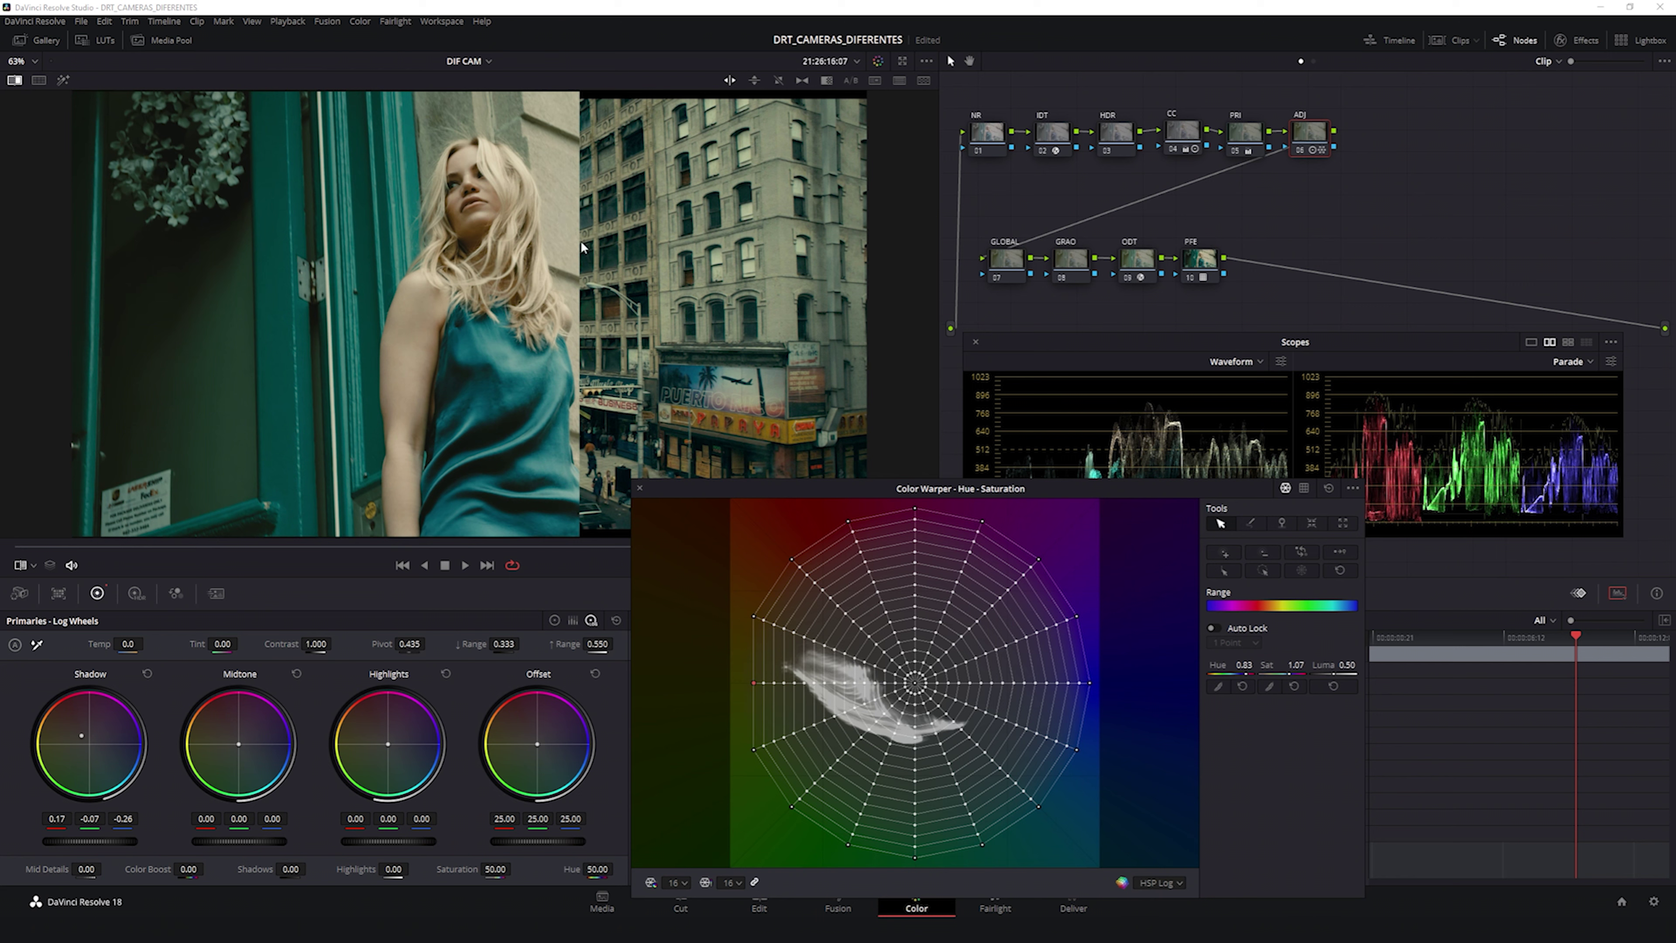
Step: Turn off the reference wipe and rearrange the floating Color Warper and scopes windows so the frame and waveforms can be seen
{"action": "key", "text": "ctrl+w"}
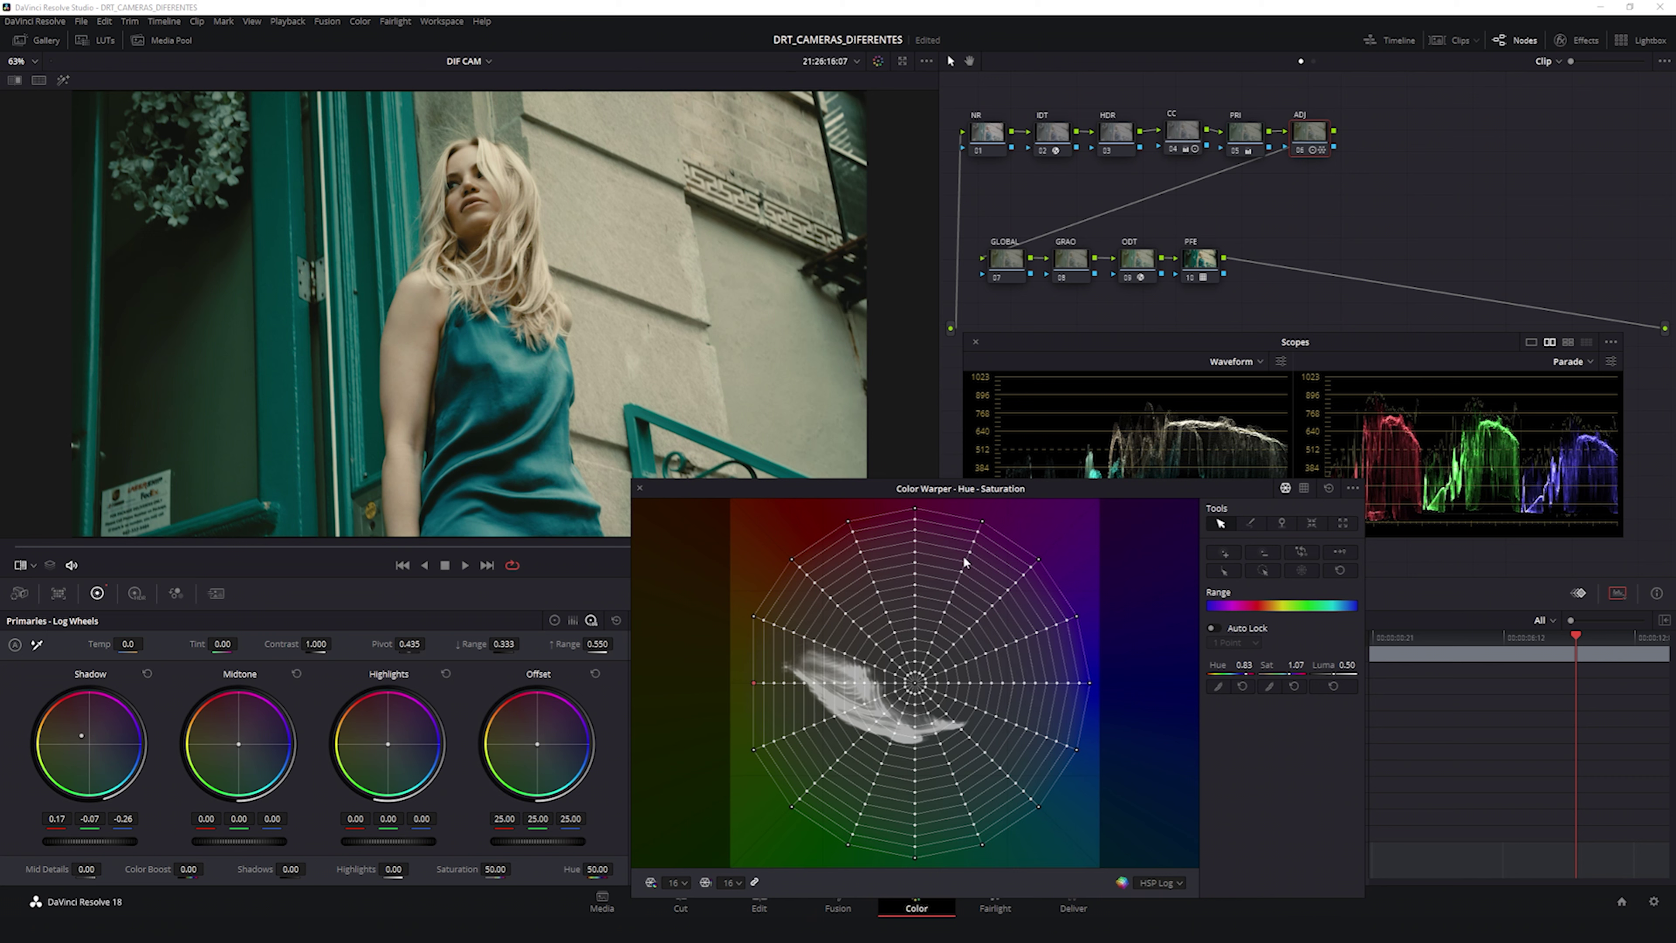
{"action": "left_click_drag", "start_coordinate": [1140, 489], "coordinate": [1143, 559]}
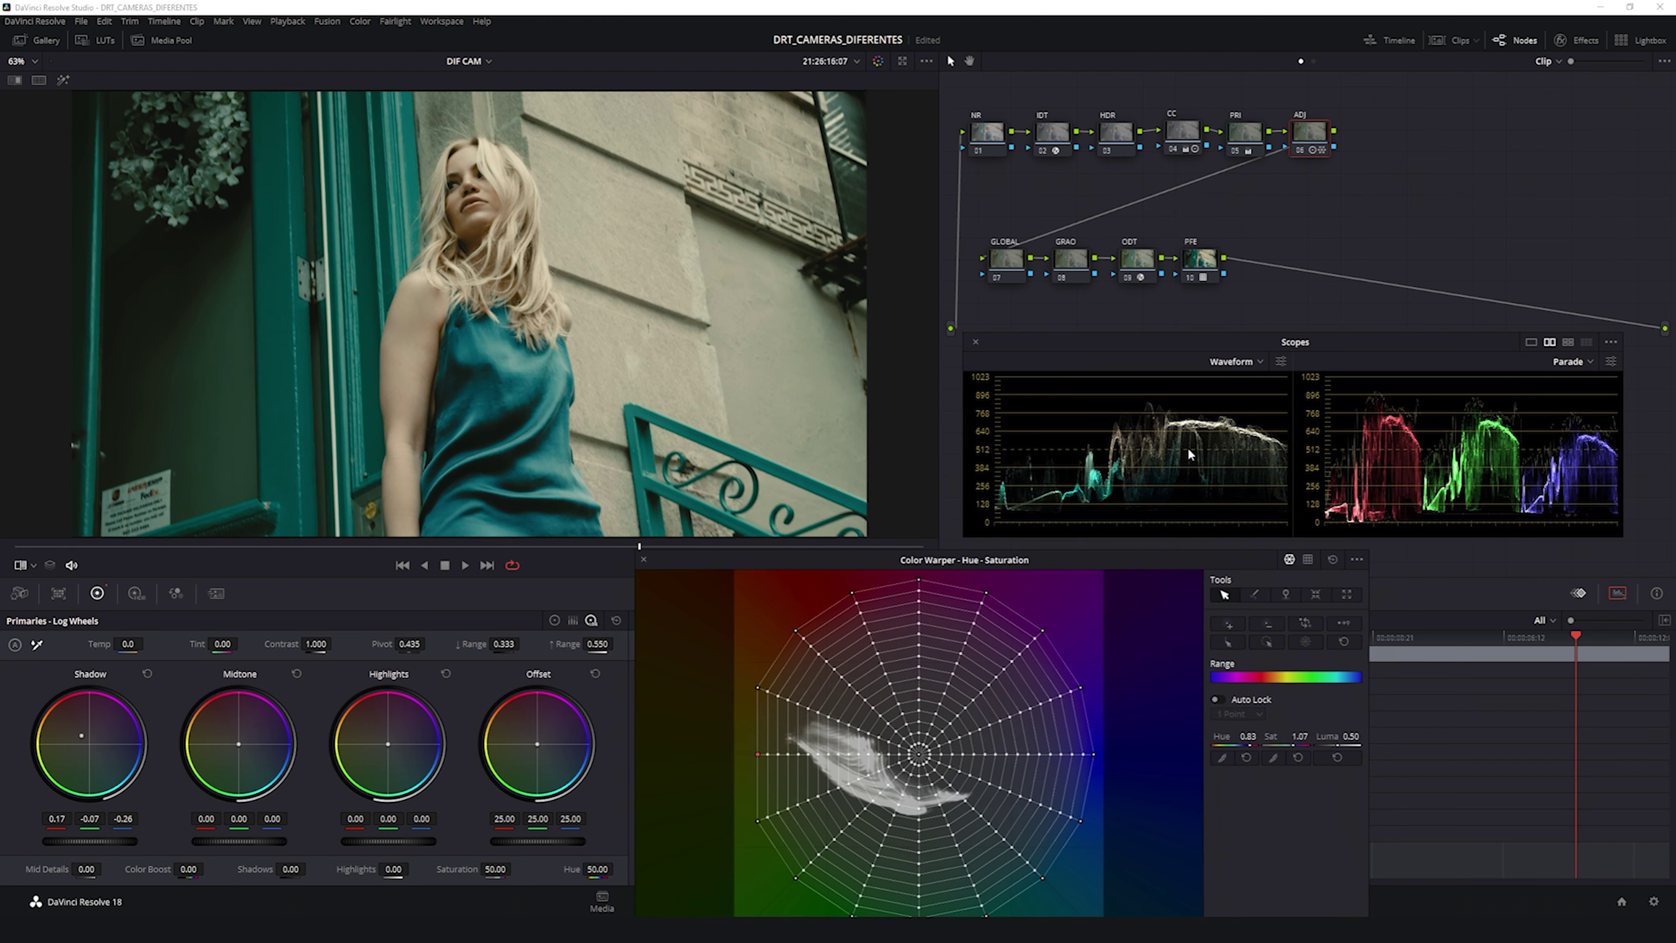
{"action": "left_click_drag", "start_coordinate": [1100, 550], "coordinate": [1186, 394]}
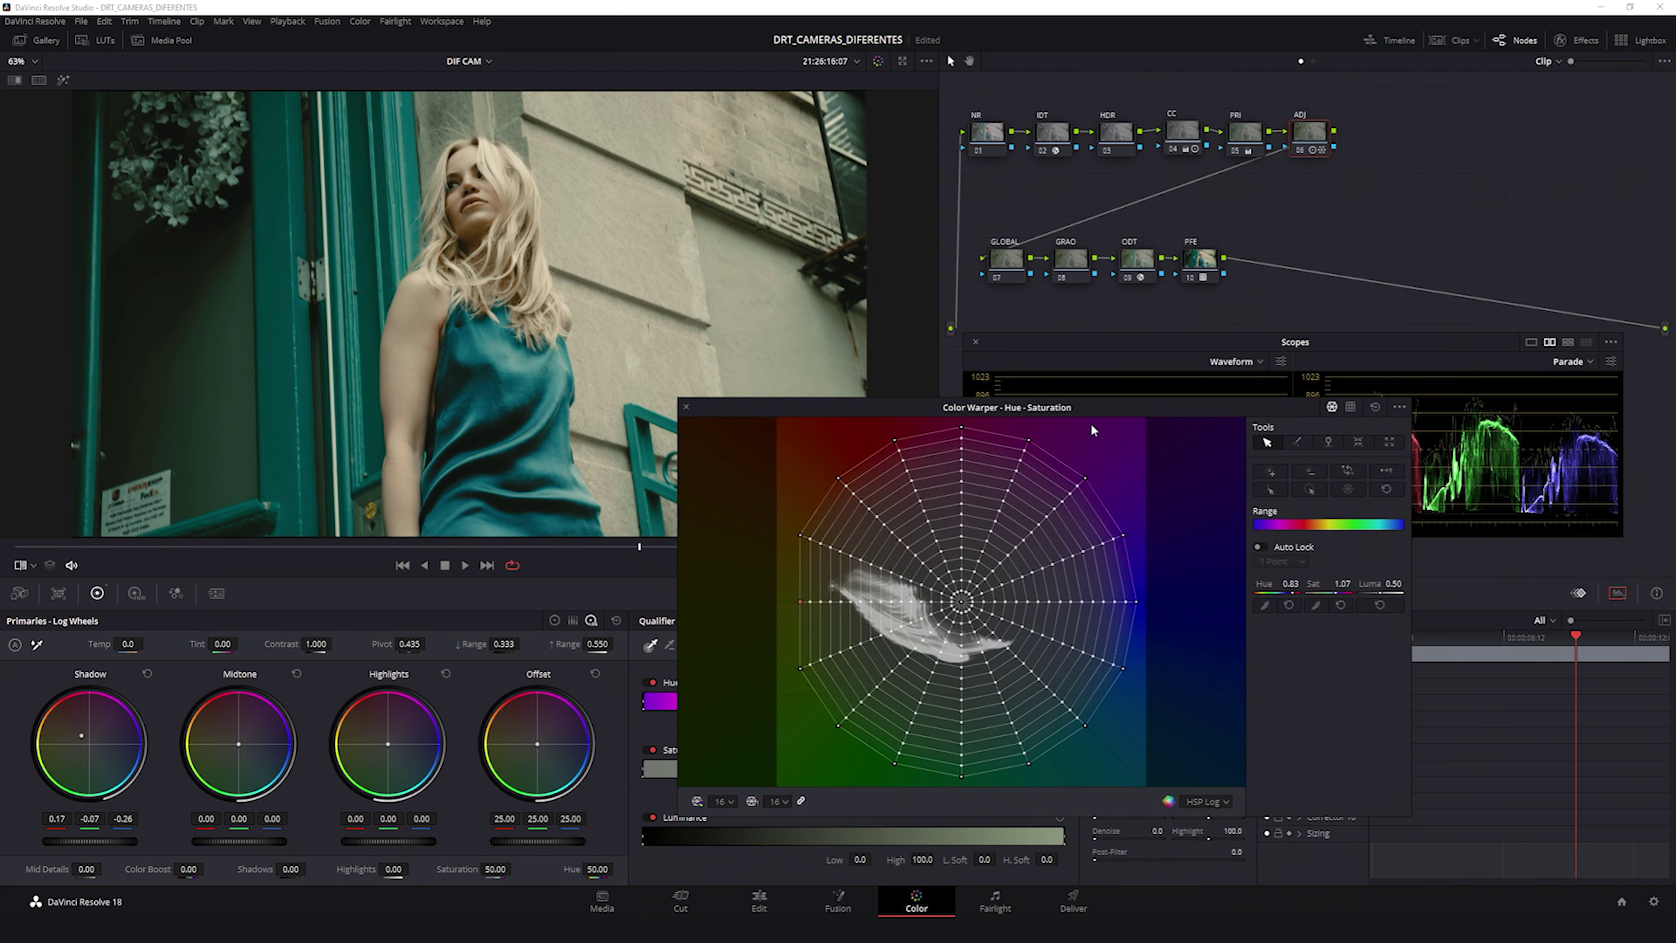
{"action": "left_click_drag", "start_coordinate": [1175, 329], "coordinate": [1236, 199]}
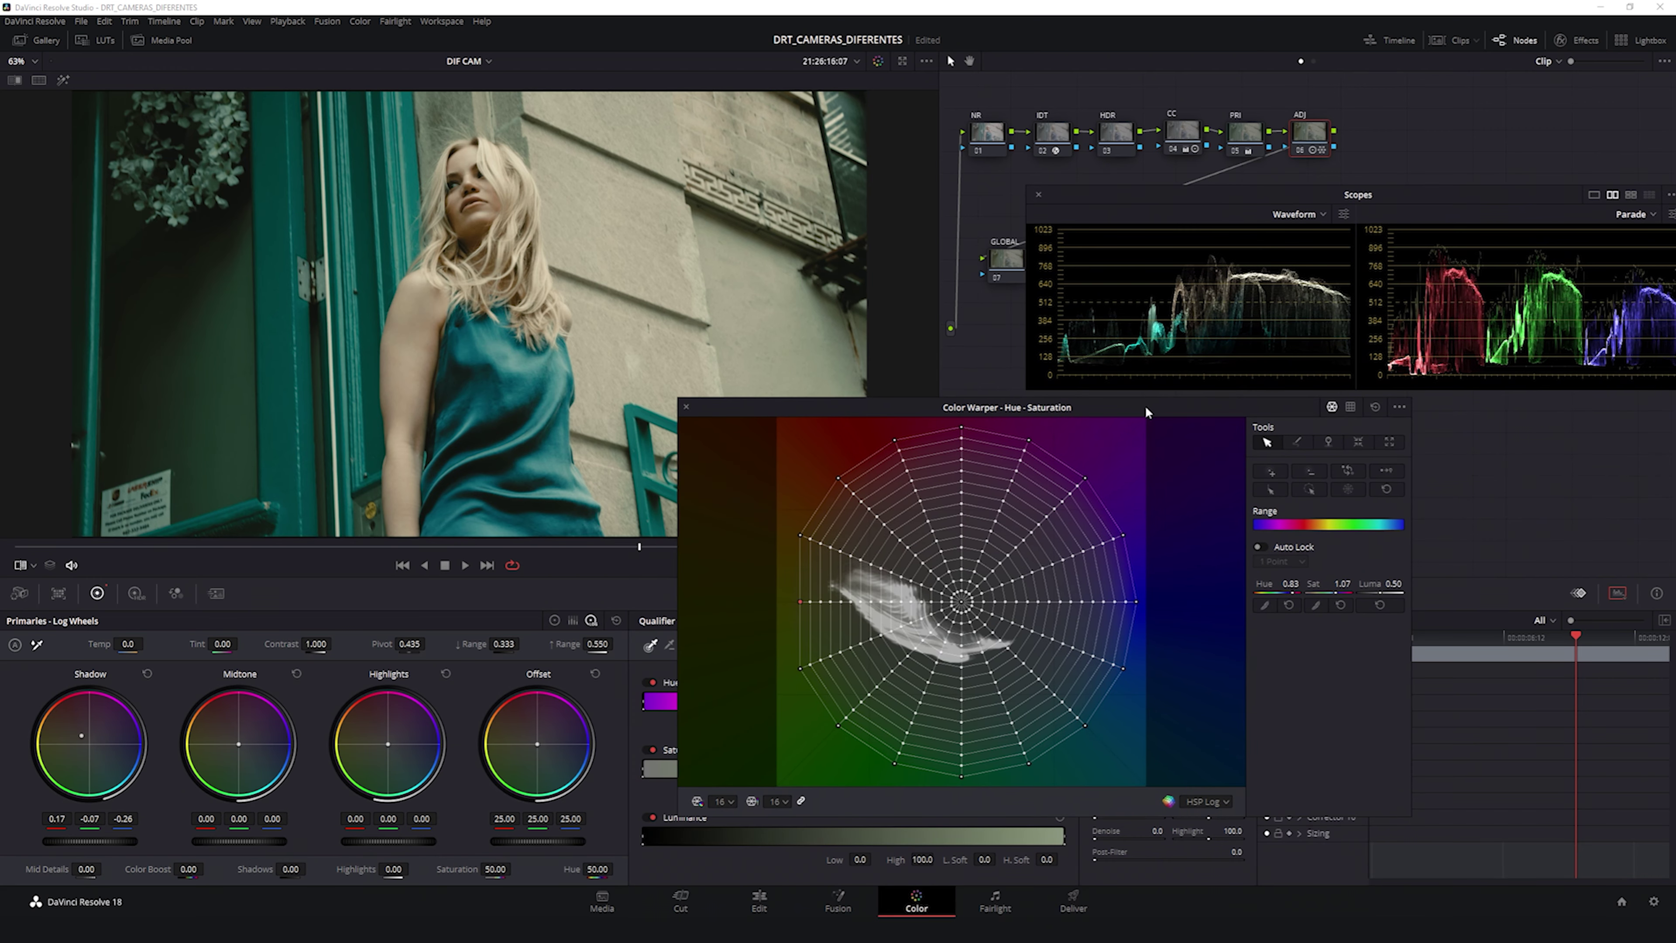
{"action": "left_click_drag", "start_coordinate": [1145, 404], "coordinate": [1146, 411]}
{"action": "left_click_drag", "start_coordinate": [886, 417], "coordinate": [871, 416]}
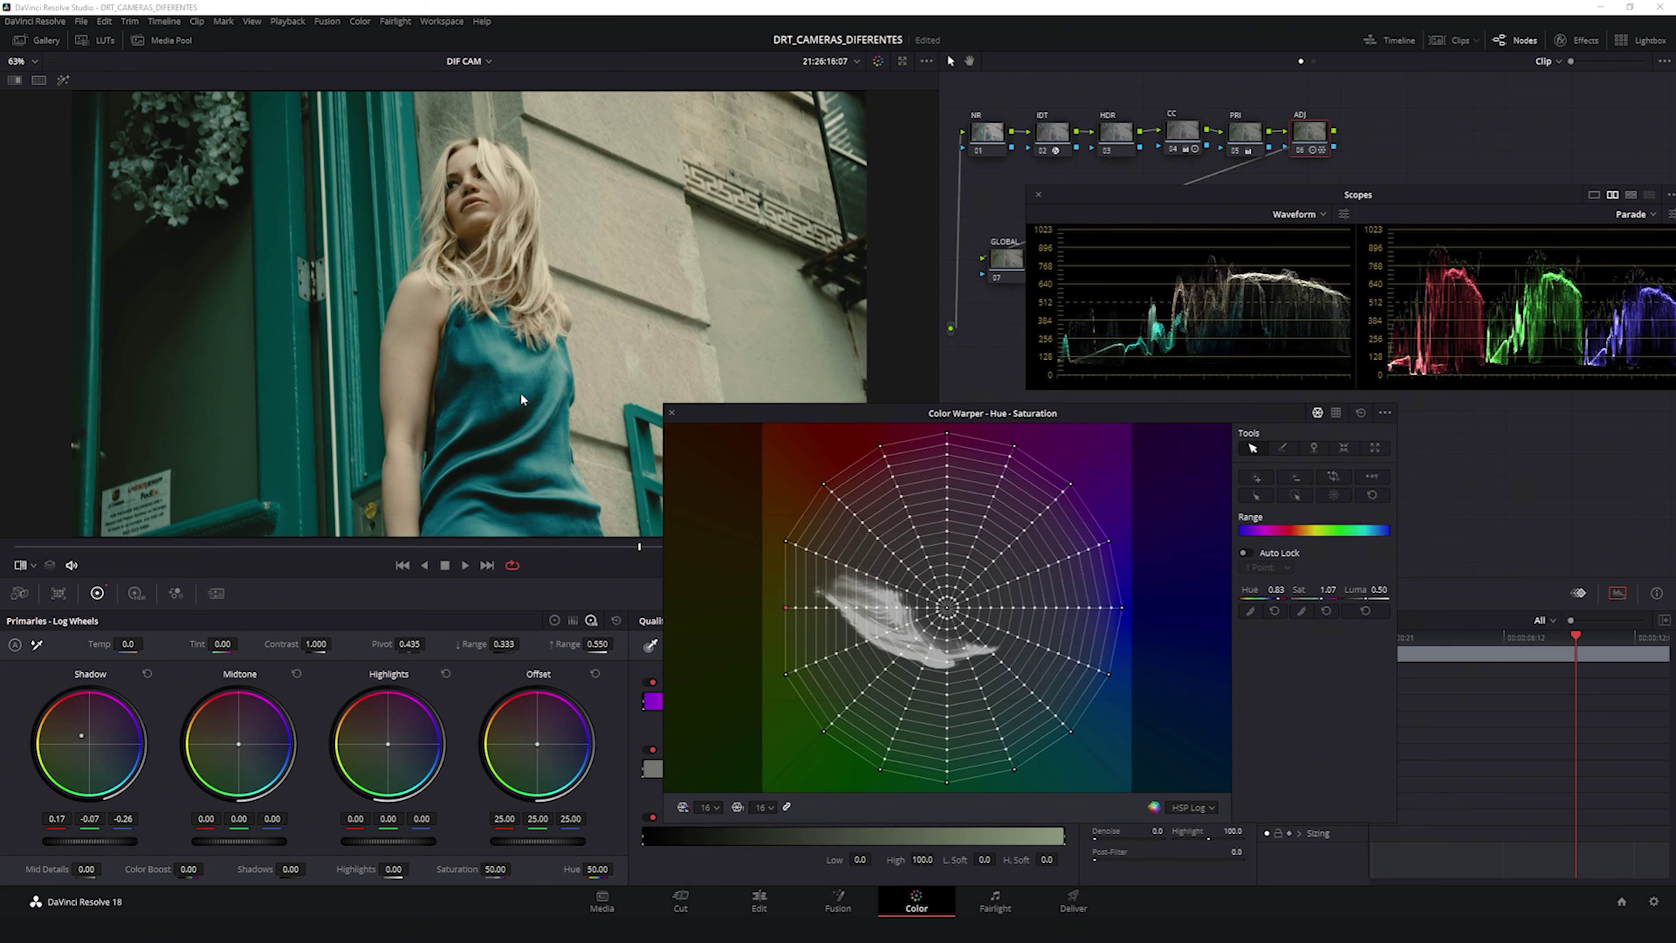
Step: Switch the viewer to Qualifier mode, select three neighbouring outermost points in the warper's green area and set their saturation to 0.96
{"action": "left_click", "coordinate": [32, 566]}
{"action": "left_click", "coordinate": [38, 602]}
{"action": "left_click", "coordinate": [1017, 677]}
{"action": "left_click", "coordinate": [1017, 677]}
{"action": "left_click_drag", "start_coordinate": [856, 782], "coordinate": [1049, 768]}
{"action": "left_click", "coordinate": [948, 771], "text": "ctrl"}
{"action": "left_click_drag", "start_coordinate": [1327, 589], "coordinate": [1309, 590]}
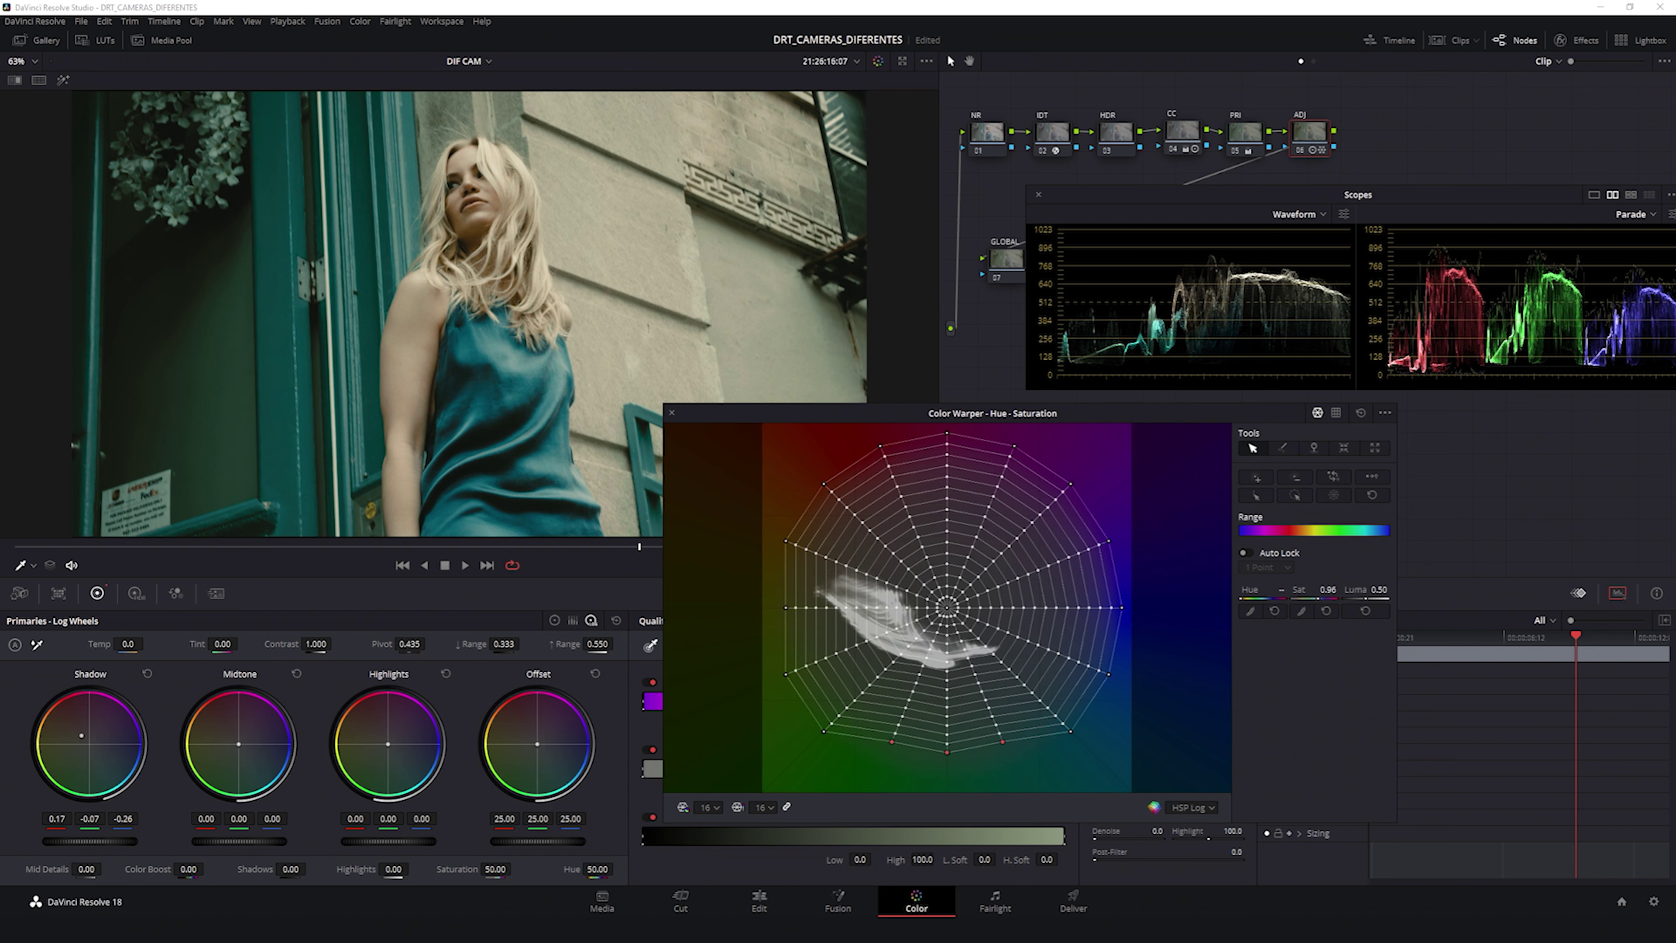
Step: Move the outermost warper point beside the hue 0.83 point to hue 0.92 and saturation 1.17, comparing with undo and redo
{"action": "left_click", "coordinate": [1070, 730]}
{"action": "left_click_drag", "start_coordinate": [1328, 590], "coordinate": [1322, 590]}
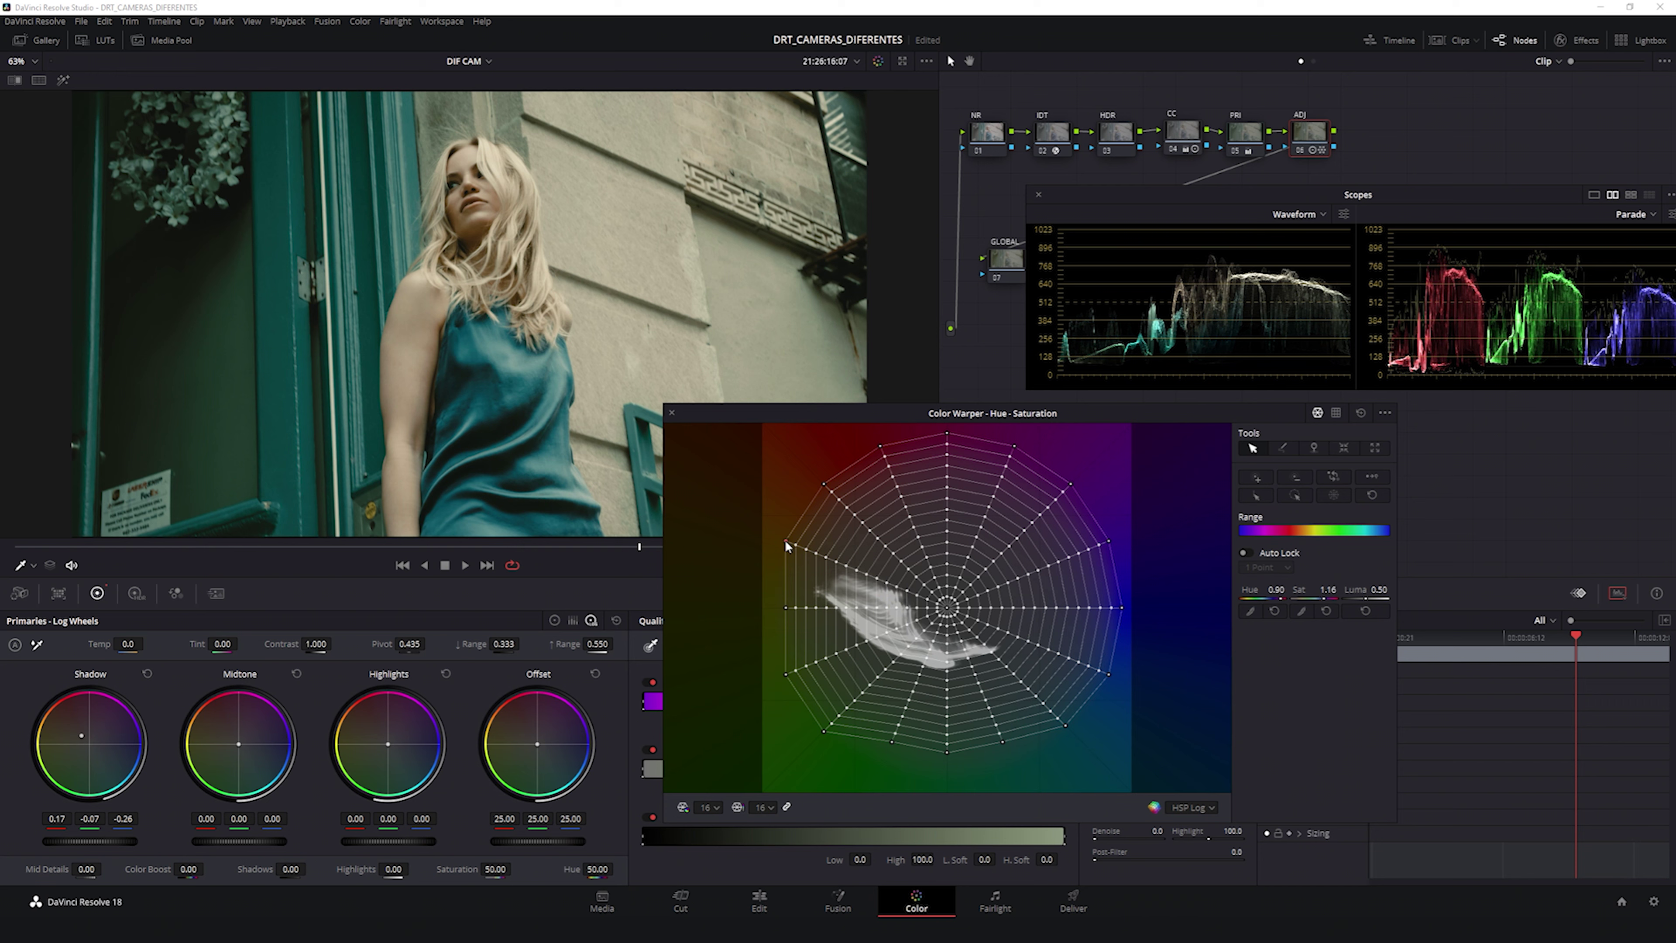
{"action": "left_click_drag", "start_coordinate": [785, 541], "coordinate": [795, 520]}
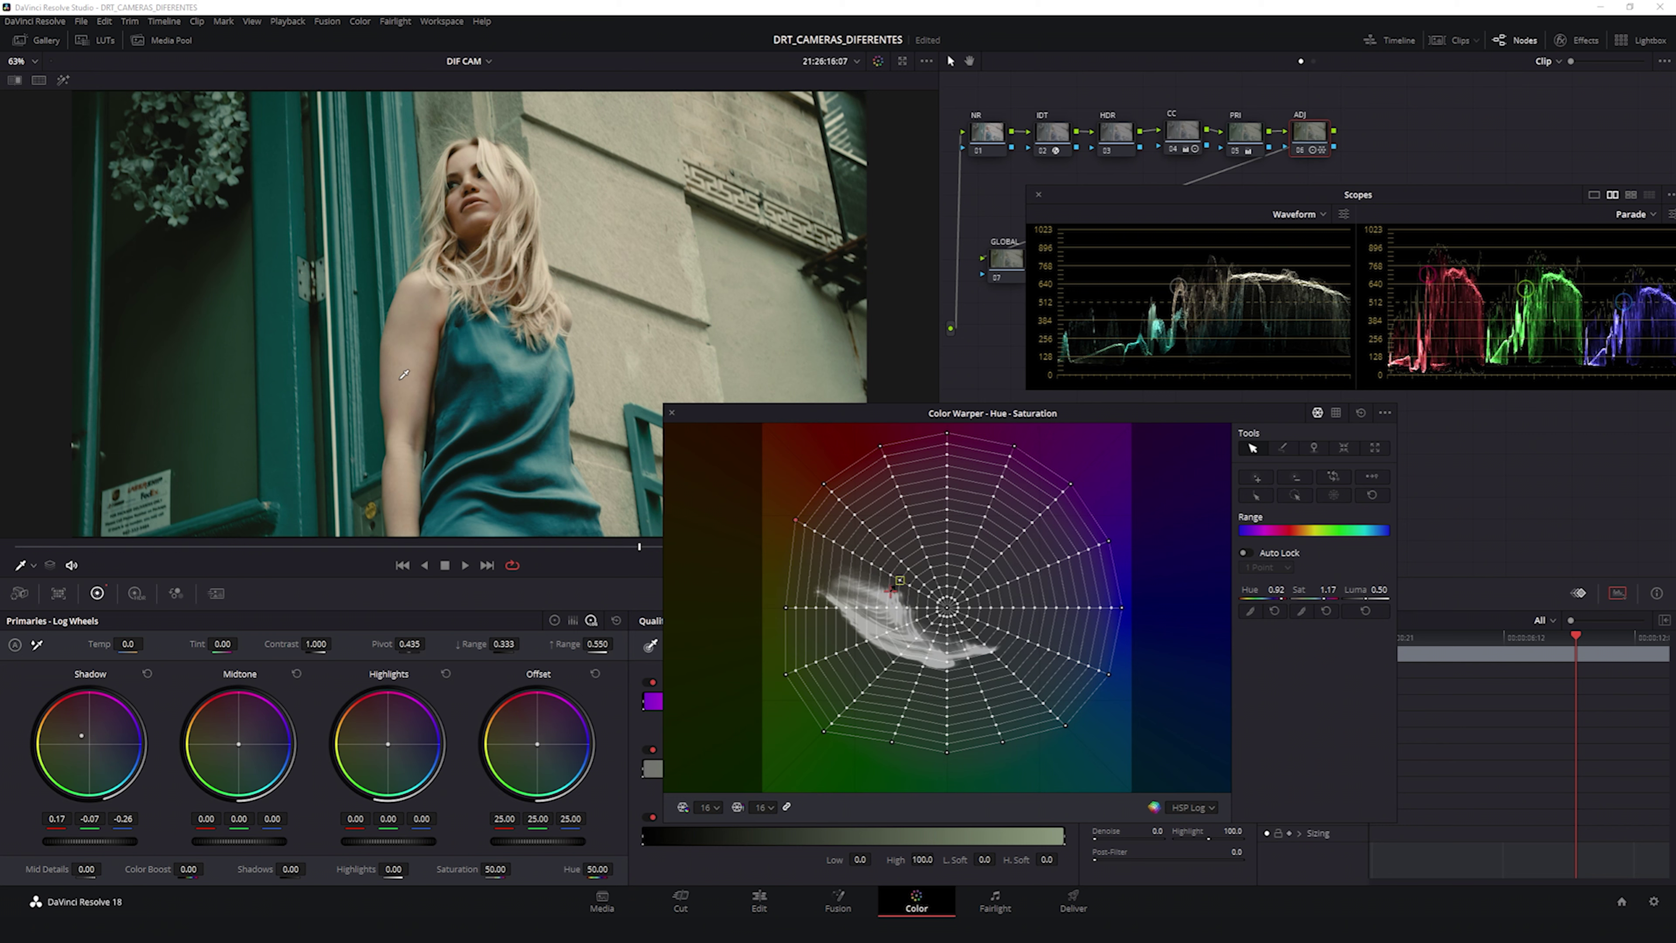
{"action": "key", "text": "ctrl+z"}
{"action": "key", "text": "ctrl+shift+z"}
Step: Show the clip and the street reference in split screen and compare the frame with the ADJ node off and on
{"action": "left_click", "coordinate": [39, 80]}
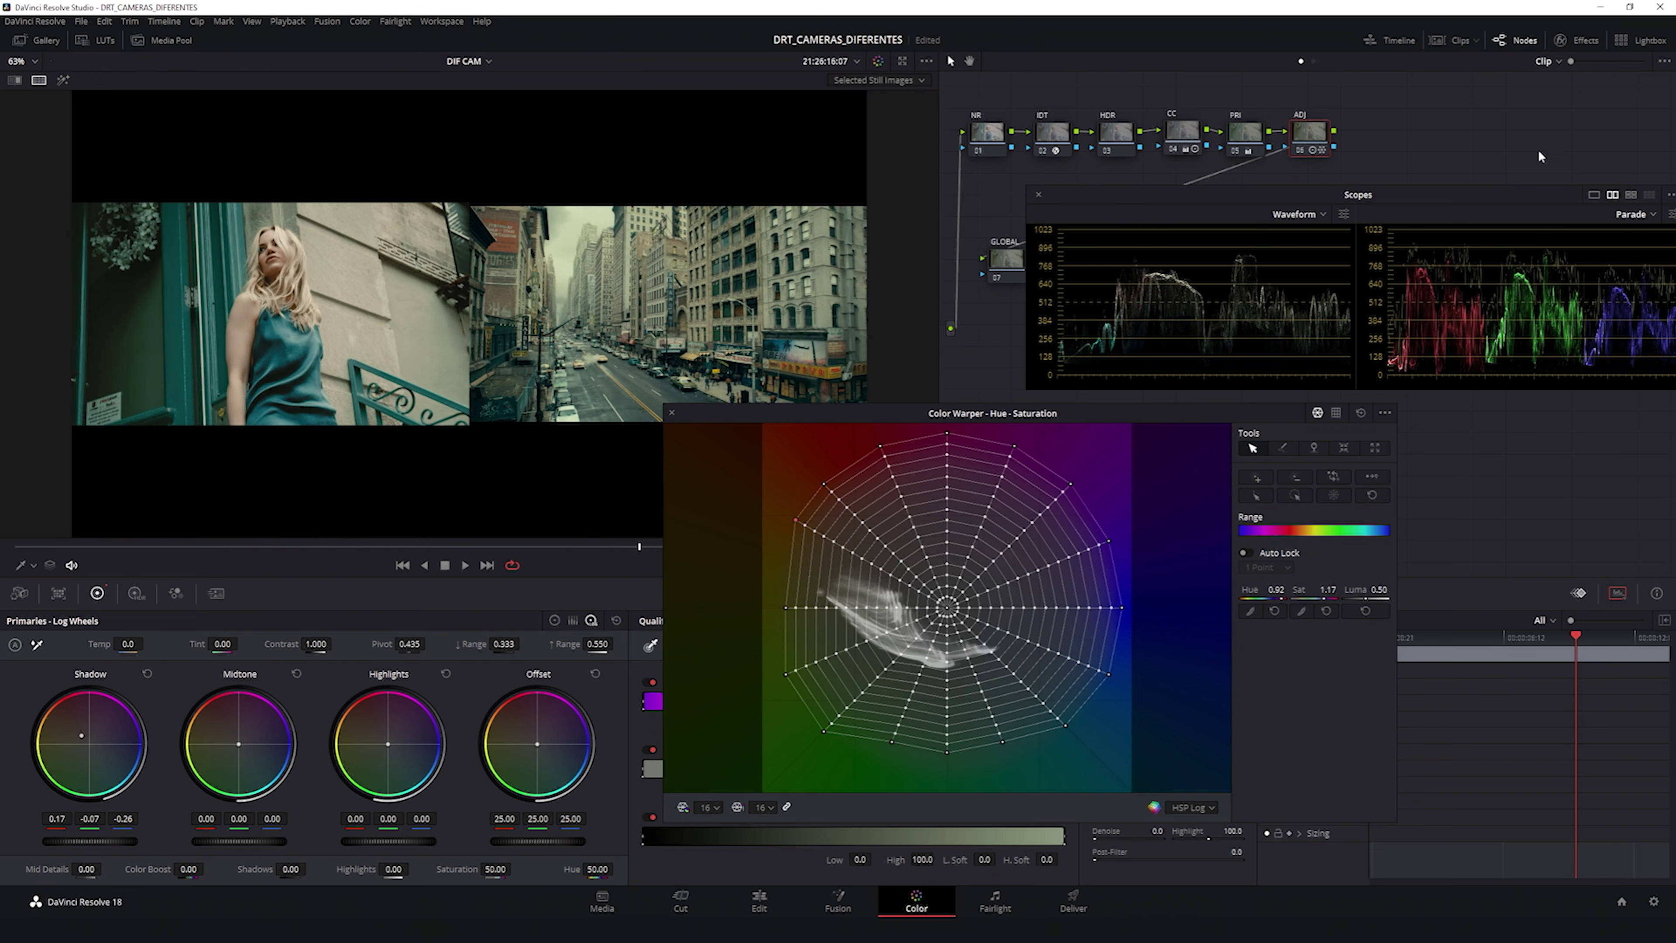
{"action": "key", "text": "ctrl+d"}
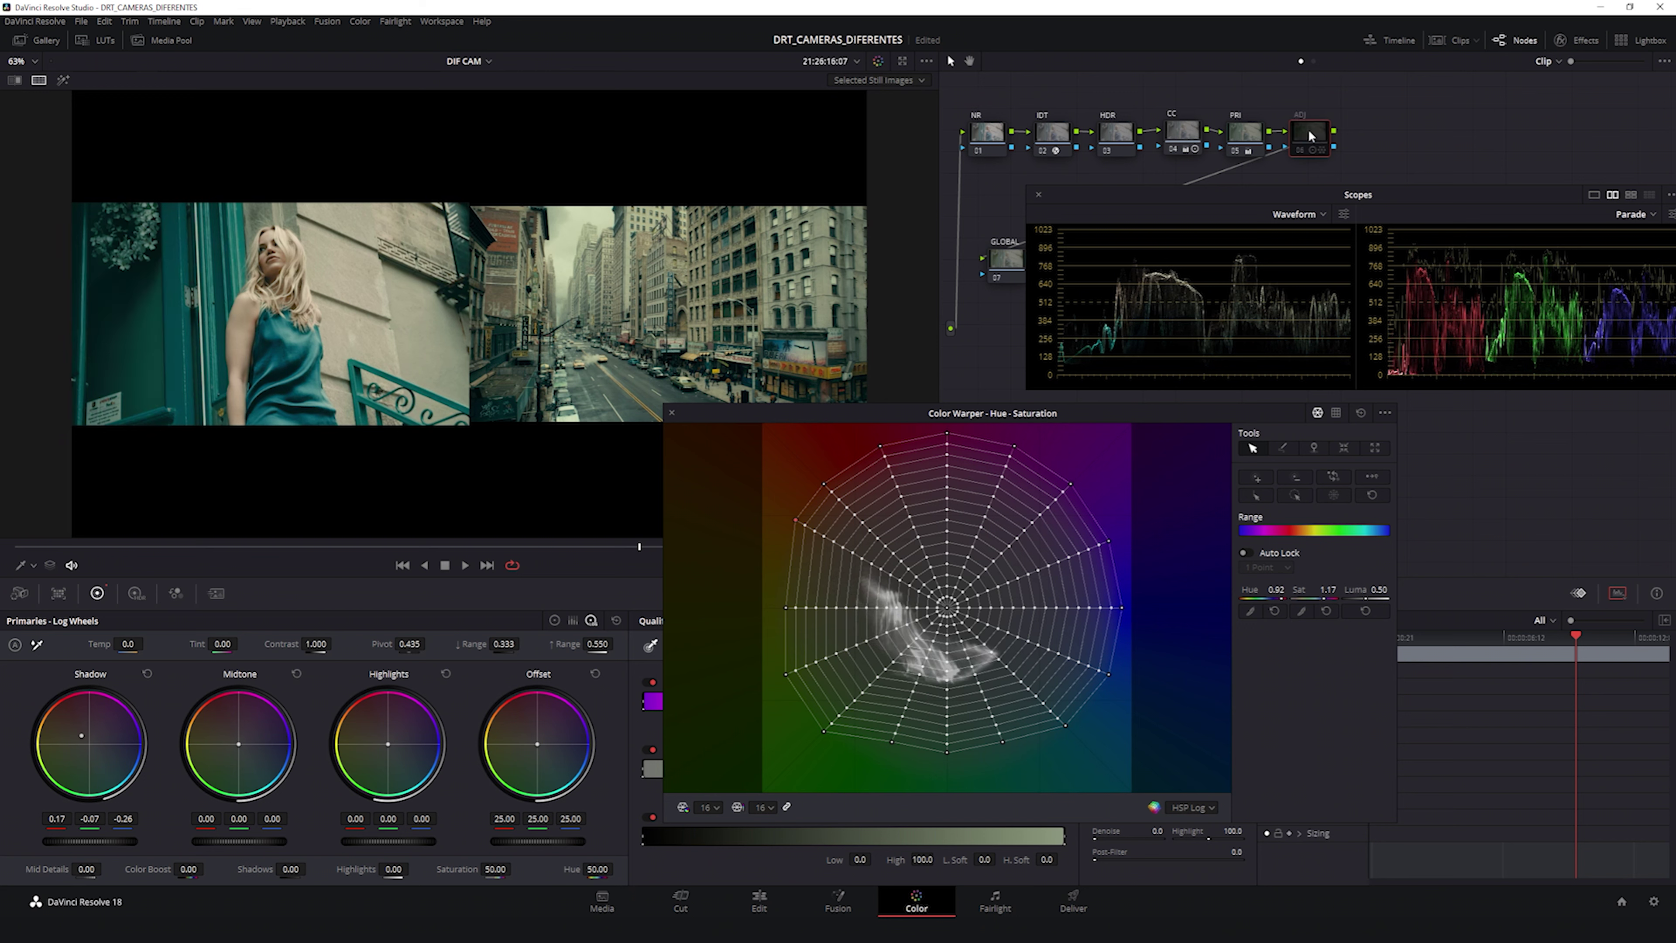
{"action": "key", "text": "ctrl+d"}
{"action": "key", "text": "ctrl+d"}
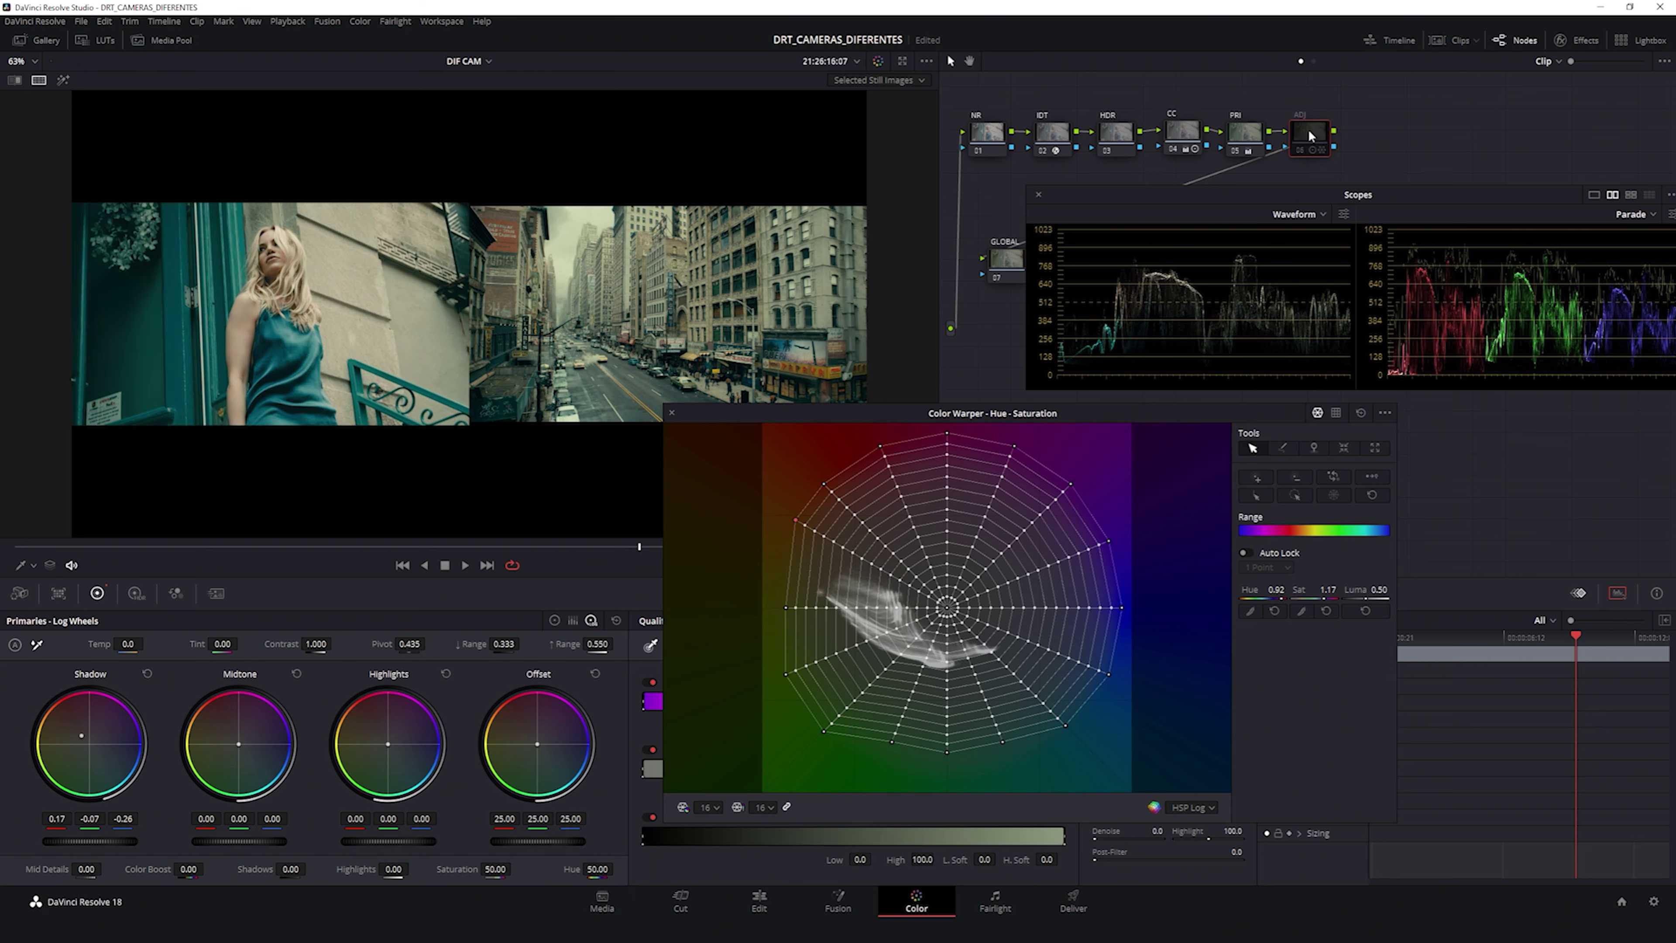
{"action": "key", "text": "ctrl+d"}
{"action": "key", "text": "ctrl+d"}
{"action": "key", "text": "ctrl+d"}
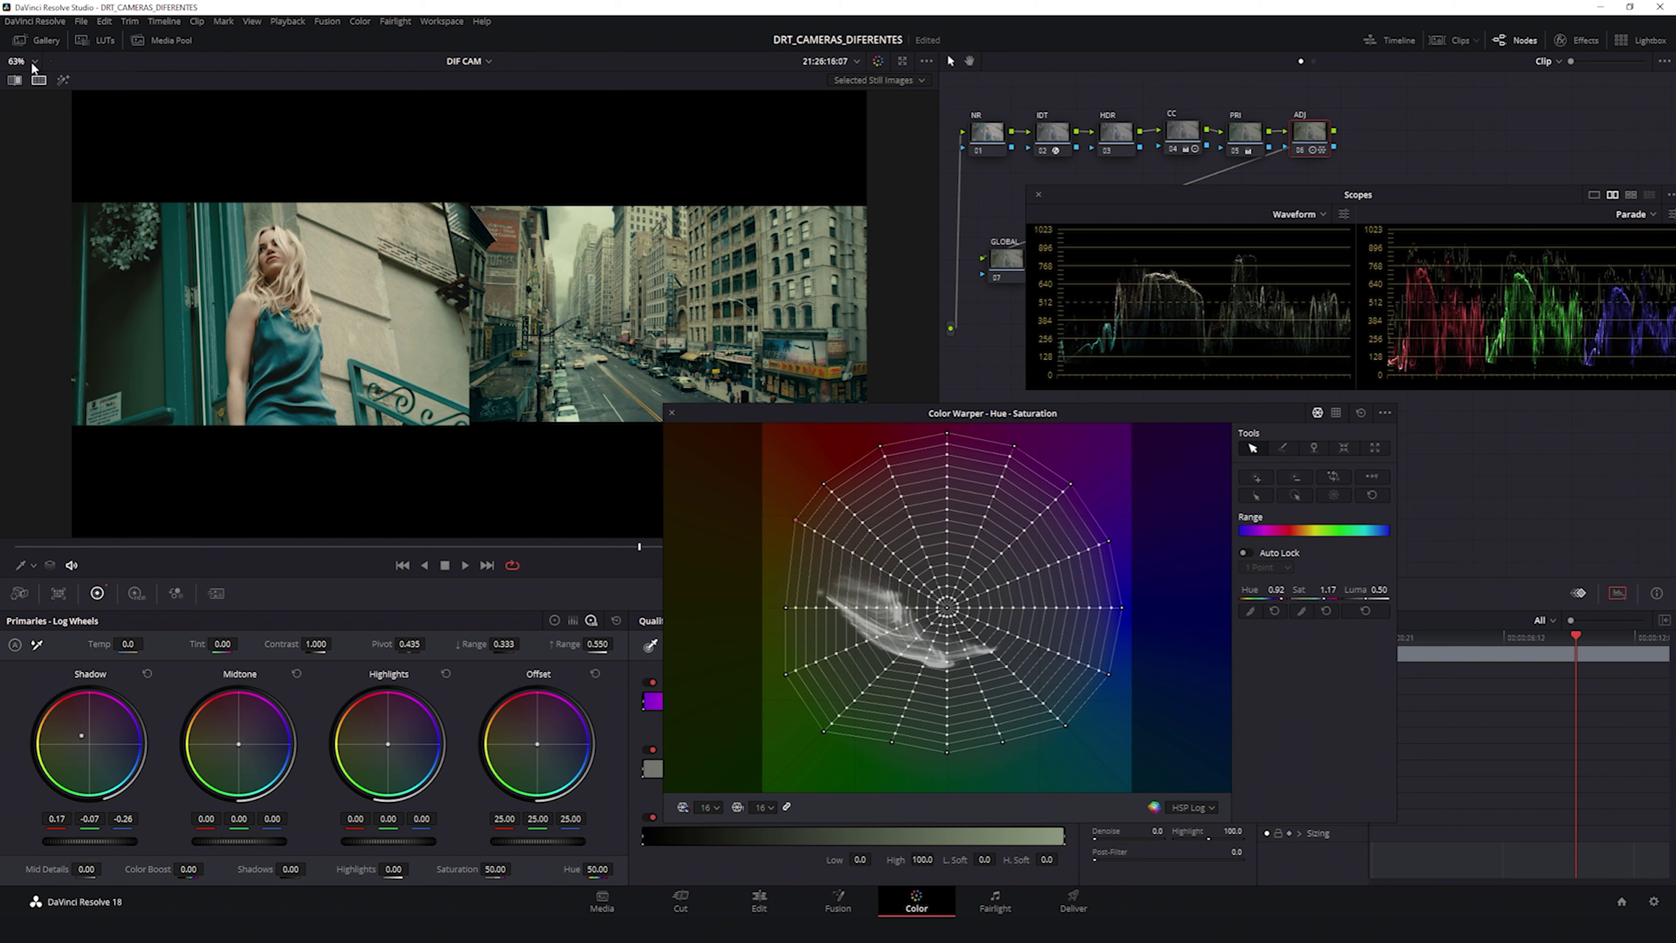
Step: Leave the split screen, close the floating Color Warper window and move the scopes below the node tree
{"action": "left_click", "coordinate": [42, 79]}
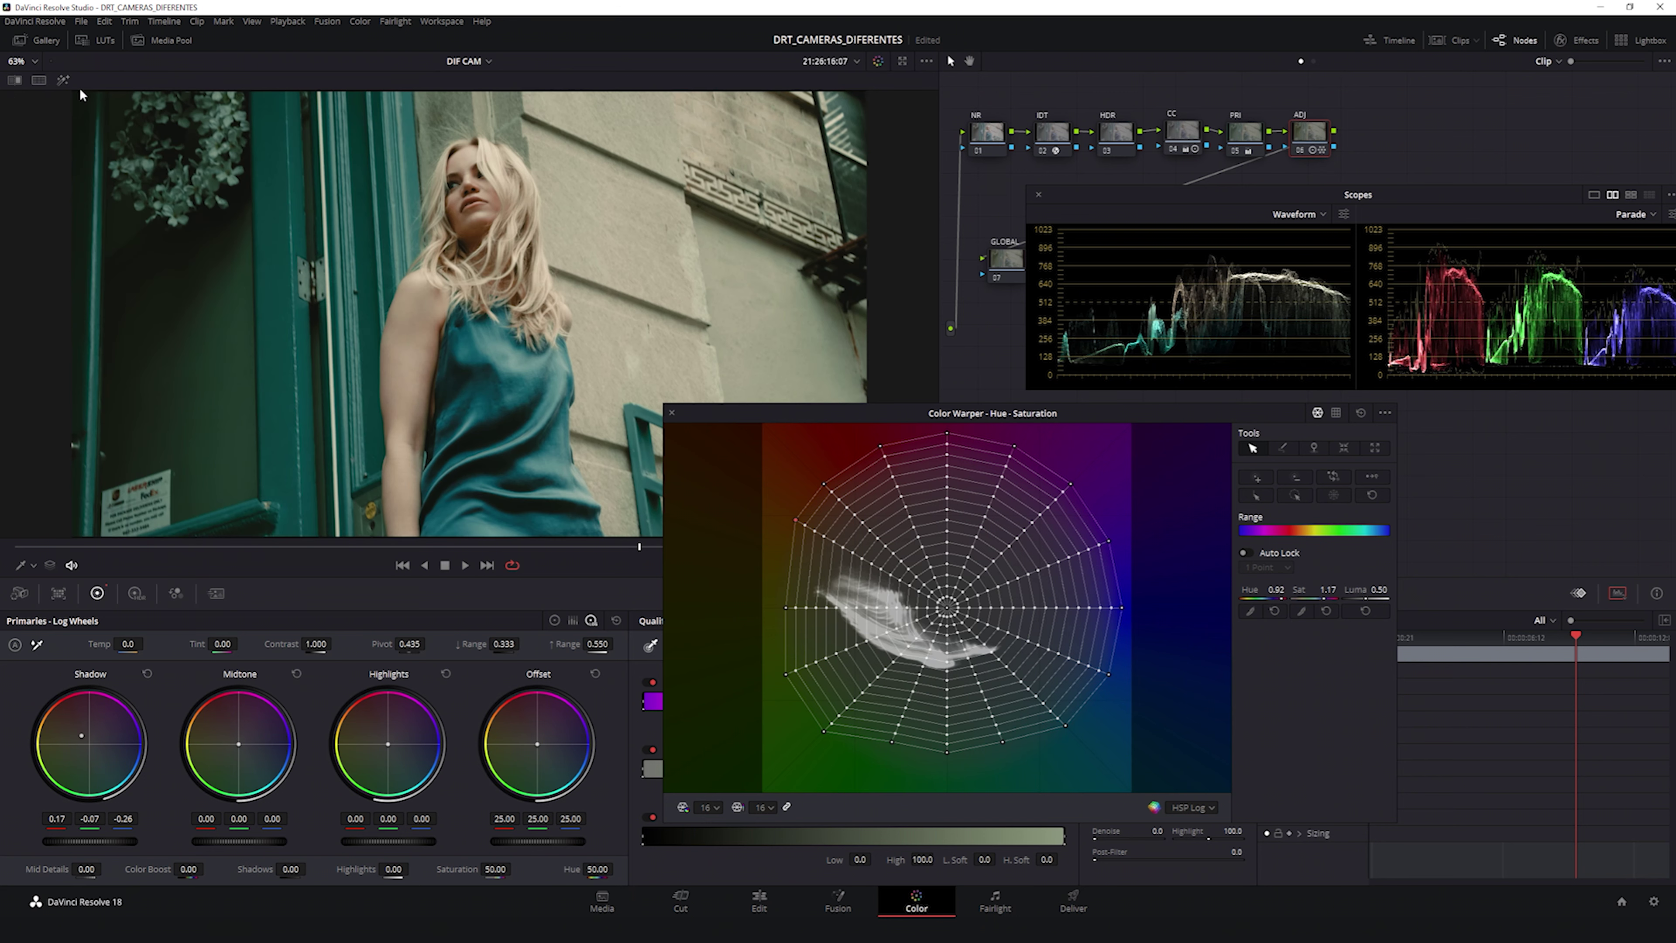
{"action": "left_click", "coordinate": [671, 413]}
{"action": "left_click_drag", "start_coordinate": [1188, 197], "coordinate": [1128, 361]}
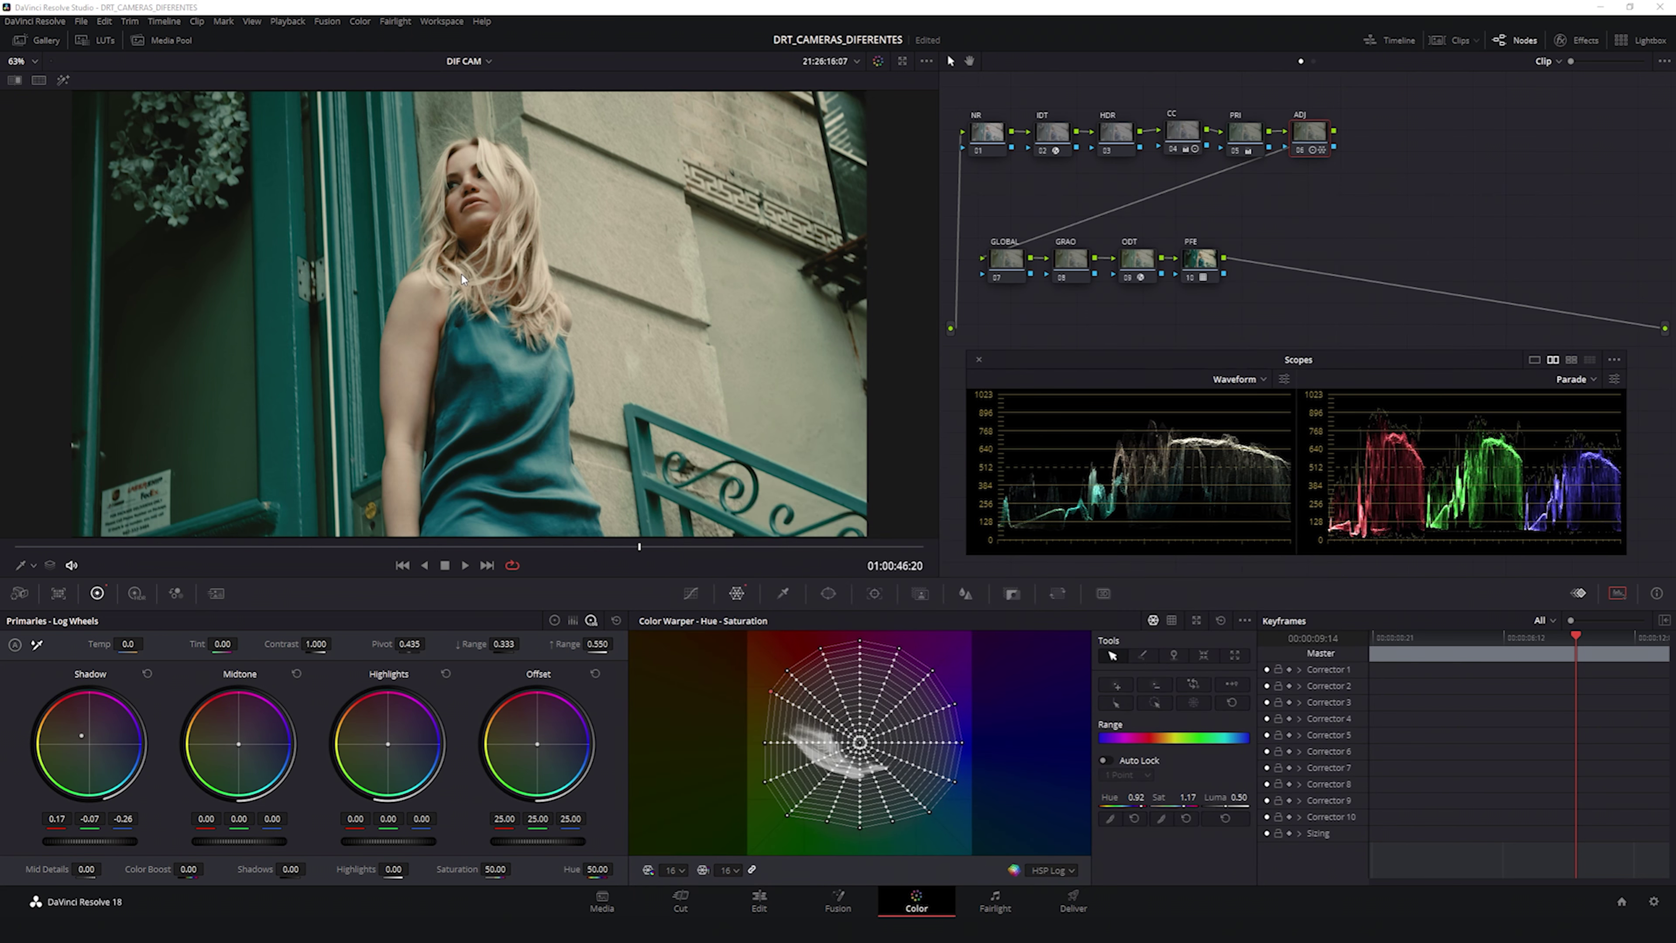
Step: Enlarge the frame and compare the skin and dress with the ADJ node repeatedly turned off and on
{"action": "scroll", "coordinate": [467, 271], "scroll_direction": "up", "scroll_amount": 4}
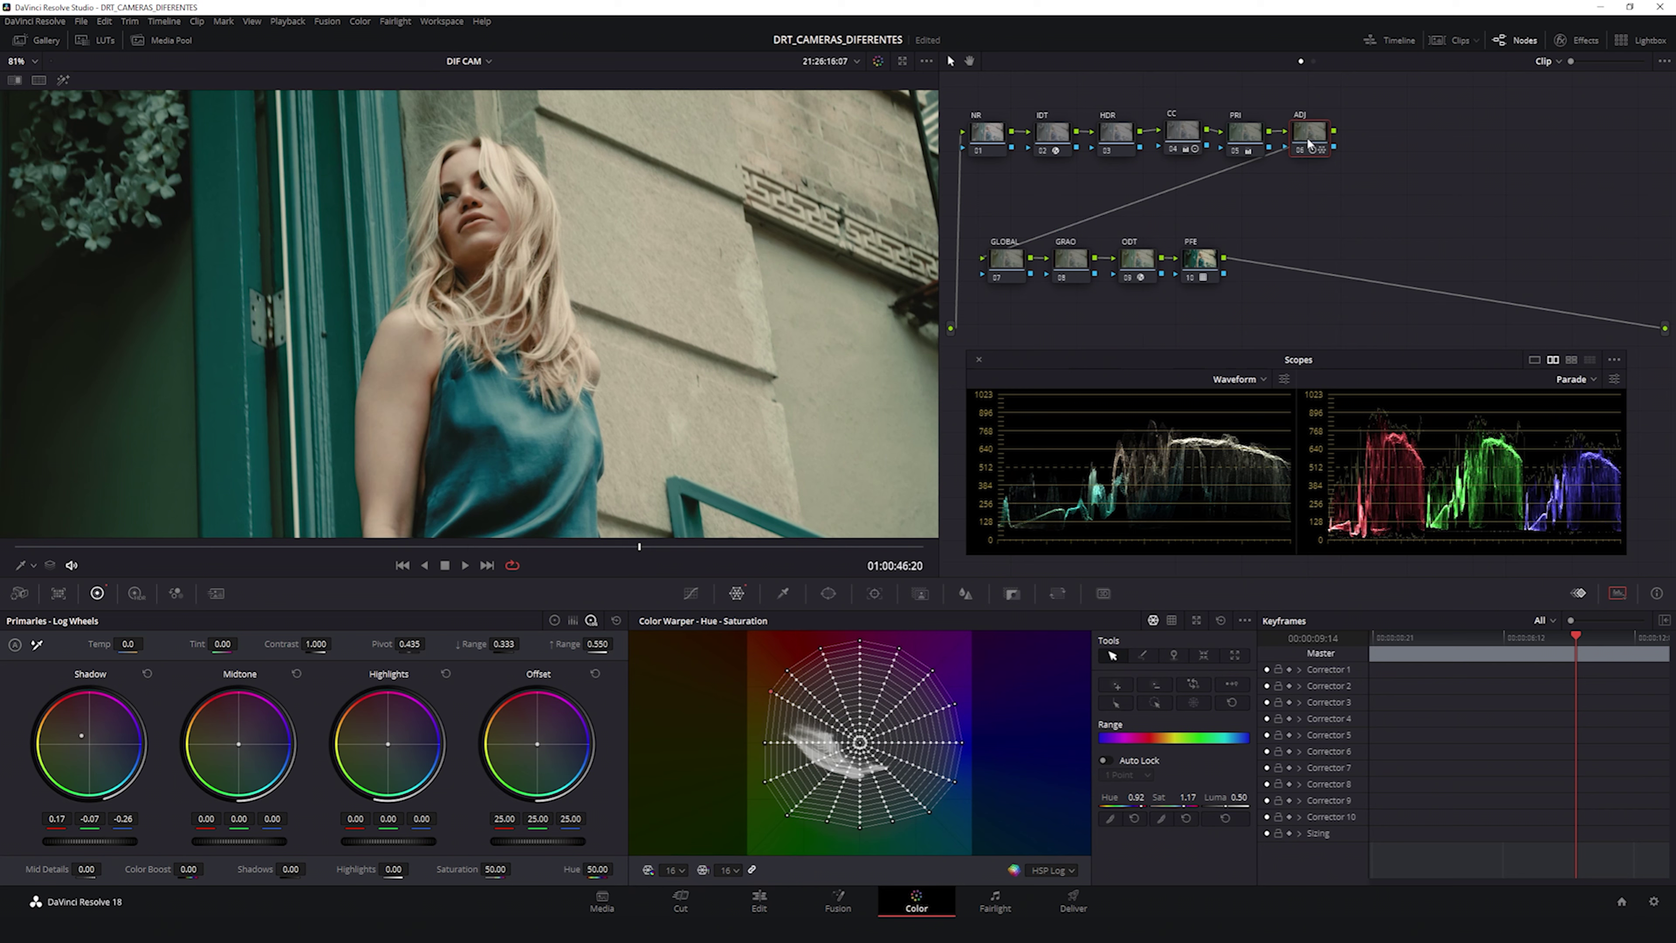
{"action": "key", "text": "ctrl+d"}
{"action": "key", "text": "ctrl+d"}
{"action": "key", "text": "ctrl+d"}
{"action": "key", "text": "ctrl+d"}
{"action": "key", "text": "ctrl+d"}
{"action": "key", "text": "ctrl+d"}
Step: View the frame full screen and compare the ADJ node's correction by repeatedly turning it off and on
{"action": "key", "text": "ctrl+f"}
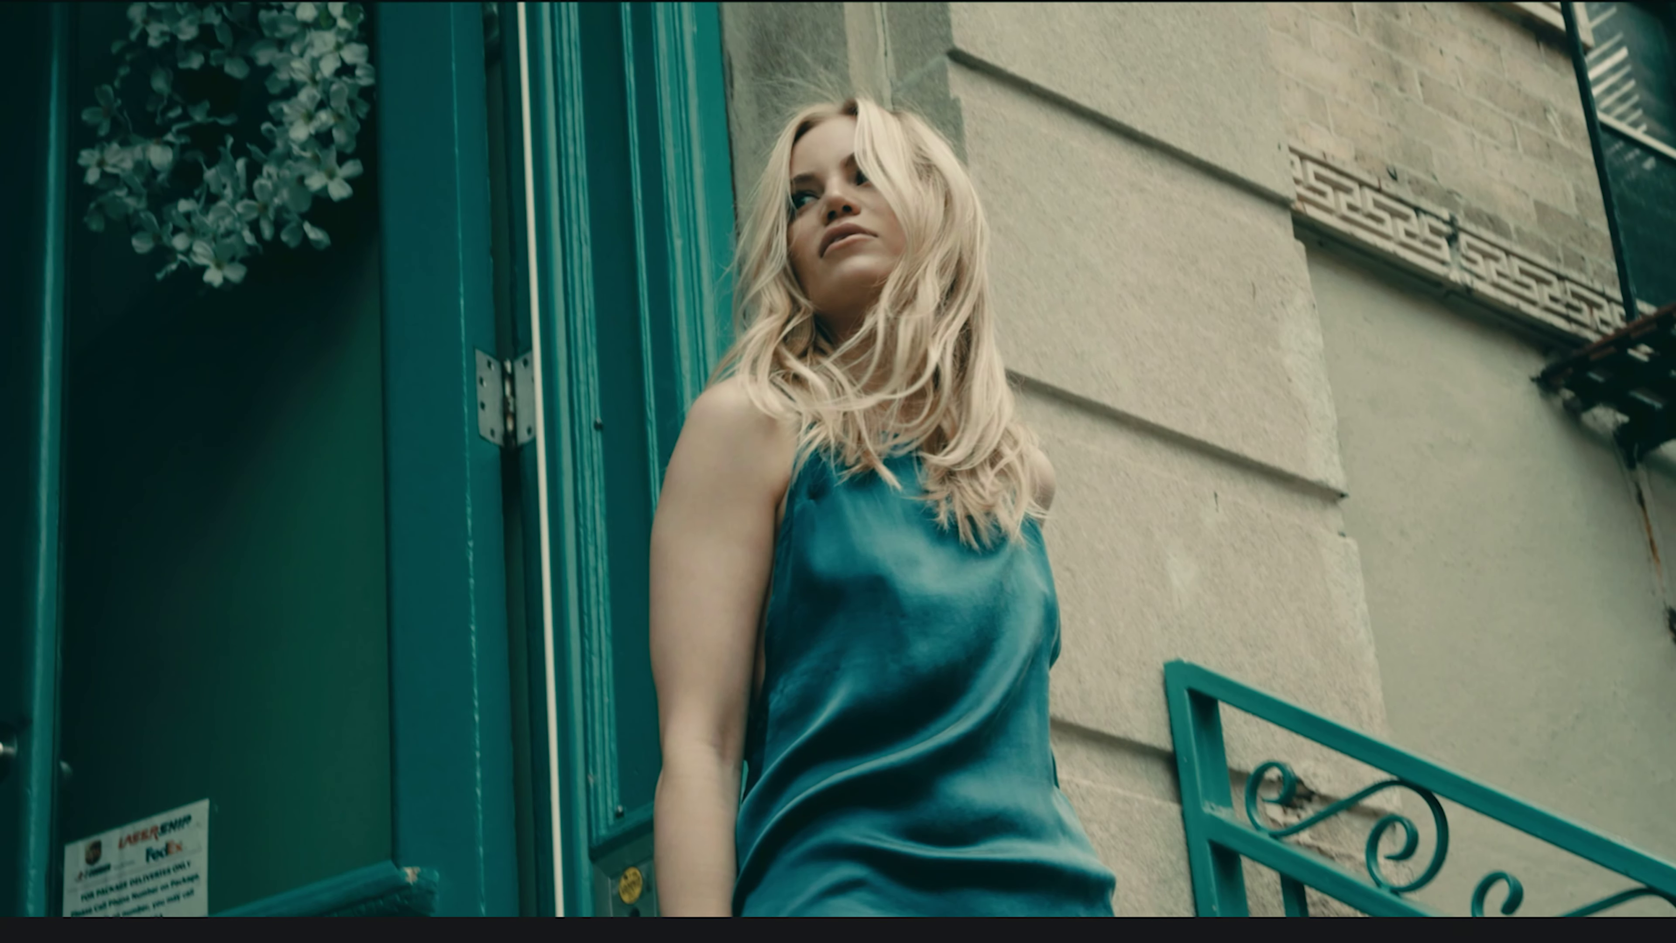
{"action": "key", "text": "ctrl+d"}
{"action": "key", "text": "ctrl+d"}
{"action": "key", "text": "ctrl+d"}
{"action": "key", "text": "ctrl+d"}
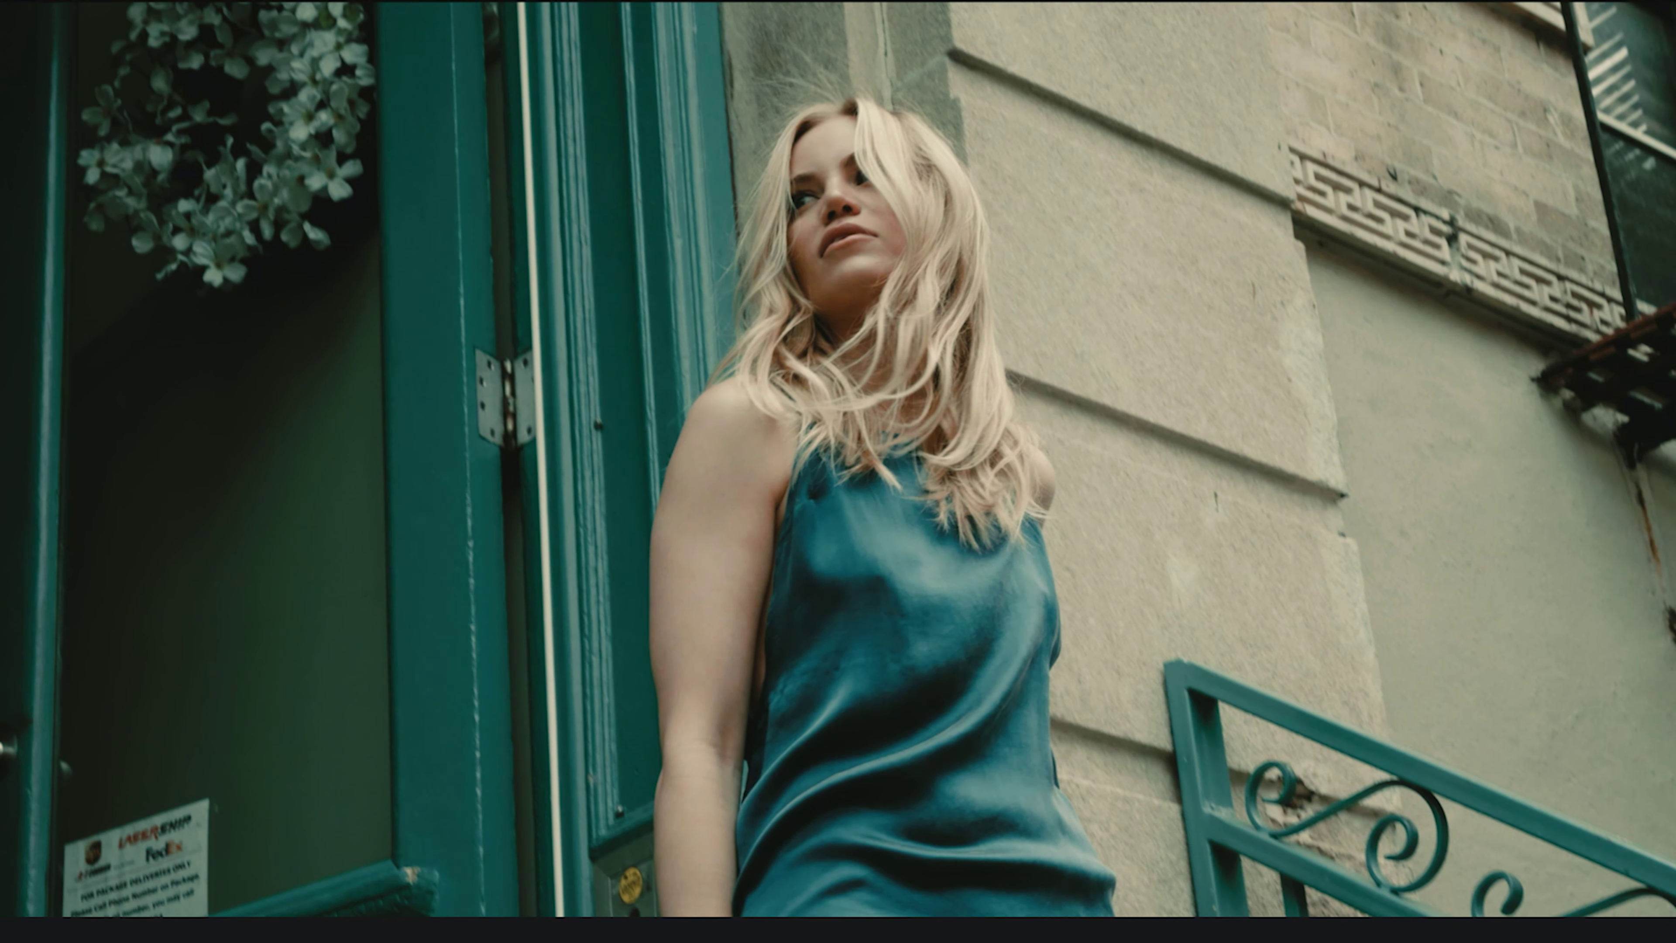
{"action": "key", "text": "ctrl+d"}
{"action": "key", "text": "ctrl+d"}
{"action": "key", "text": "ctrl+d"}
{"action": "key", "text": "ctrl+d"}
{"action": "key", "text": "ctrl+f"}
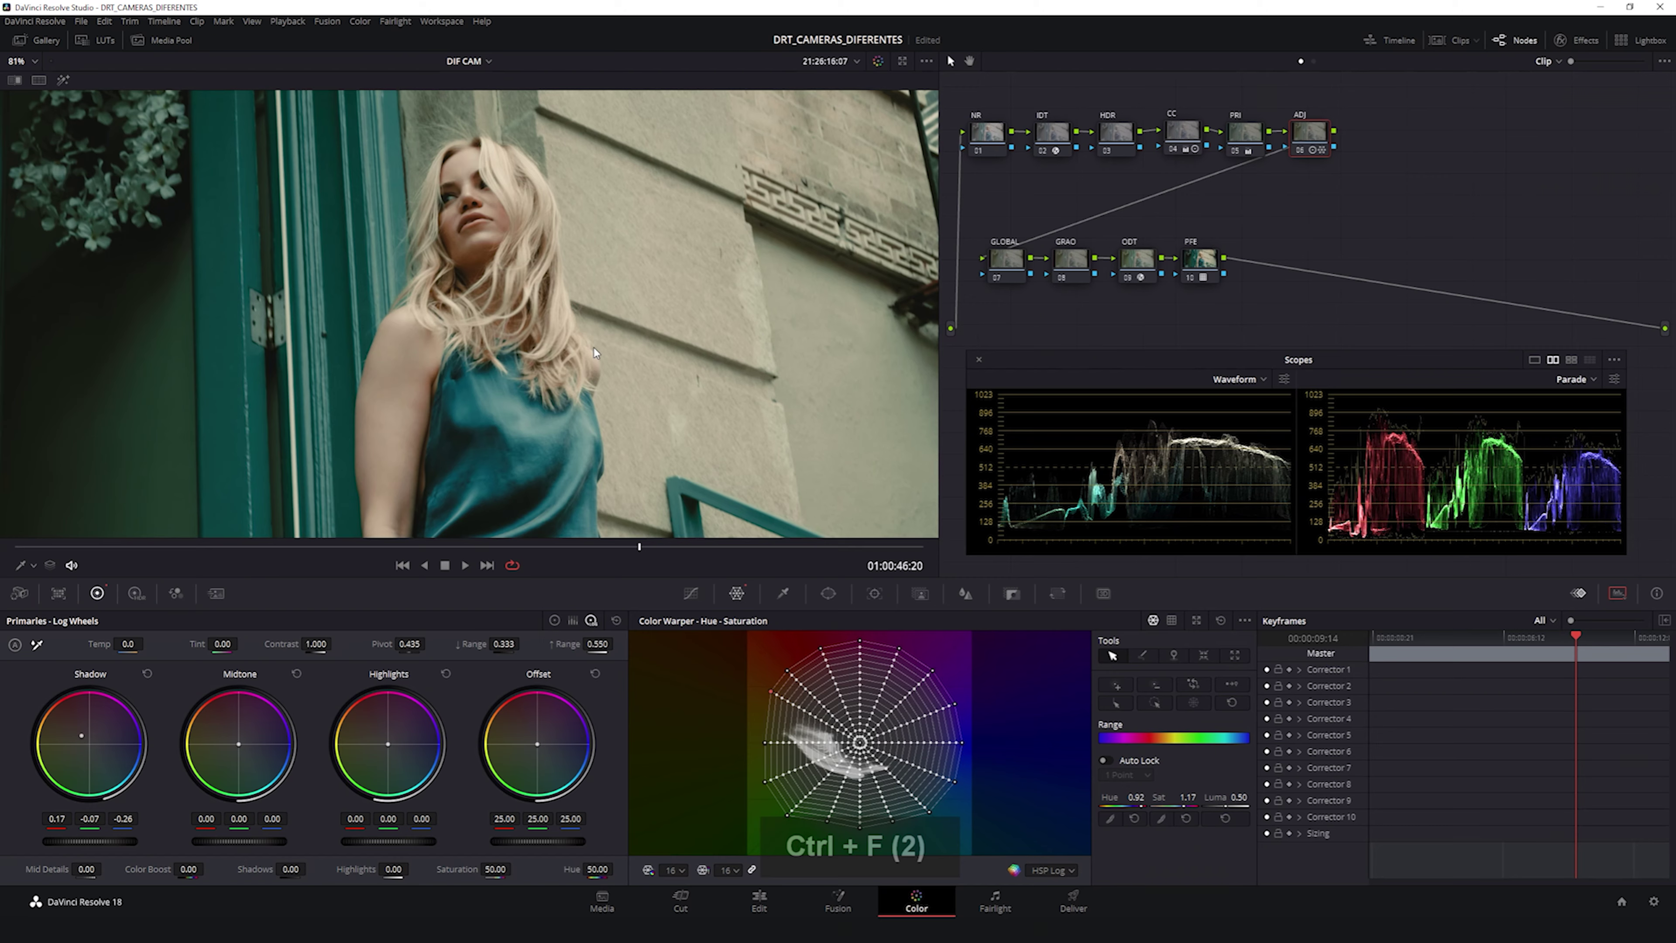
Step: Check the fitted frame beside the street reference in split screen, save the project and return to the single view
{"action": "scroll", "coordinate": [594, 350], "scroll_direction": "down", "scroll_amount": 4}
{"action": "left_click_drag", "start_coordinate": [610, 377], "coordinate": [600, 364]}
{"action": "left_click_drag", "start_coordinate": [584, 356], "coordinate": [582, 355]}
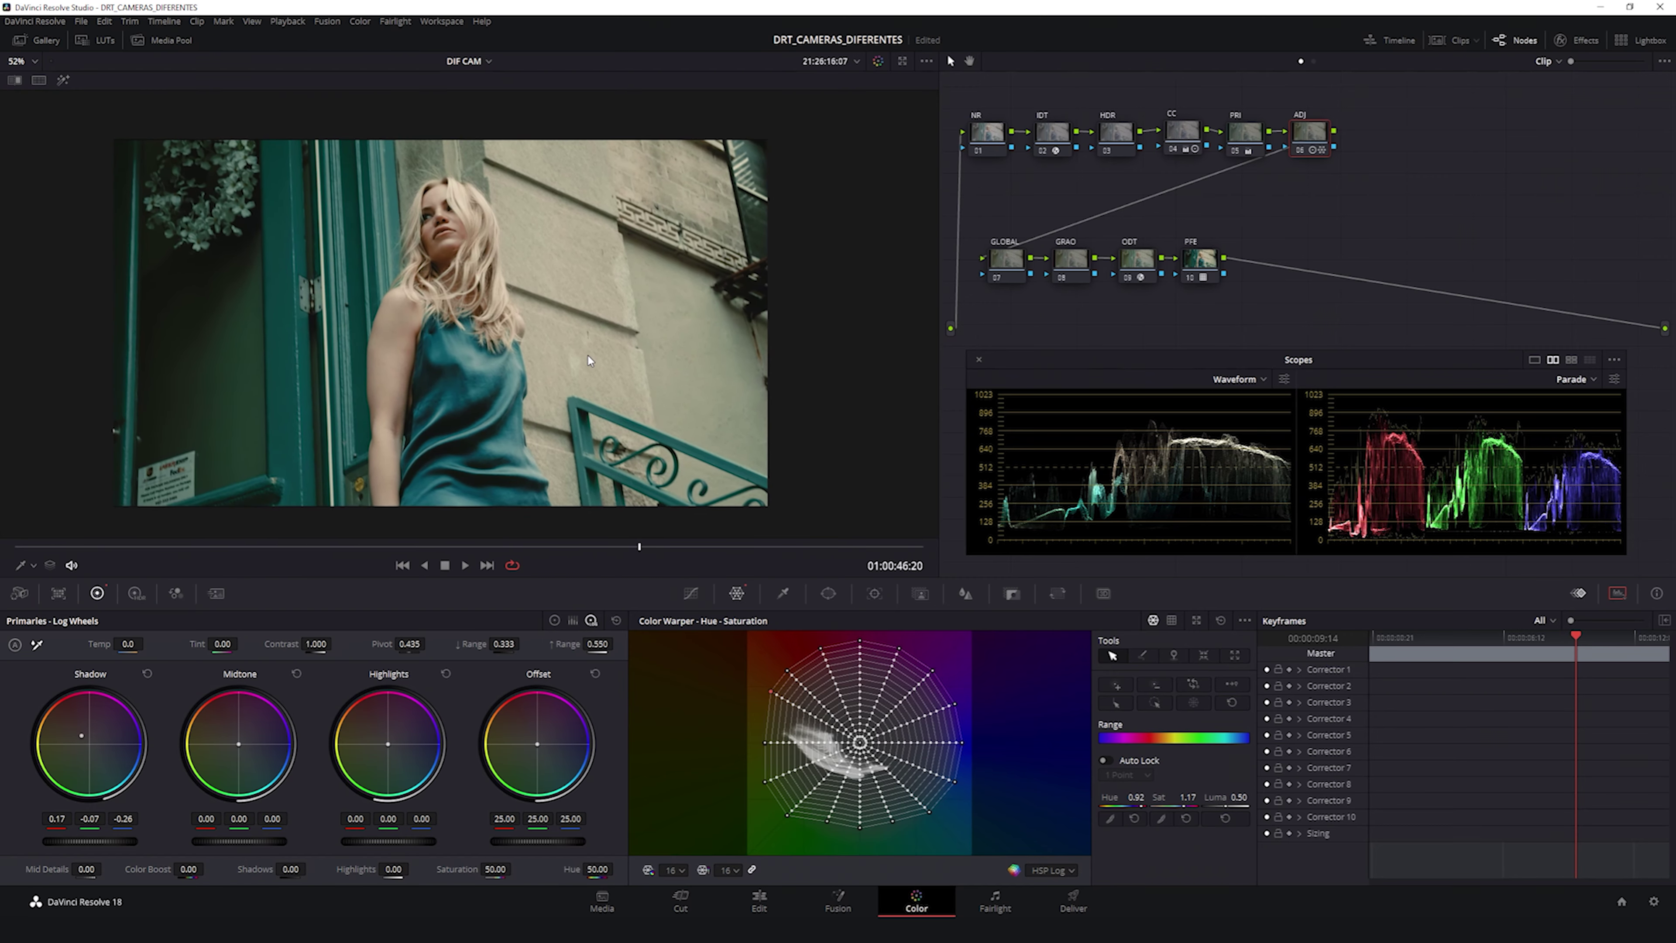
{"action": "left_click", "coordinate": [39, 80]}
{"action": "scroll", "coordinate": [535, 407], "scroll_direction": "up", "scroll_amount": 1}
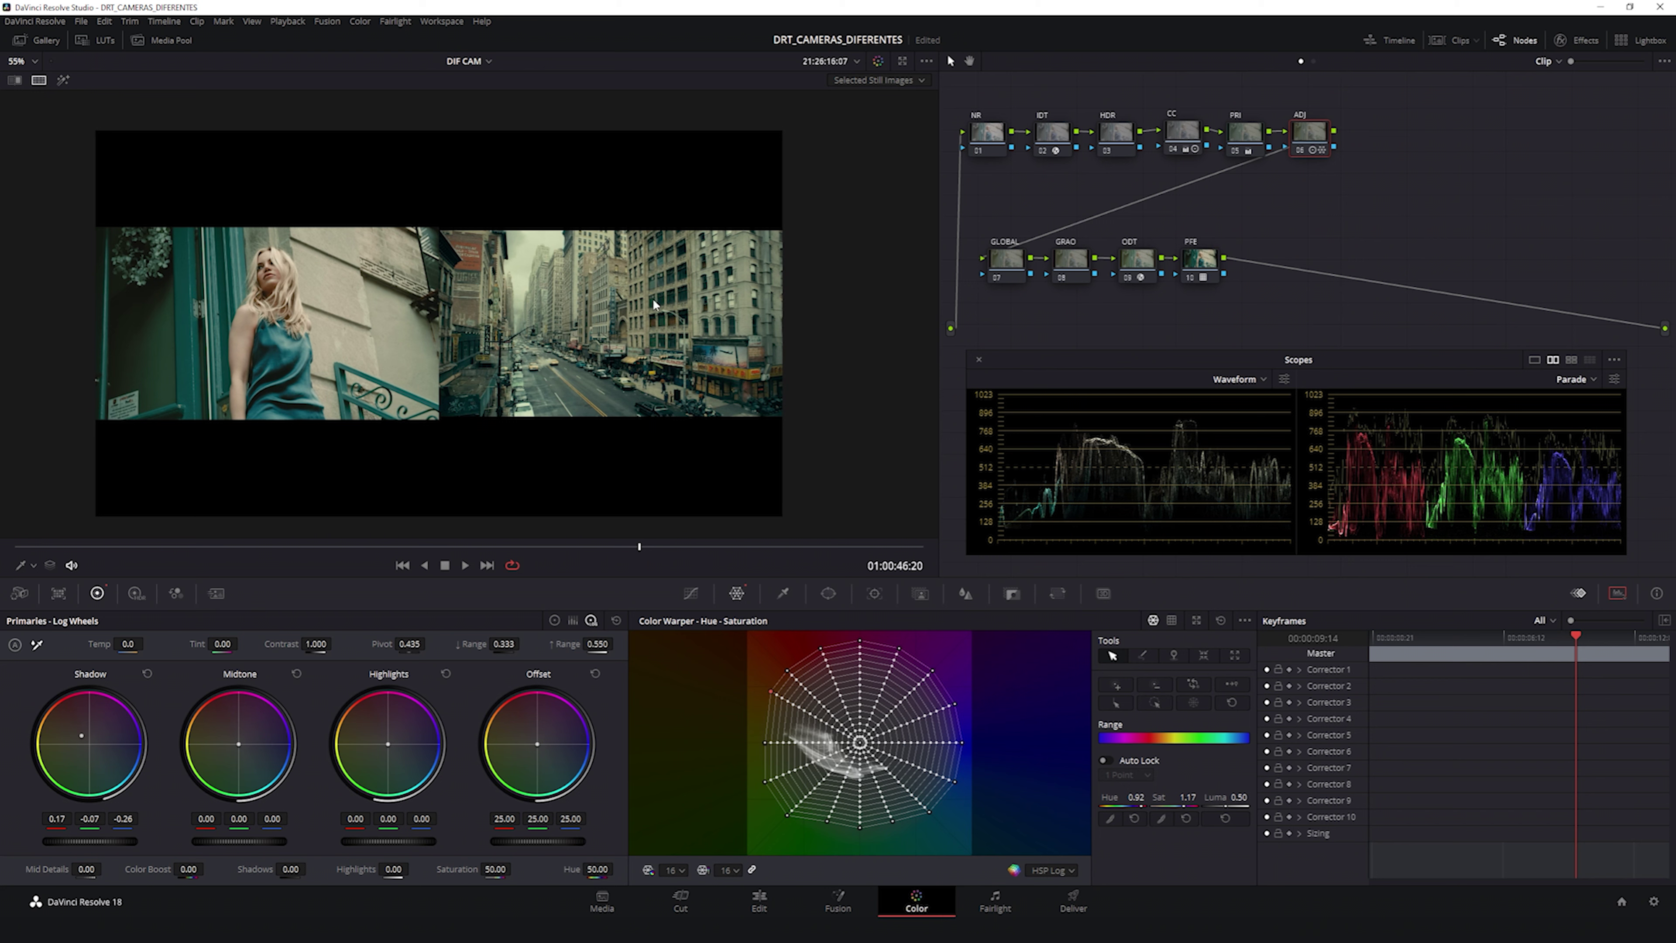
{"action": "key", "text": "ctrl+s"}
{"action": "left_click", "coordinate": [39, 80]}
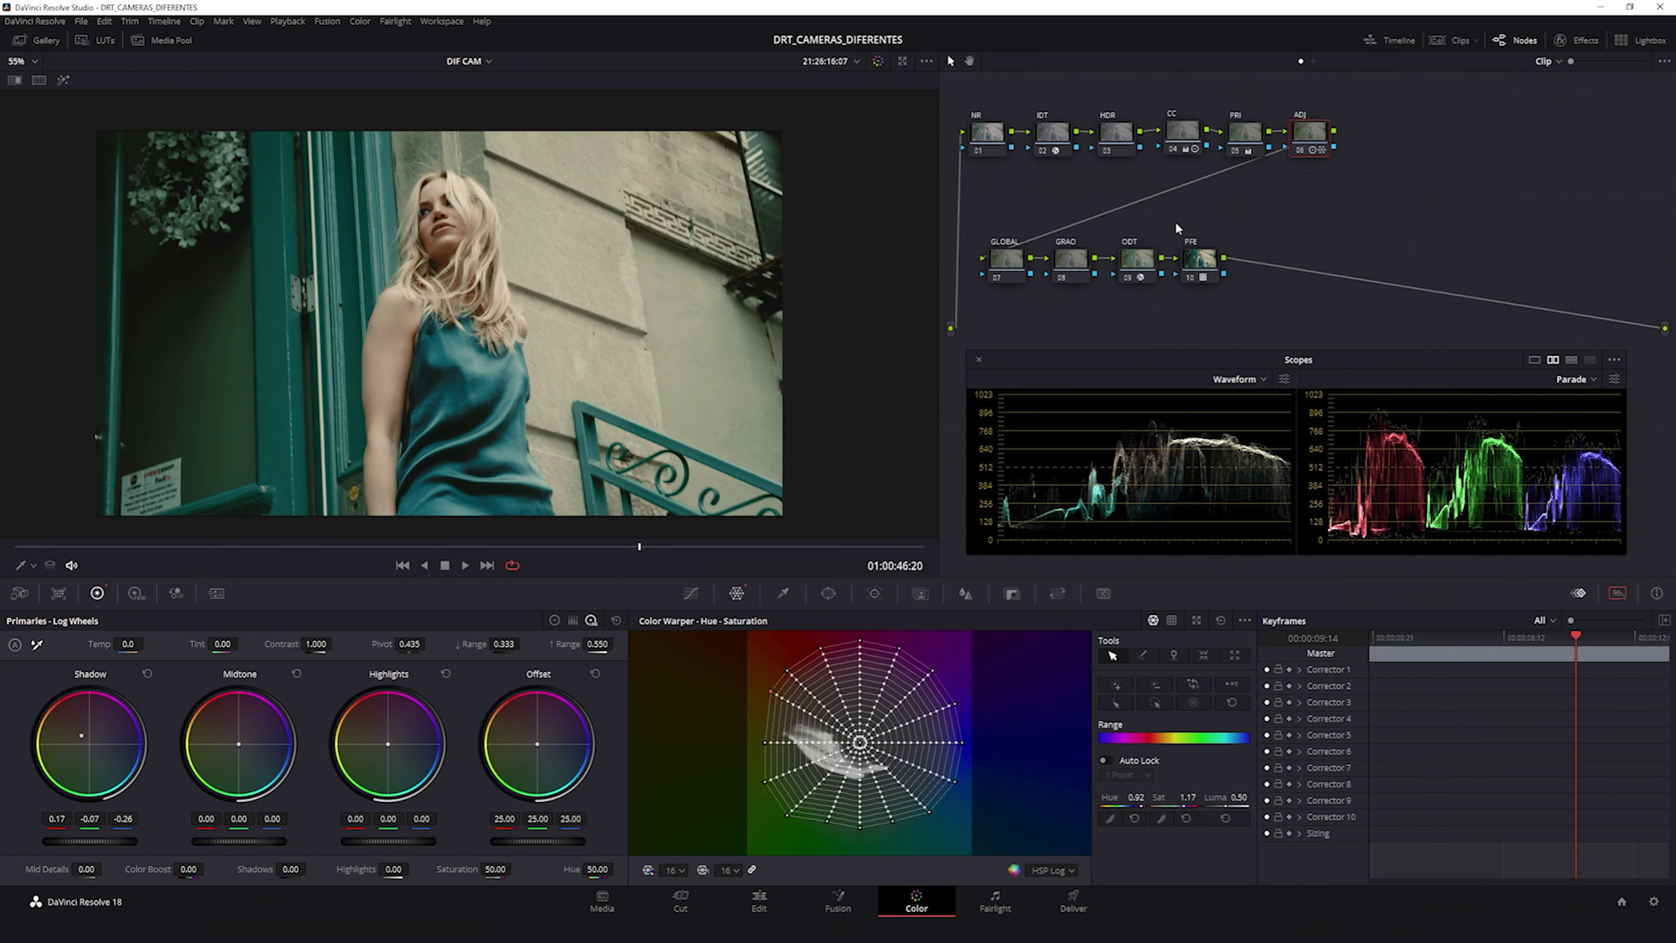
Step: Select the GLOBAL node and open its custom curves in an enlarged floating window
{"action": "left_click_drag", "start_coordinate": [1000, 264], "coordinate": [997, 266]}
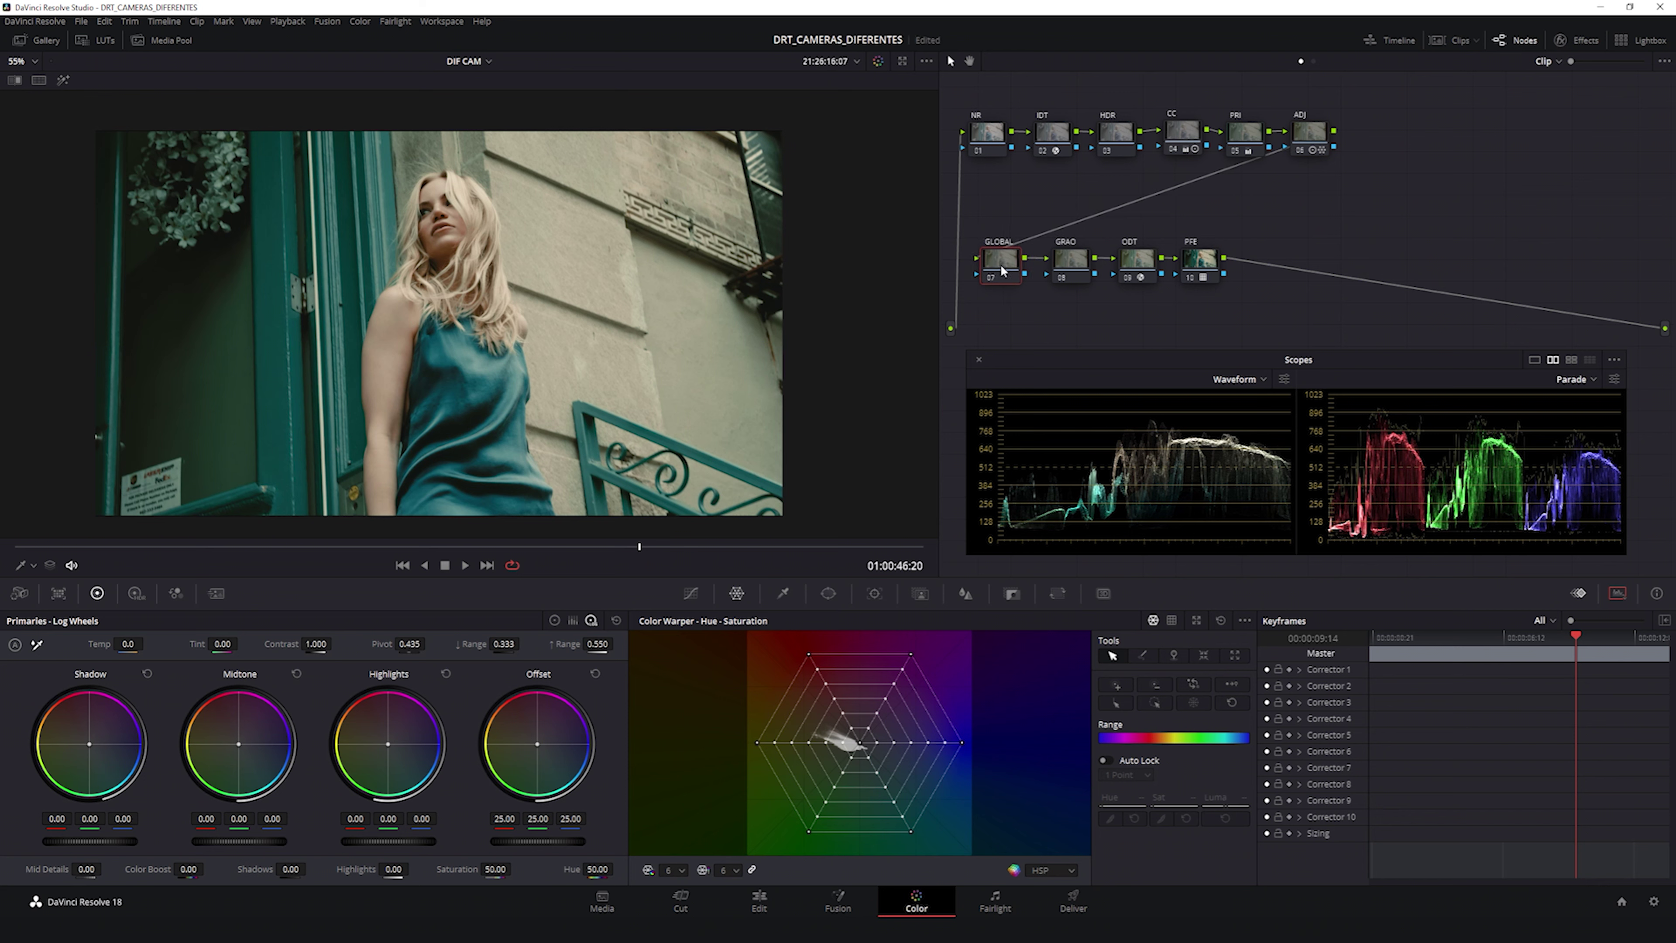
{"action": "left_click_drag", "start_coordinate": [999, 263], "coordinate": [1001, 265]}
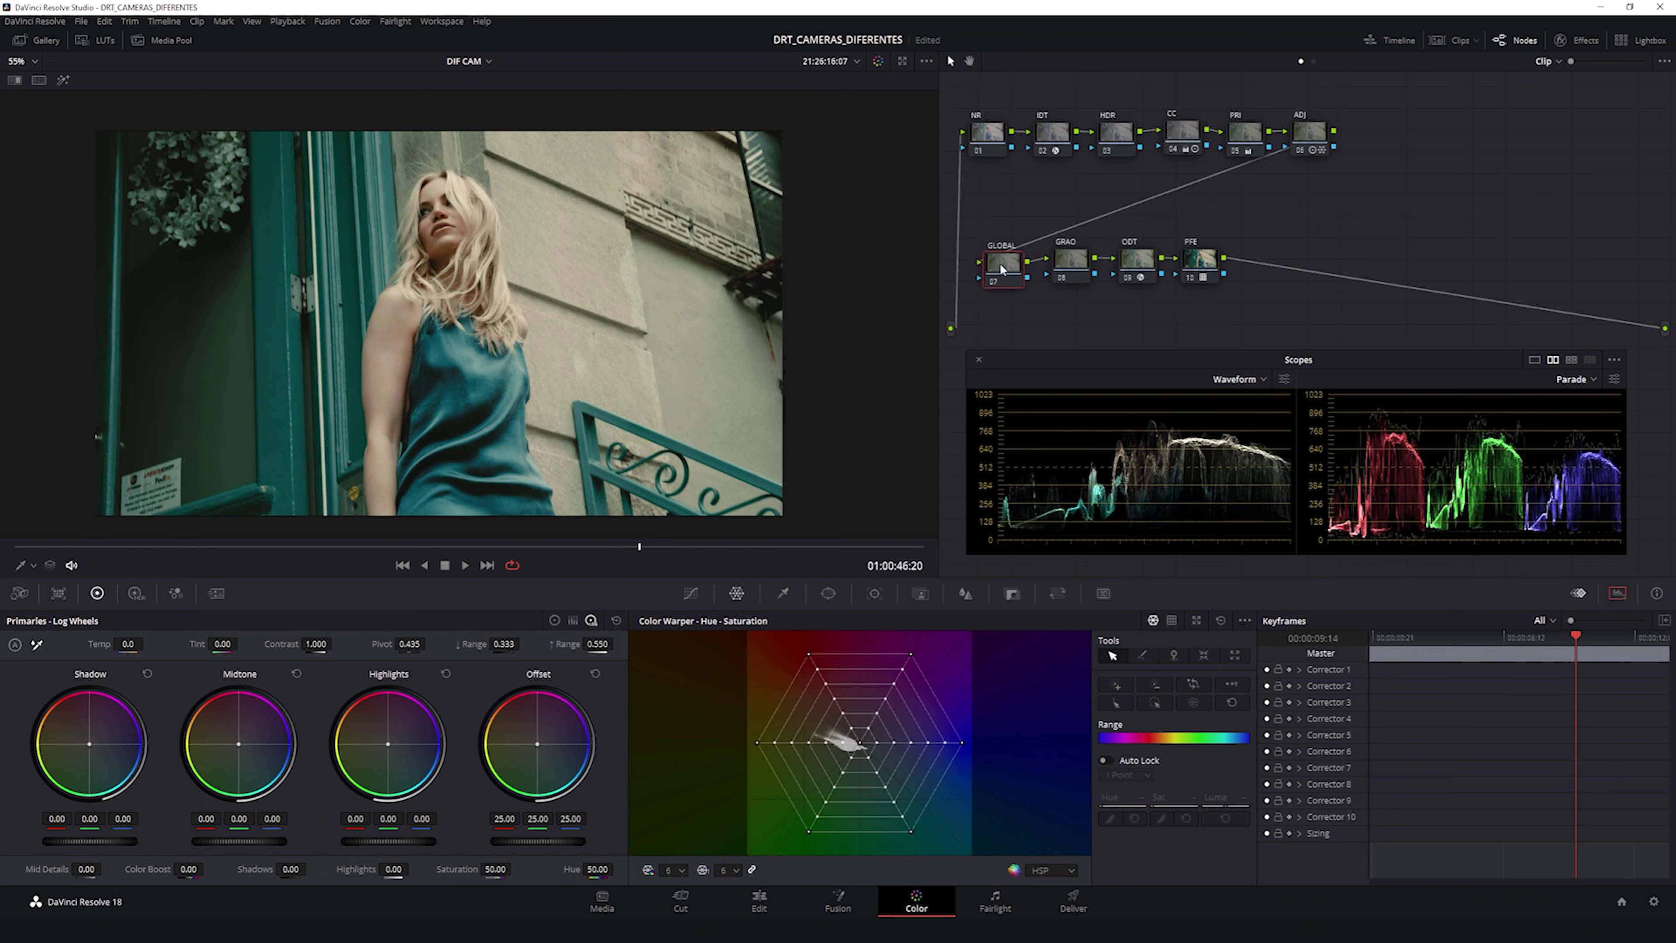
{"action": "left_click", "coordinate": [694, 595]}
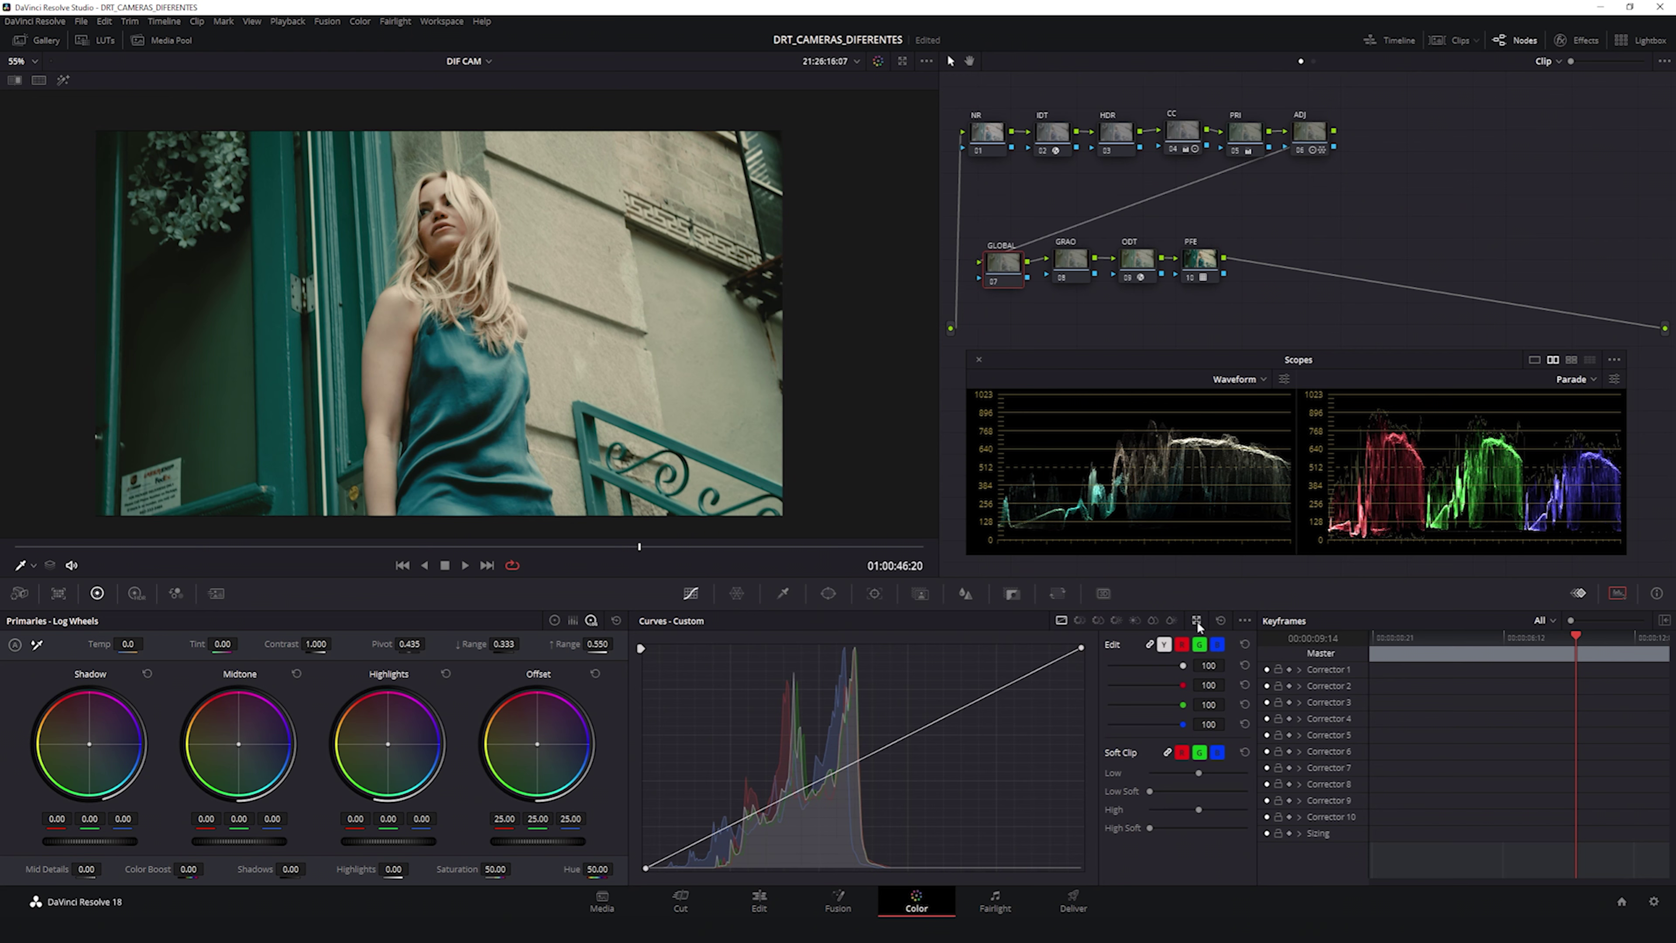
{"action": "left_click", "coordinate": [1196, 621]}
{"action": "left_click_drag", "start_coordinate": [1066, 508], "coordinate": [1080, 488]}
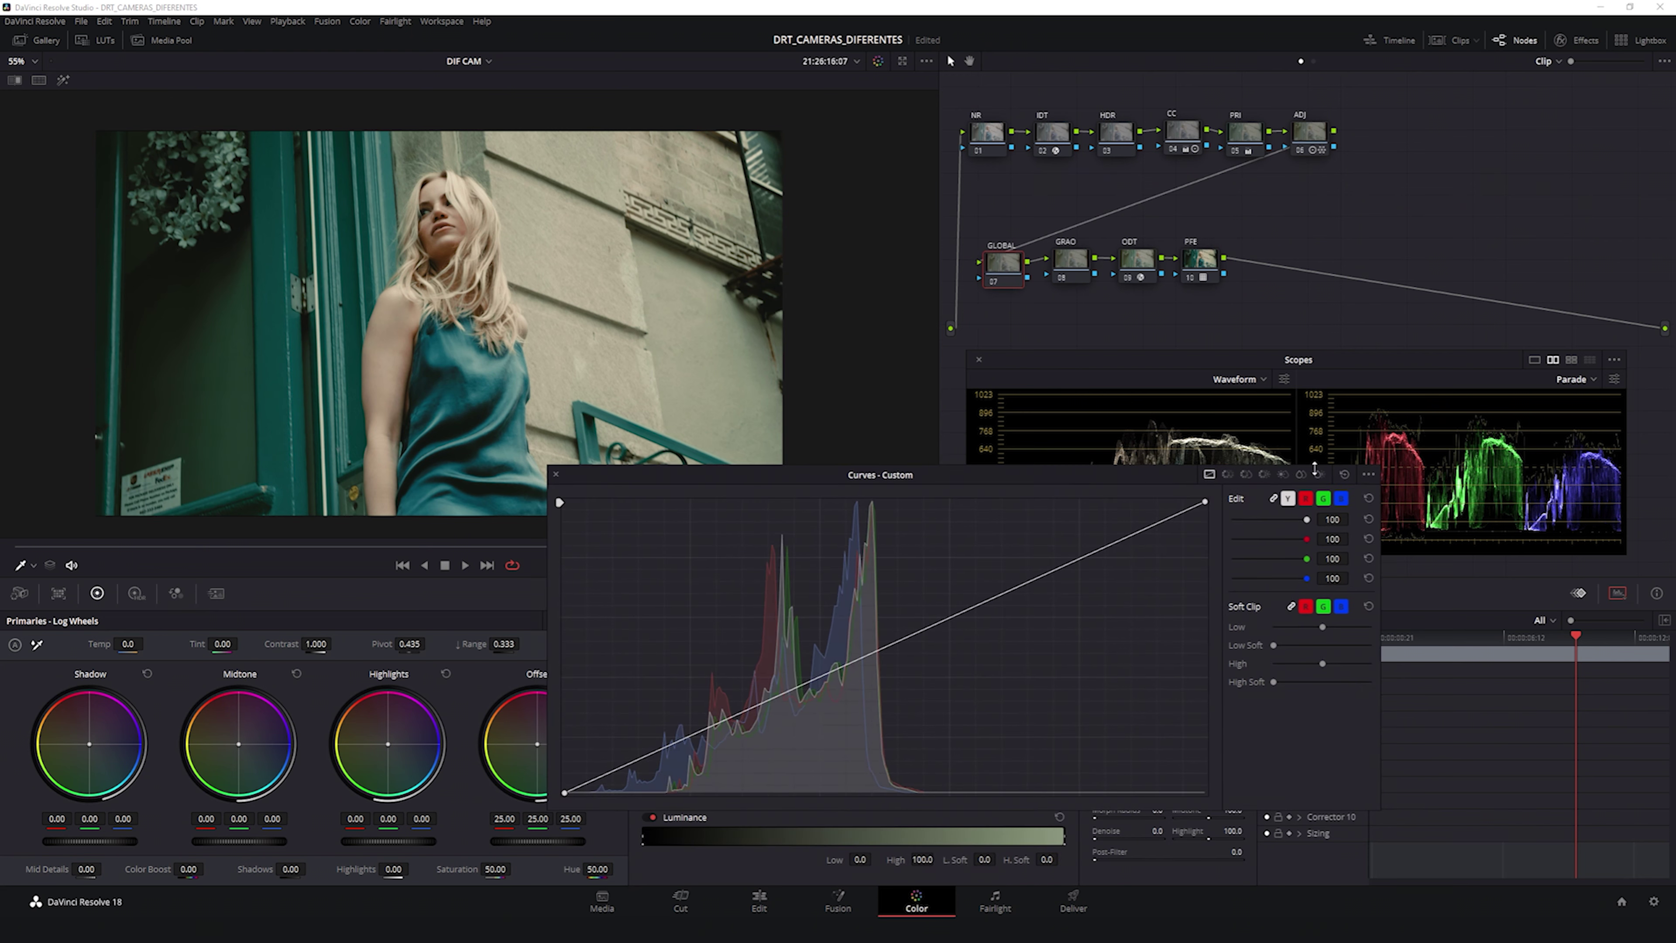
Step: Turn on editable splines for the custom curve, isolate the luminance channel and reposition the curves window
{"action": "left_click", "coordinate": [1368, 474]}
{"action": "left_click", "coordinate": [1411, 559]}
{"action": "left_click", "coordinate": [1287, 498]}
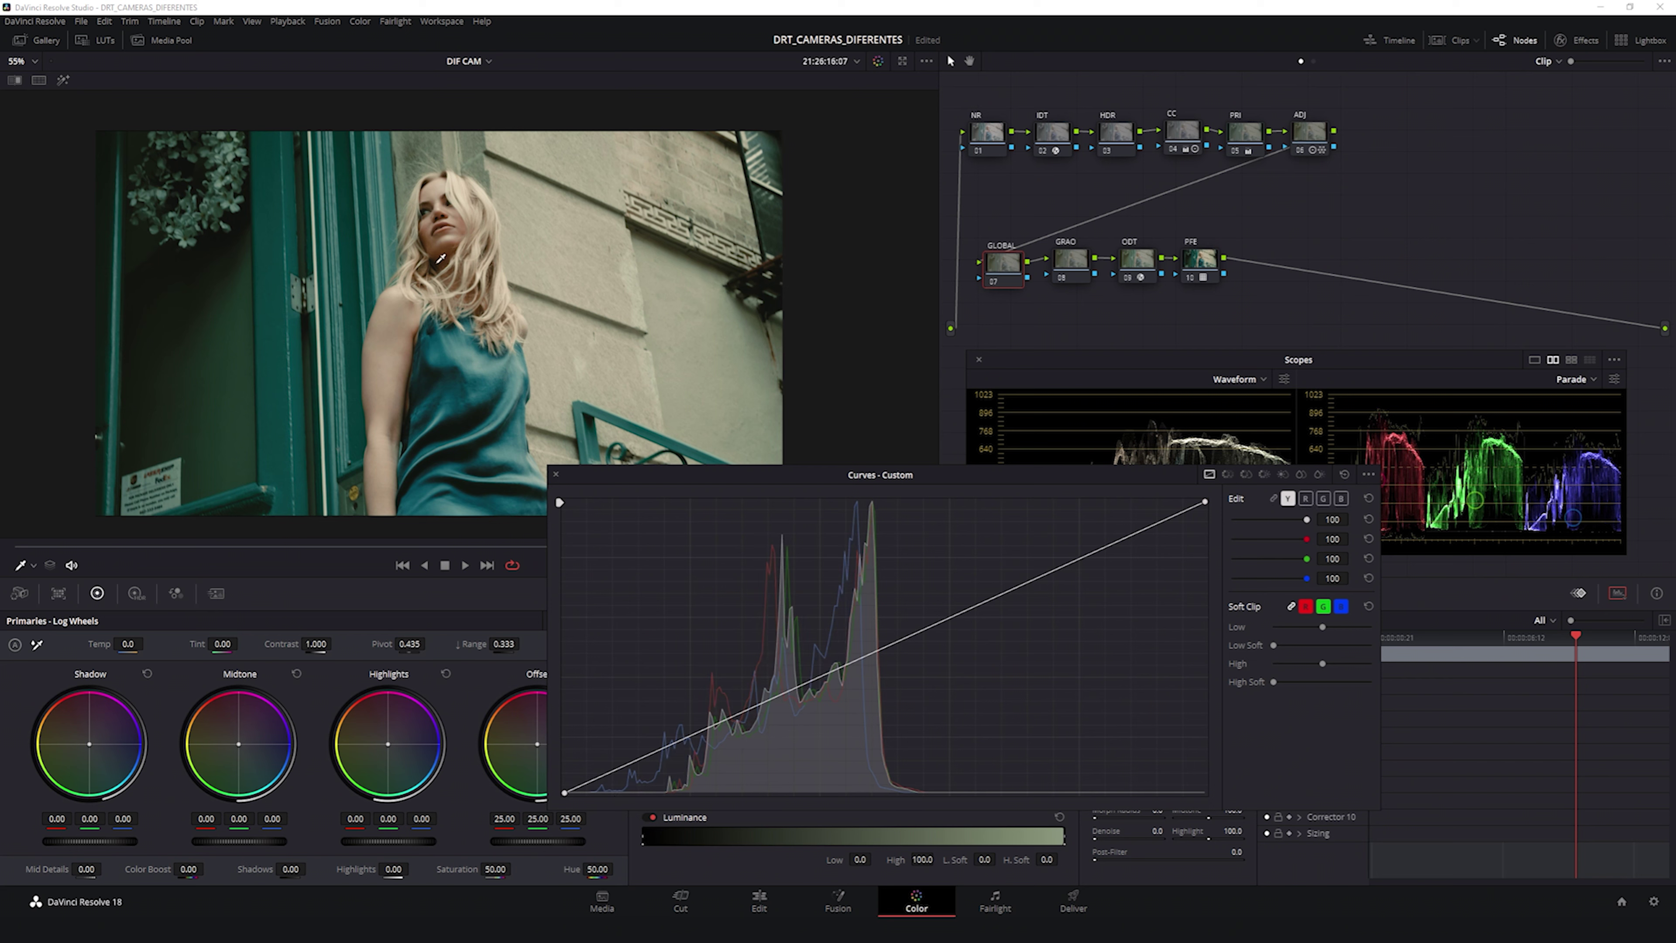
{"action": "left_click_drag", "start_coordinate": [1041, 465], "coordinate": [1128, 433]}
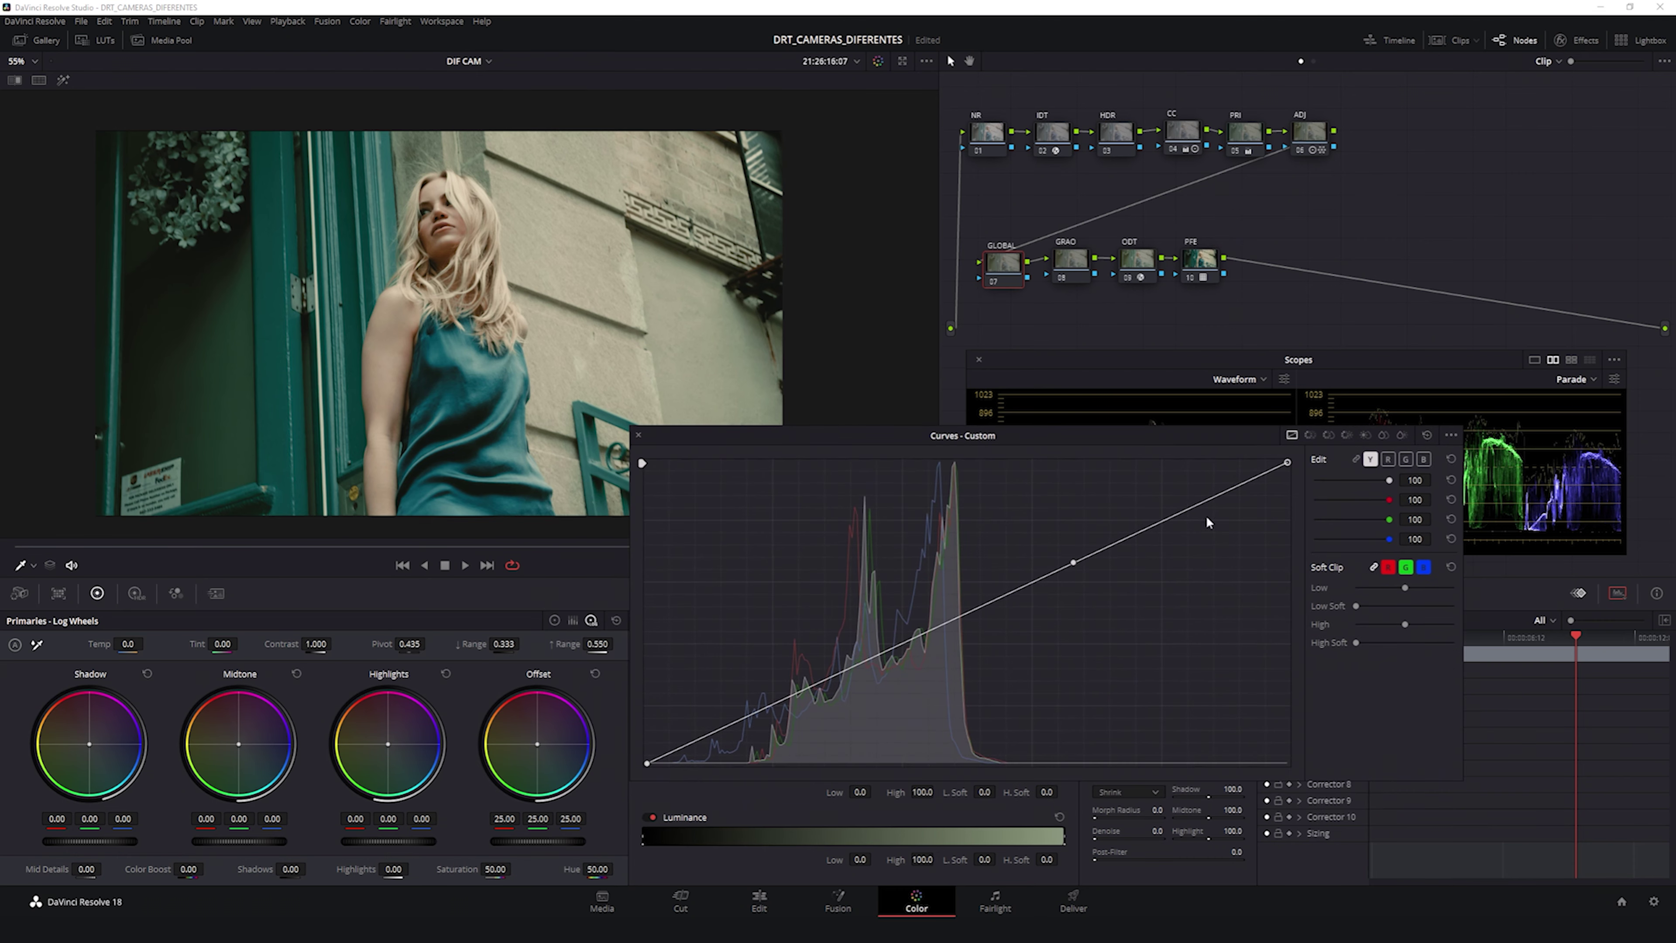
Step: Lower the luminance curve's white end and lift its black end, bending both with their handles into a soft S-curve
{"action": "left_click_drag", "start_coordinate": [1286, 462], "coordinate": [1295, 516]}
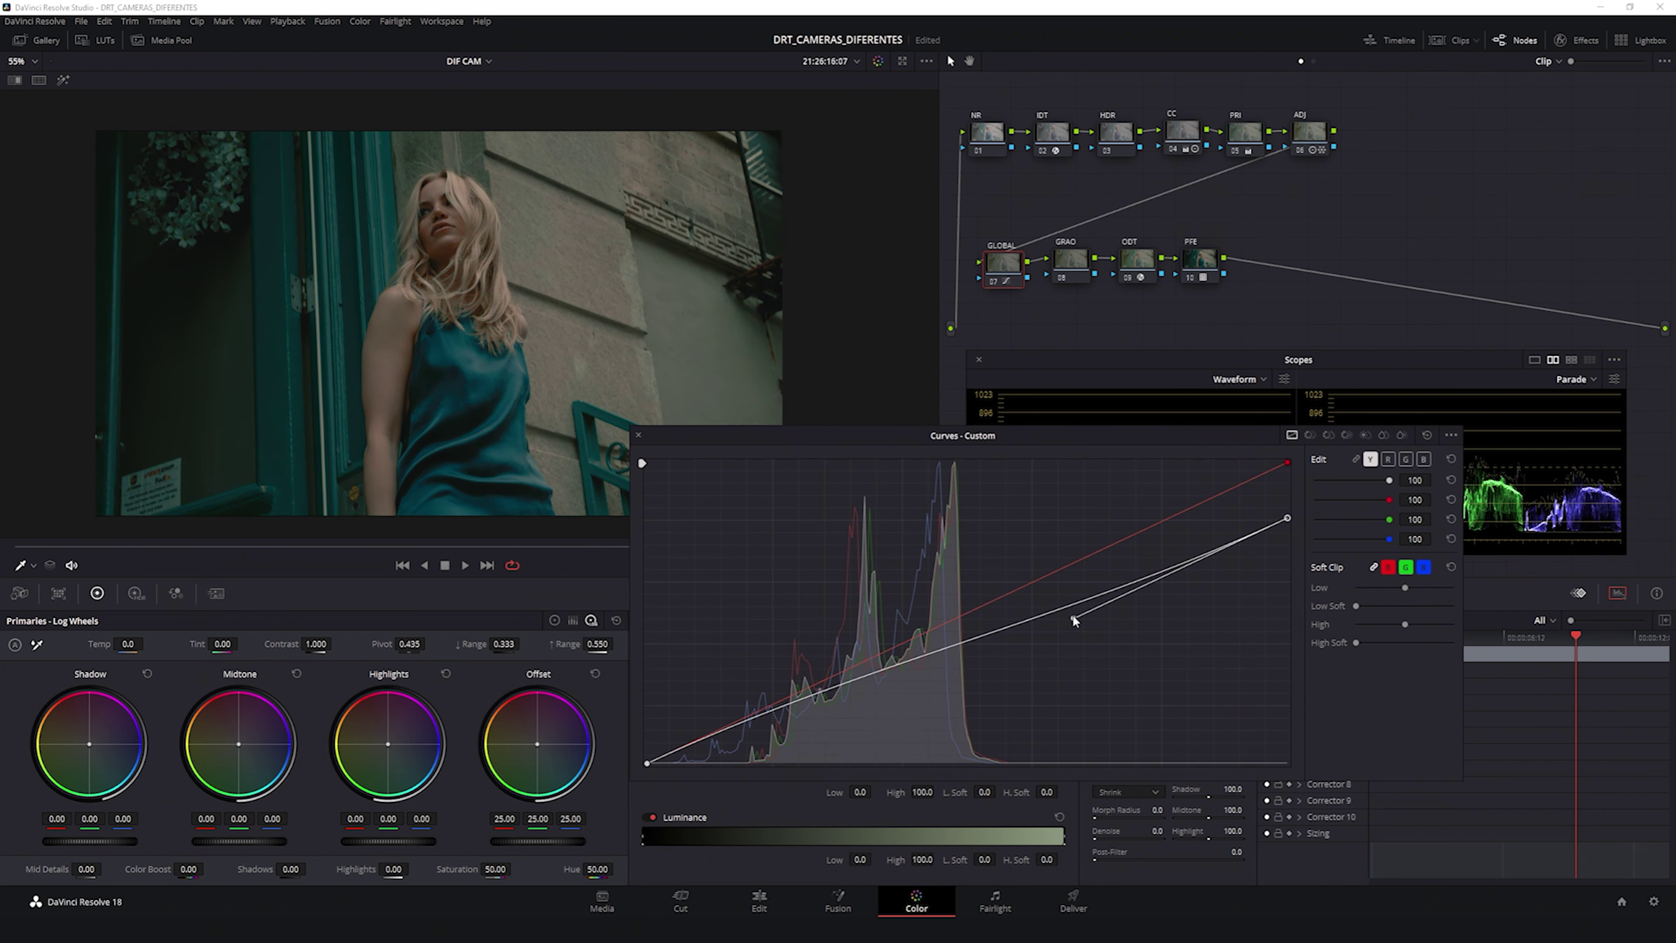
{"action": "left_click_drag", "start_coordinate": [1072, 614], "coordinate": [1058, 530]}
{"action": "left_click", "coordinate": [647, 764]}
{"action": "left_click_drag", "start_coordinate": [861, 664], "coordinate": [856, 727]}
{"action": "left_click_drag", "start_coordinate": [647, 763], "coordinate": [644, 745]}
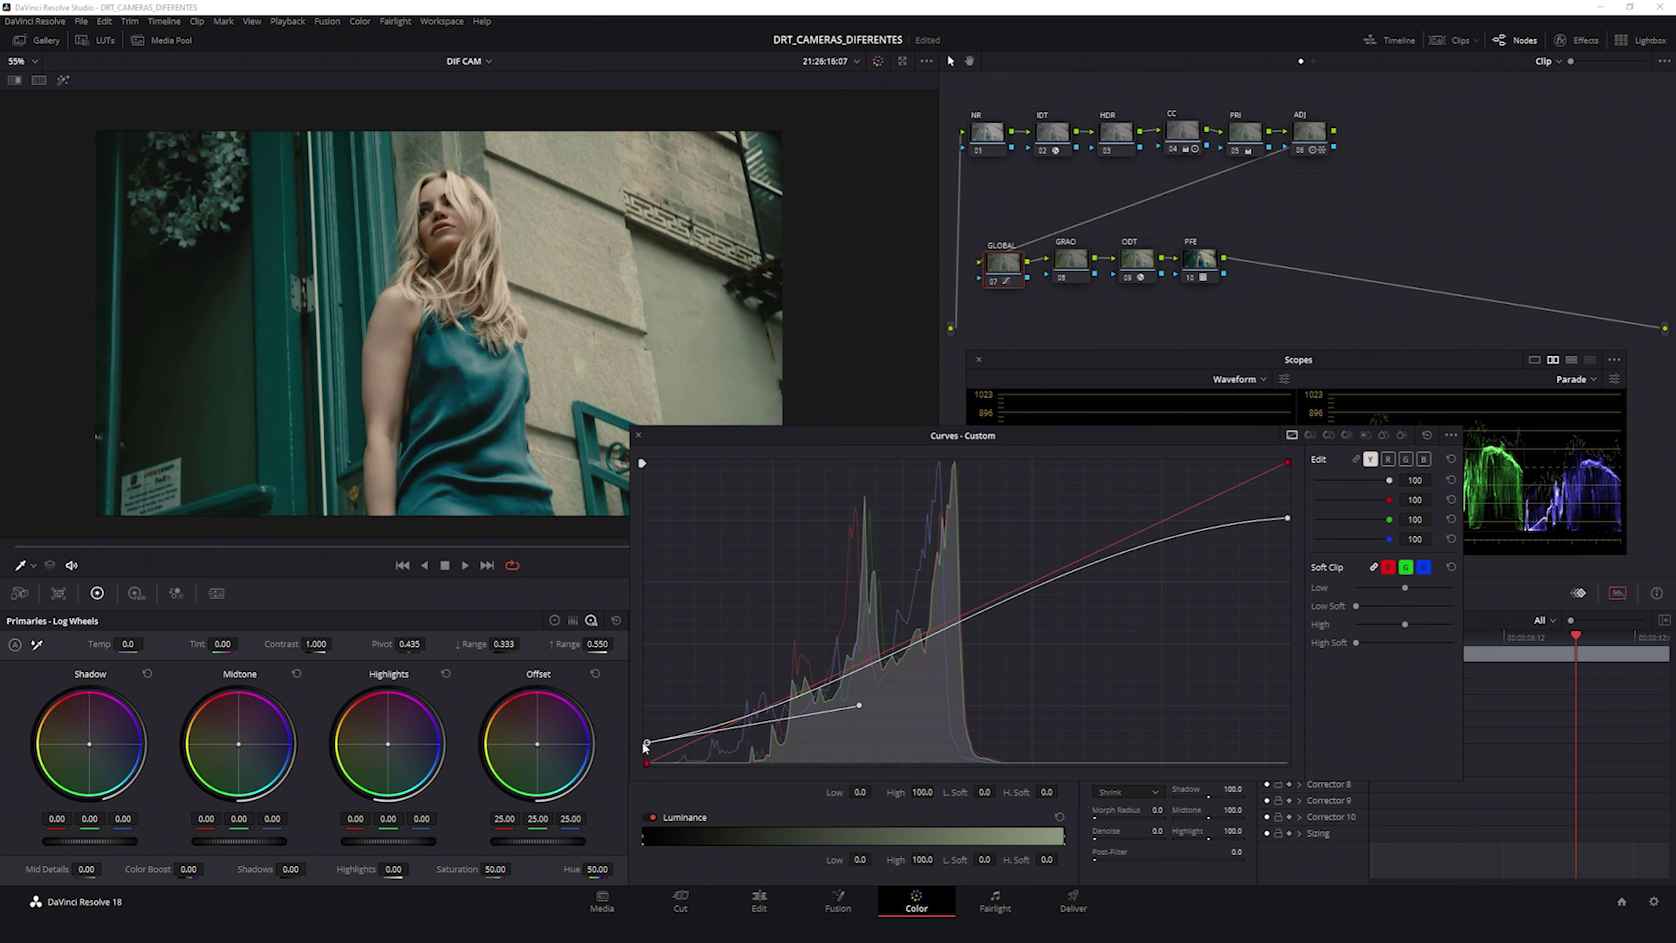
{"action": "mouse_move", "coordinate": [858, 704]}
{"action": "left_mouse_down"}
{"action": "mouse_move", "coordinate": [810, 720]}
{"action": "mouse_move", "coordinate": [828, 720]}
{"action": "left_mouse_up"}
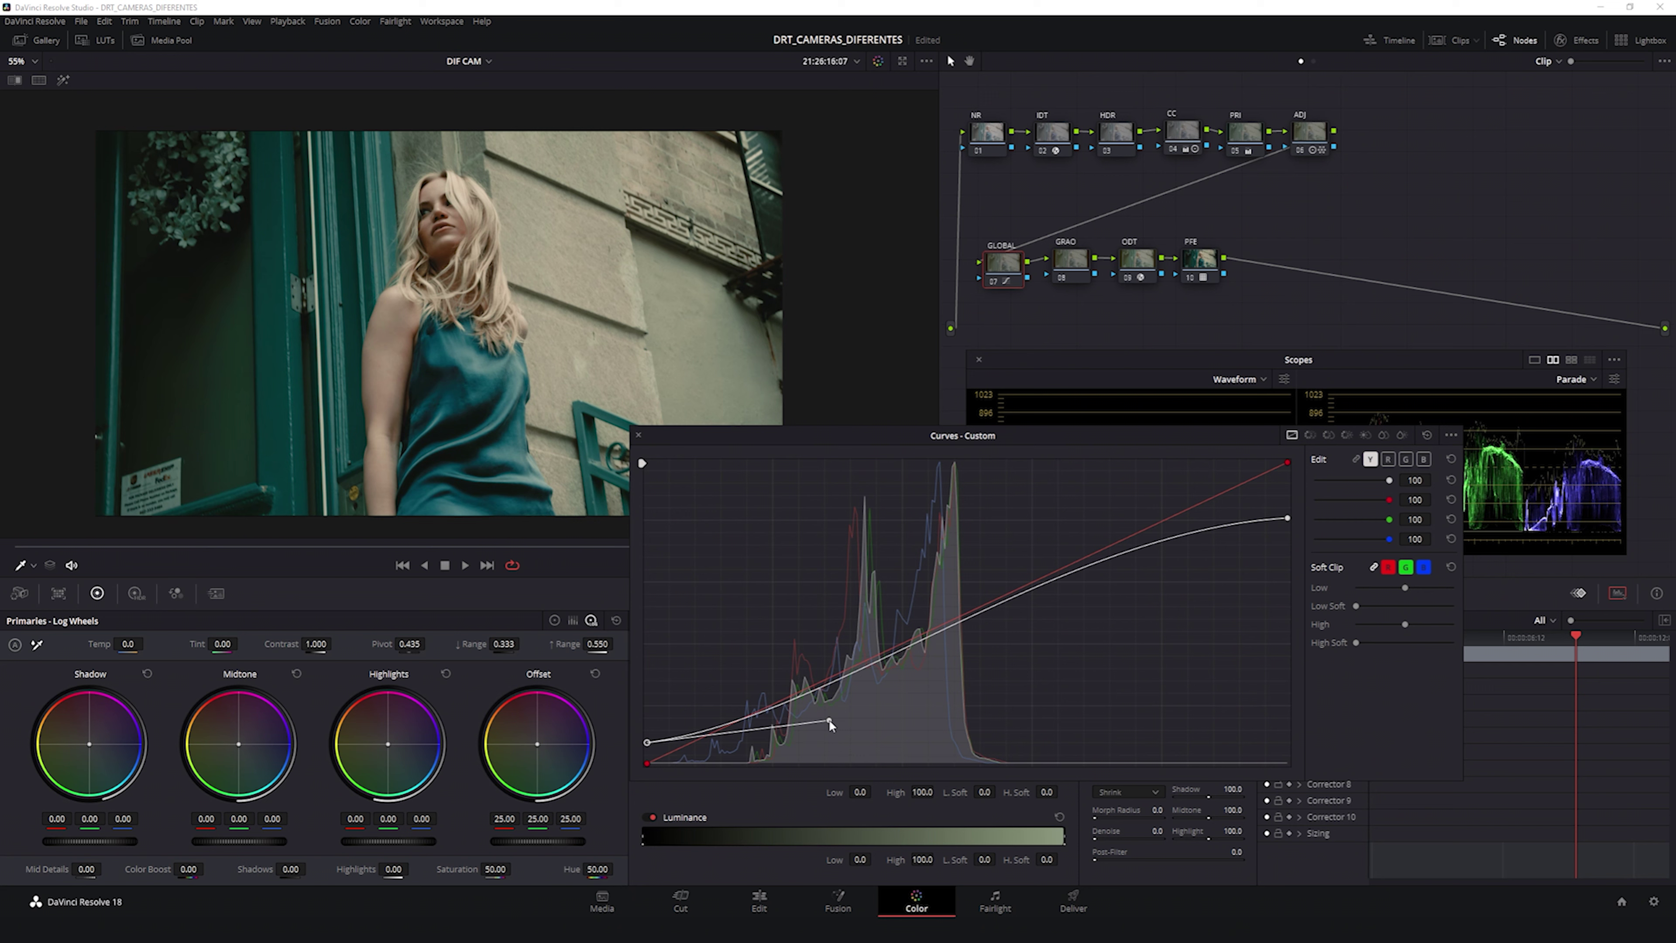
Step: Fine-tune the luminance curve's white end on the GLOBAL node, adjusting its handle and raising the point slightly, with the curves window moved below the waveform peaks
{"action": "left_click", "coordinate": [1287, 519]}
{"action": "left_click_drag", "start_coordinate": [1059, 530], "coordinate": [1054, 530]}
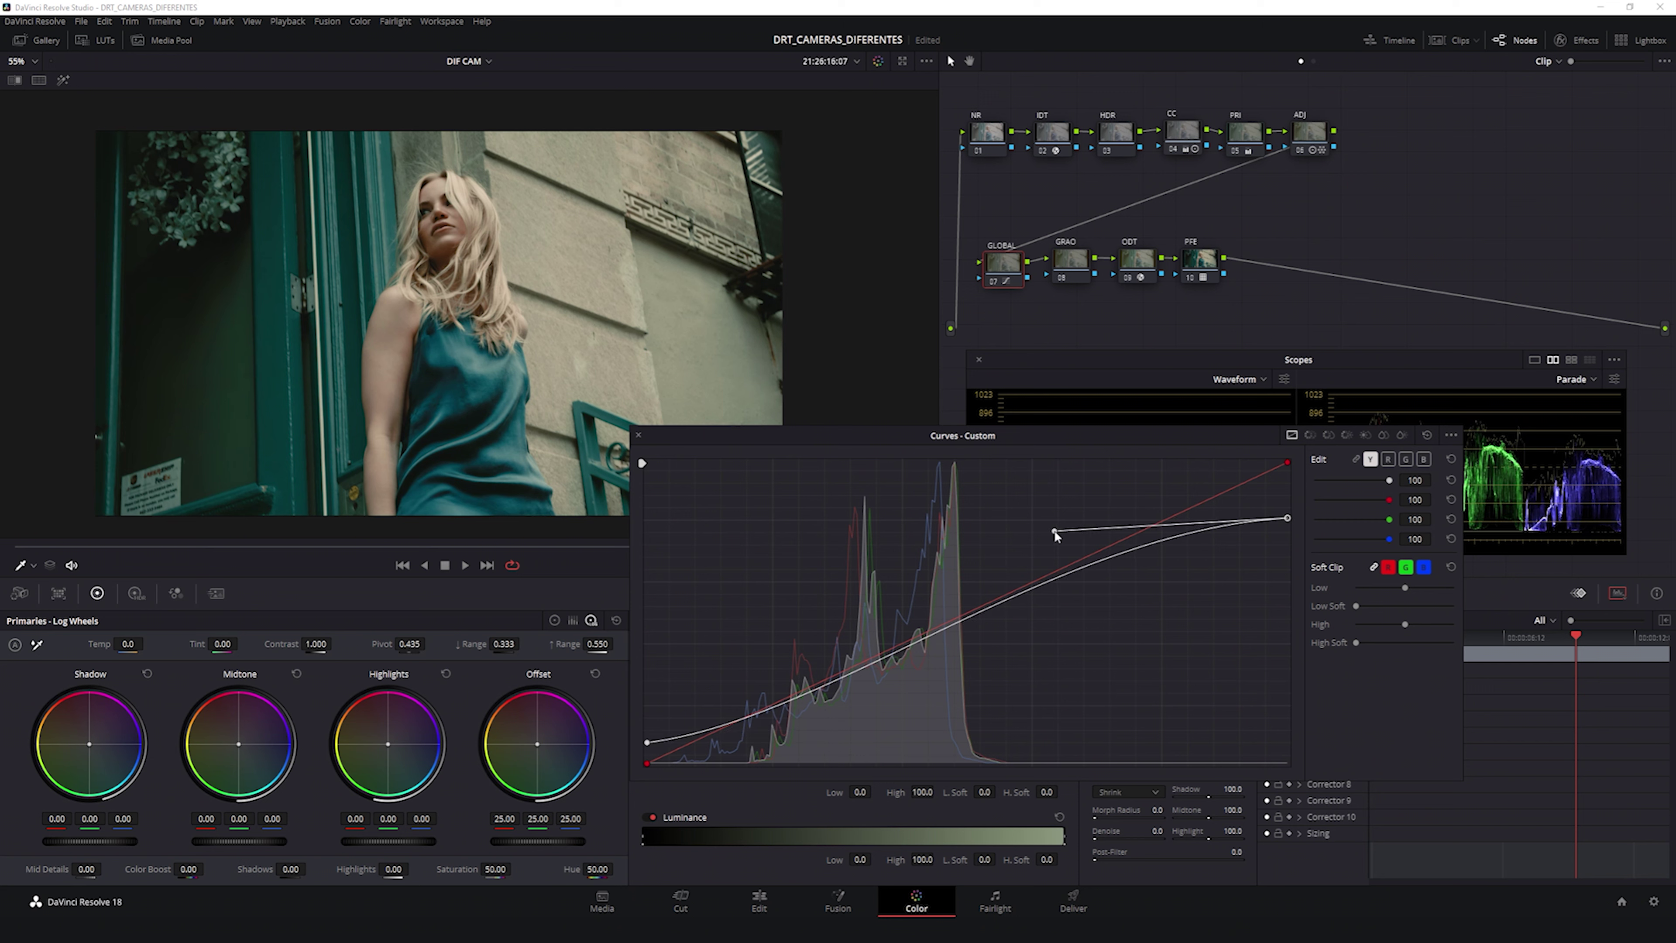
{"action": "left_click_drag", "start_coordinate": [1191, 440], "coordinate": [1133, 509]}
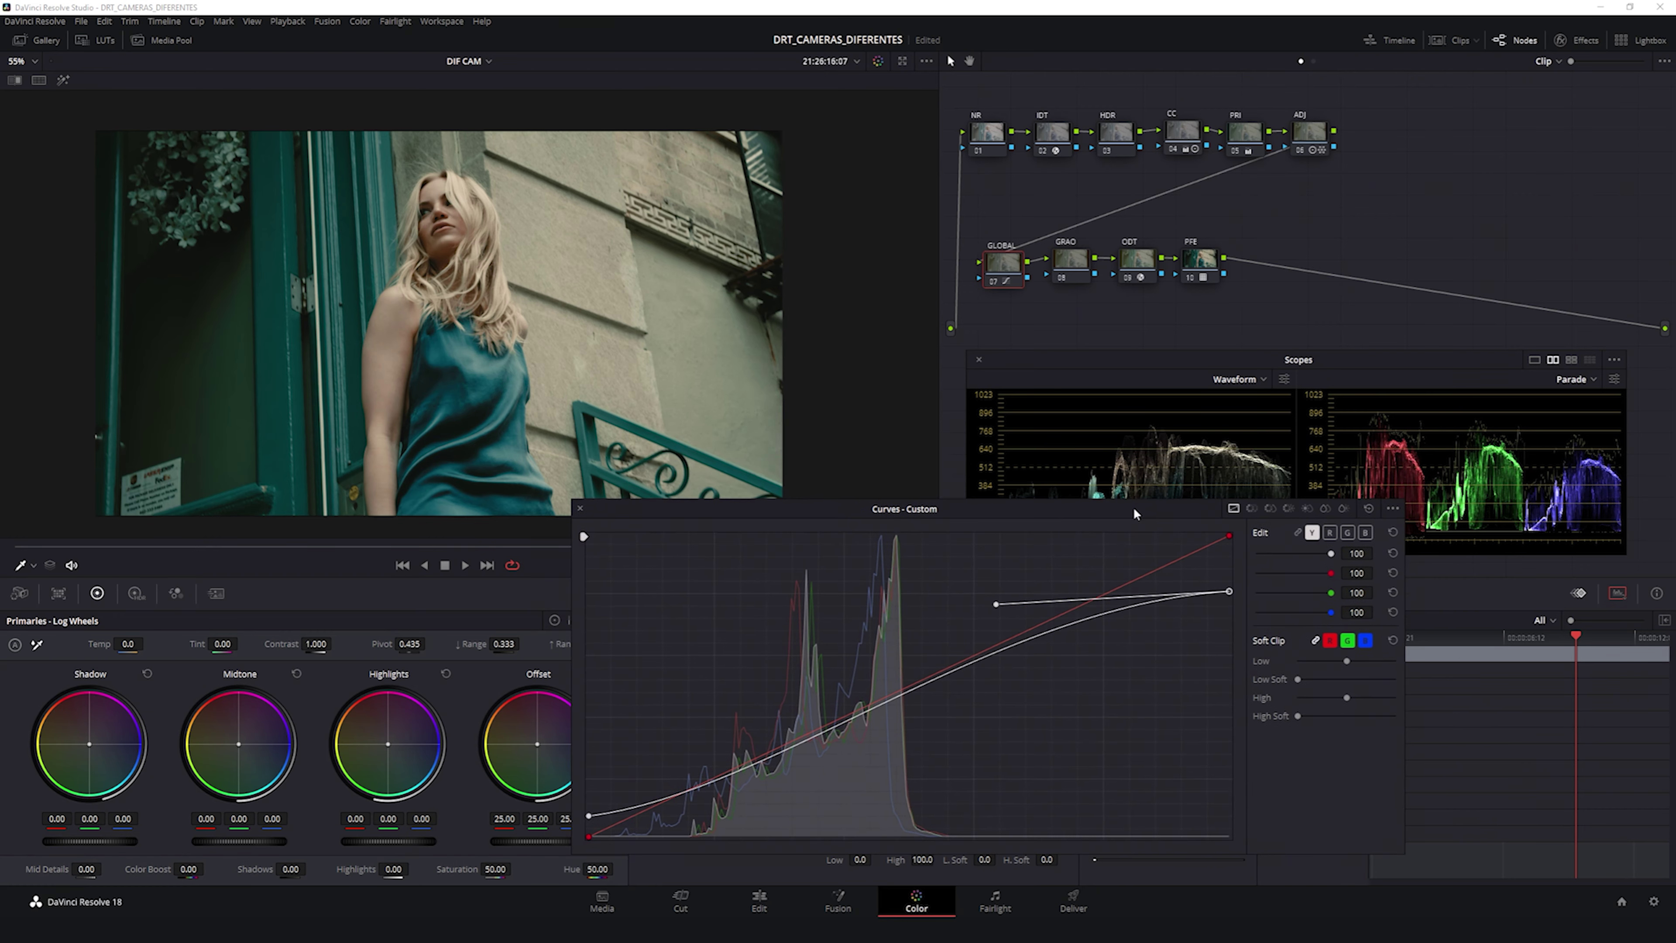
{"action": "left_click_drag", "start_coordinate": [1230, 593], "coordinate": [1235, 587]}
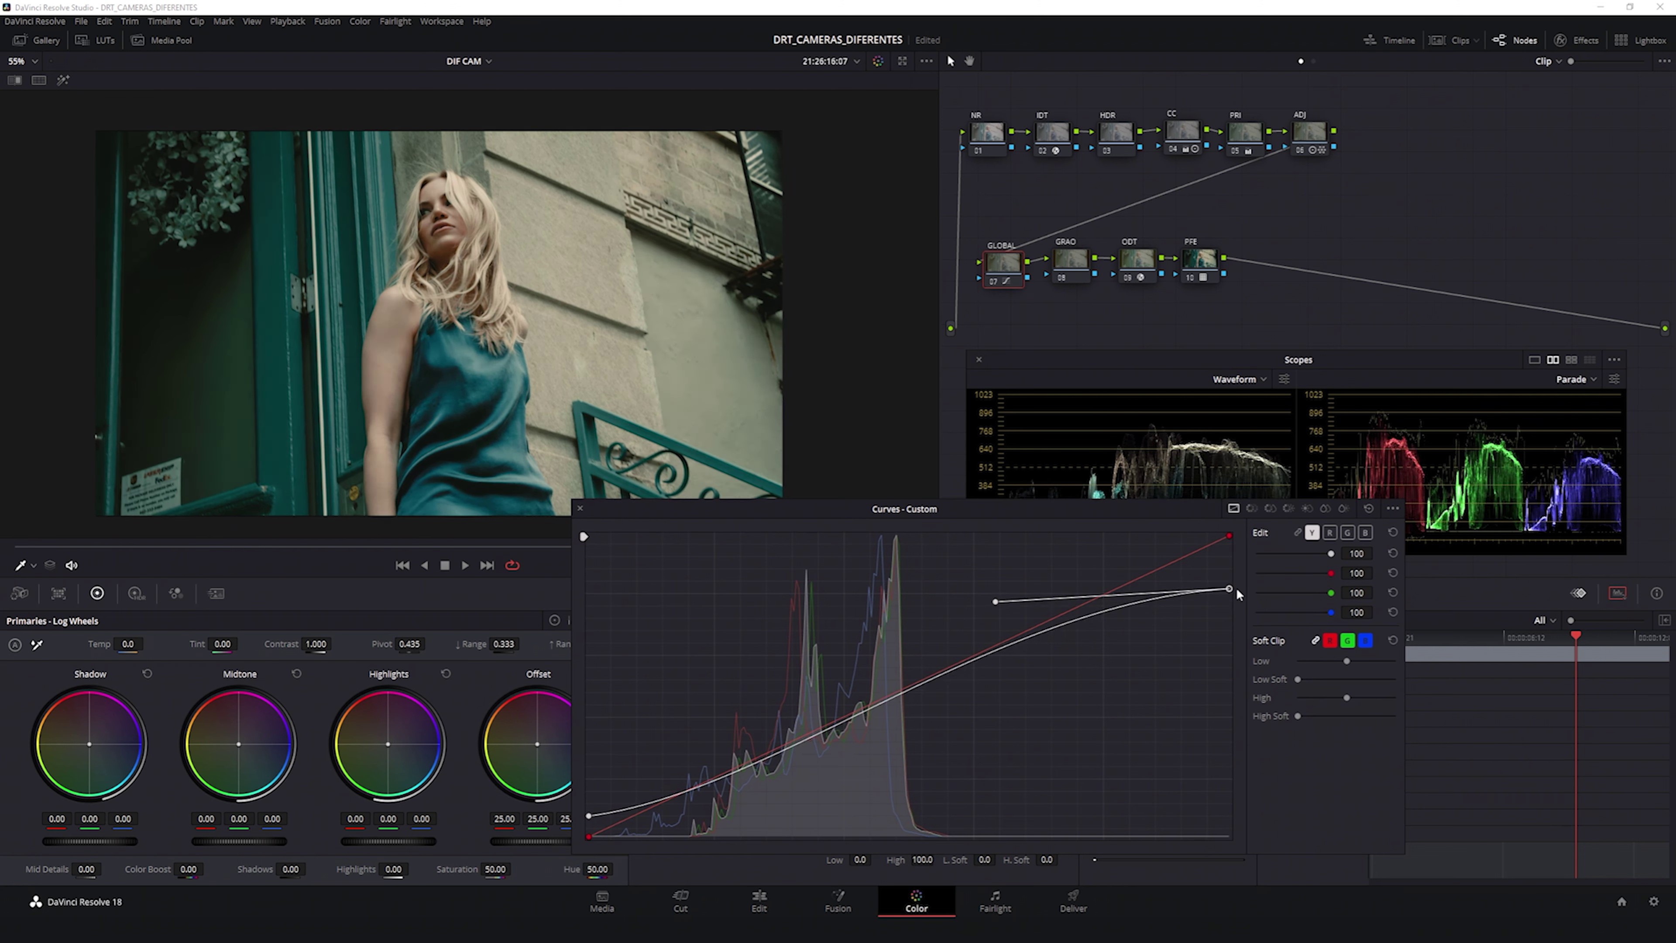
Step: Toggle the GLOBAL node repeatedly to compare the frame with and without the luminance curve, at different magnifications
{"action": "key", "text": "ctrl+d"}
{"action": "key", "text": "ctrl+d"}
{"action": "key", "text": "ctrl+d"}
{"action": "key", "text": "ctrl+d"}
{"action": "key", "text": "ctrl+d"}
{"action": "key", "text": "ctrl+d"}
{"action": "scroll", "coordinate": [483, 220], "scroll_direction": "up", "scroll_amount": 2}
{"action": "key", "text": "ctrl+d"}
{"action": "key", "text": "ctrl+d"}
{"action": "key", "text": "ctrl+d"}
{"action": "key", "text": "ctrl+d"}
{"action": "key", "text": "ctrl+d"}
{"action": "key", "text": "ctrl+d"}
{"action": "key", "text": "ctrl+d"}
{"action": "key", "text": "ctrl+d"}
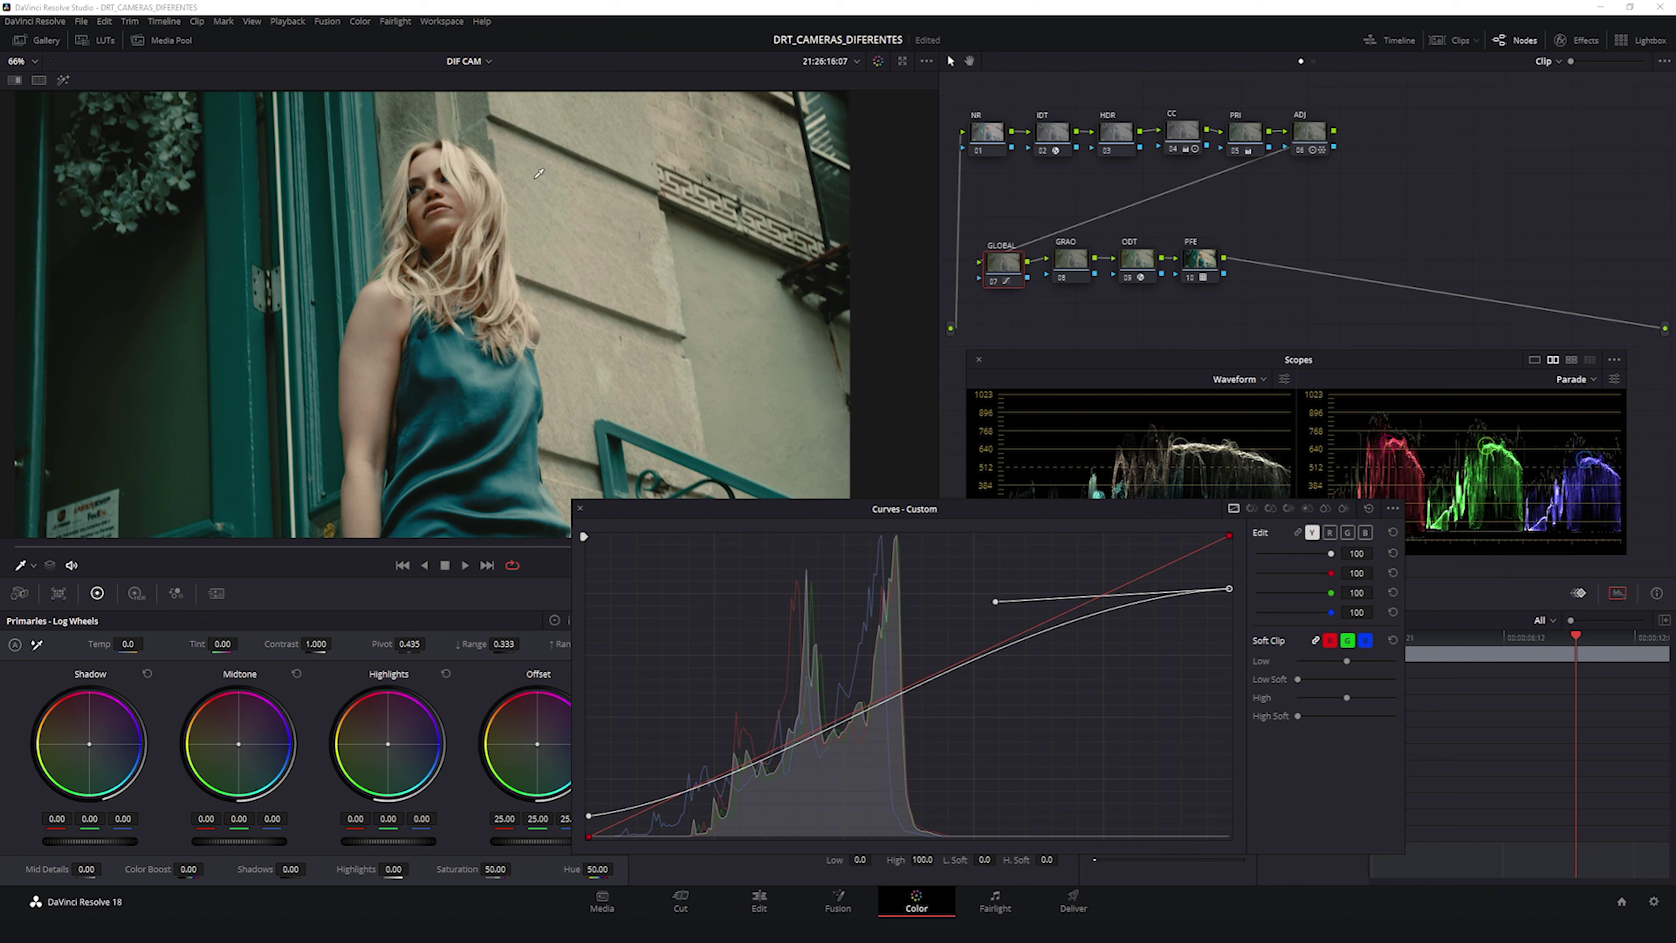
{"action": "key", "text": "ctrl+d"}
{"action": "key", "text": "ctrl+d"}
{"action": "key", "text": "ctrl+d"}
{"action": "key", "text": "ctrl+d"}
{"action": "key", "text": "ctrl+d"}
{"action": "key", "text": "ctrl+d"}
{"action": "scroll", "coordinate": [609, 291], "scroll_direction": "down", "scroll_amount": 2}
{"action": "scroll", "coordinate": [609, 291], "scroll_direction": "down", "scroll_amount": 2}
{"action": "scroll", "coordinate": [608, 291], "scroll_direction": "up", "scroll_amount": 2}
Step: Wipe the street reference across almost the whole frame and alternate it with the graded shot to compare contrast
{"action": "key", "text": "ctrl+w"}
{"action": "left_click_drag", "start_coordinate": [582, 280], "coordinate": [89, 276]}
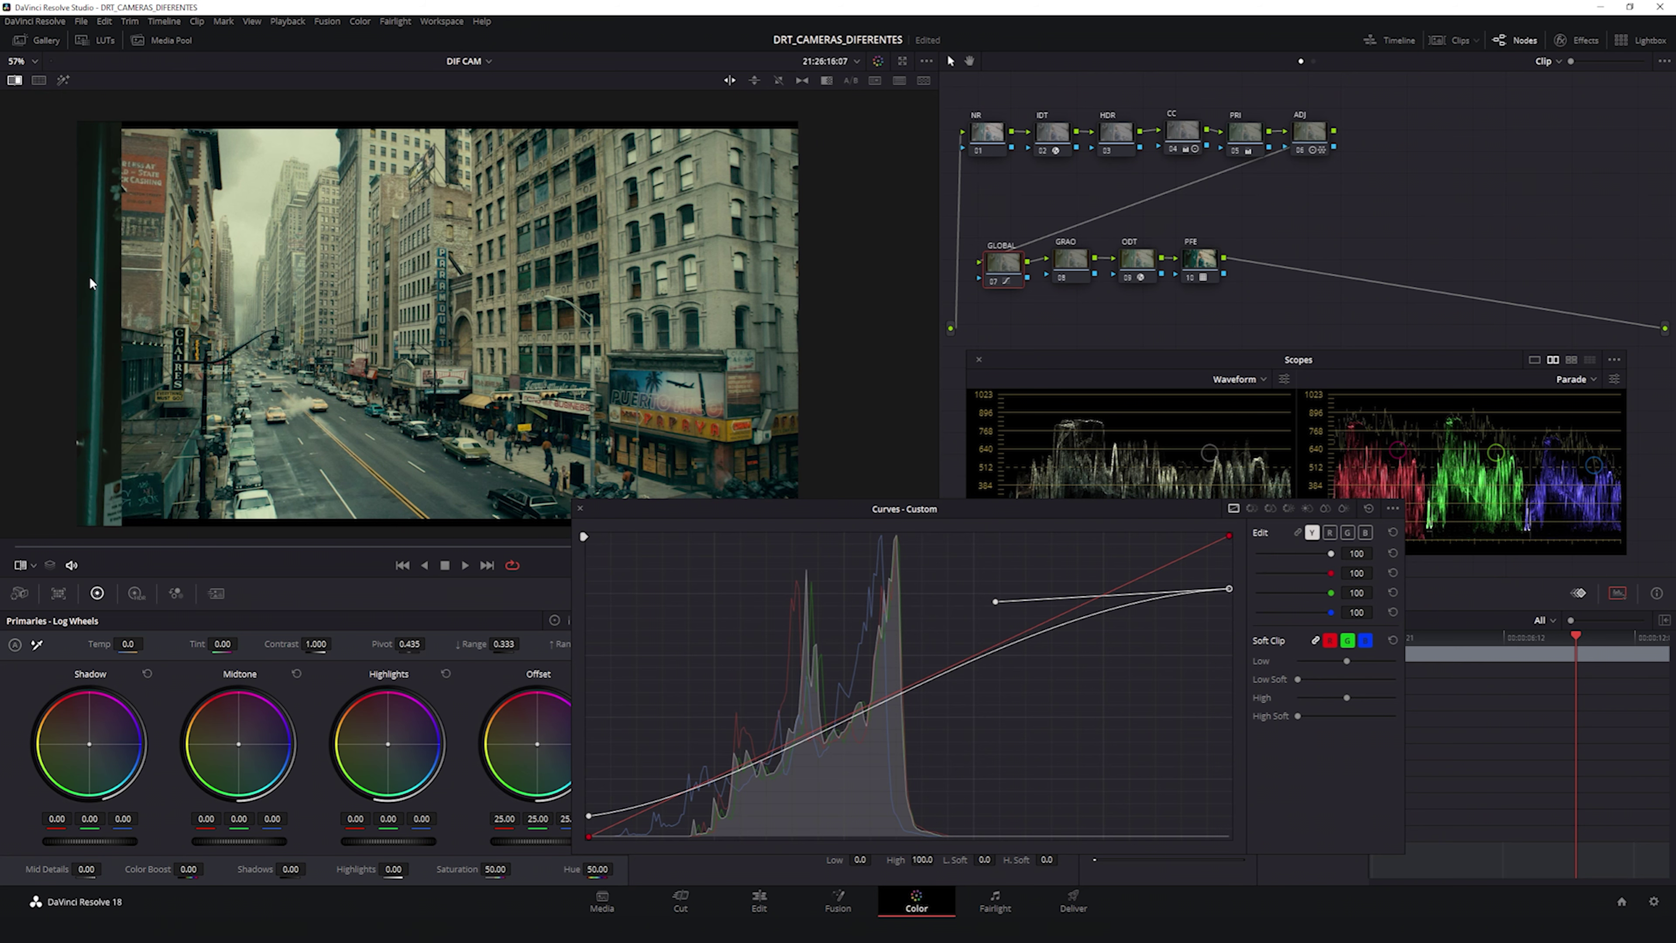
{"action": "key", "text": "ctrl+w"}
{"action": "key", "text": "ctrl+w"}
{"action": "key", "text": "ctrl+w"}
{"action": "key", "text": "ctrl+w"}
{"action": "key", "text": "ctrl+w"}
{"action": "key", "text": "ctrl+w"}
{"action": "key", "text": "ctrl+w"}
{"action": "key", "text": "ctrl+w"}
{"action": "key", "text": "ctrl+w"}
{"action": "key", "text": "ctrl+w"}
{"action": "key", "text": "ctrl+w"}
{"action": "key", "text": "ctrl+w"}
{"action": "key", "text": "ctrl+w"}
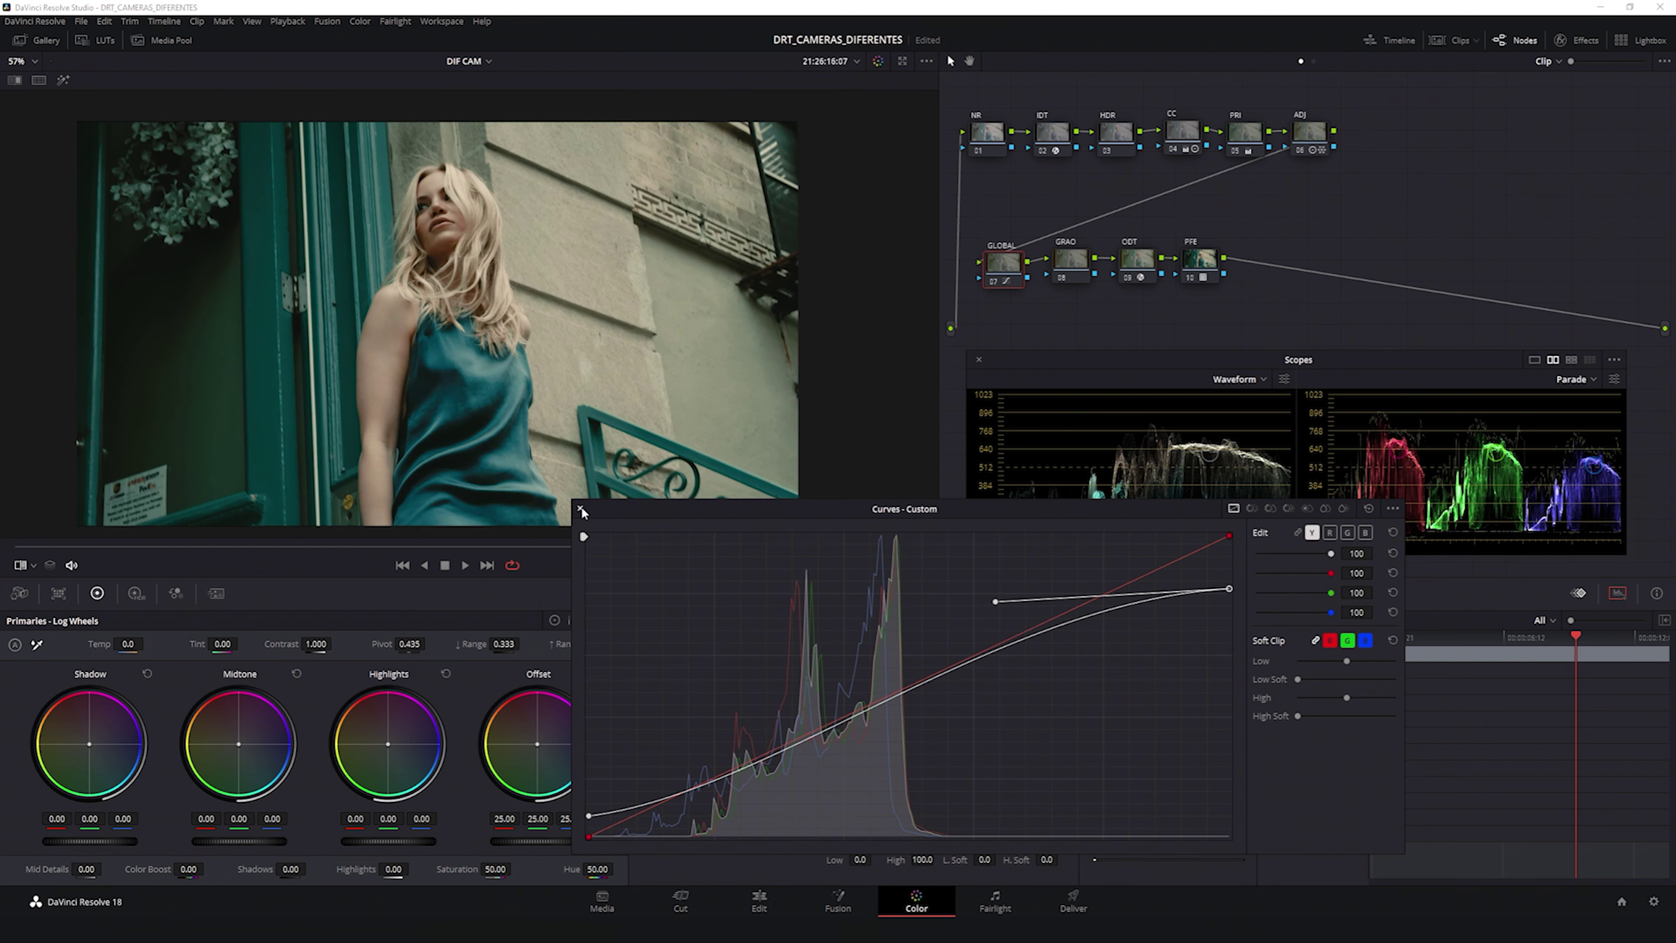
Step: Close the floating curves window and save the project
{"action": "left_click", "coordinate": [580, 508]}
{"action": "key", "text": "ctrl+s"}
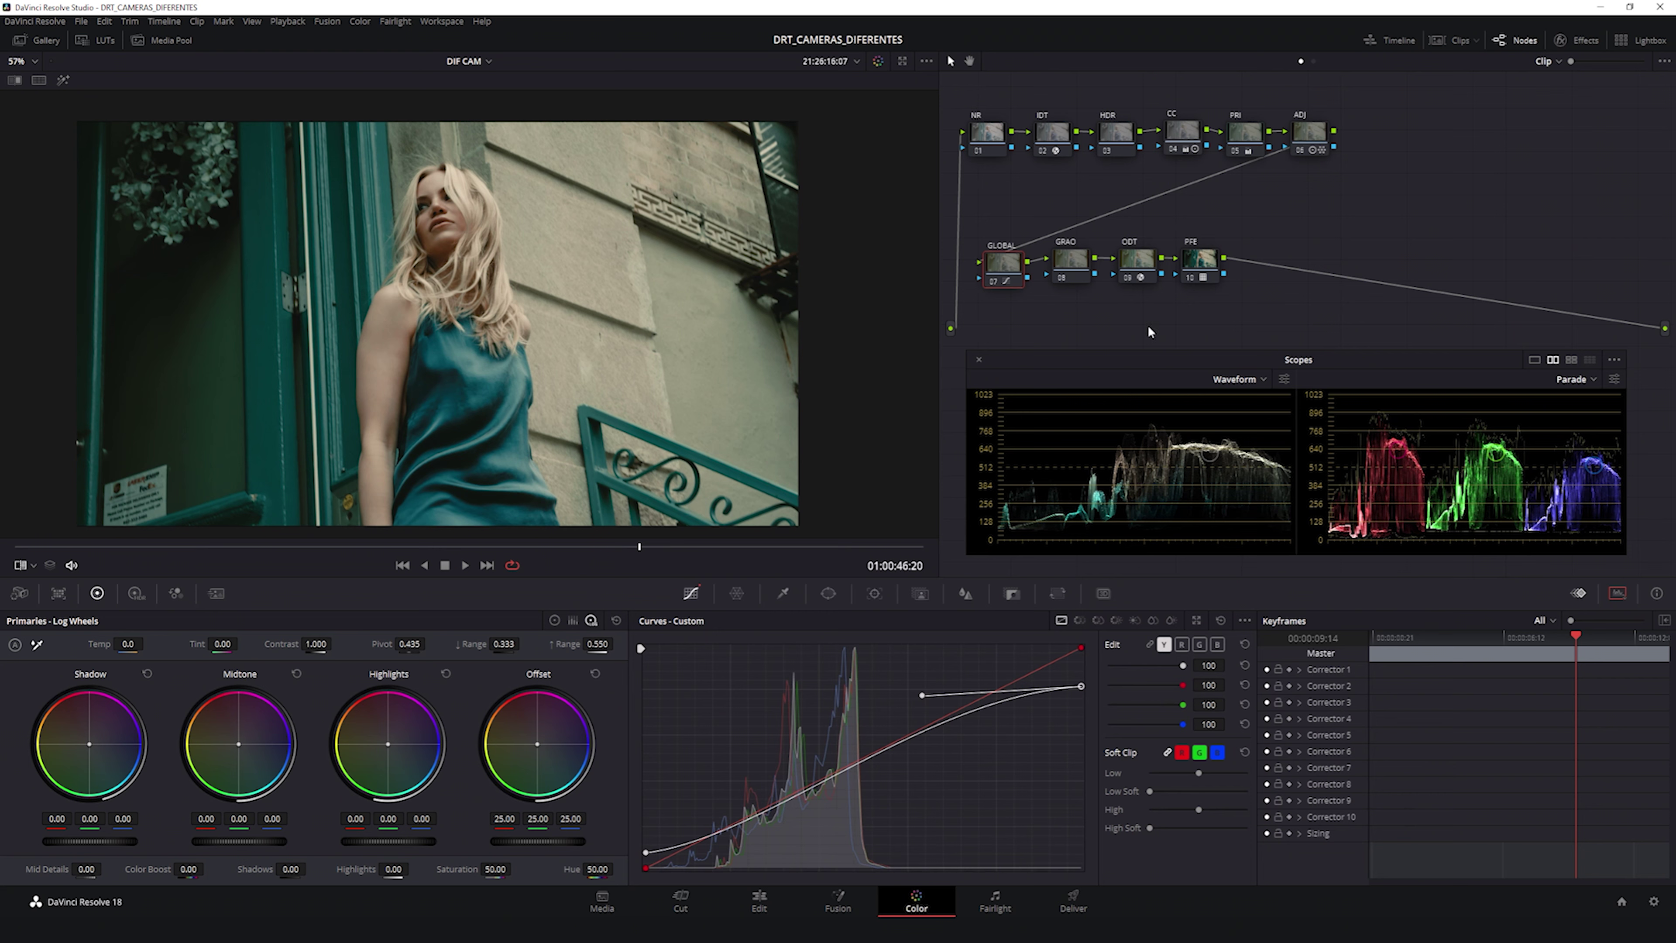
Step: Alternate between the graded shot and the street reference, comparing their waveform and parade levels
{"action": "key", "text": "ctrl+w"}
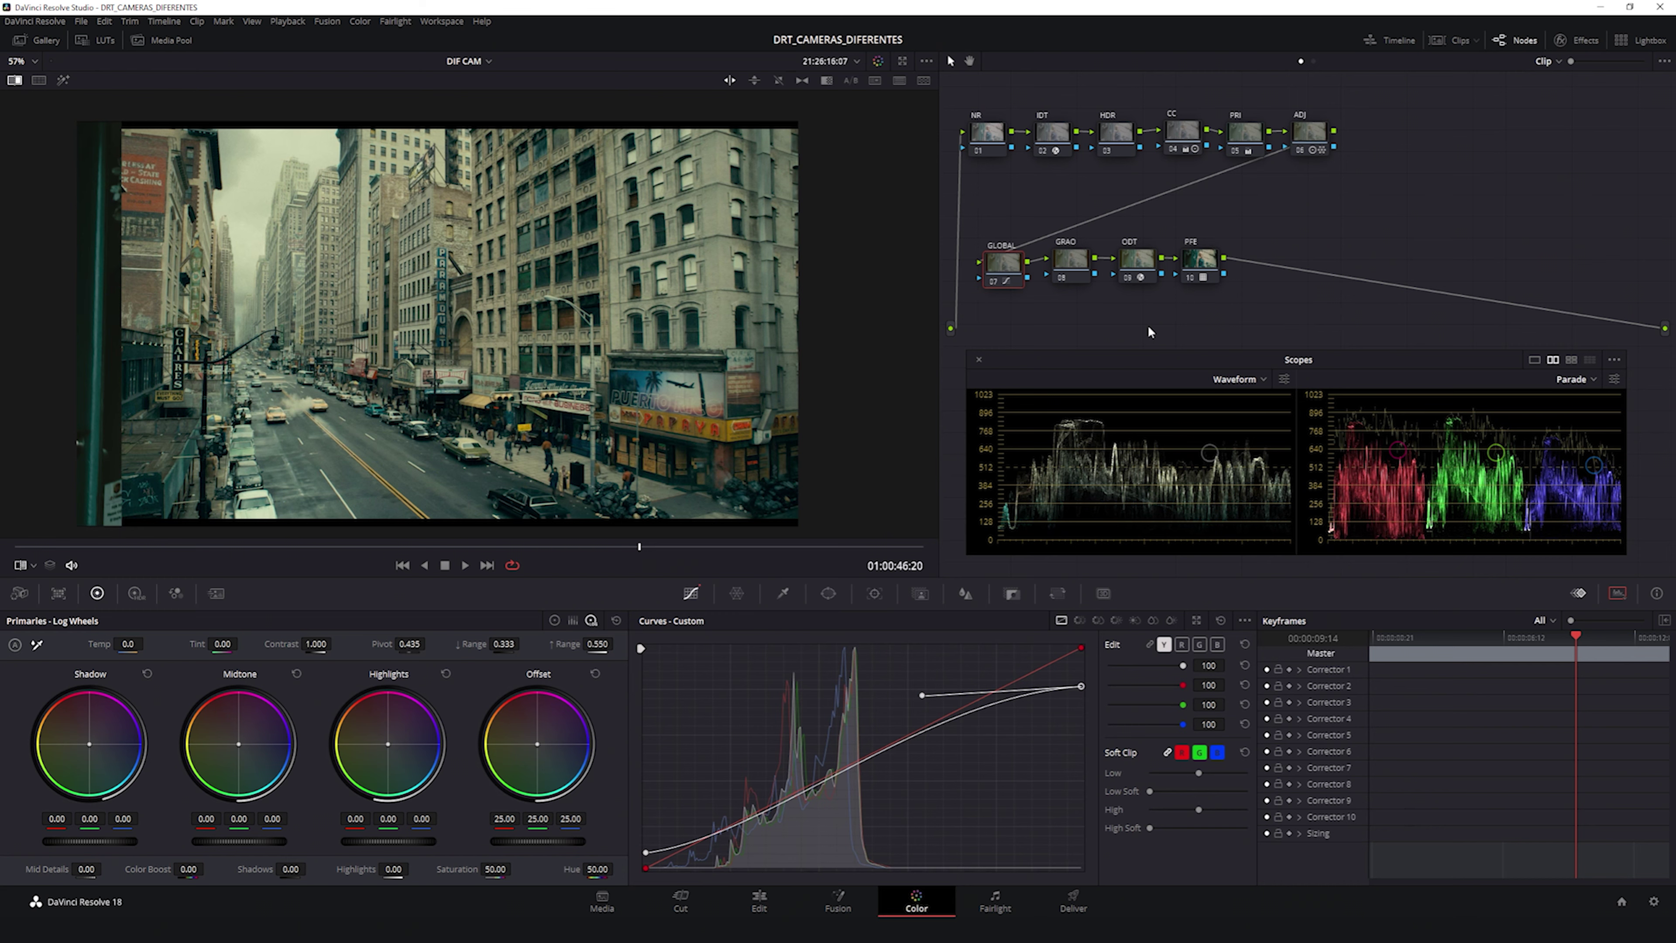
{"action": "key", "text": "ctrl+w"}
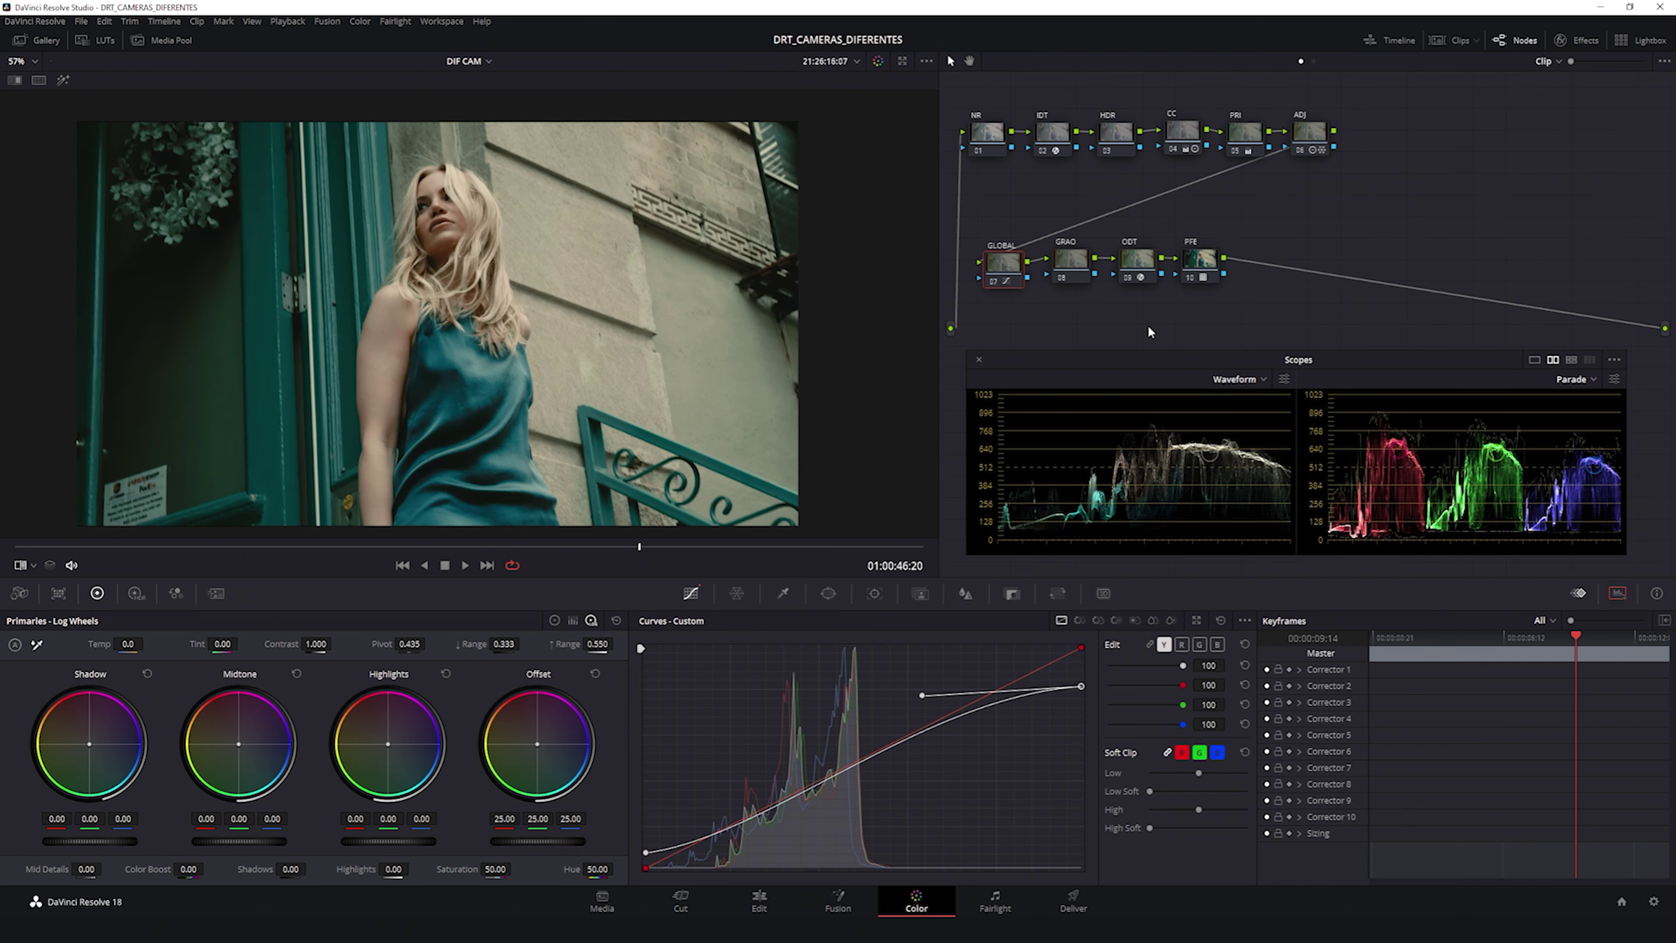
{"action": "key", "text": "ctrl+w"}
{"action": "key", "text": "ctrl+w"}
{"action": "key", "text": "ctrl+w"}
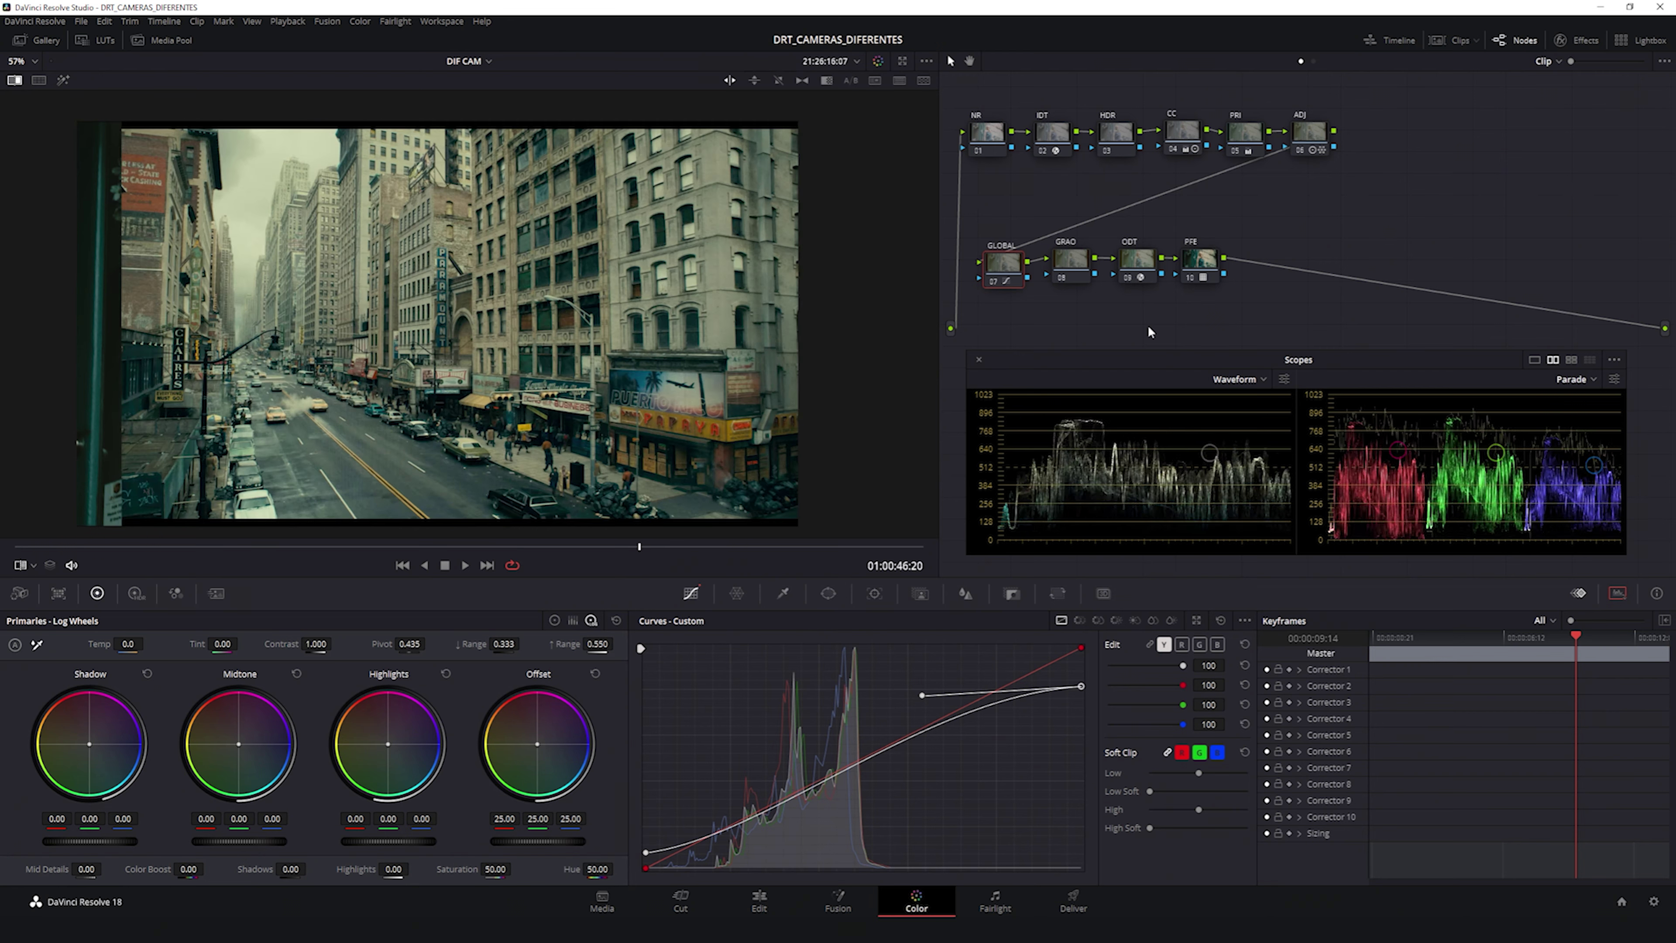
{"action": "key", "text": "ctrl+w"}
{"action": "key", "text": "ctrl+w"}
{"action": "key", "text": "ctrl+w"}
{"action": "key", "text": "ctrl+w"}
{"action": "key", "text": "ctrl+w"}
{"action": "key", "text": "ctrl+w"}
{"action": "key", "text": "ctrl+w"}
{"action": "key", "text": "ctrl+w"}
{"action": "key", "text": "ctrl+w"}
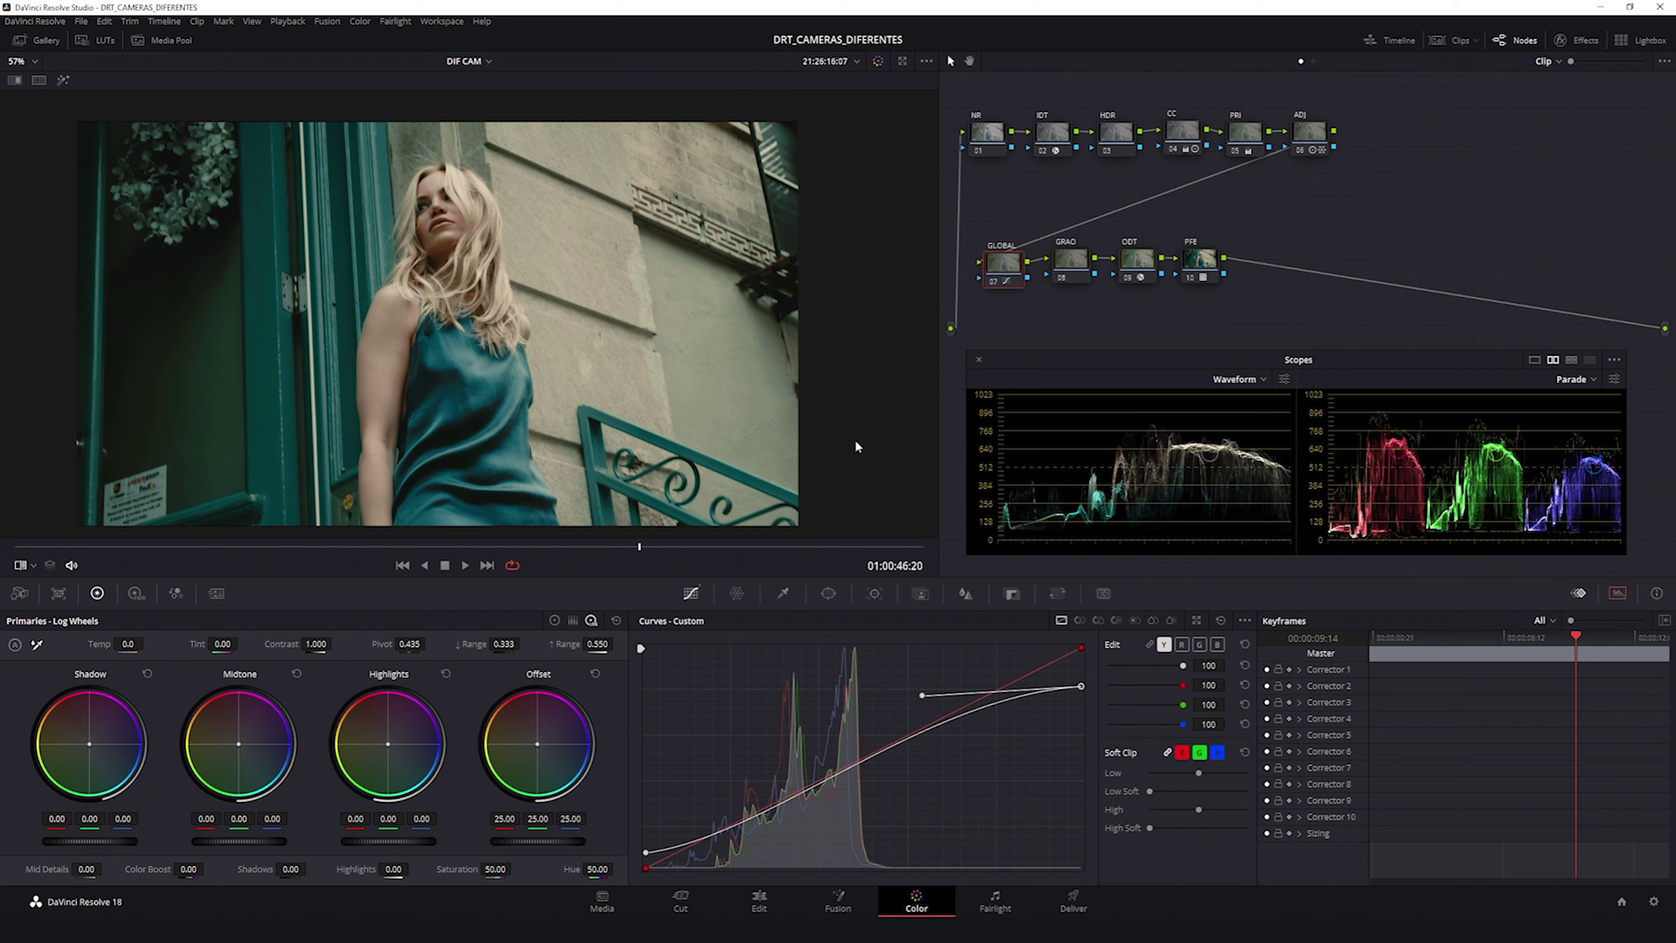
Step: On the NR node, set the spatial noise reduction thresholds to luma 2 and chroma 8
{"action": "left_click", "coordinate": [1088, 263]}
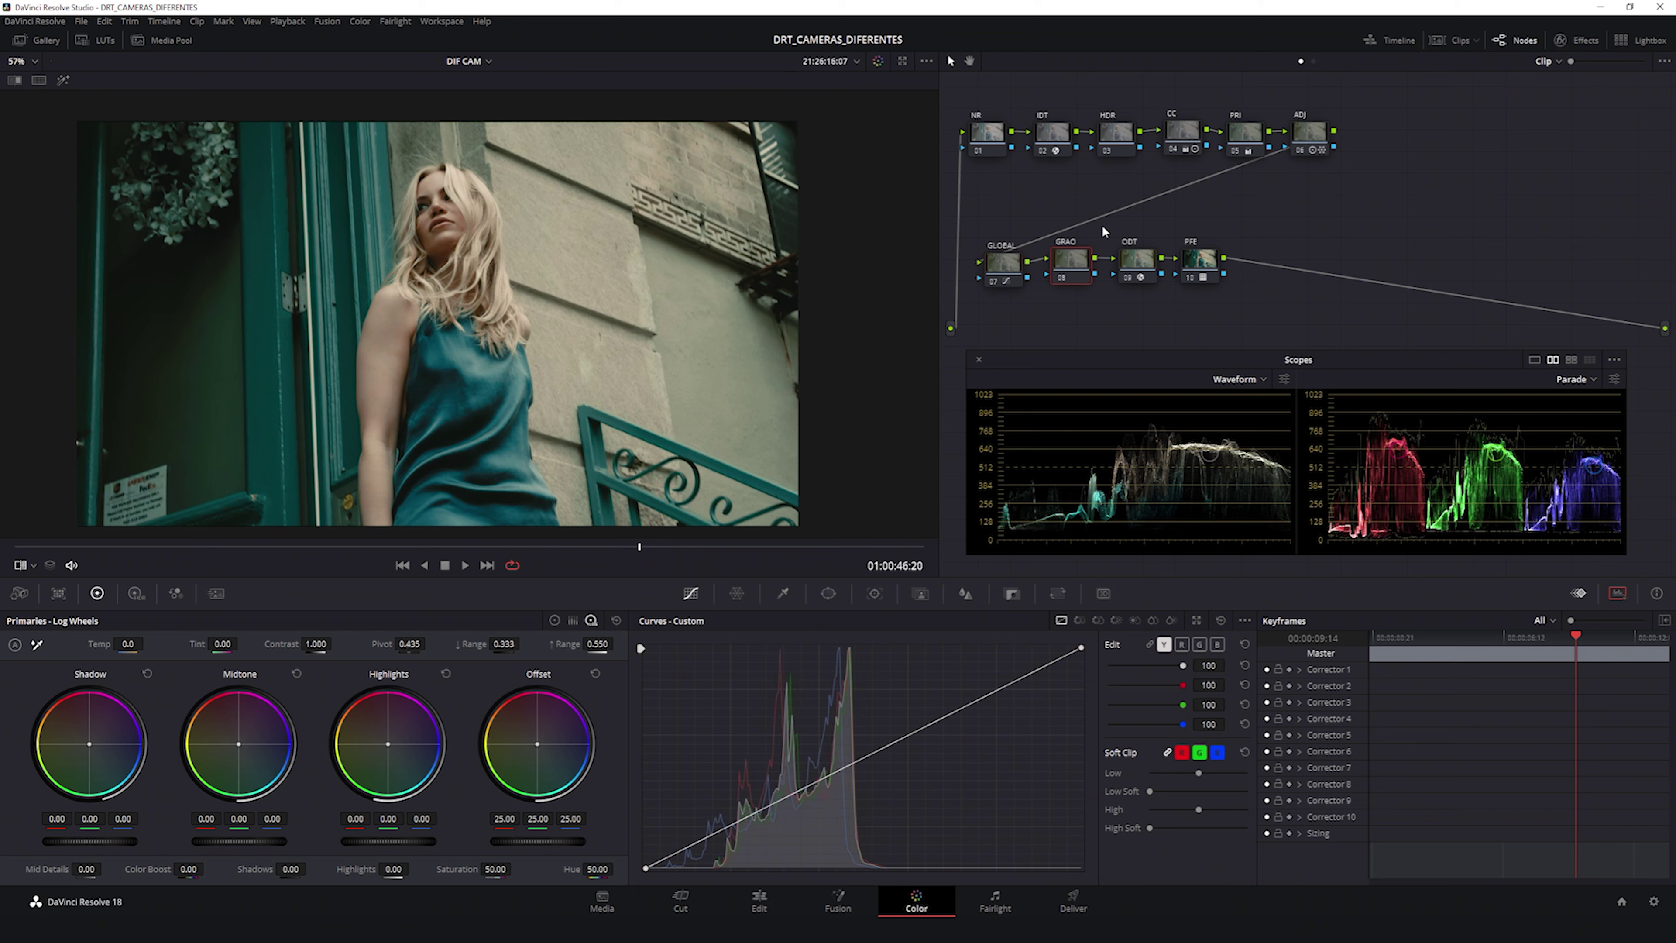
{"action": "left_click", "coordinate": [1123, 130]}
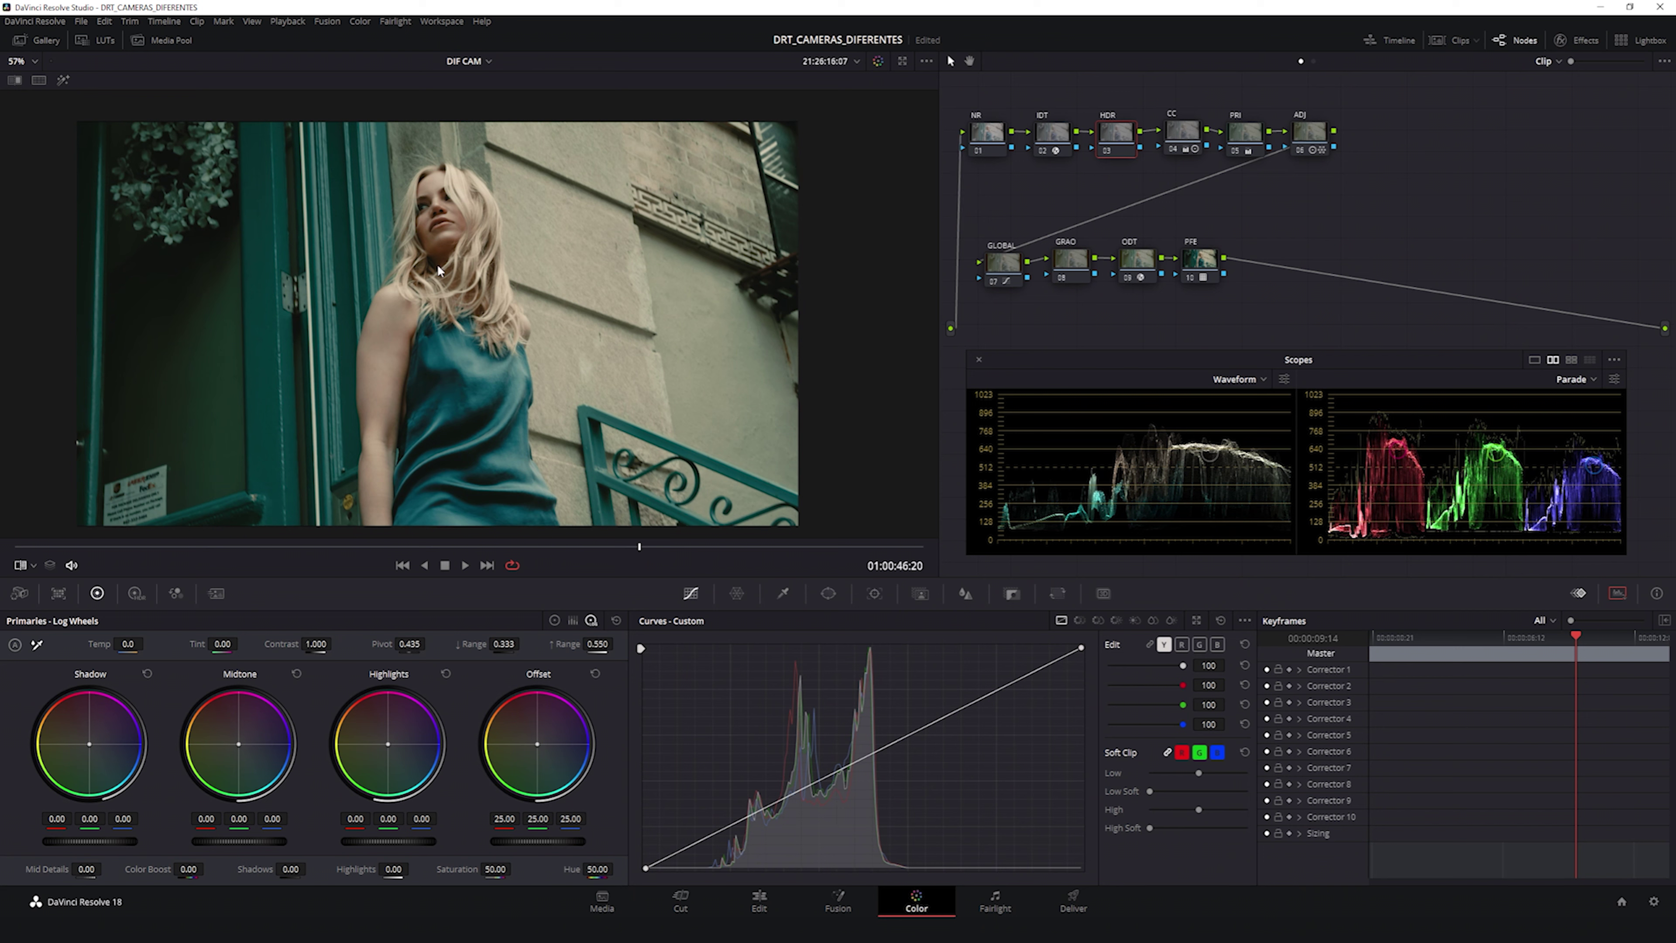
{"action": "left_click", "coordinate": [987, 134]}
{"action": "left_click", "coordinate": [216, 593]}
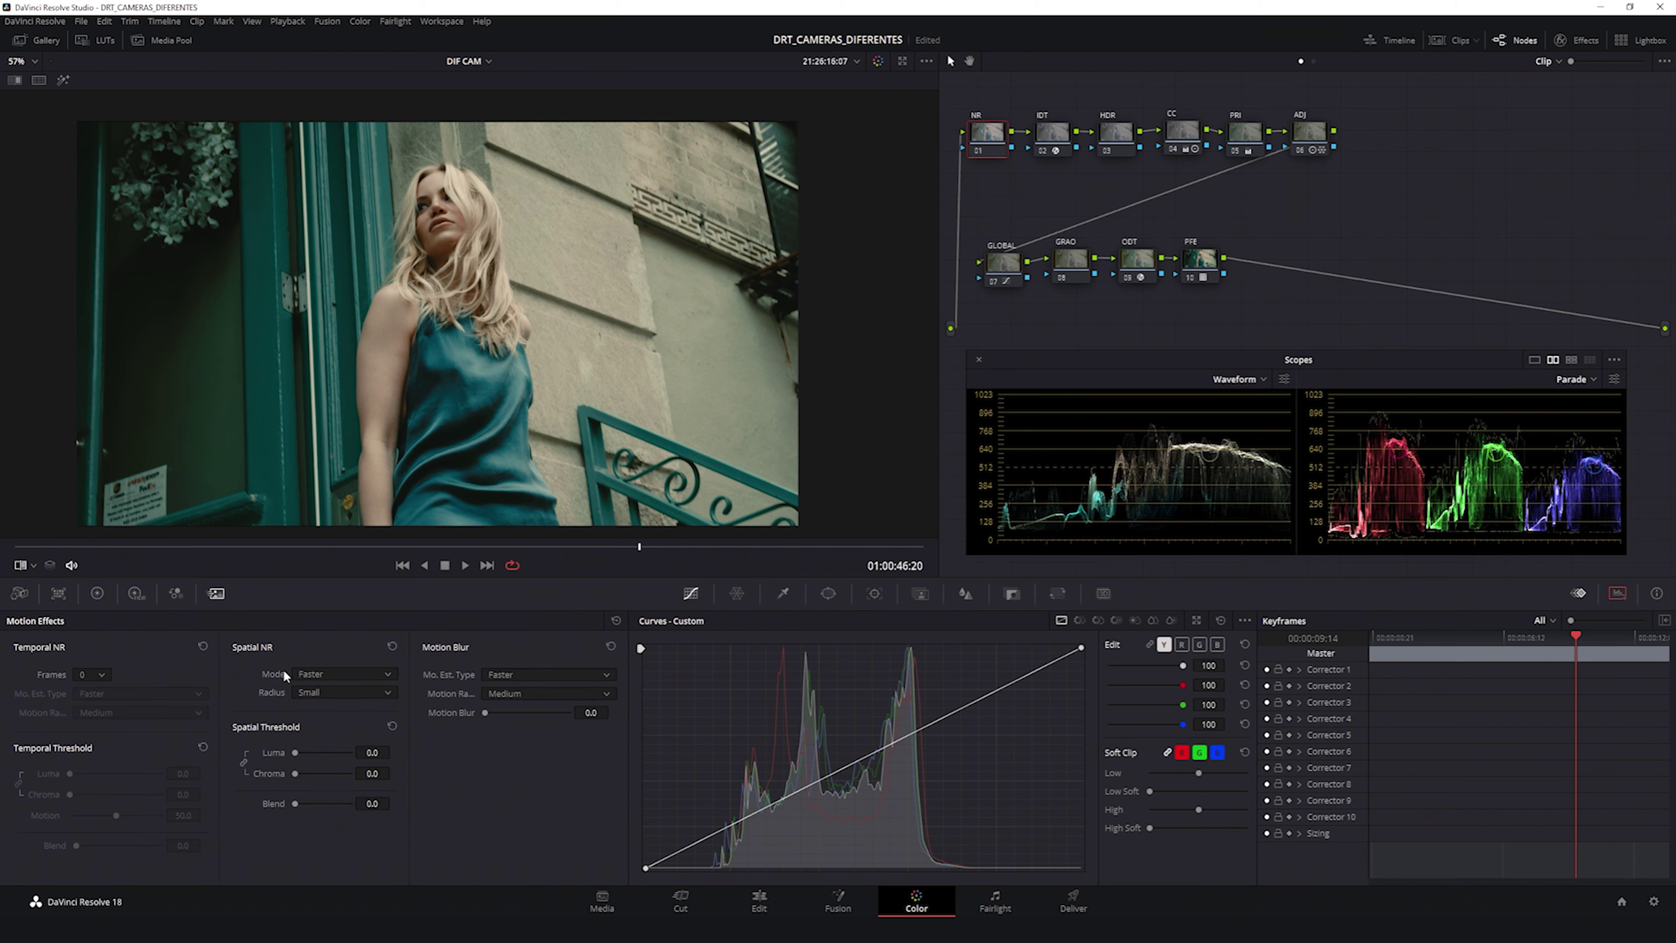
{"action": "double_click", "coordinate": [379, 751]}
{"action": "type", "text": "2"}
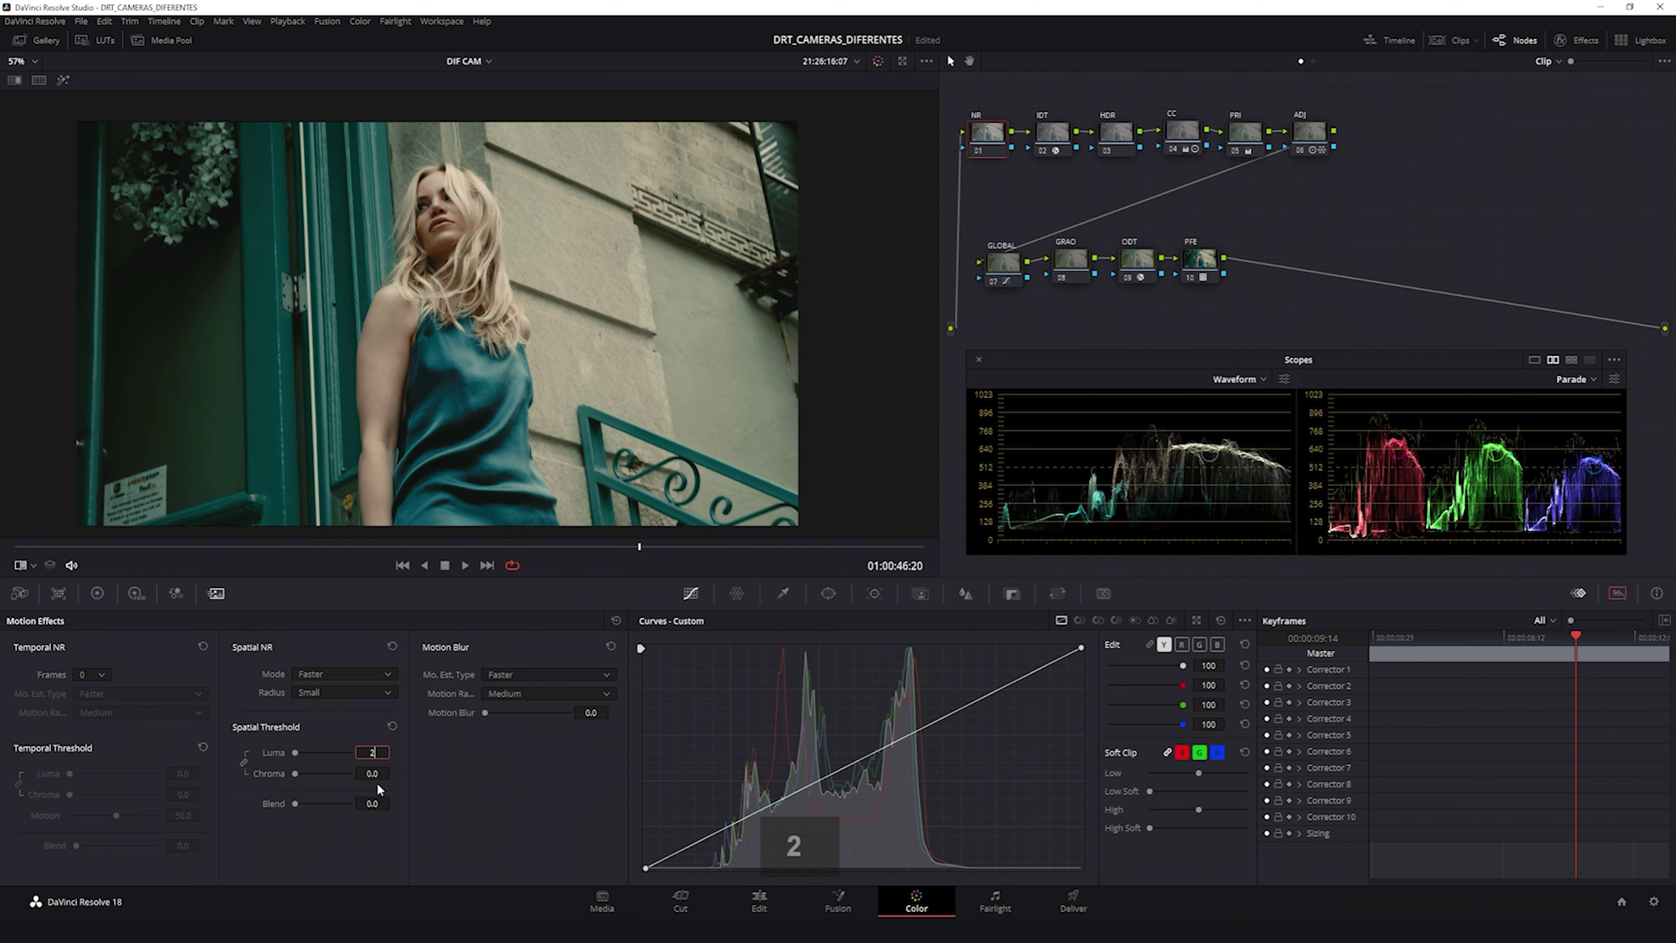
{"action": "double_click", "coordinate": [377, 773]}
{"action": "type", "text": "8"}
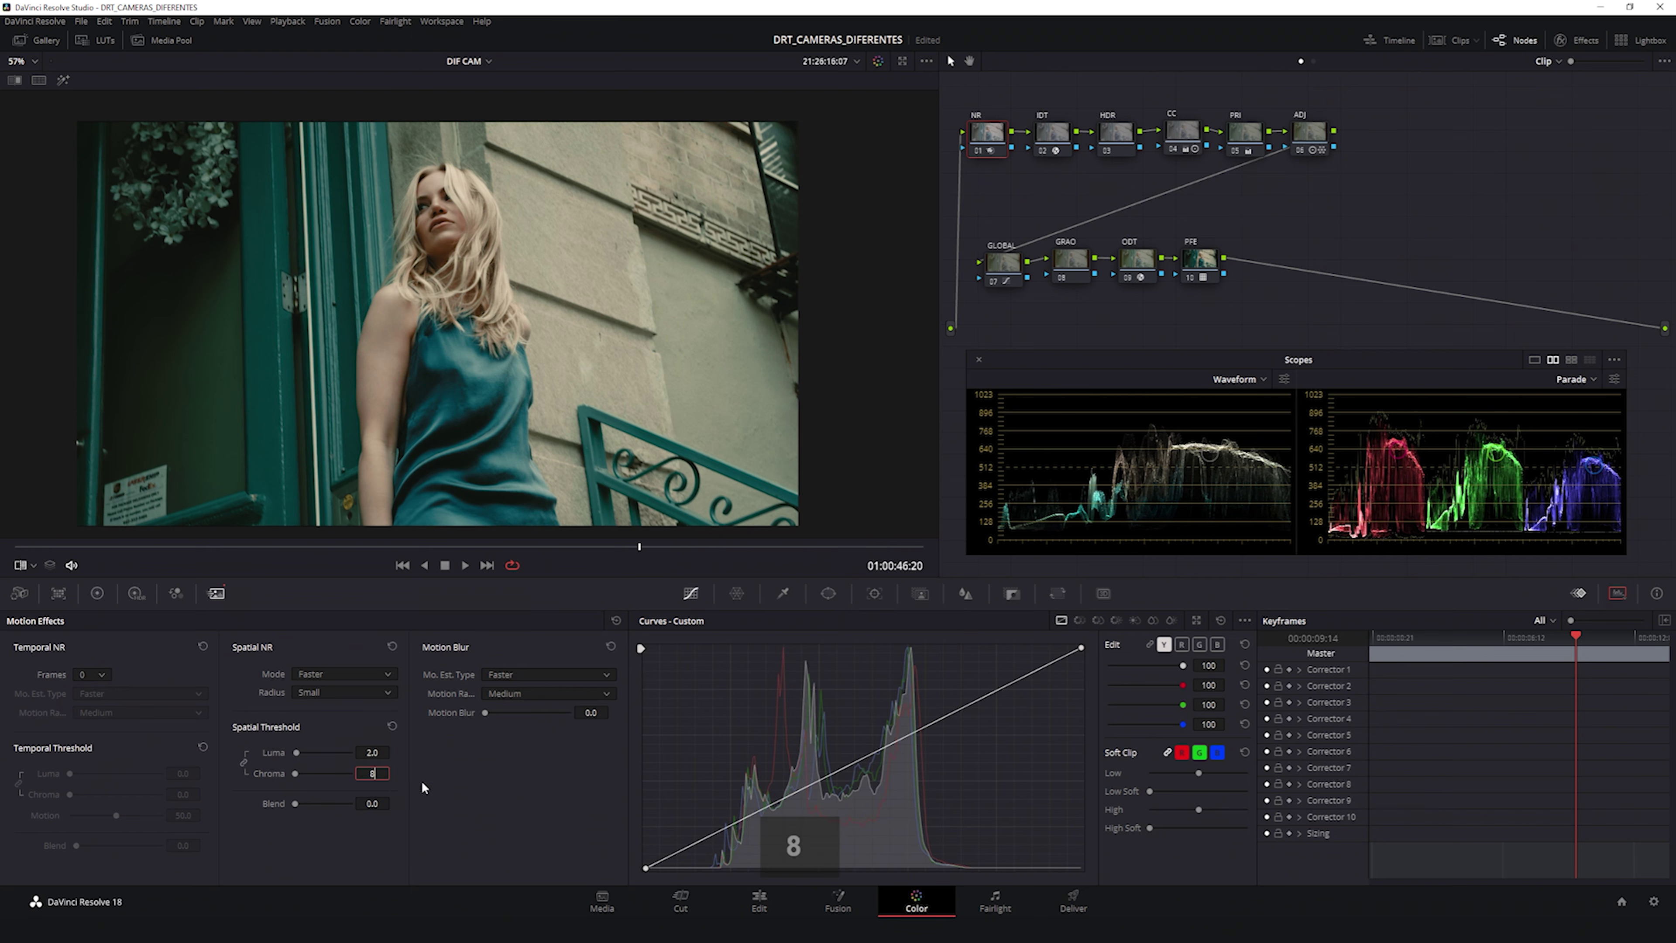
Step: Examine the noise reduction on the woman's face and hair up close, with the NR node off and on
{"action": "scroll", "coordinate": [455, 262], "scroll_direction": "up", "scroll_amount": 3}
{"action": "left_click_drag", "start_coordinate": [453, 302], "coordinate": [471, 367]}
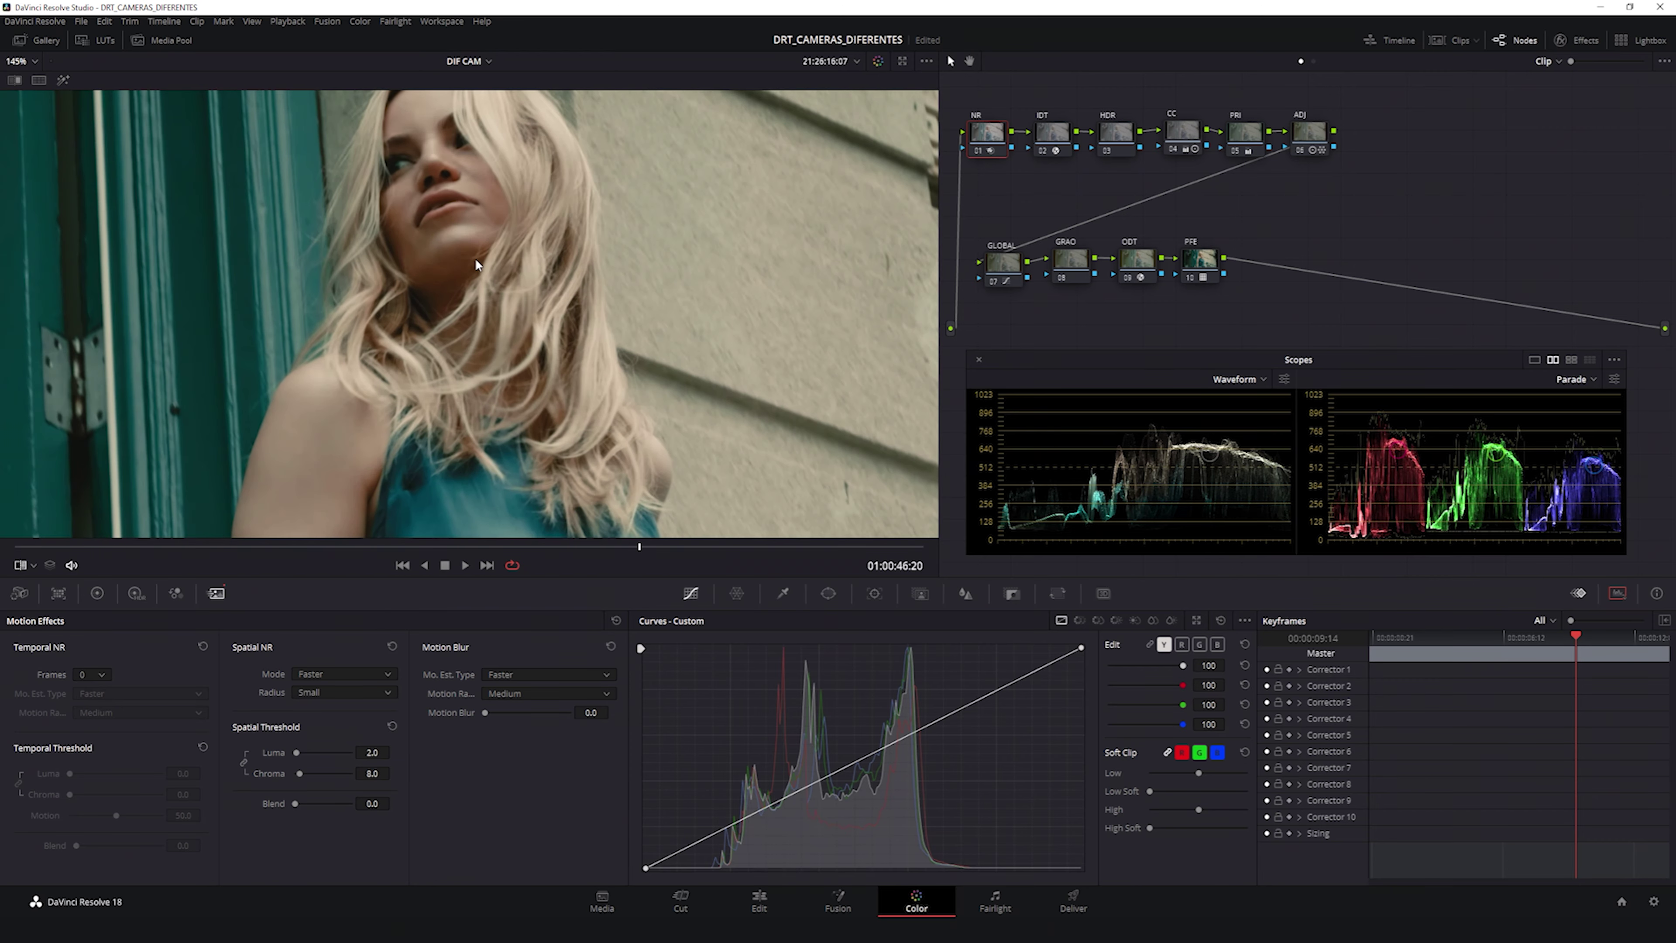
{"action": "scroll", "coordinate": [454, 338], "scroll_direction": "down", "scroll_amount": 3}
{"action": "scroll", "coordinate": [488, 370], "scroll_direction": "down", "scroll_amount": 2}
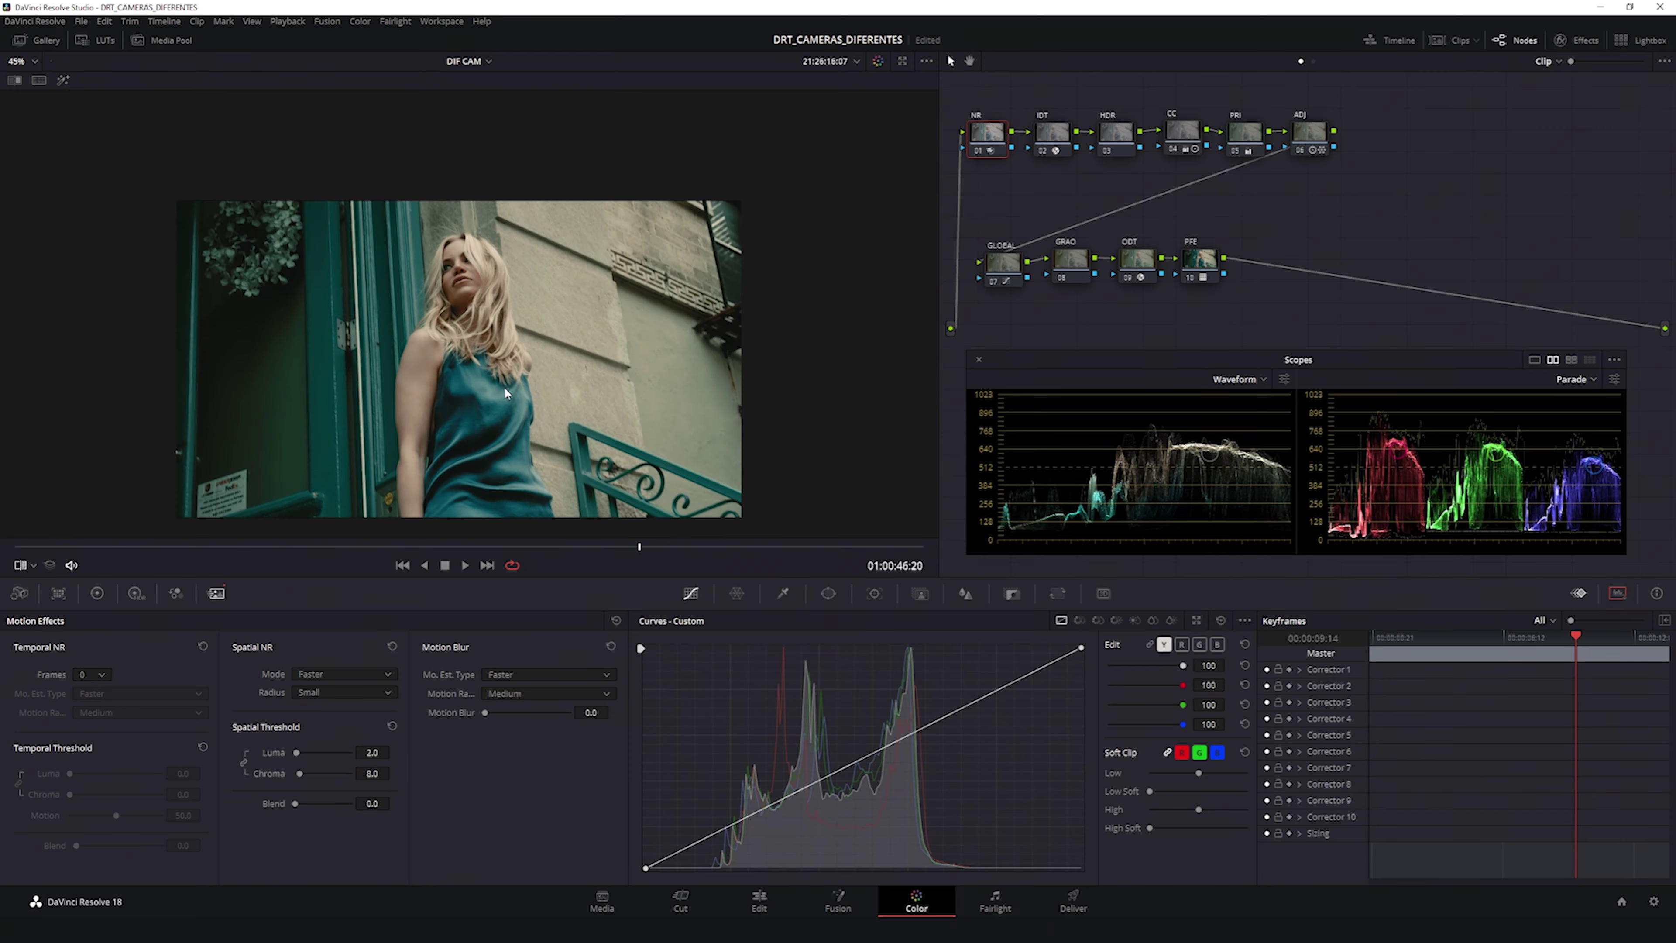
{"action": "scroll", "coordinate": [502, 369], "scroll_direction": "up", "scroll_amount": 5}
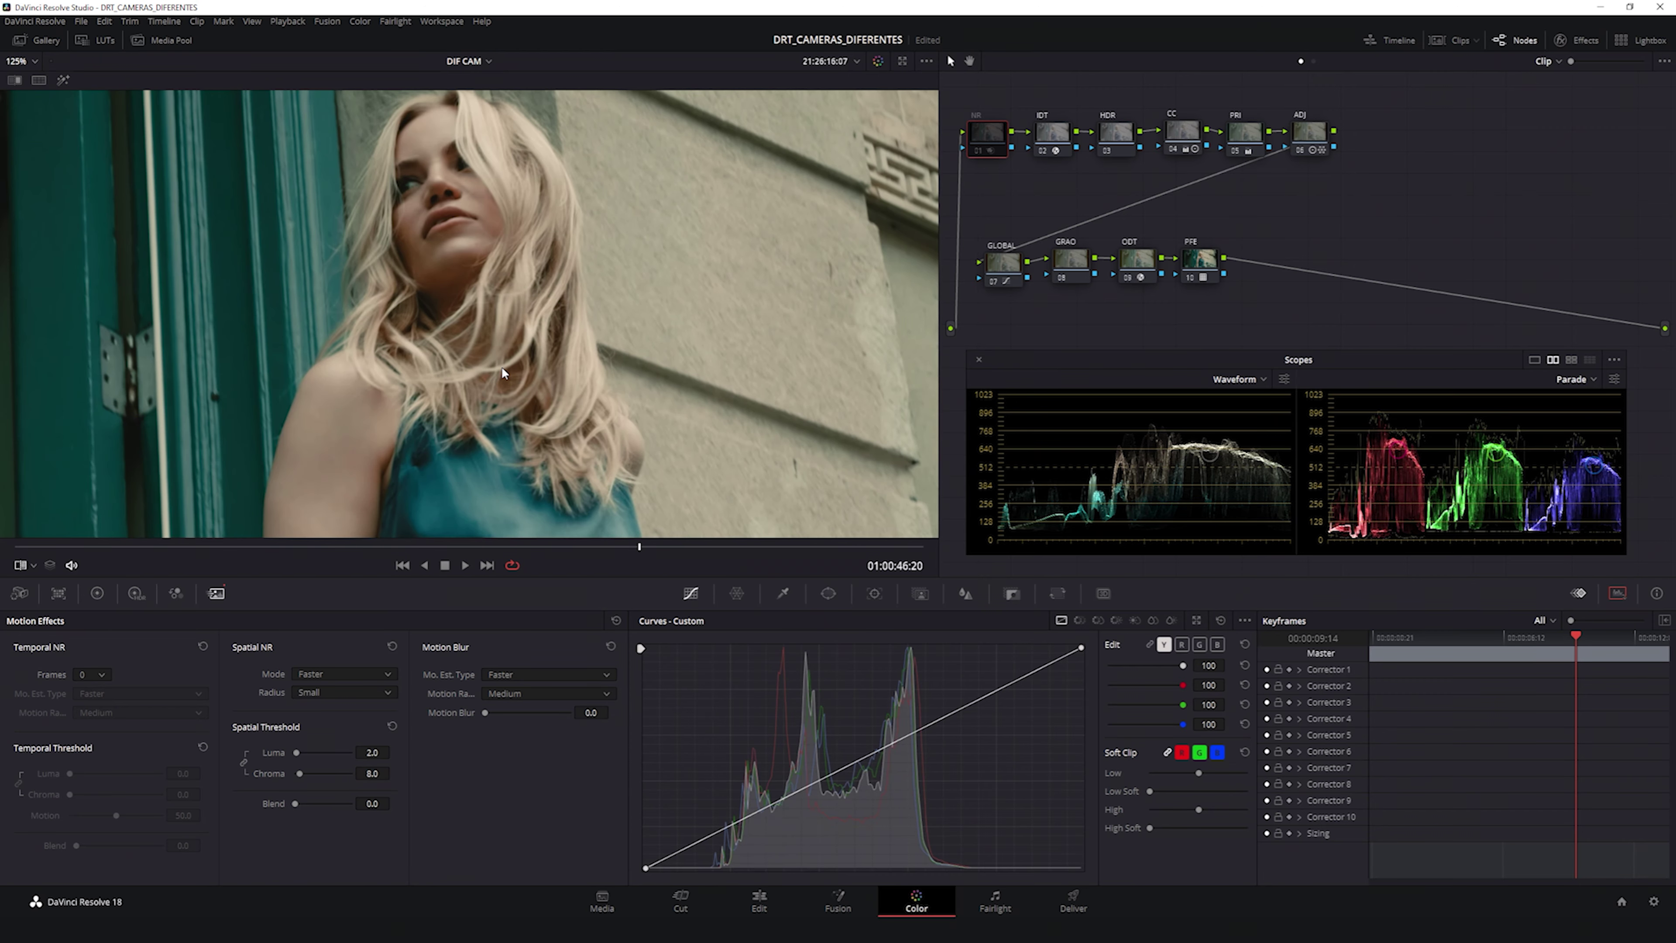
{"action": "key", "text": "ctrl+d"}
{"action": "key", "text": "ctrl+d"}
{"action": "scroll", "coordinate": [429, 258], "scroll_direction": "up", "scroll_amount": 3}
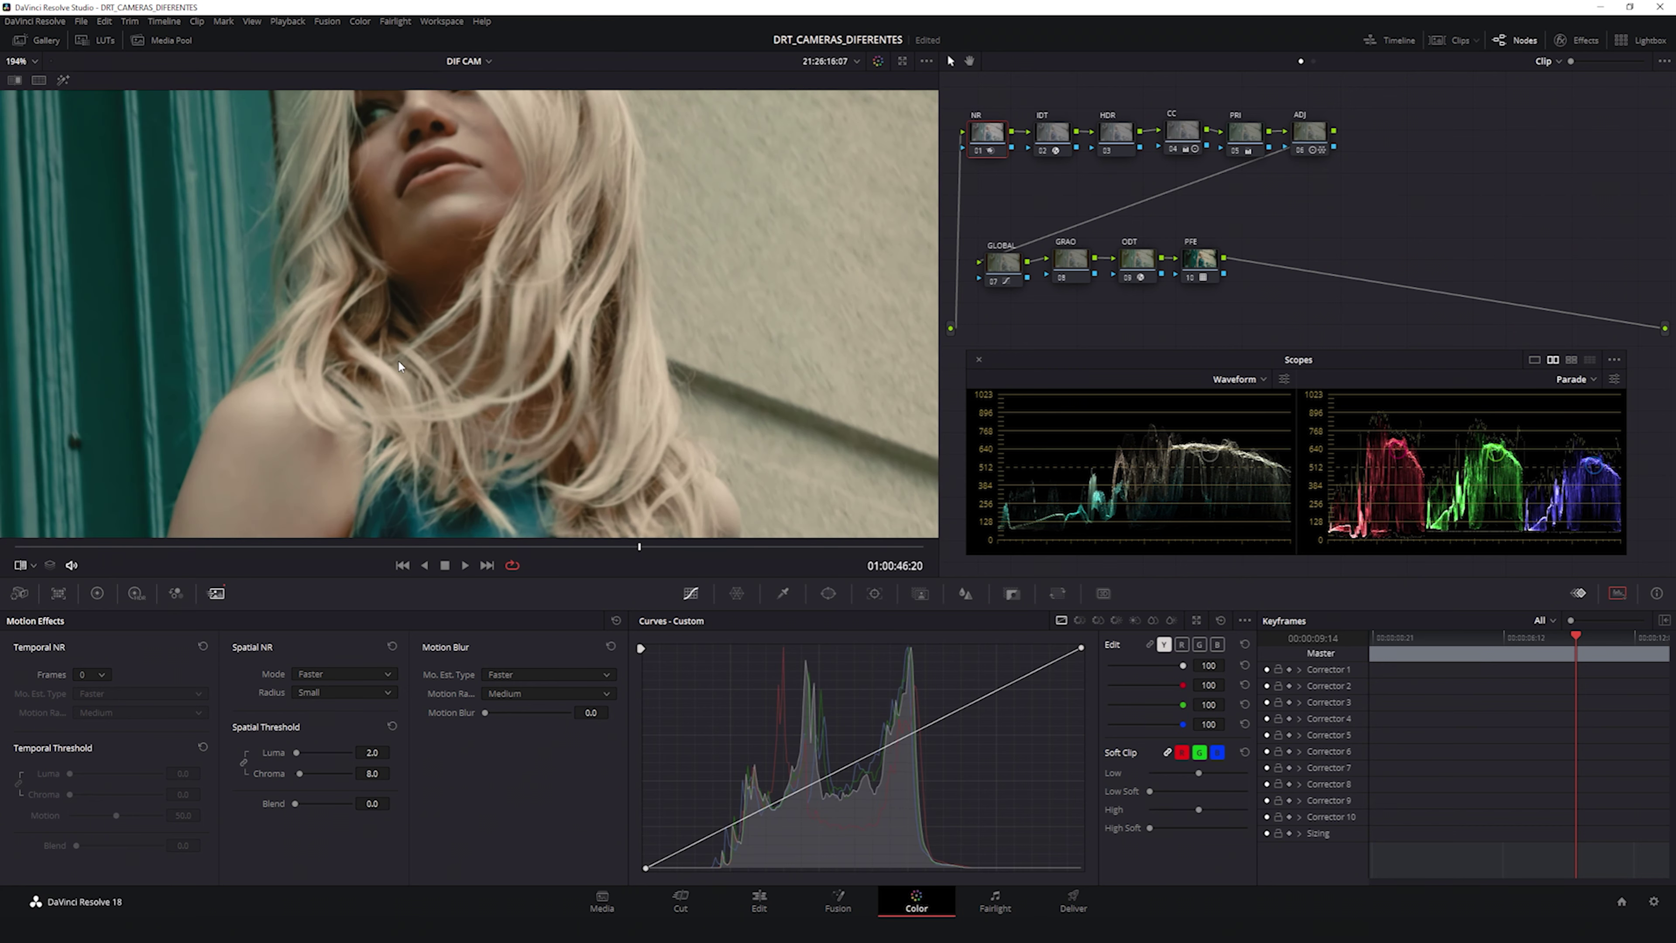
{"action": "scroll", "coordinate": [398, 364], "scroll_direction": "down", "scroll_amount": 8}
{"action": "scroll", "coordinate": [564, 381], "scroll_direction": "up", "scroll_amount": 2}
Step: Find the Film Grain effect with the search term GRAIN and apply it to the GRAO node
{"action": "left_click", "coordinate": [1070, 259]}
{"action": "left_click", "coordinate": [1578, 40]}
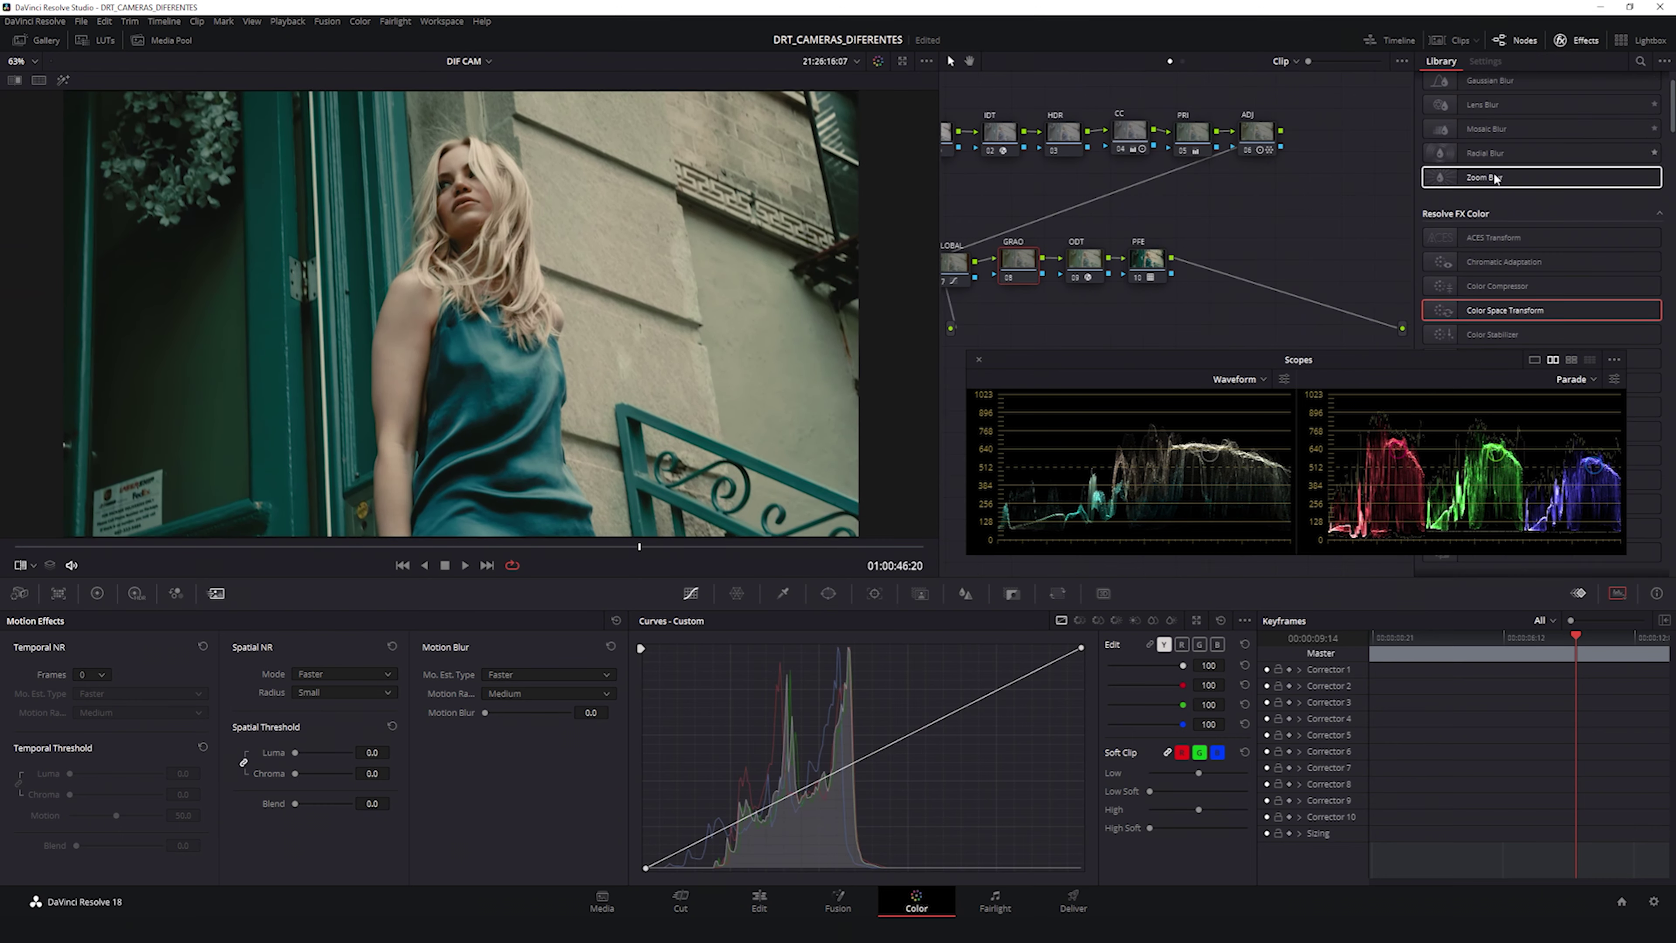
{"action": "left_click", "coordinate": [1640, 62]}
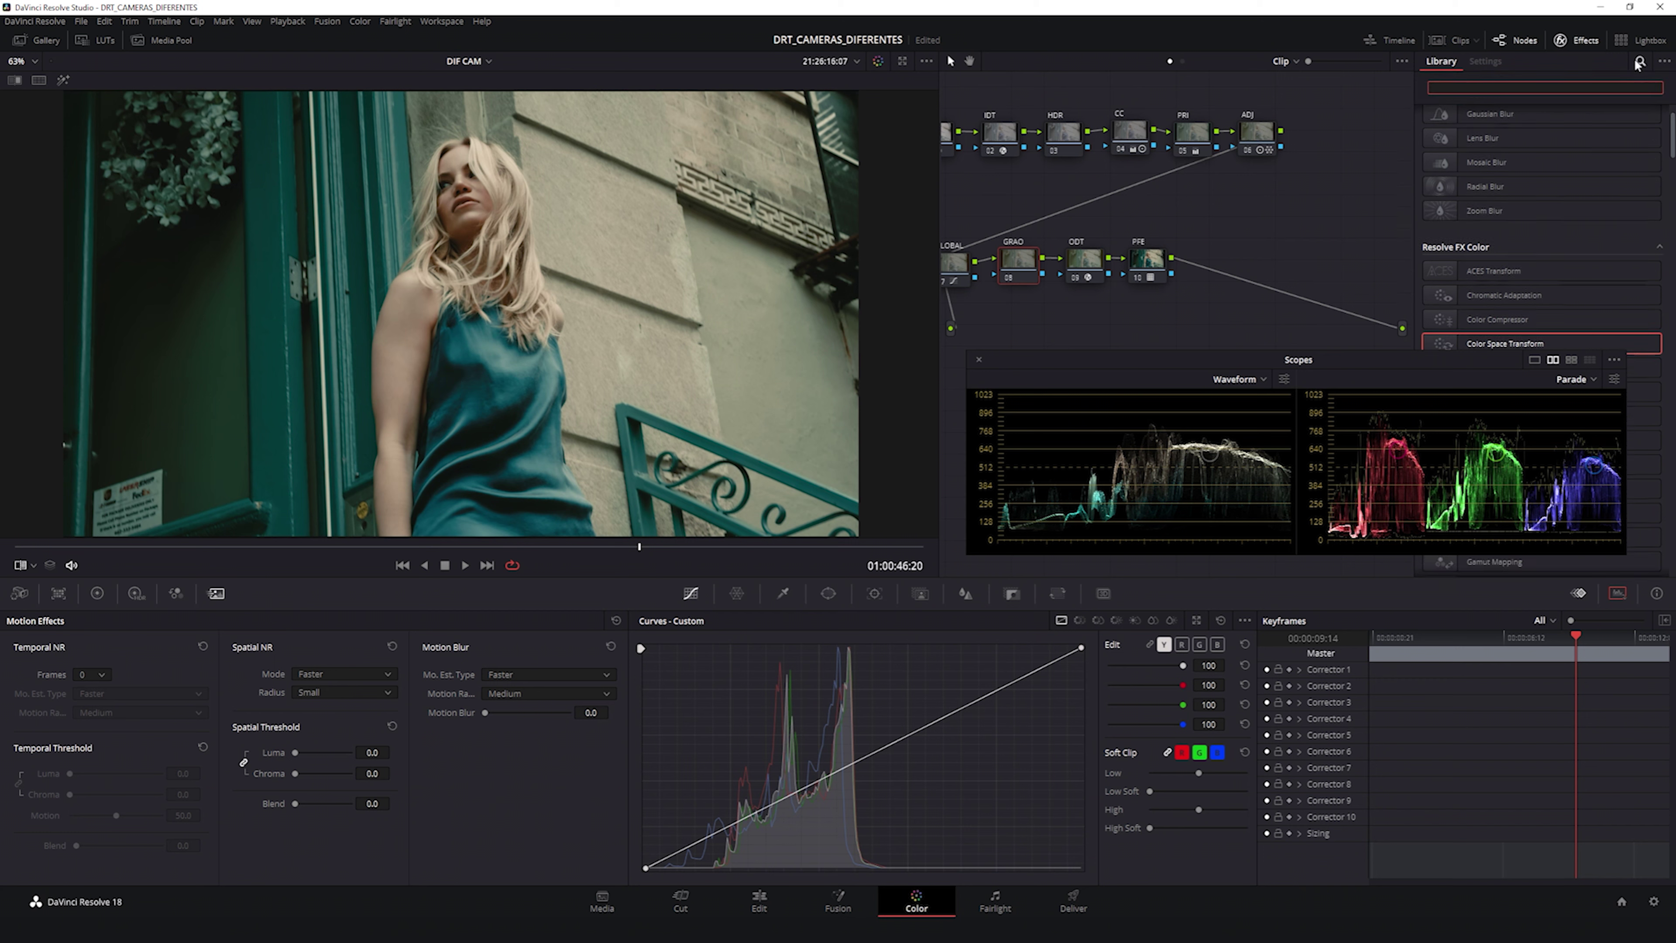
{"action": "type", "text": "GRAIN"}
{"action": "left_click_drag", "start_coordinate": [1624, 137], "coordinate": [1019, 259]}
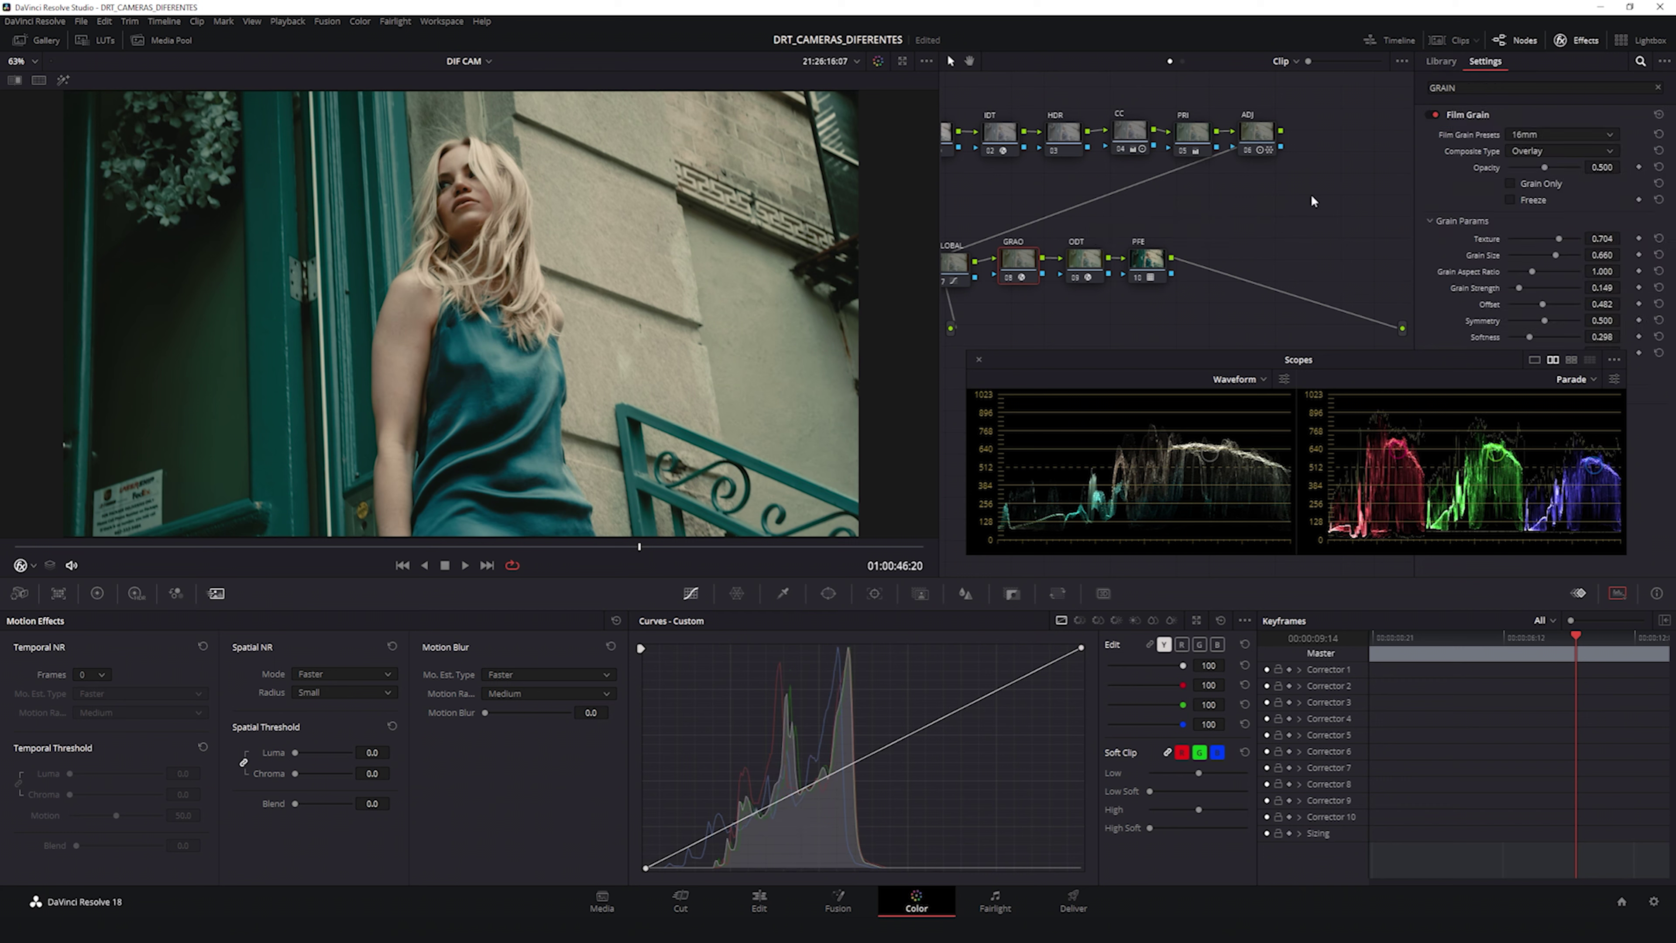
Step: Set the film grain preset to 35mm 400T and reduce its opacity to 0.394
{"action": "left_click", "coordinate": [1536, 134]}
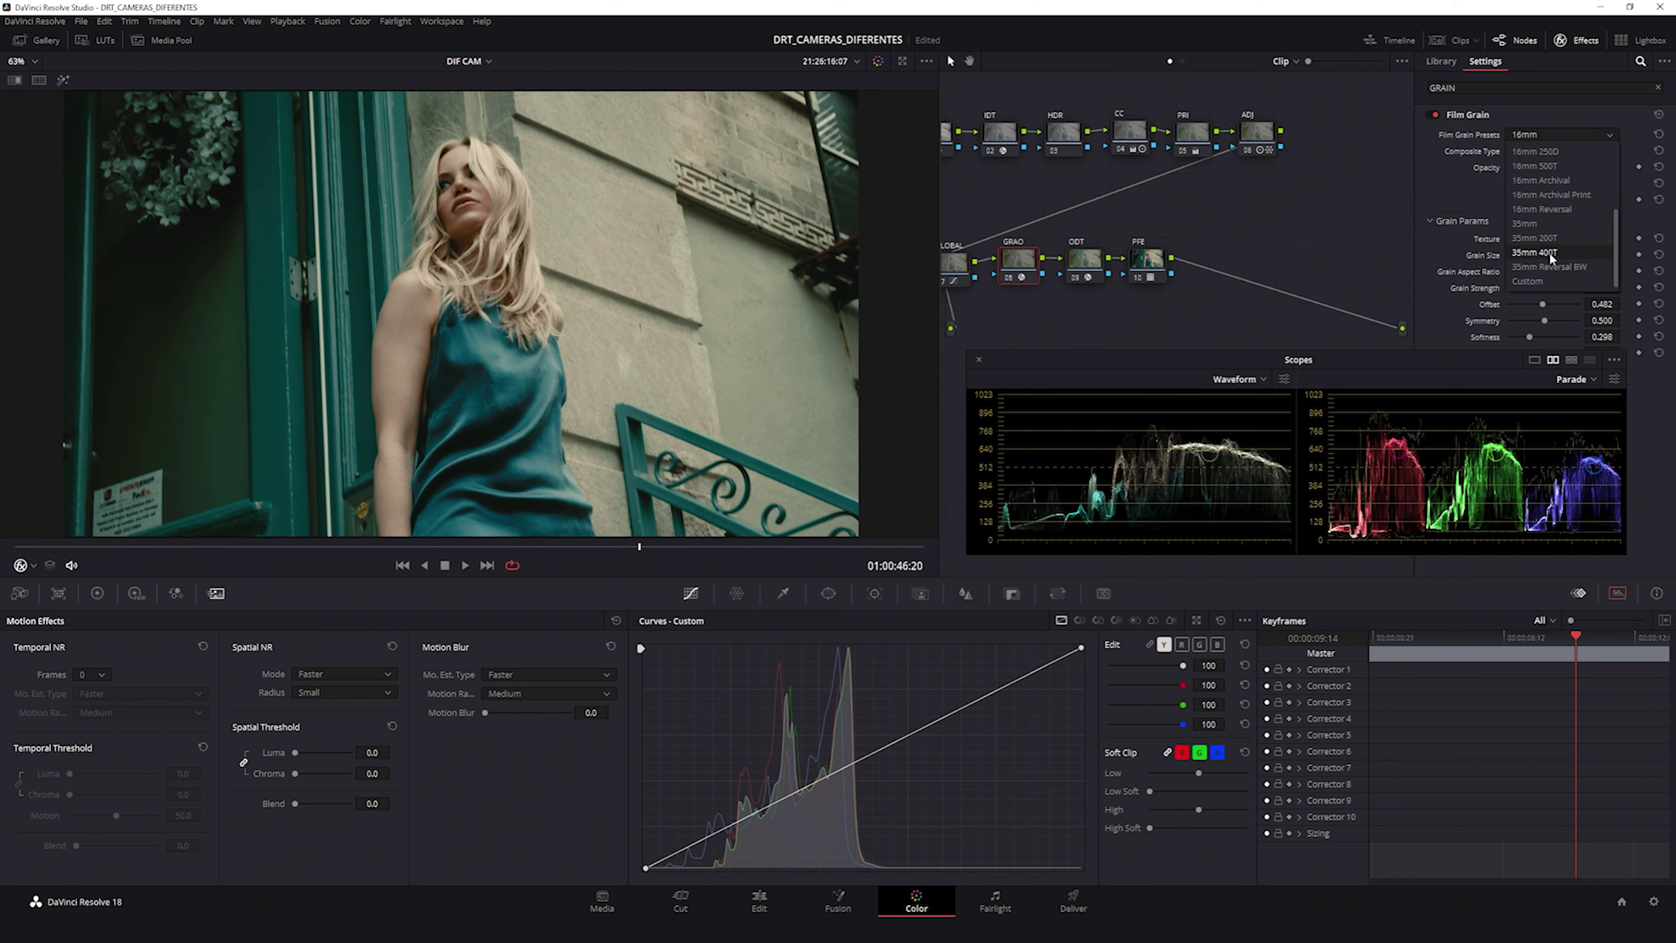
{"action": "left_click", "coordinate": [1547, 252]}
{"action": "scroll", "coordinate": [566, 242], "scroll_direction": "up", "scroll_amount": 4}
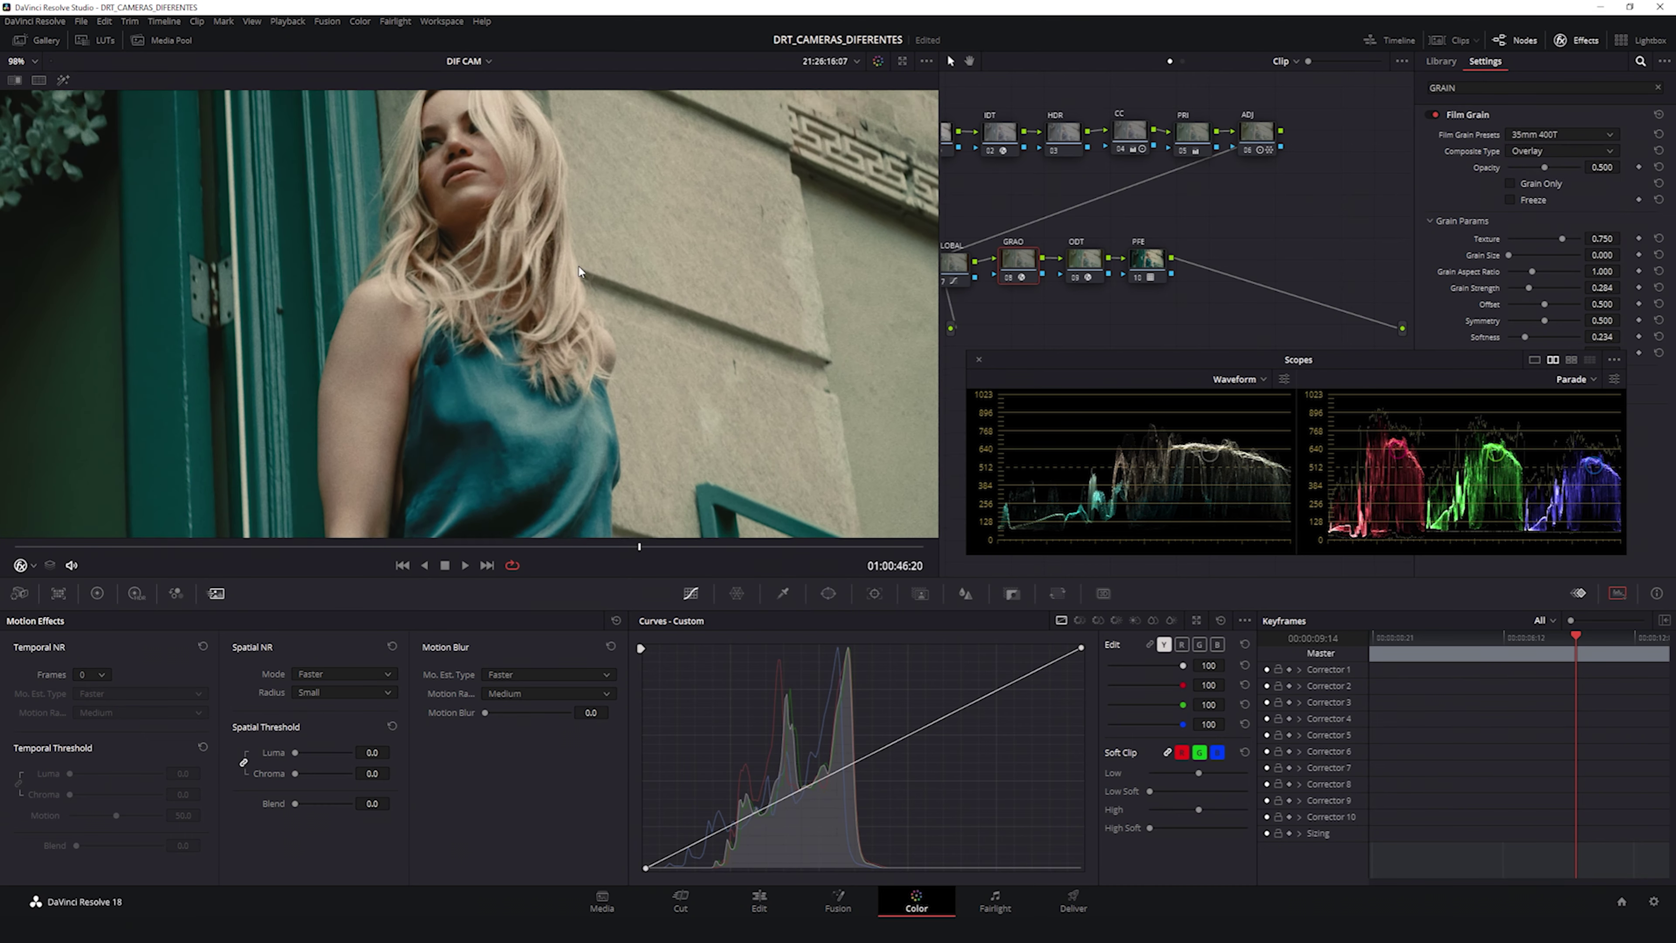
{"action": "left_click_drag", "start_coordinate": [578, 267], "coordinate": [581, 328]}
{"action": "left_click_drag", "start_coordinate": [1609, 167], "coordinate": [1594, 167]}
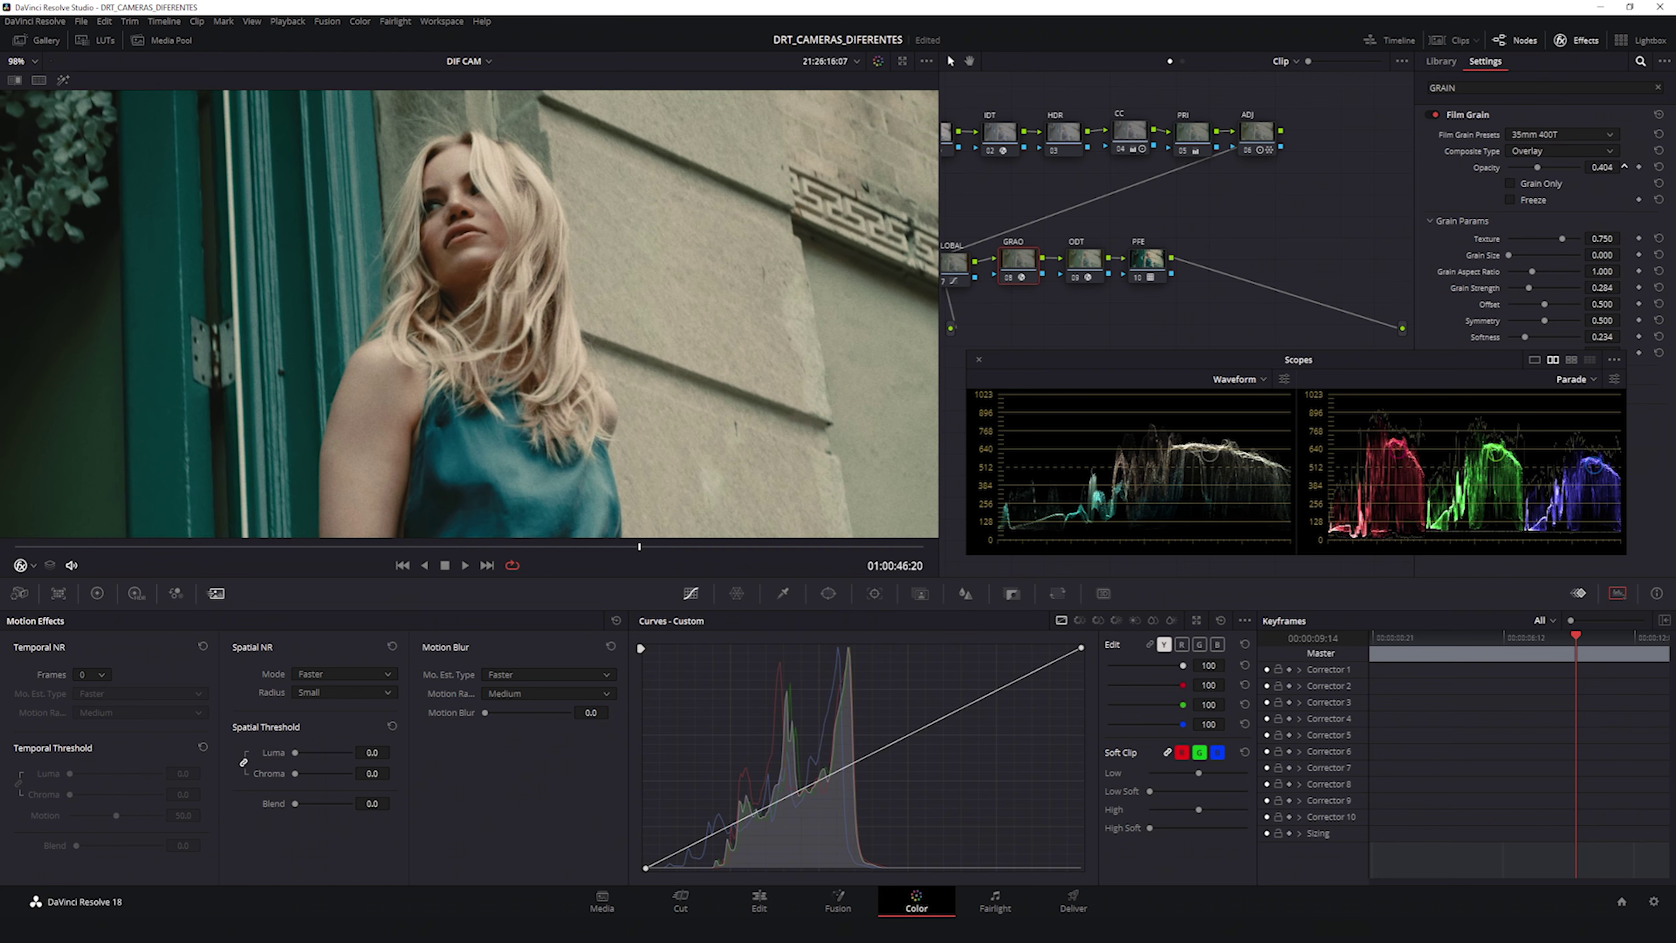
{"action": "left_click_drag", "start_coordinate": [1594, 166], "coordinate": [1593, 167]}
Step: Compare the grained shot side by side with the street reference in split screen and return to the single view
{"action": "scroll", "coordinate": [534, 322], "scroll_direction": "down", "scroll_amount": 5}
{"action": "left_click_drag", "start_coordinate": [560, 349], "coordinate": [543, 312]}
{"action": "left_click", "coordinate": [43, 82]}
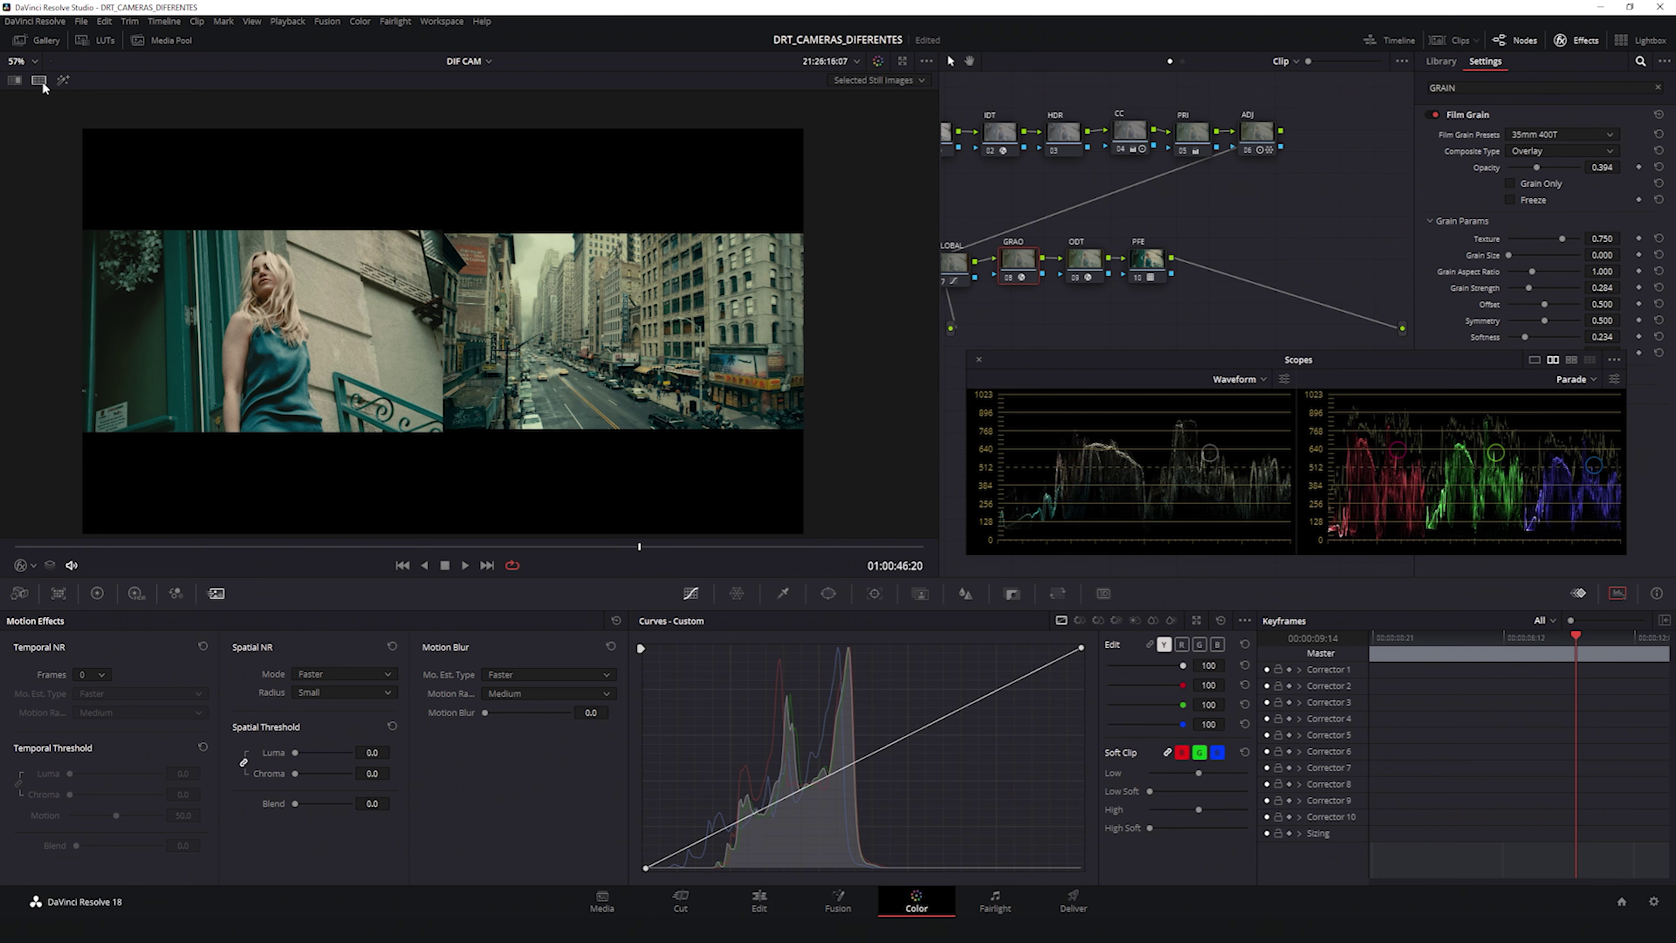
{"action": "left_click", "coordinate": [40, 81]}
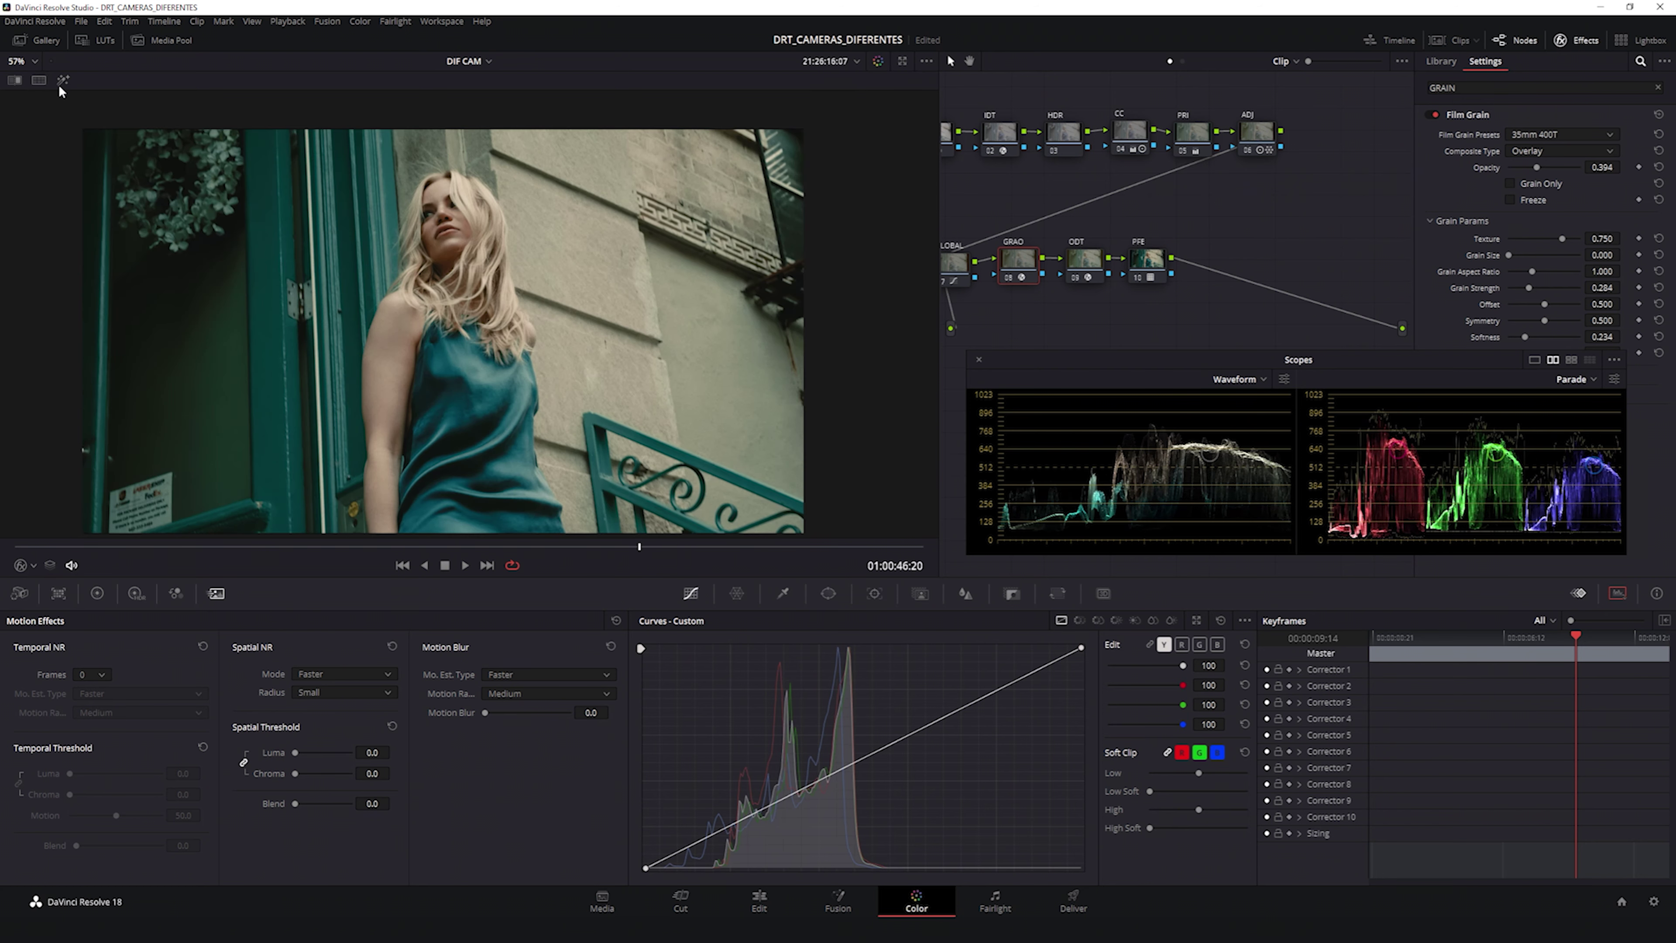
Step: Grab a still of the finished grade into the REFS album, and hide the gallery and effects library again
{"action": "left_click", "coordinate": [38, 40]}
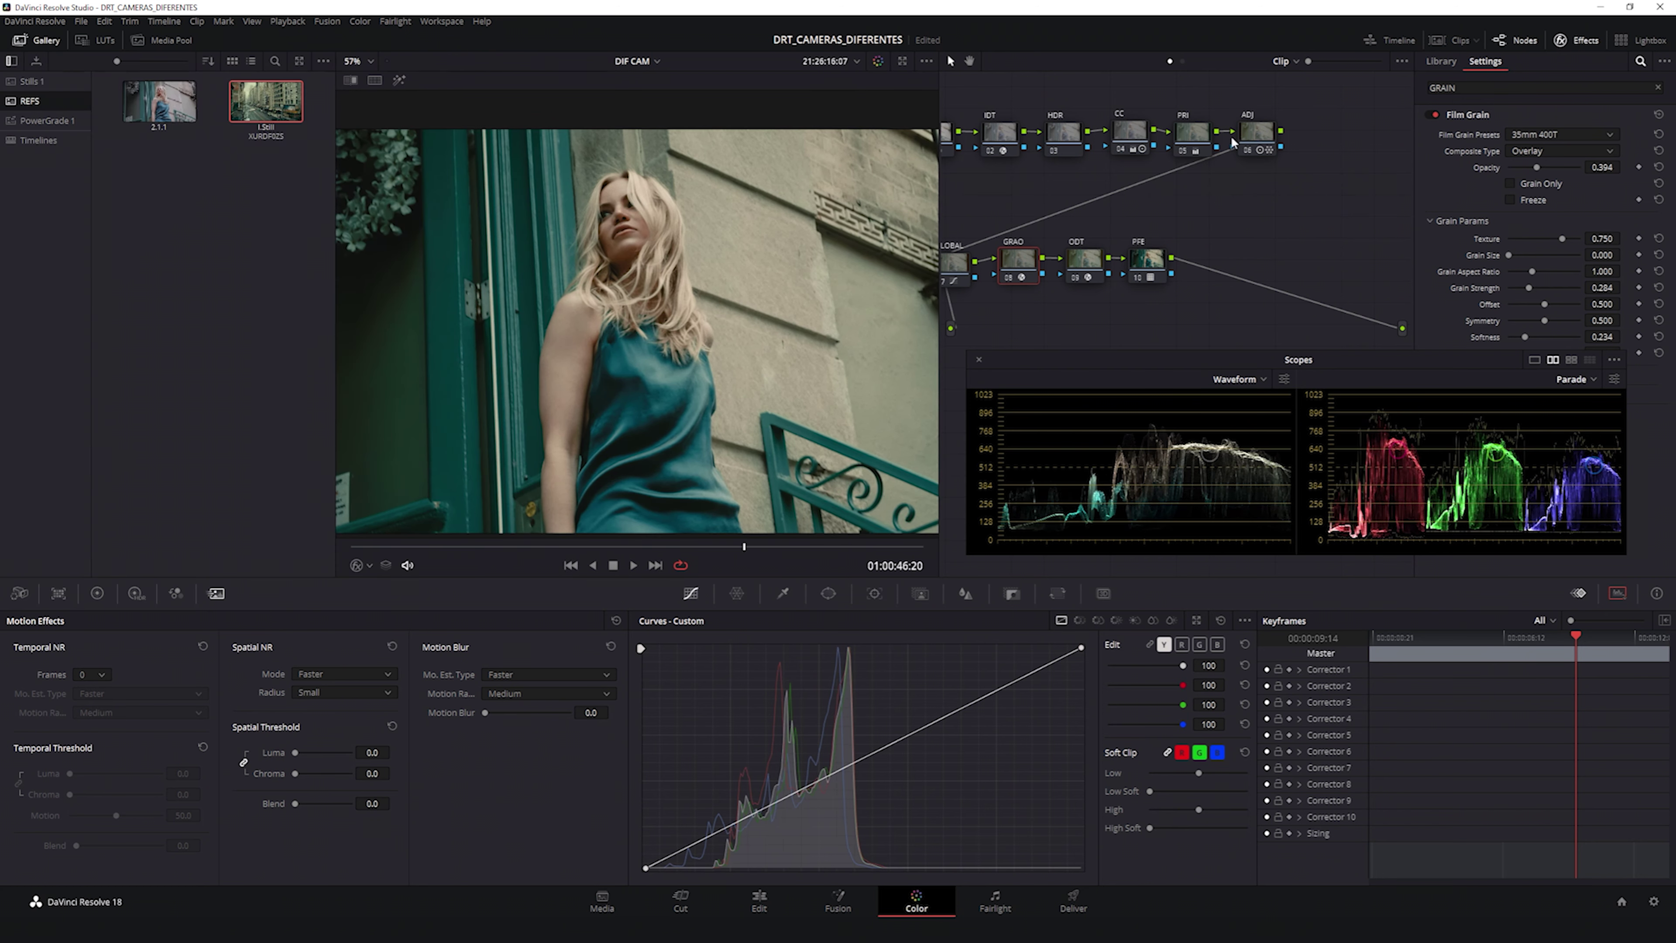
{"action": "key", "text": "ctrl+alt+g"}
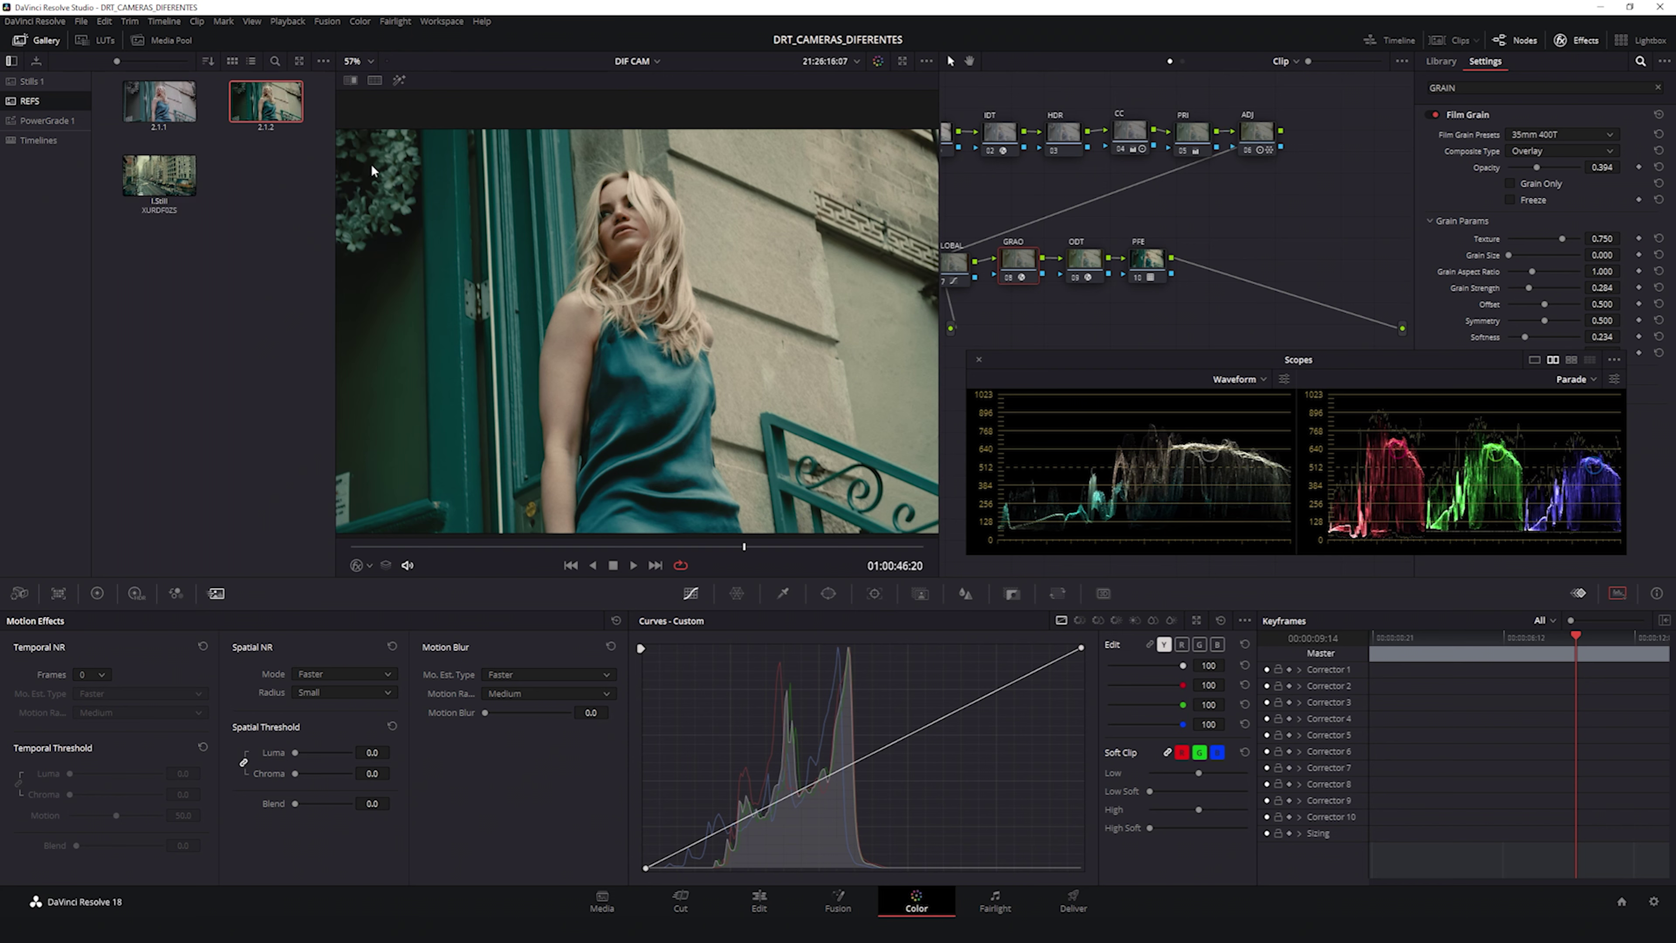
{"action": "left_click", "coordinate": [46, 41]}
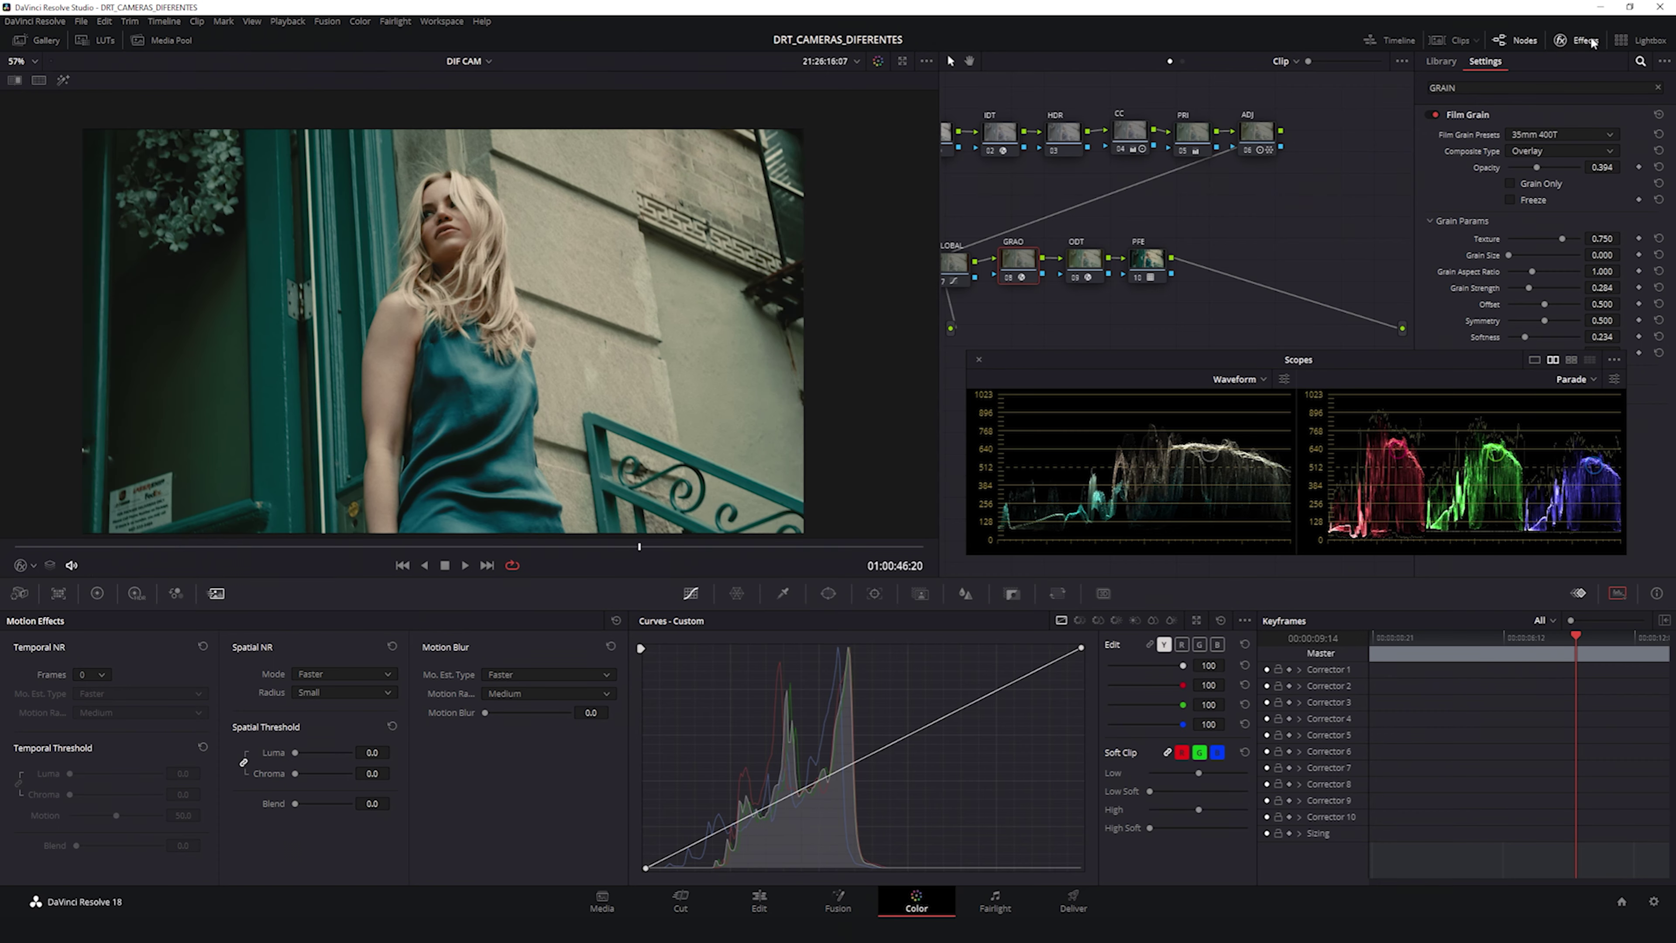
{"action": "left_click", "coordinate": [1563, 41]}
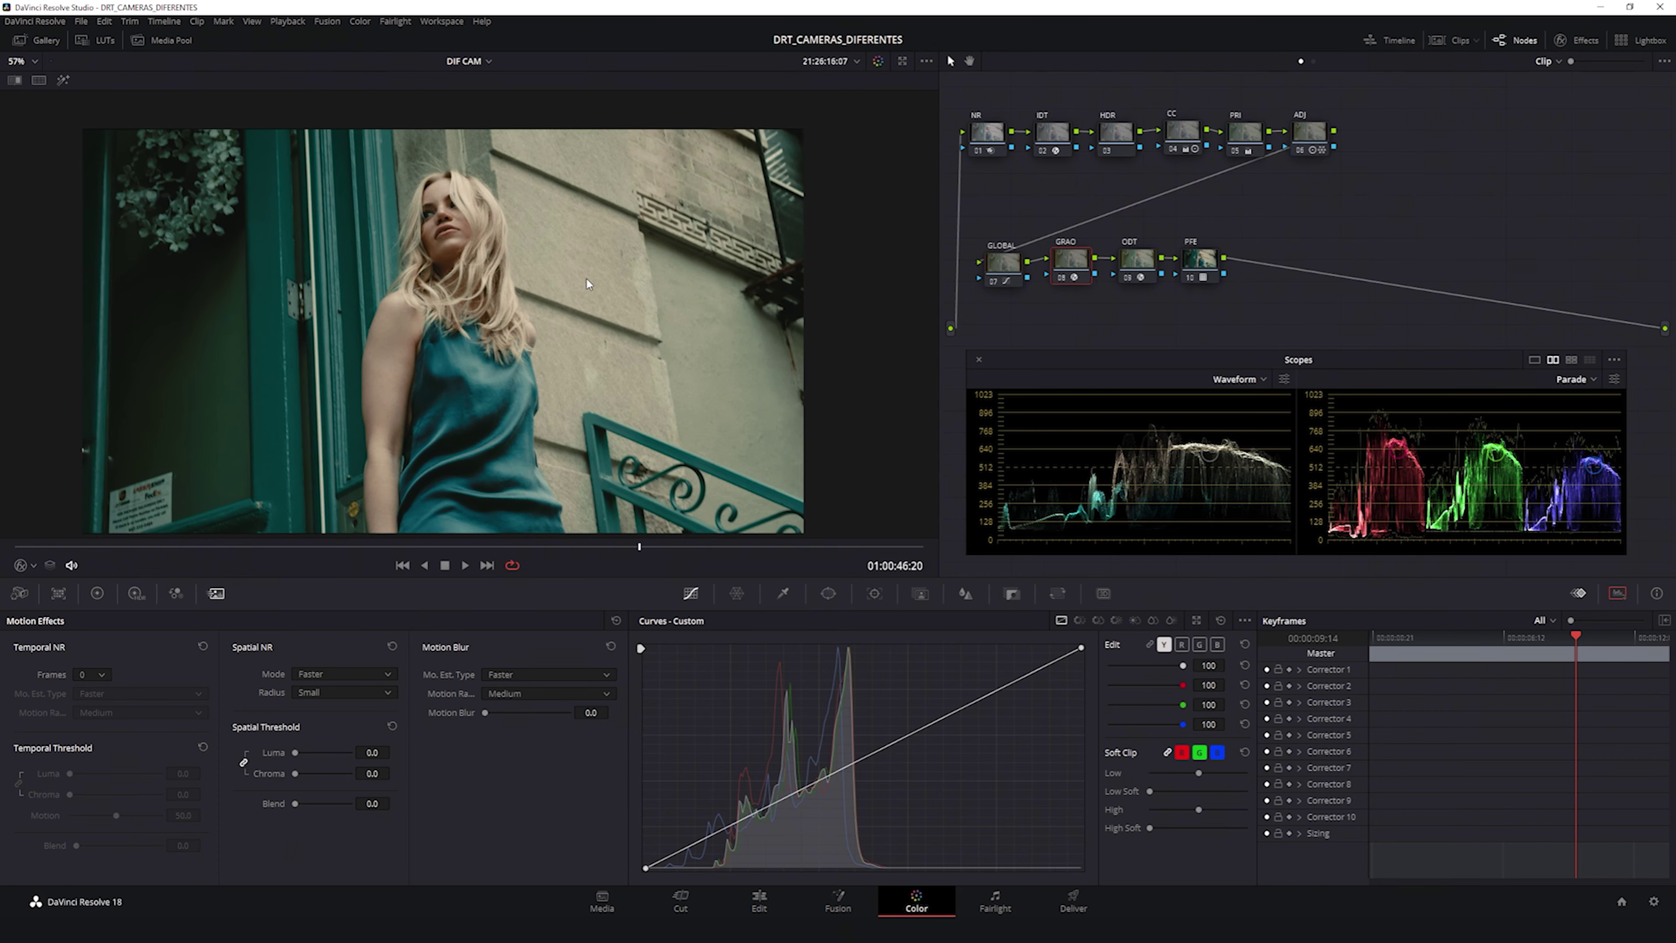
Step: Show the clip thumbnails, open the second clip (Blackmagic RAW) and move the playhead to 01:00:53:09, where the man's face is visible
{"action": "left_click", "coordinate": [1449, 43]}
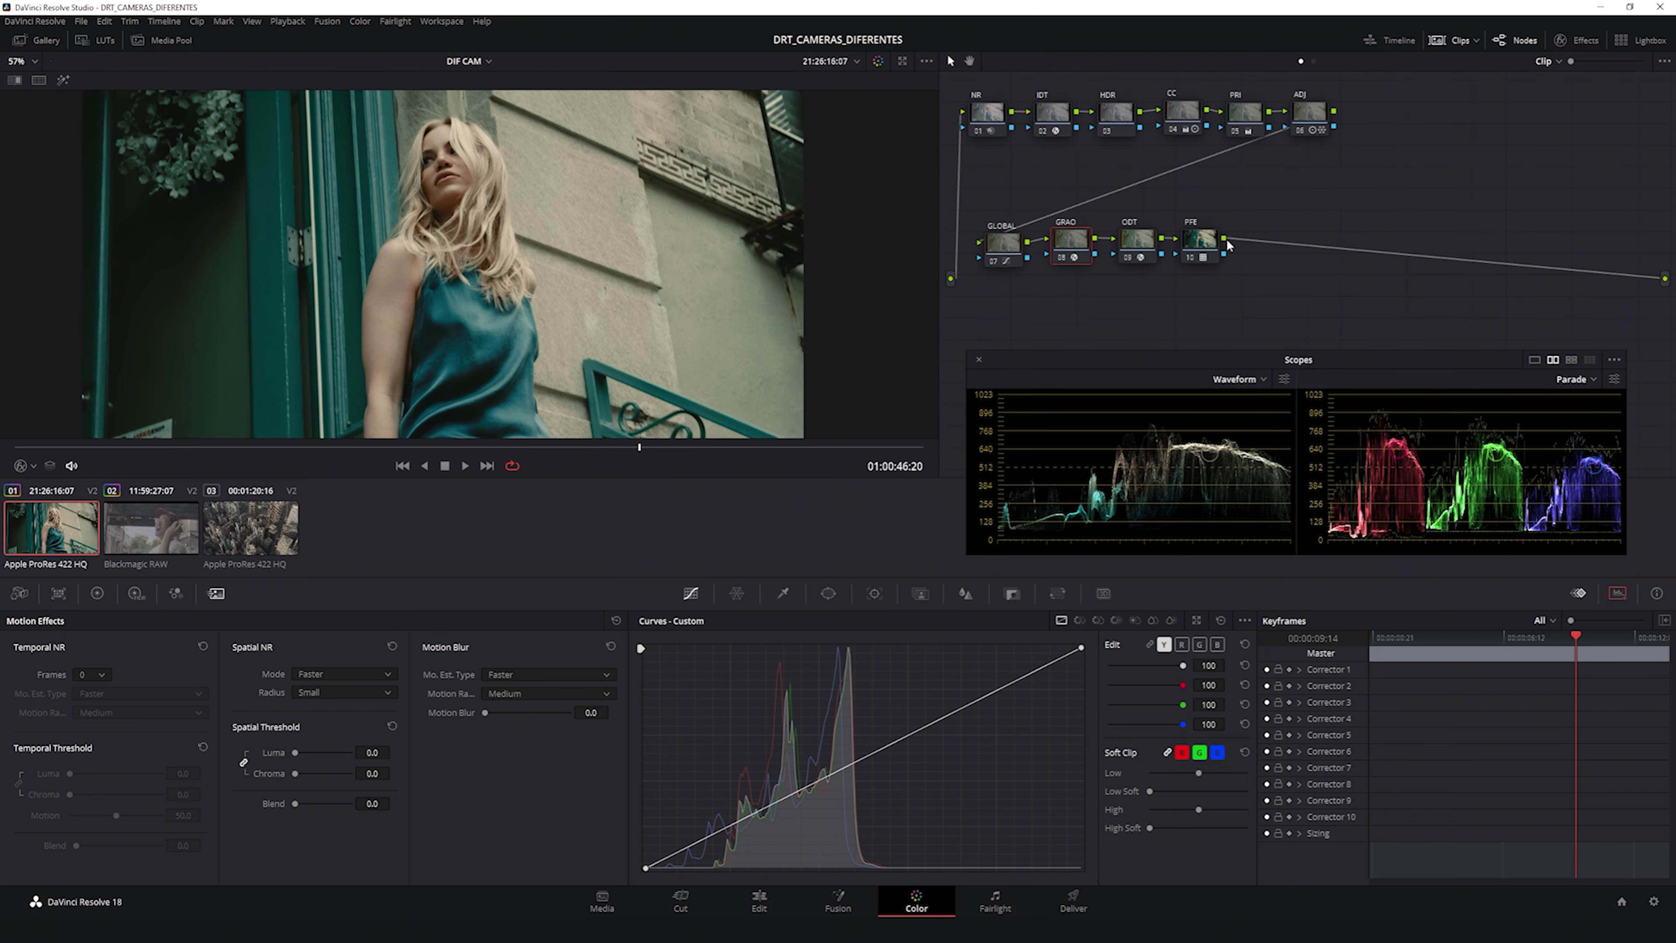
{"action": "left_click", "coordinate": [173, 530]}
{"action": "scroll", "coordinate": [355, 337], "scroll_direction": "down", "scroll_amount": 1}
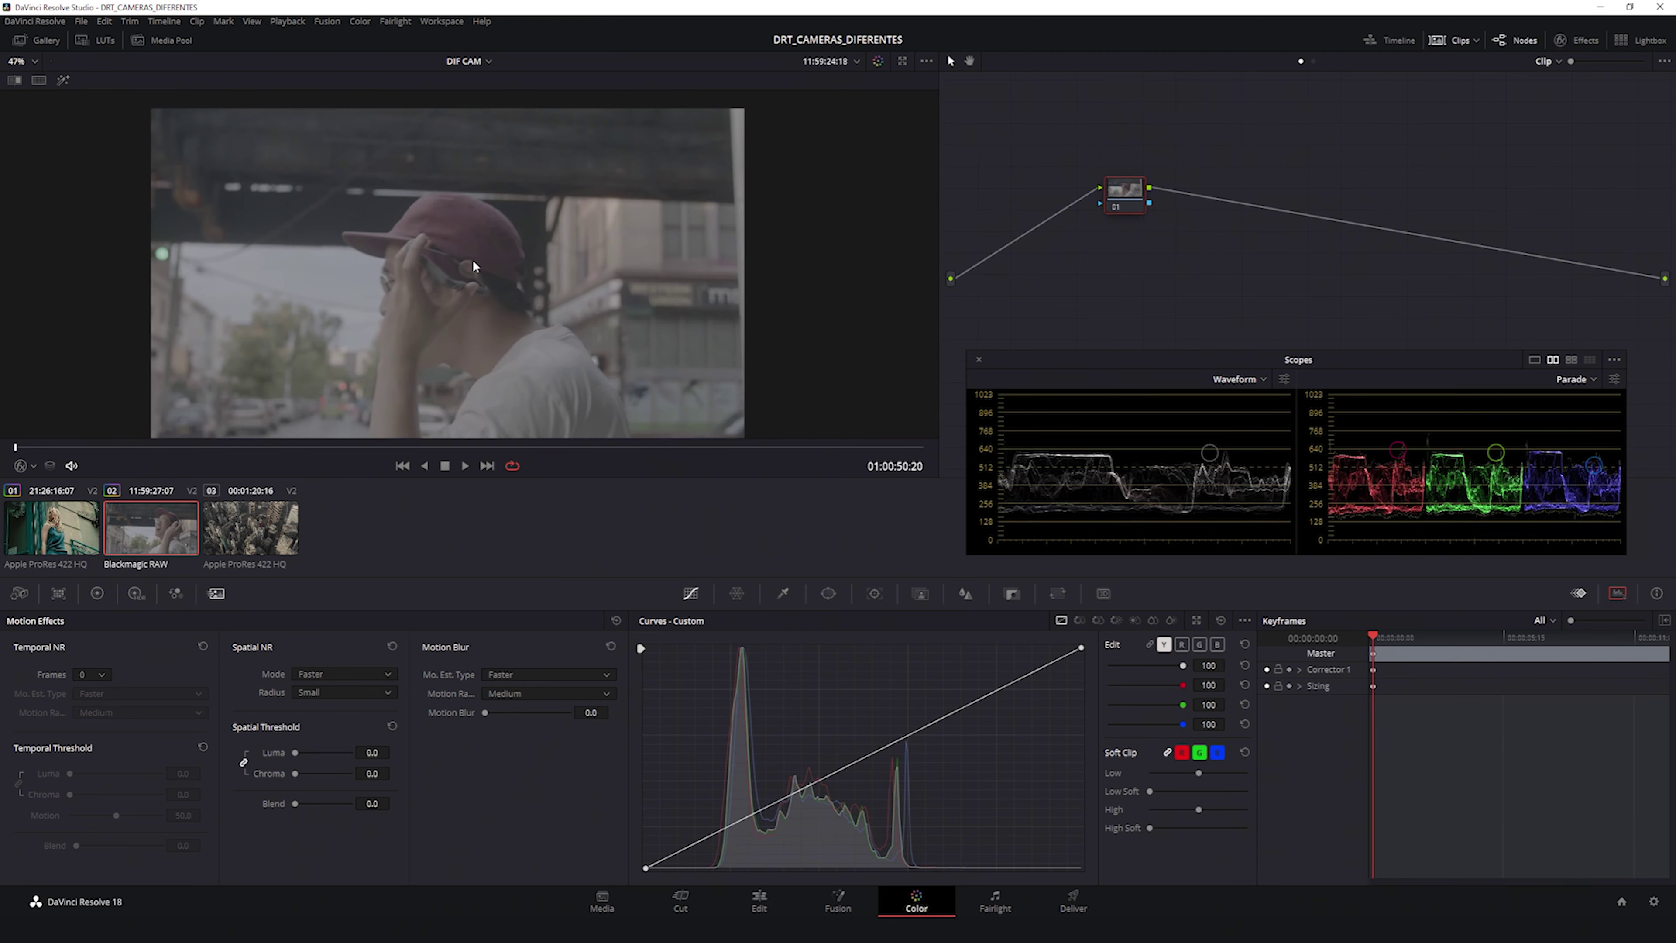
{"action": "left_click_drag", "start_coordinate": [472, 262], "coordinate": [459, 248]}
{"action": "left_click_drag", "start_coordinate": [93, 446], "coordinate": [196, 478]}
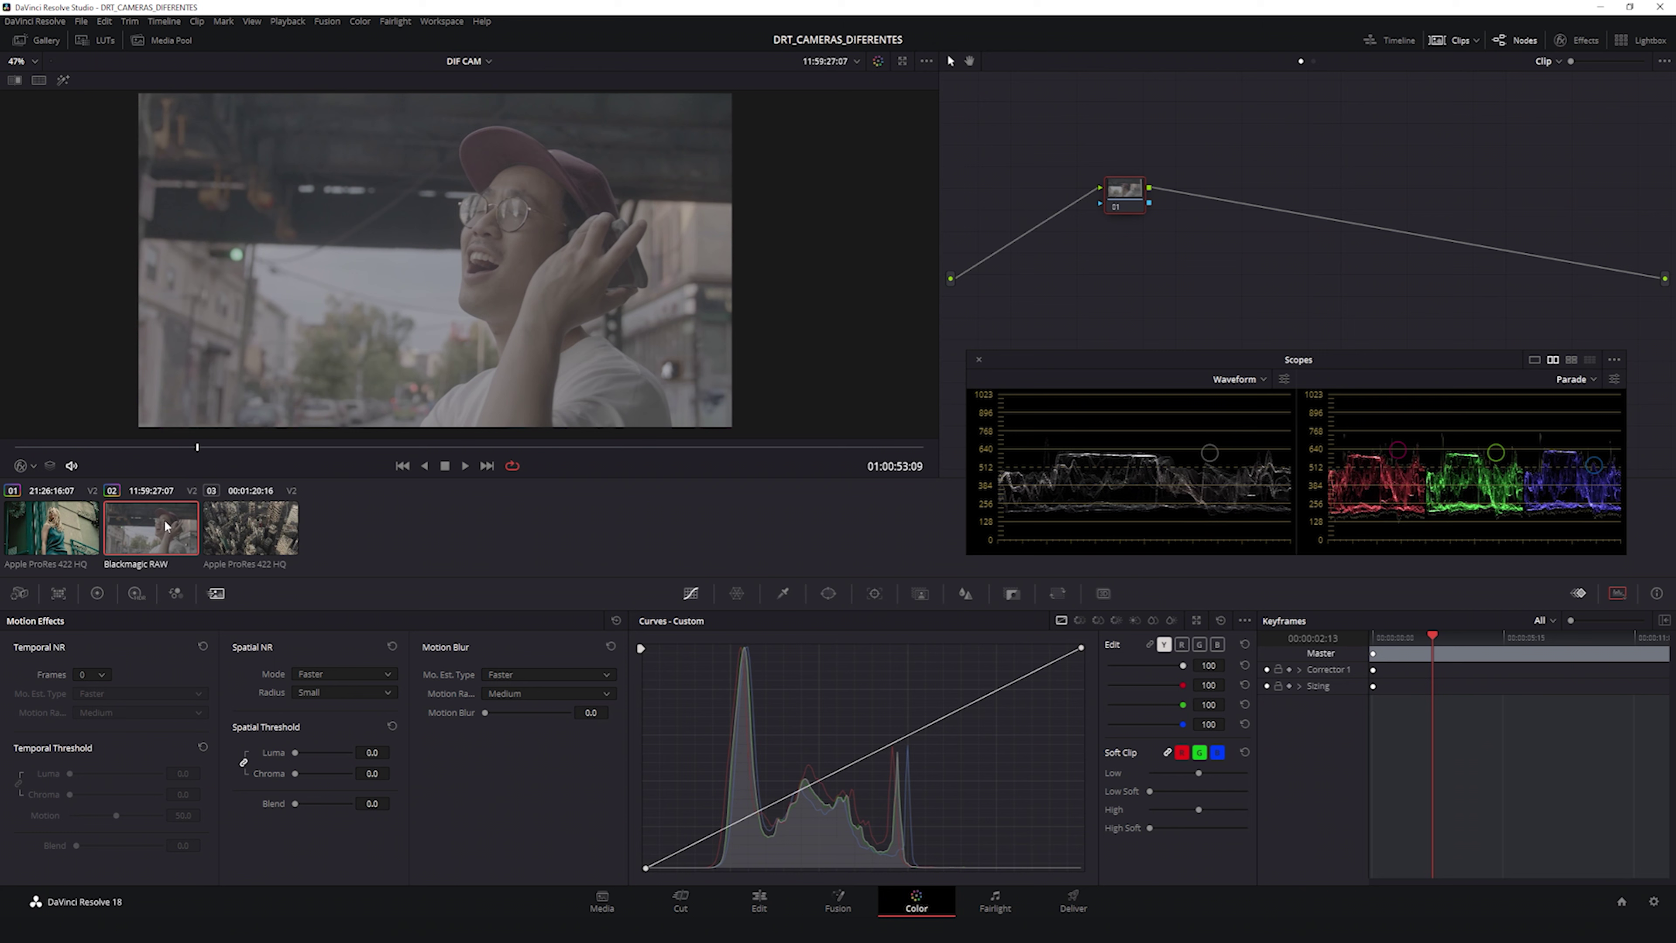
Step: Apply the first clip's grade to the Blackmagic RAW clip and hide the clip thumbnails
{"action": "left_click", "coordinate": [20, 593]}
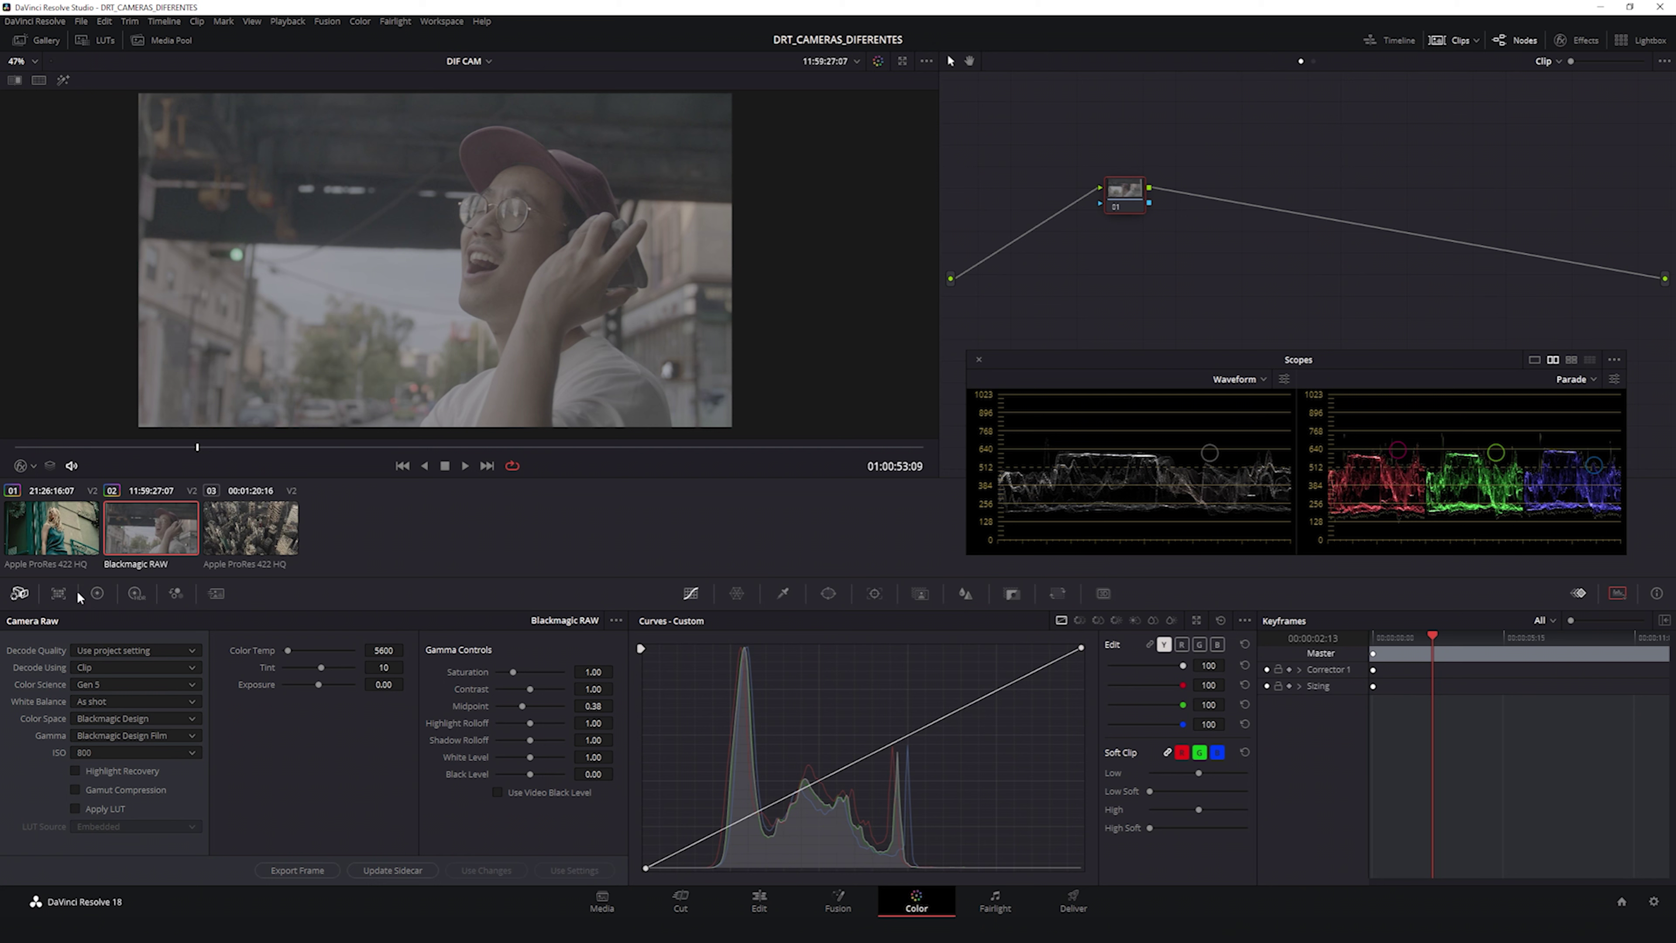
{"action": "left_click", "coordinate": [96, 592]}
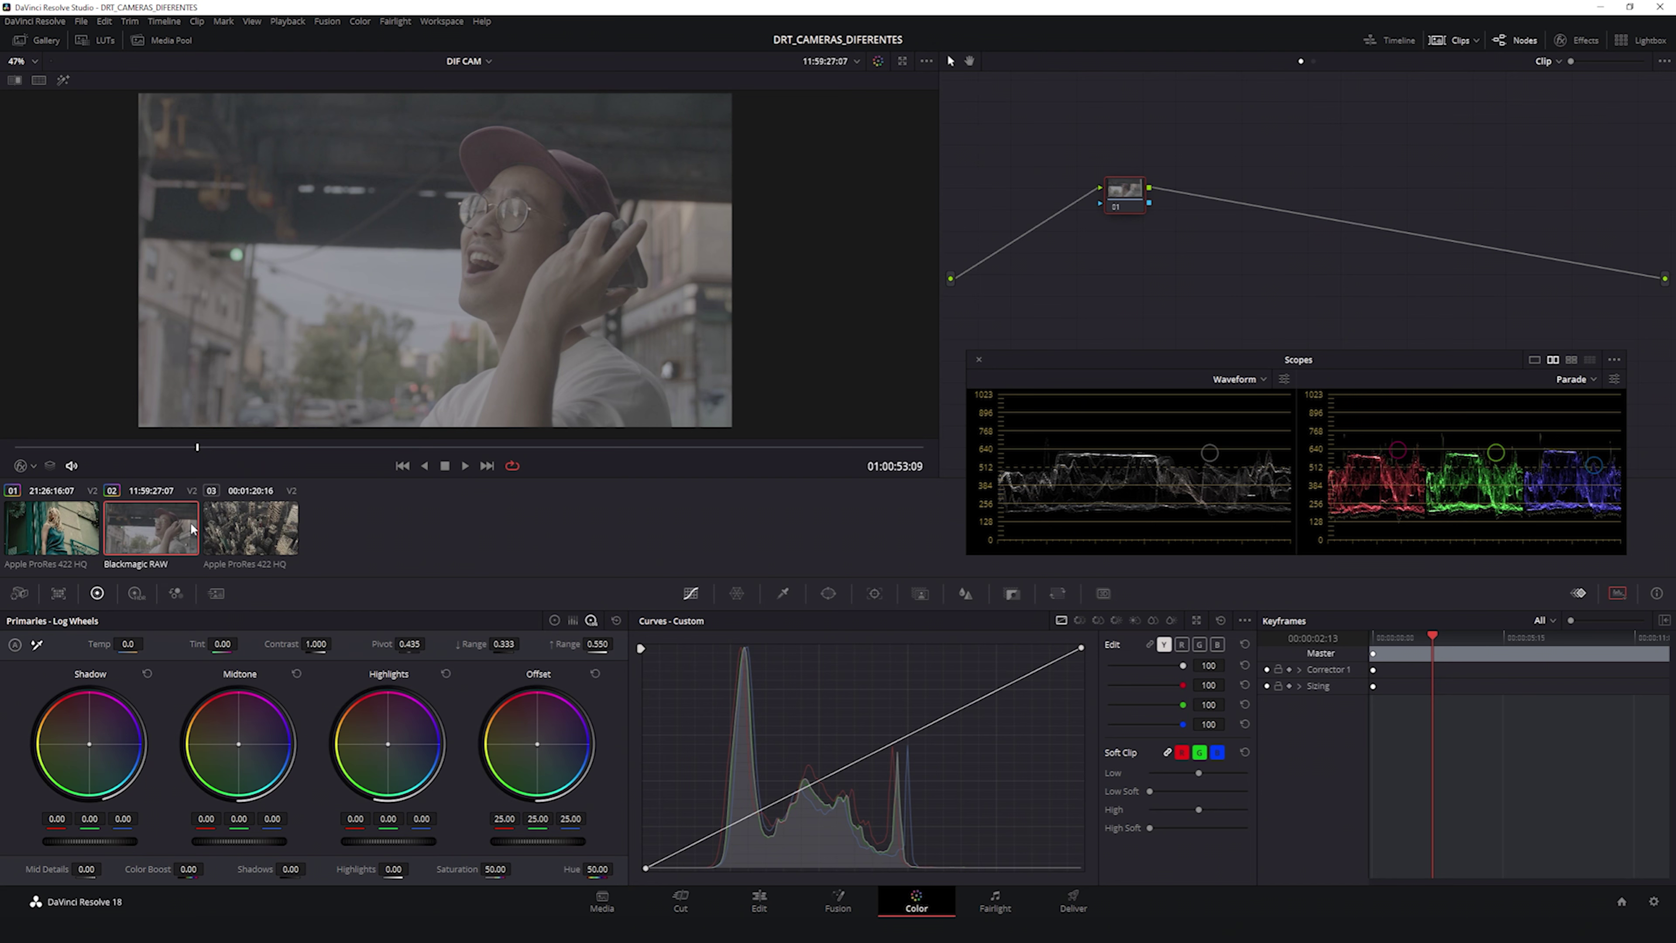
{"action": "right_click", "coordinate": [53, 522]}
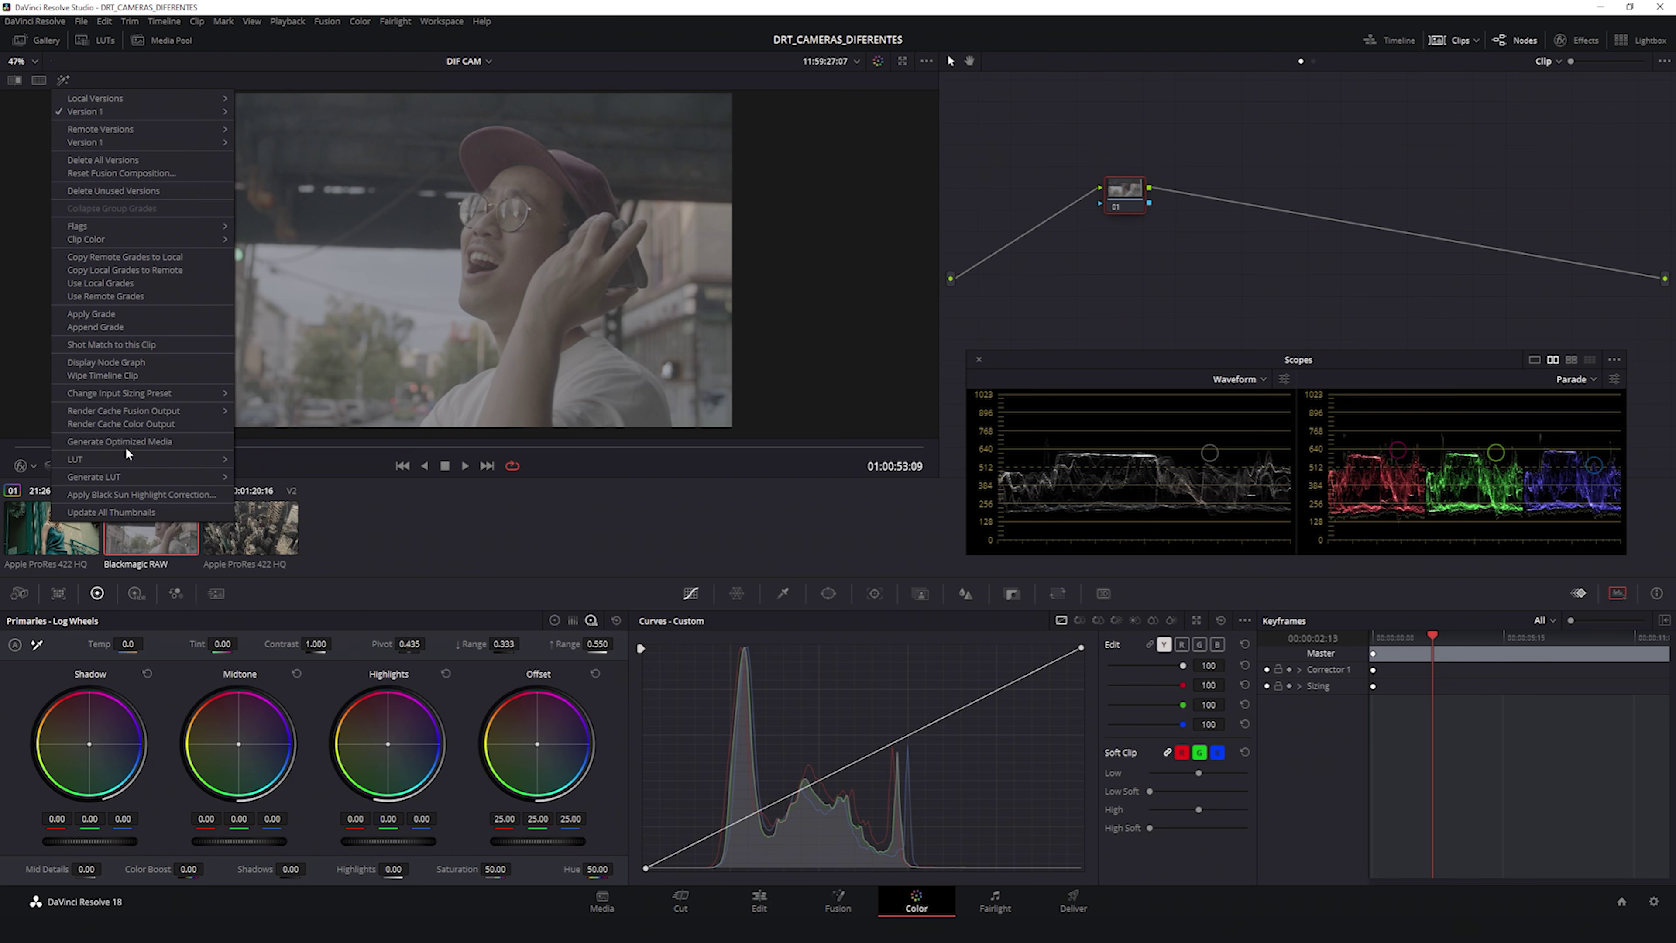
{"action": "left_click", "coordinate": [98, 315]}
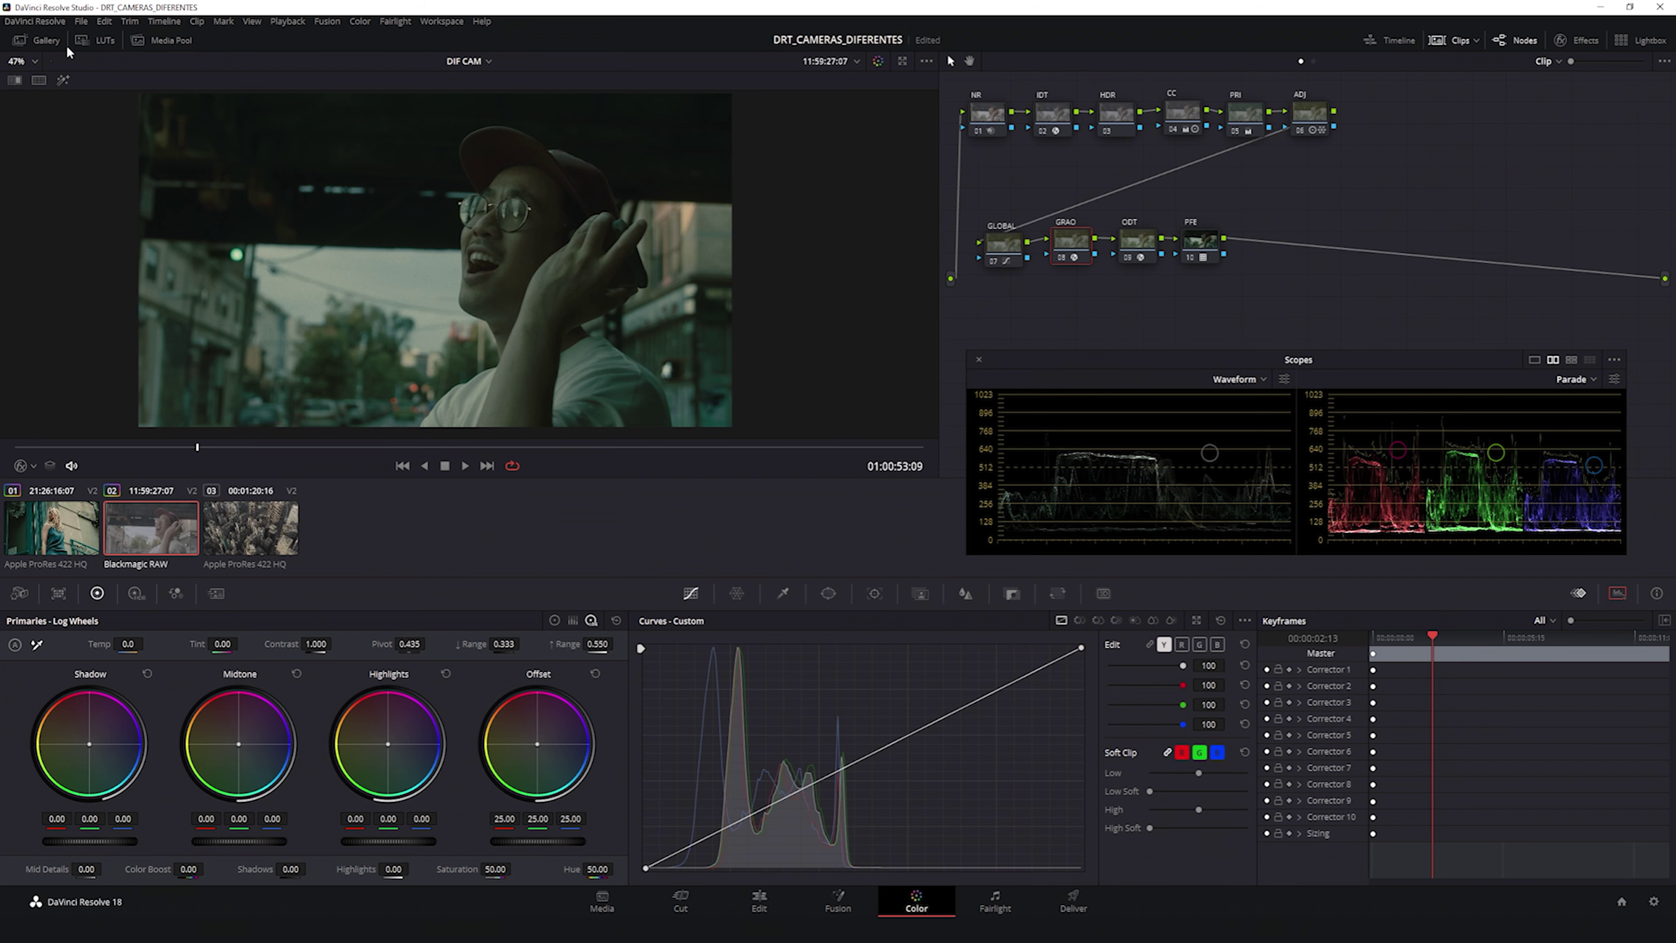
{"action": "left_click", "coordinate": [1454, 44]}
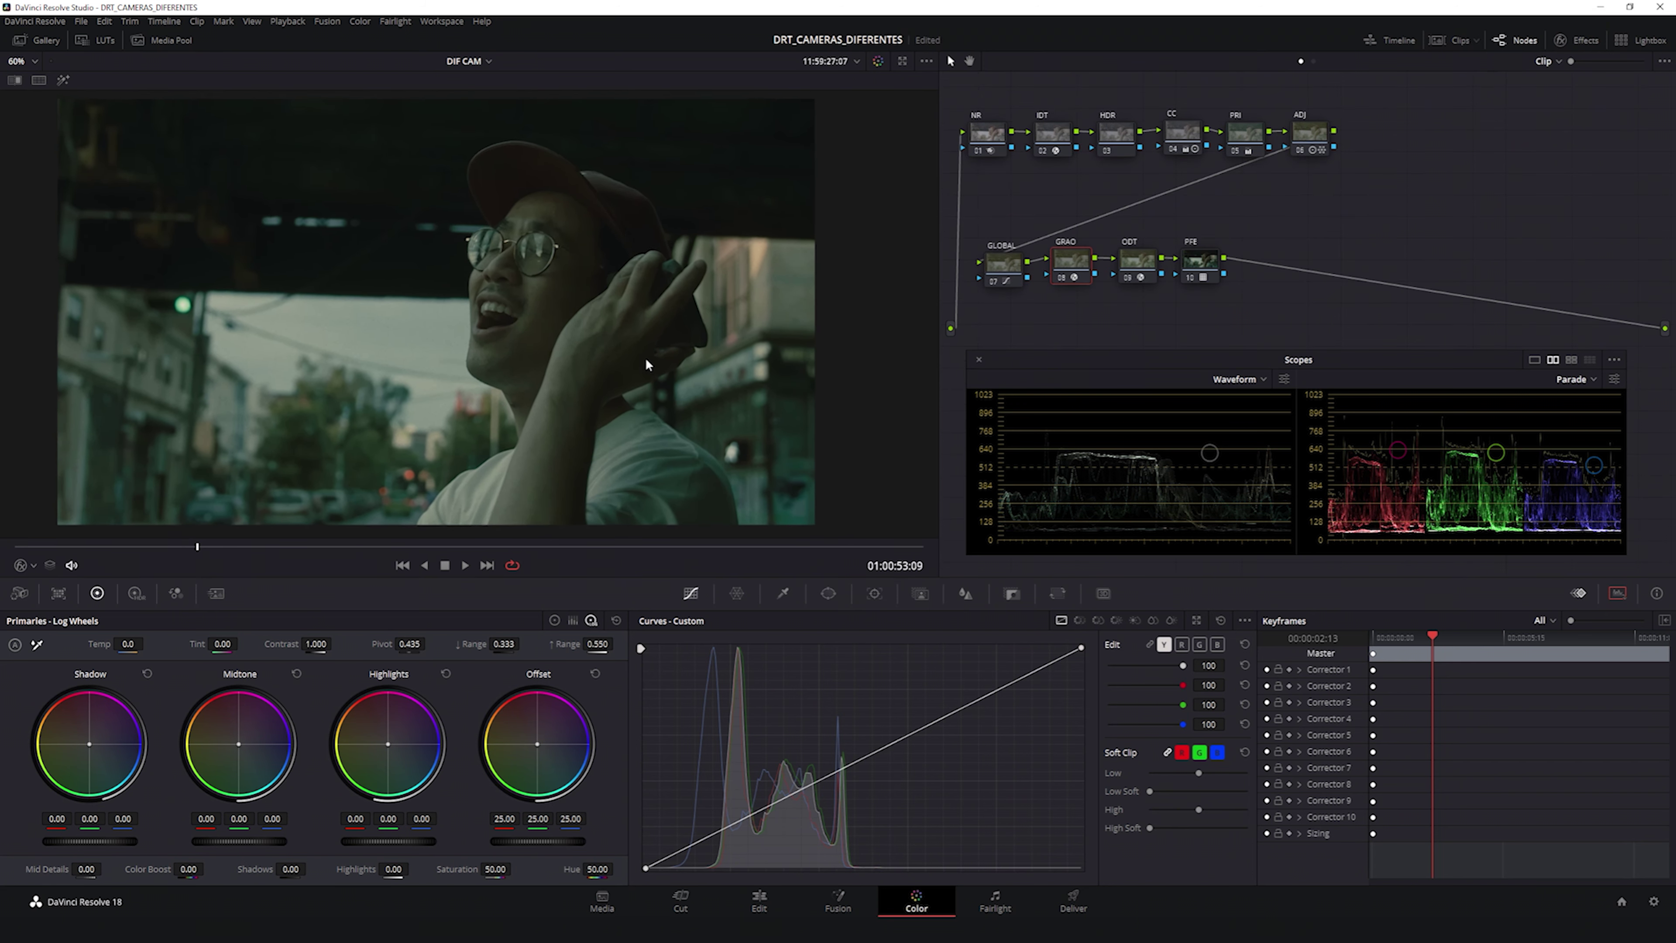
{"action": "scroll", "coordinate": [581, 291], "scroll_direction": "down", "scroll_amount": 1}
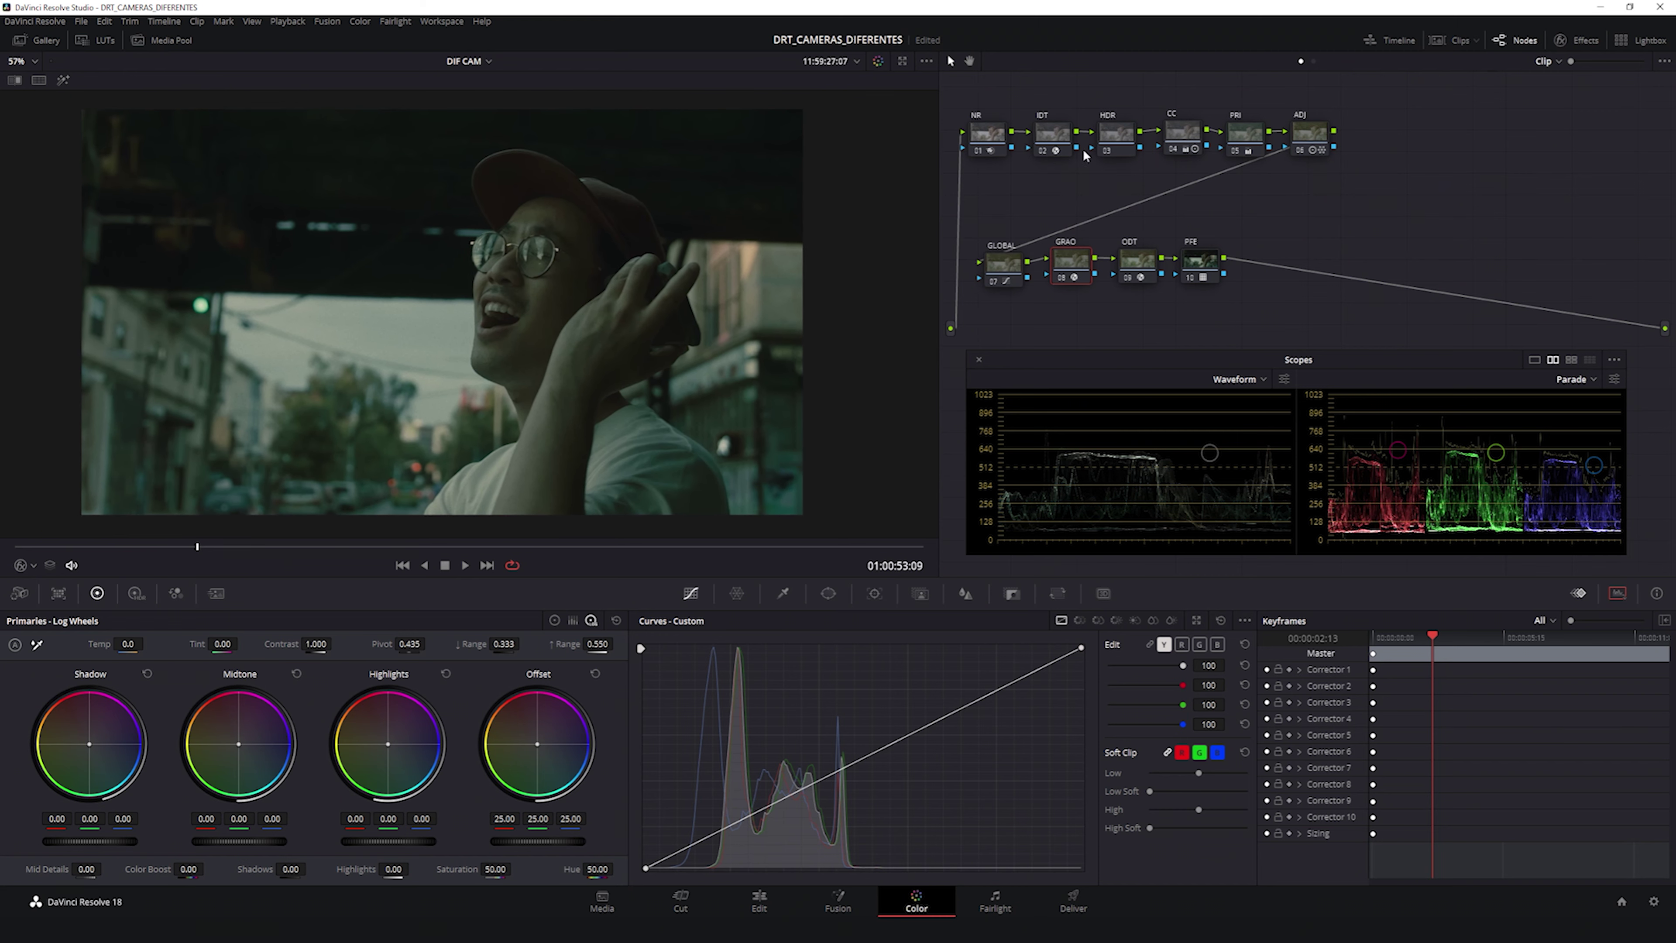
Step: Set the IDT node's ACES Transform input to Blackmagic Design Film Gen 5
{"action": "left_click", "coordinate": [1059, 135]}
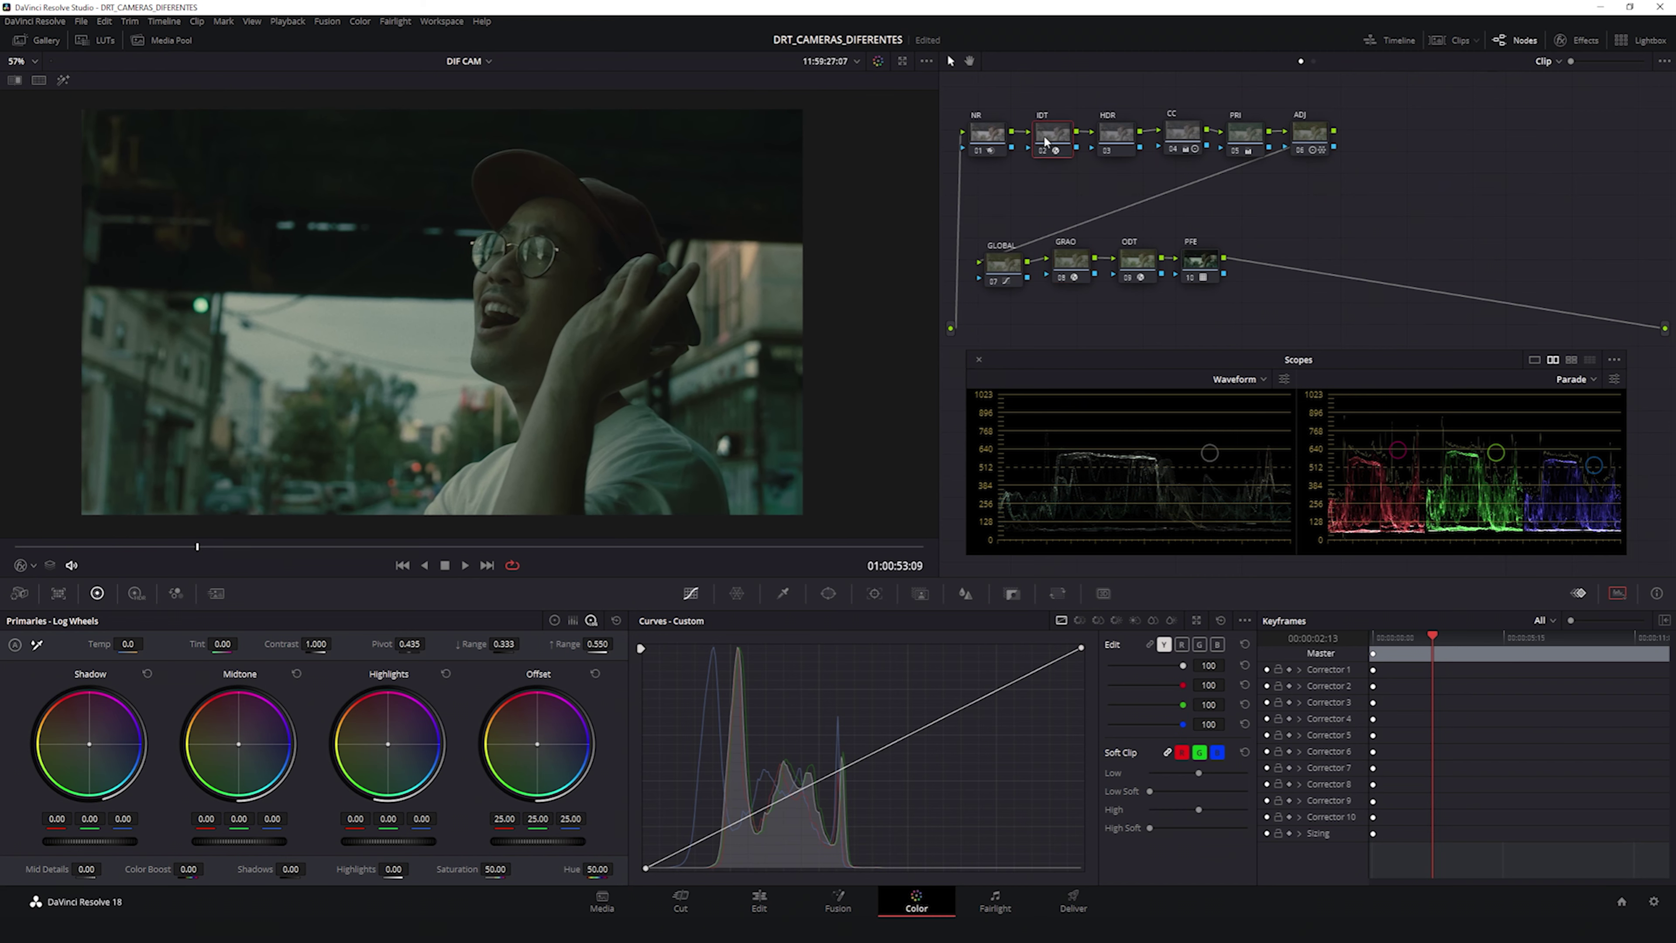
{"action": "left_click", "coordinate": [1580, 45]}
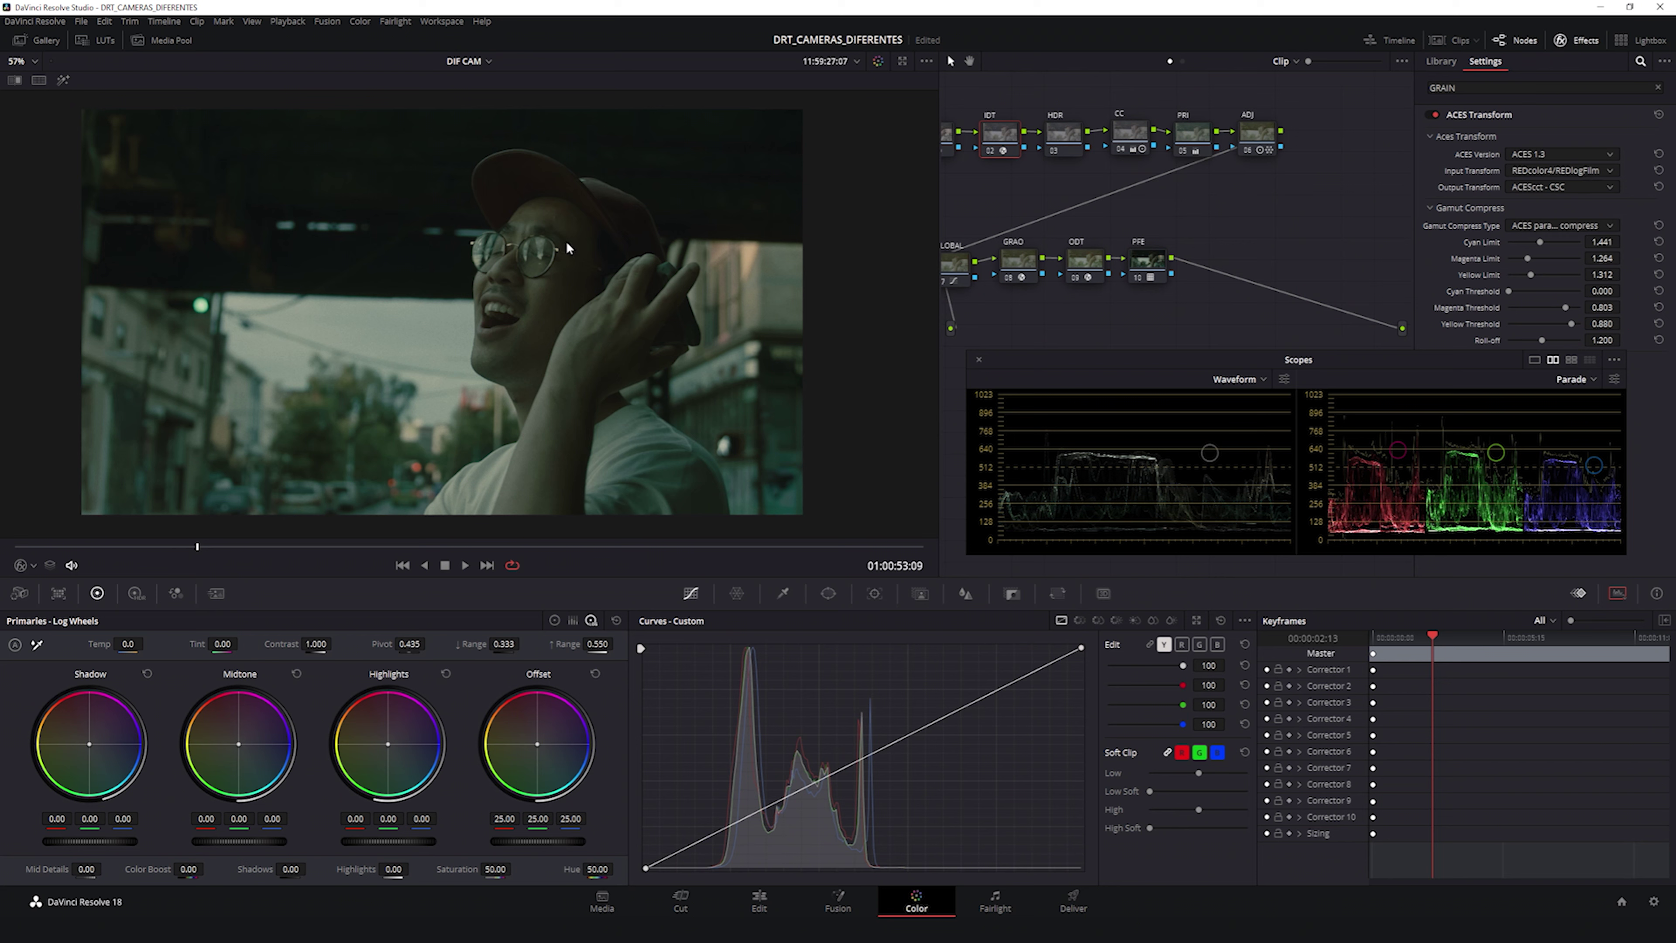
{"action": "left_click", "coordinate": [1544, 169]}
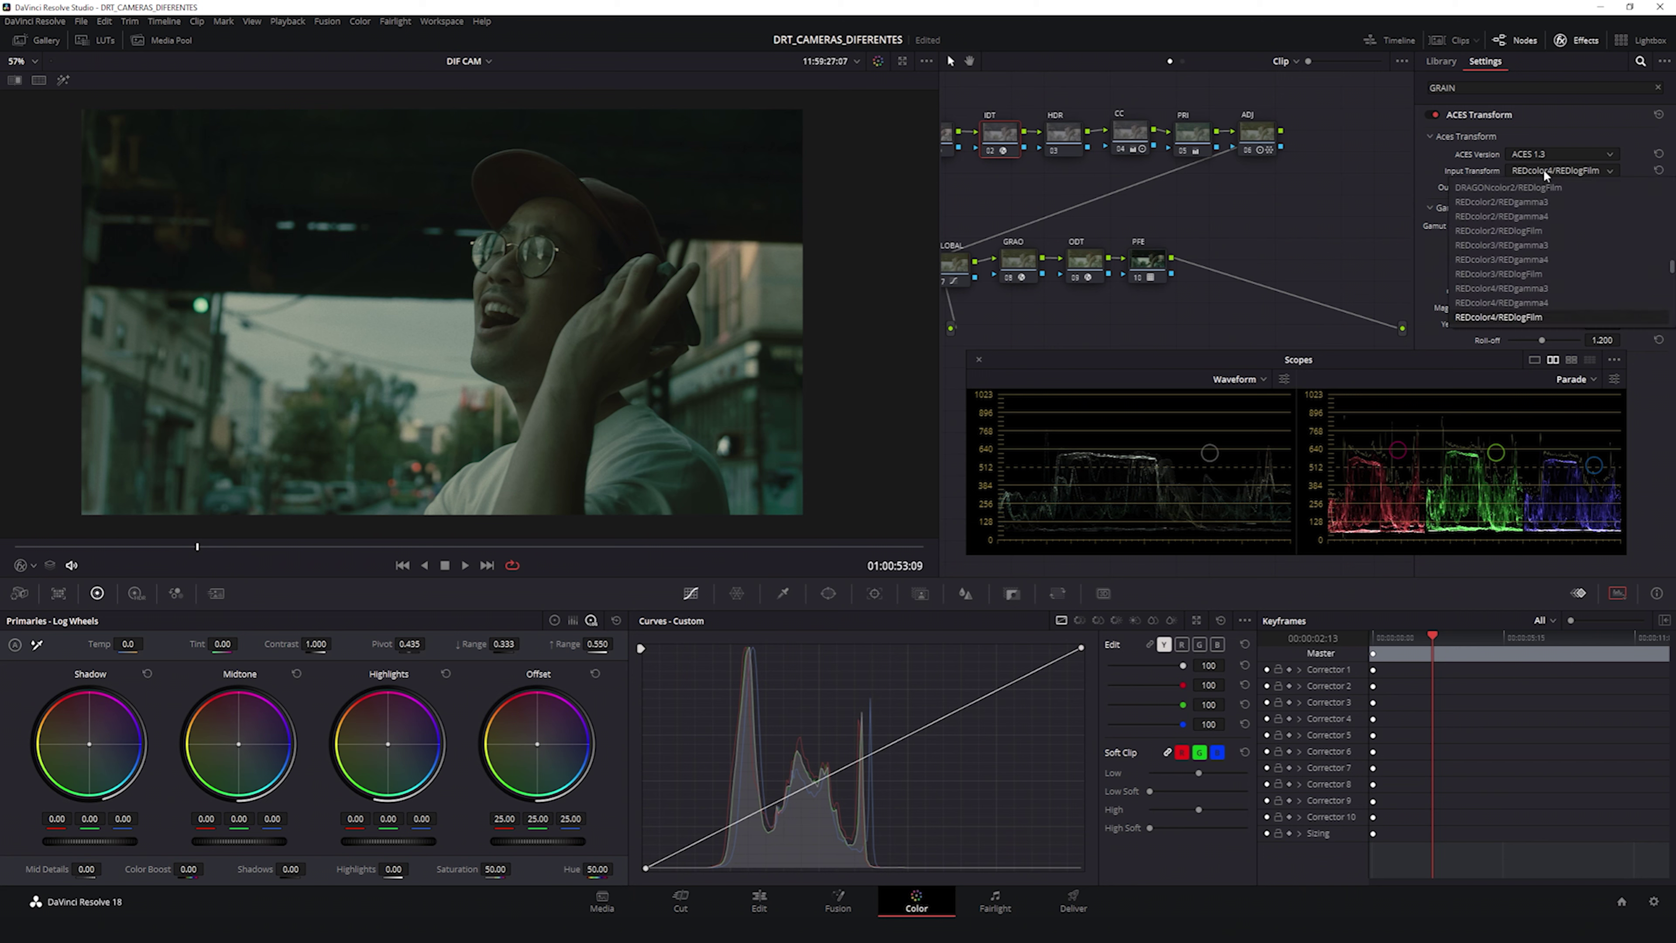
{"action": "scroll", "coordinate": [1562, 253], "scroll_direction": "up", "scroll_amount": 10}
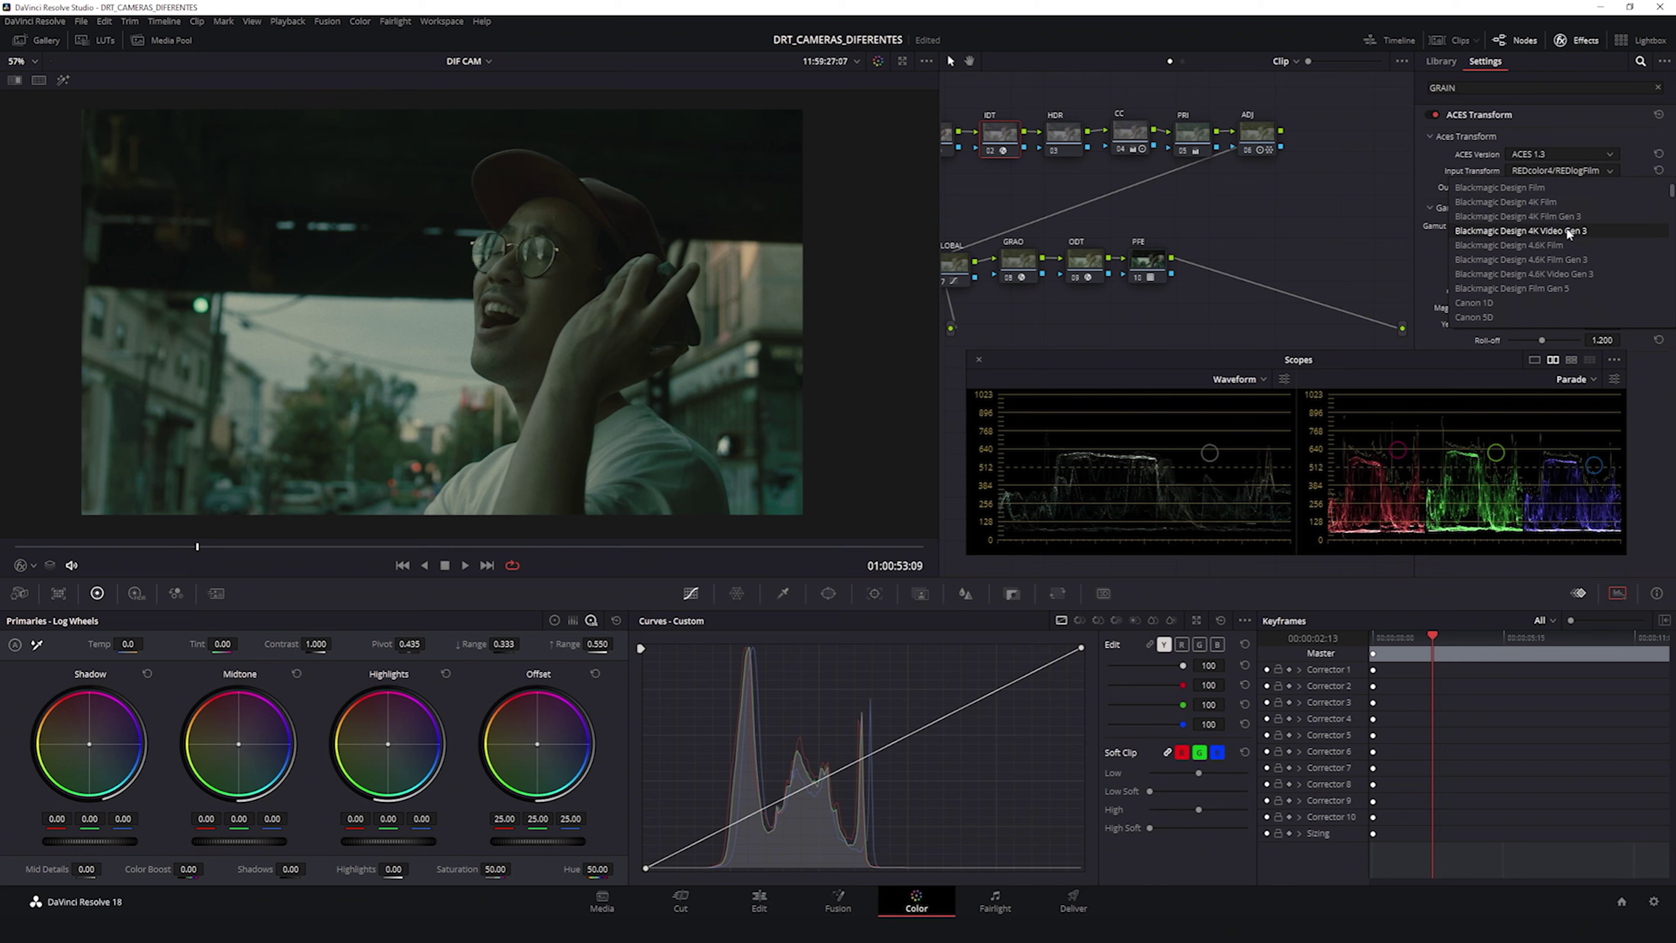
{"action": "left_click", "coordinate": [1554, 287]}
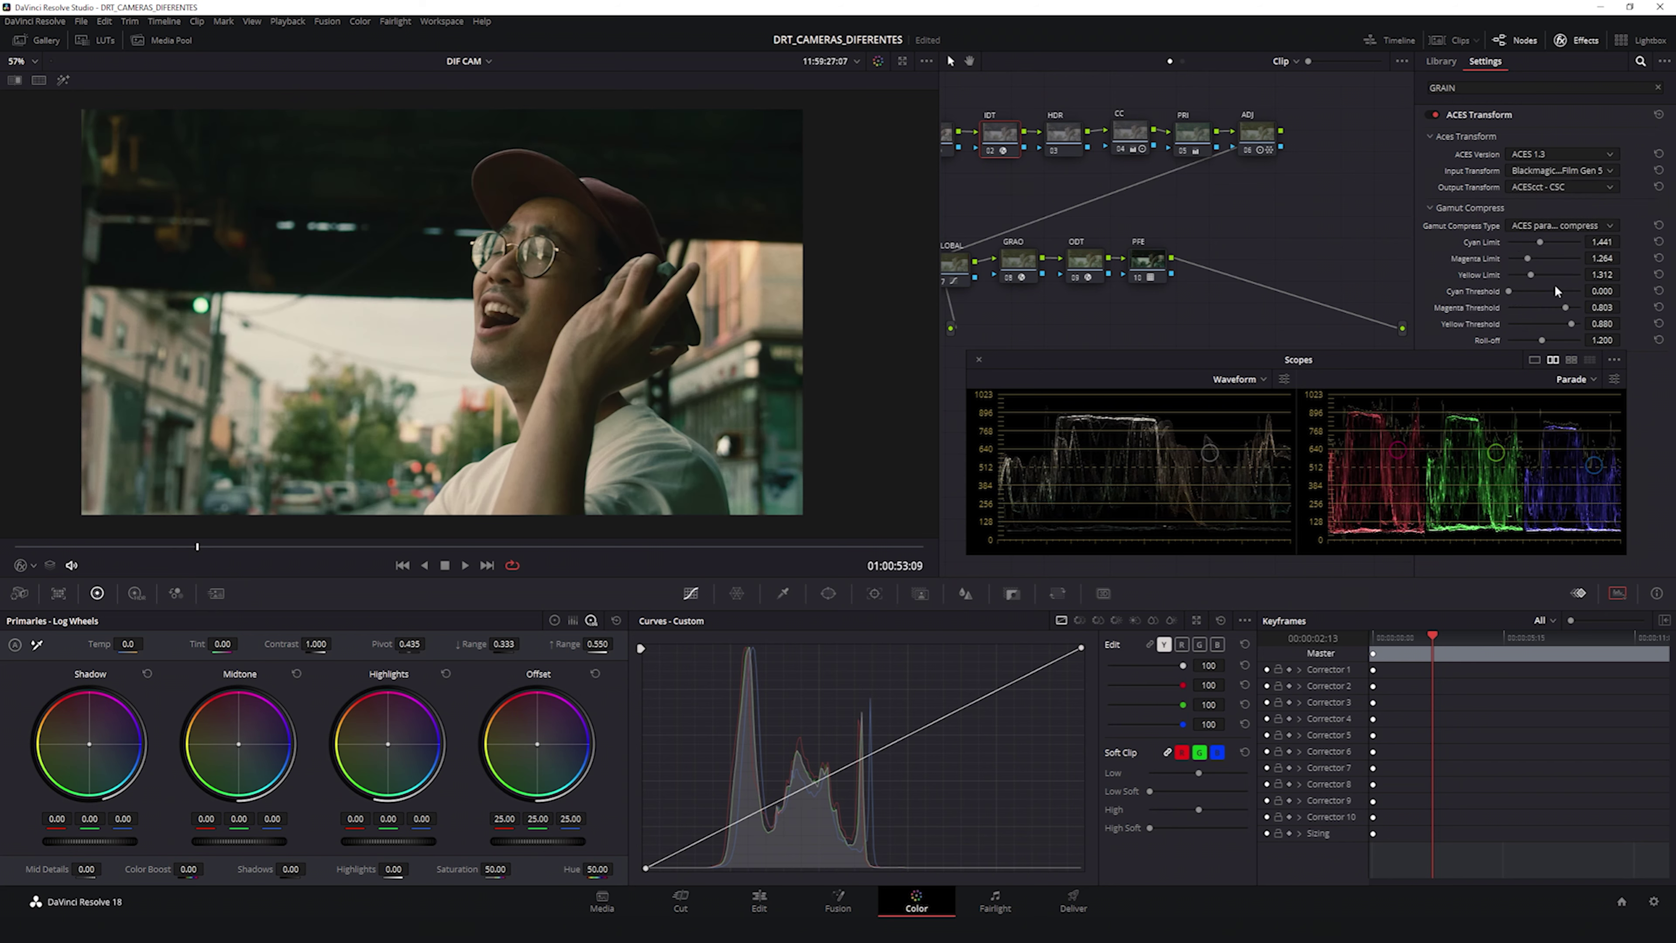
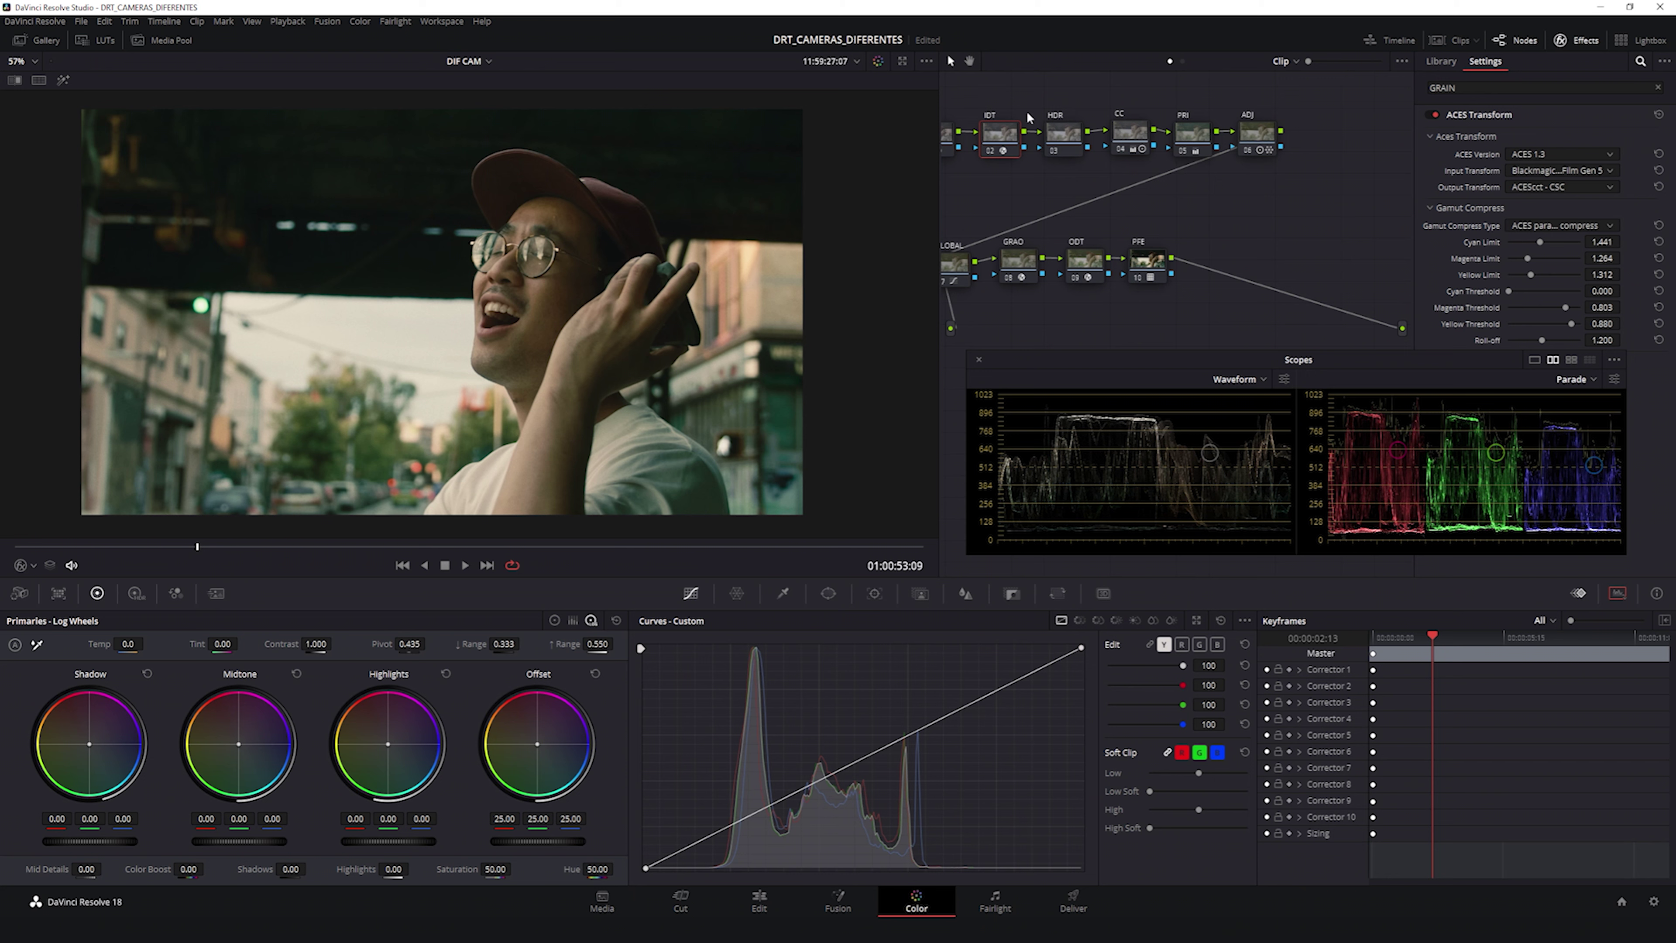
{"action": "left_click_drag", "start_coordinate": [1065, 96], "coordinate": [1302, 160]}
{"action": "left_click_drag", "start_coordinate": [1186, 213], "coordinate": [936, 308]}
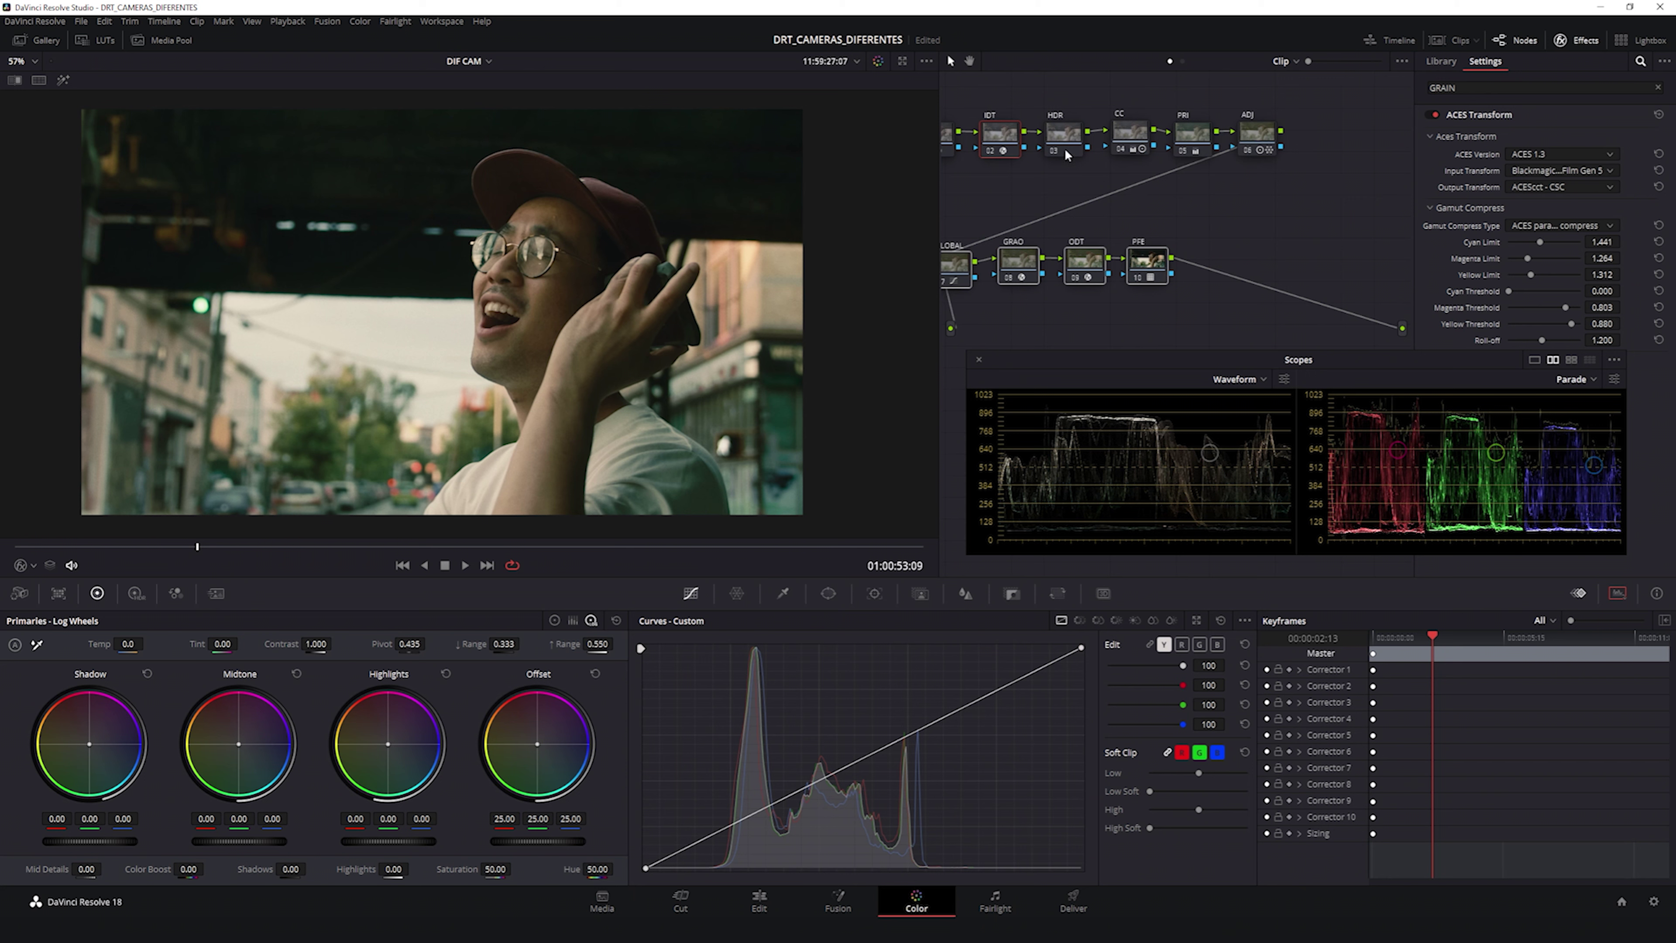
{"action": "left_click", "coordinate": [1269, 207]}
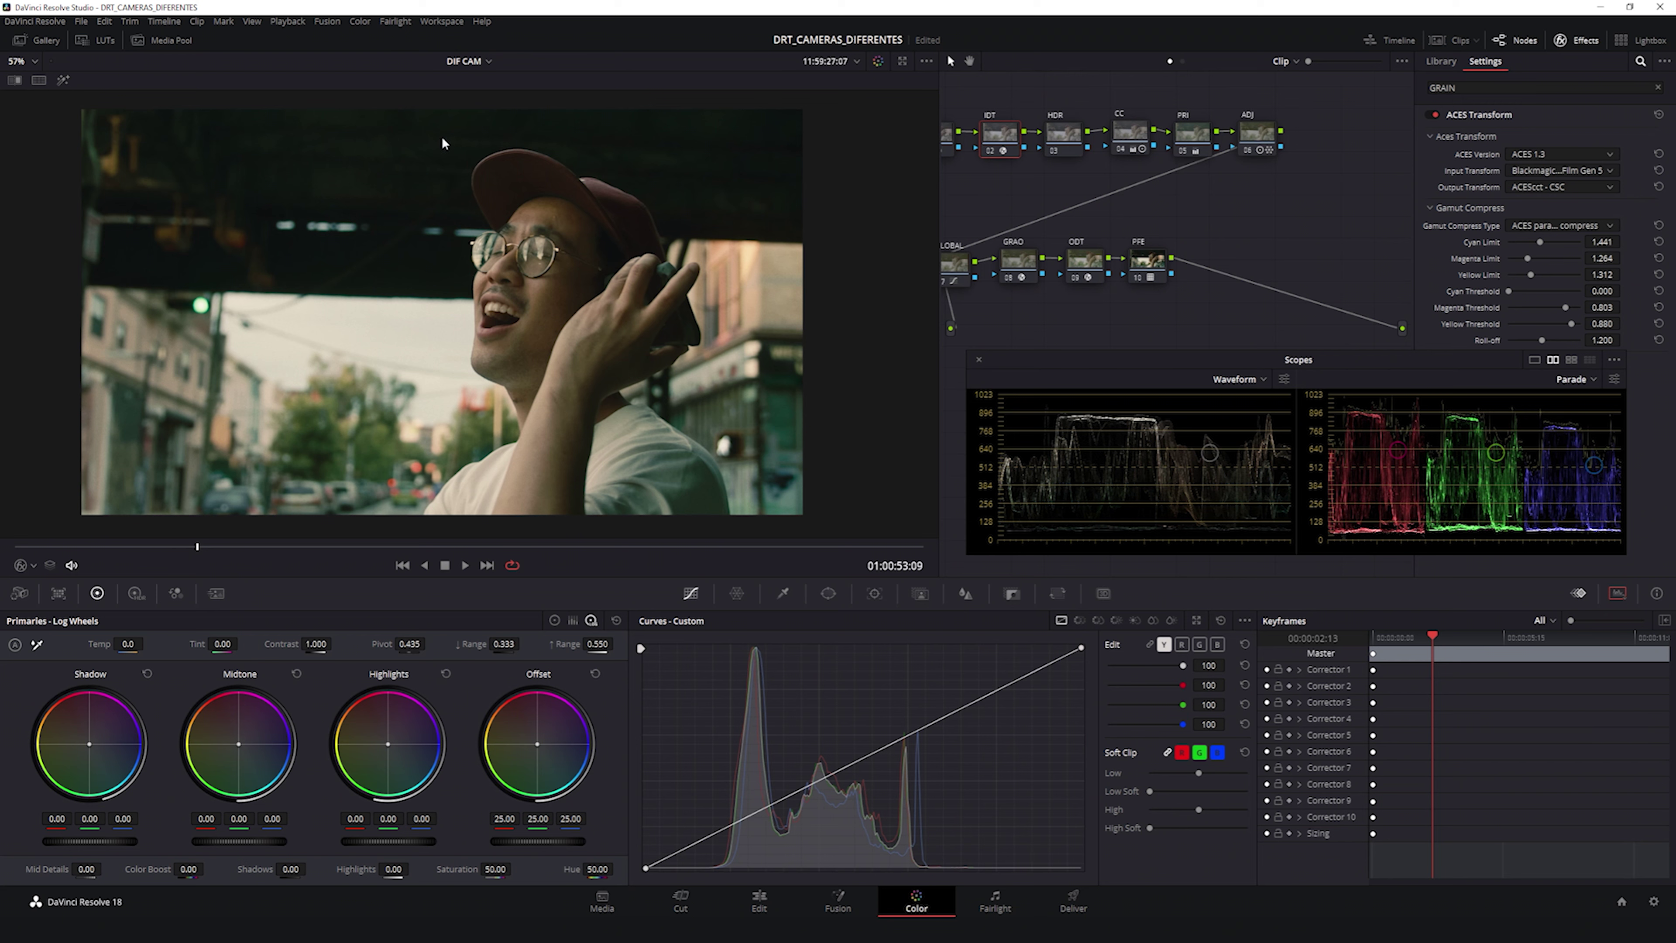
Step: Choose the city street still as the reference, compare it side by side with the shot in split screen, and return to the single view
{"action": "left_click", "coordinate": [41, 81]}
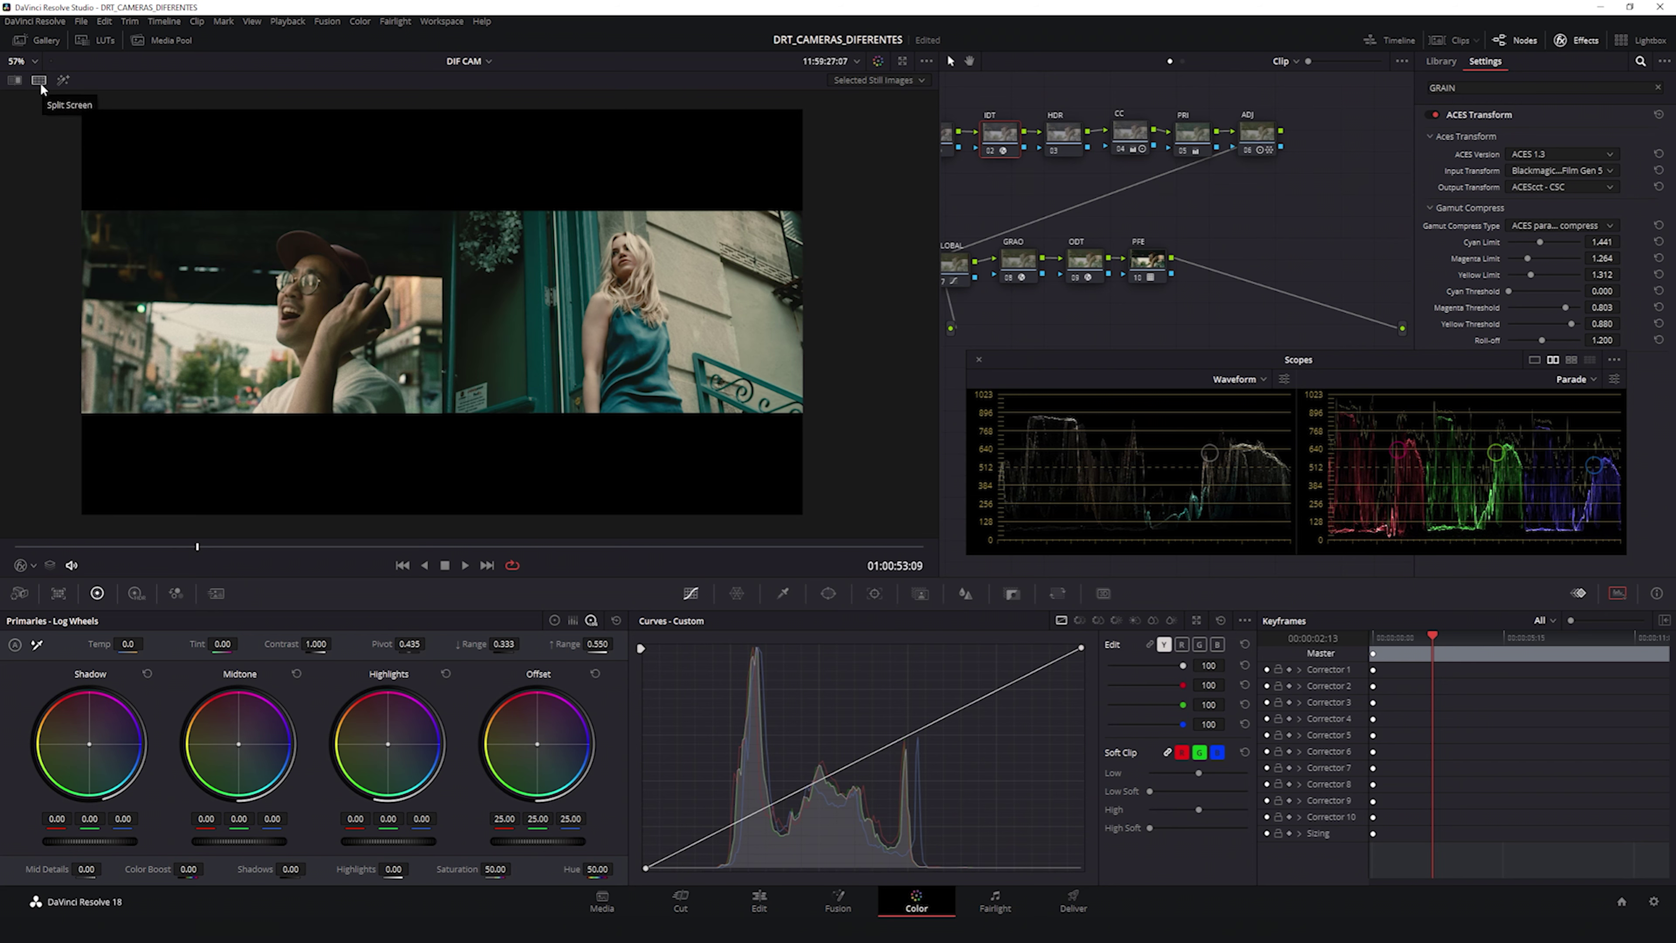
{"action": "left_click", "coordinate": [40, 79]}
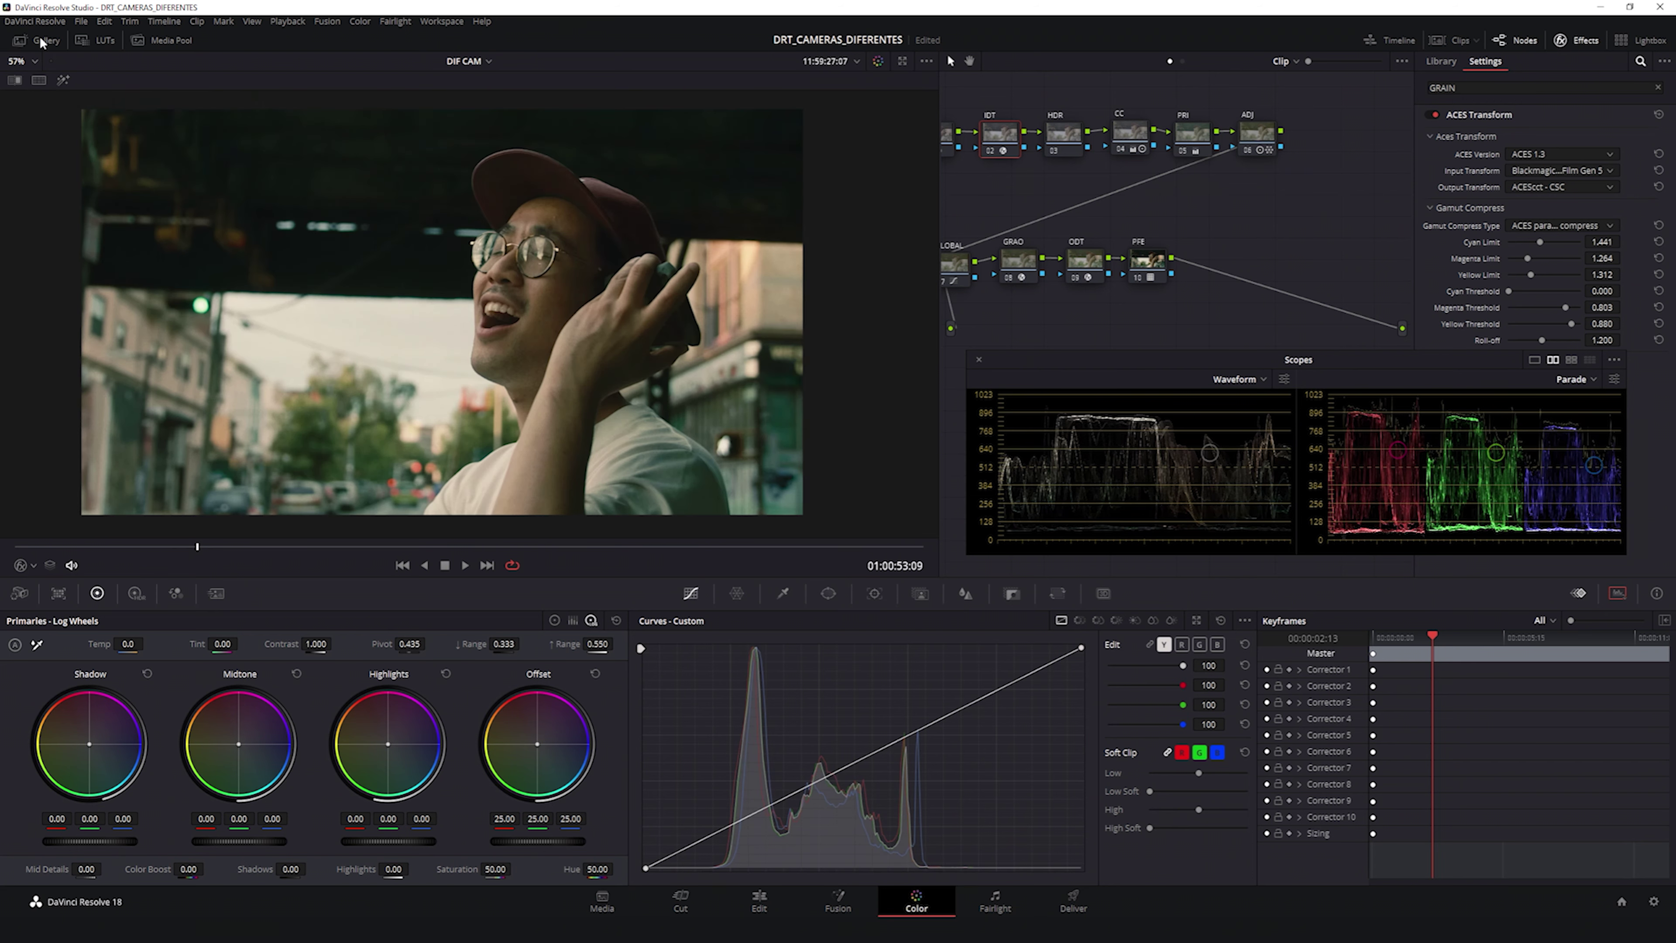
{"action": "left_click", "coordinate": [41, 41]}
{"action": "left_click", "coordinate": [37, 44]}
{"action": "left_click", "coordinate": [39, 80]}
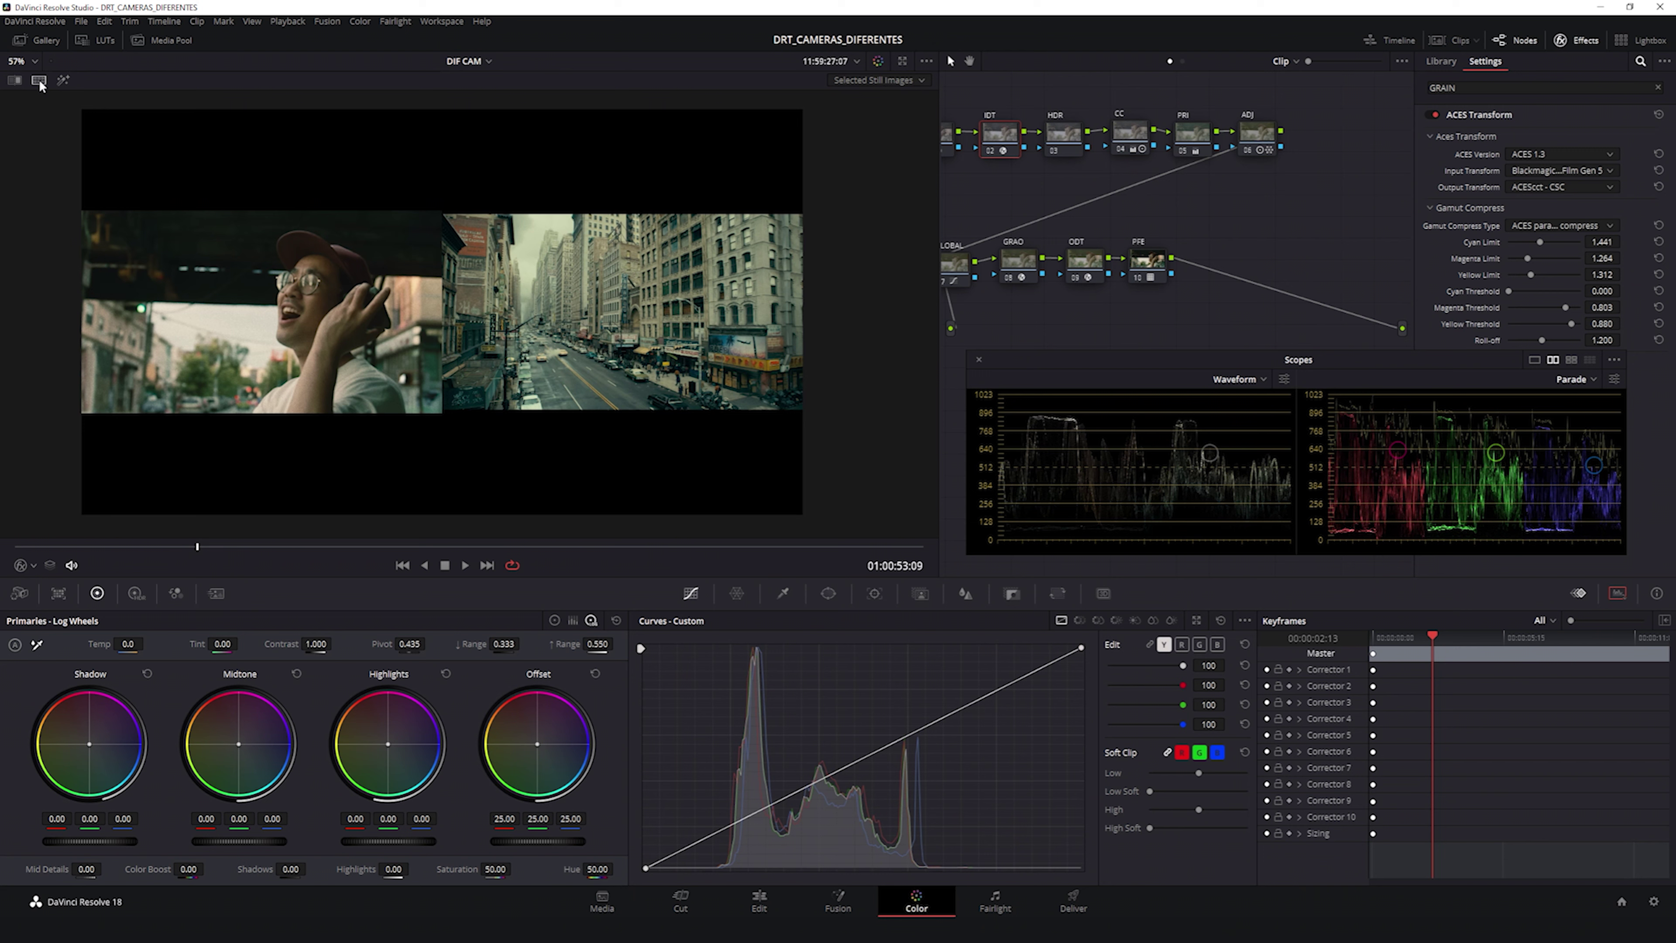
{"action": "left_click", "coordinate": [40, 79]}
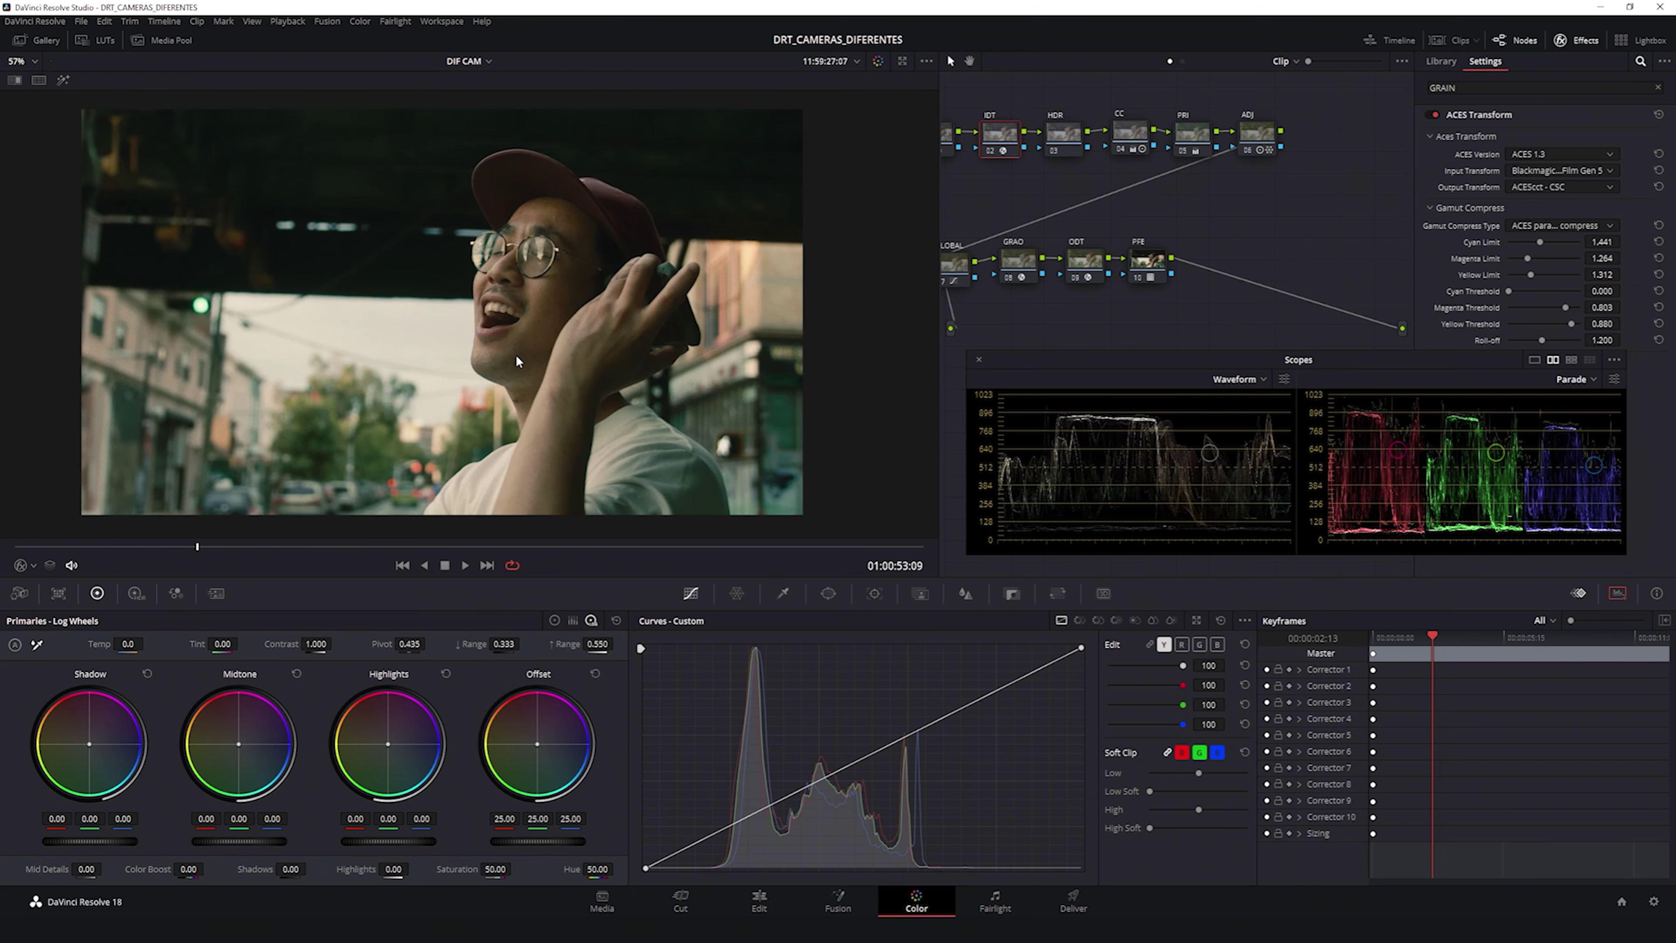
Step: Wipe the street reference against the shot of the man at several split positions to compare them, and turn the wipe off
{"action": "scroll", "coordinate": [519, 356], "scroll_direction": "up", "scroll_amount": 1}
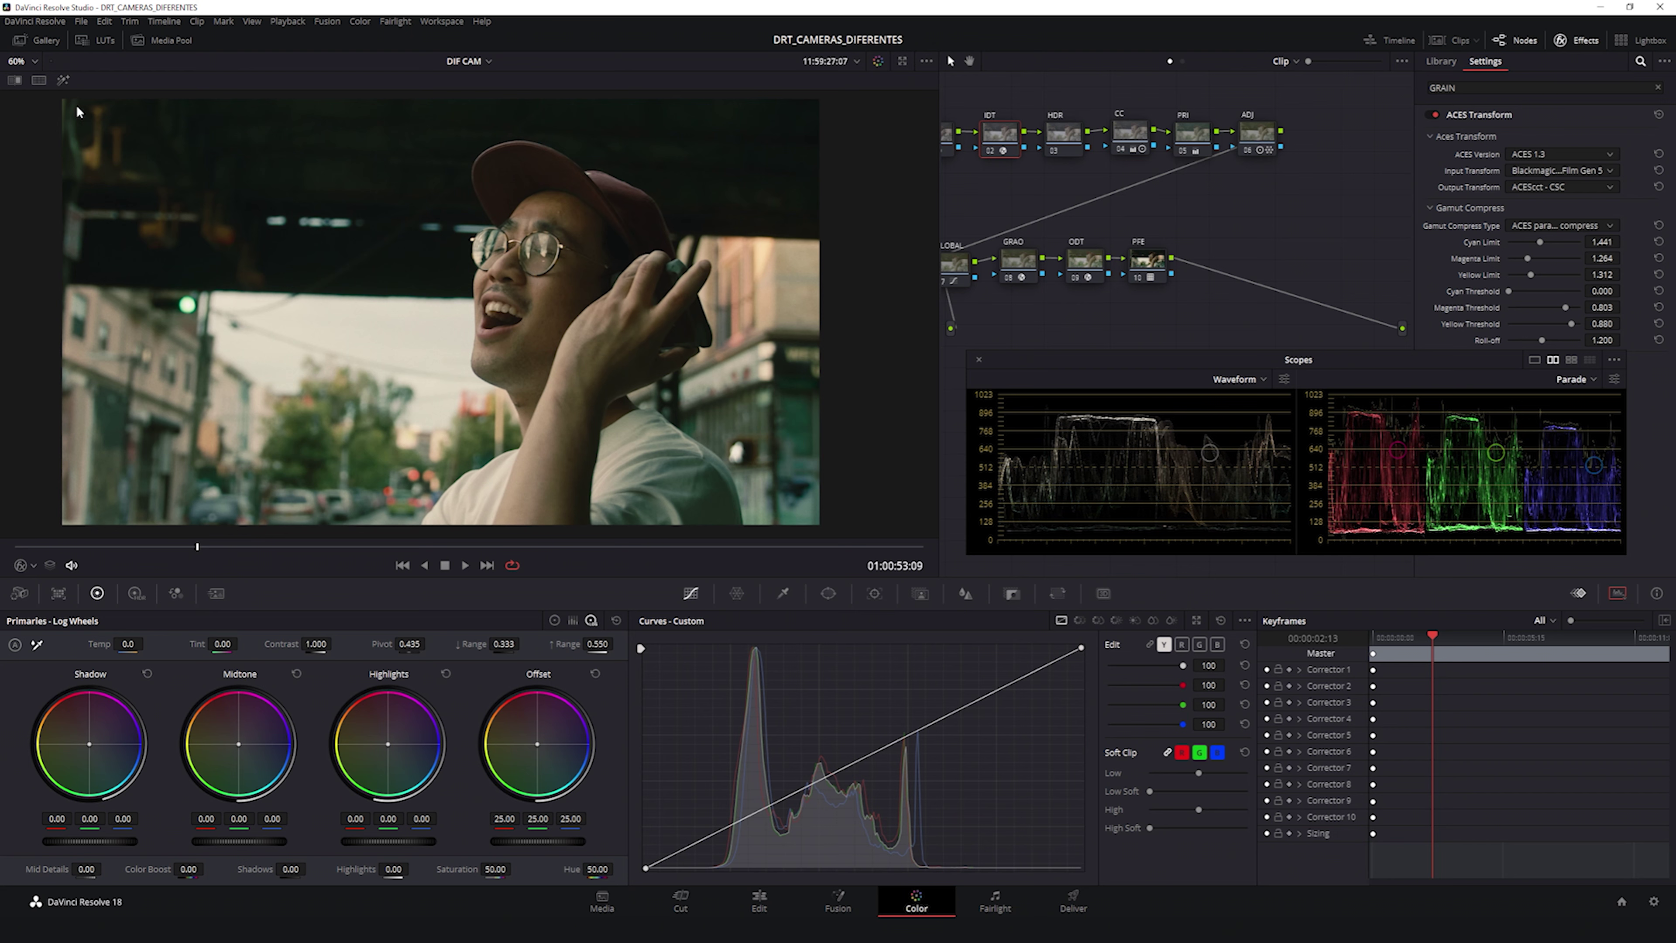
{"action": "left_click", "coordinate": [14, 80]}
{"action": "left_click_drag", "start_coordinate": [638, 286], "coordinate": [302, 285]}
{"action": "left_click_drag", "start_coordinate": [346, 226], "coordinate": [363, 228]}
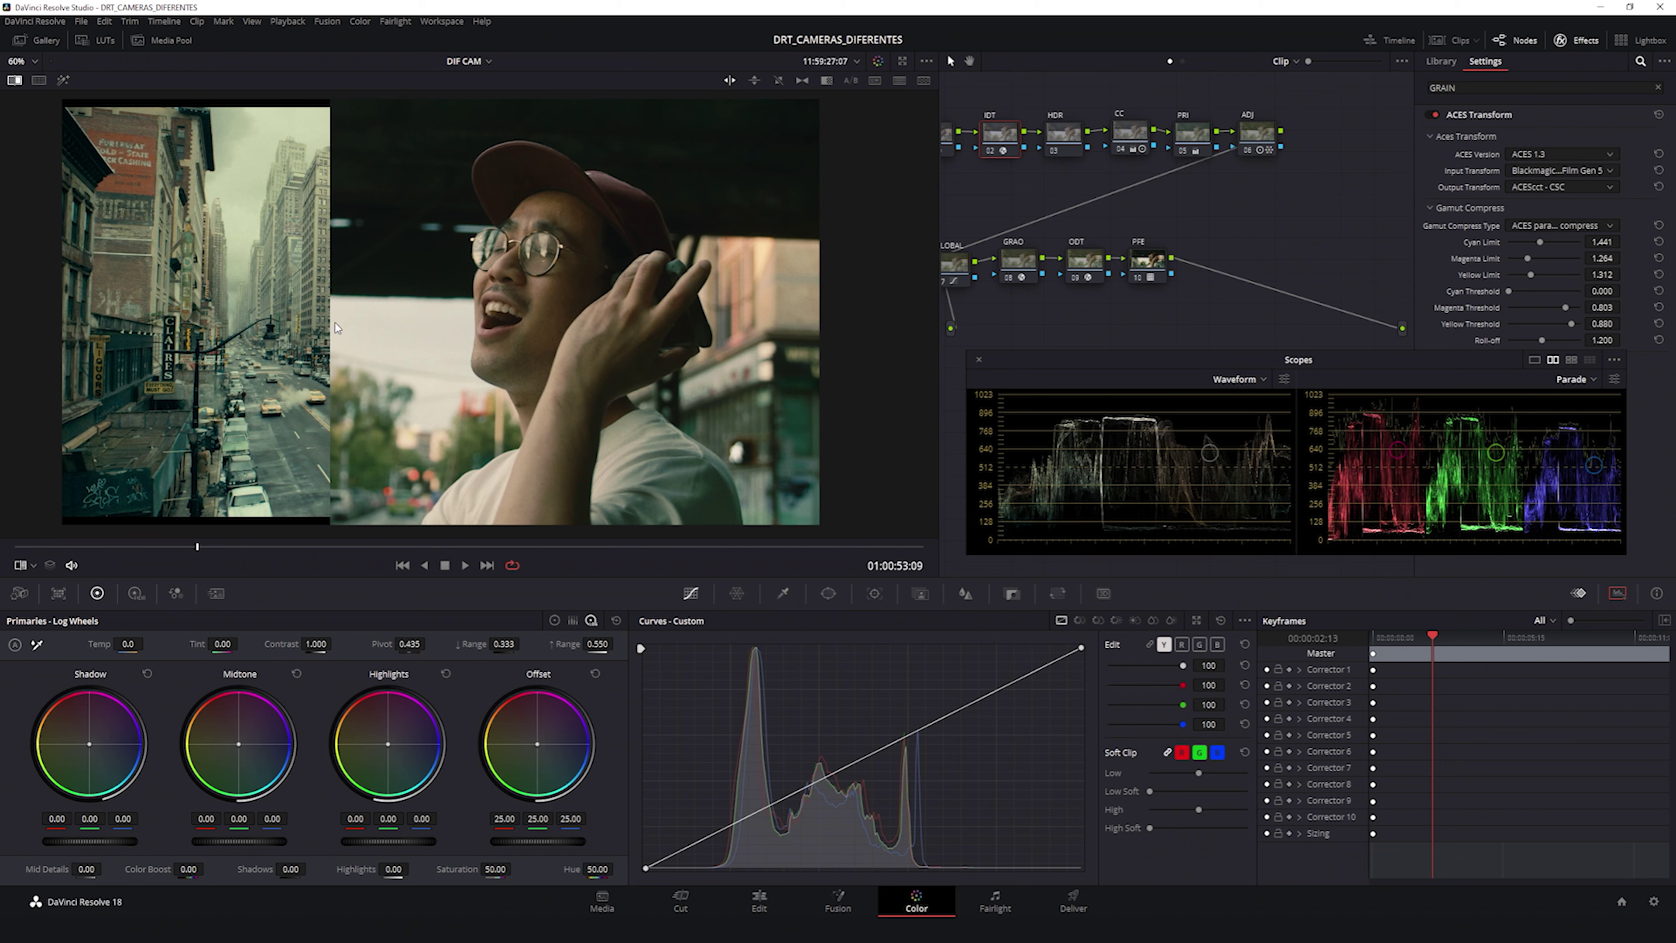
{"action": "left_click_drag", "start_coordinate": [317, 331], "coordinate": [251, 317]}
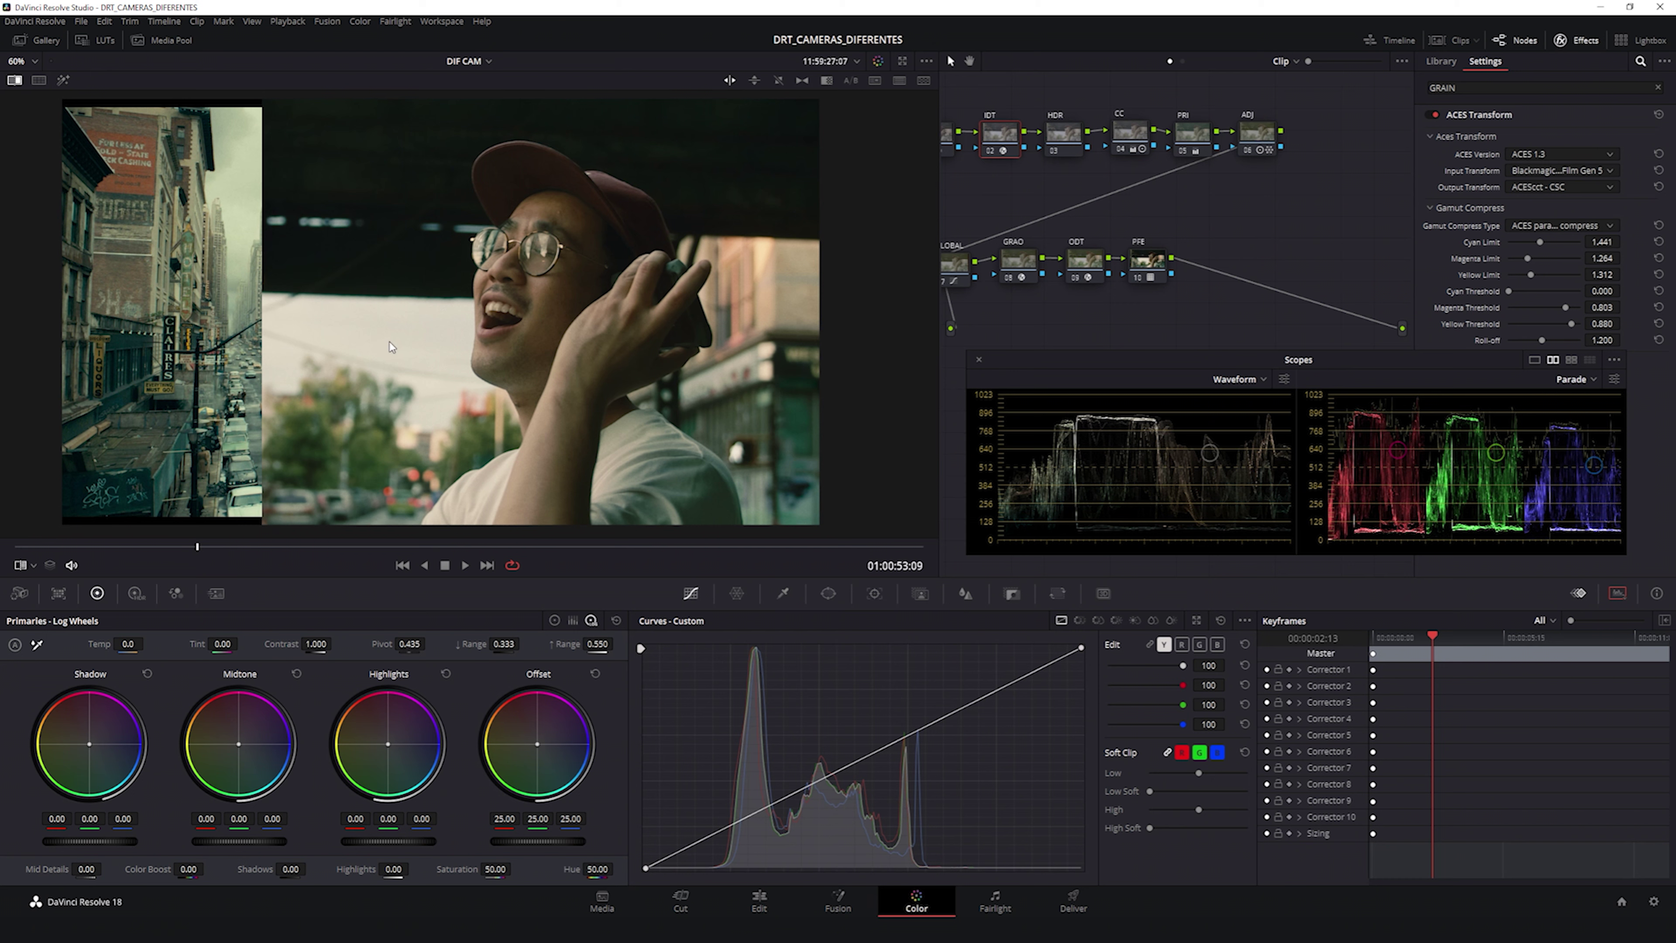
{"action": "left_click_drag", "start_coordinate": [267, 300], "coordinate": [343, 309]}
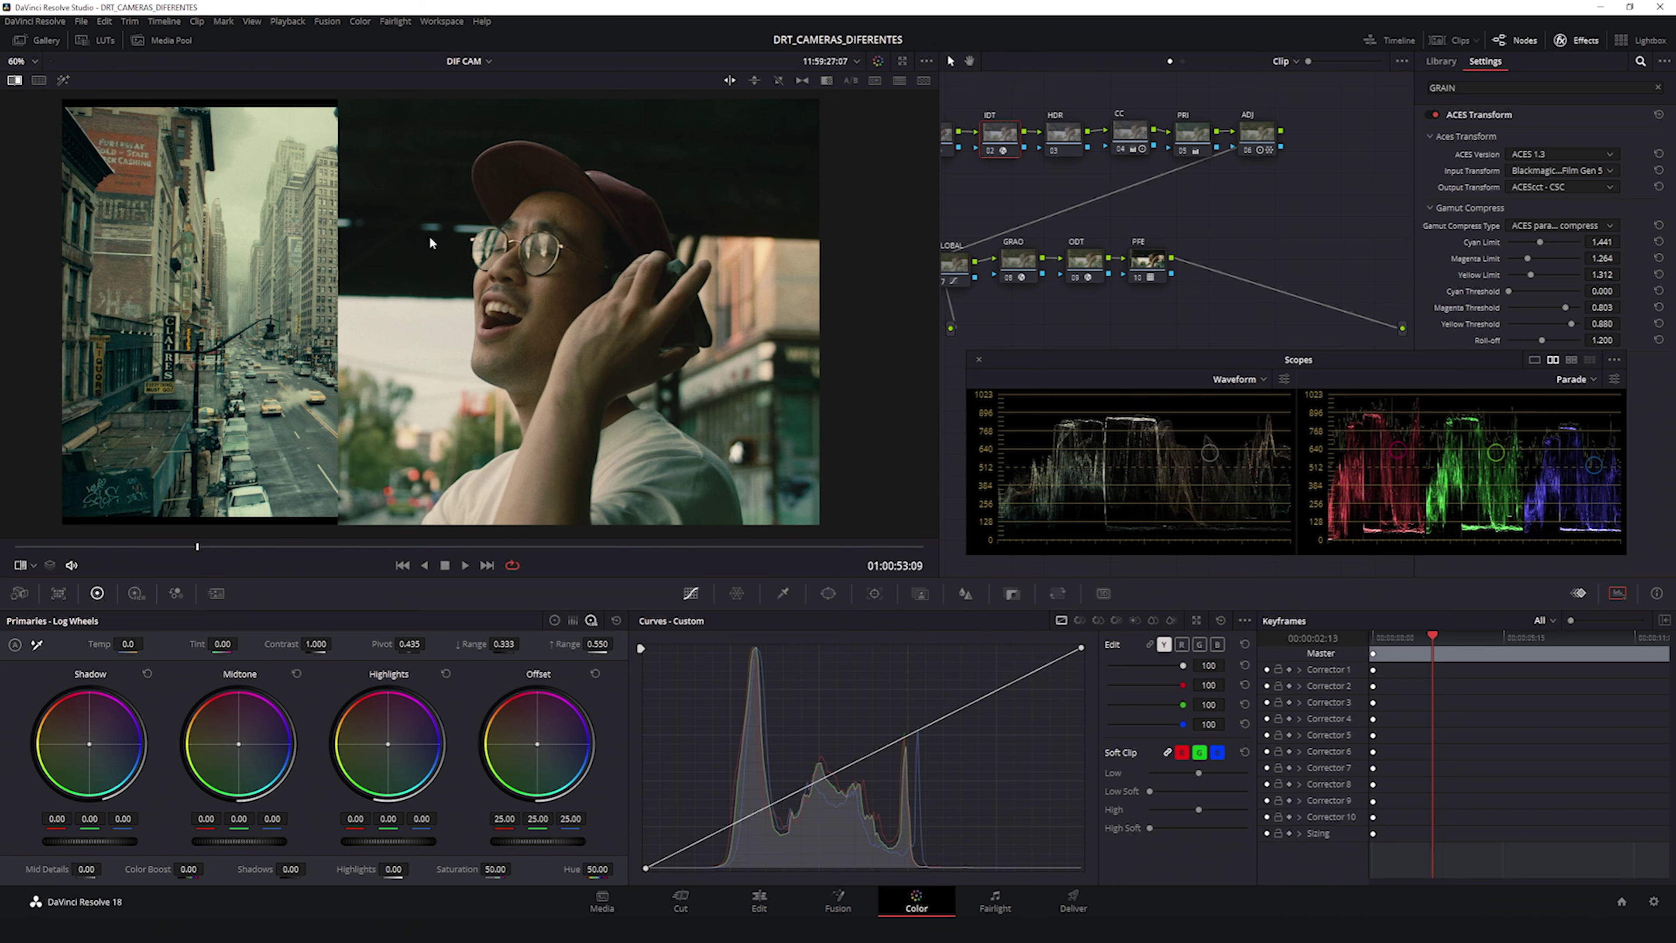
{"action": "left_click", "coordinate": [16, 82]}
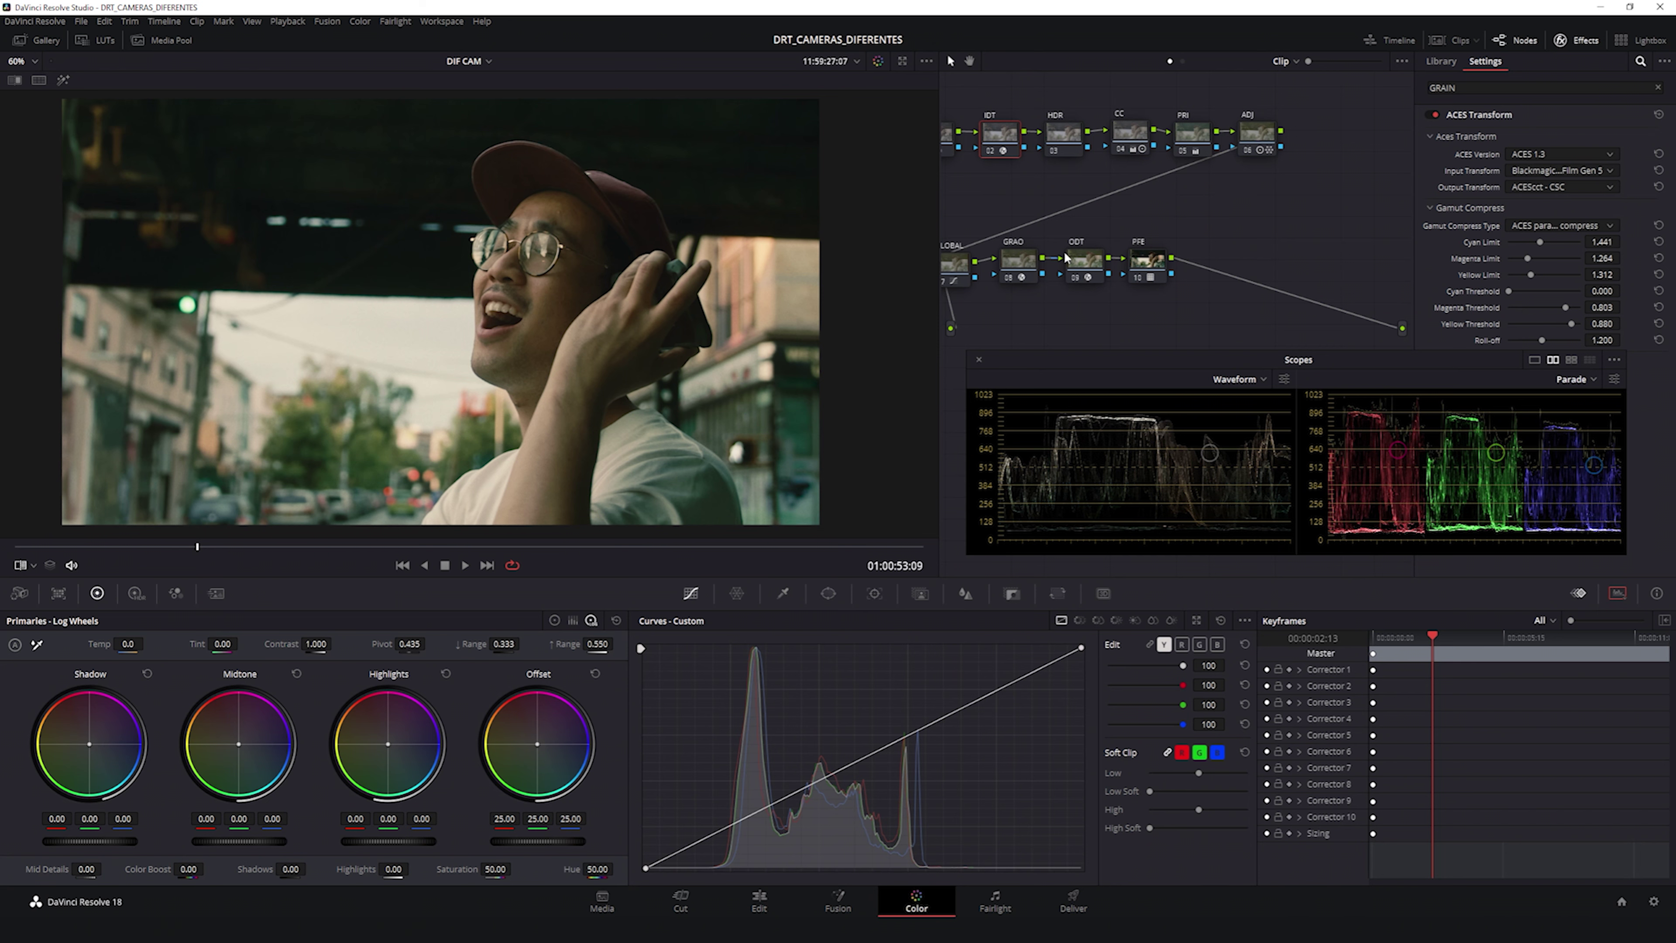
Step: Set the ODT node's Max. Output to 151 nits in its Color Space Transform and show the reference wipe
{"action": "left_click", "coordinate": [1084, 261]}
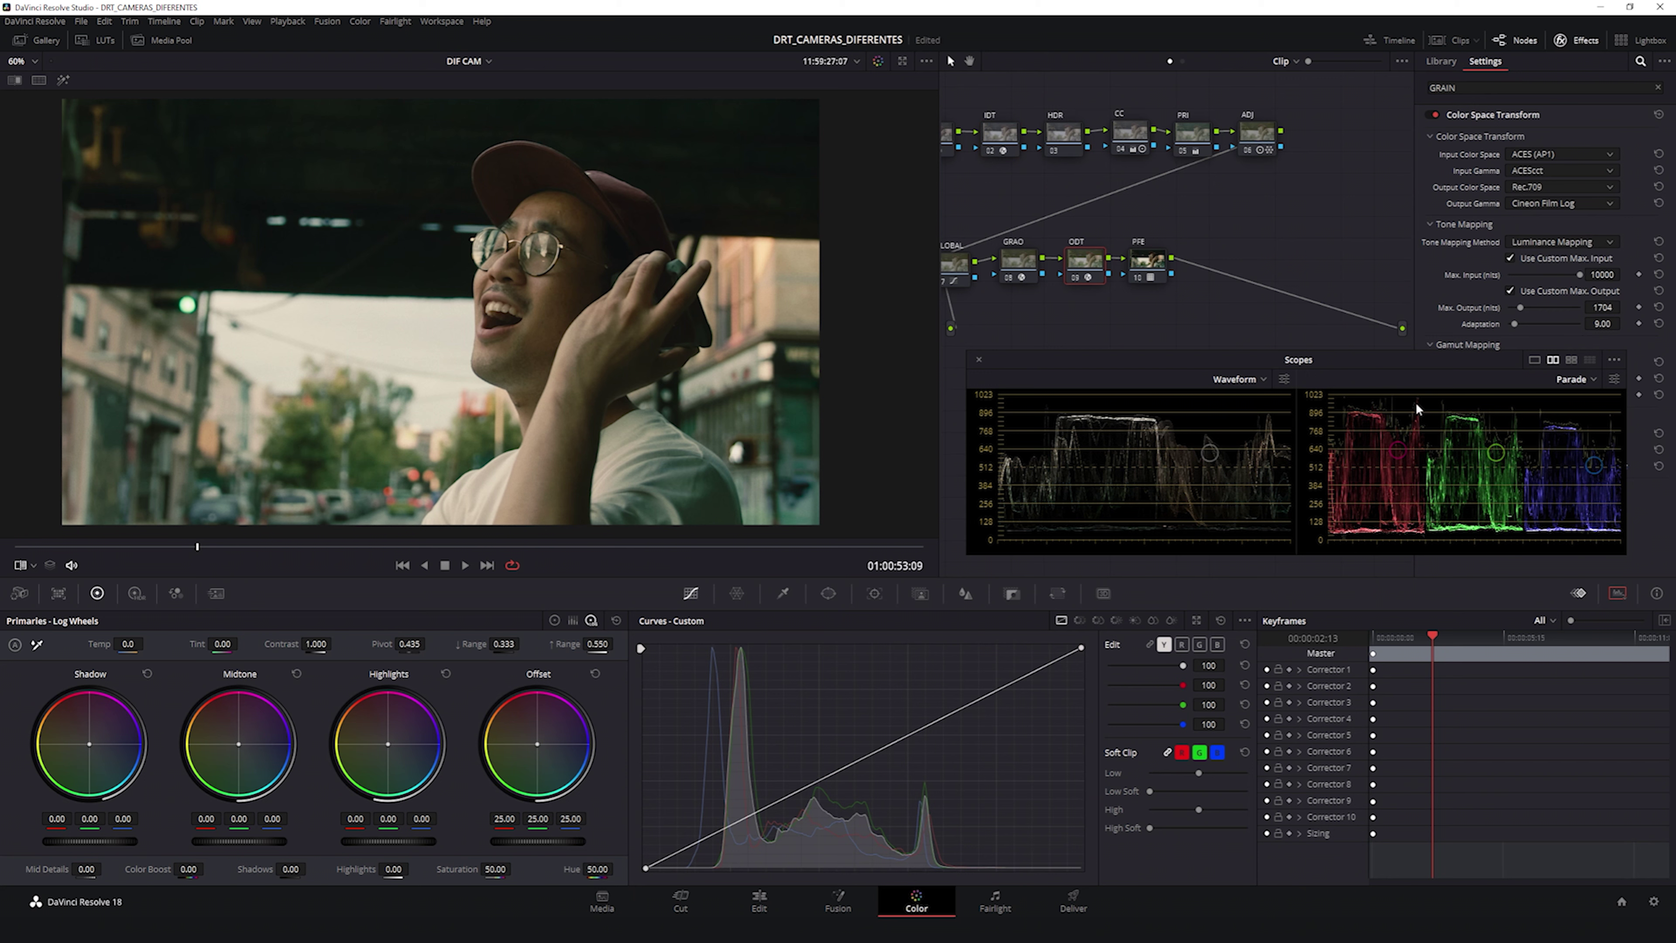
{"action": "mouse_move", "coordinate": [1602, 308]}
{"action": "left_mouse_down"}
{"action": "mouse_move", "coordinate": [1559, 308]}
{"action": "mouse_move", "coordinate": [1624, 307]}
{"action": "mouse_move", "coordinate": [1584, 307]}
{"action": "mouse_move", "coordinate": [1605, 308]}
{"action": "left_mouse_up"}
{"action": "key", "text": "ctrl+w"}
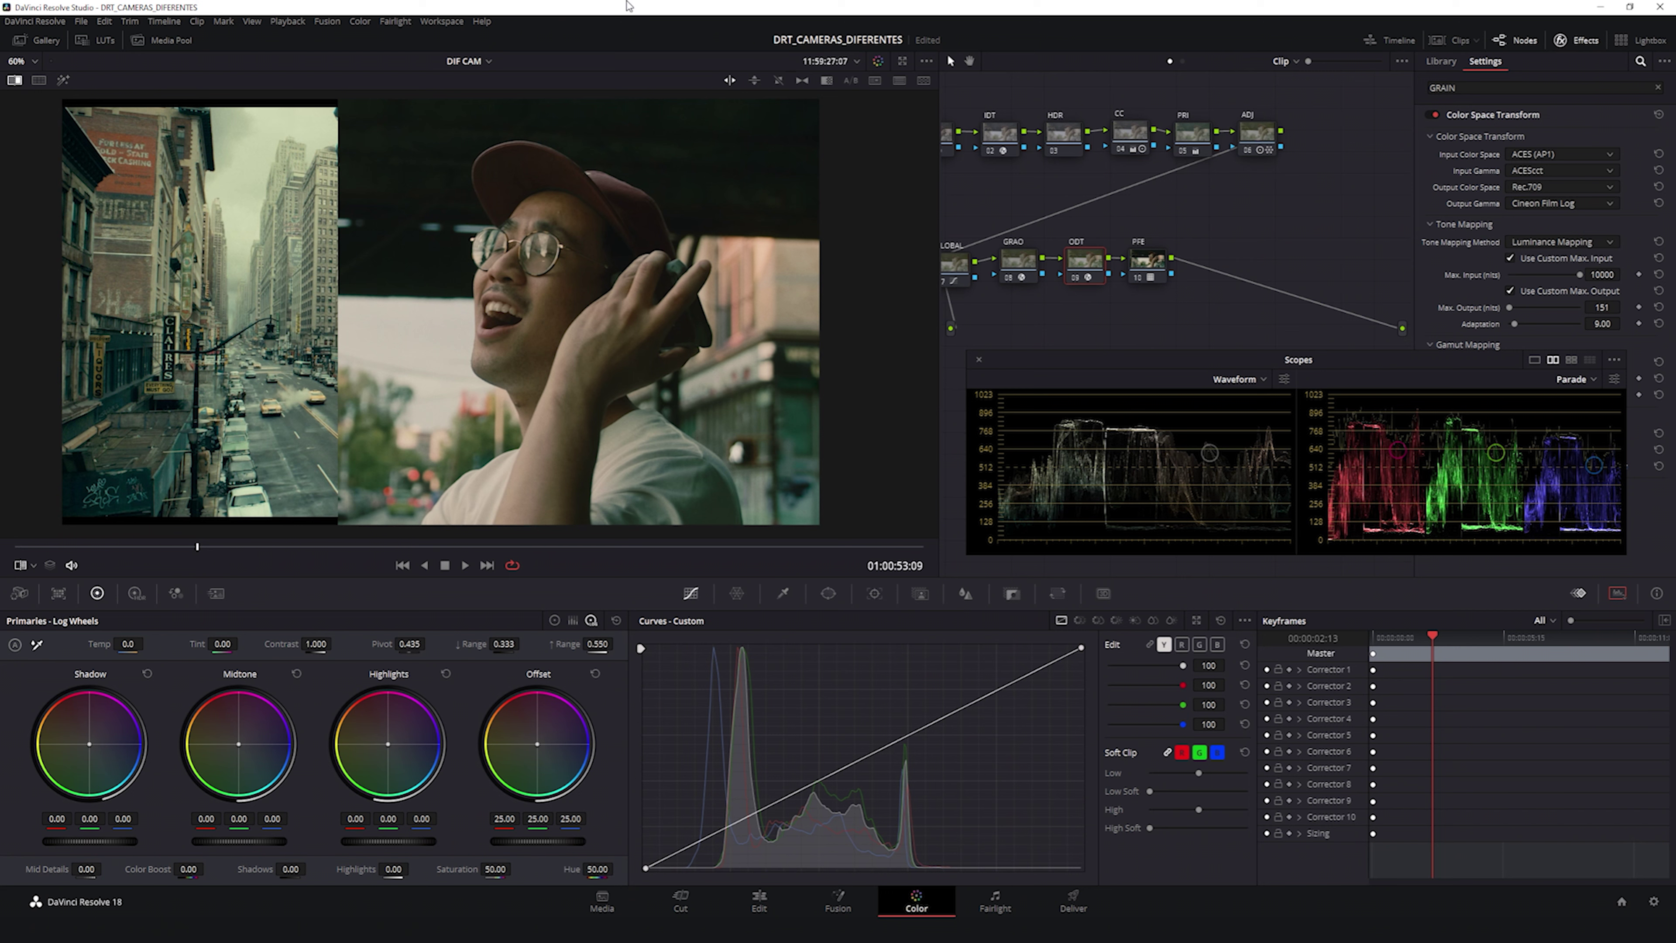
Step: Sweep and toggle the reference wipe to compare the highlights, leaving the split just beside the man's face
{"action": "left_click_drag", "start_coordinate": [209, 269], "coordinate": [702, 277]}
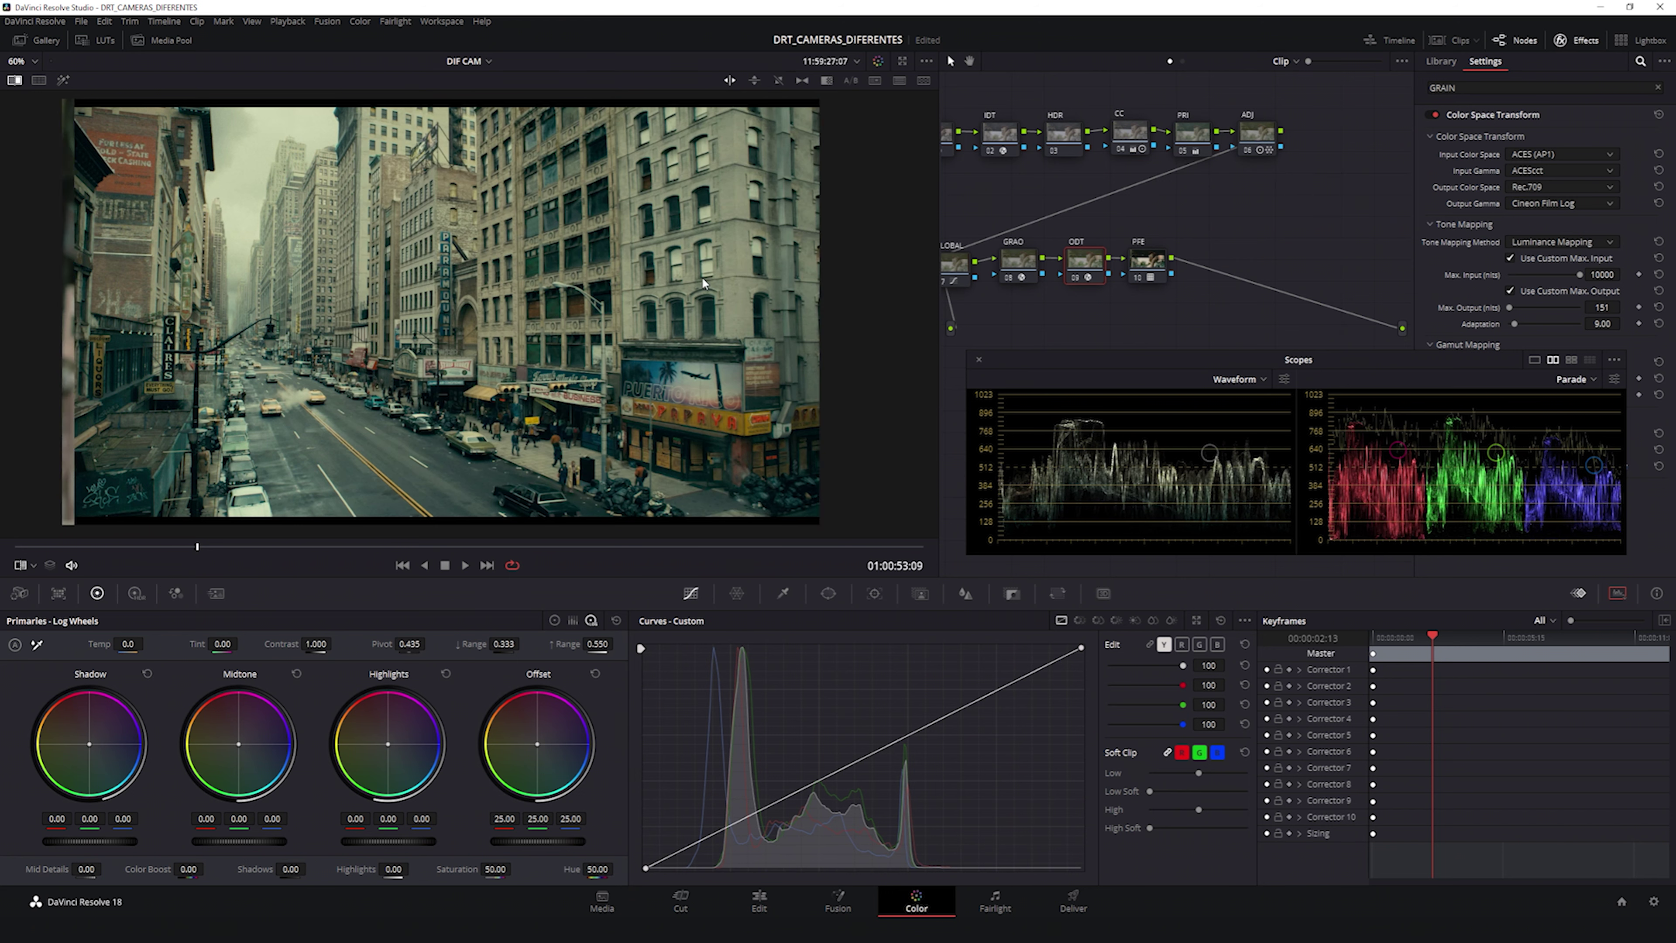
{"action": "key", "text": "ctrl+w"}
{"action": "key", "text": "ctrl+w"}
{"action": "key", "text": "ctrl+w"}
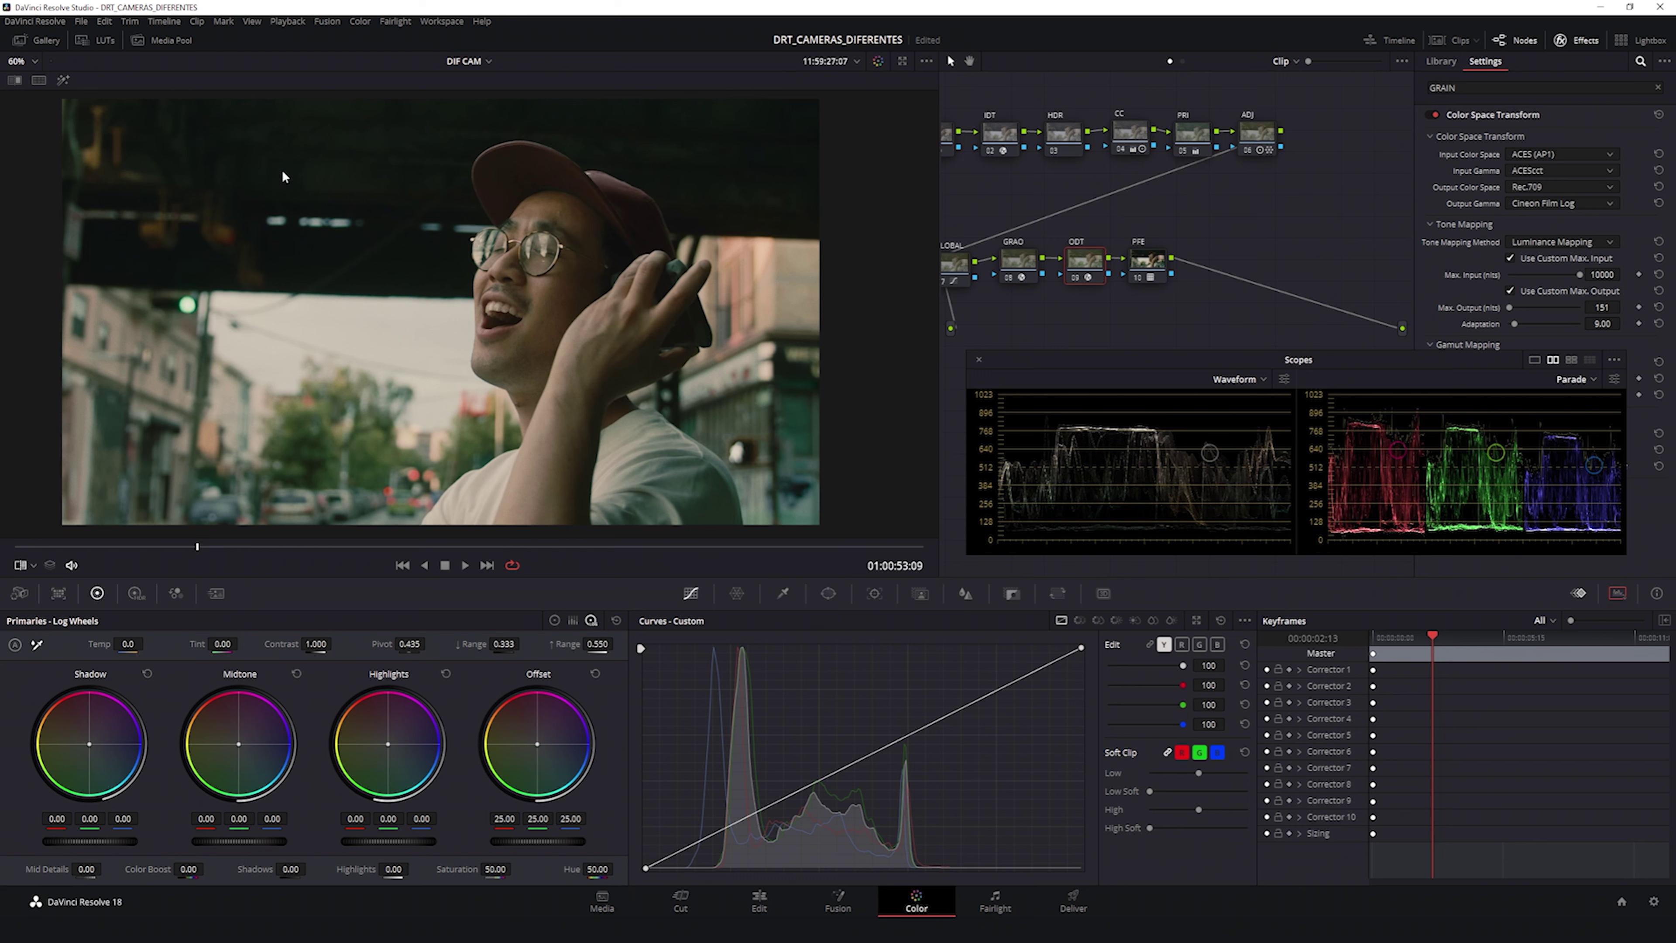
{"action": "key", "text": "ctrl+w"}
{"action": "left_click_drag", "start_coordinate": [680, 360], "coordinate": [163, 366]}
{"action": "left_click_drag", "start_coordinate": [301, 324], "coordinate": [371, 271]}
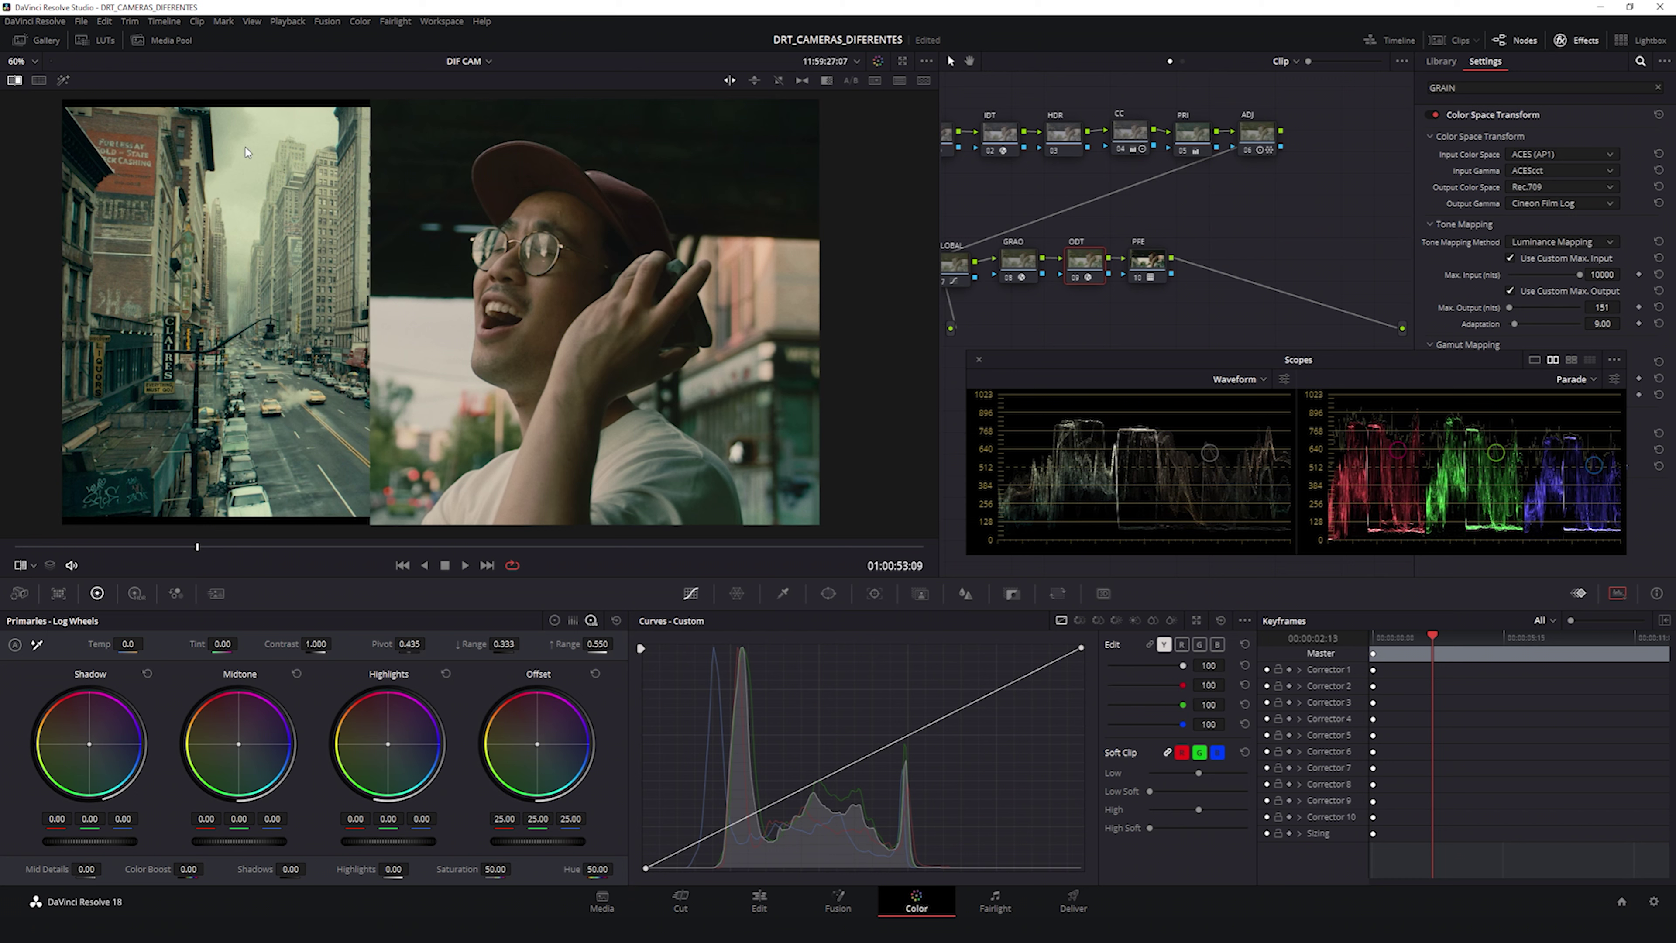
Step: On the HDR node, show the HDR zones and set their gamma to ACEScct and color space to ACES (AP1)
{"action": "left_click", "coordinate": [1068, 147]}
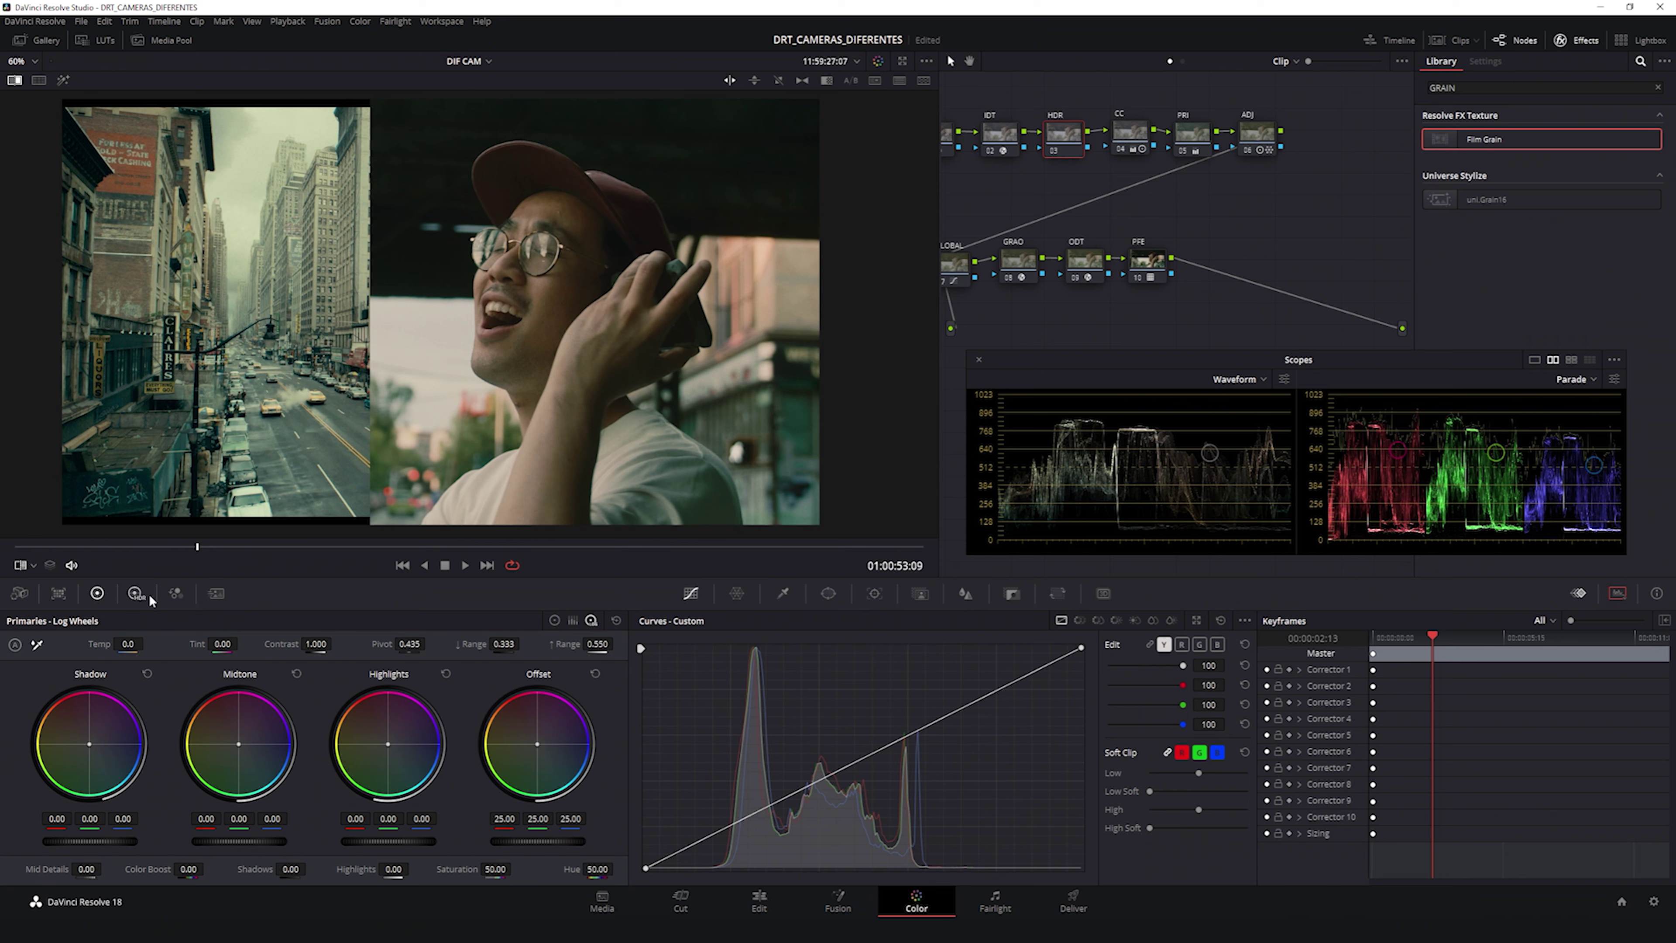
{"action": "left_click", "coordinate": [135, 592]}
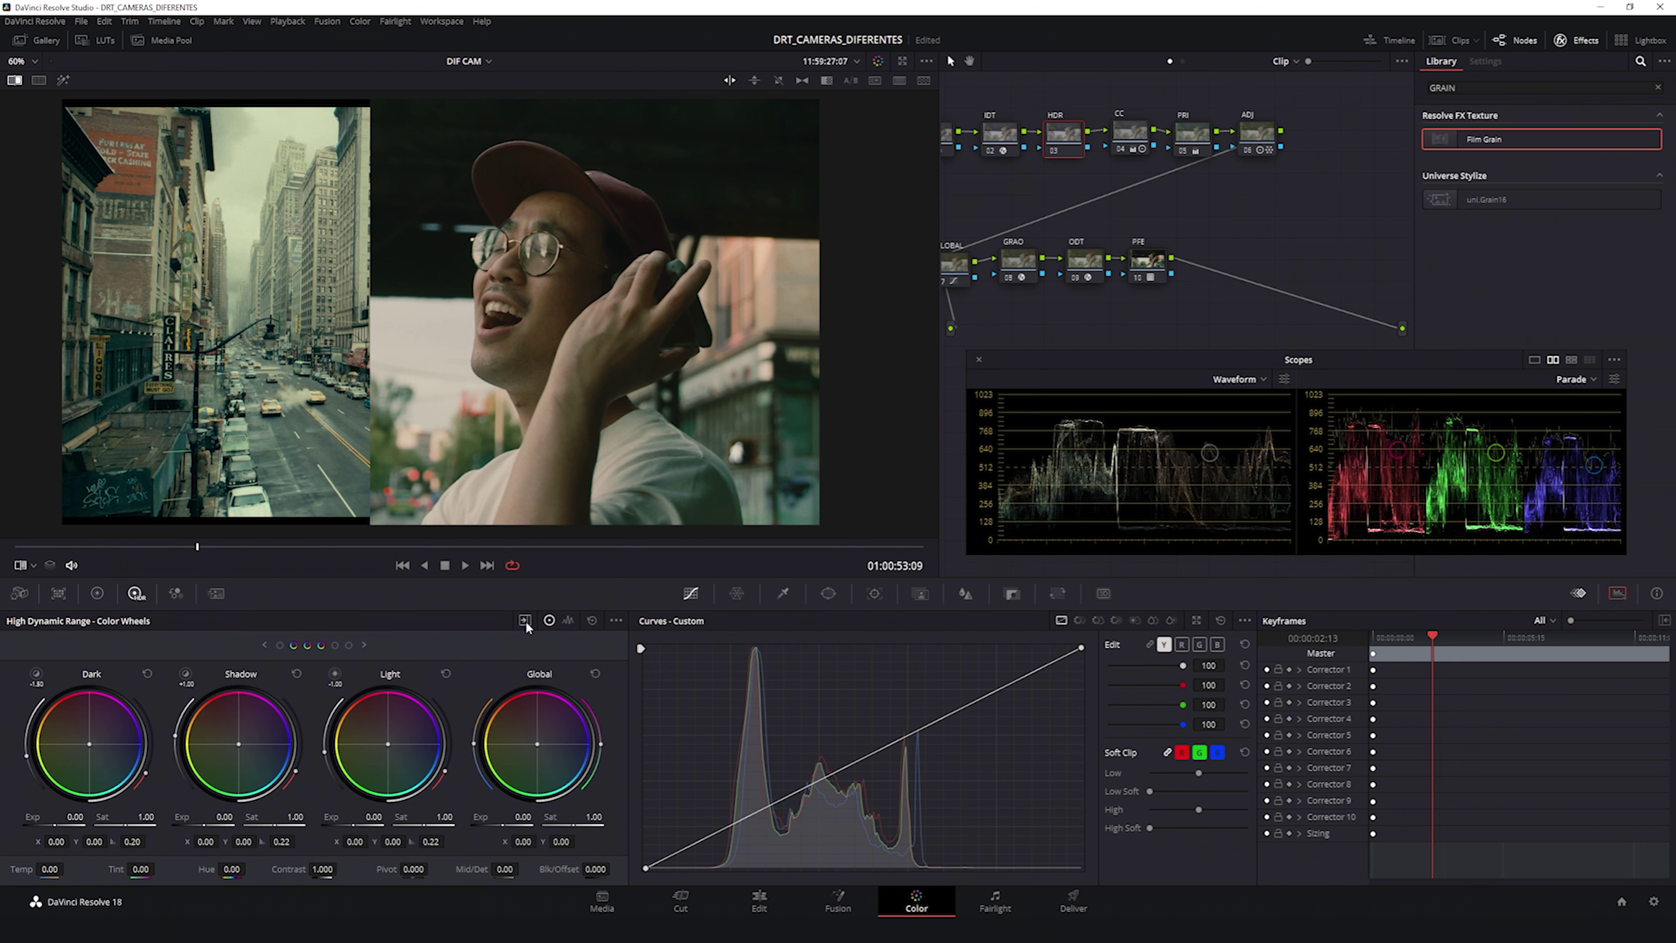
{"action": "left_click", "coordinate": [548, 619]}
{"action": "left_click", "coordinate": [1244, 619]}
{"action": "mouse_move", "coordinate": [1346, 752]}
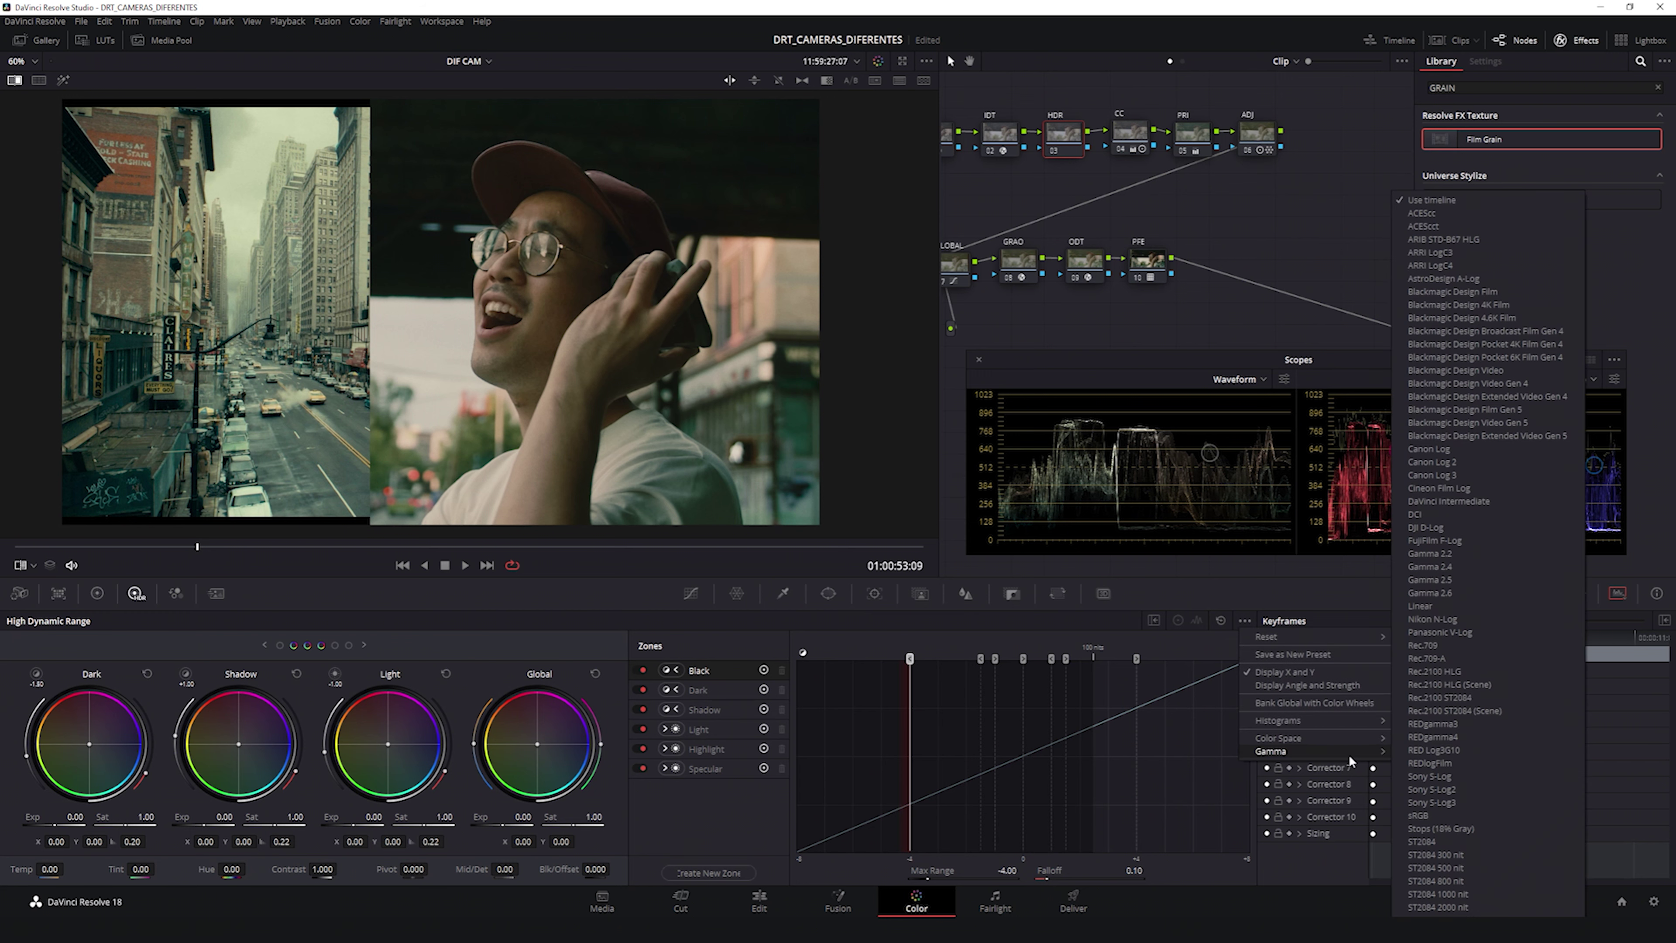
{"action": "left_click", "coordinate": [1436, 229]}
{"action": "left_click", "coordinate": [1244, 619]}
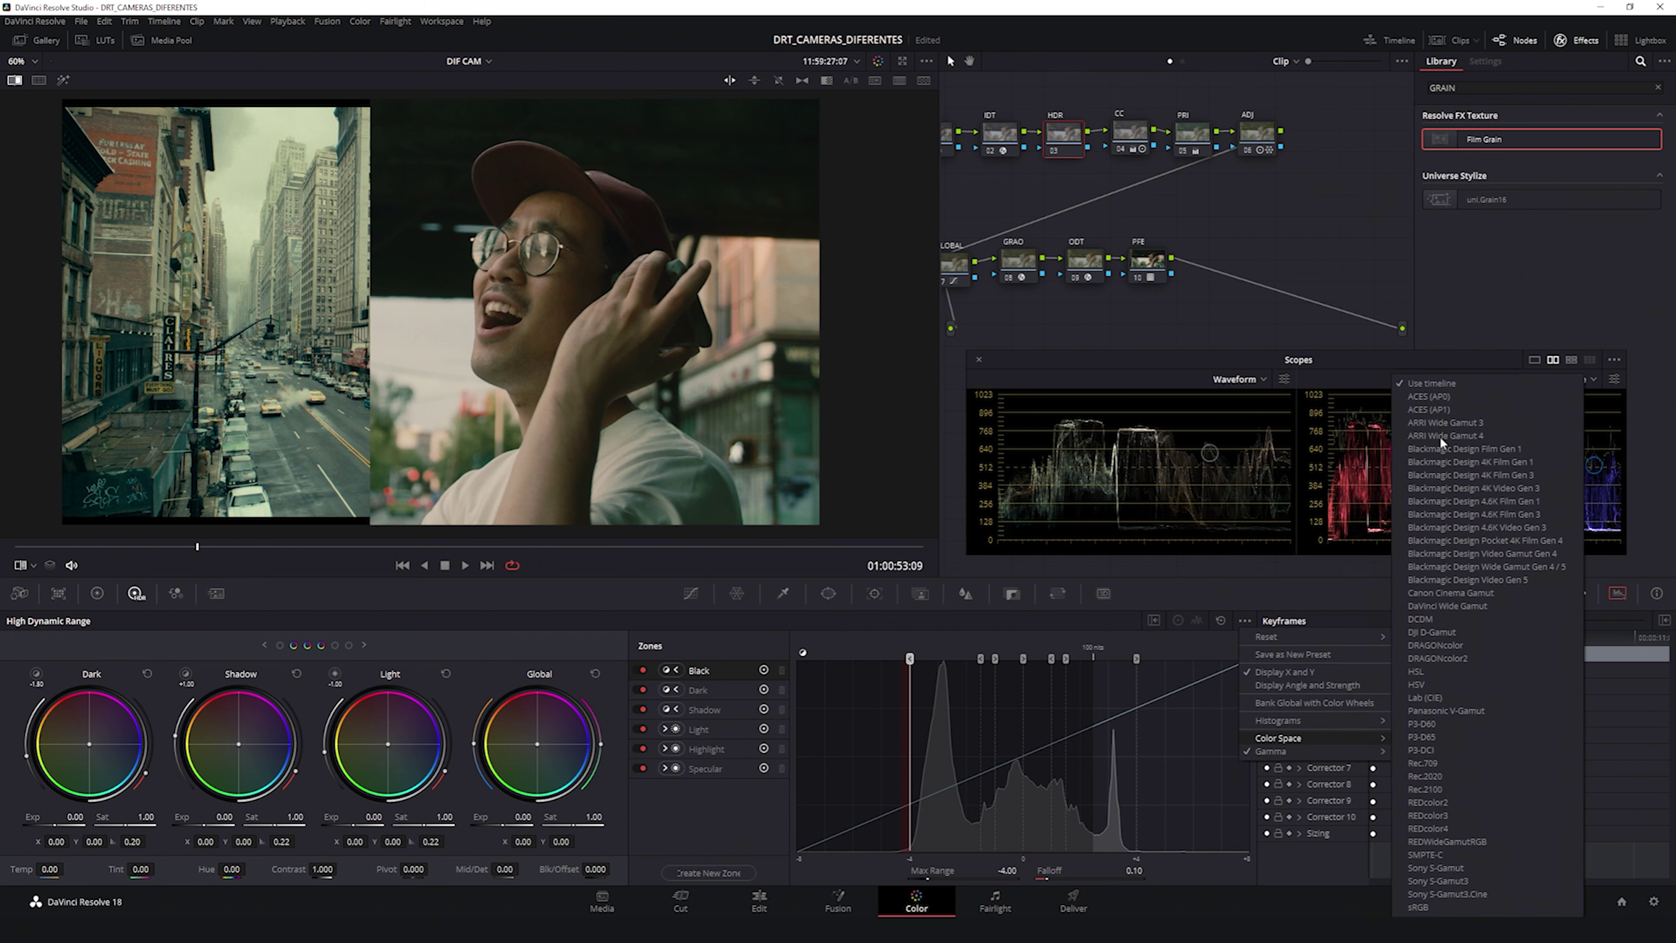
{"action": "left_click", "coordinate": [1416, 410]}
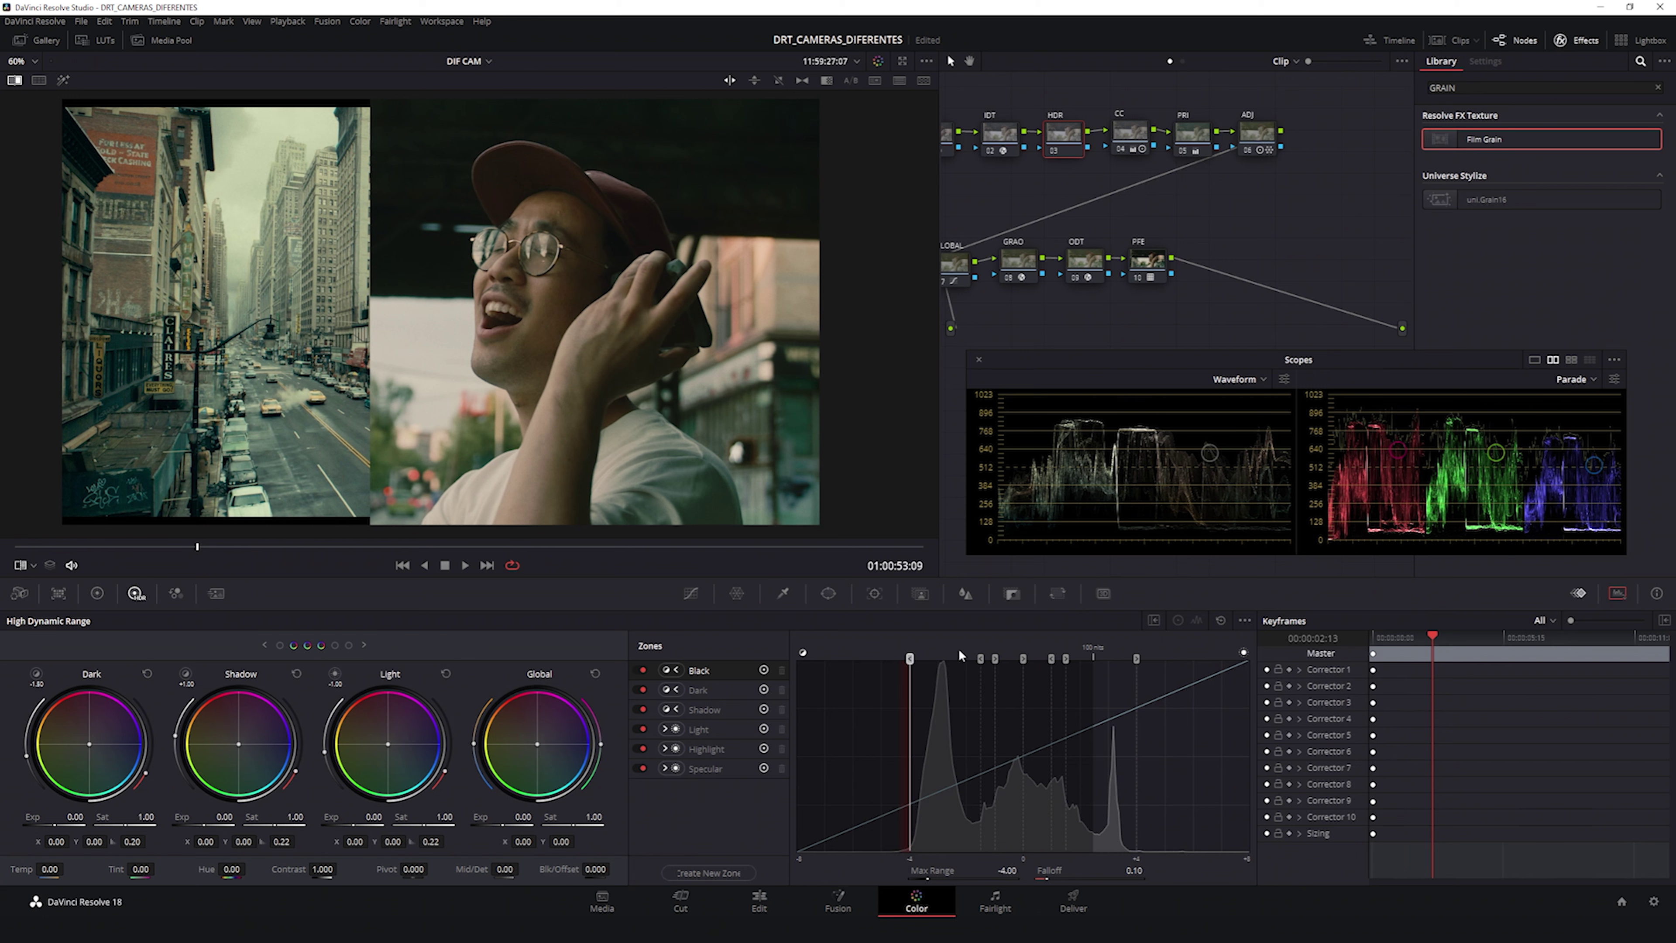
Step: In the HDR Highlight zone, set the exposure to -0.23 and shift the color balance to X -0.08, Y -0.05
{"action": "left_click", "coordinate": [349, 645]}
{"action": "left_click", "coordinate": [334, 675]}
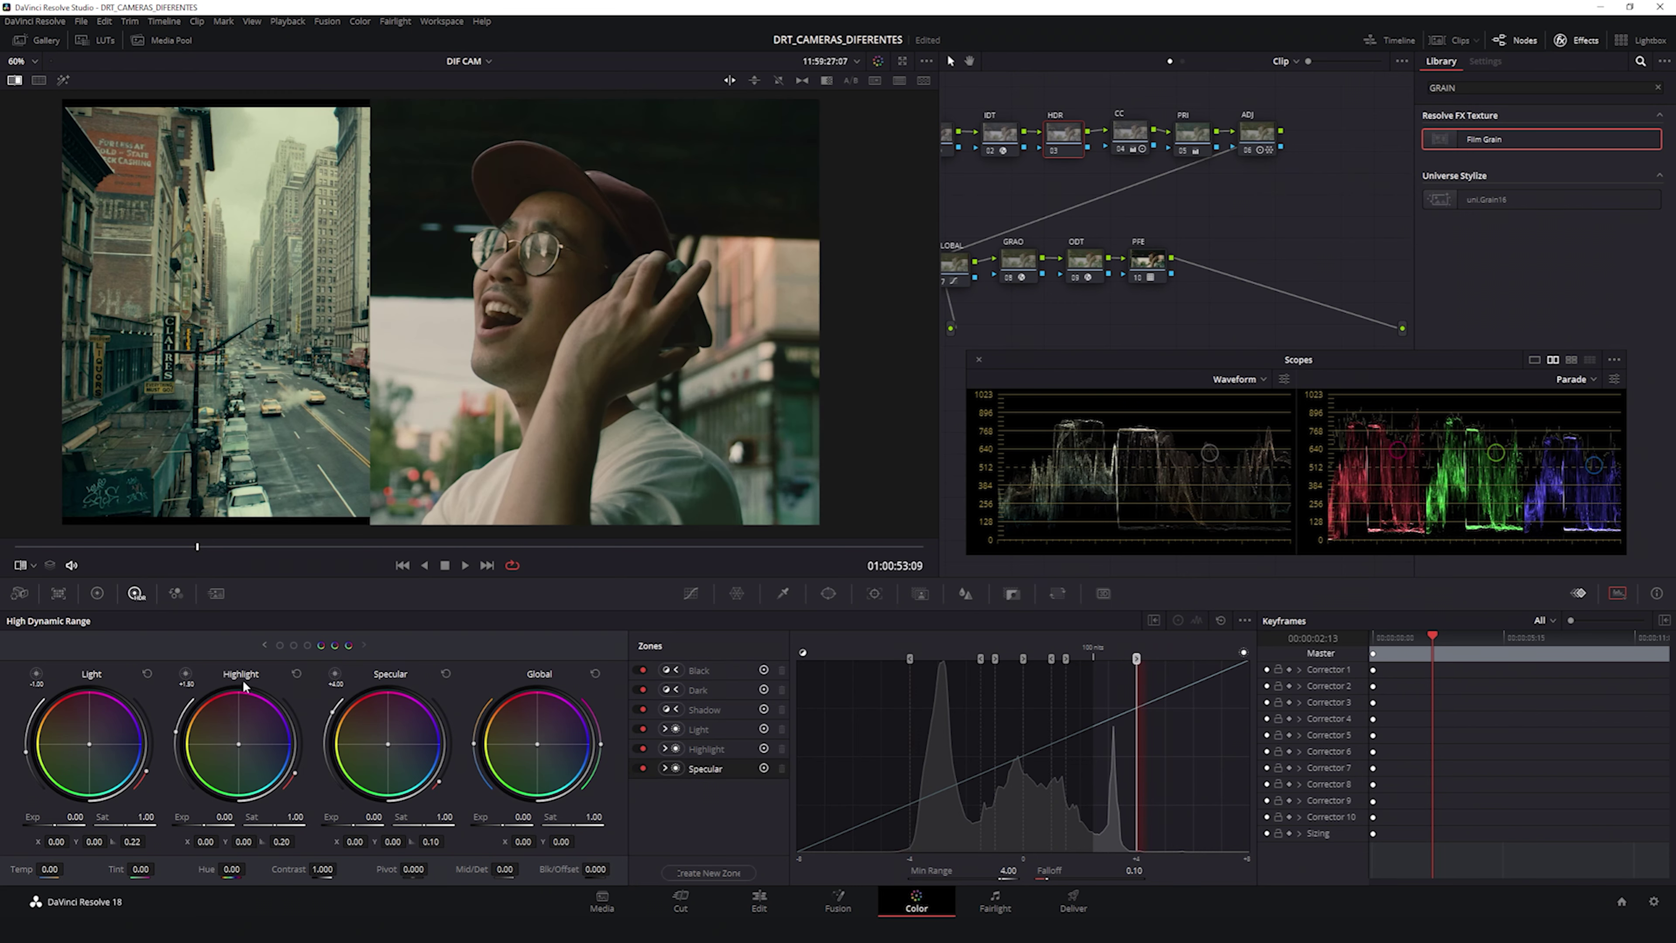
{"action": "left_click", "coordinate": [185, 673]}
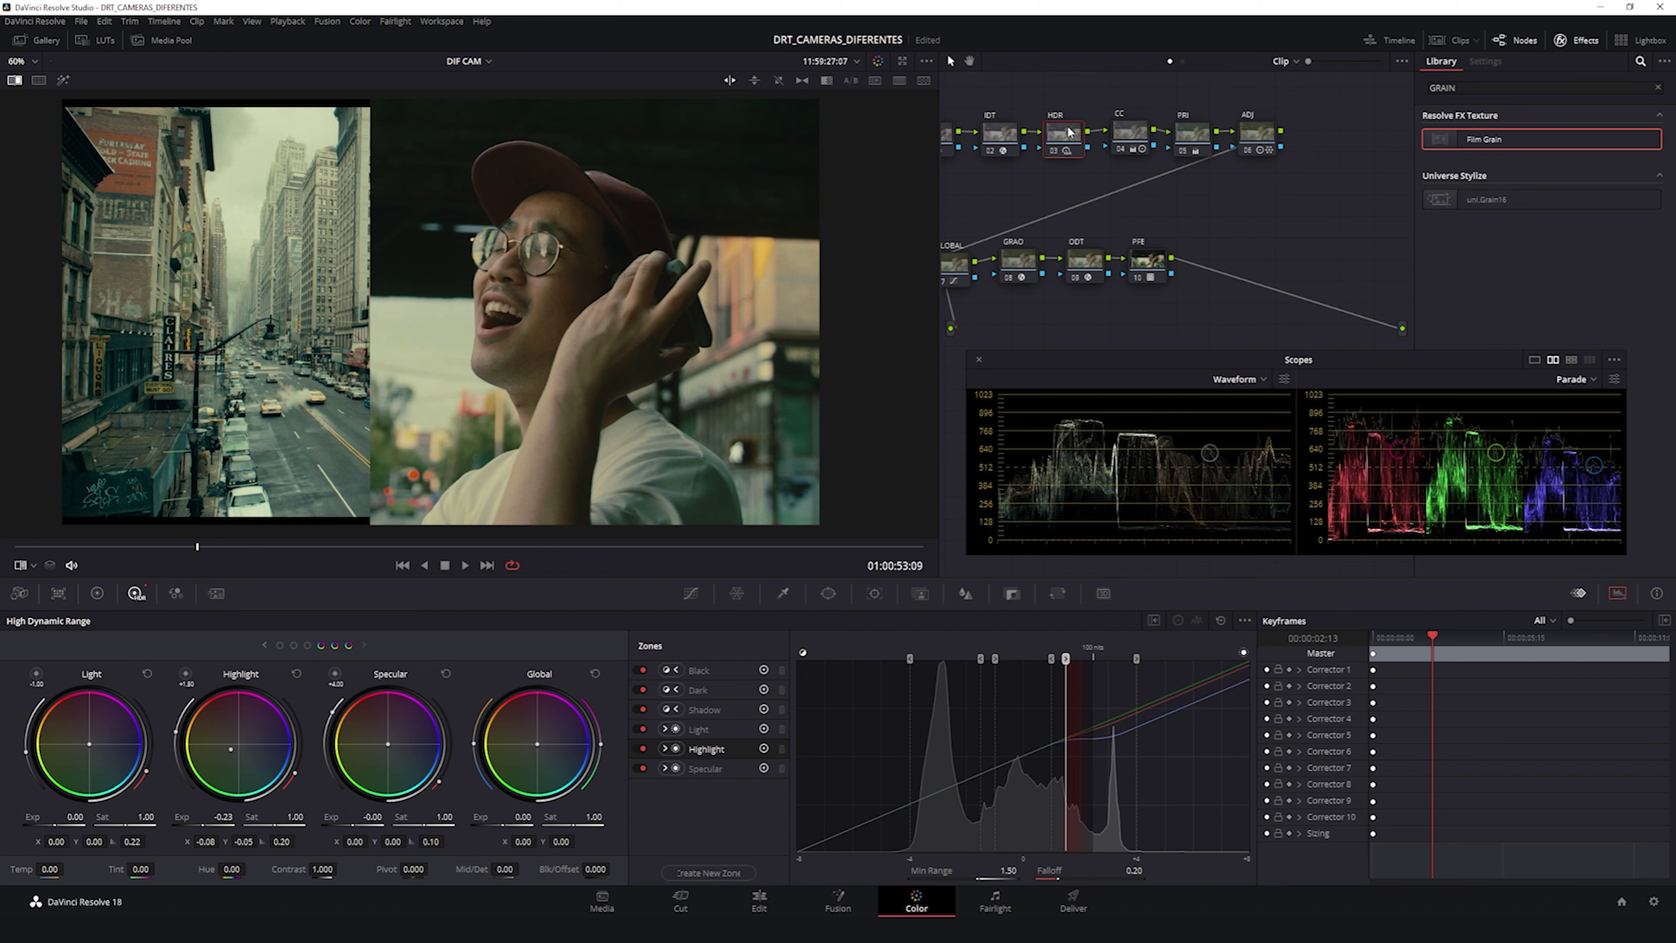
Step: Switch the HDR node off and on repeatedly to judge its highlight change against the reference still, and hide the reference wipe
{"action": "key", "text": "ctrl+d"}
{"action": "key", "text": "ctrl+d"}
{"action": "key", "text": "ctrl+d"}
{"action": "key", "text": "ctrl+d"}
{"action": "key", "text": "ctrl+d"}
{"action": "key", "text": "ctrl+d"}
{"action": "key", "text": "ctrl+d"}
{"action": "key", "text": "ctrl+d"}
{"action": "key", "text": "ctrl+d"}
{"action": "key", "text": "ctrl+d"}
{"action": "key", "text": "ctrl+d"}
{"action": "key", "text": "ctrl+d"}
{"action": "key", "text": "ctrl+w"}
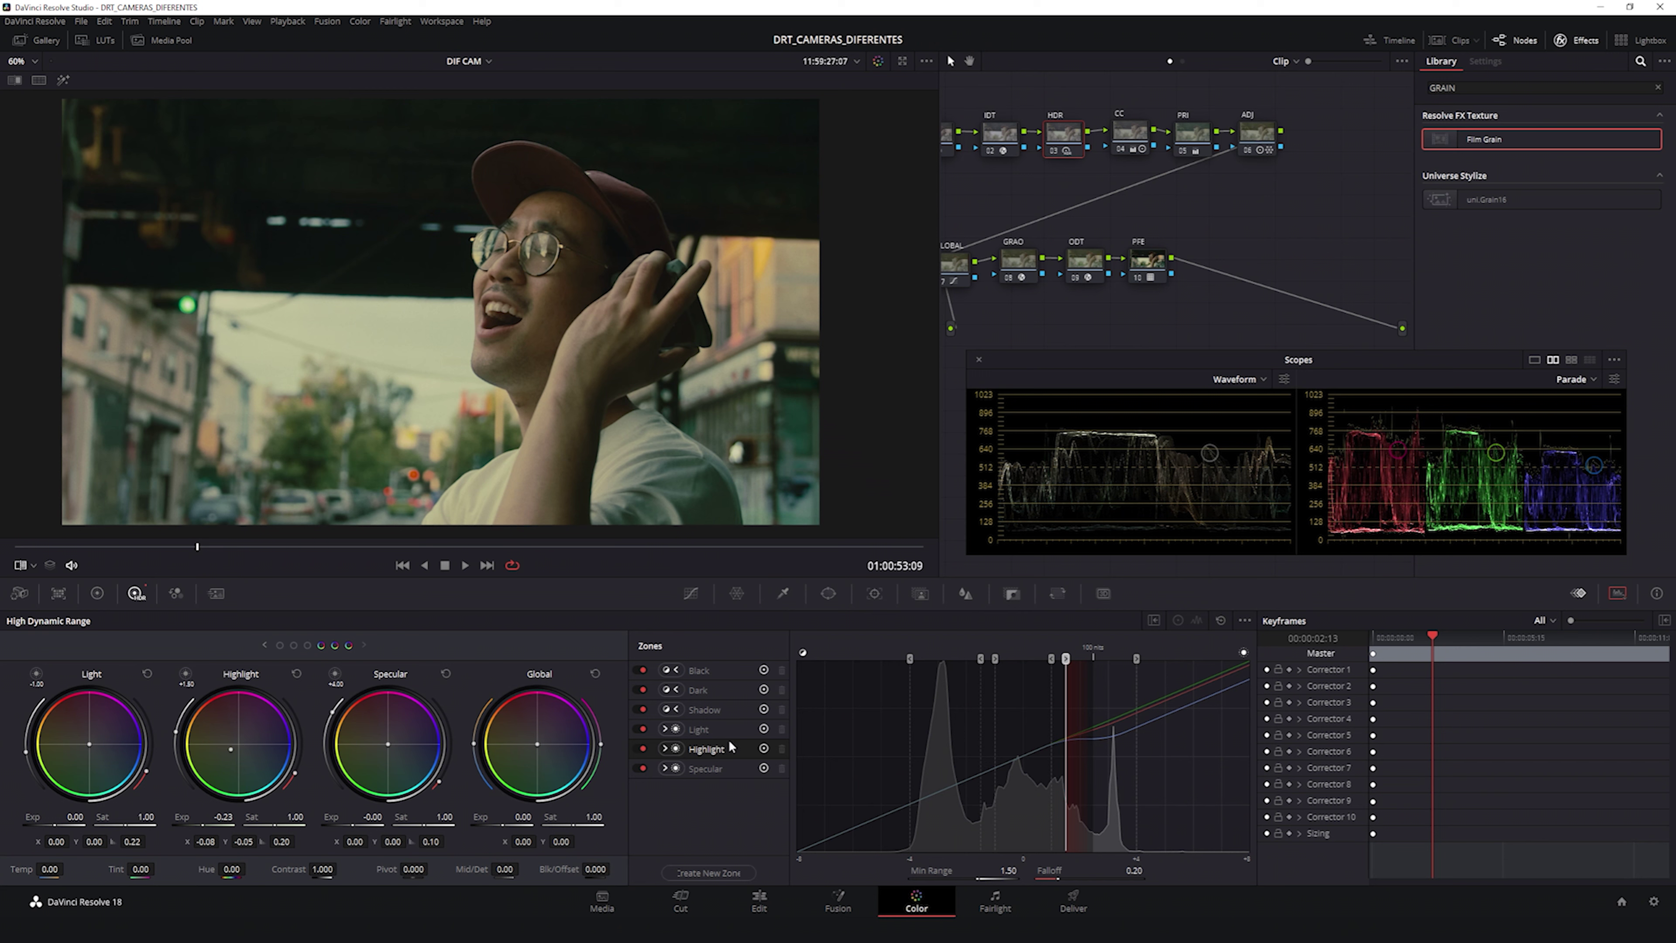
Step: Compare the full frame with and without the HDR node, leaving the node enabled
{"action": "key", "text": "ctrl+d"}
{"action": "key", "text": "ctrl+d"}
{"action": "key", "text": "ctrl+d"}
{"action": "key", "text": "ctrl+d"}
{"action": "key", "text": "ctrl+d"}
{"action": "key", "text": "ctrl+d"}
{"action": "key", "text": "ctrl+d"}
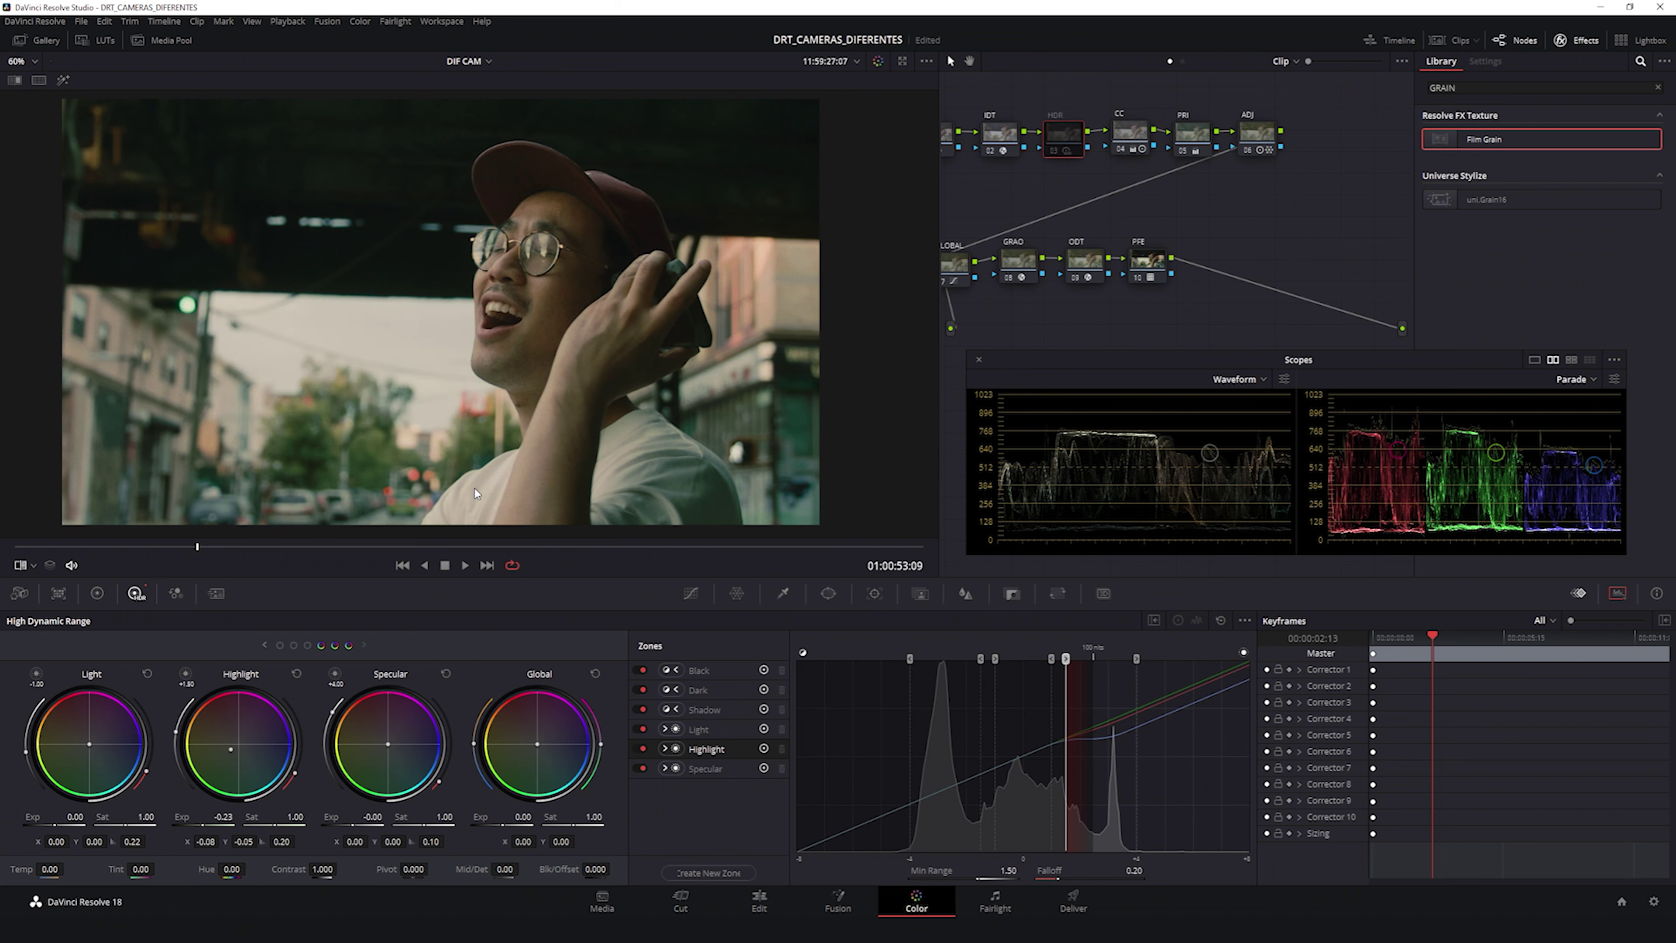
{"action": "key", "text": "ctrl+d"}
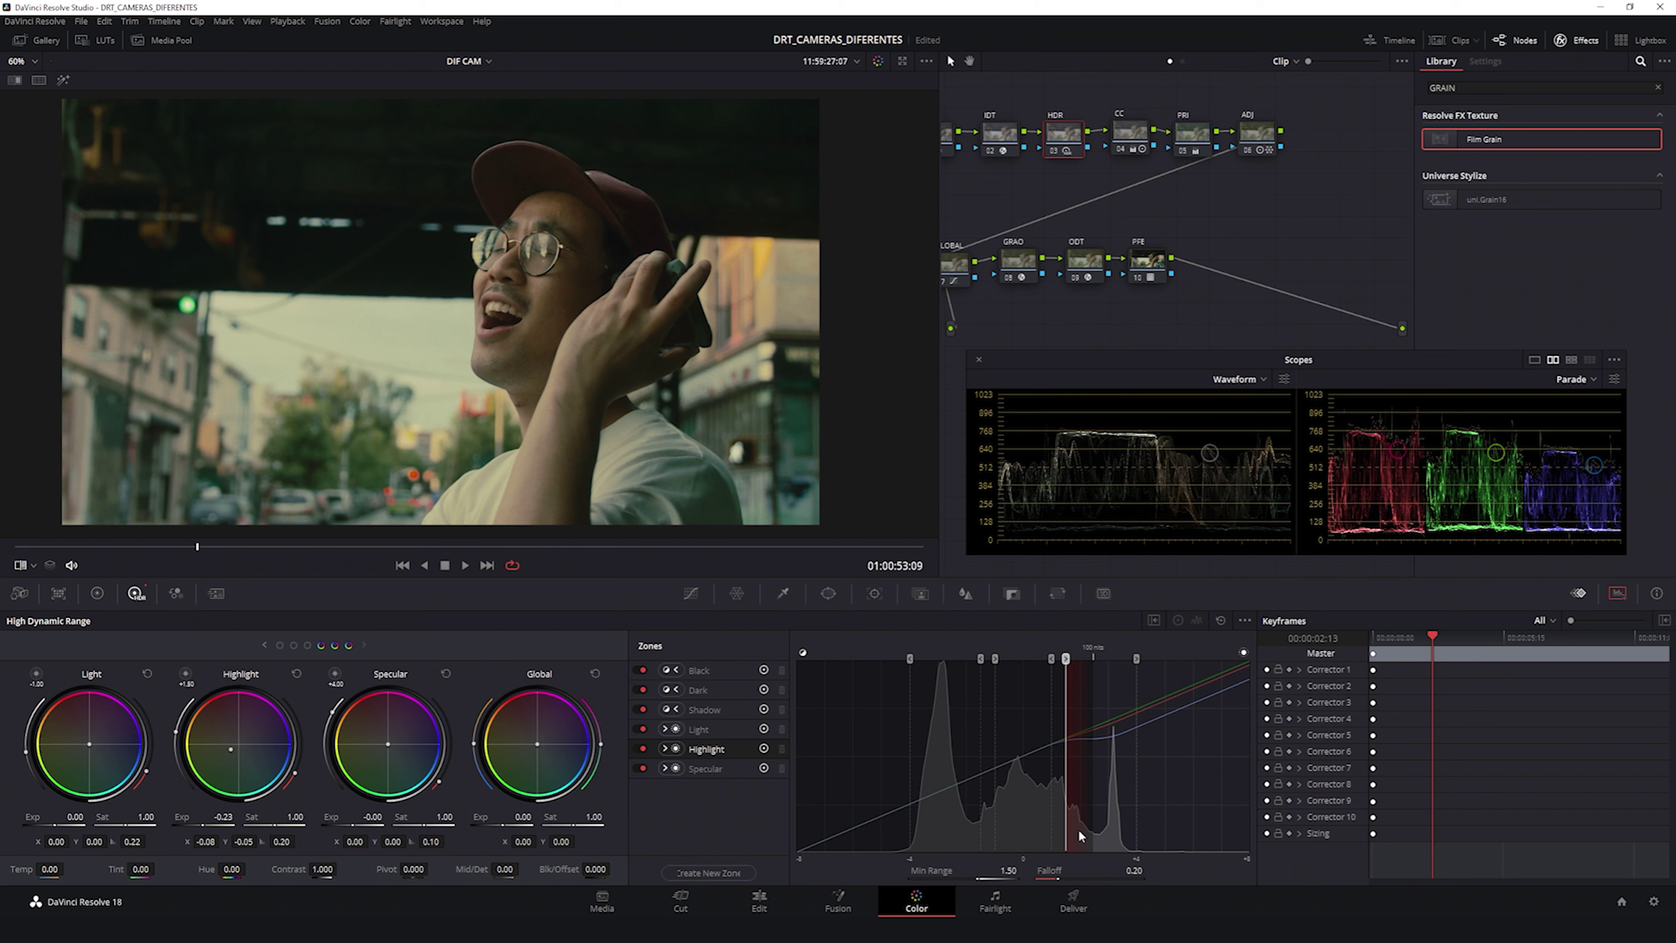
Step: Set the Highlight zone's falloff to 0.45 and color balance to X -0.13, Y -0.08, checking it against the reference wipe
{"action": "left_click_drag", "start_coordinate": [1059, 880], "coordinate": [1084, 879]}
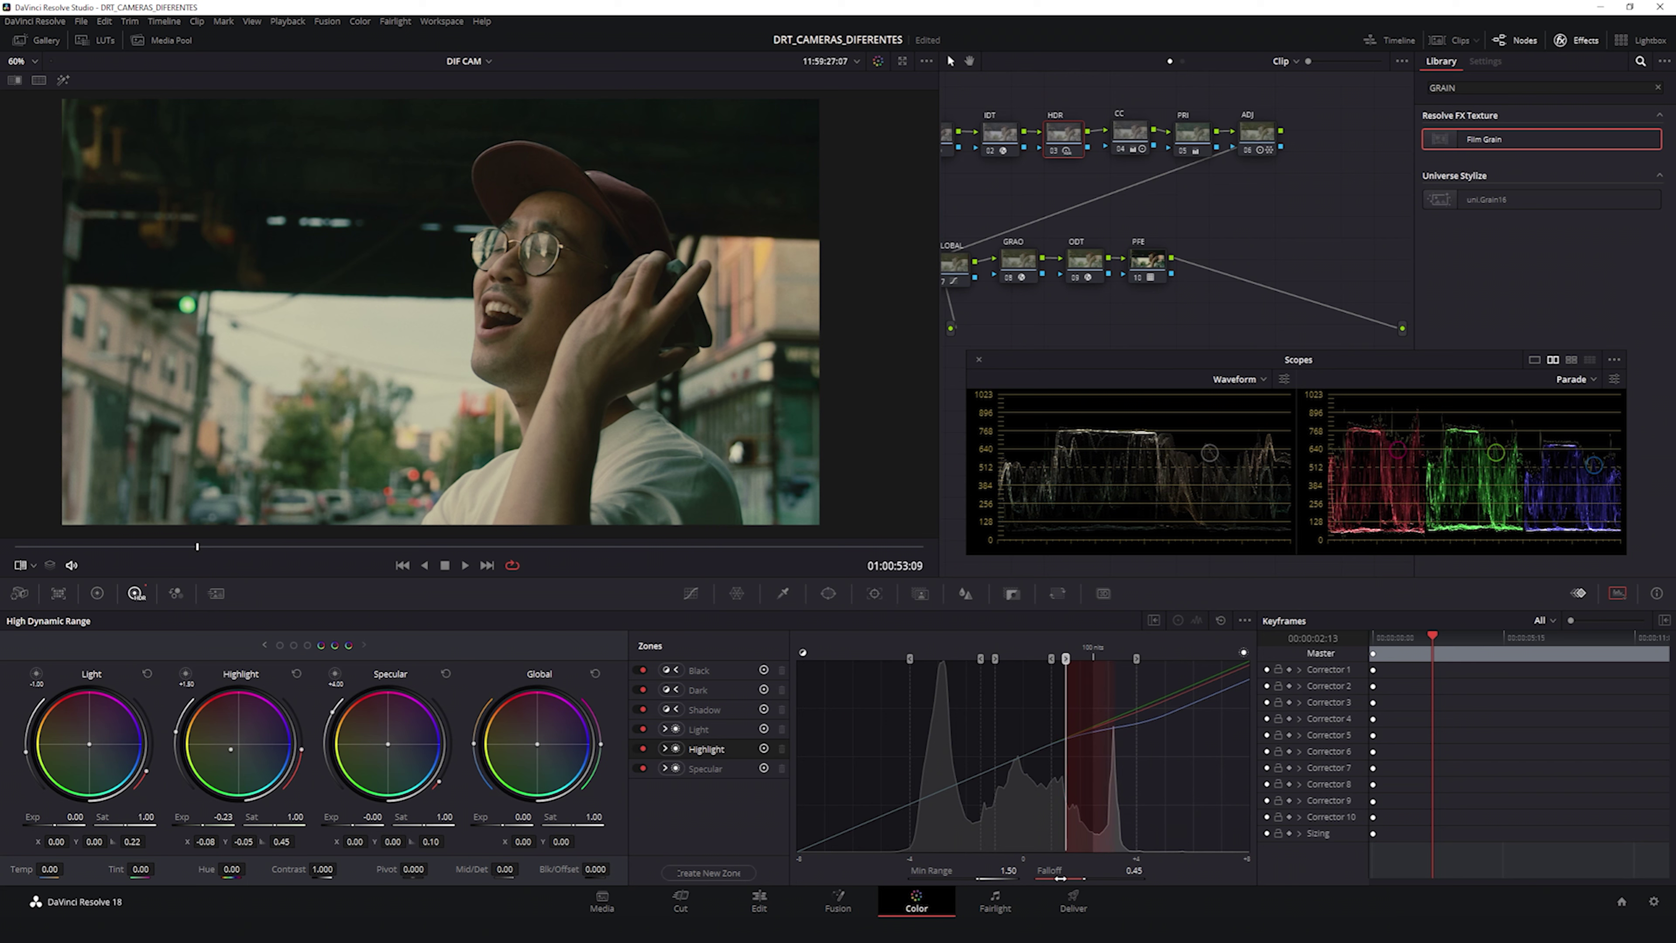
{"action": "key", "text": "ctrl+w"}
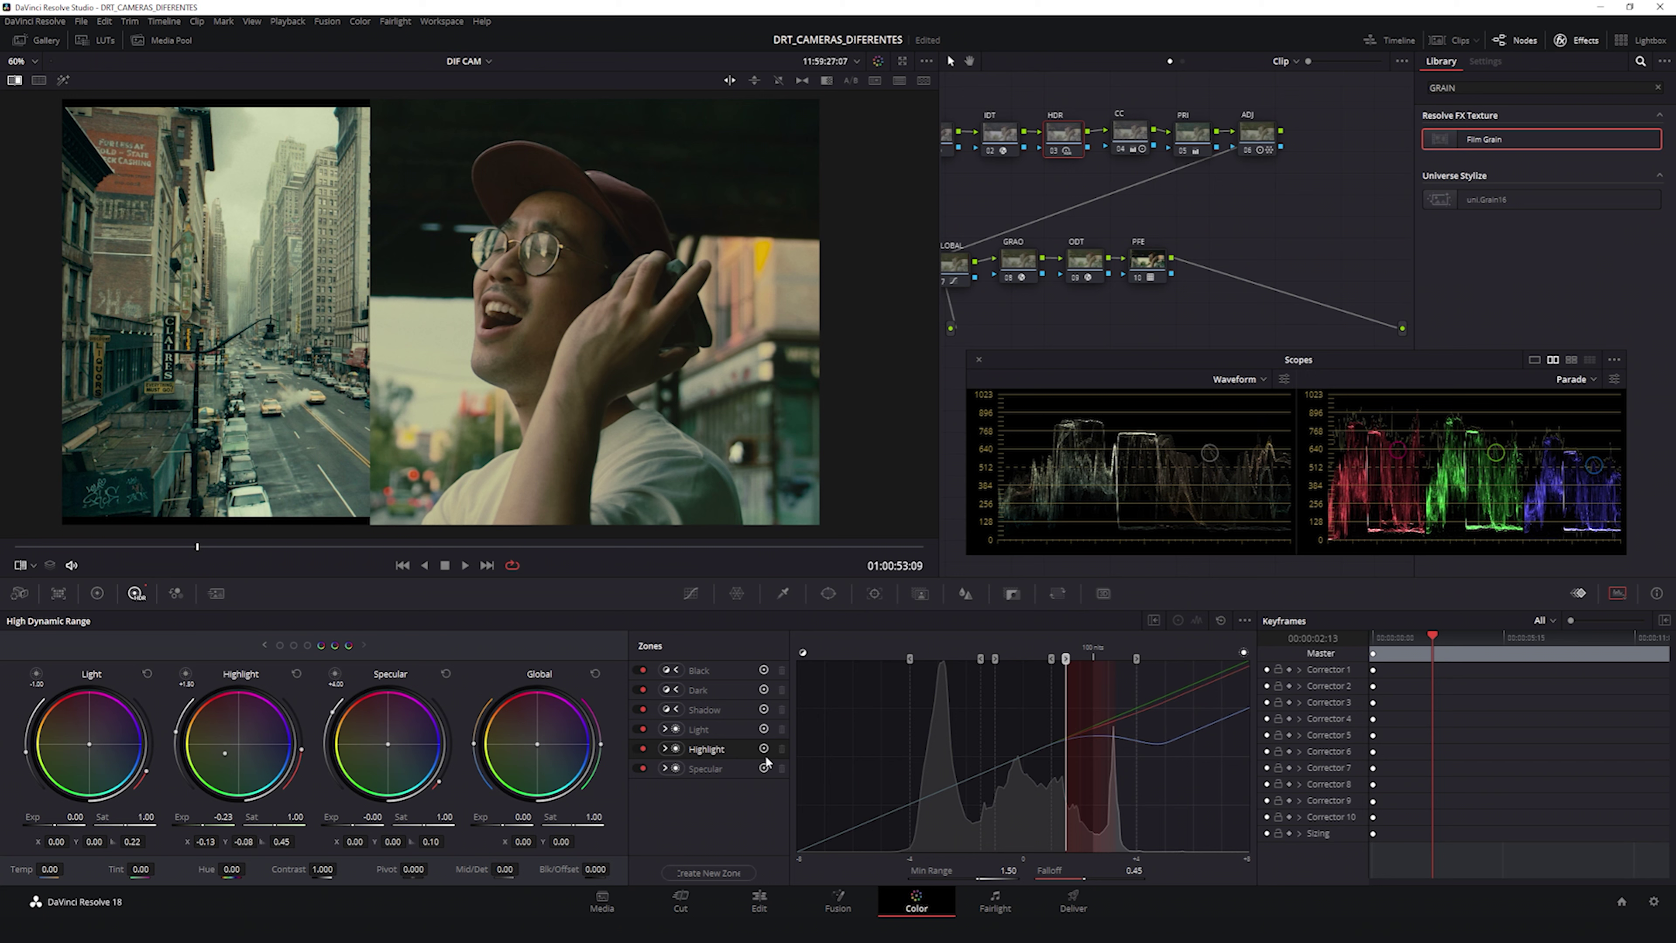
{"action": "key", "text": "ctrl+w"}
Step: Check the revised highlights with the HDR node off and on, and move the playhead slightly back to 01:00:53:05
{"action": "key", "text": "ctrl+d"}
{"action": "key", "text": "ctrl+d"}
{"action": "key", "text": "ctrl+d"}
{"action": "key", "text": "ctrl+d"}
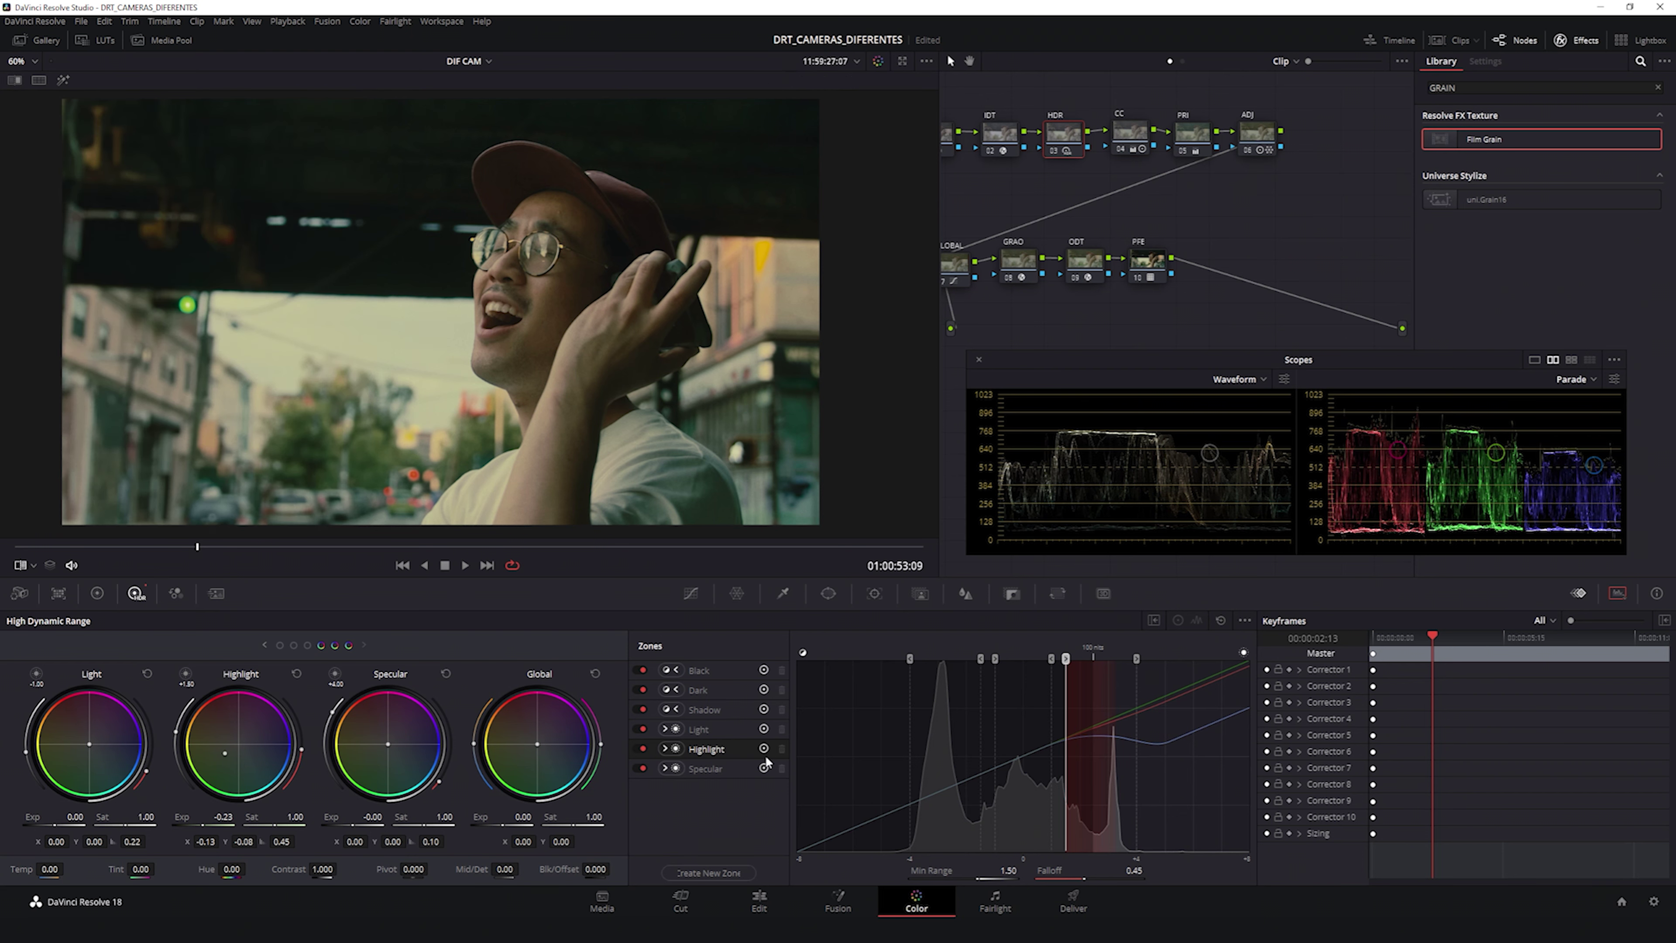
{"action": "scroll", "coordinate": [636, 354], "scroll_direction": "down", "scroll_amount": 1}
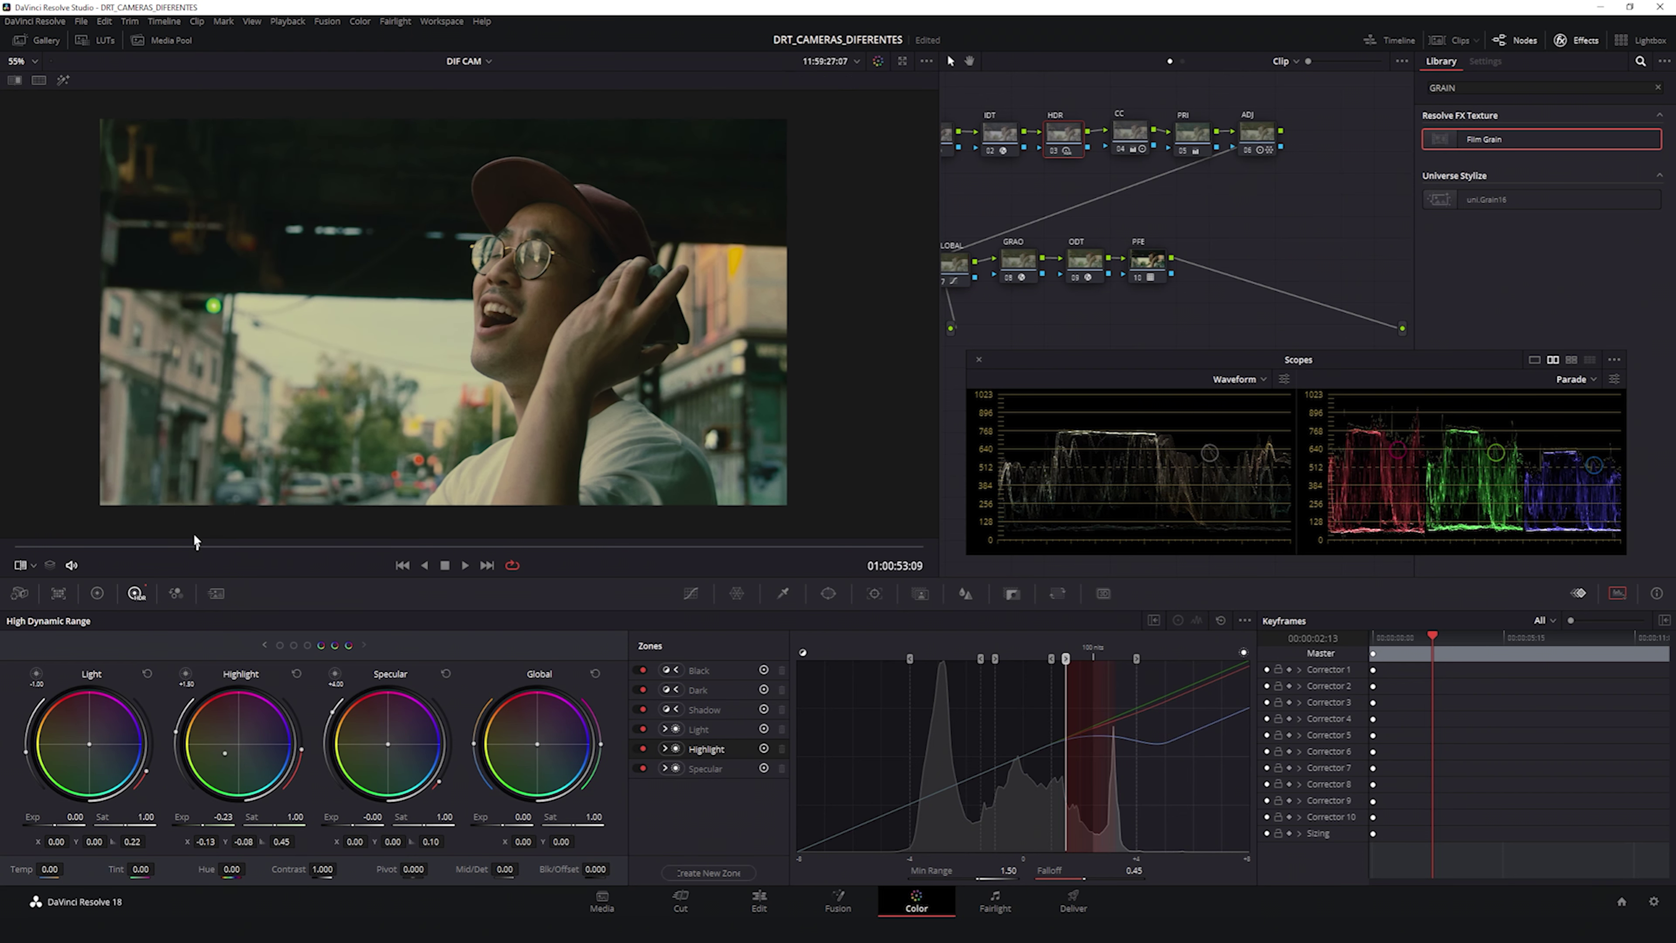
{"action": "left_click_drag", "start_coordinate": [210, 545], "coordinate": [184, 493]}
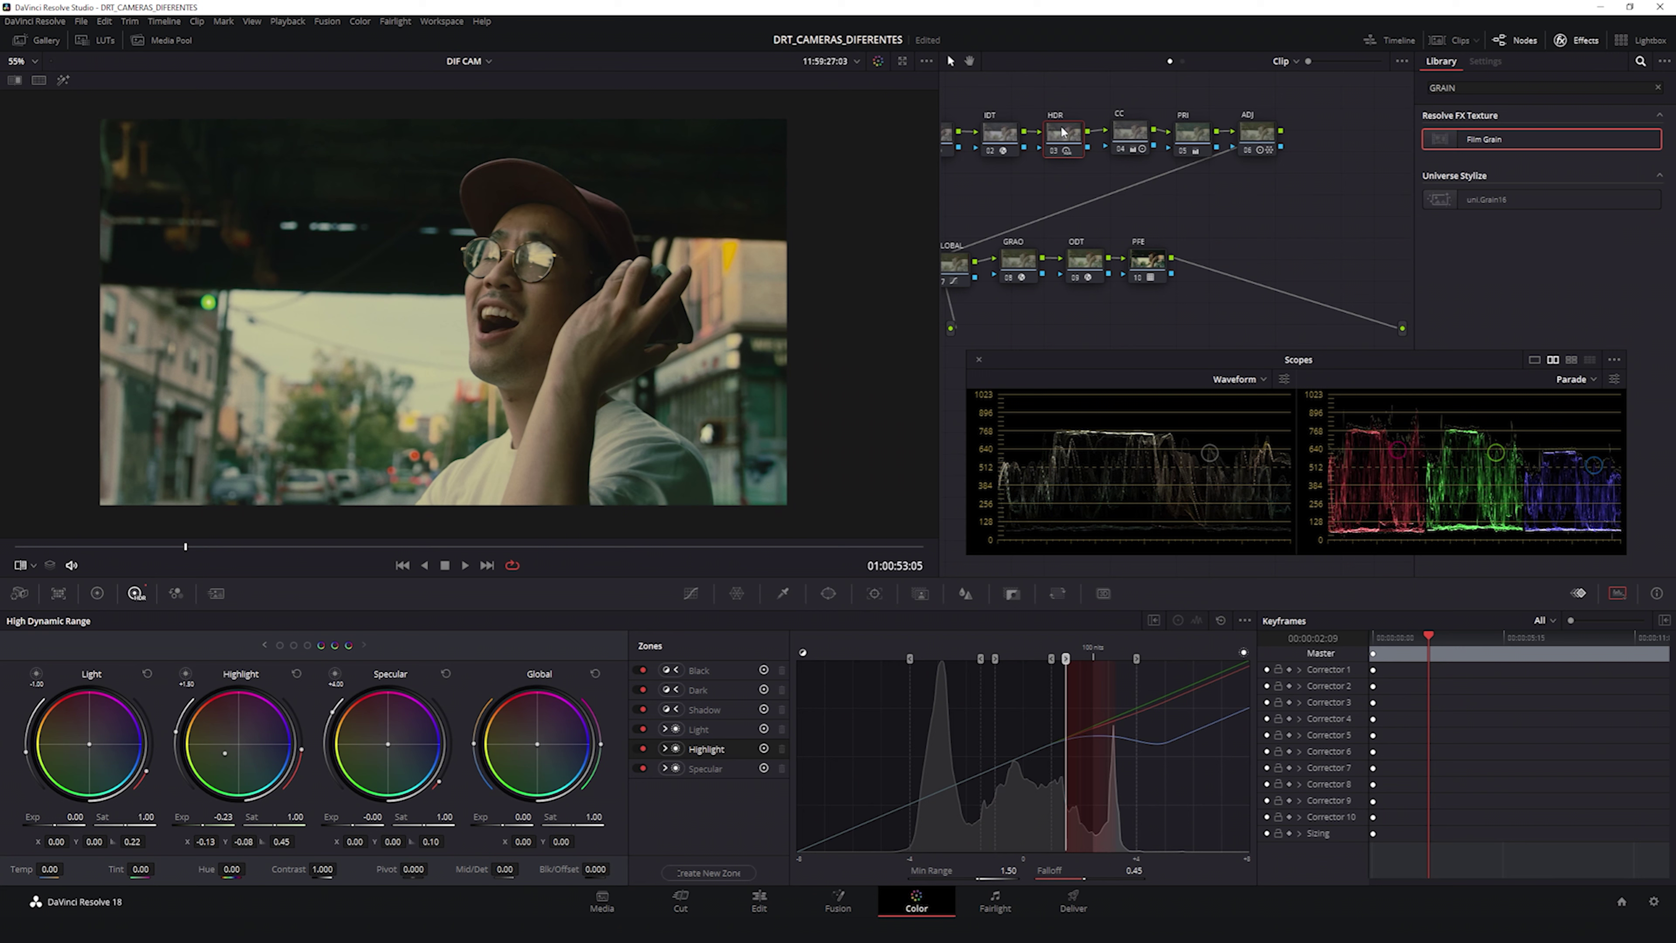
Step: Examine the CC node's contribution by switching it off and on, and briefly compare the shot with the reference wipe
{"action": "left_click", "coordinate": [1133, 131]}
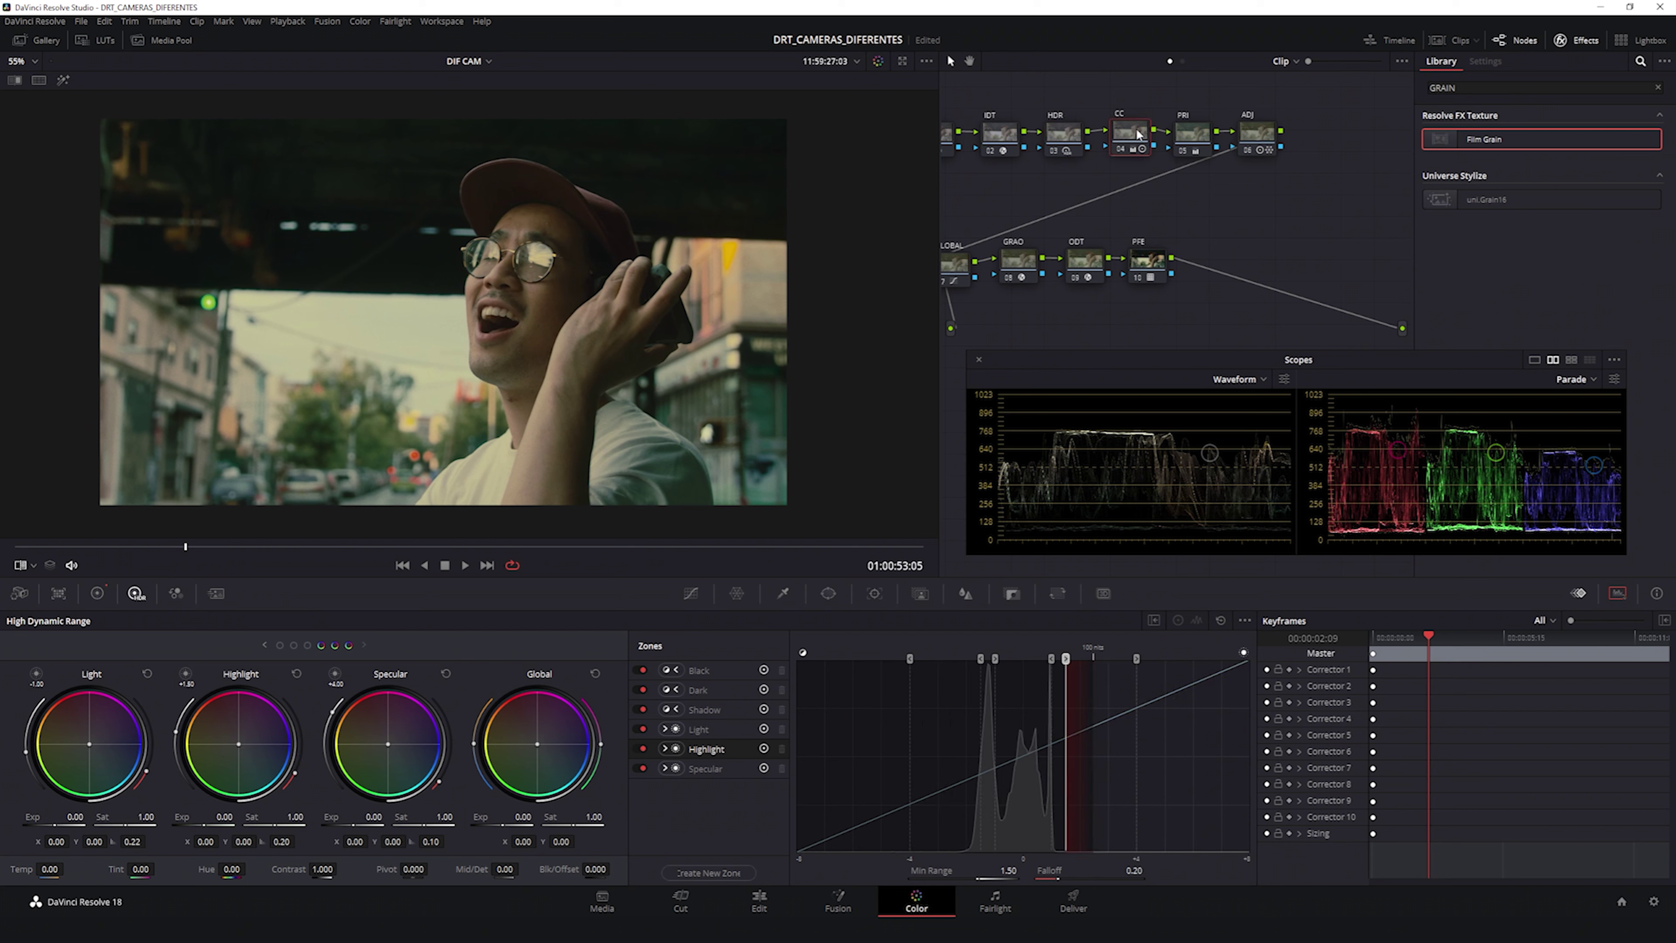
{"action": "key", "text": "ctrl+d"}
{"action": "key", "text": "ctrl+d"}
{"action": "key", "text": "ctrl+d"}
{"action": "key", "text": "ctrl+d"}
{"action": "key", "text": "ctrl+d"}
{"action": "key", "text": "ctrl+d"}
{"action": "key", "text": "ctrl+w"}
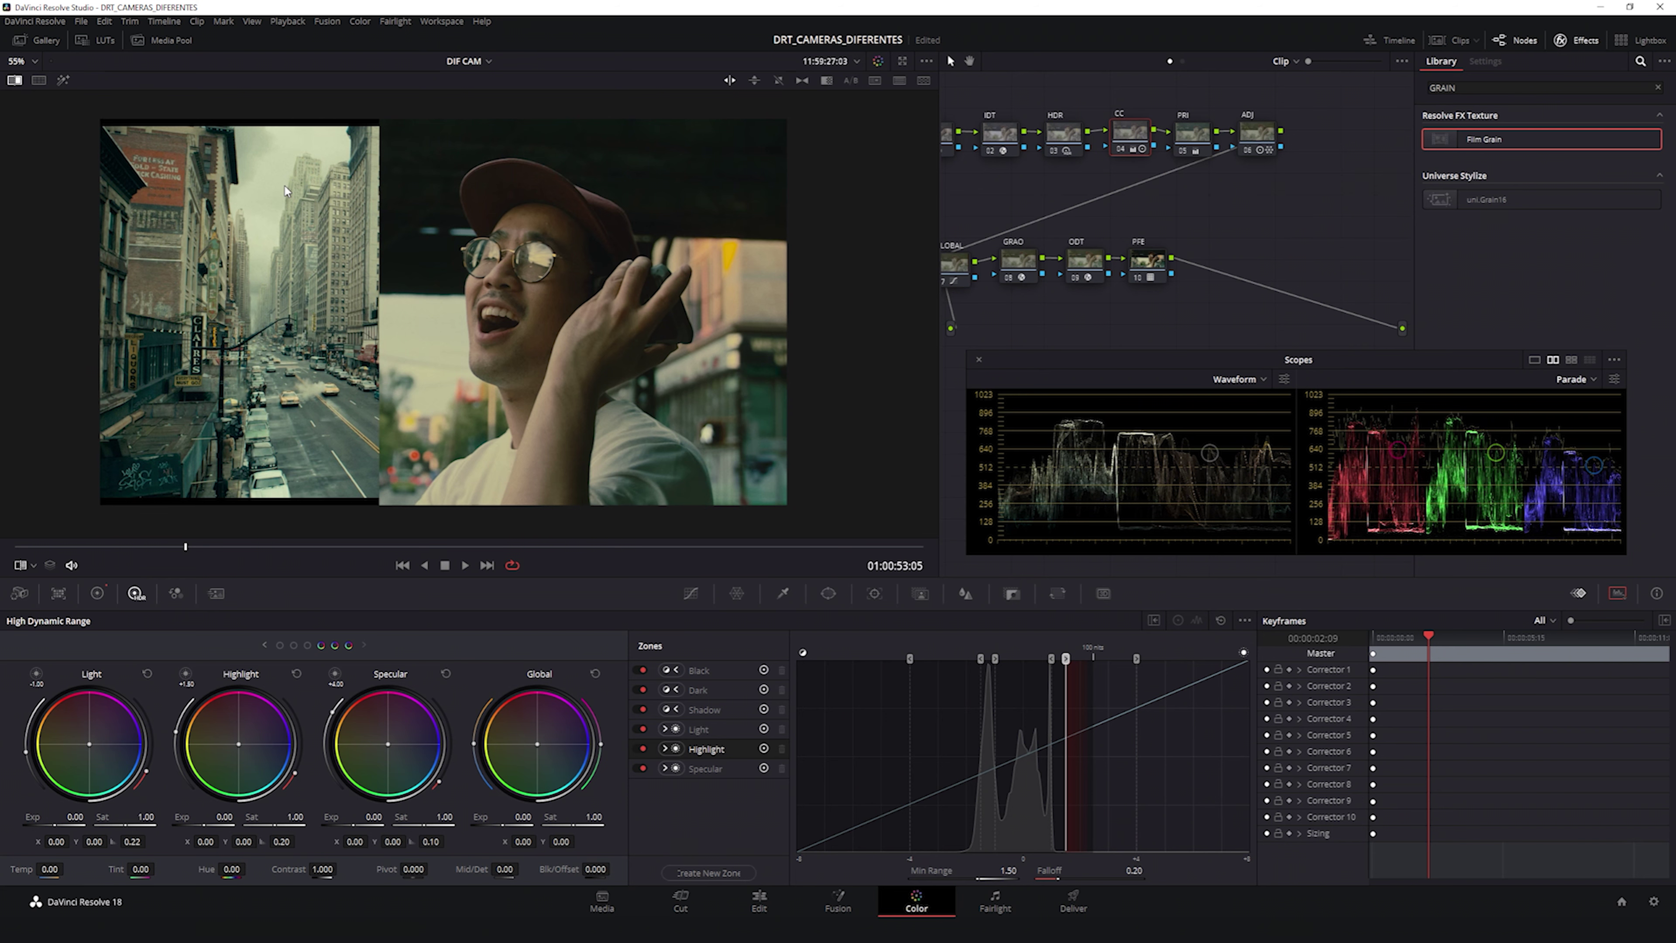
{"action": "key", "text": "ctrl+w"}
Step: Show the man's clip in split screen beside the REFS gallery still of the woman in the teal dress
{"action": "left_click", "coordinate": [39, 81]}
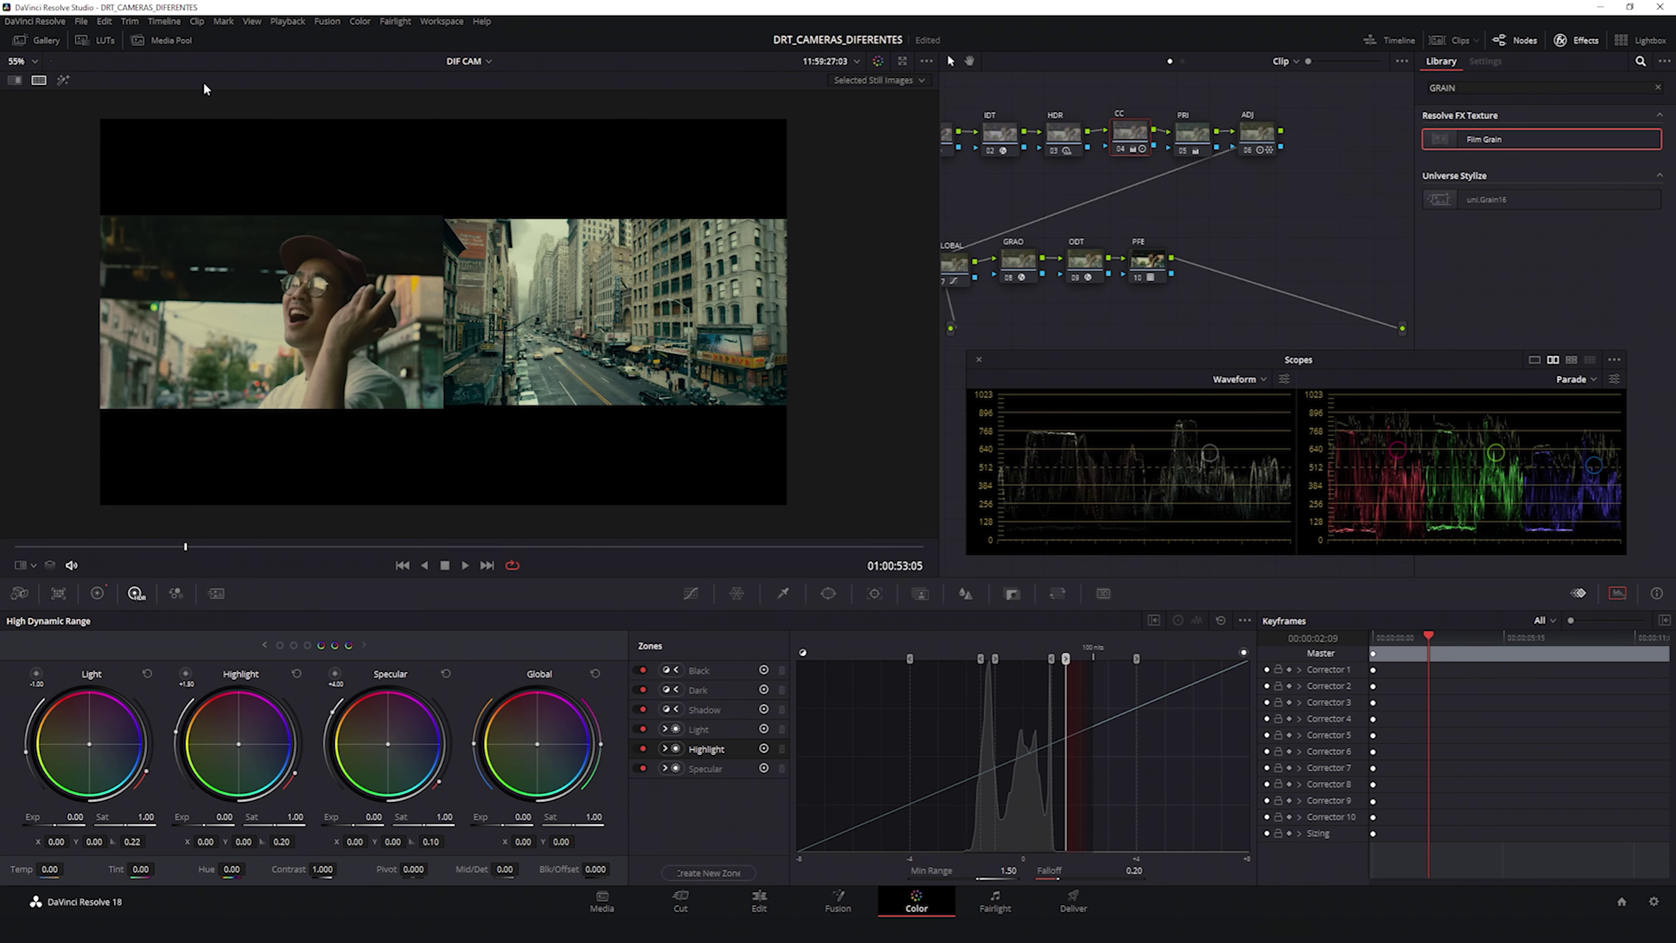
{"action": "left_click", "coordinate": [21, 40]}
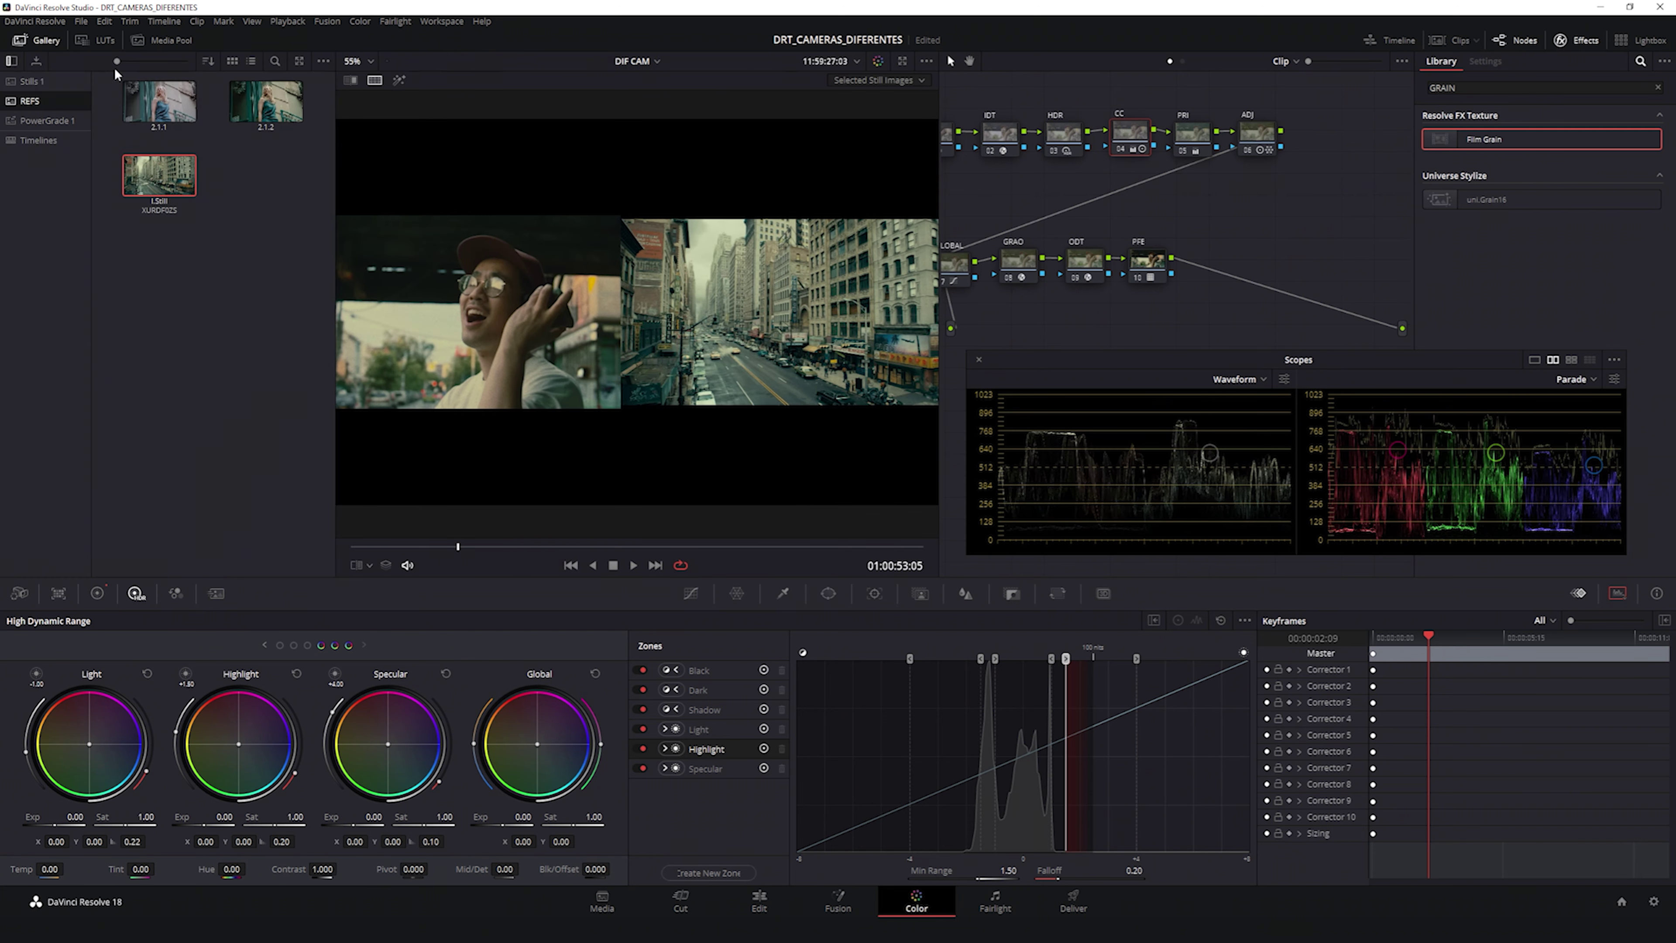
{"action": "left_click", "coordinate": [254, 112]}
{"action": "left_click", "coordinate": [55, 43]}
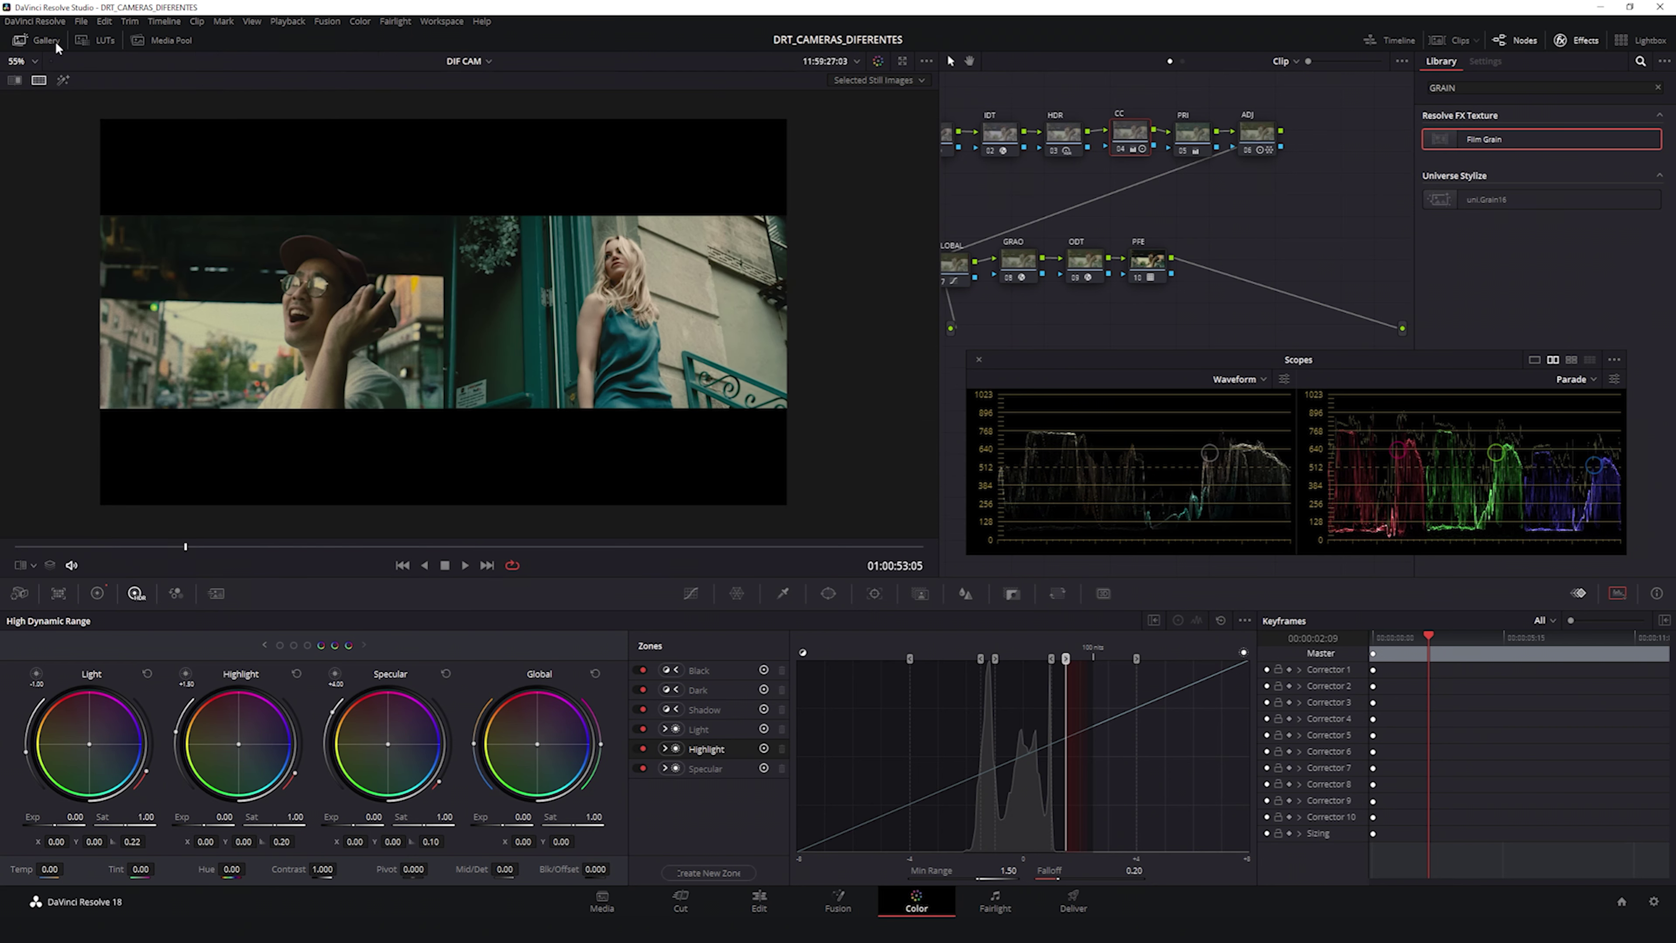
Step: Bypass and restore all grades twice to compare the clip with the woman's still, and leave the split screen
{"action": "key", "text": "shift+d"}
{"action": "key", "text": "shift+d"}
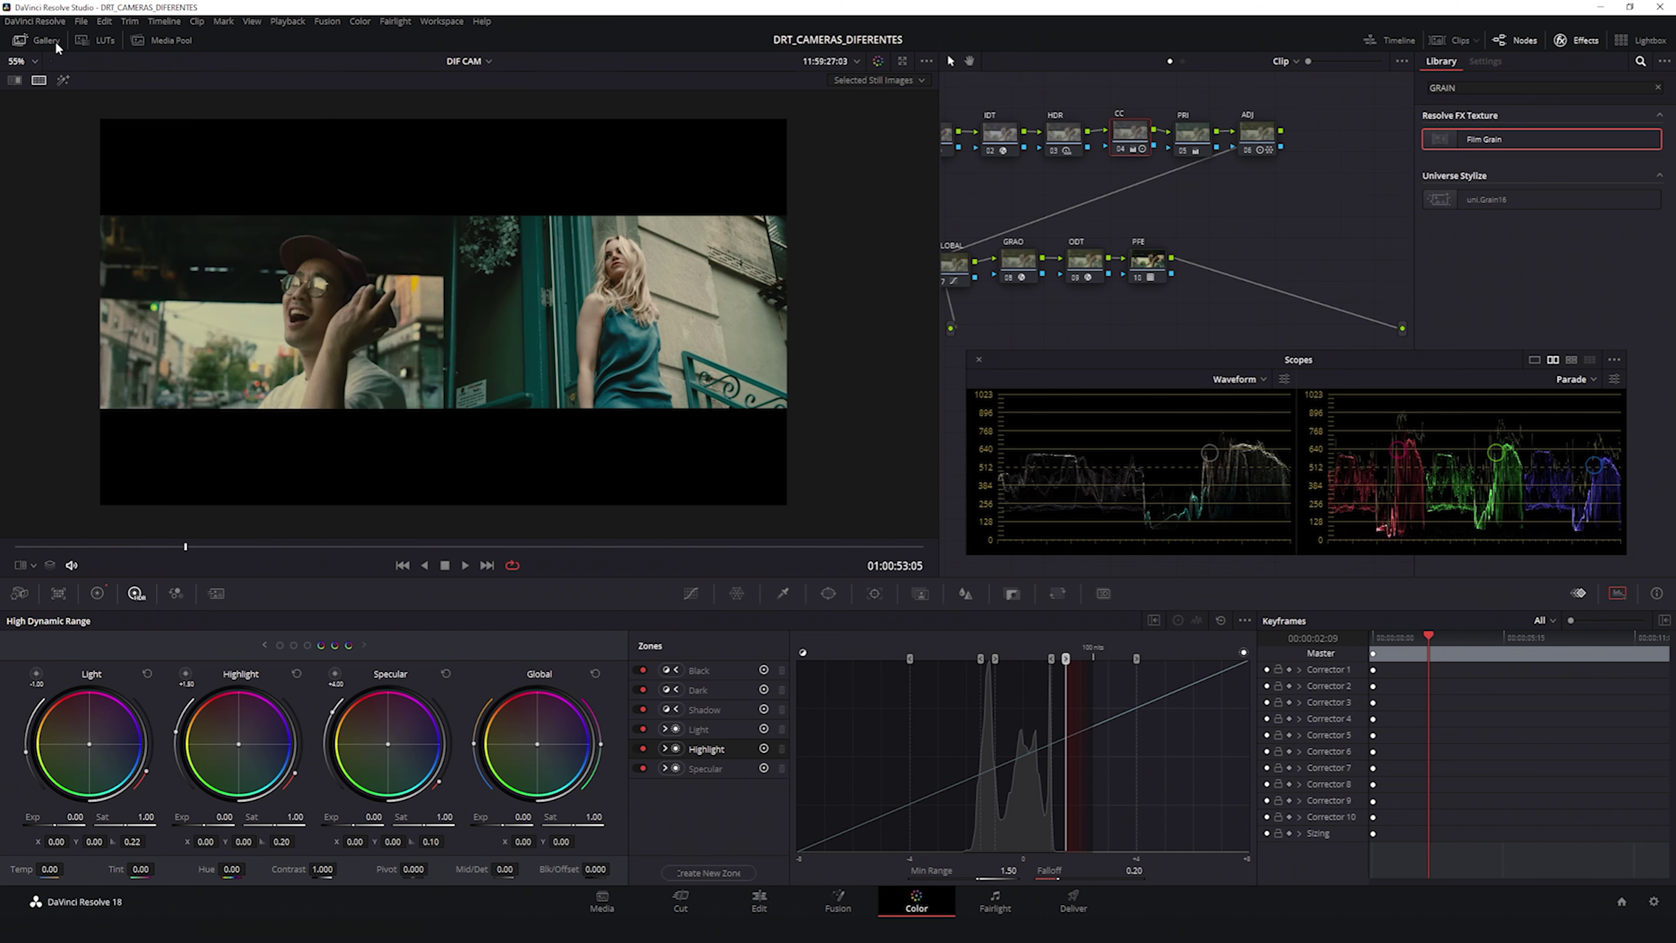
{"action": "key", "text": "shift+d"}
{"action": "key", "text": "shift+d"}
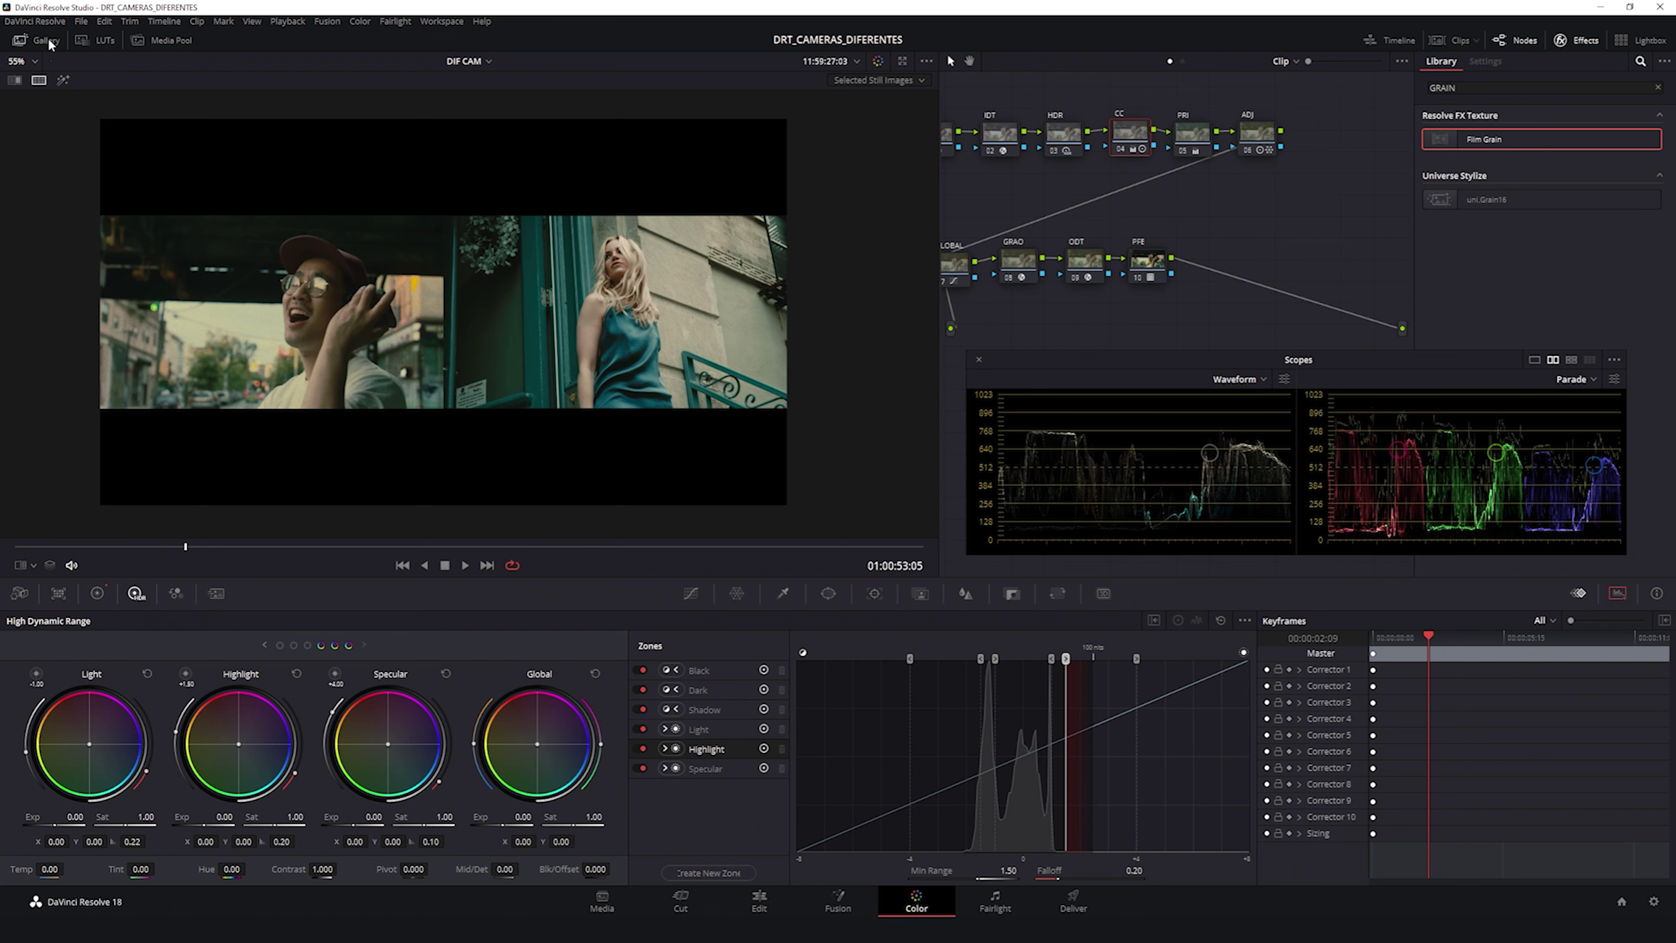
{"action": "left_click", "coordinate": [38, 80]}
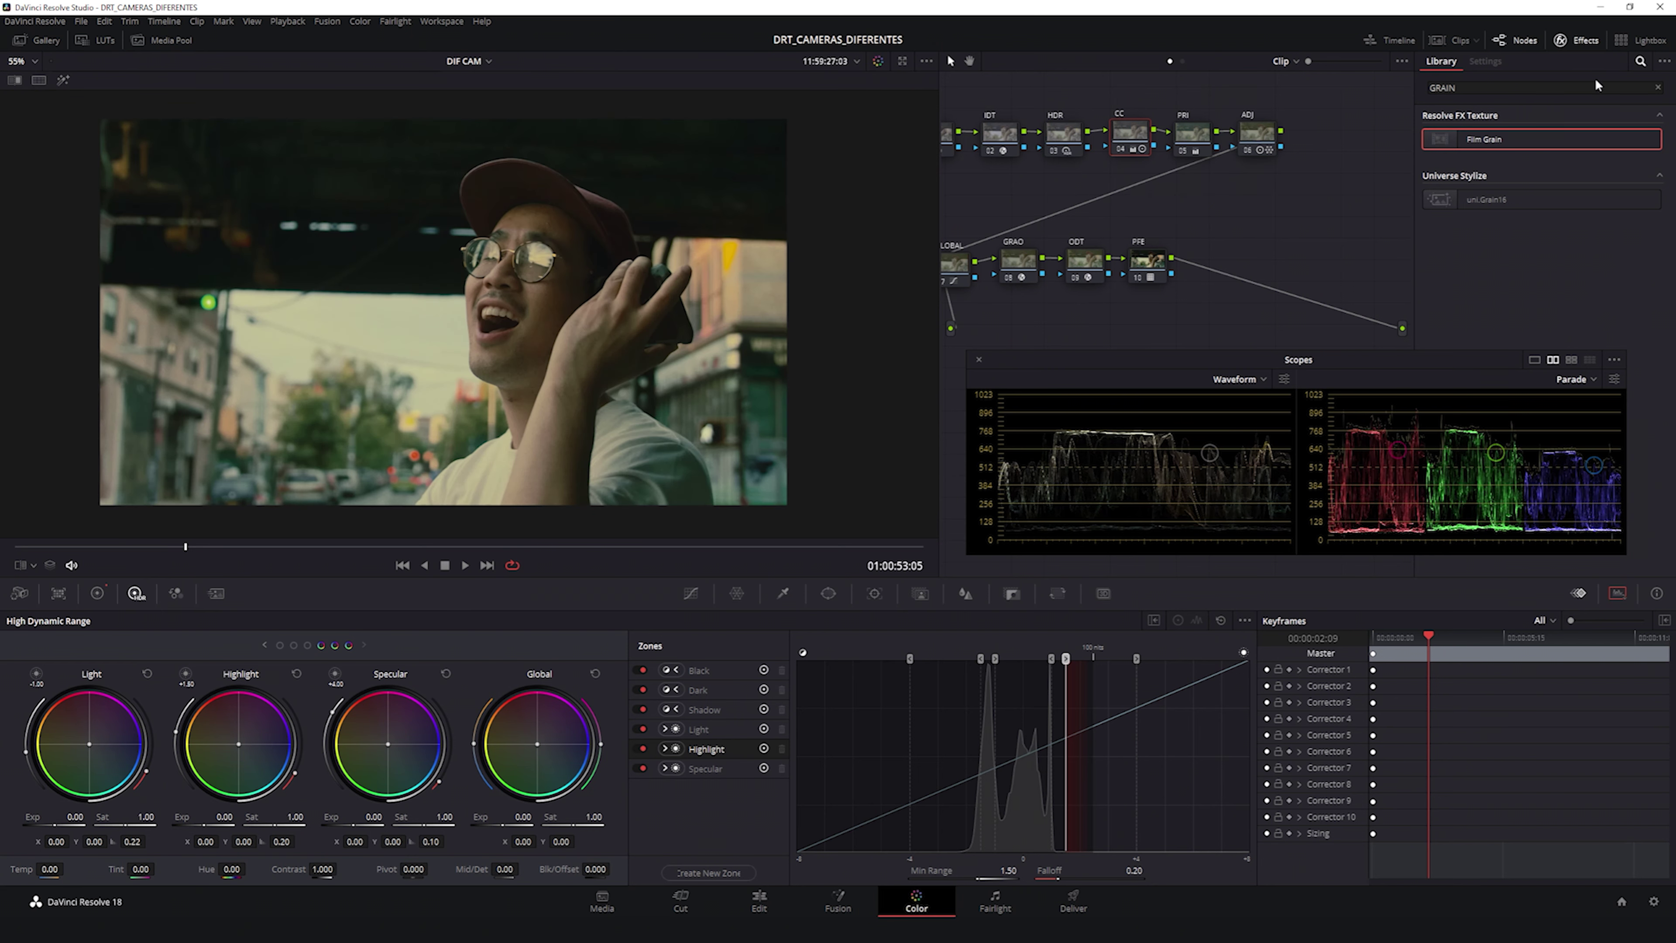
Step: Copy the full grade from clip 01 to clip 03, the aerial city shot
{"action": "left_click", "coordinate": [1453, 41]}
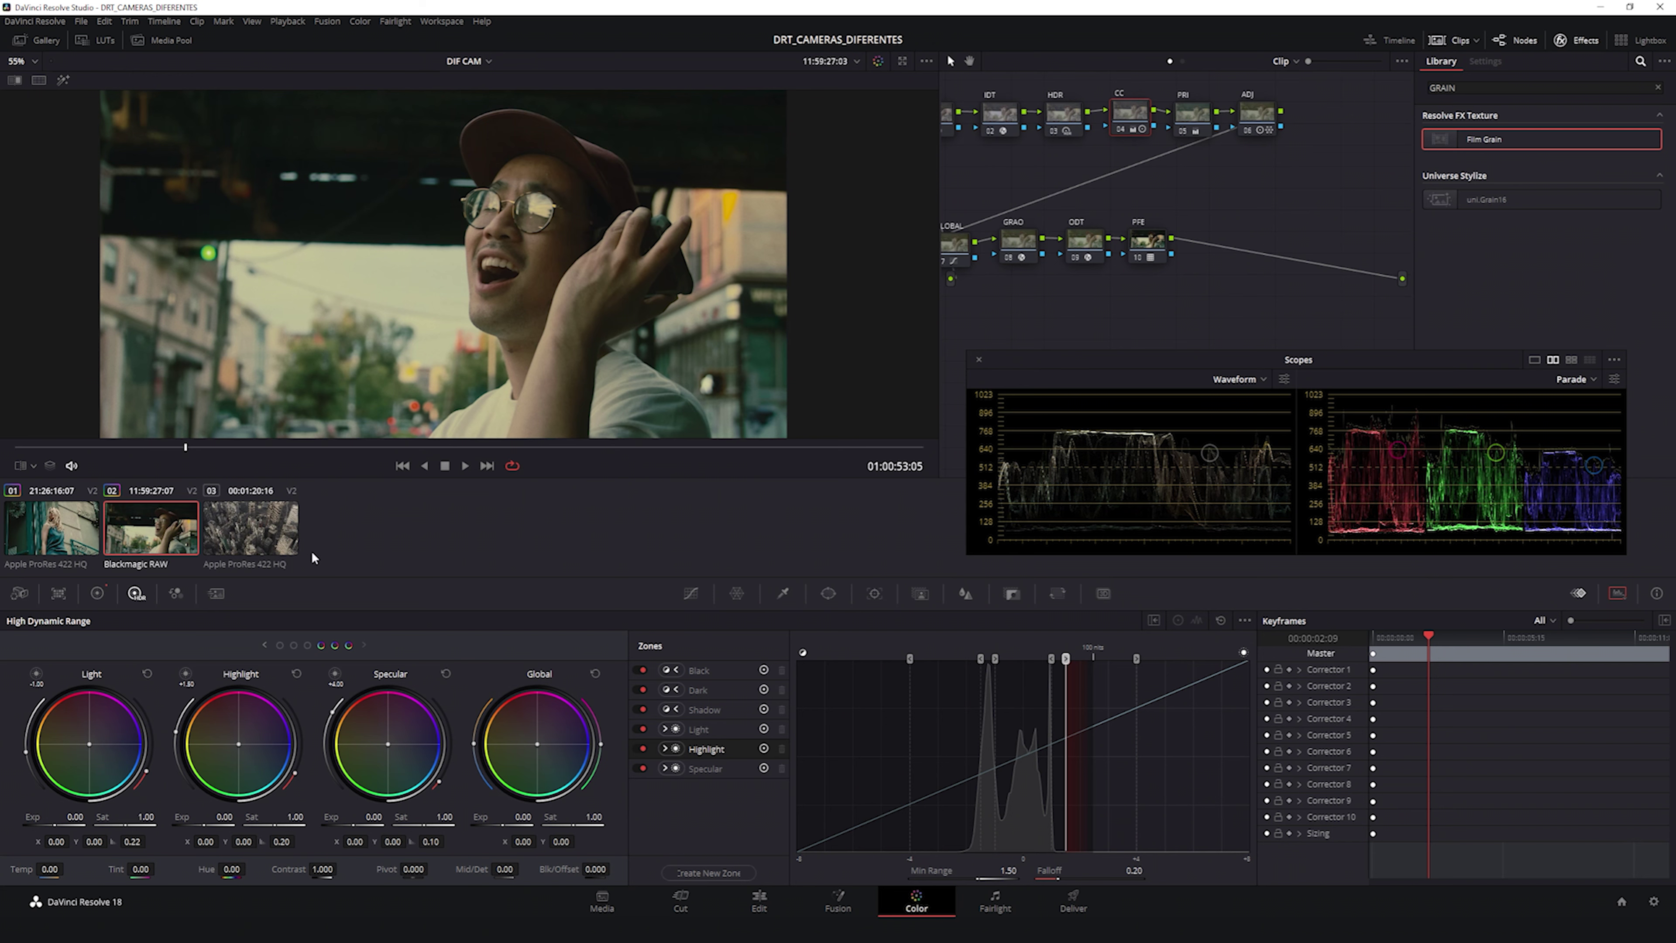
{"action": "left_click", "coordinate": [279, 538]}
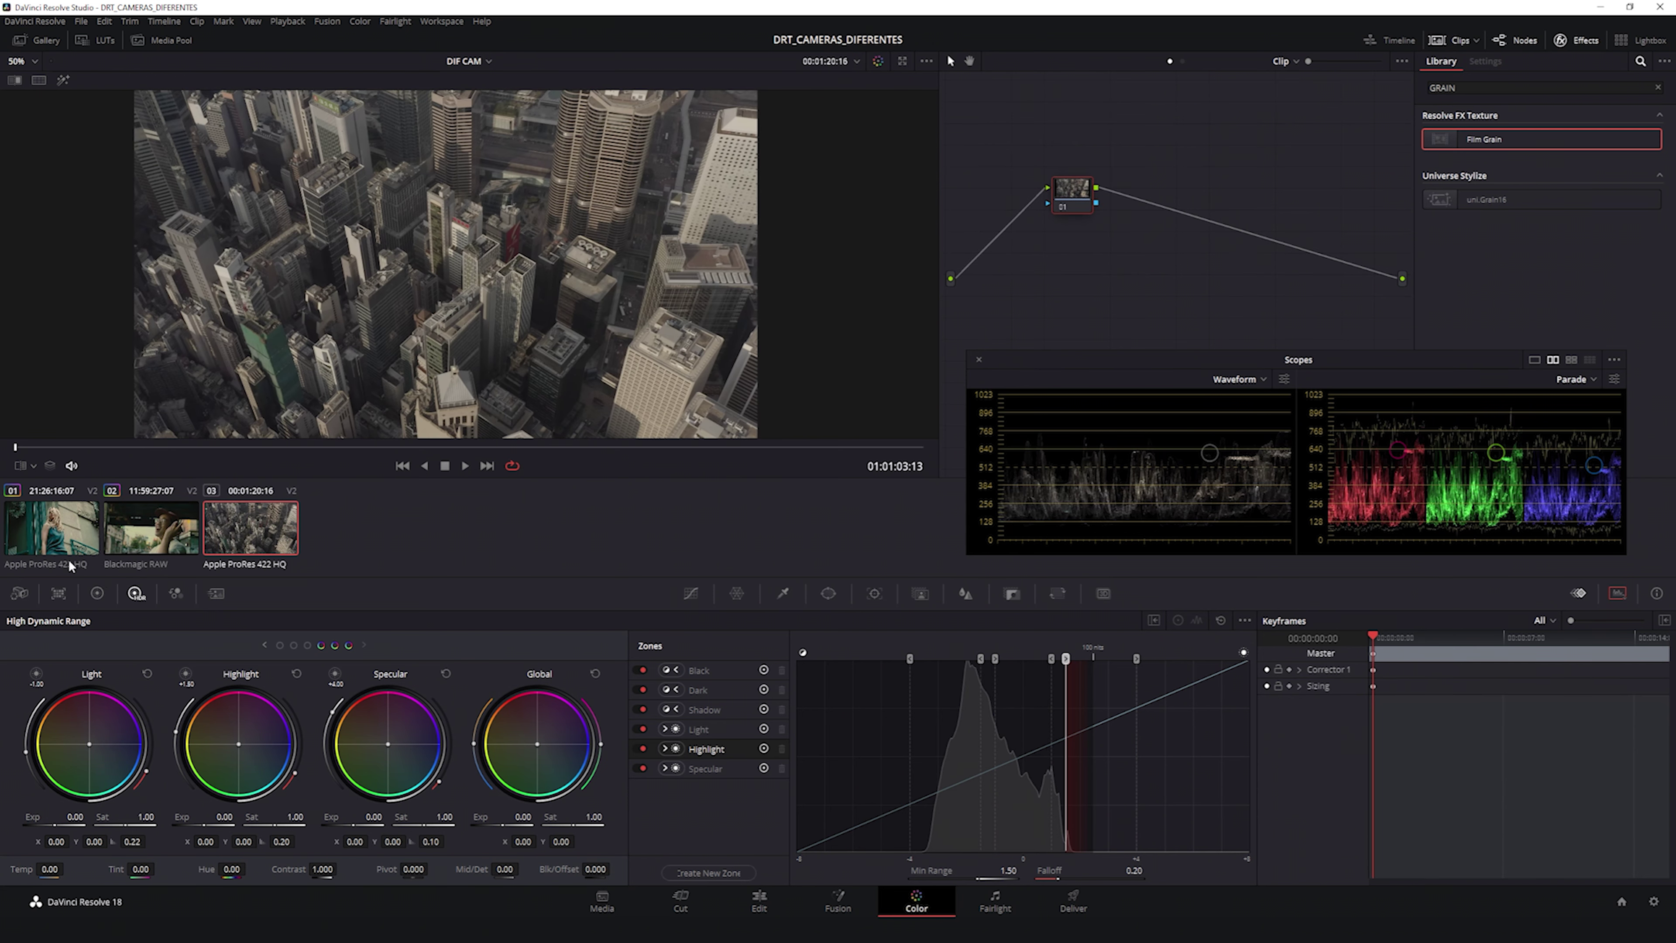
{"action": "middle_click", "coordinate": [54, 537]}
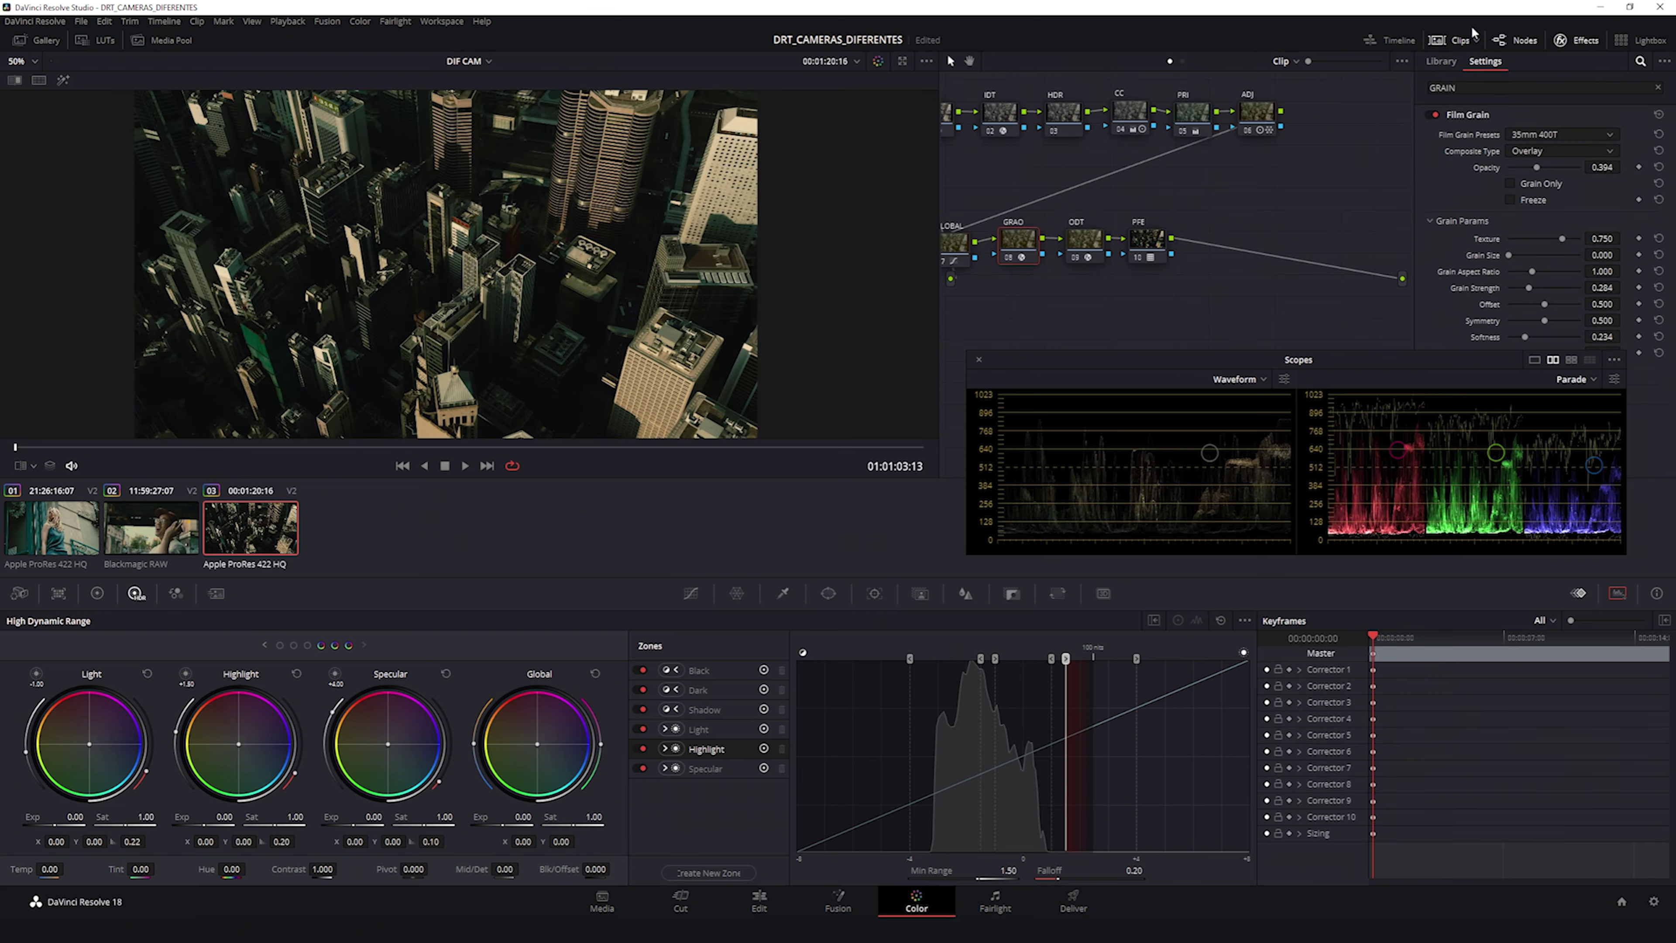
{"action": "left_click", "coordinate": [1462, 43]}
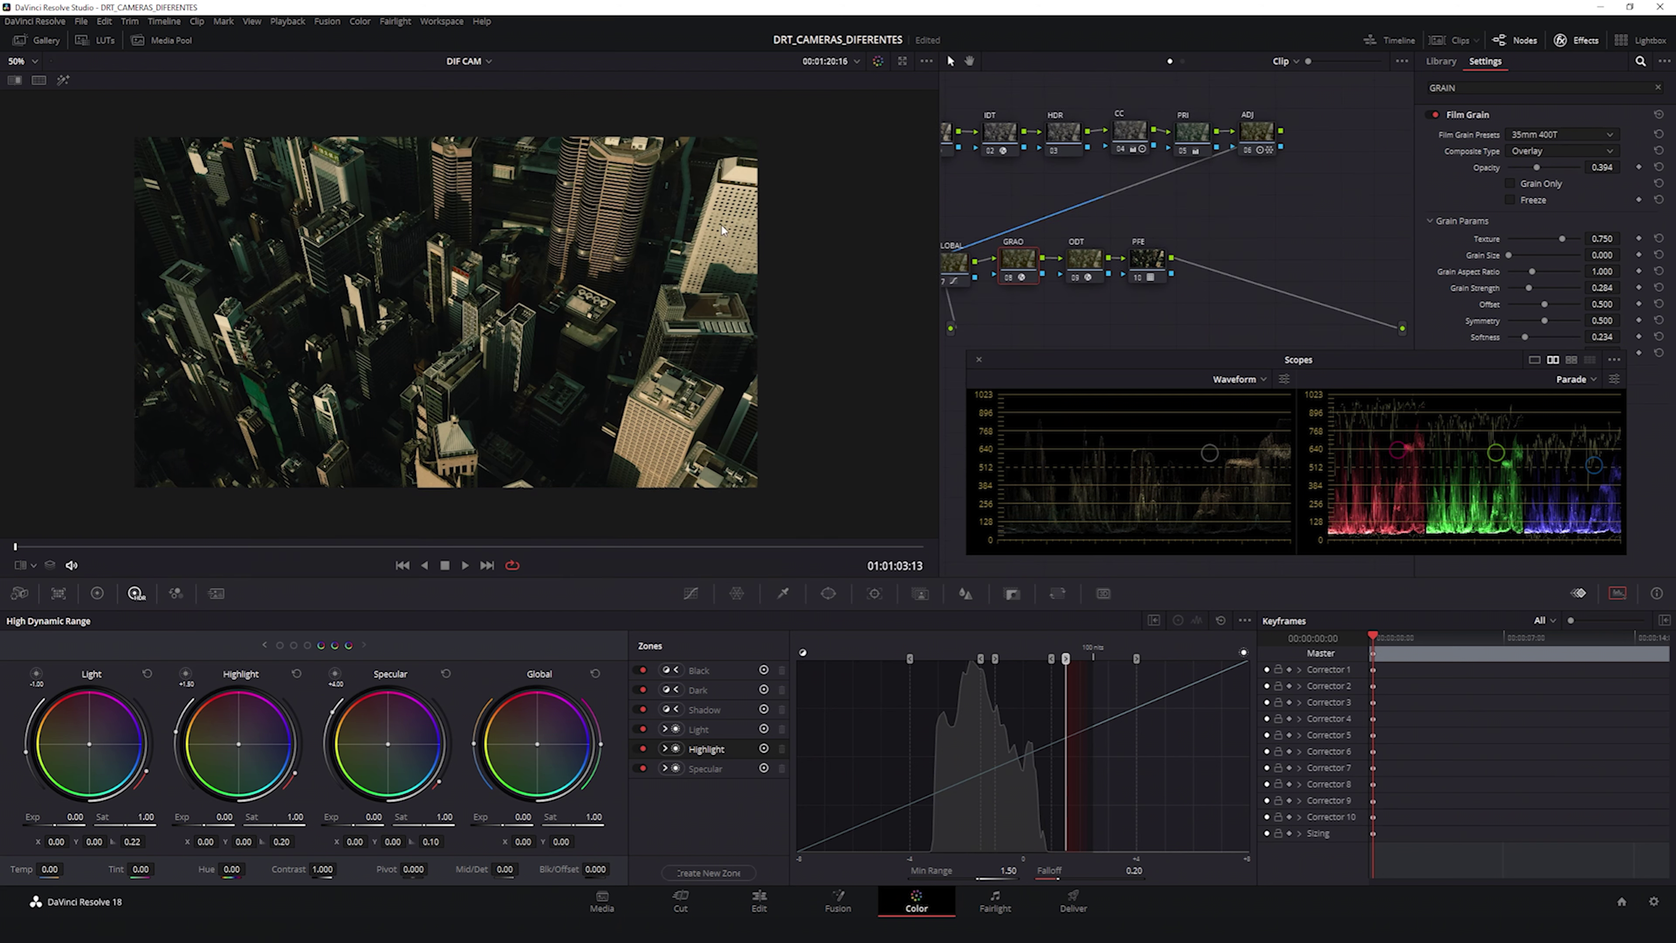
Step: Look through the Input Transform options of the IDT node's ACES Transform for the aerial clip's camera, leaving the selection as it is
{"action": "left_click", "coordinate": [1003, 135]}
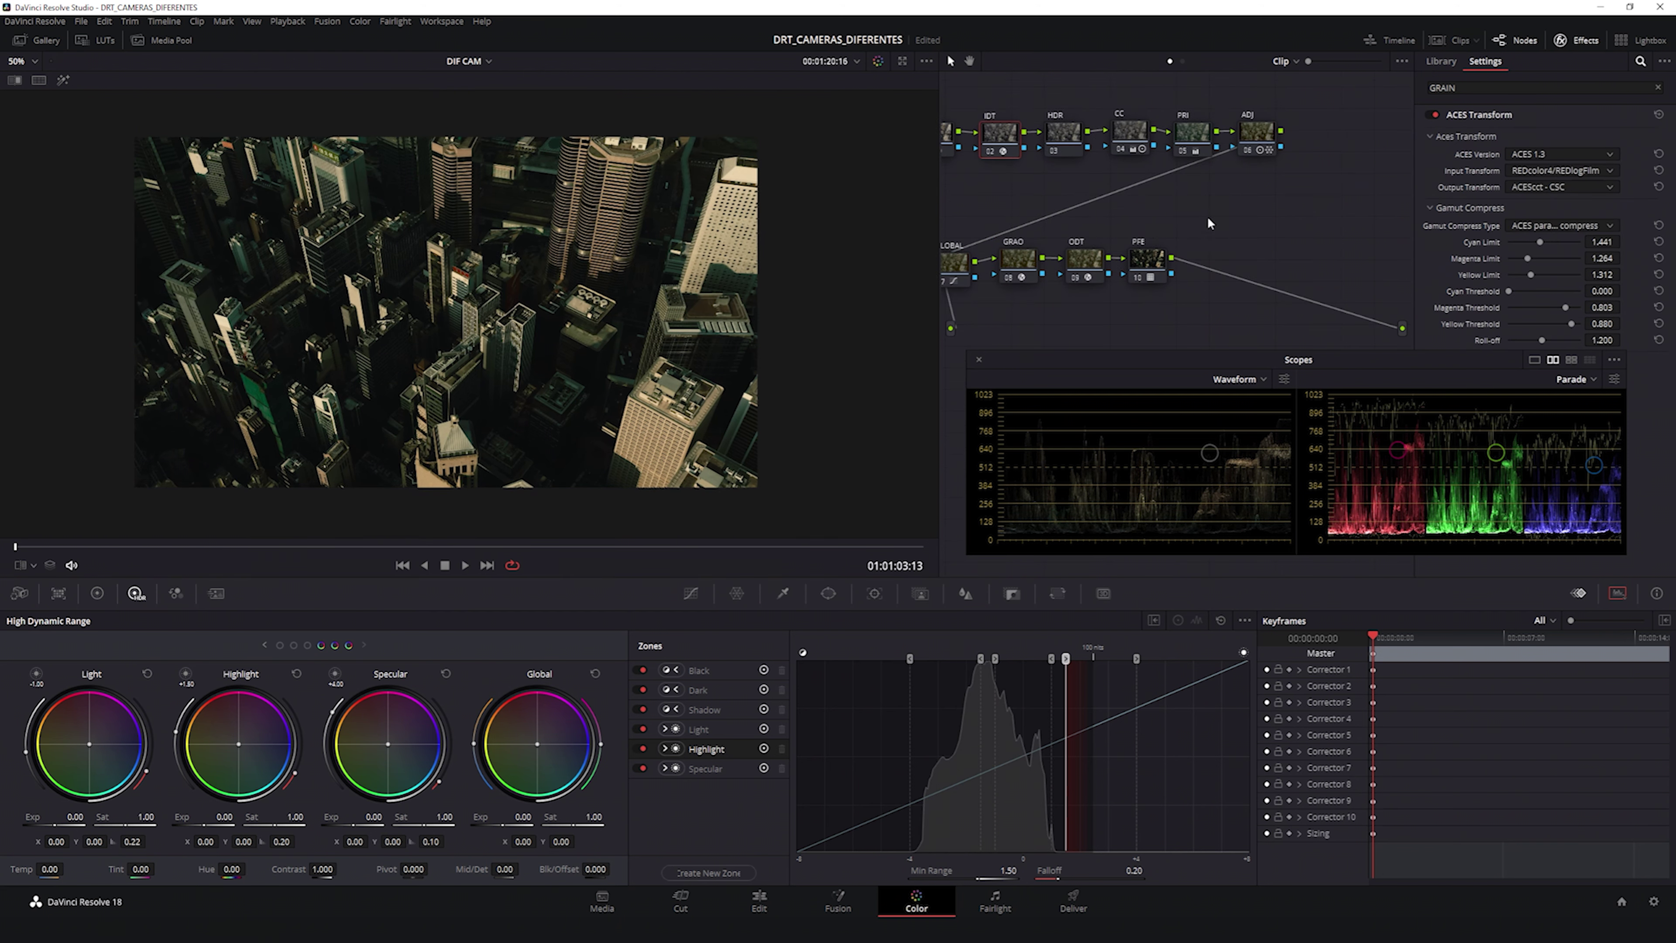
{"action": "left_click_drag", "start_coordinate": [1097, 361], "coordinate": [1062, 422]}
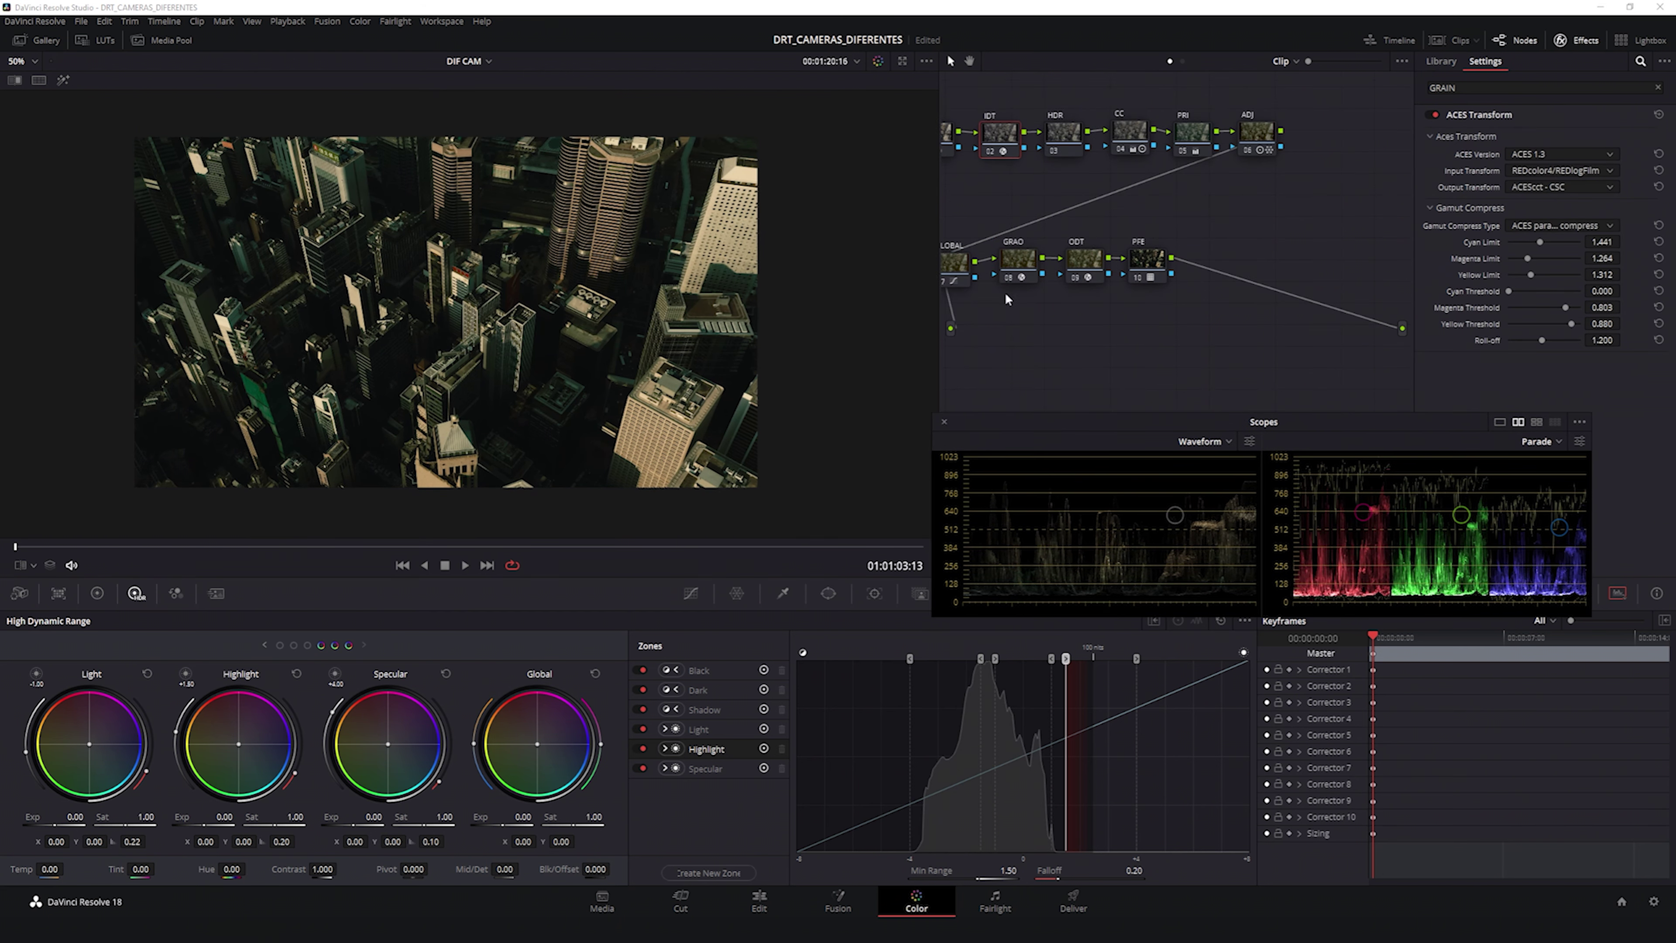
{"action": "left_click", "coordinate": [1538, 169]}
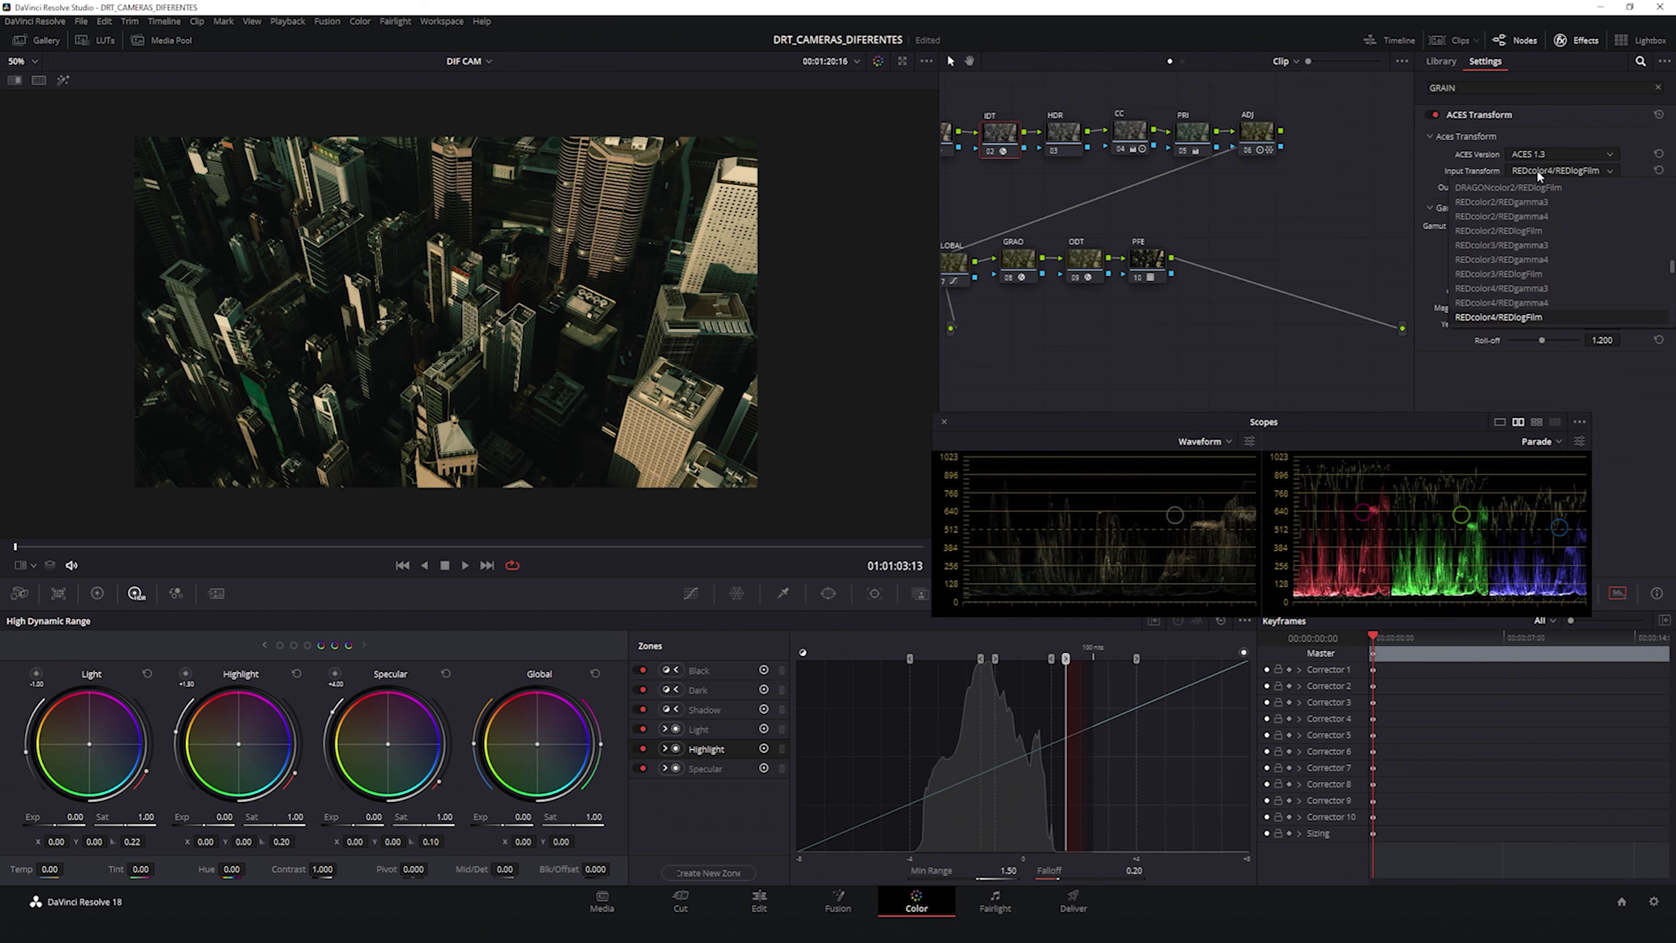
{"action": "scroll", "coordinate": [1478, 211], "scroll_direction": "up", "scroll_amount": 1}
{"action": "scroll", "coordinate": [1490, 223], "scroll_direction": "down", "scroll_amount": 15}
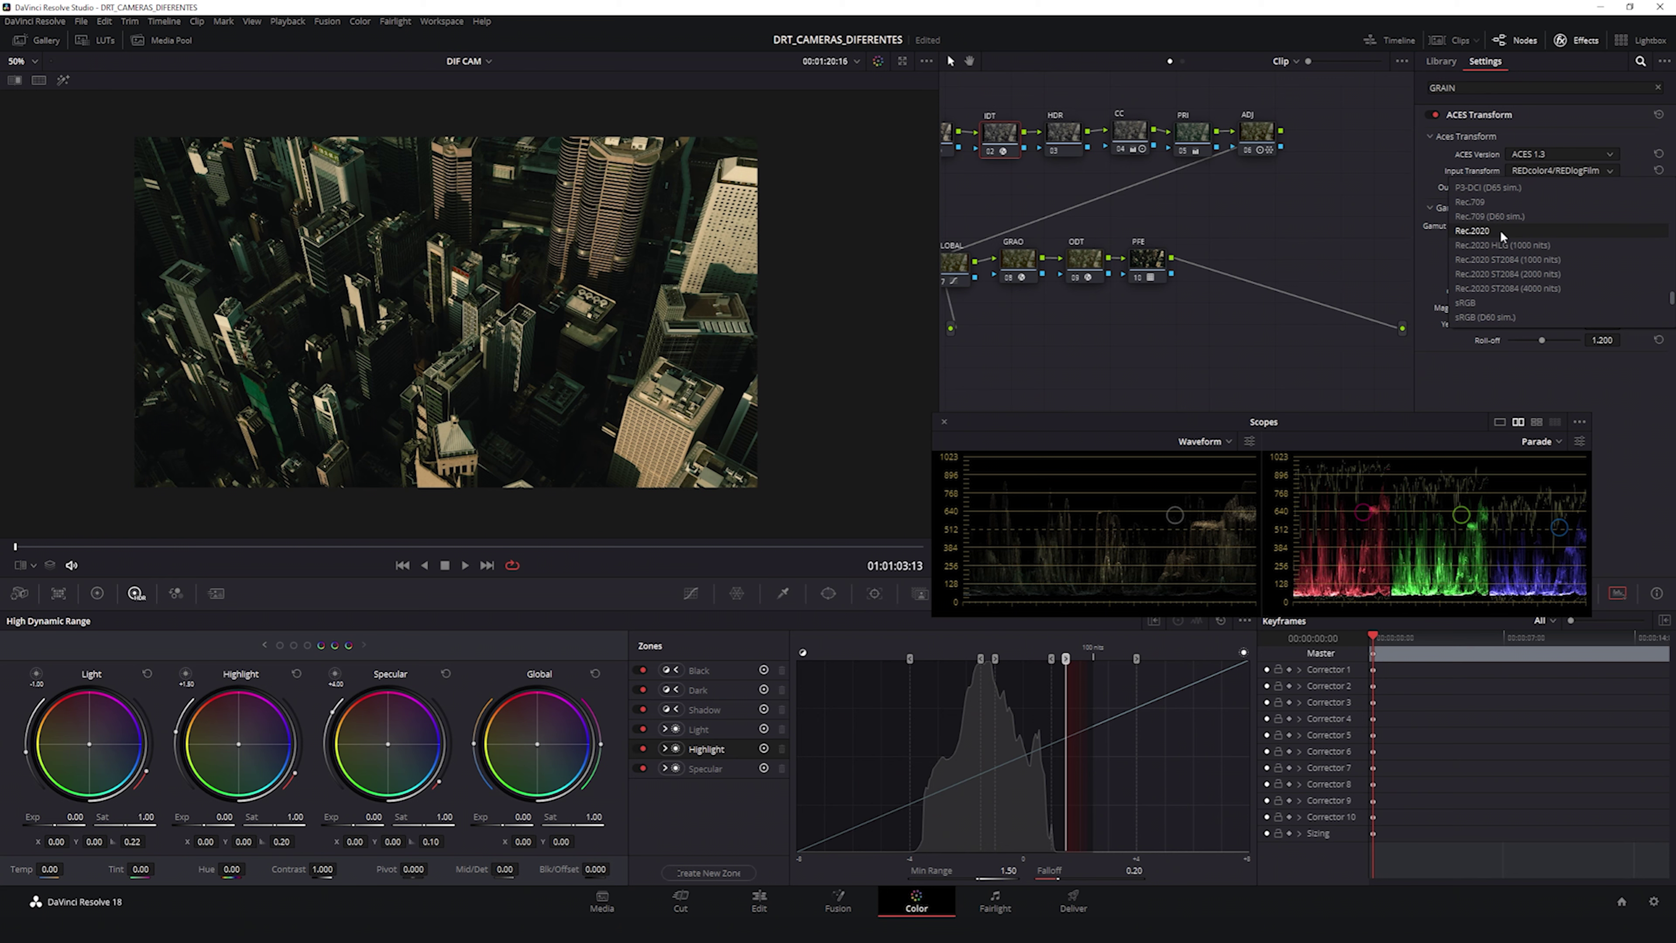
{"action": "scroll", "coordinate": [1510, 262], "scroll_direction": "up", "scroll_amount": 10}
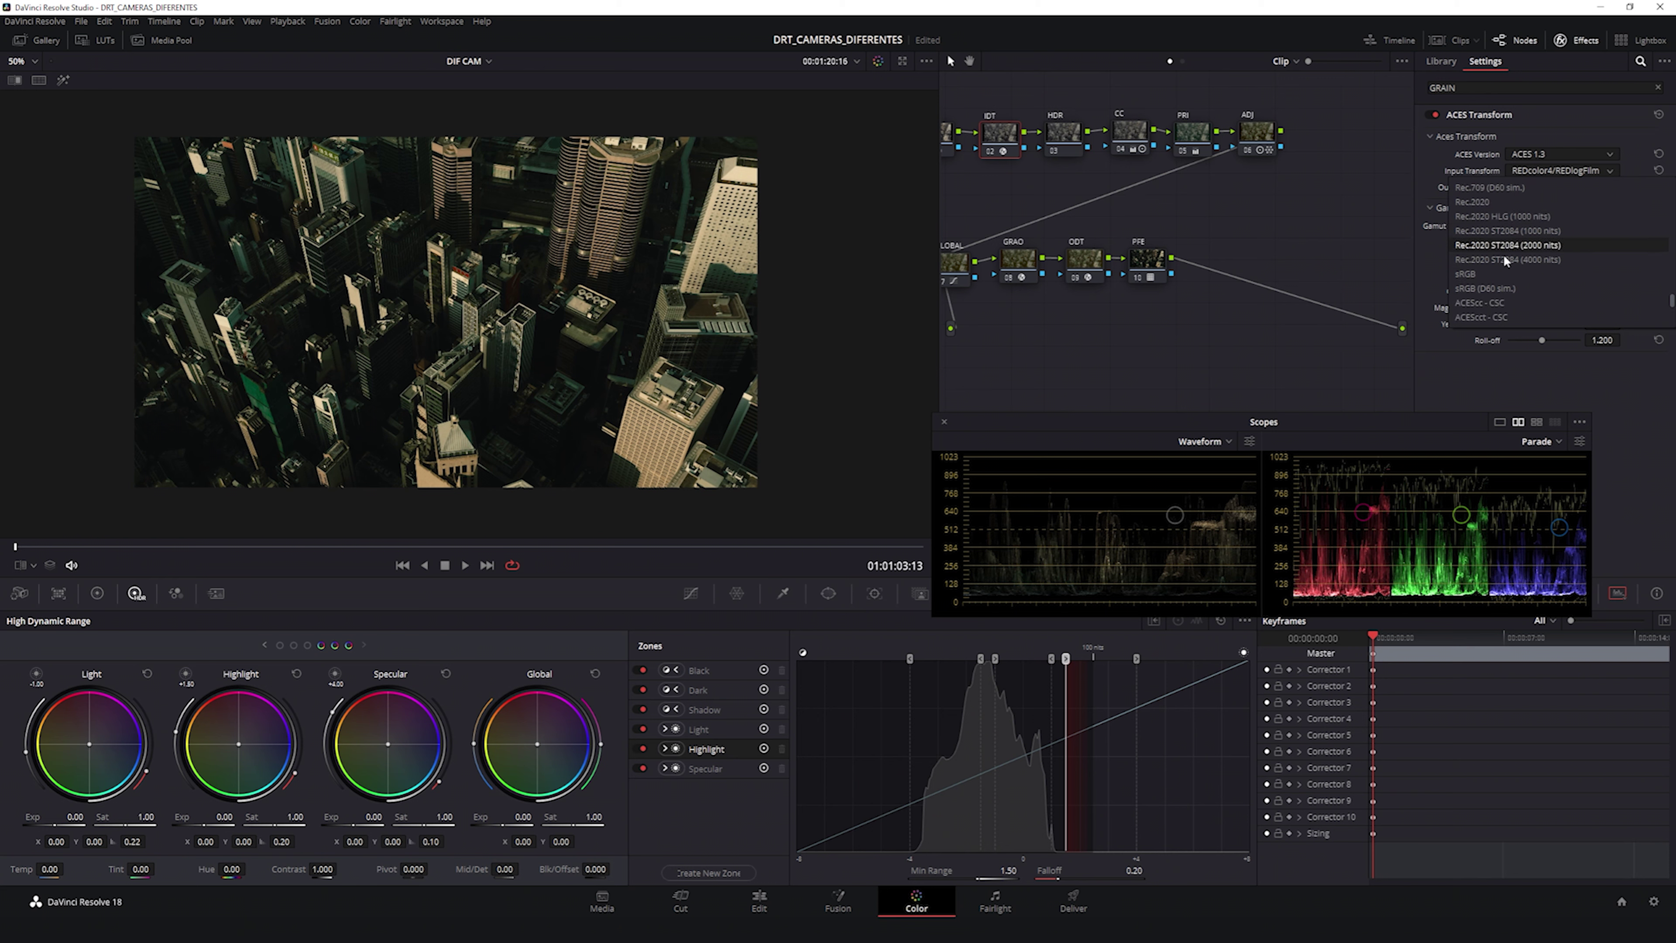
{"action": "scroll", "coordinate": [1507, 273], "scroll_direction": "up", "scroll_amount": 12}
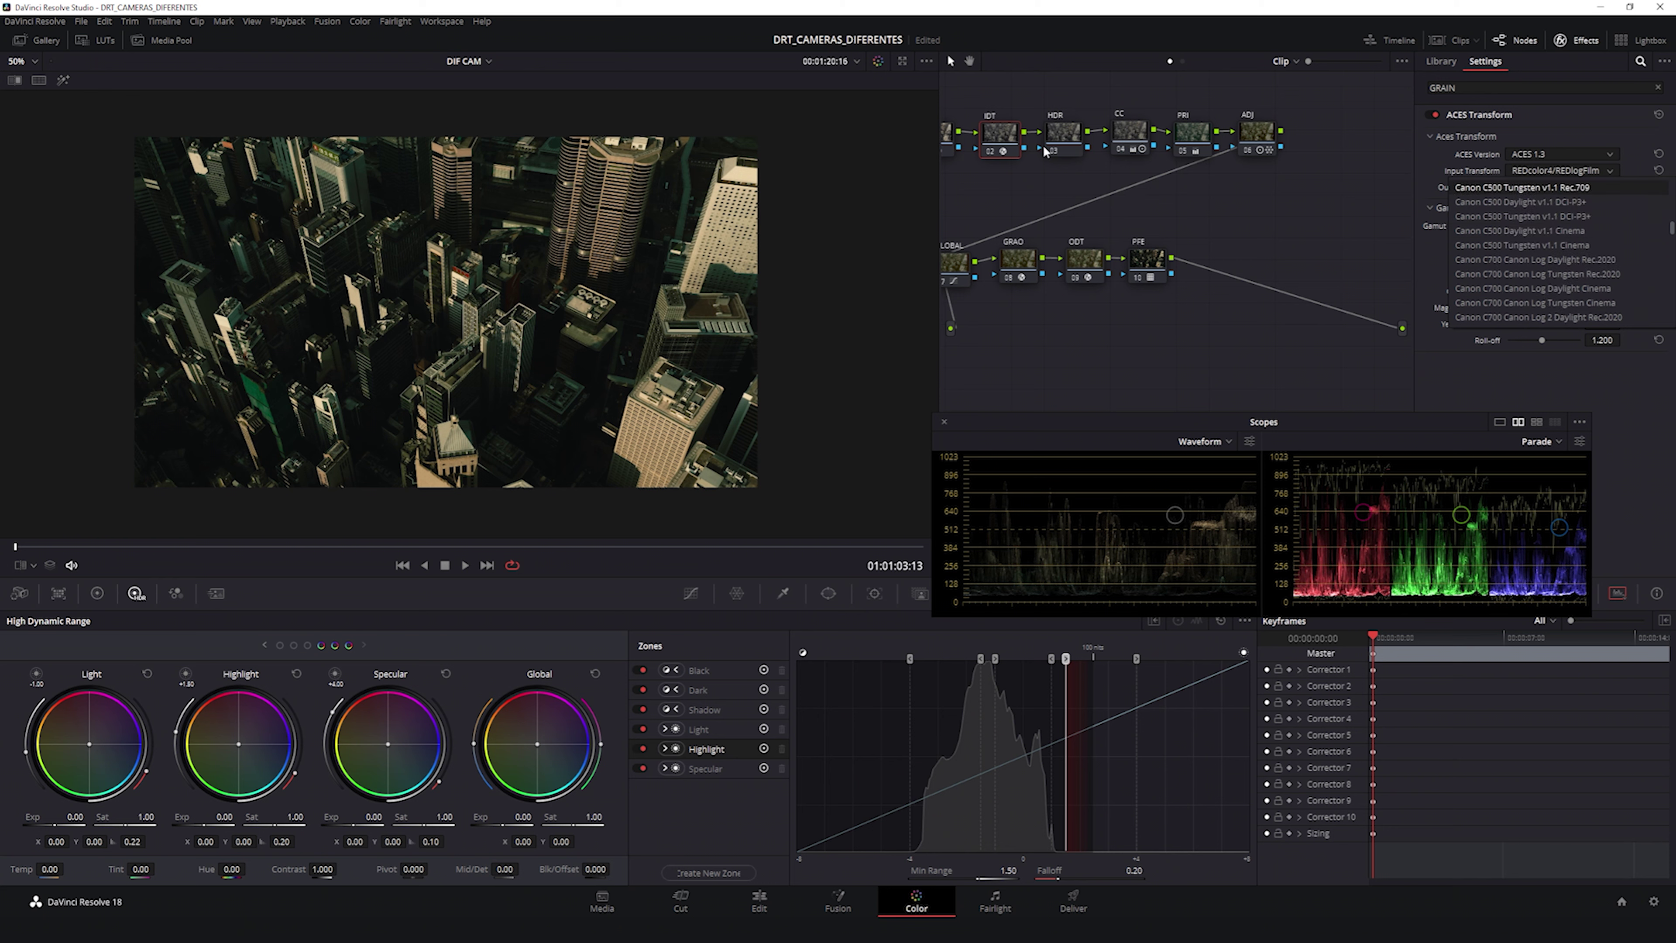
{"action": "left_click", "coordinate": [1009, 99]}
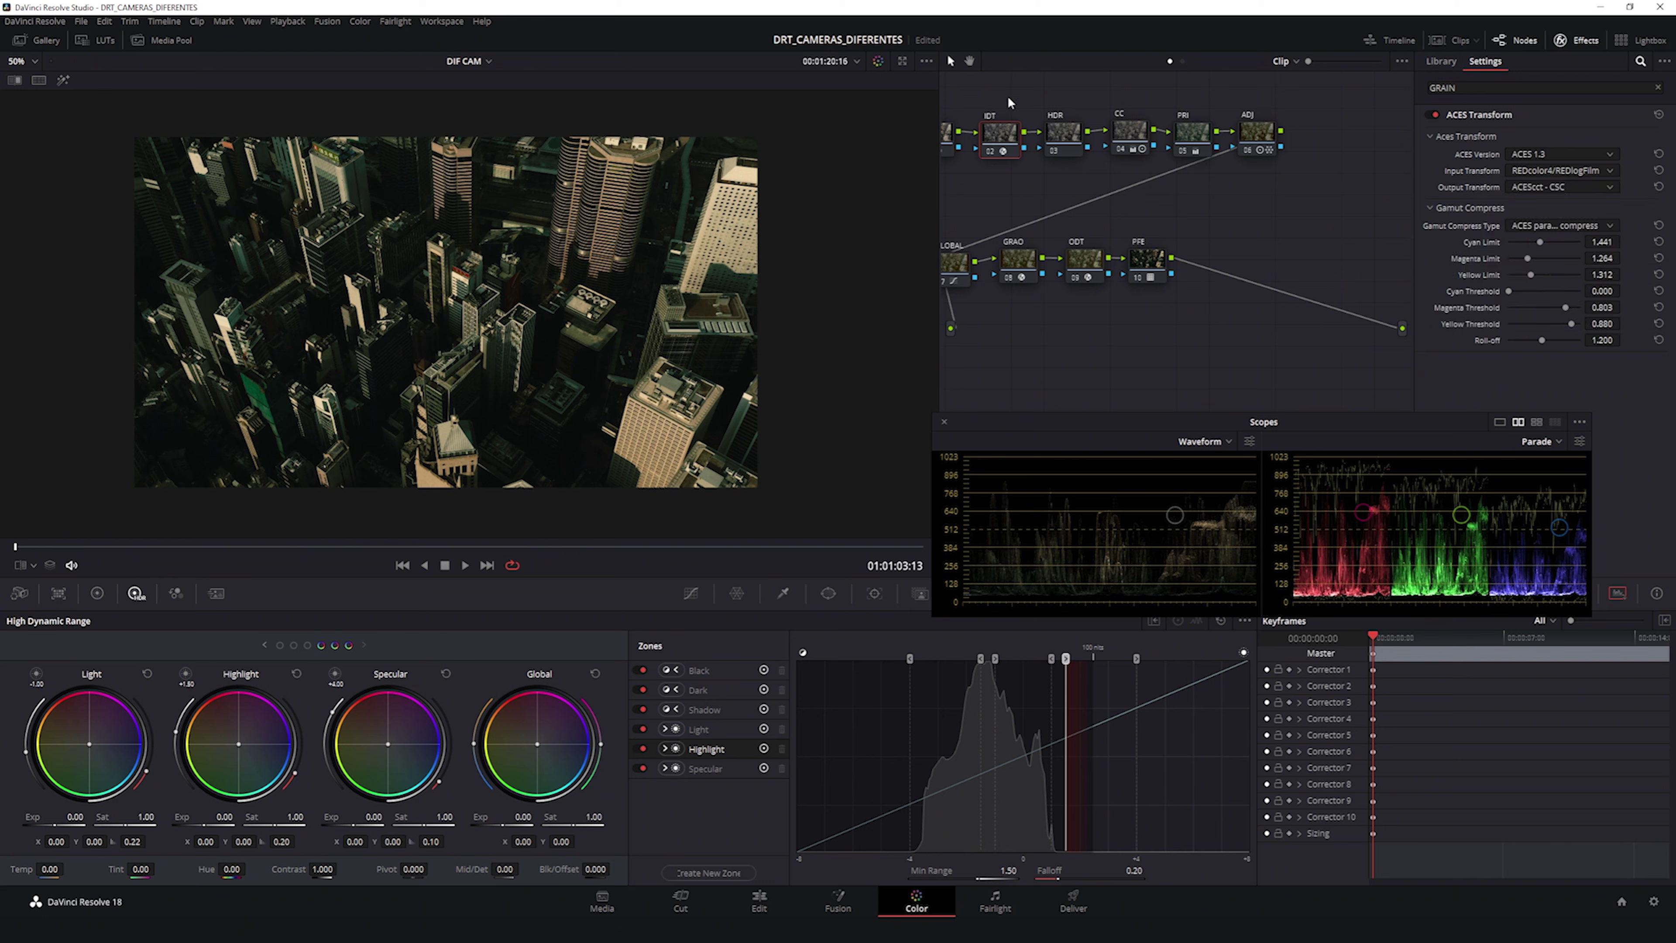
Step: Replace the ACES Transform on the aerial clip's IDT node with a Color Space Transform, keeping the scopes clear of its settings
{"action": "right_click", "coordinate": [1000, 133]}
{"action": "left_click", "coordinate": [1021, 140]}
{"action": "left_click_drag", "start_coordinate": [1439, 422], "coordinate": [1451, 492]}
{"action": "left_click_drag", "start_coordinate": [1449, 416], "coordinate": [1000, 133]}
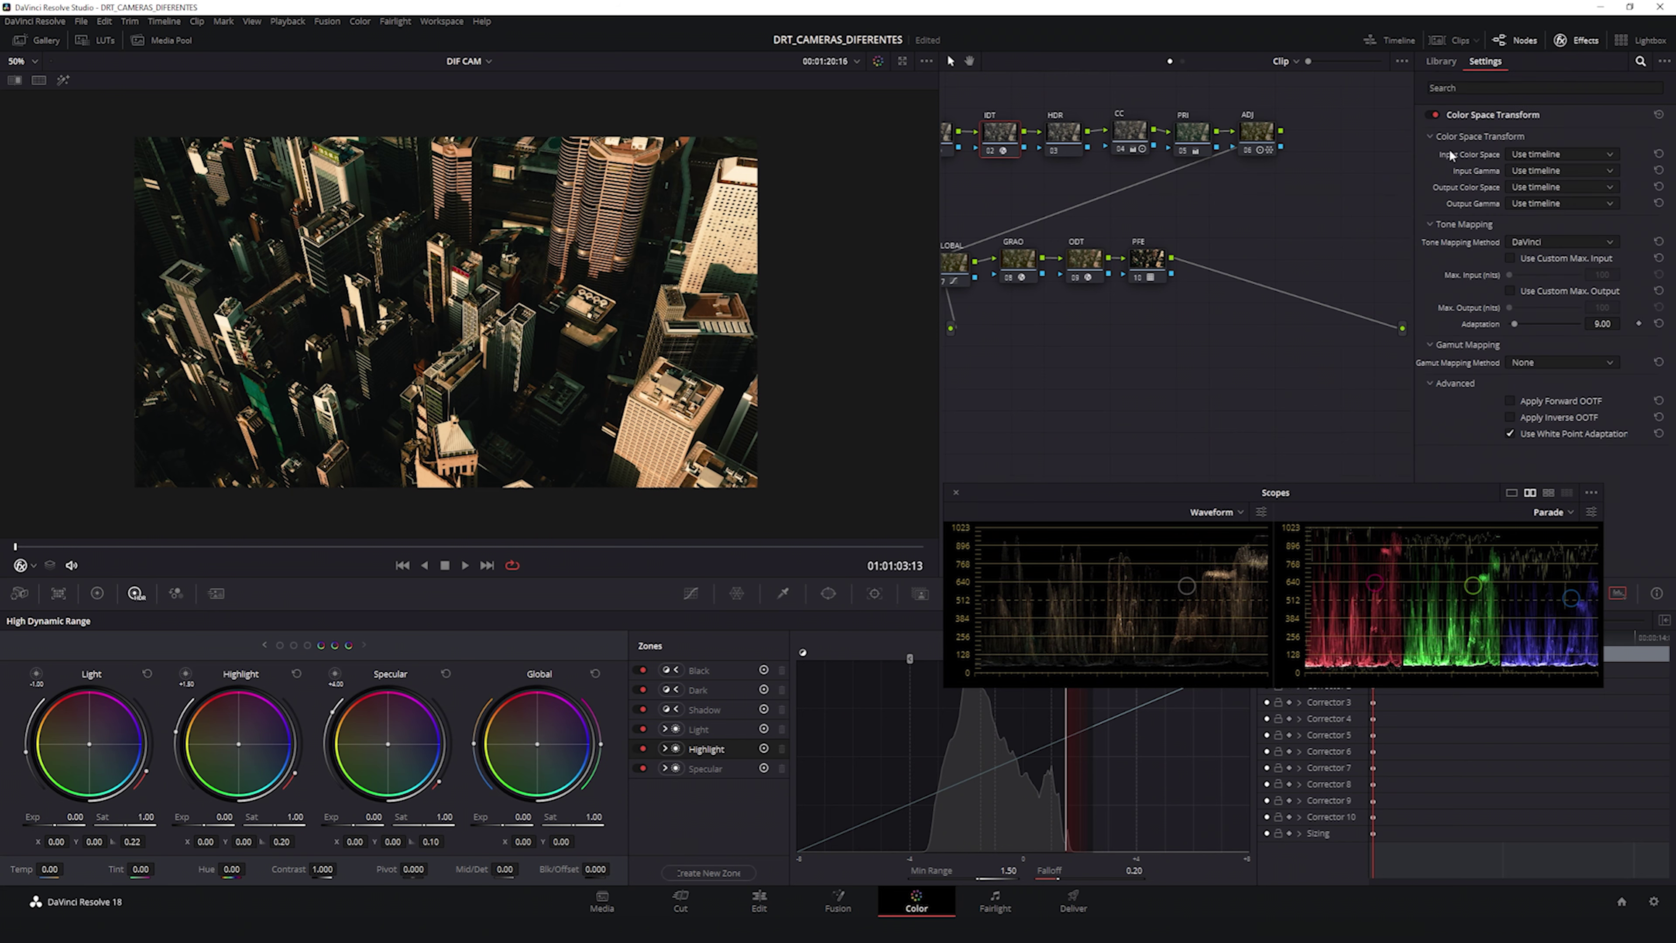
Step: In the IDT node's Color Space Transform, set the input color space to DJI D-Gamut and the input gamma to DJI D-Log
{"action": "left_click", "coordinate": [1548, 156]}
{"action": "scroll", "coordinate": [1545, 234], "scroll_direction": "down", "scroll_amount": 6}
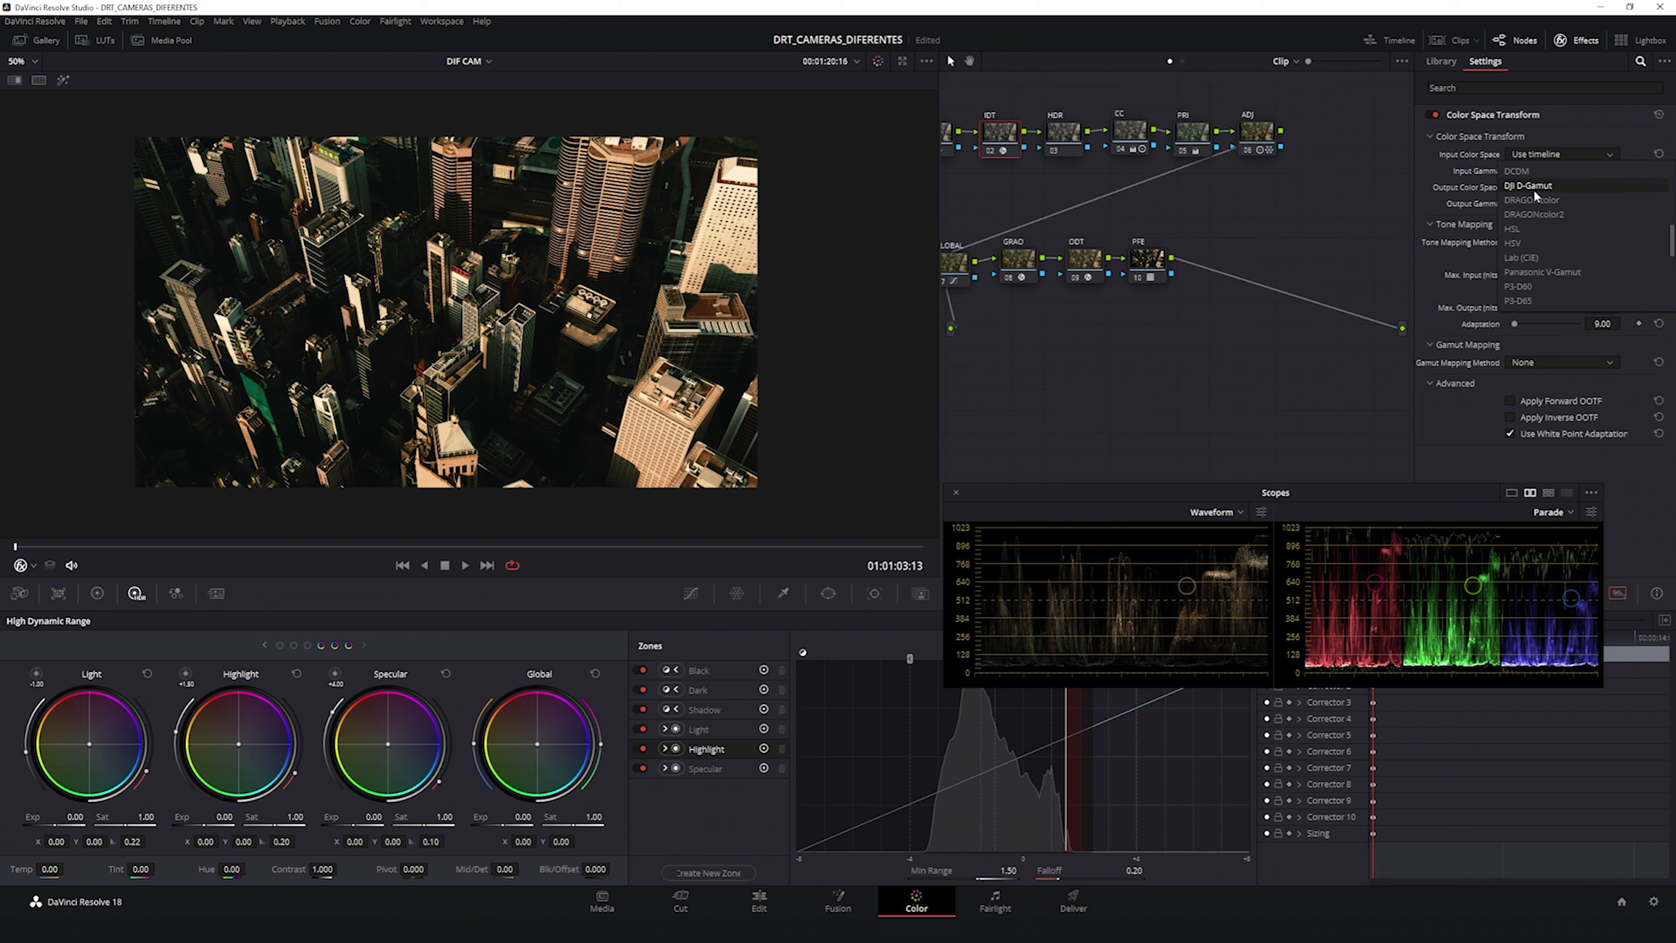
{"action": "left_click", "coordinate": [1542, 188]}
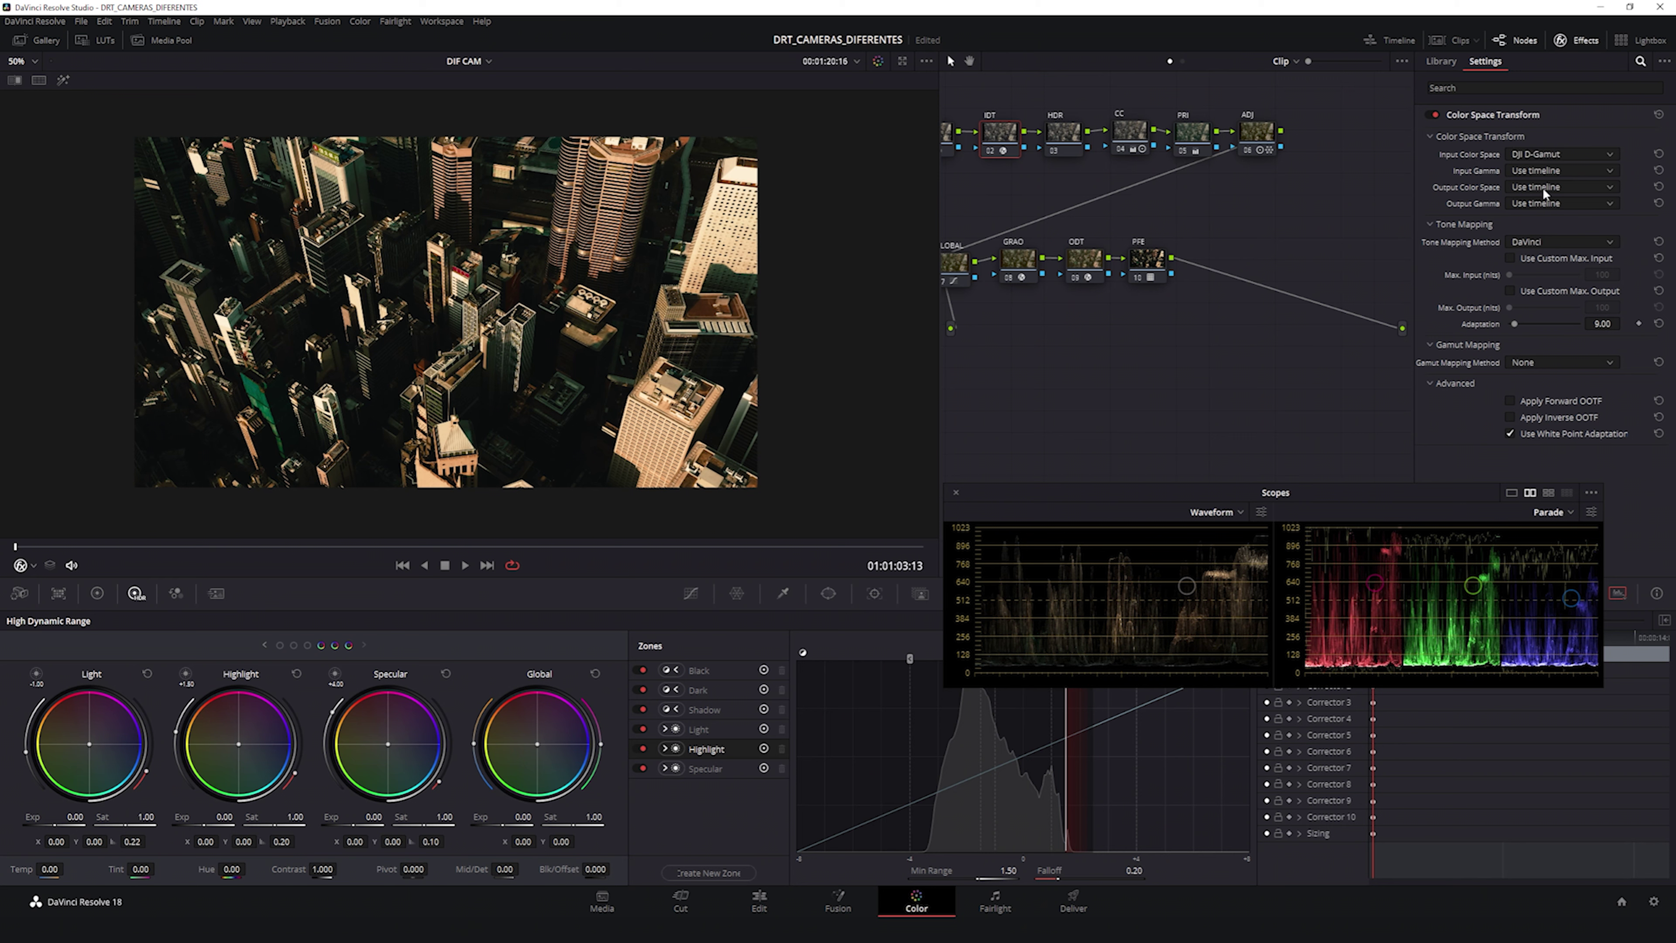
{"action": "left_click", "coordinate": [1526, 169]}
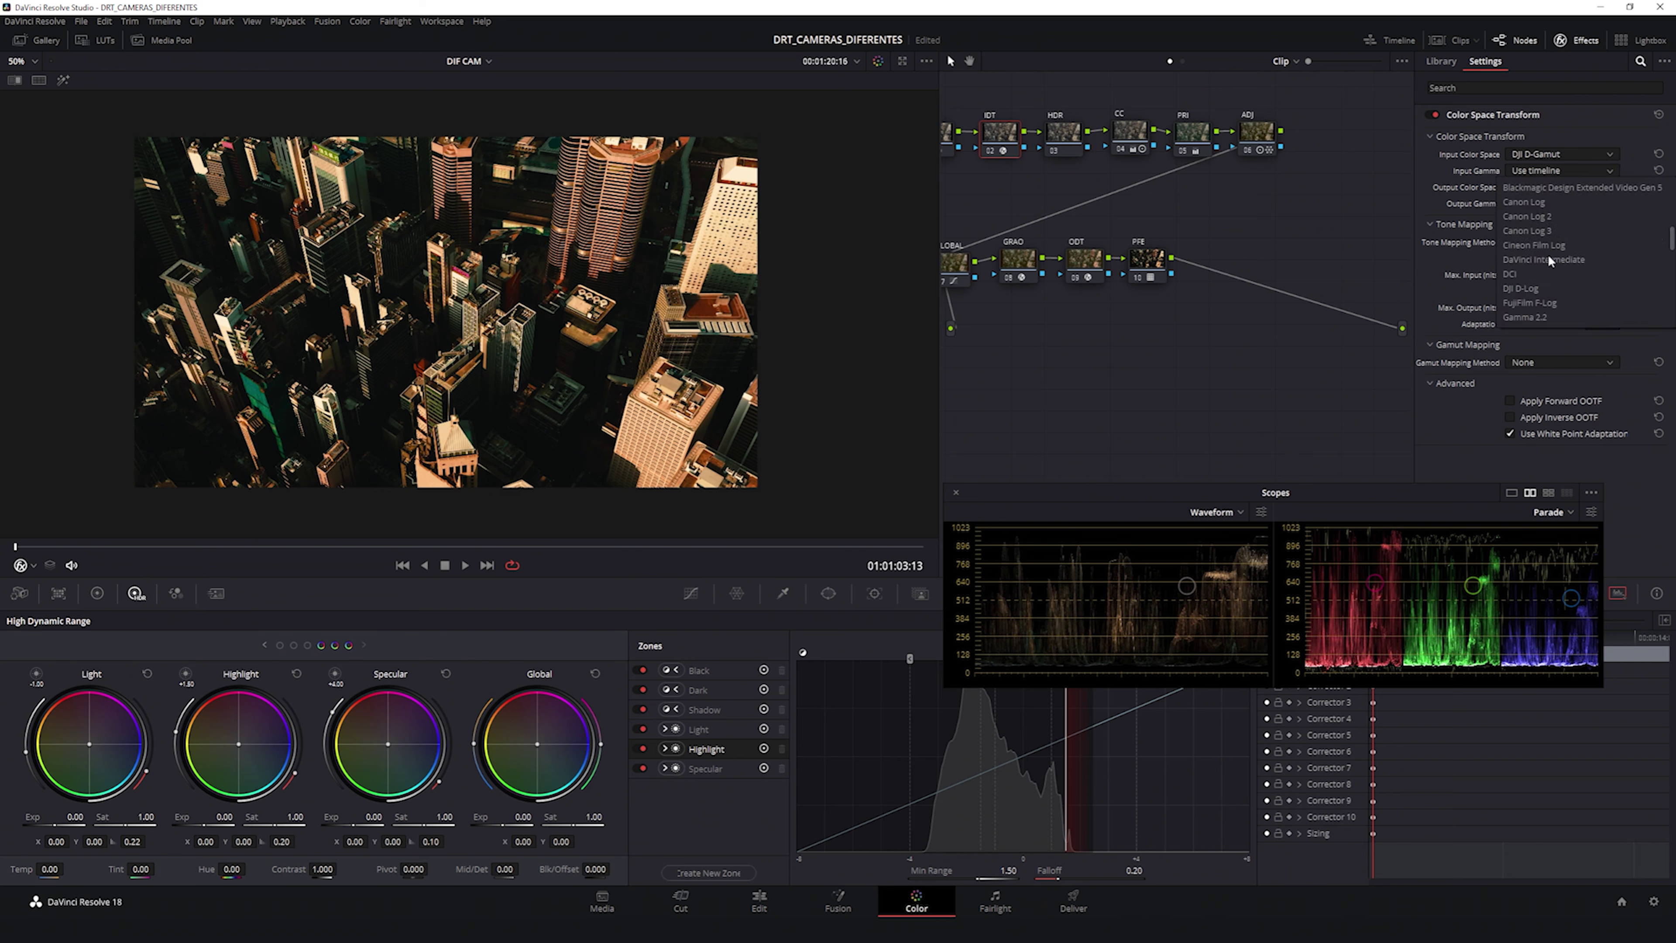
{"action": "left_click", "coordinate": [1533, 287]}
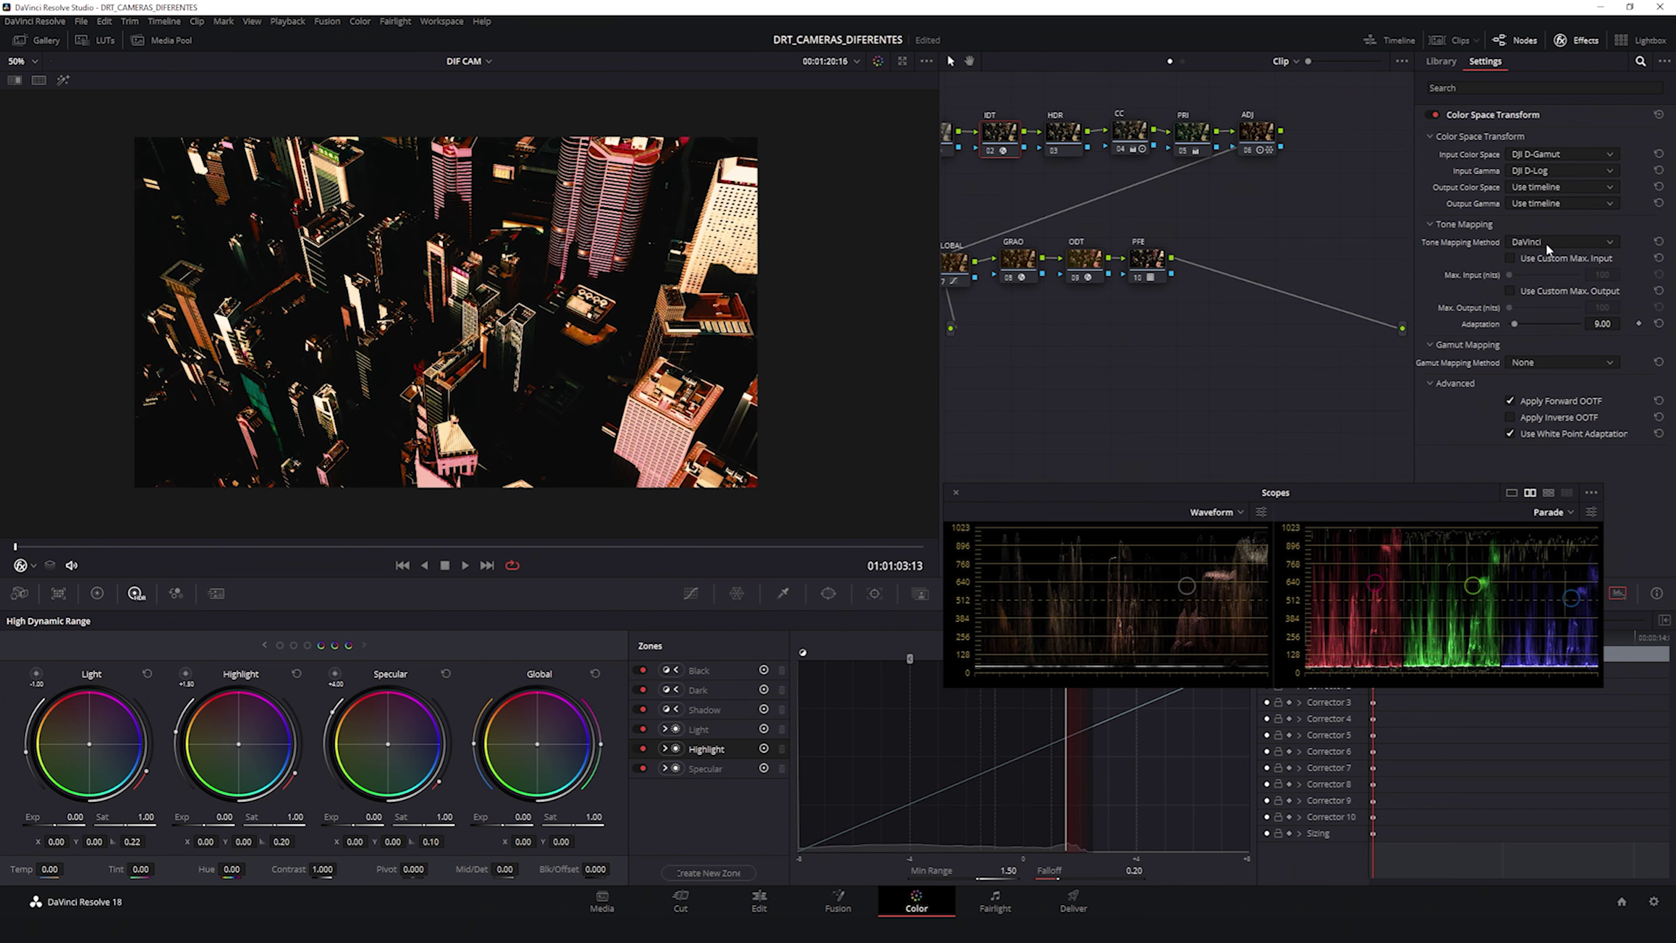
Step: Set the IDT transform's output color space to ACES (AP1) and its output gamma to ACEScct
{"action": "left_click", "coordinate": [1534, 187]}
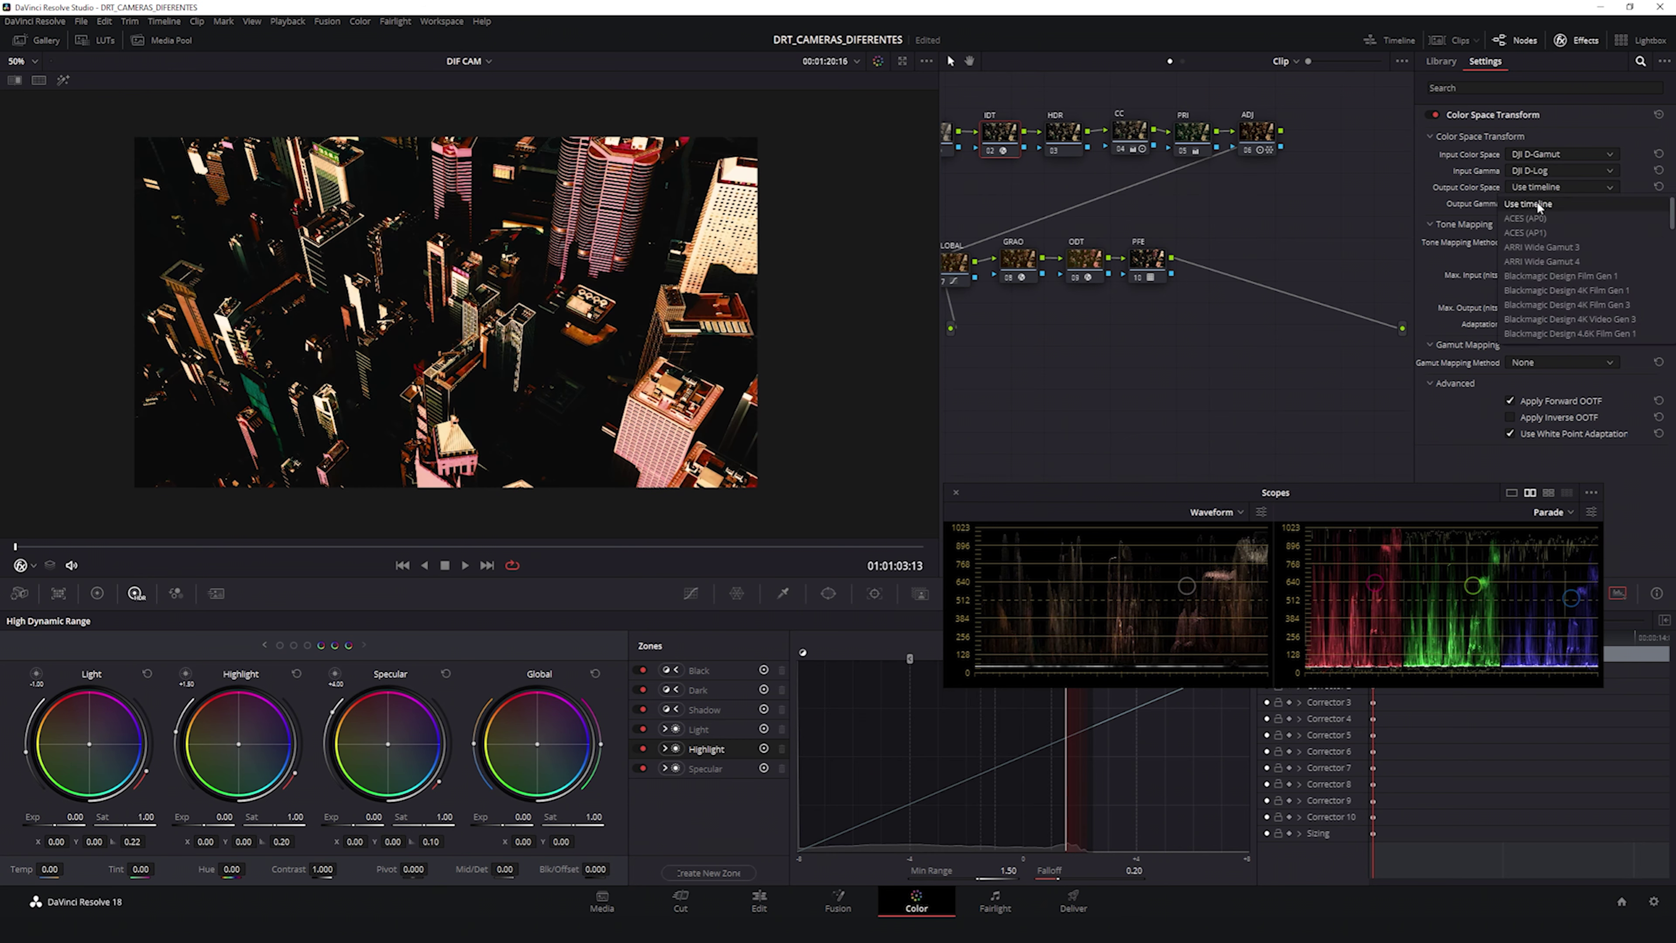
{"action": "left_click", "coordinate": [1533, 230]}
{"action": "left_click", "coordinate": [1531, 203]}
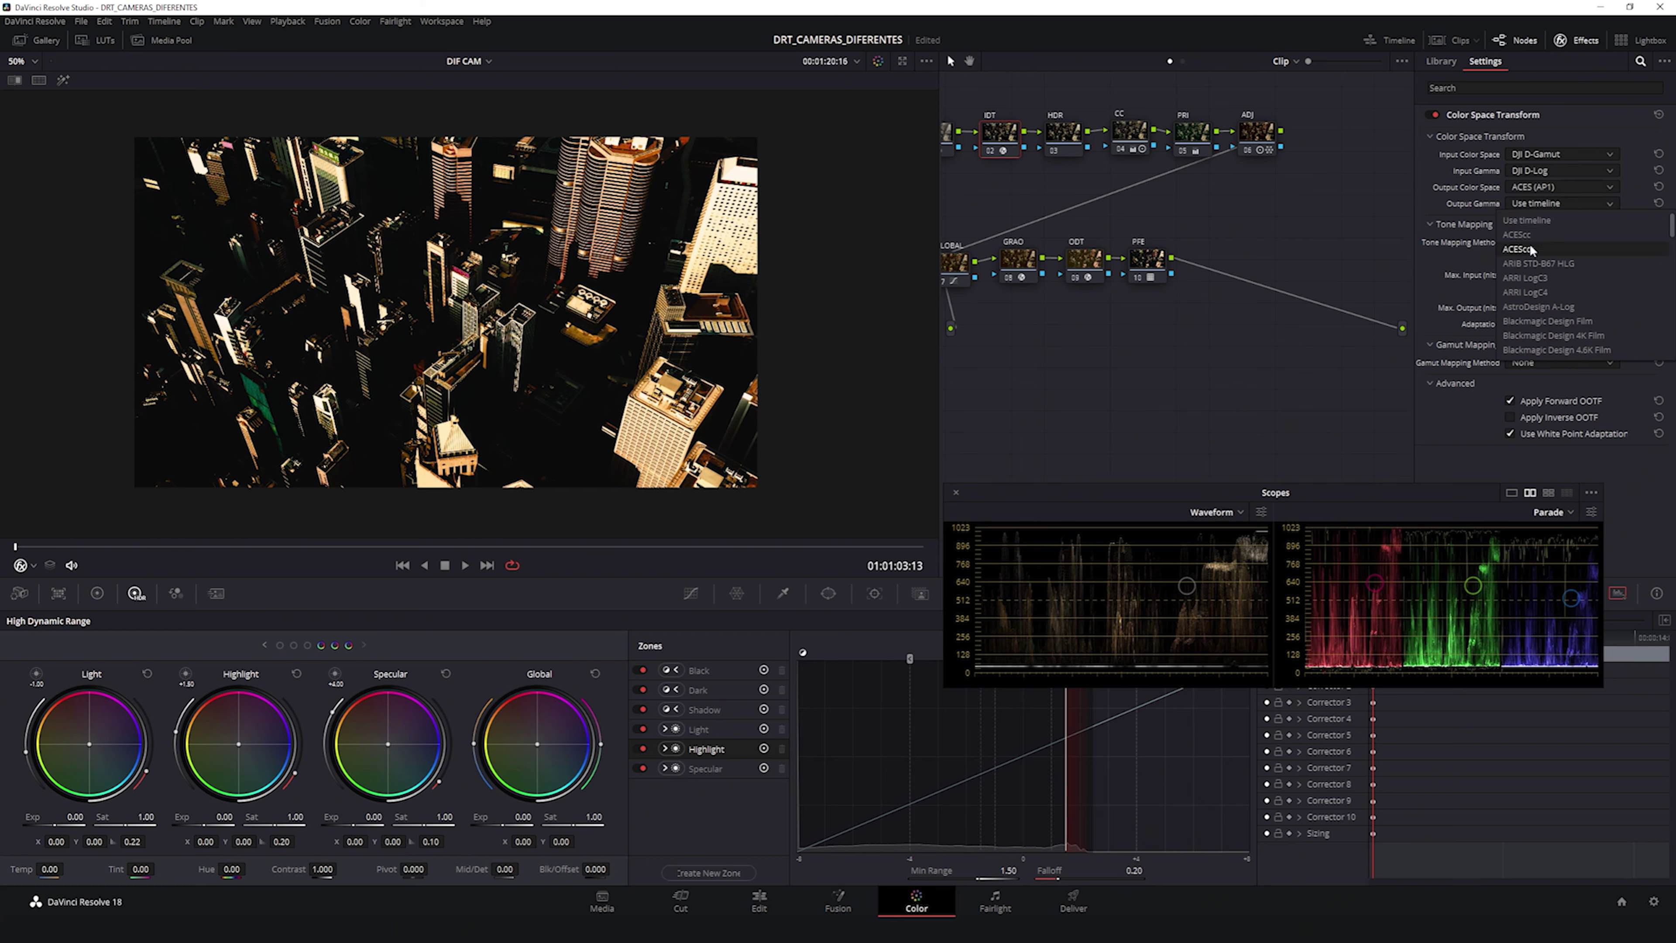
{"action": "left_click", "coordinate": [1525, 247]}
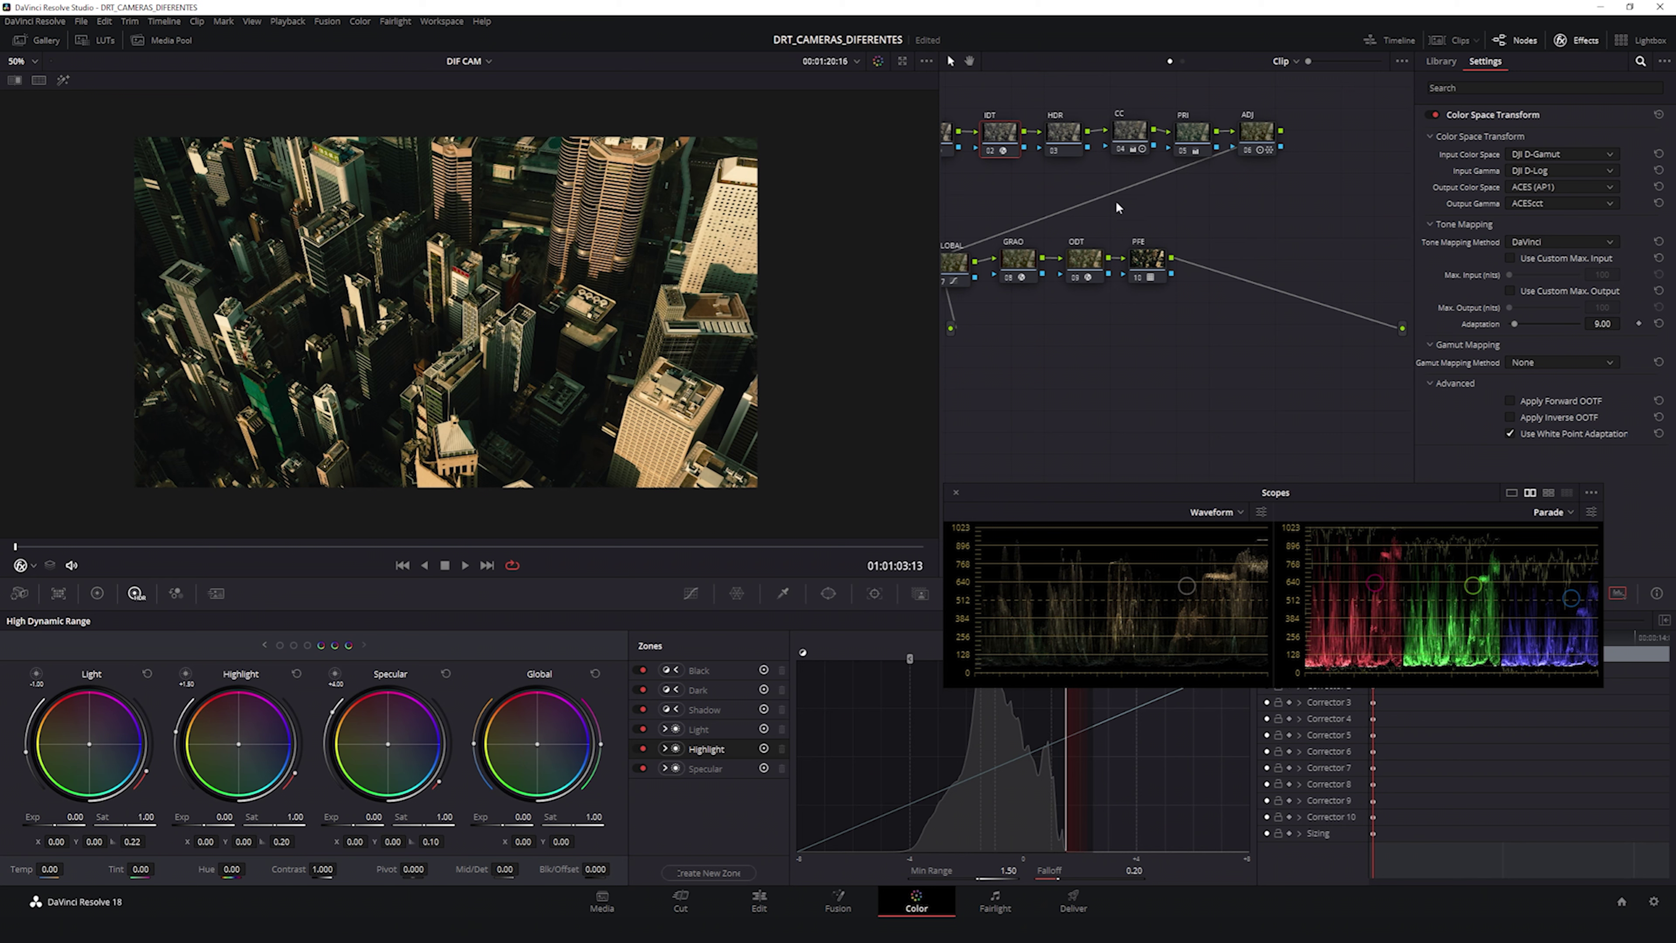
Step: Compare the aerial clip with and without its whole grade, with the transform settings hidden to clear the node view
{"action": "left_click", "coordinate": [1575, 45]}
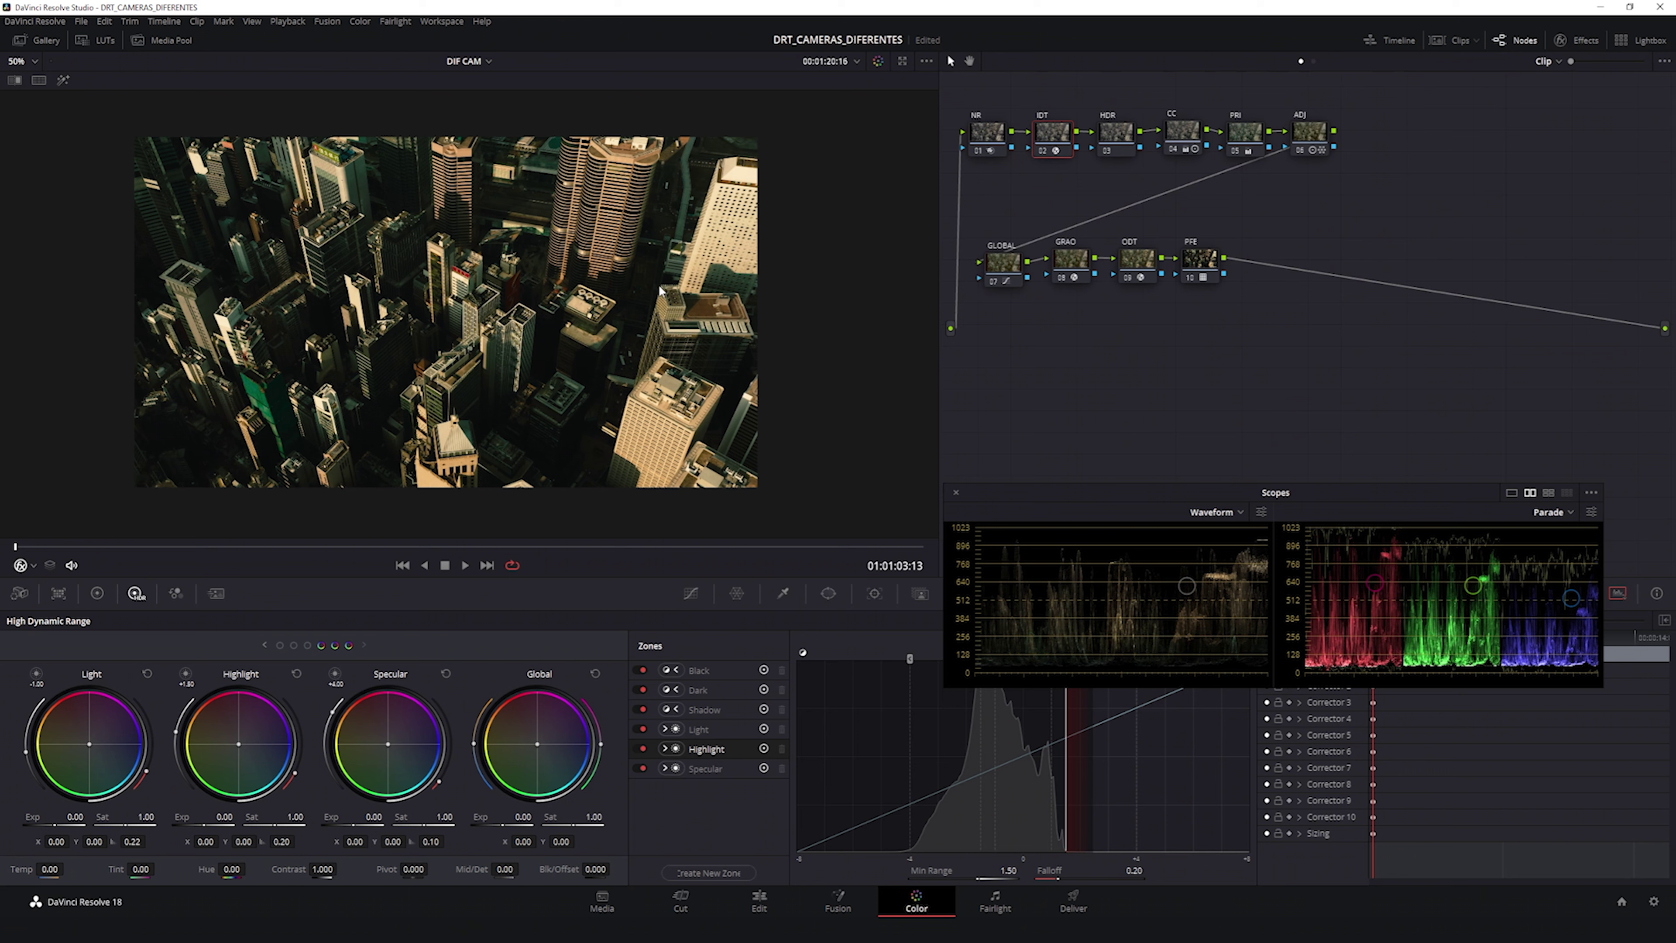
{"action": "key", "text": "shift+d"}
{"action": "key", "text": "shift+d"}
{"action": "key", "text": "shift+d"}
{"action": "key", "text": "shift+d"}
Step: Show the aerial clip side by side with the selected street reference still from the REFS album
{"action": "left_click", "coordinate": [49, 42]}
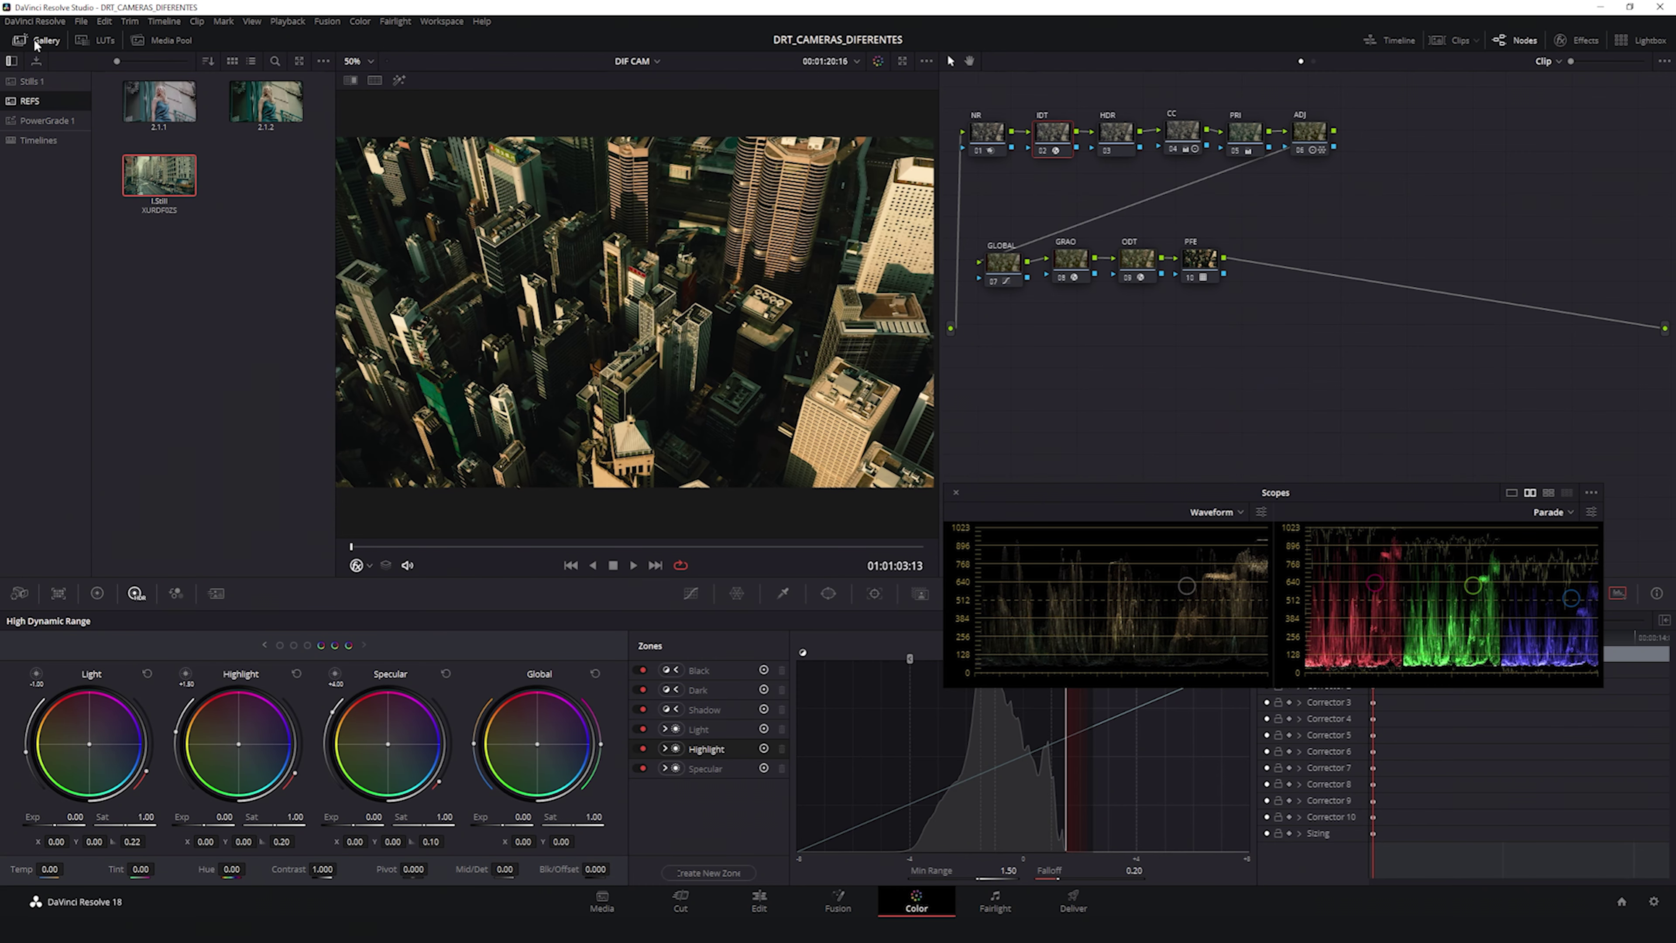
{"action": "left_click", "coordinate": [35, 42]}
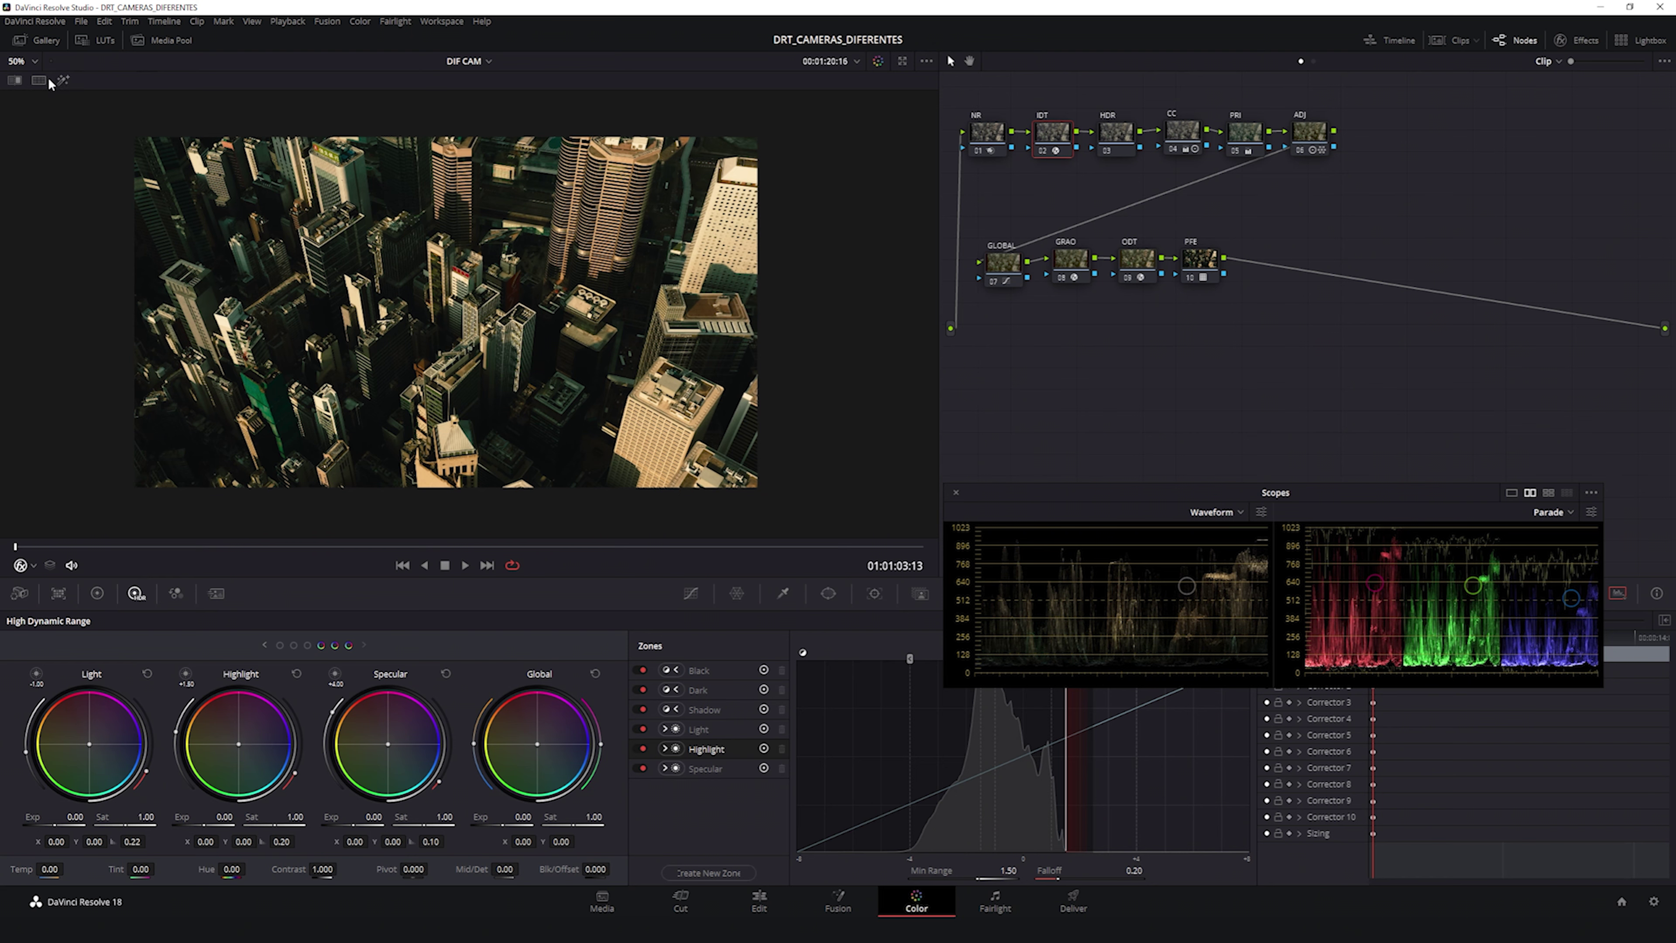
{"action": "left_click", "coordinate": [39, 82]}
{"action": "scroll", "coordinate": [413, 315], "scroll_direction": "up", "scroll_amount": 2}
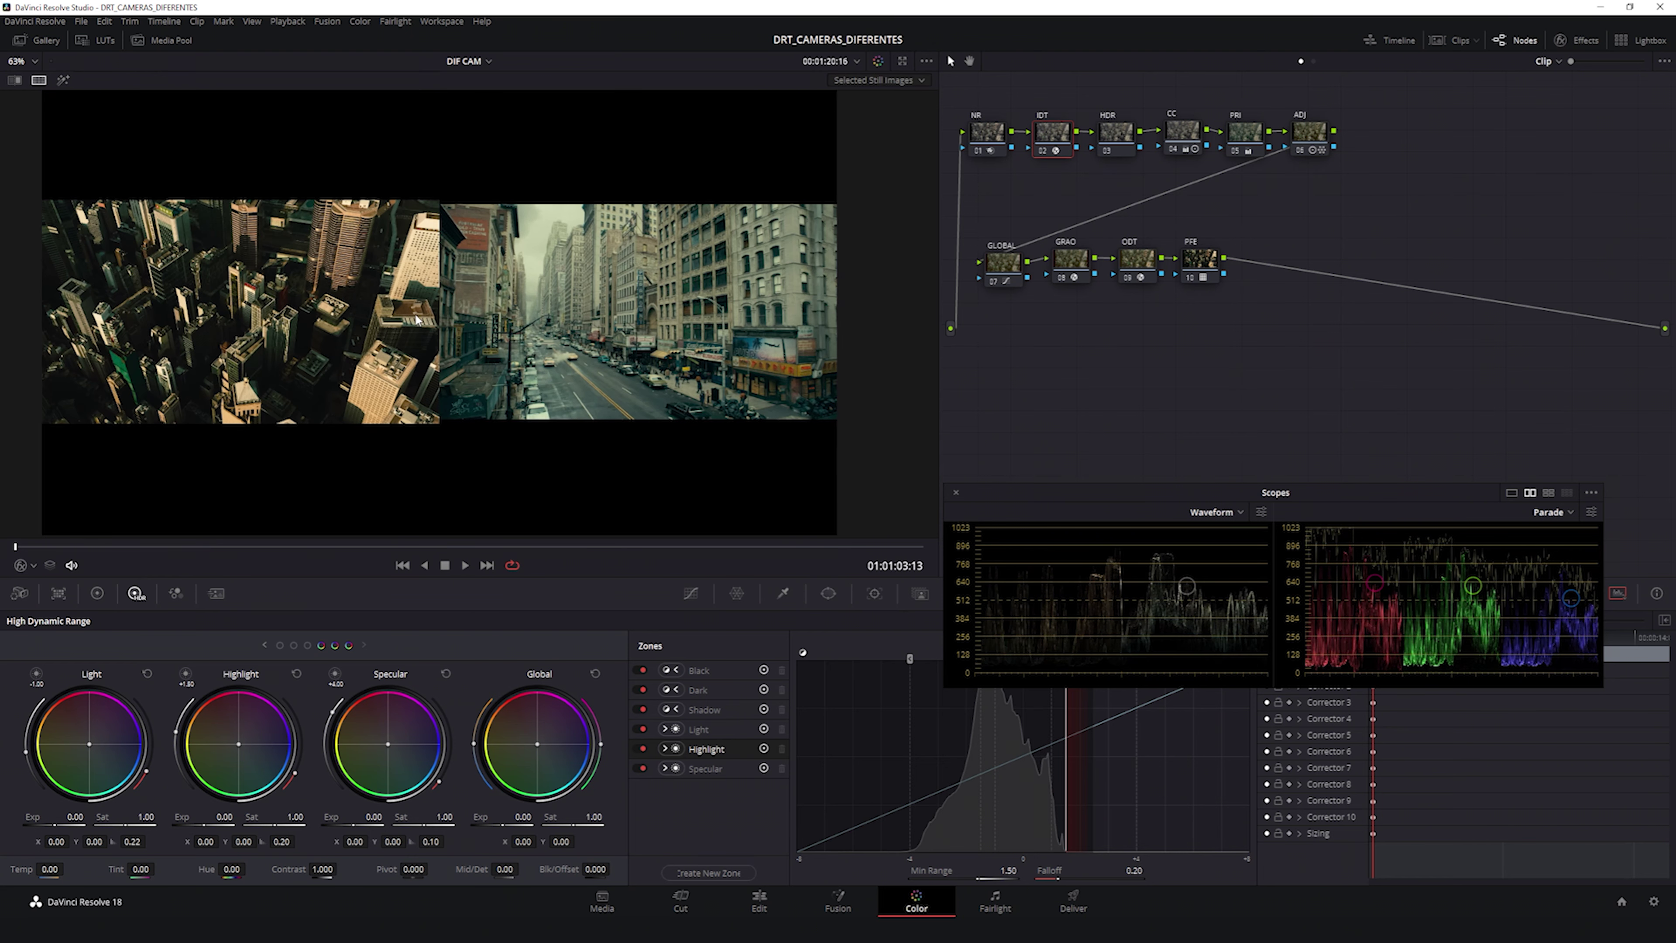
{"action": "scroll", "coordinate": [414, 319], "scroll_direction": "up", "scroll_amount": 1}
Step: Reset the CC node's grade and set its primary contrast to 0.597 and pivot to 0.443
{"action": "left_click", "coordinate": [1186, 135]}
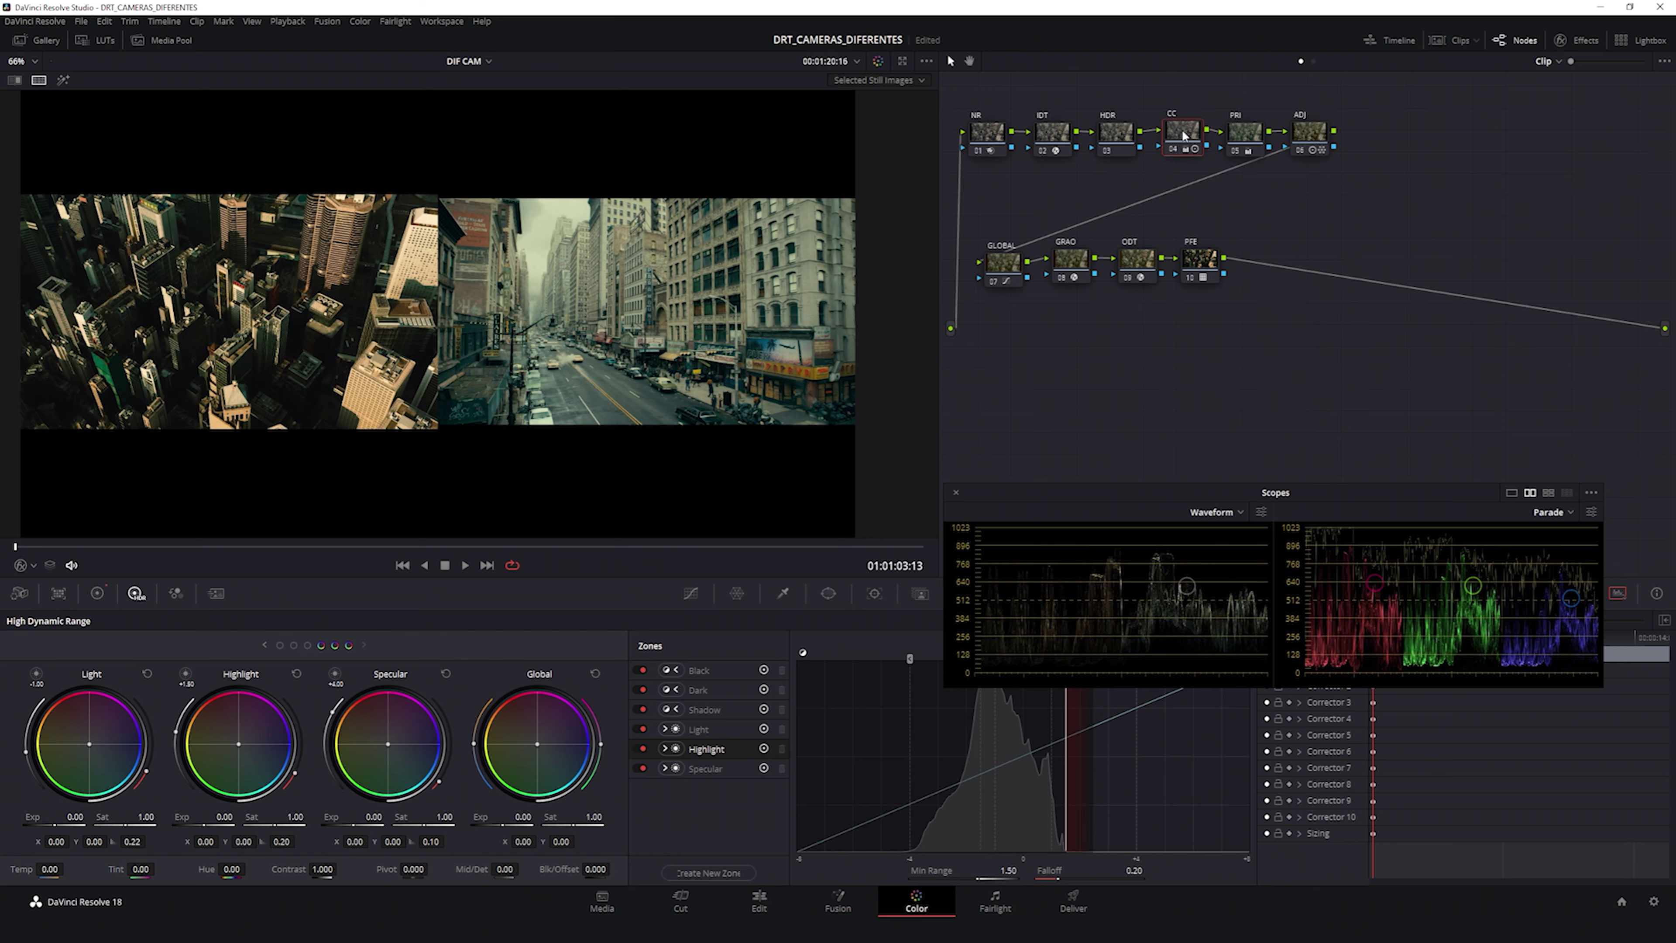
{"action": "right_click", "coordinate": [1181, 132]}
{"action": "left_click", "coordinate": [1198, 138]}
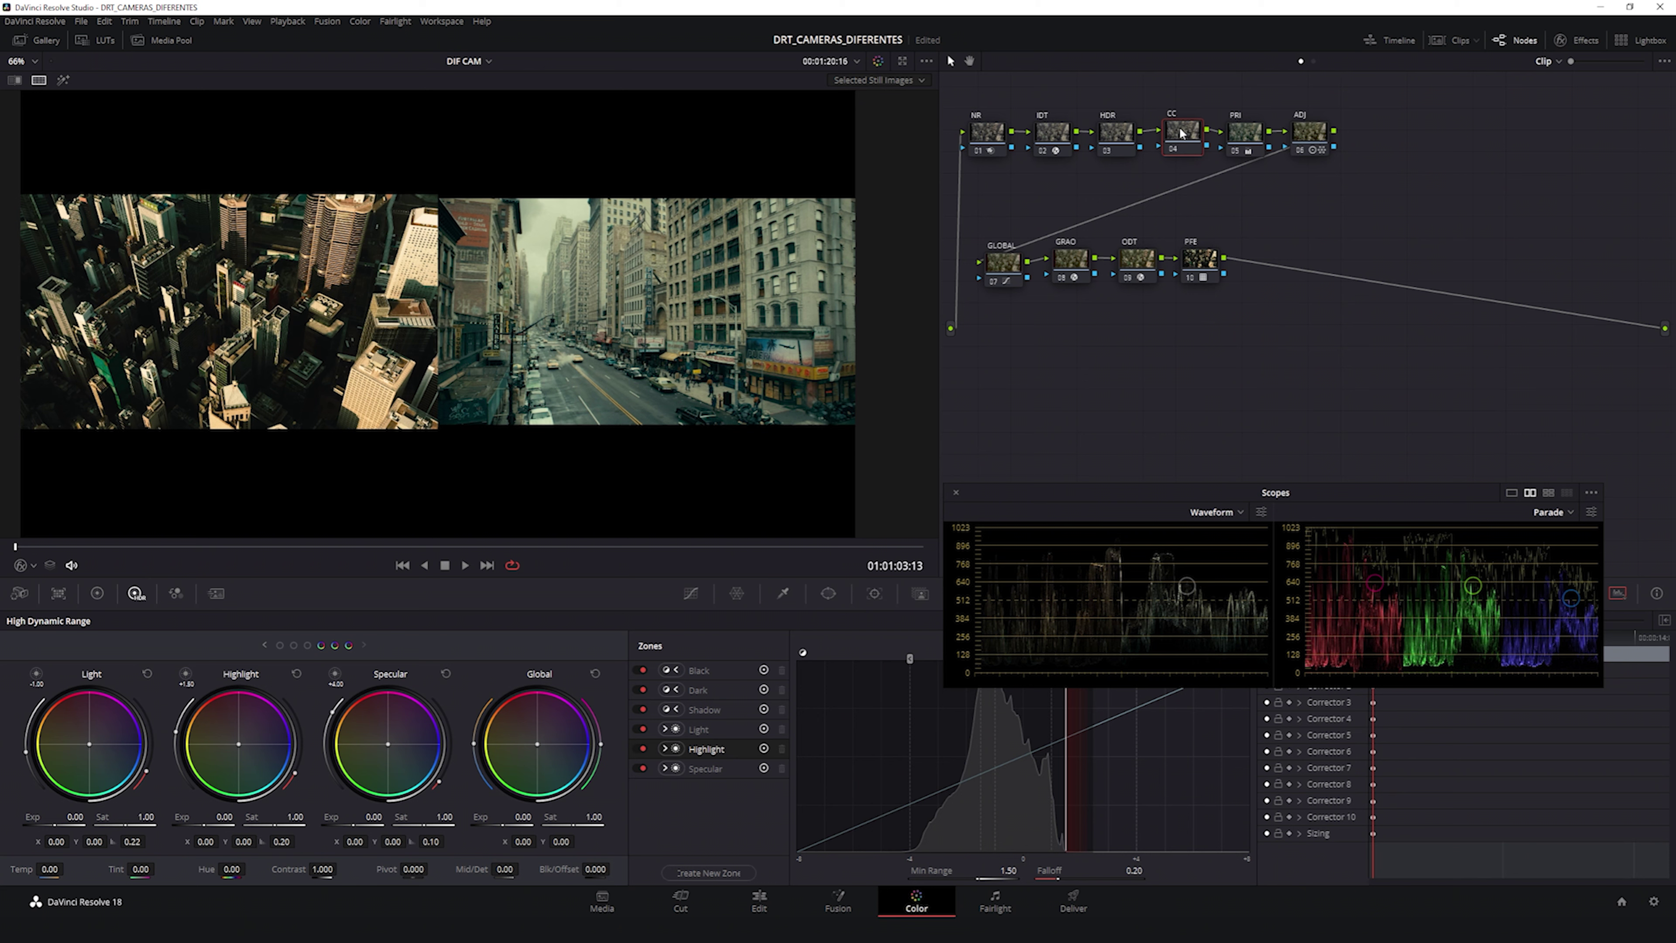
{"action": "left_click", "coordinate": [97, 593]}
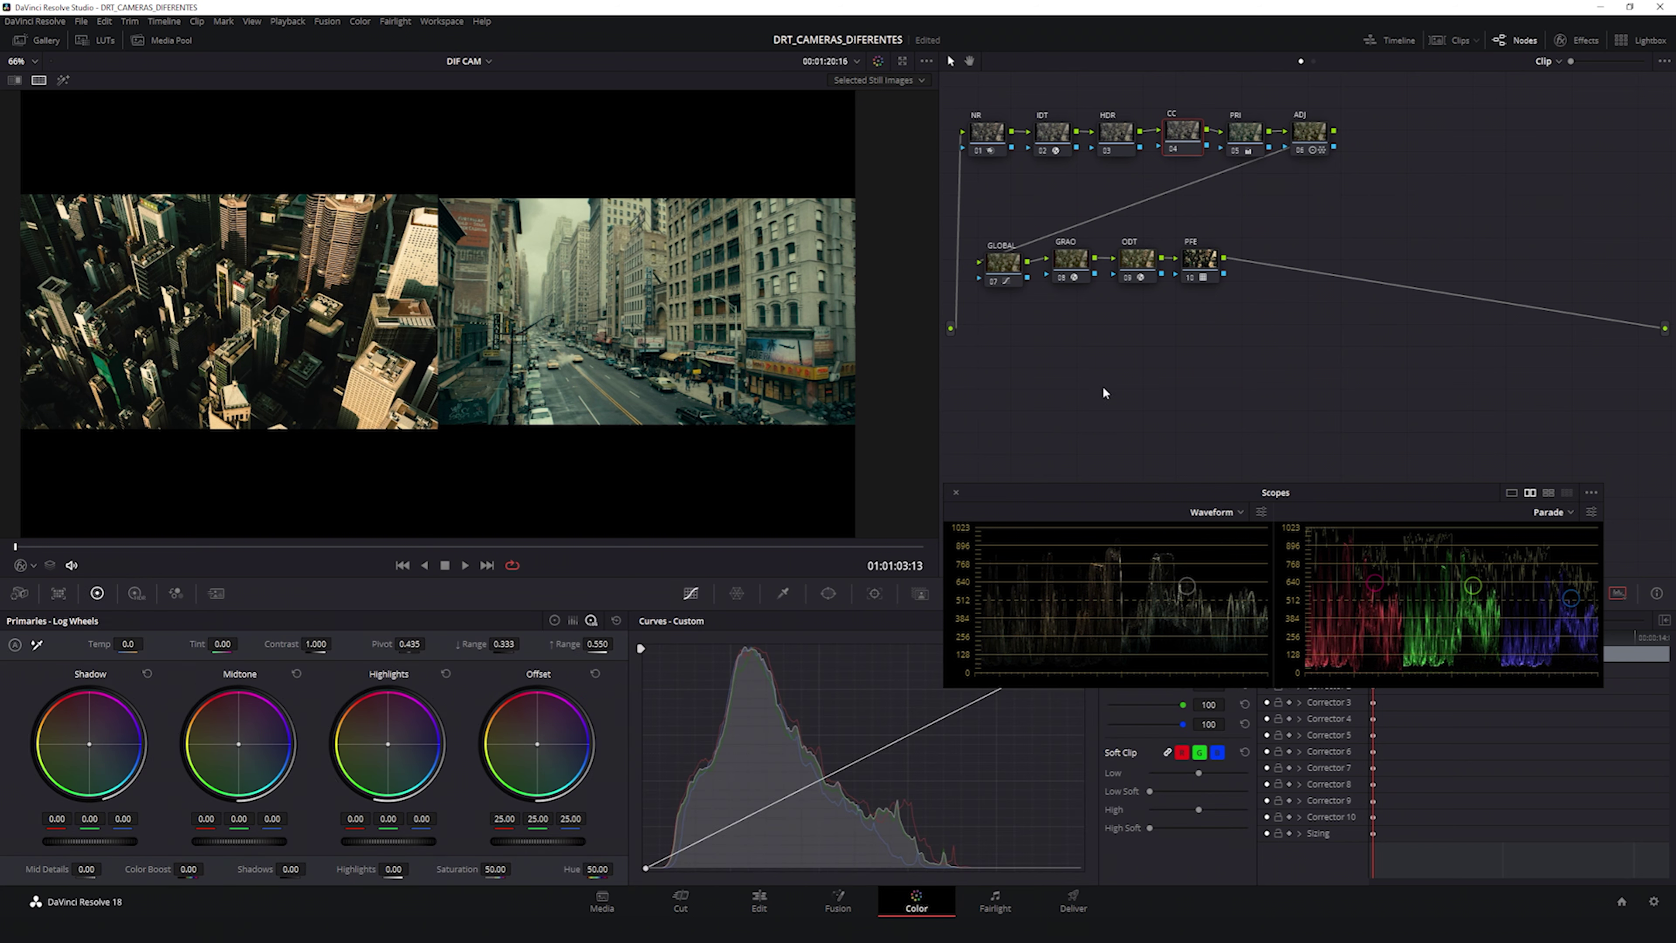
{"action": "left_click", "coordinate": [554, 620]}
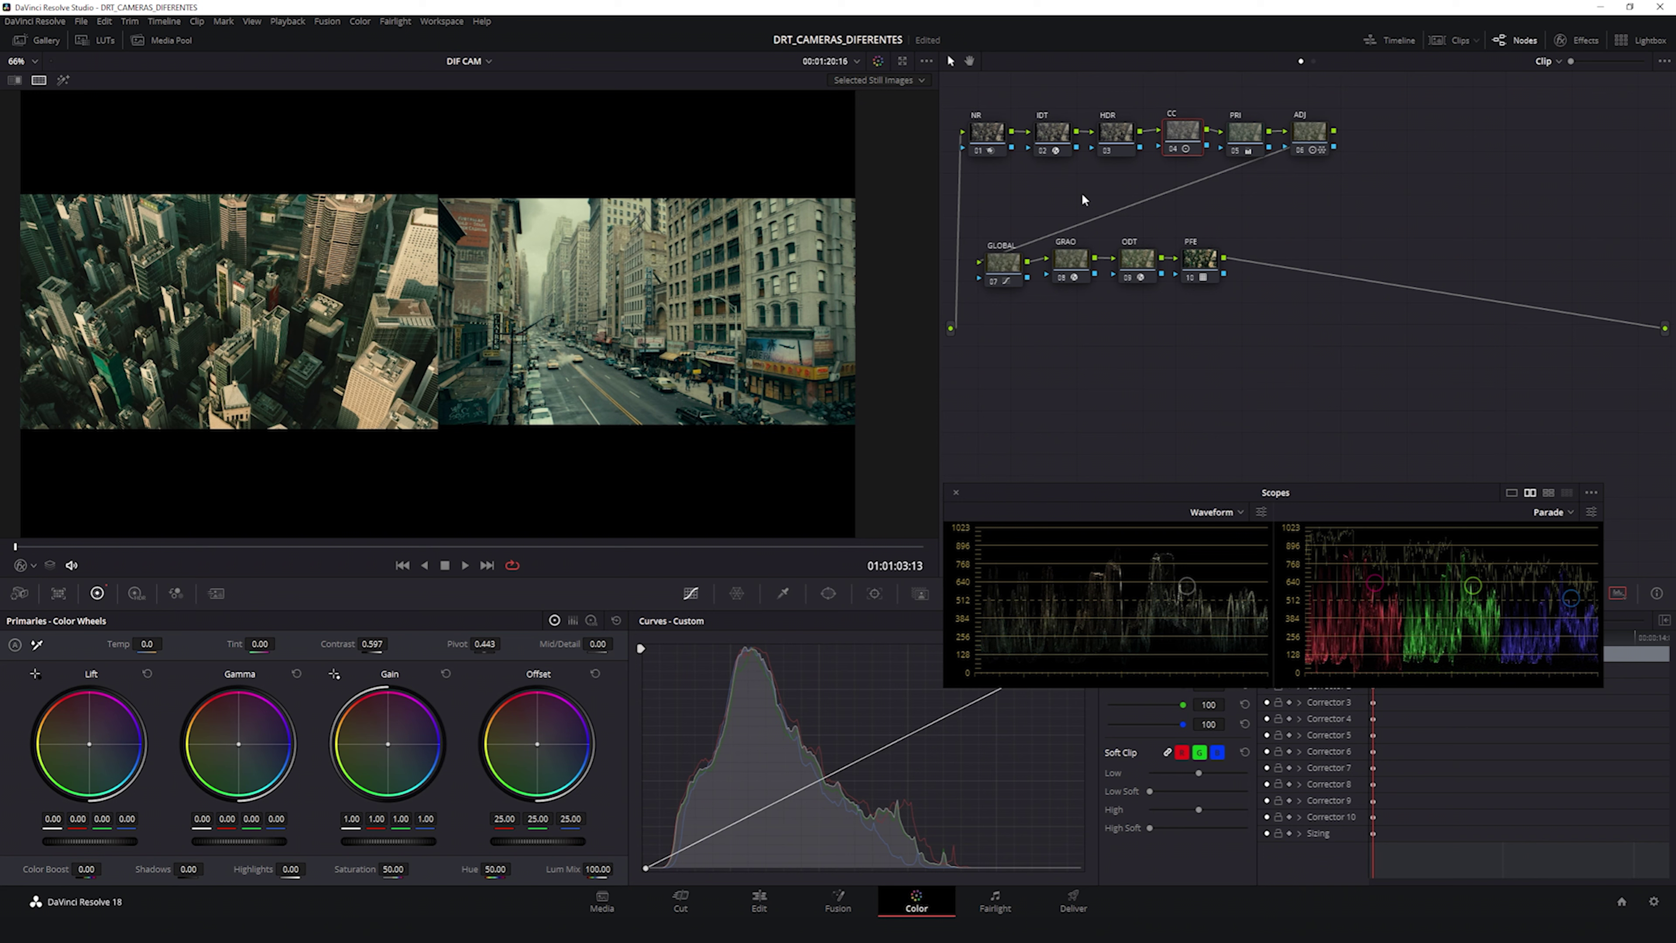
Step: Compare the aerial clip with and without the CC node's correction
{"action": "key", "text": "ctrl+d"}
{"action": "key", "text": "ctrl+d"}
{"action": "key", "text": "ctrl+d"}
{"action": "key", "text": "ctrl+d"}
Step: Replace the side-by-side view with a reference wipe and compare the aerial clip's tones and color with the street still
{"action": "left_click", "coordinate": [39, 80]}
{"action": "key", "text": "ctrl+w"}
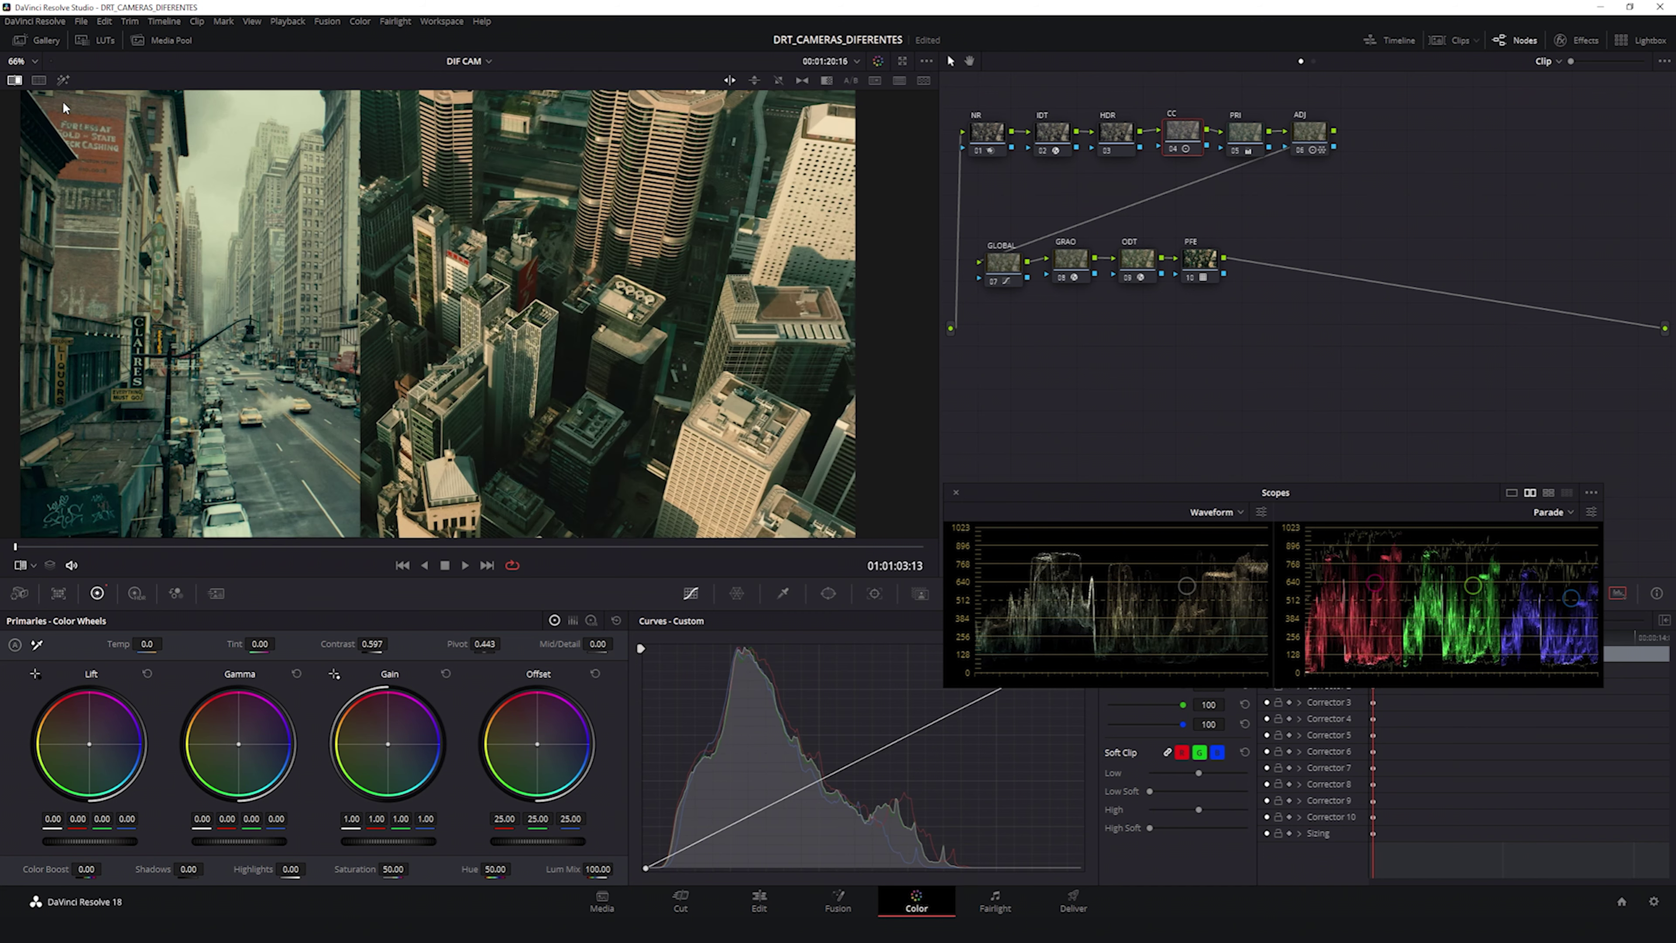
{"action": "left_click_drag", "start_coordinate": [366, 281], "coordinate": [585, 265]}
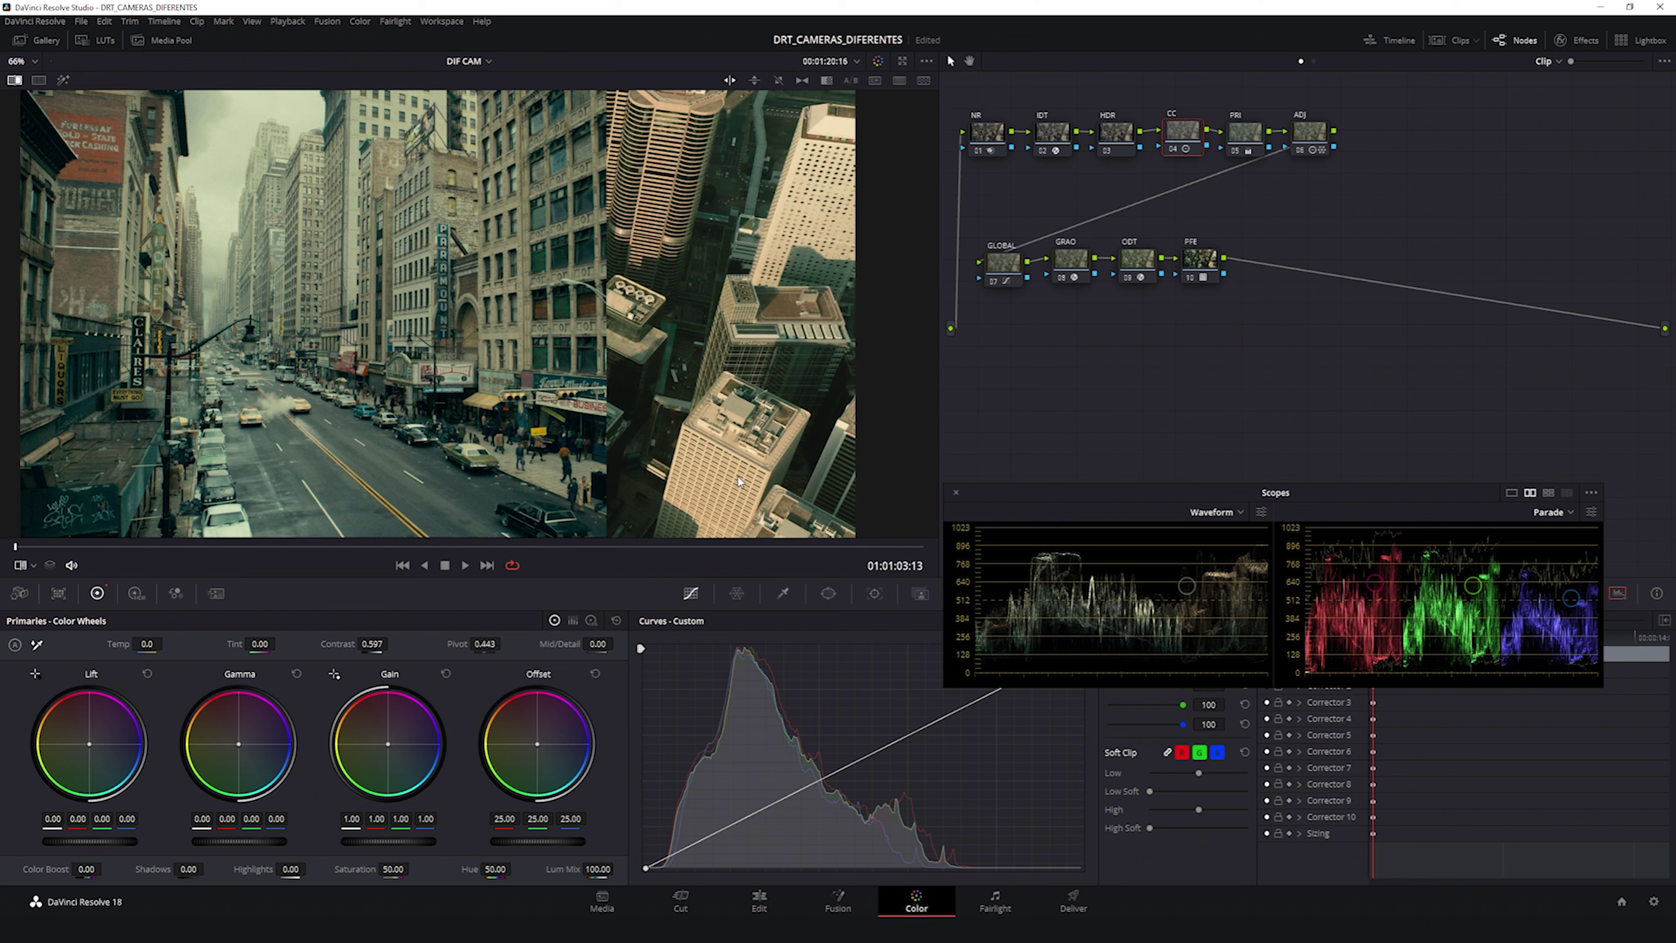
{"action": "left_click_drag", "start_coordinate": [608, 318], "coordinate": [539, 320]}
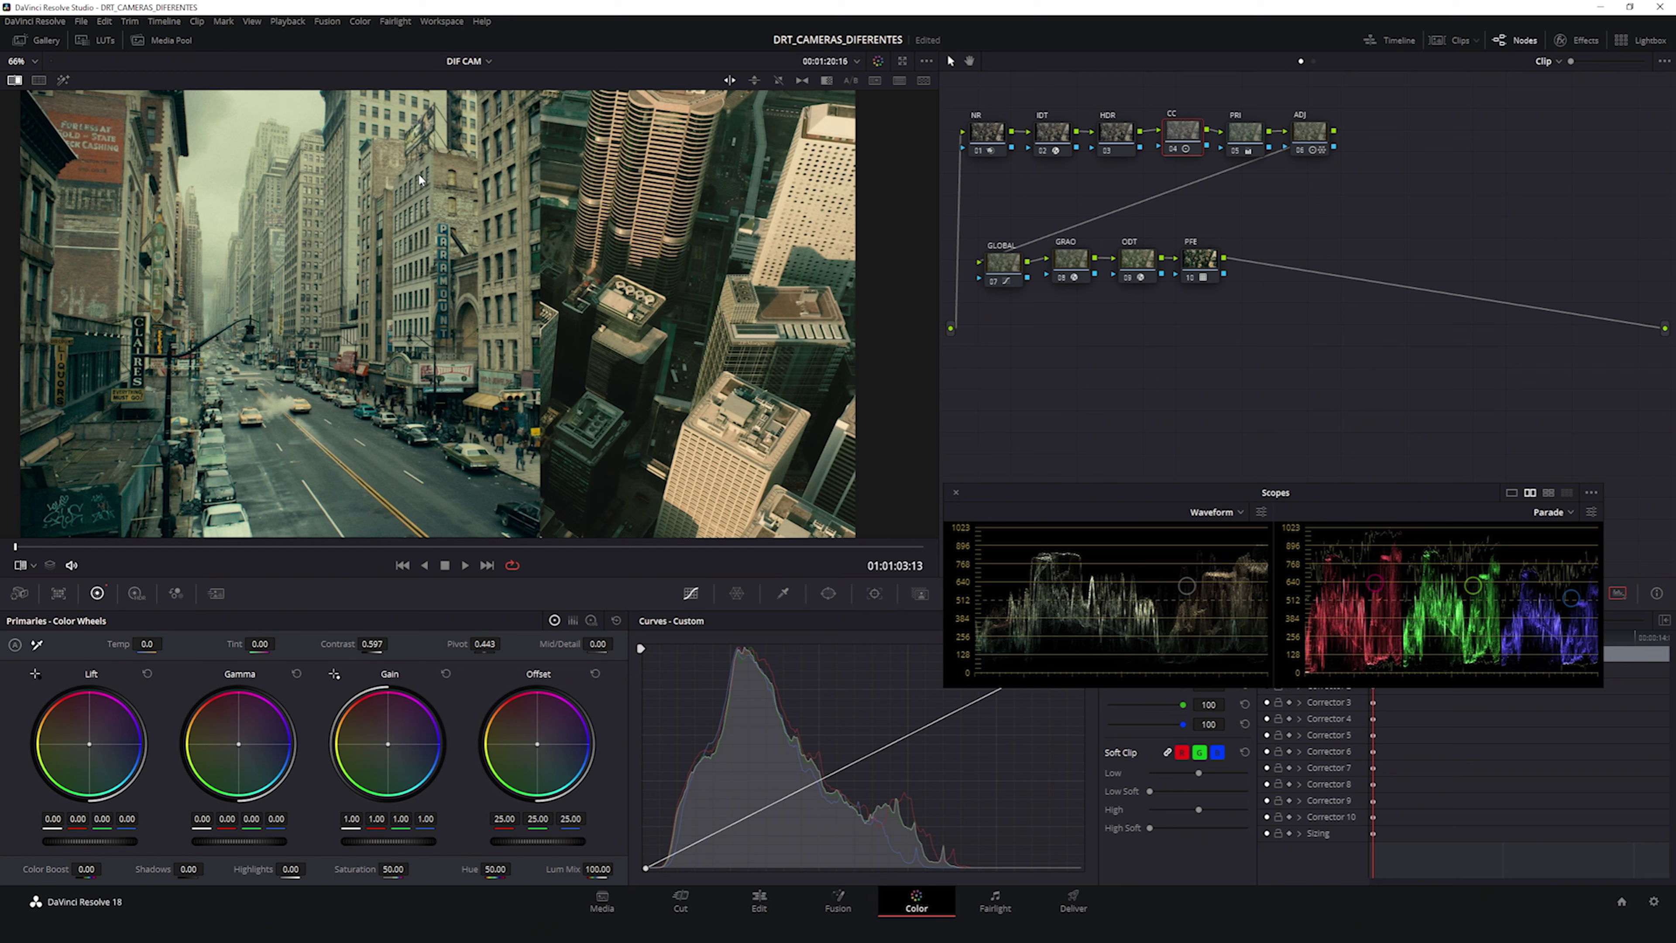
{"action": "key", "text": "ctrl+w"}
{"action": "key", "text": "ctrl+w"}
{"action": "left_click_drag", "start_coordinate": [575, 256], "coordinate": [481, 257]}
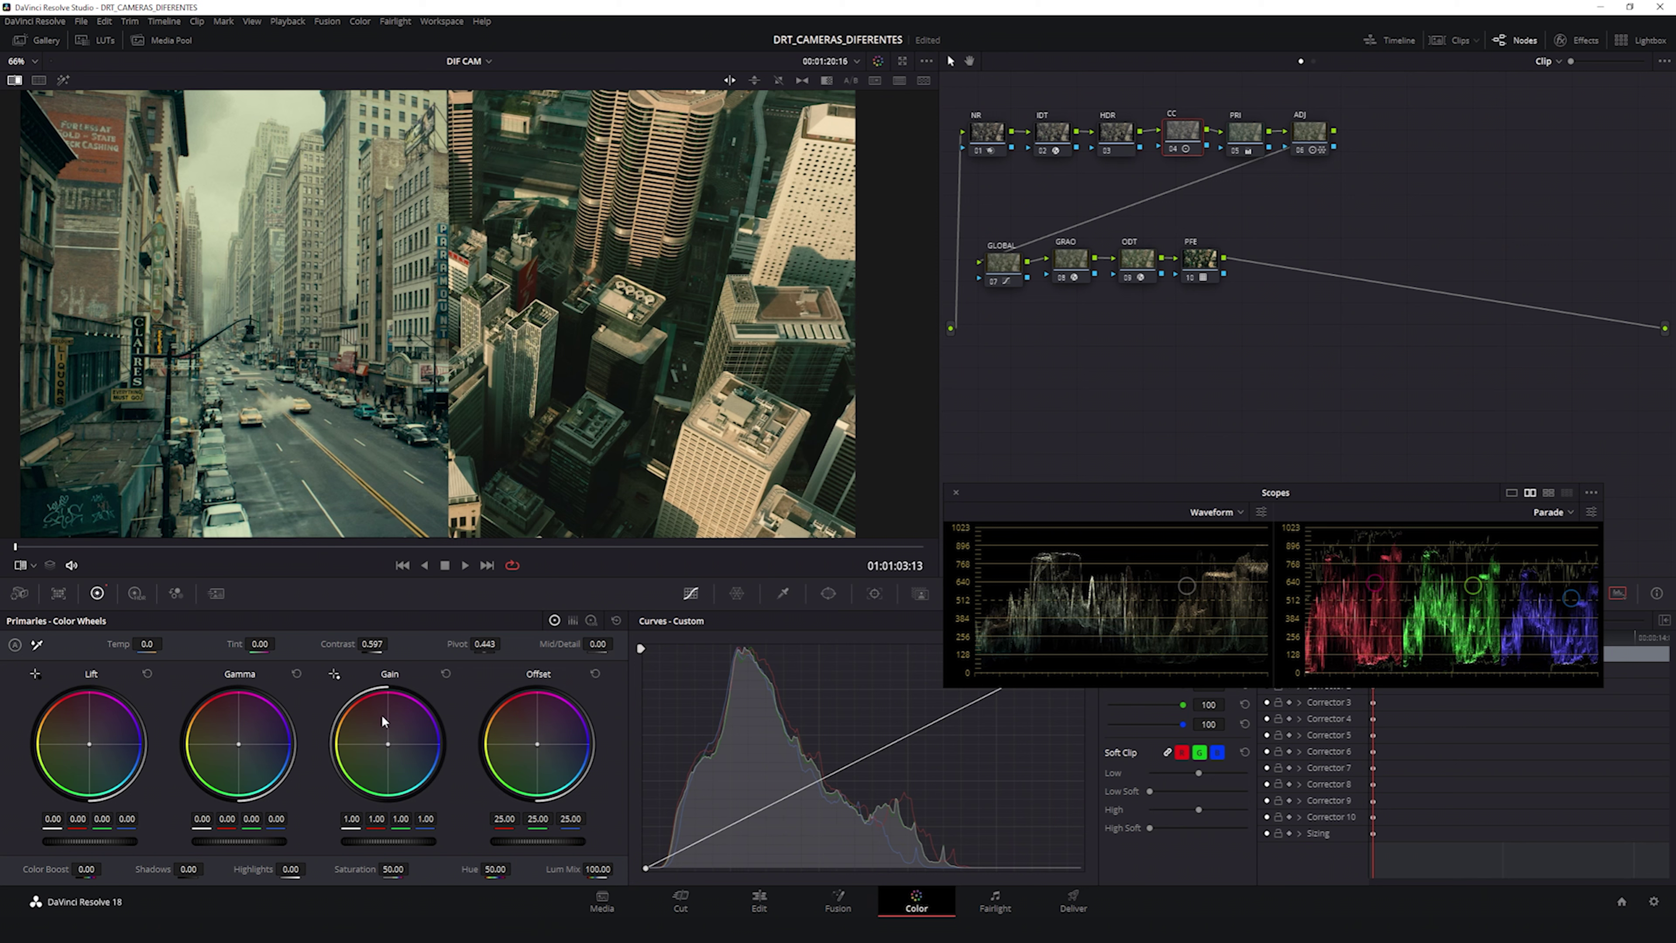
{"action": "key", "text": "ctrl+alt+w"}
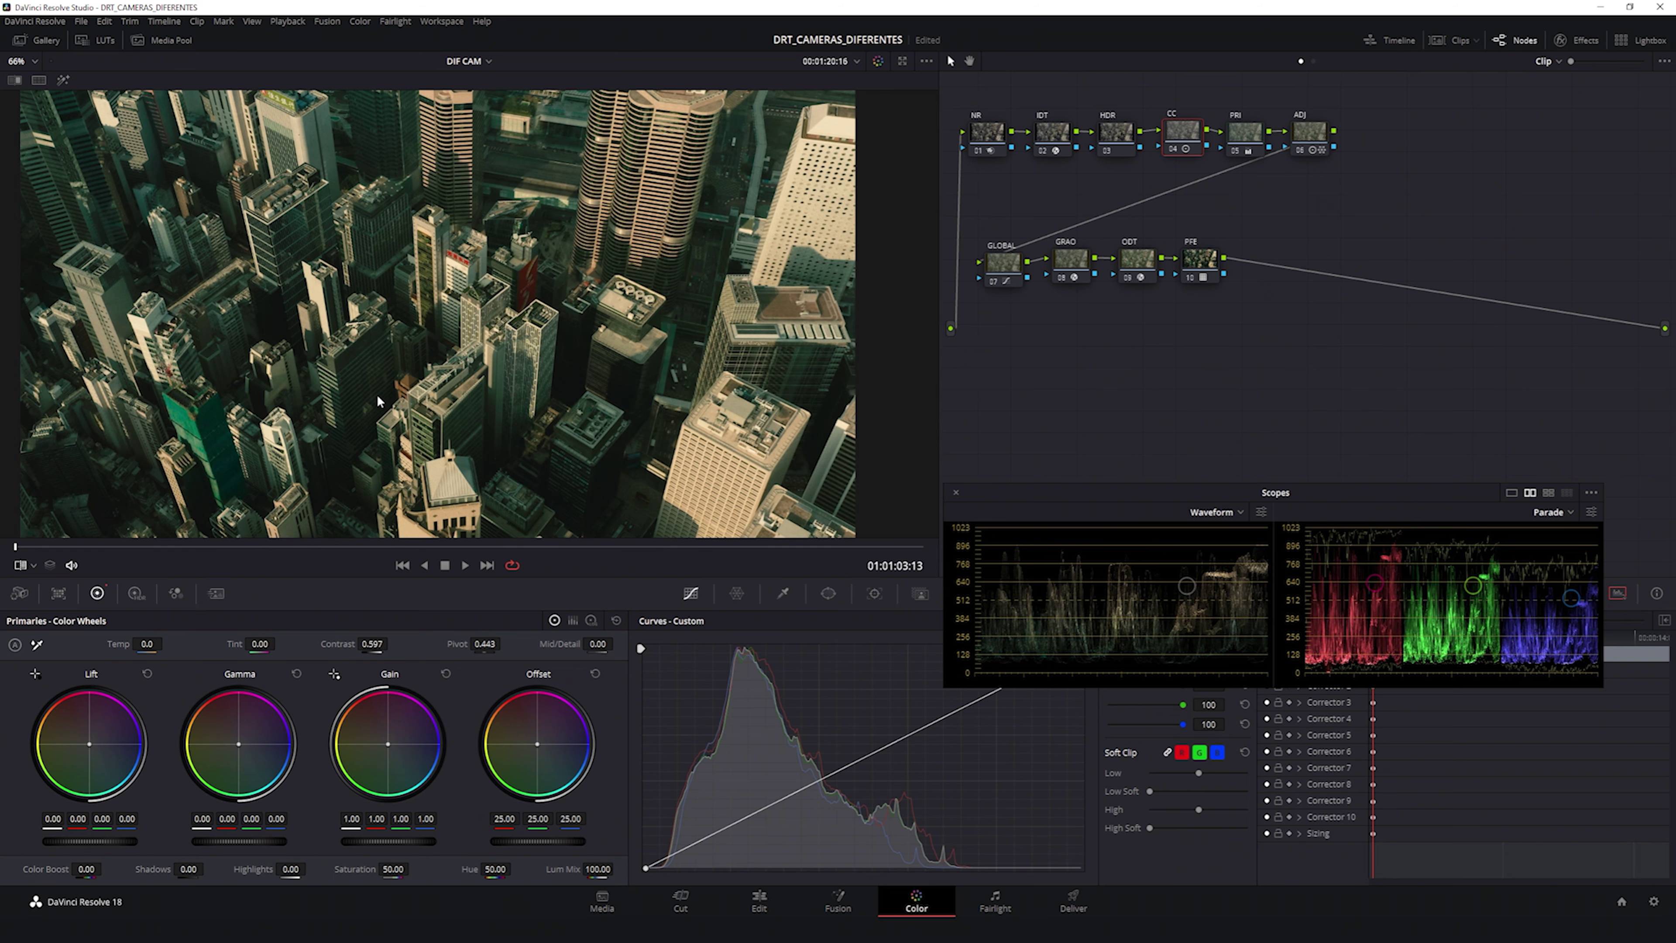
{"action": "key", "text": "ctrl+alt+w"}
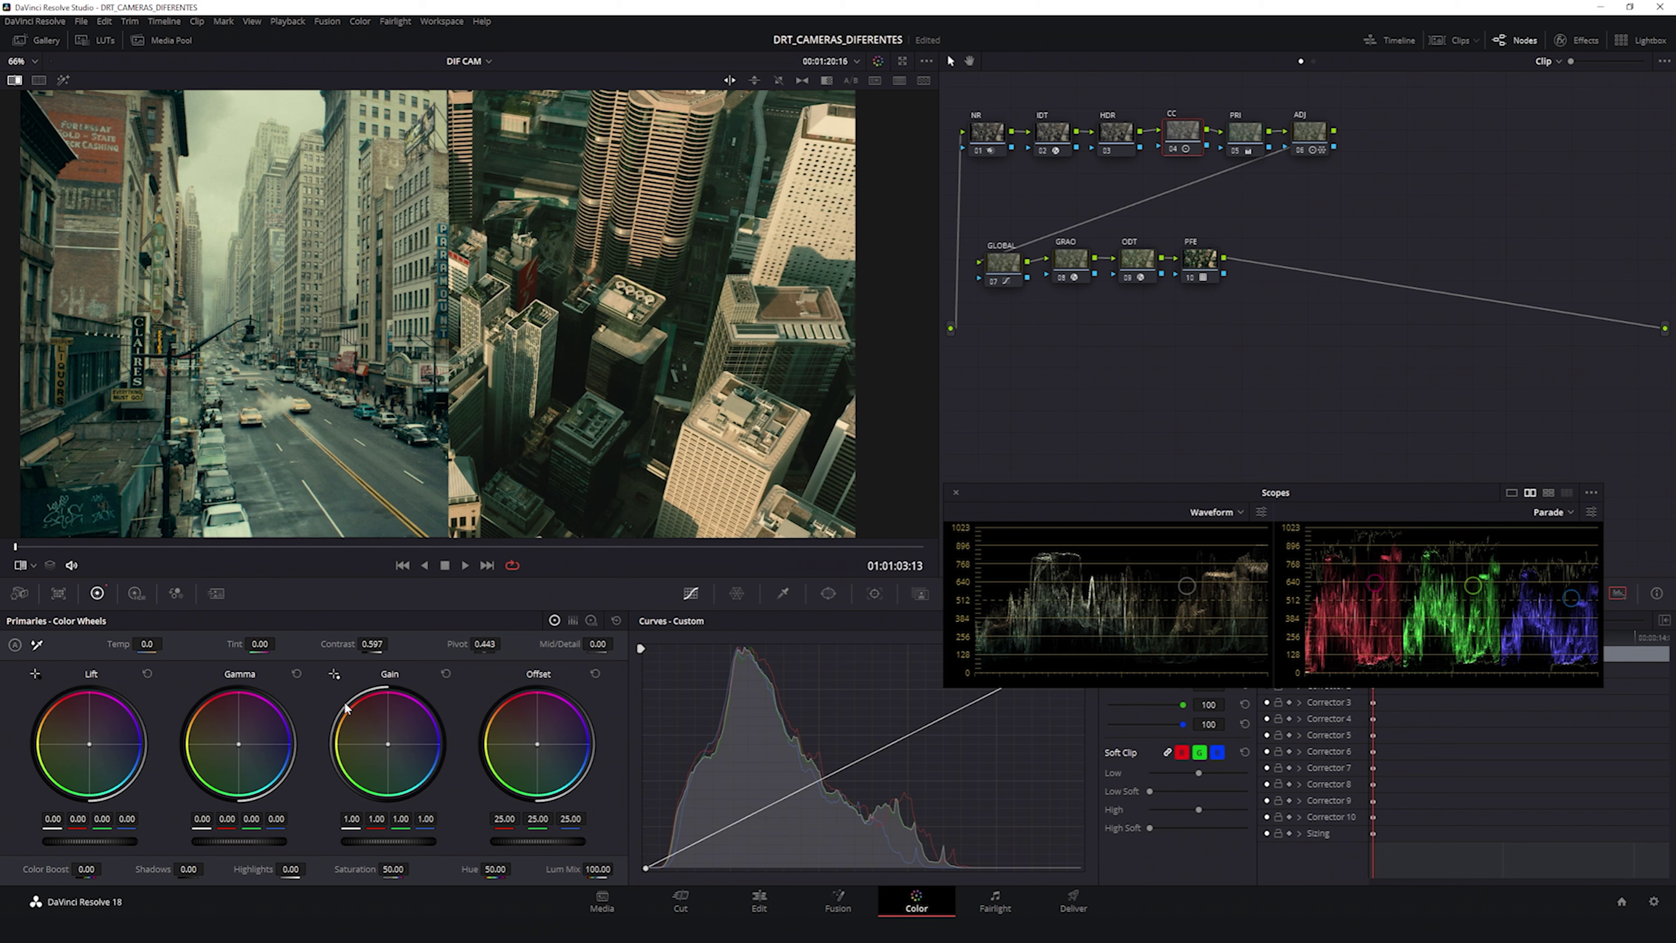
Step: Cool the CC node's Gain to red 0.98, green 1.00 and blue 1.04, checking it against a reset Gain and the street reference
{"action": "left_click_drag", "start_coordinate": [344, 703], "coordinate": [346, 703]}
{"action": "left_click_drag", "start_coordinate": [345, 703], "coordinate": [346, 707]}
{"action": "key", "text": "ctrl+z"}
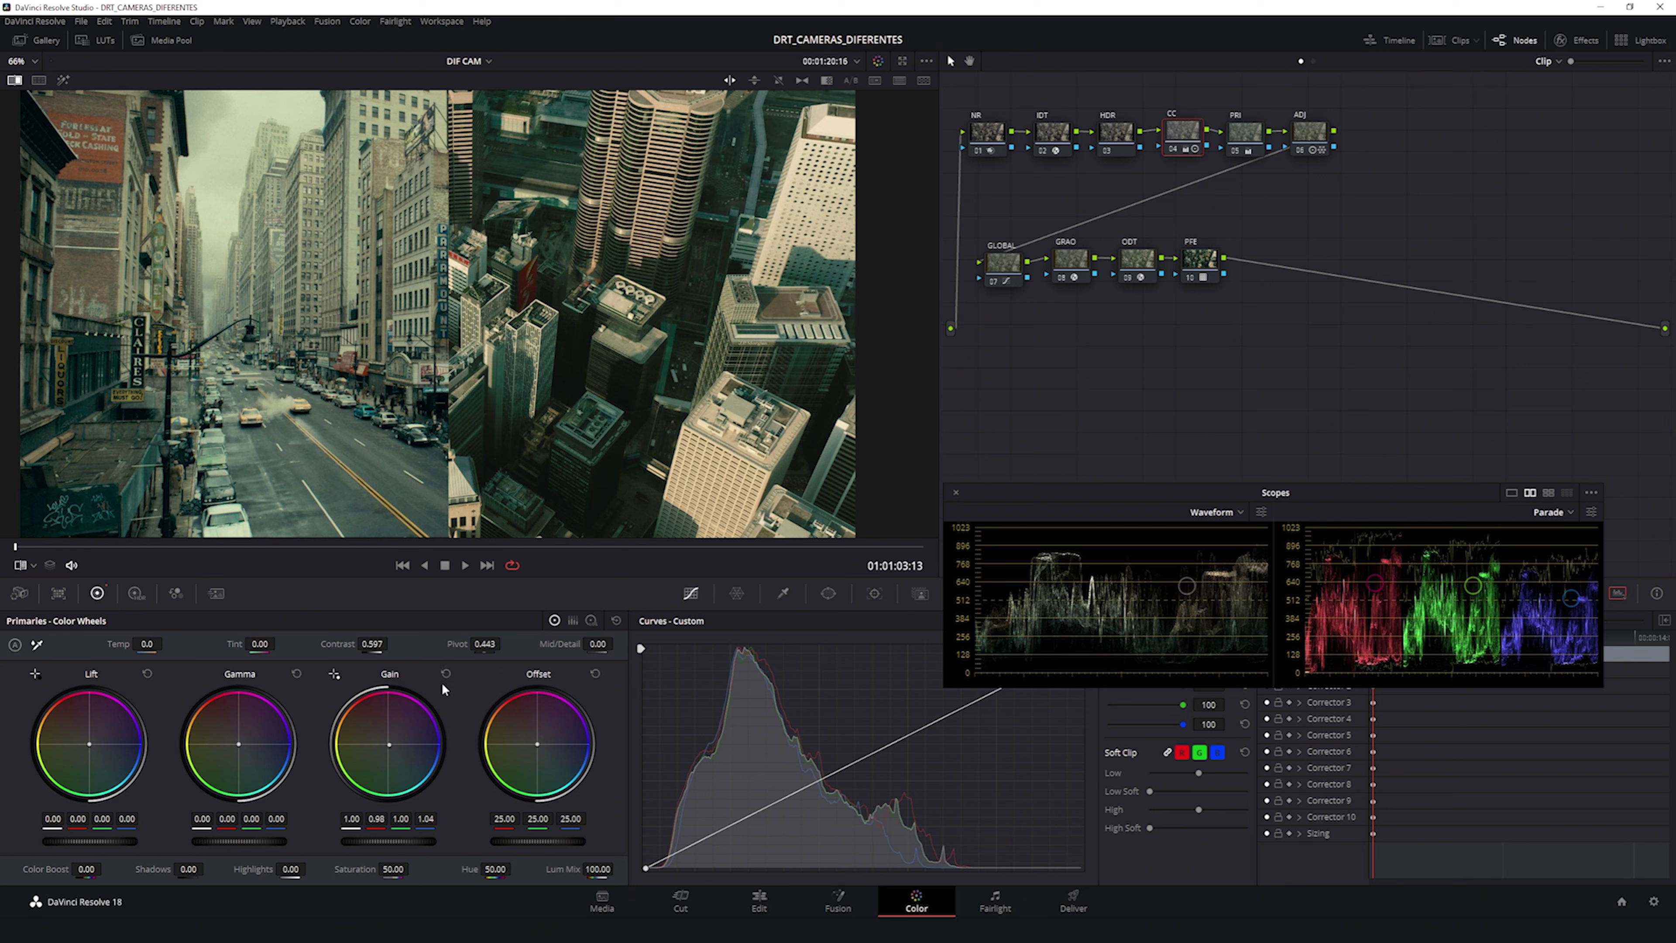
{"action": "left_click", "coordinate": [445, 674]}
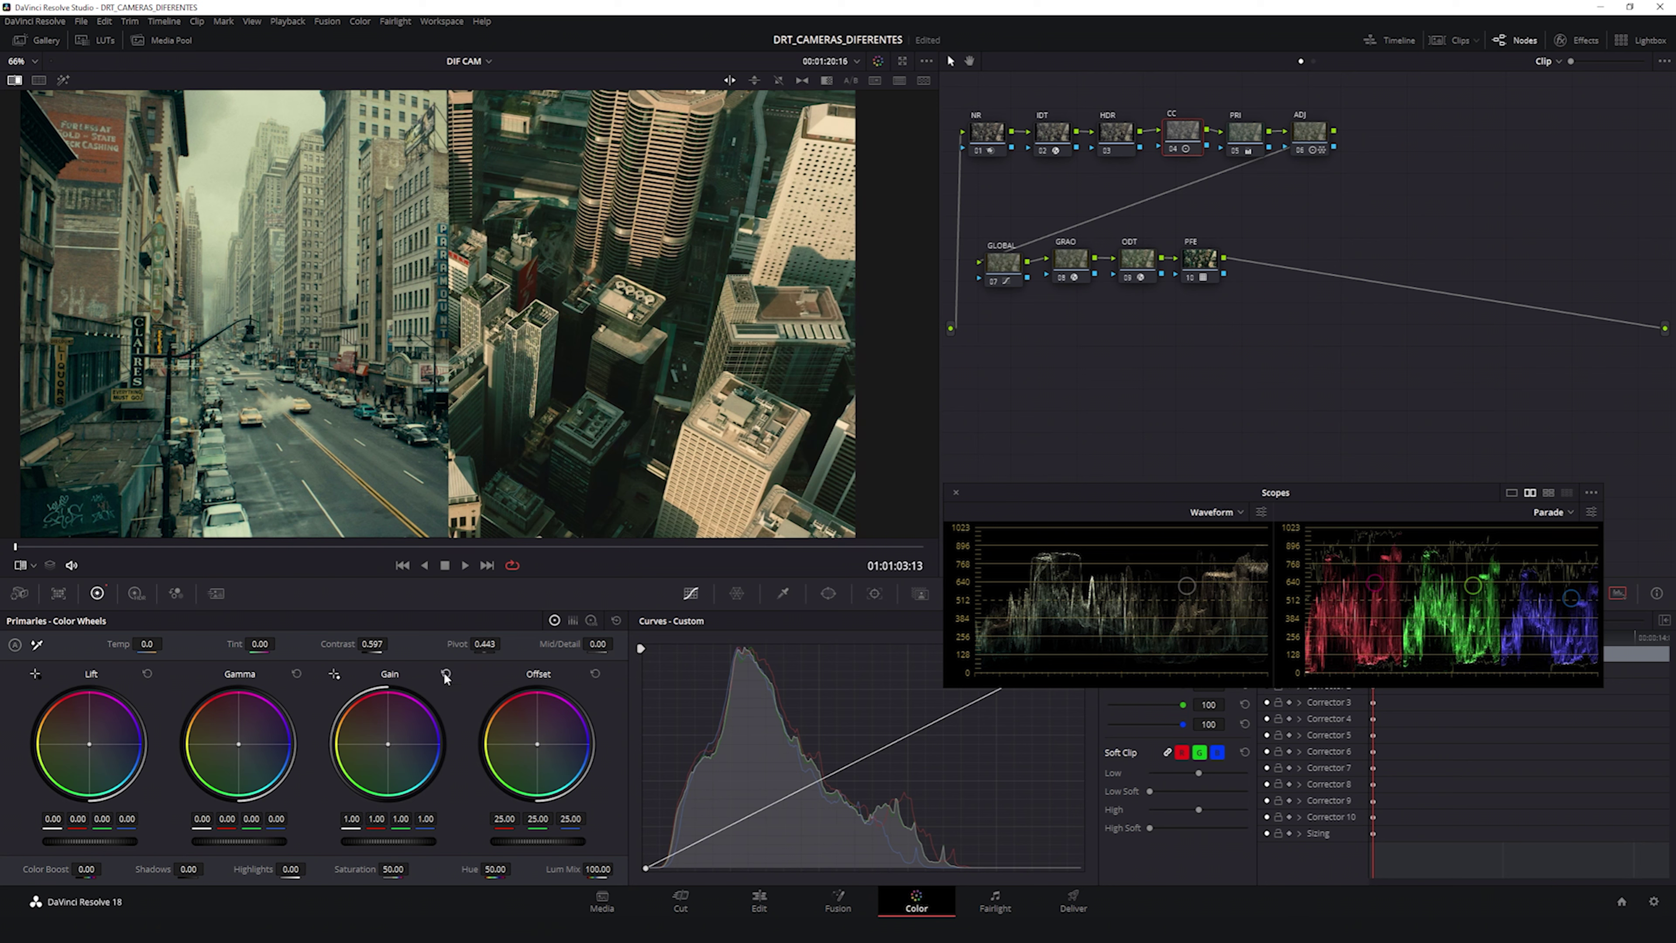
{"action": "key", "text": "ctrl+z"}
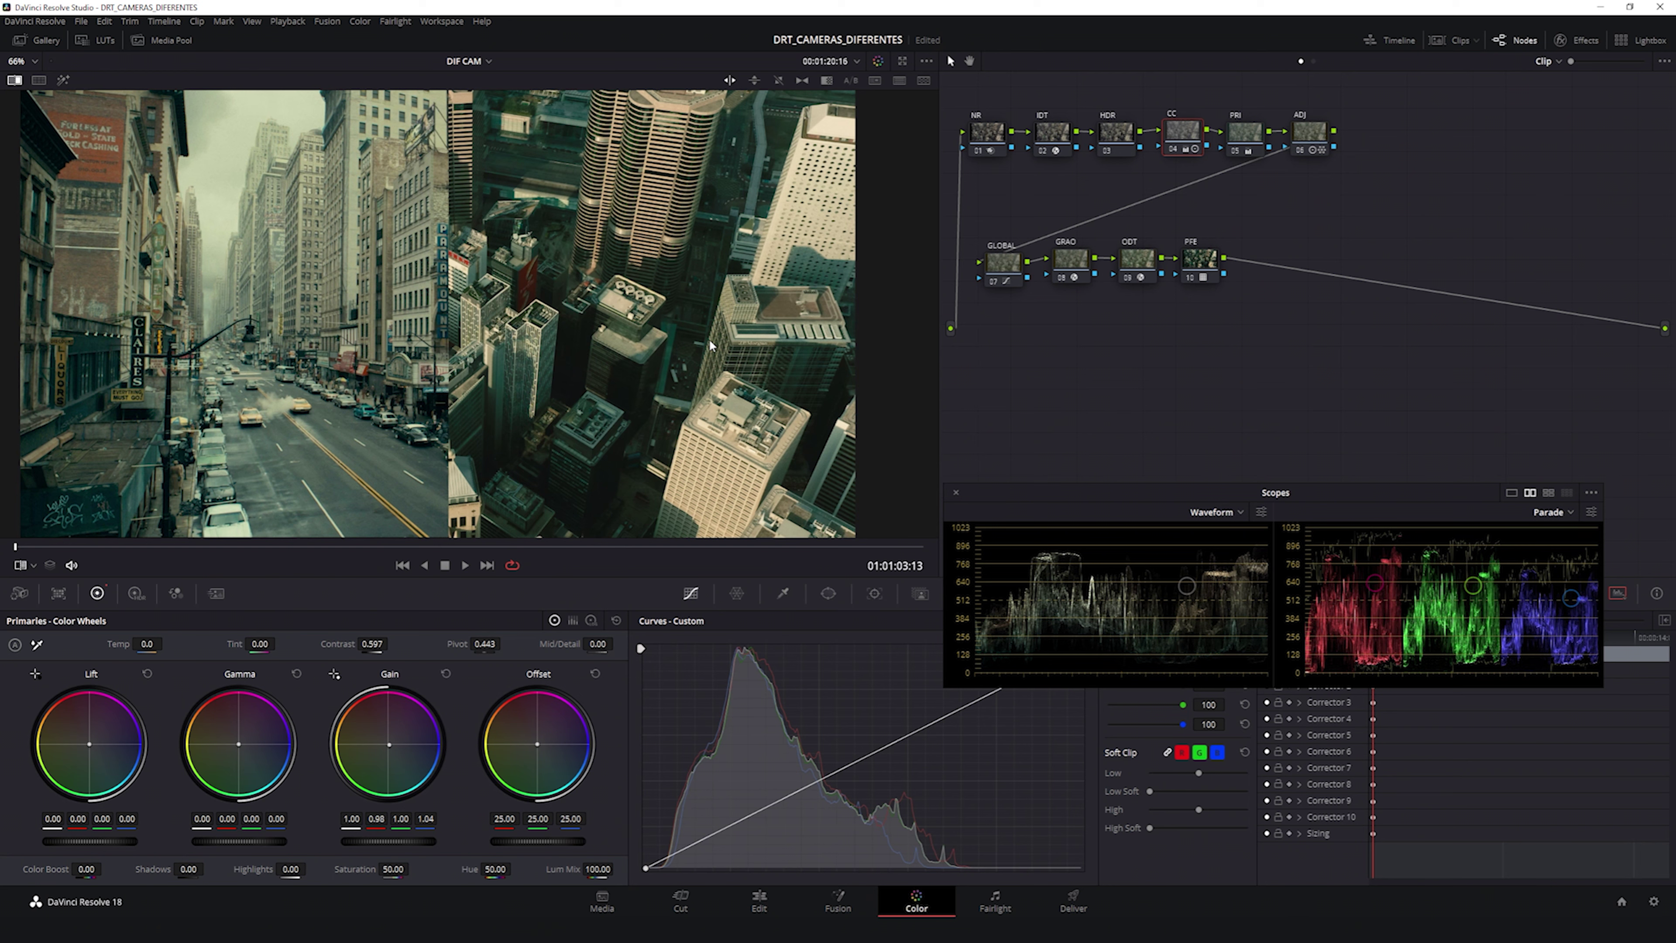
{"action": "left_click_drag", "start_coordinate": [372, 369], "coordinate": [800, 364]}
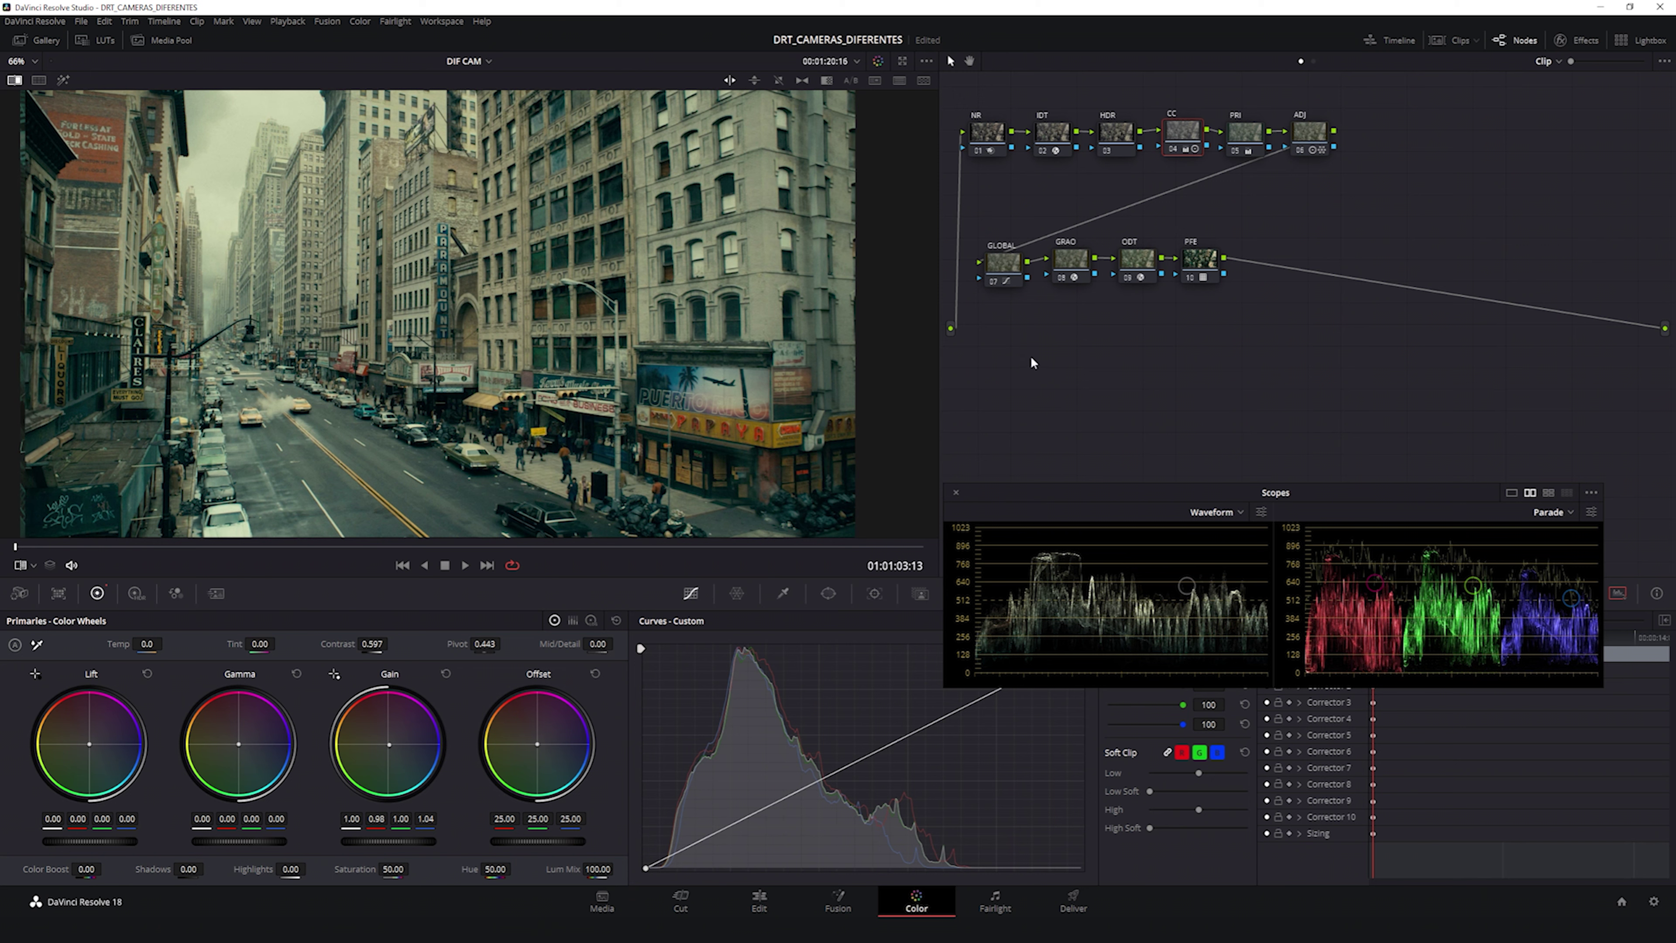
{"action": "key", "text": "ctrl+w"}
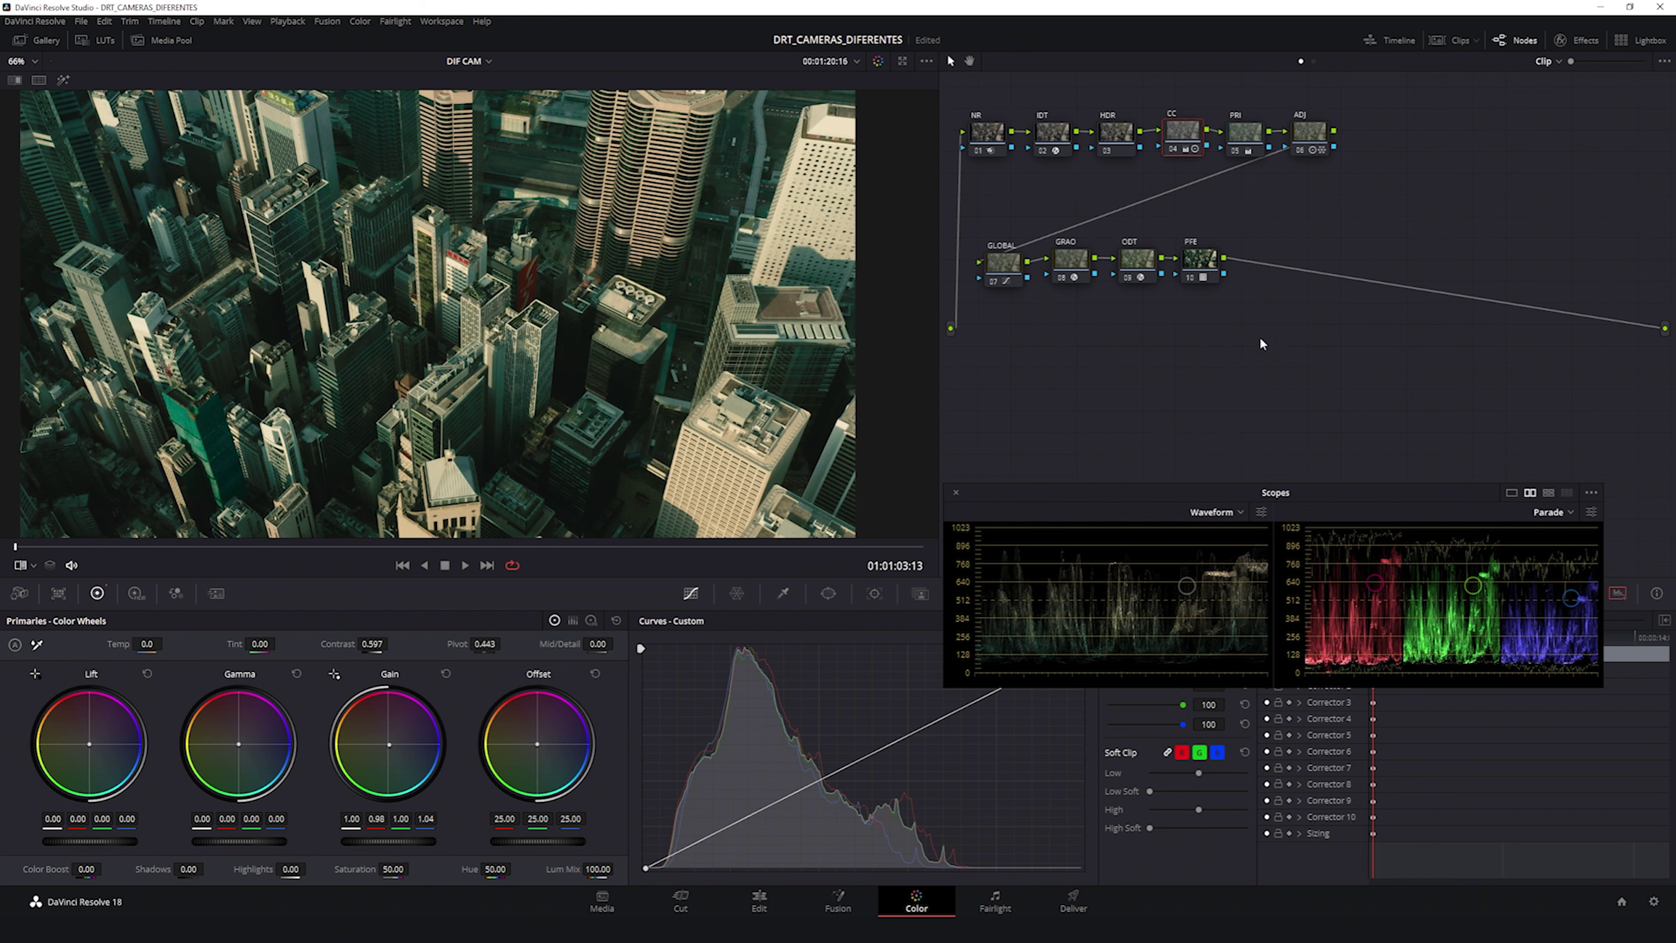
Step: Set the ODT node's custom maximum output to 165 nits and compare the aerial clip's highlights with the street reference
{"action": "left_click", "coordinate": [1140, 266]}
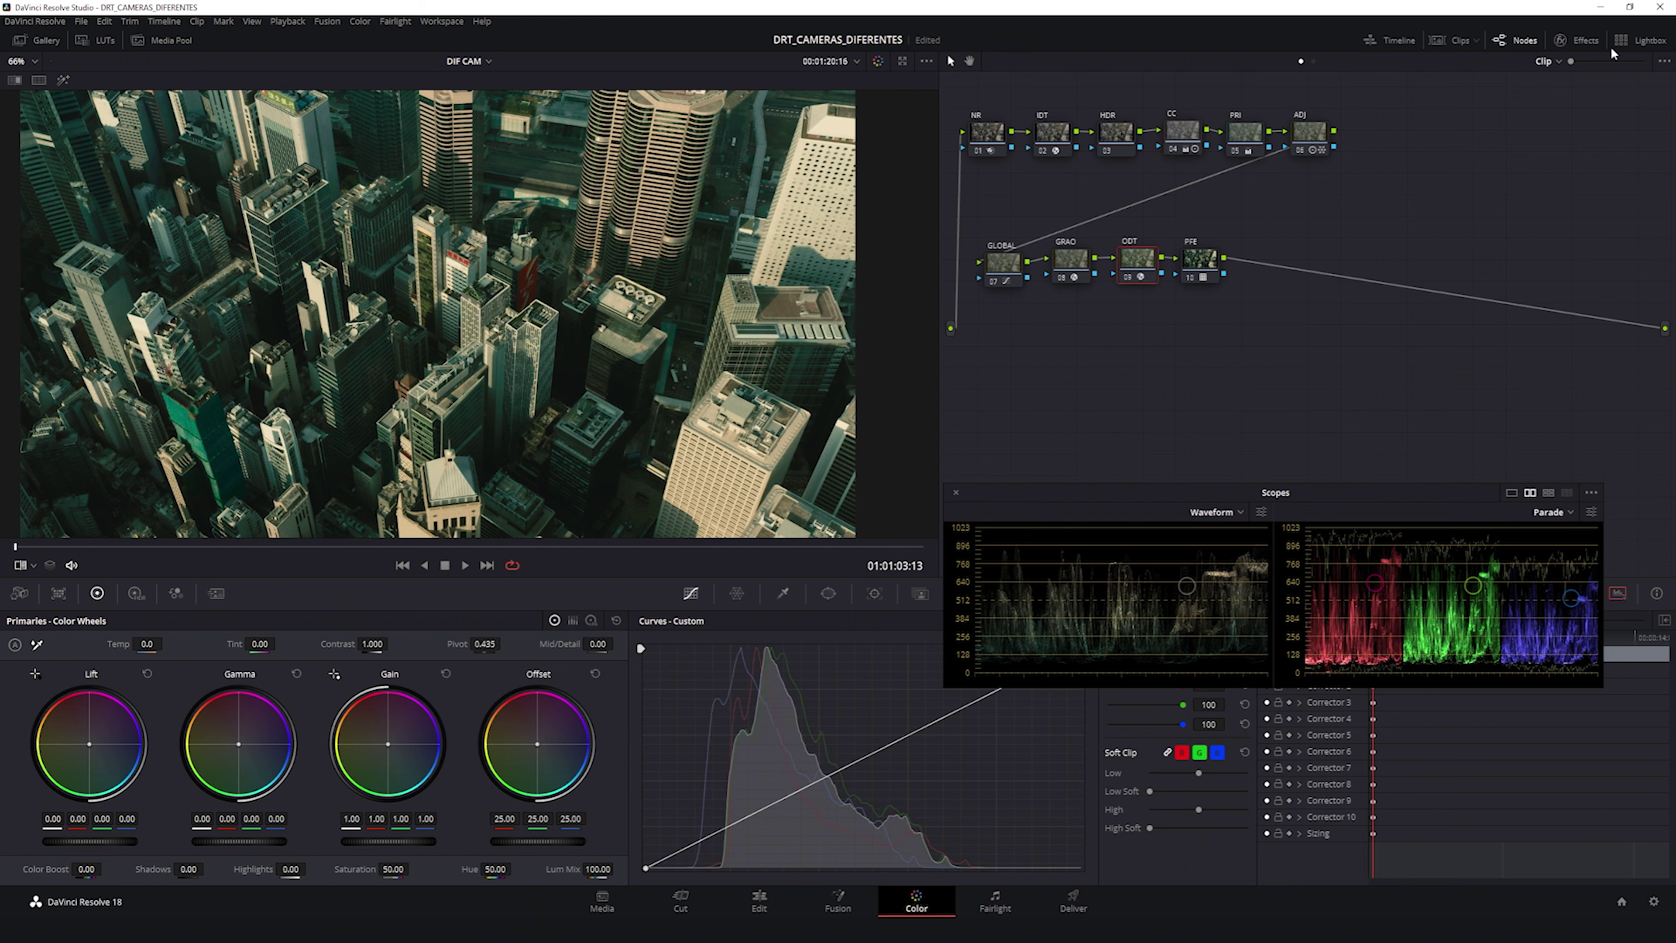
{"action": "left_click", "coordinate": [1595, 43]}
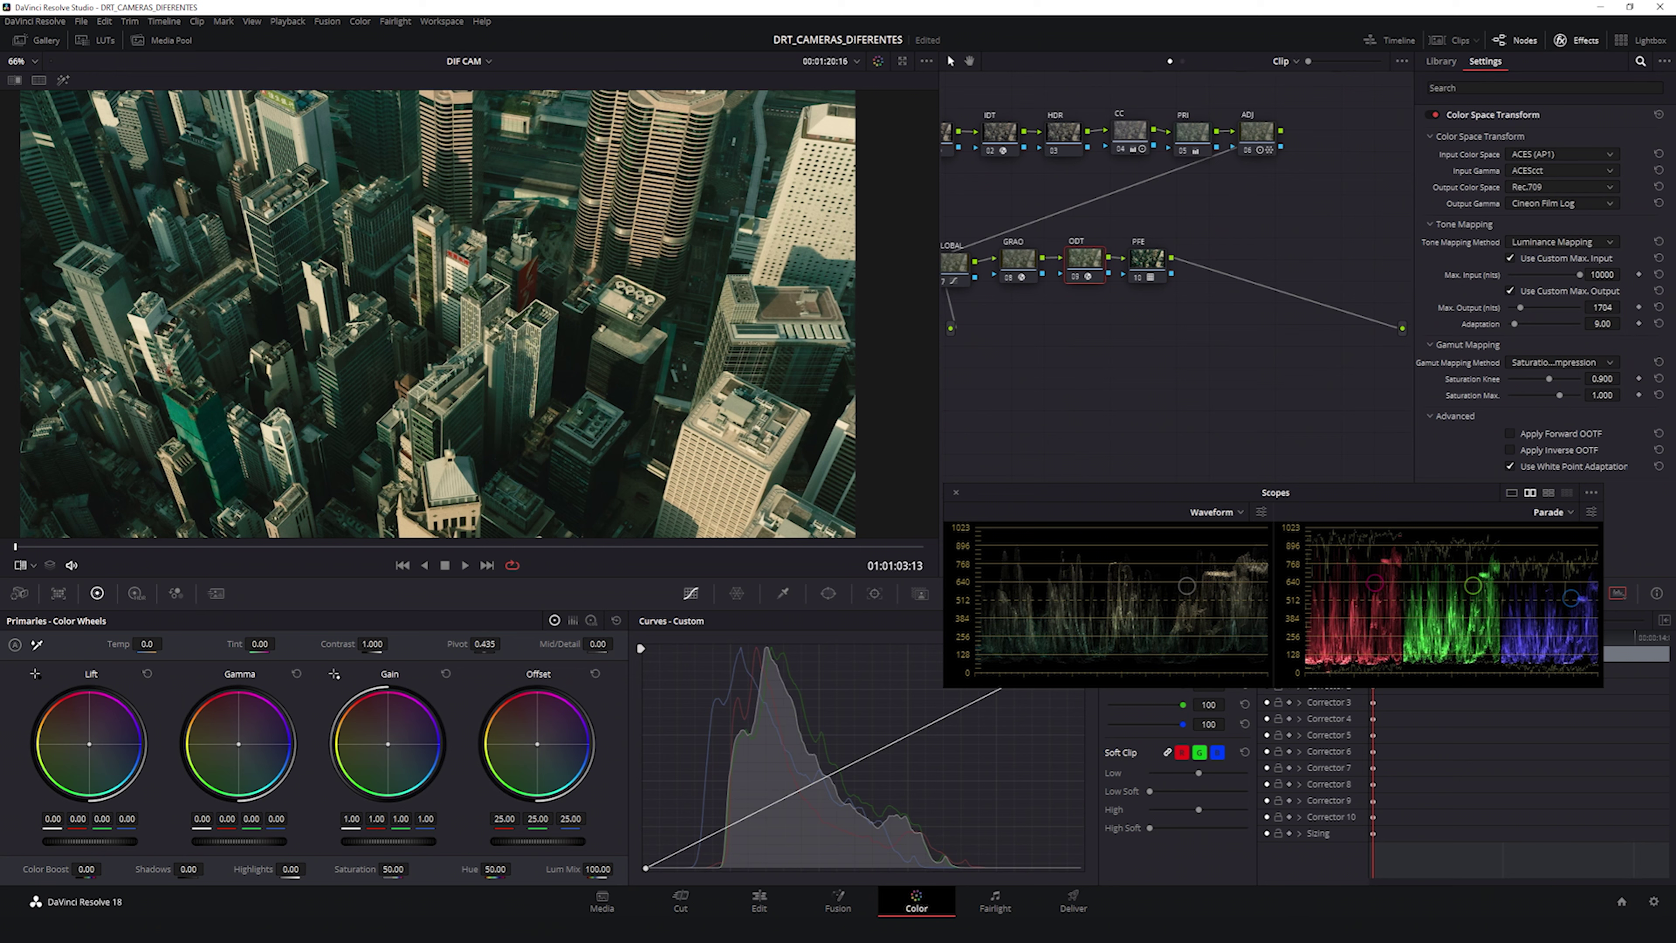
{"action": "mouse_move", "coordinate": [1602, 308]}
{"action": "left_mouse_down"}
{"action": "mouse_move", "coordinate": [1568, 307]}
{"action": "mouse_move", "coordinate": [1601, 309]}
{"action": "left_mouse_up"}
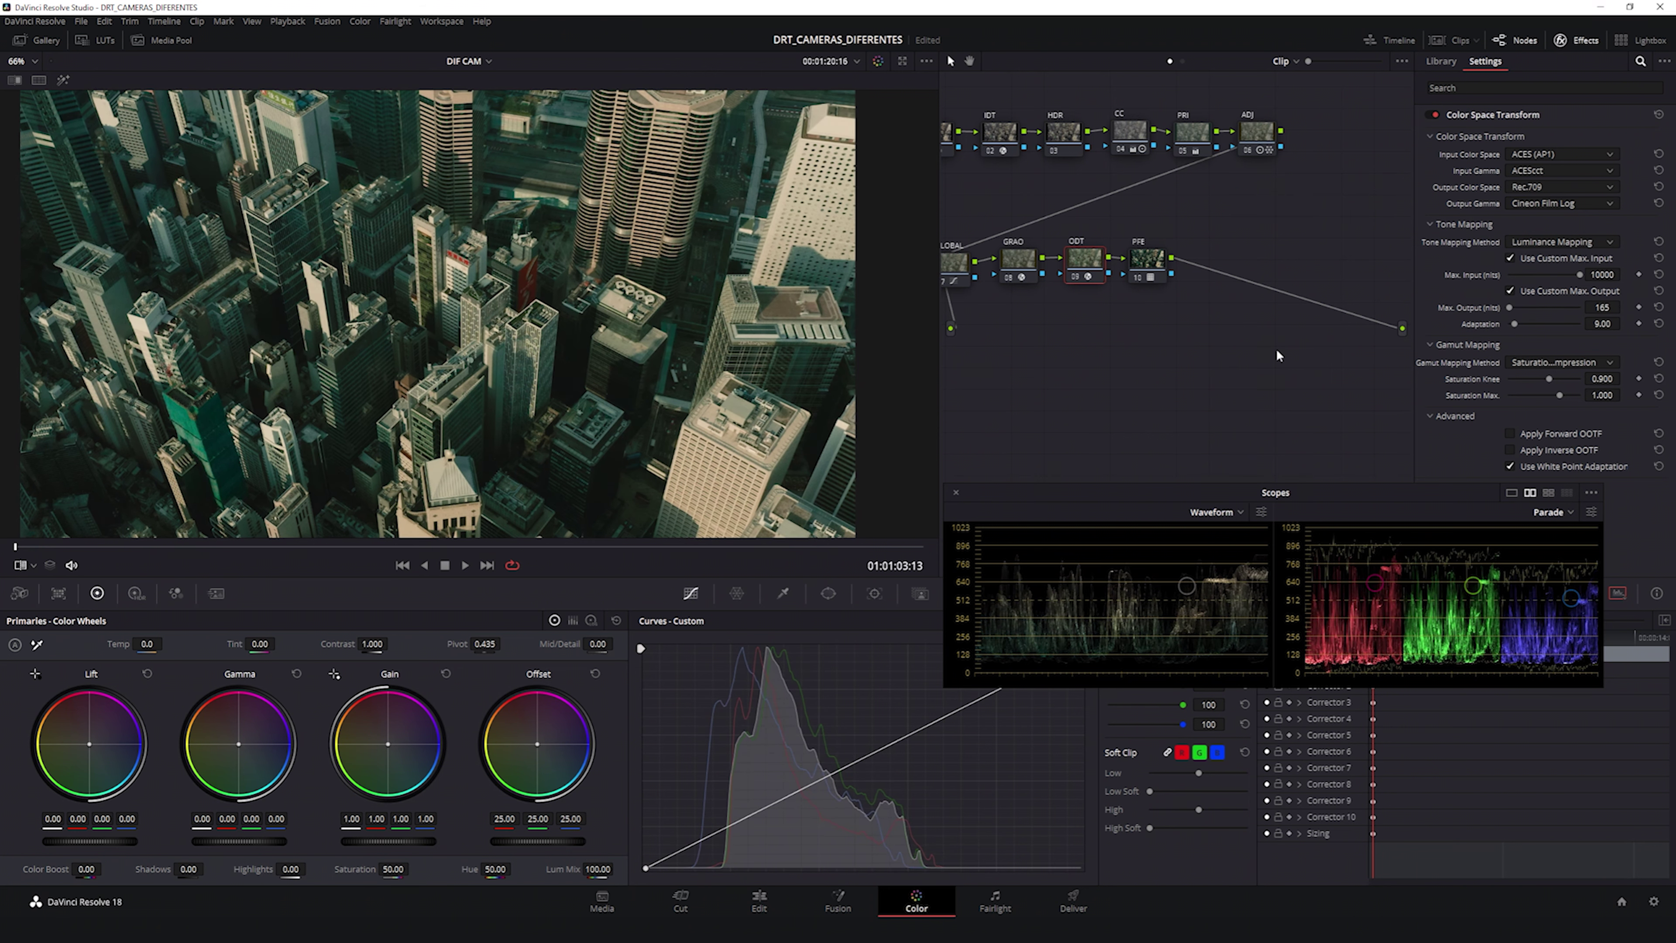
{"action": "key", "text": "ctrl+w"}
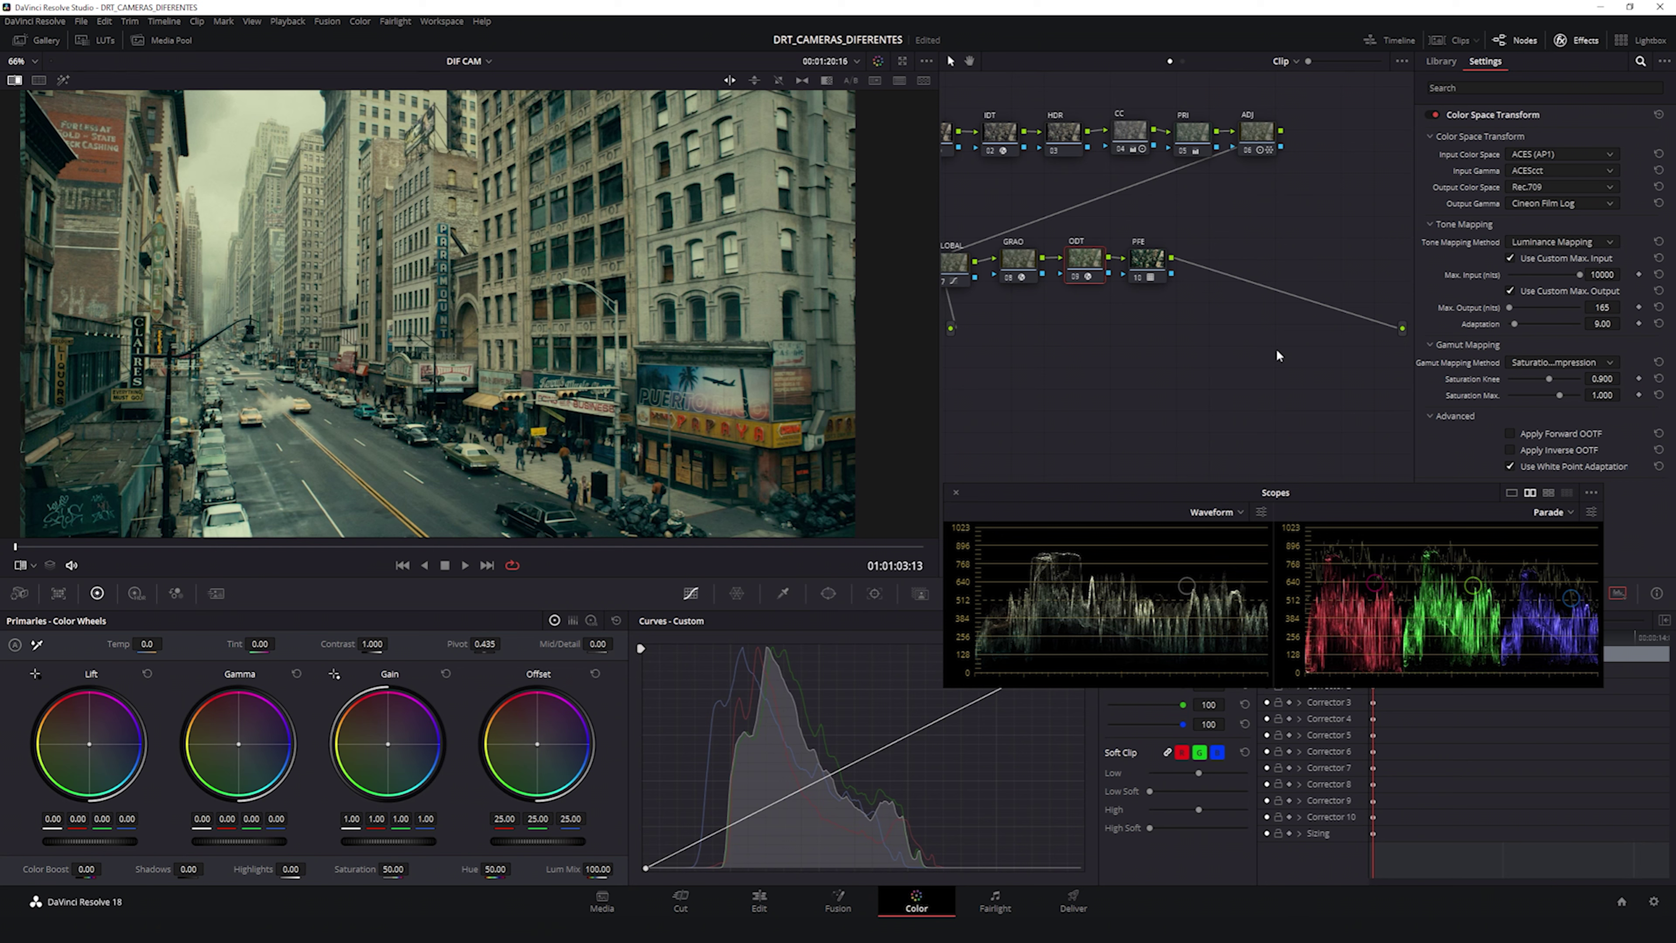
{"action": "key", "text": "ctrl+w"}
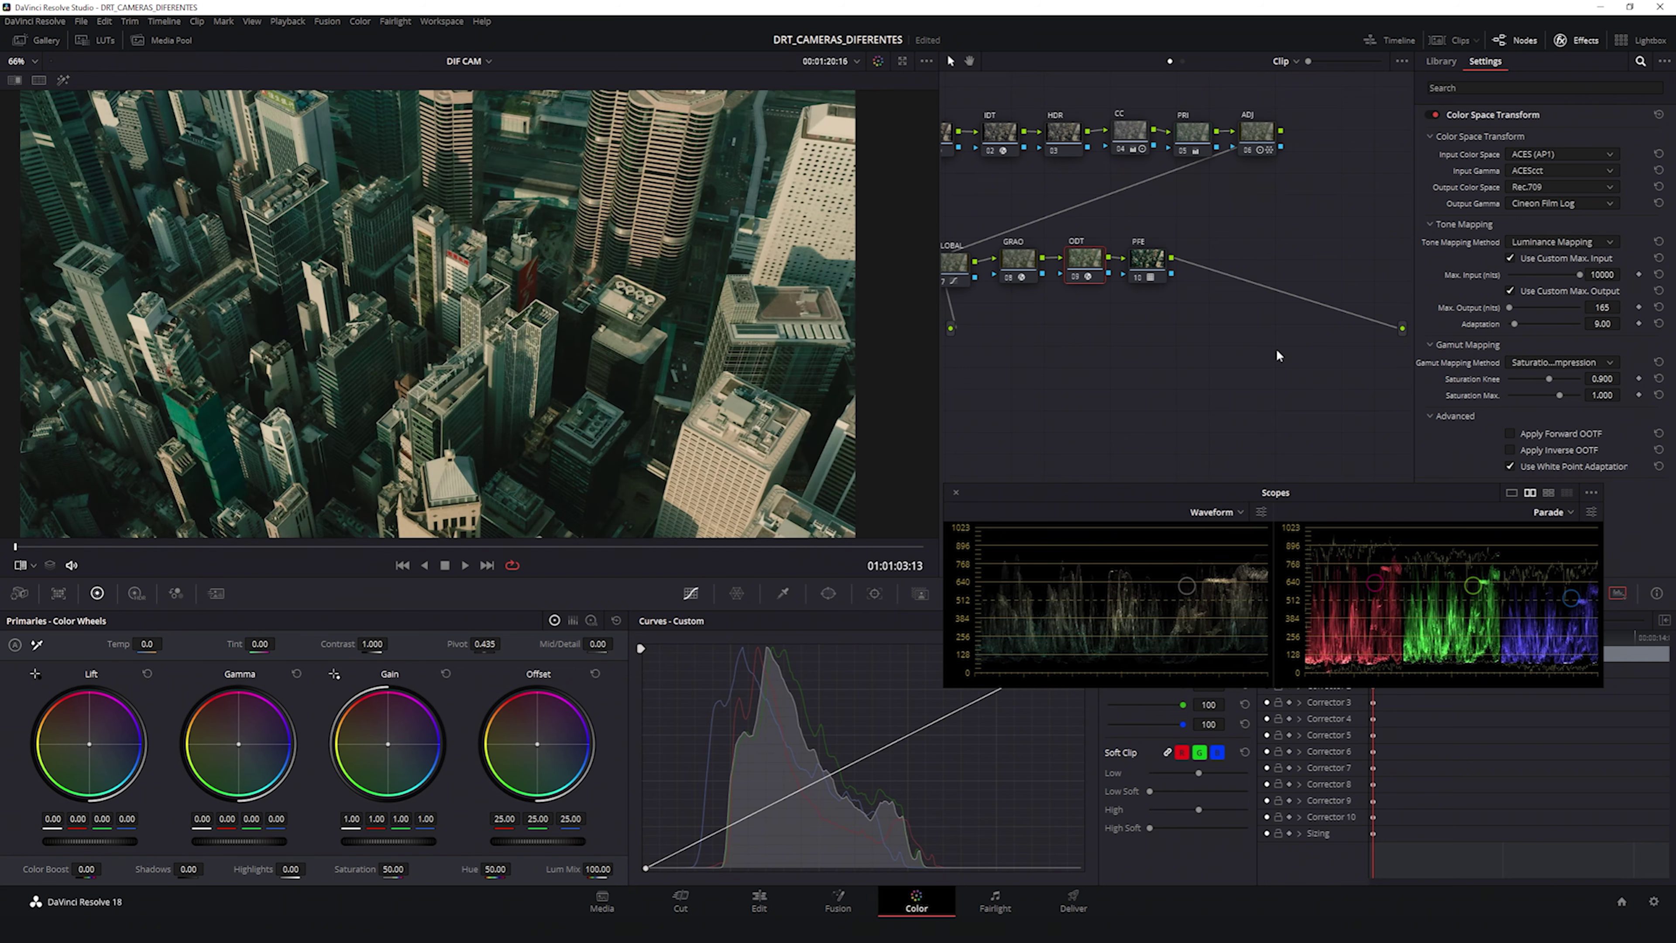
{"action": "key", "text": "ctrl+w"}
{"action": "key", "text": "ctrl+w"}
Step: Set the CC node's contrast to 0.656 and pivot to 0.442, comparing the aerial clip with the street reference
{"action": "left_click", "coordinate": [1129, 132]}
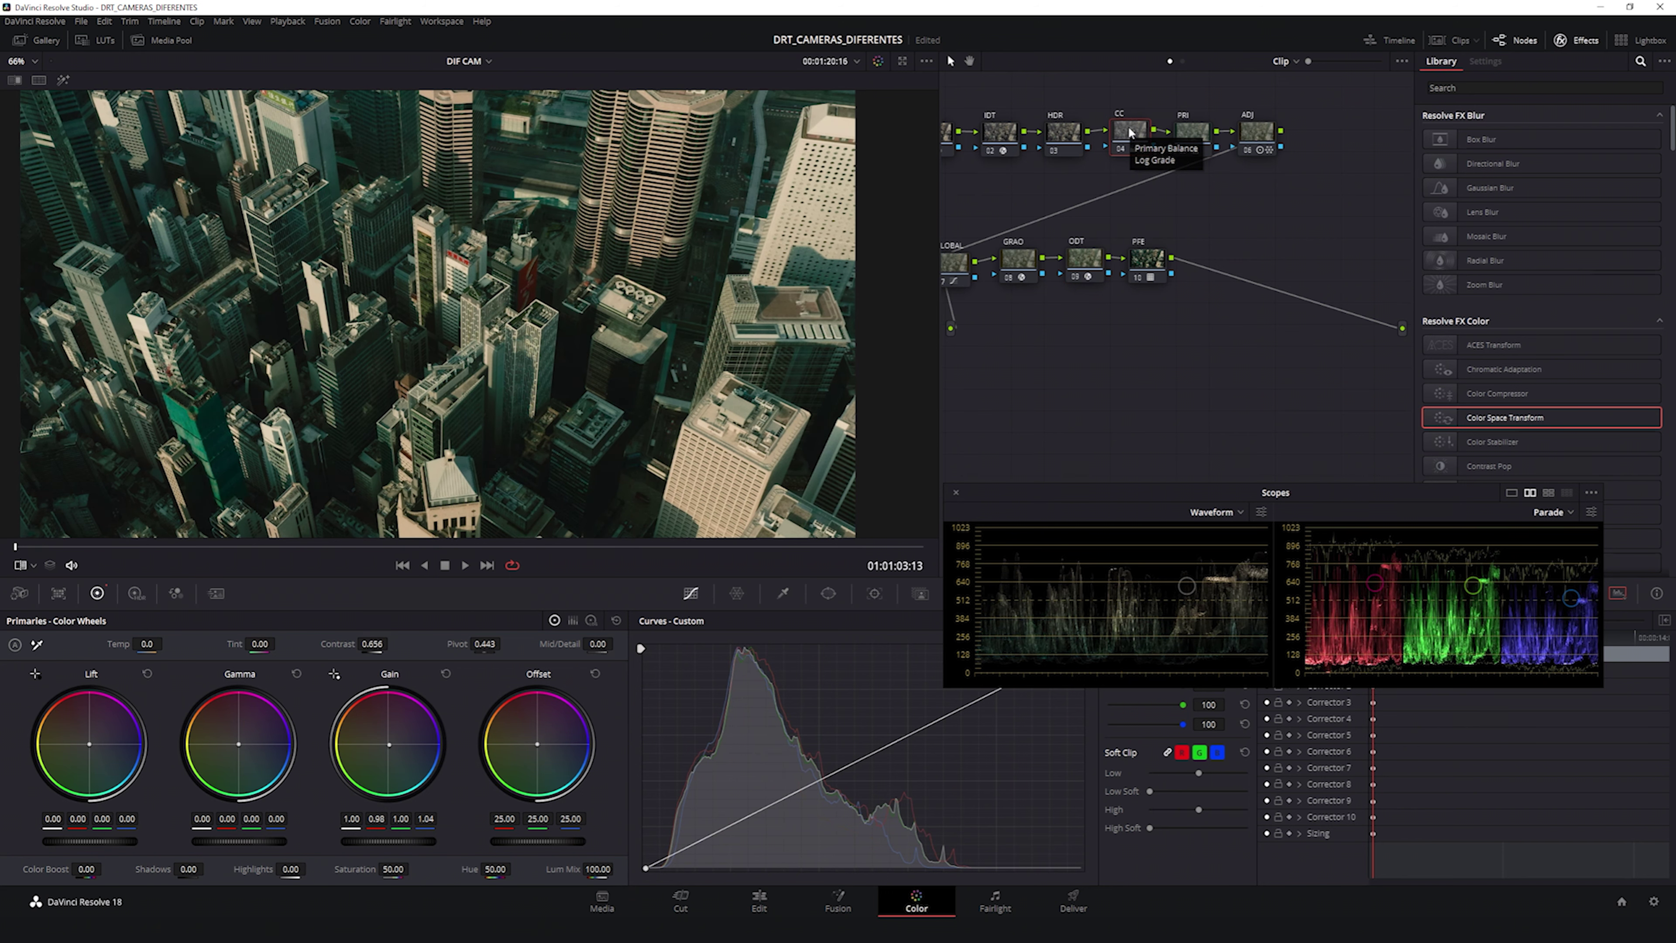
{"action": "key", "text": "Up"}
{"action": "key", "text": "Down"}
{"action": "key", "text": "ctrl+w"}
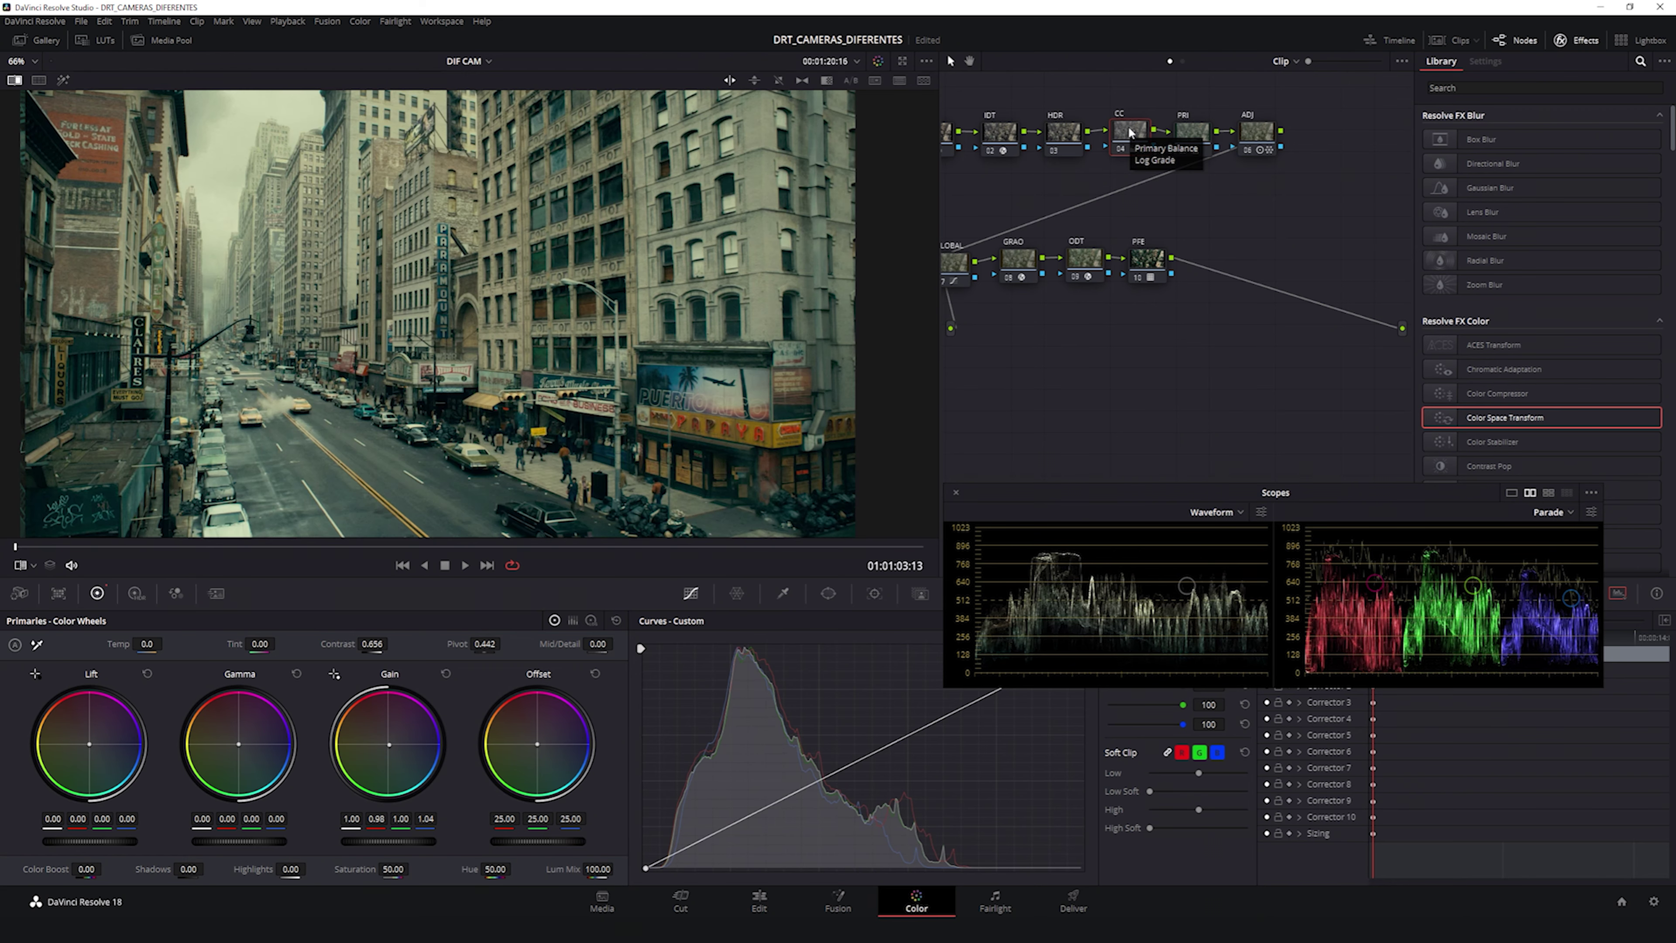
{"action": "key", "text": "ctrl+w"}
{"action": "key", "text": "ctrl+w"}
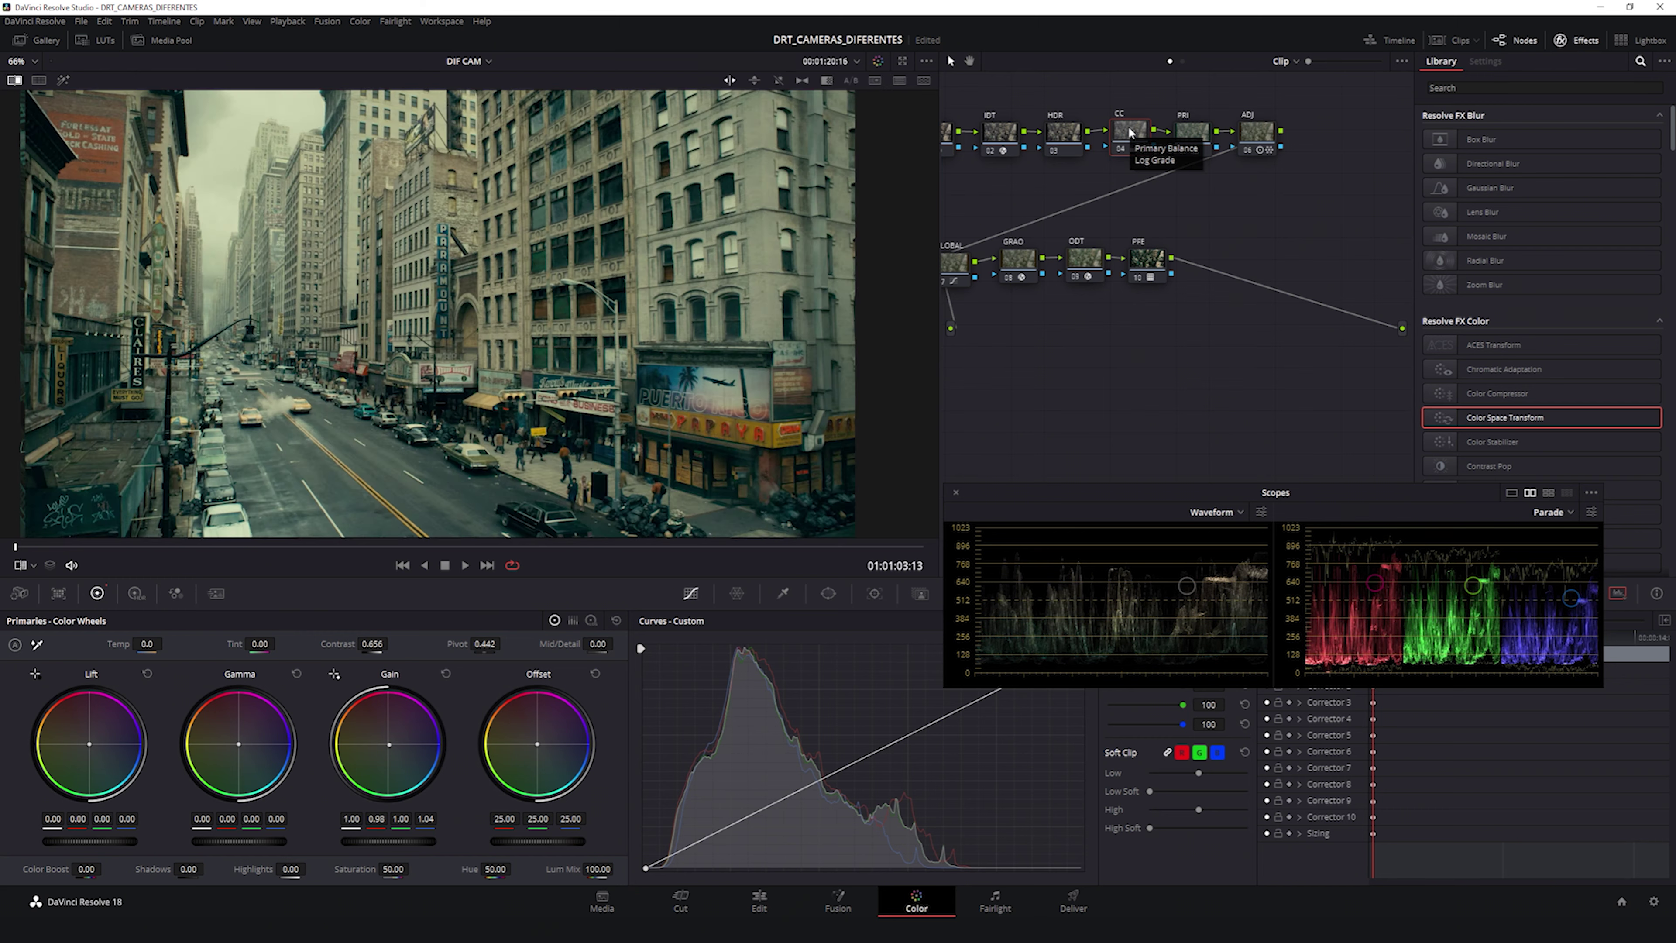
{"action": "key", "text": "ctrl+w"}
{"action": "key", "text": "ctrl+w"}
{"action": "key", "text": "ctrl+w"}
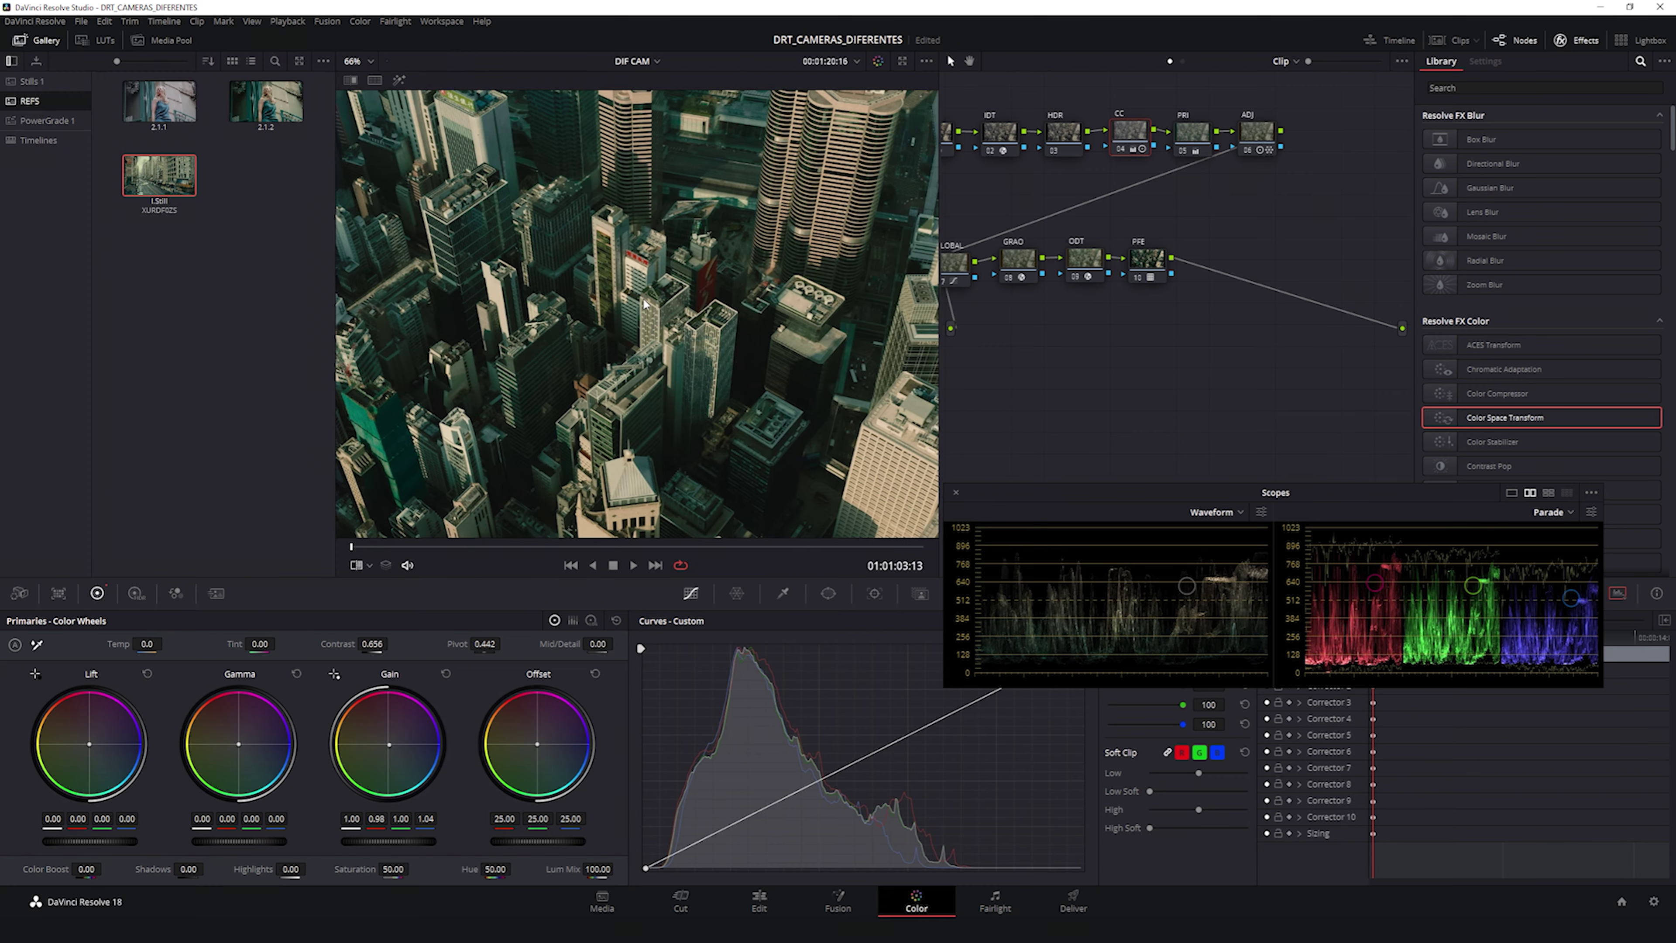
Step: Grab a still of the graded Blackmagic RAW clip at 01:00:53:09 into the REFS album and return to the aerial clip
{"action": "scroll", "coordinate": [726, 357], "scroll_direction": "down", "scroll_amount": 2}
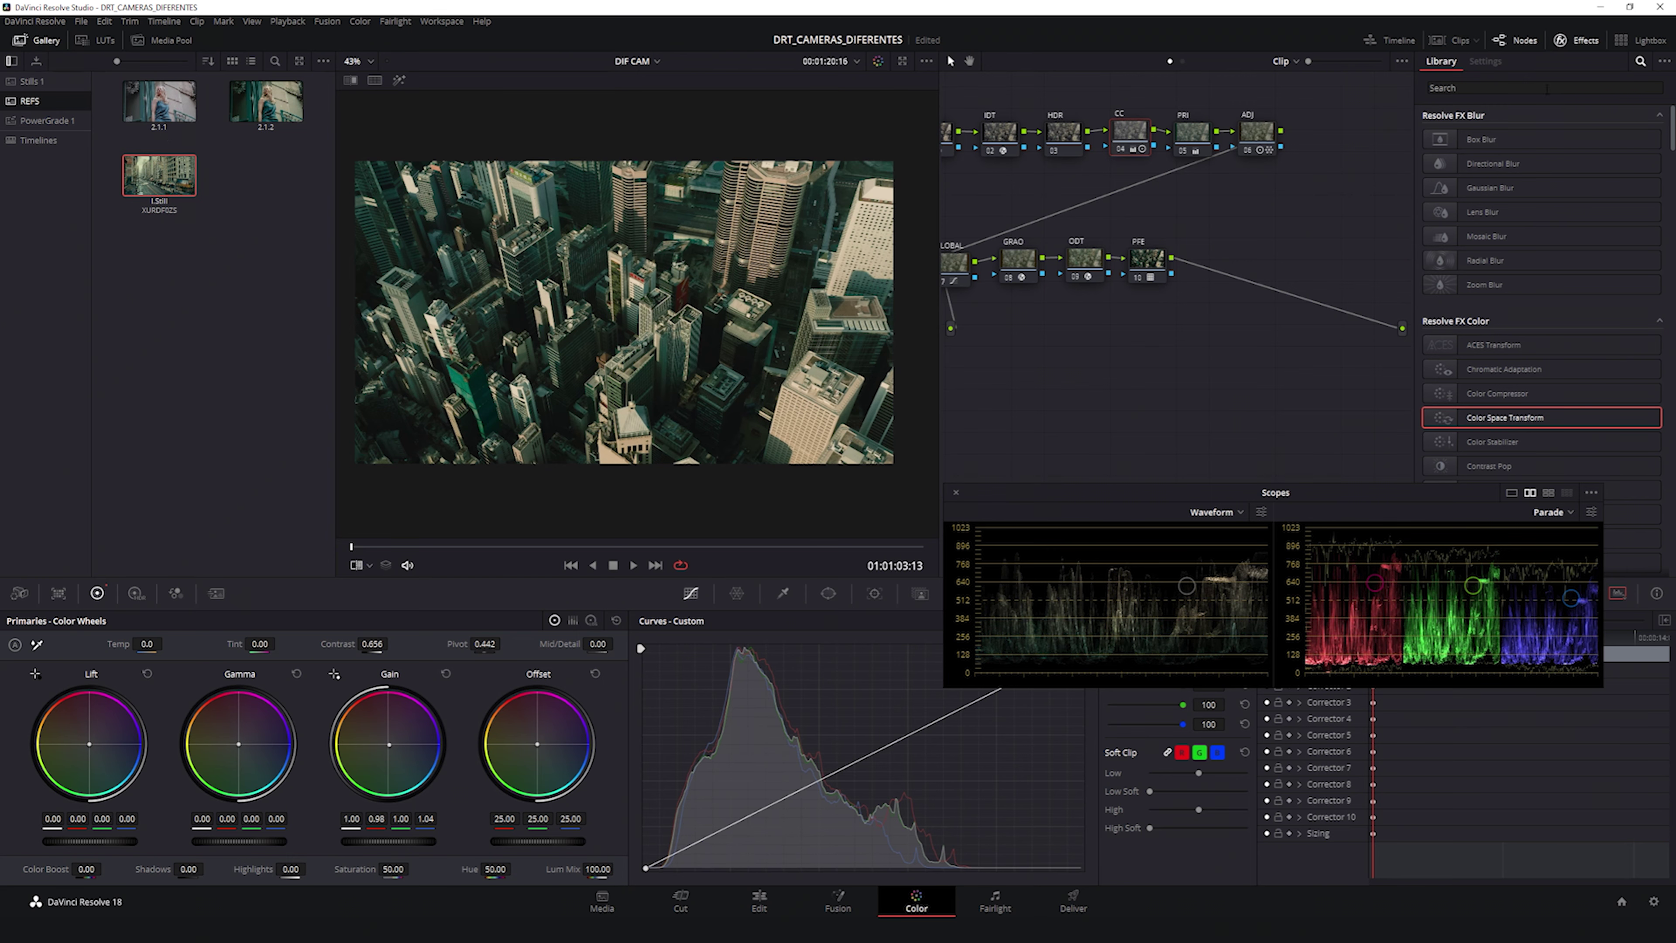
{"action": "left_click", "coordinate": [38, 39]}
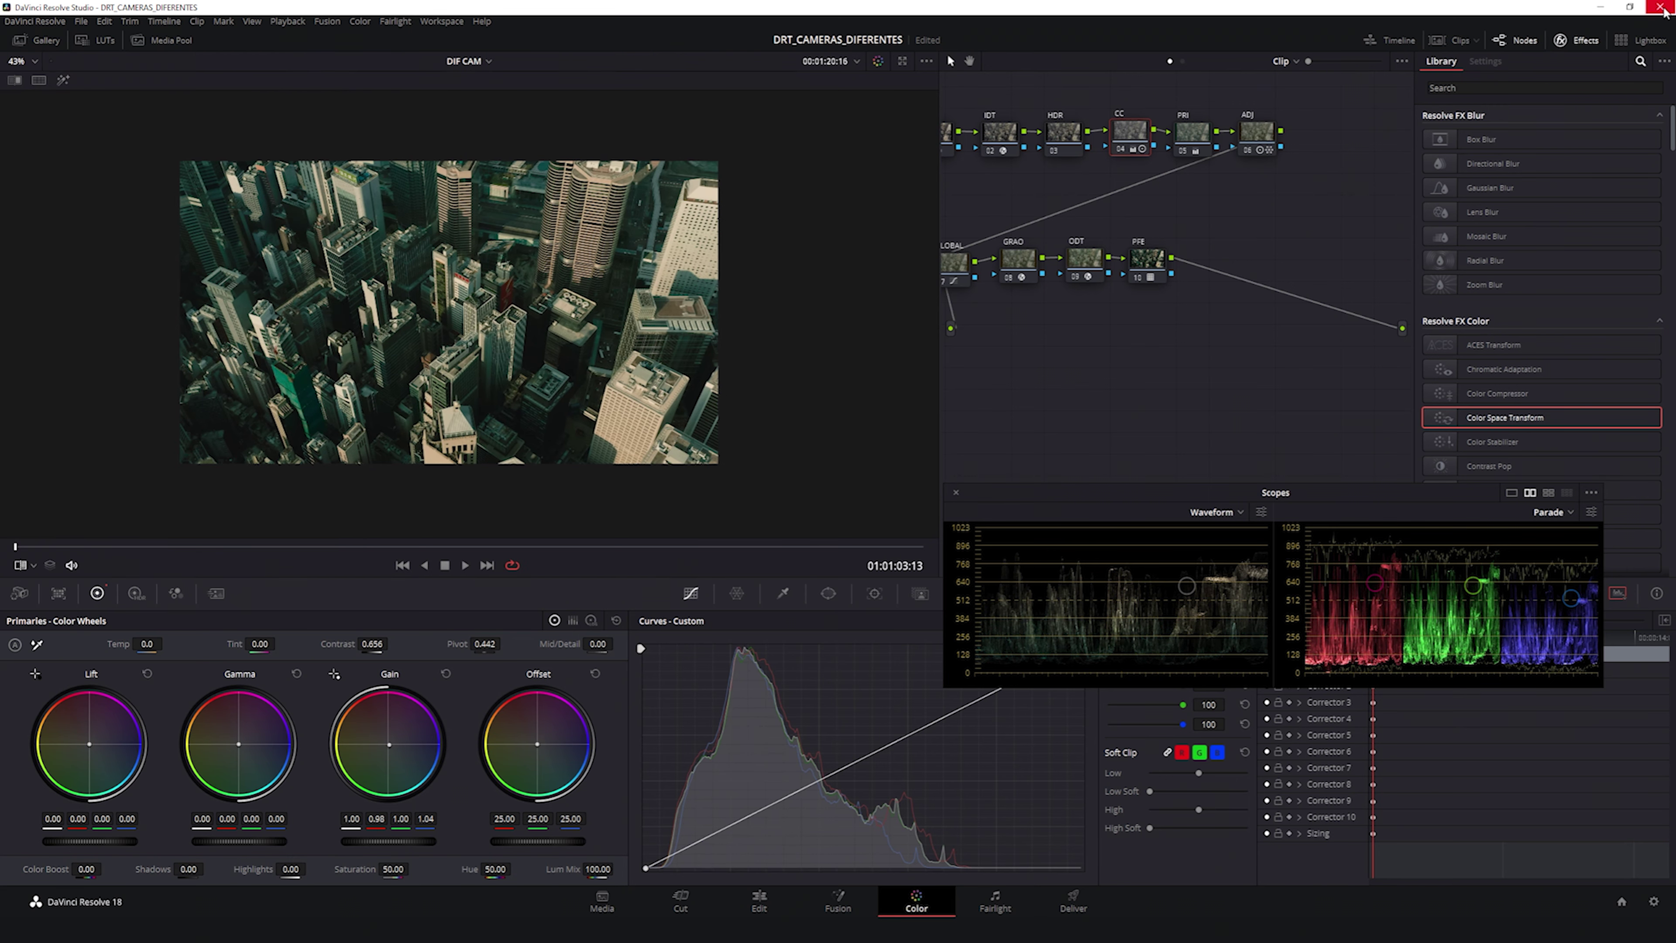
{"action": "scroll", "coordinate": [756, 366], "scroll_direction": "up", "scroll_amount": 3}
{"action": "scroll", "coordinate": [1380, 77], "scroll_direction": "up", "scroll_amount": 1}
{"action": "left_click", "coordinate": [1460, 44]}
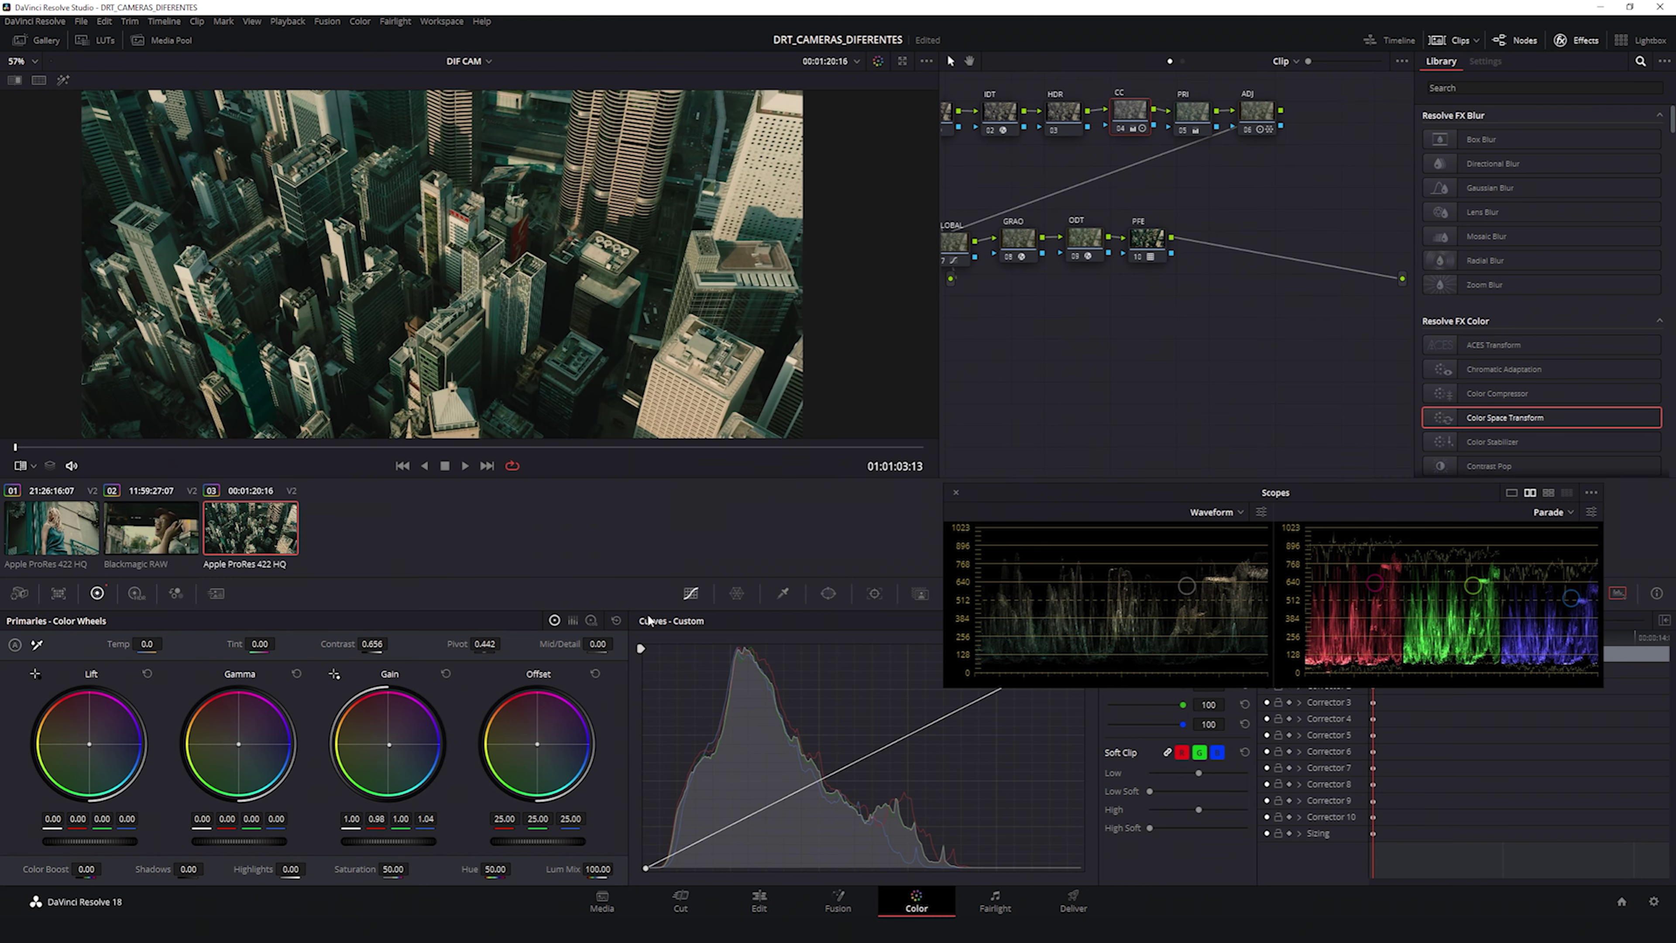
{"action": "left_click", "coordinate": [142, 531]}
{"action": "left_click_drag", "start_coordinate": [127, 449], "coordinate": [197, 447]}
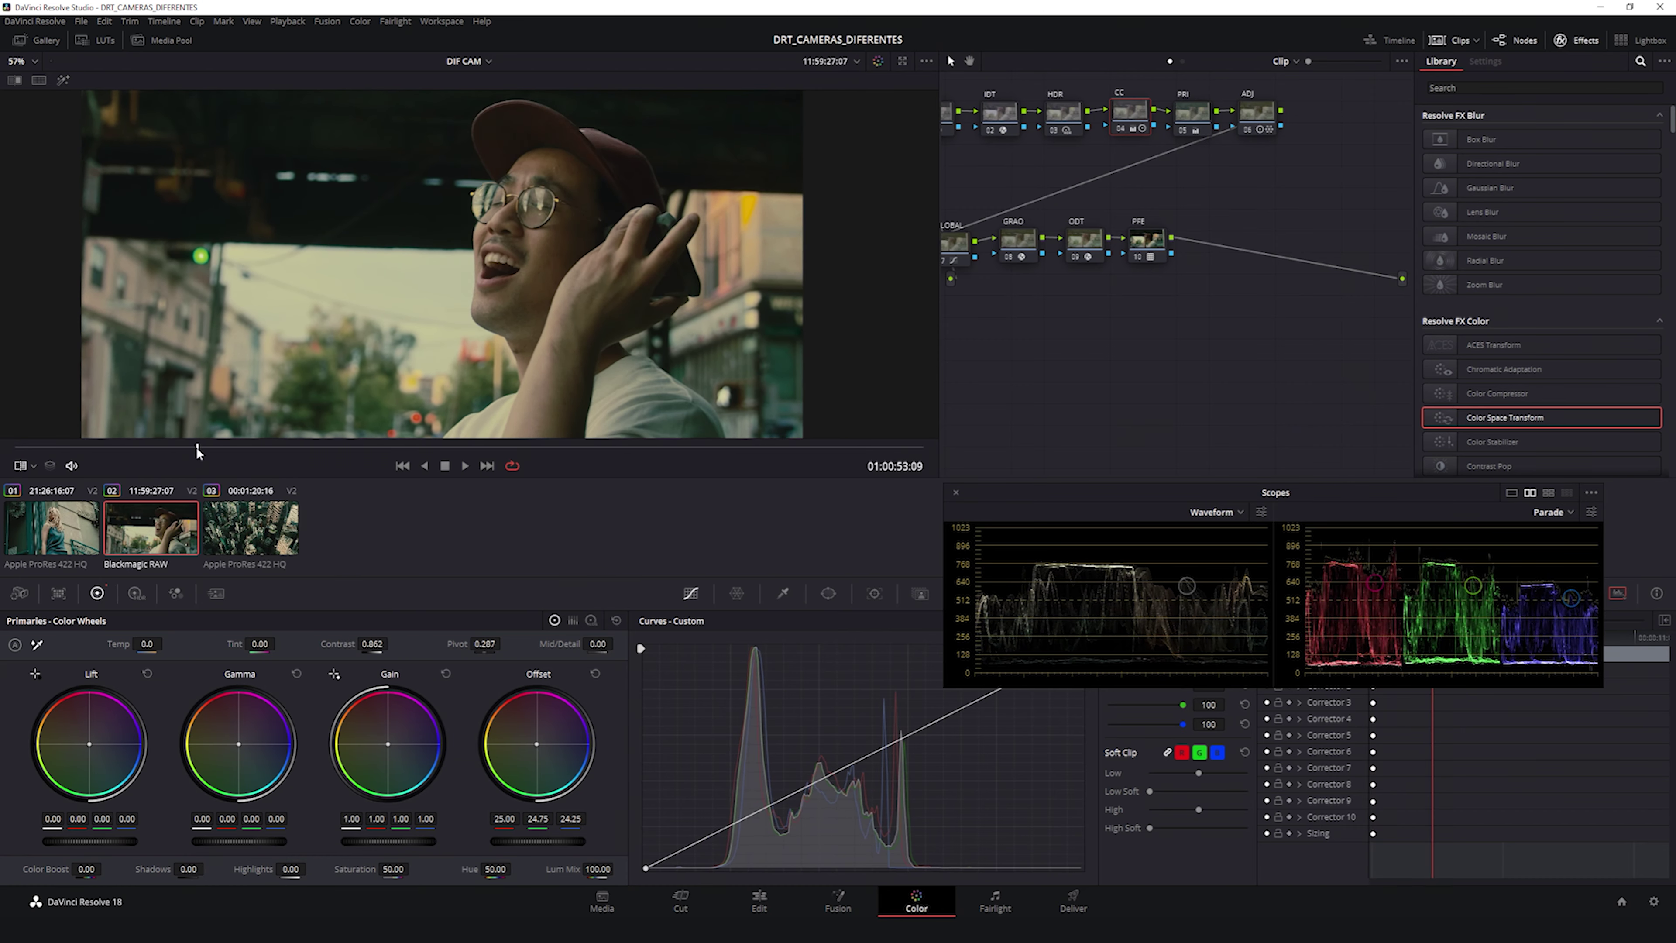
{"action": "left_click", "coordinate": [36, 40]}
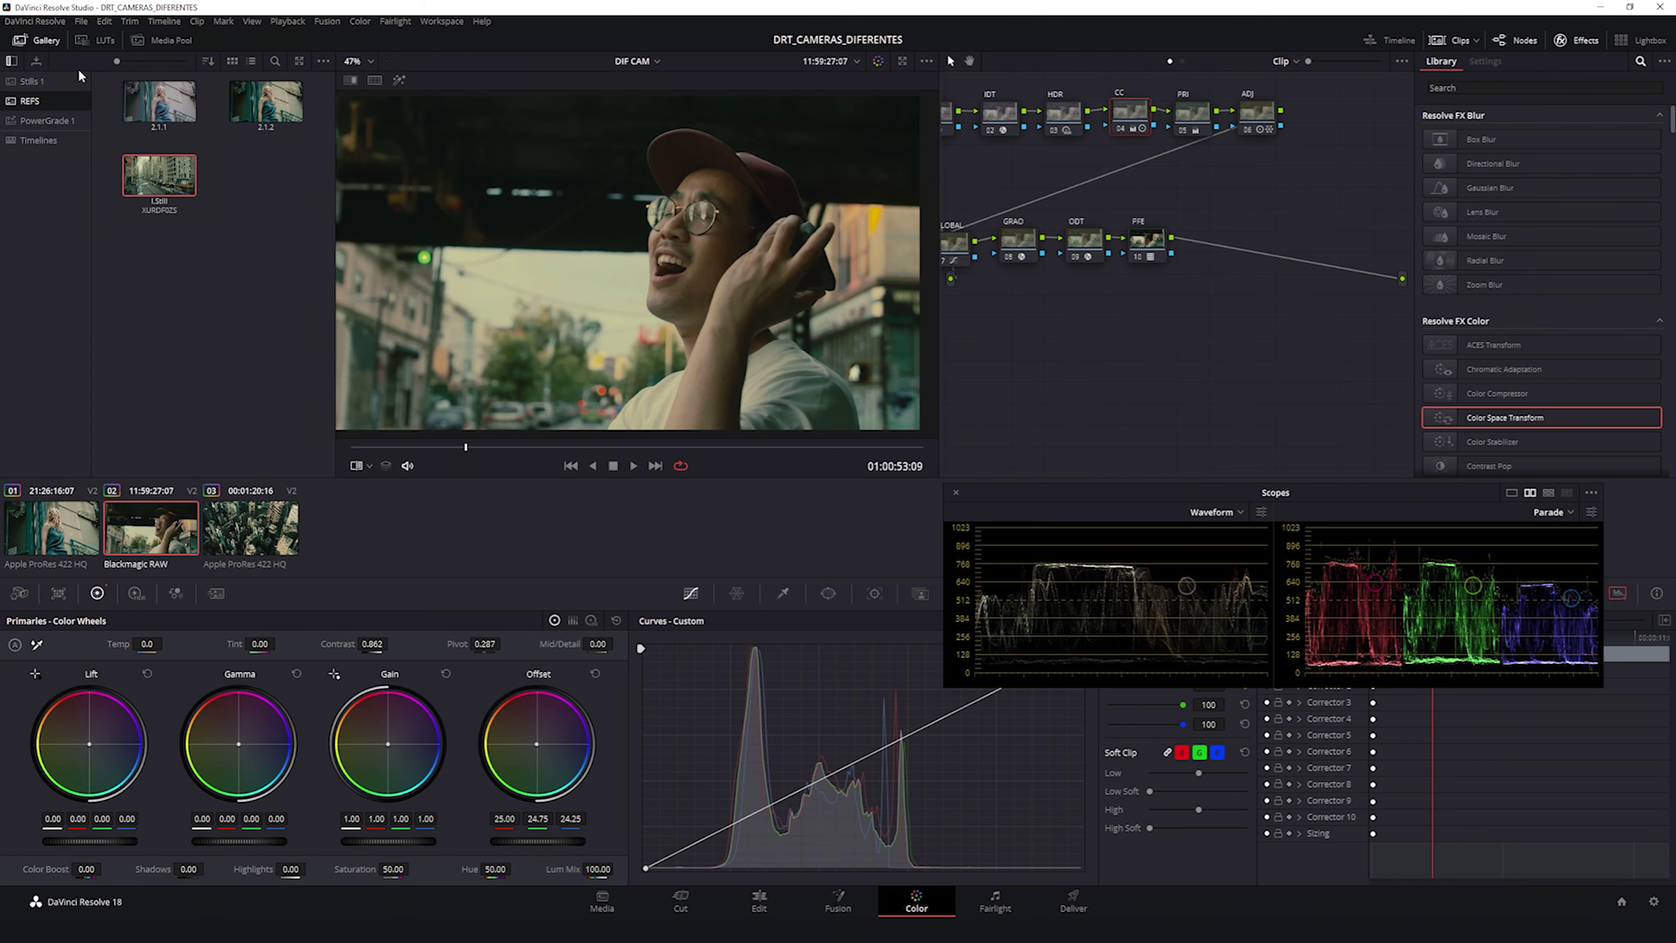
{"action": "key", "text": "ctrl+alt+g"}
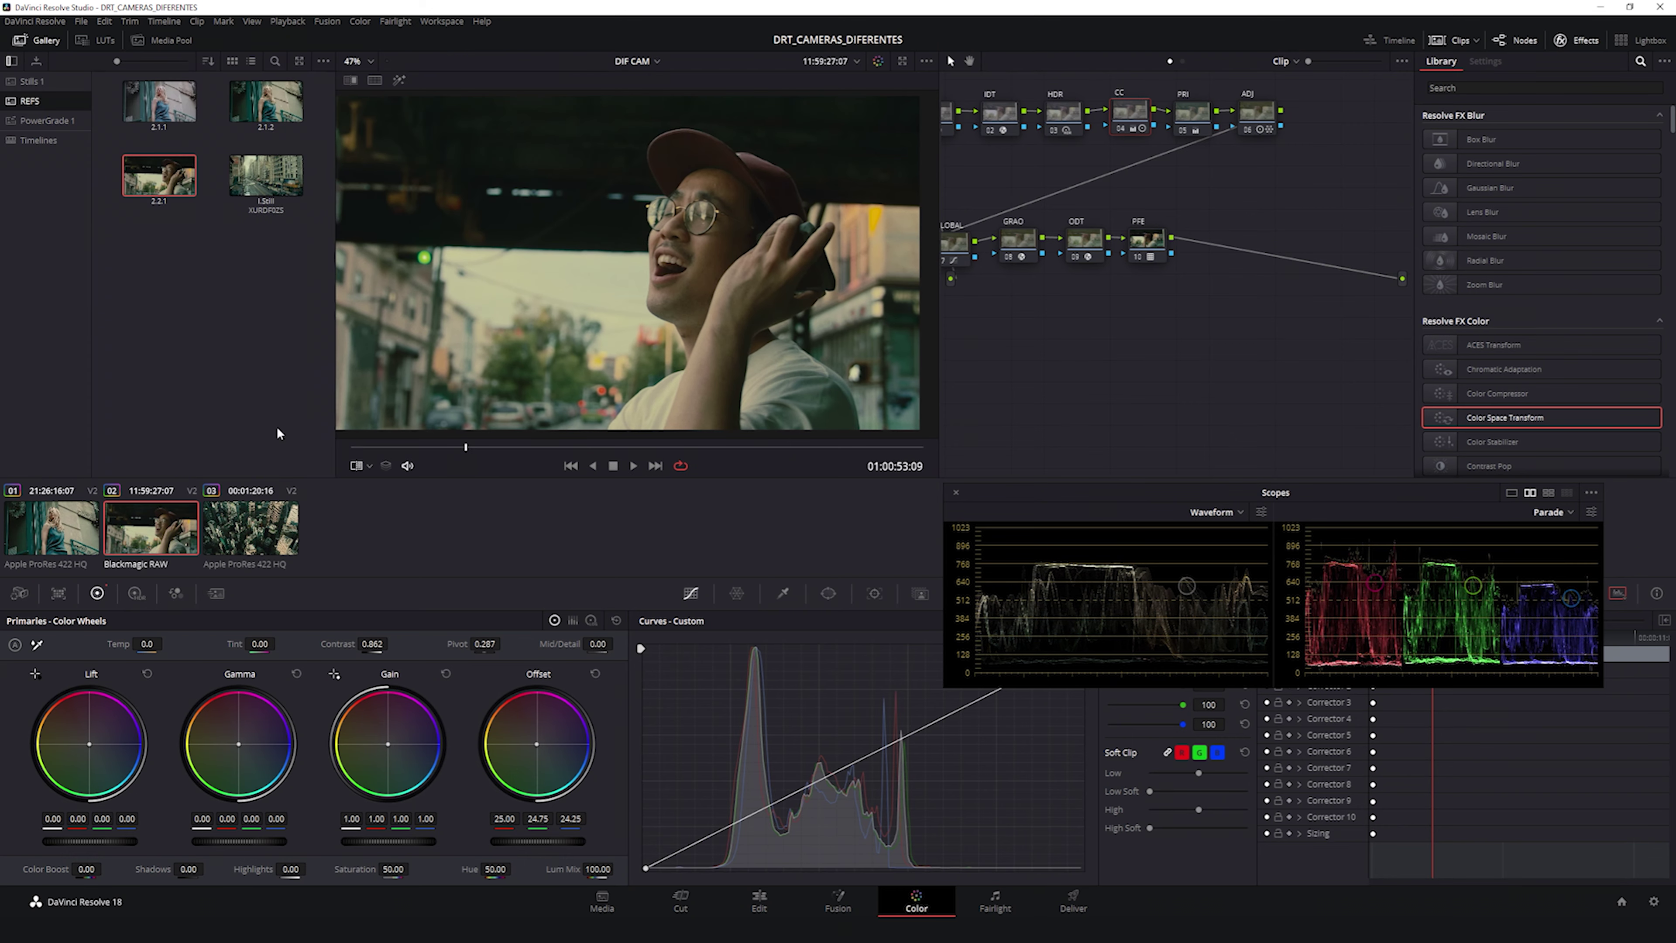
{"action": "left_click", "coordinate": [253, 512]}
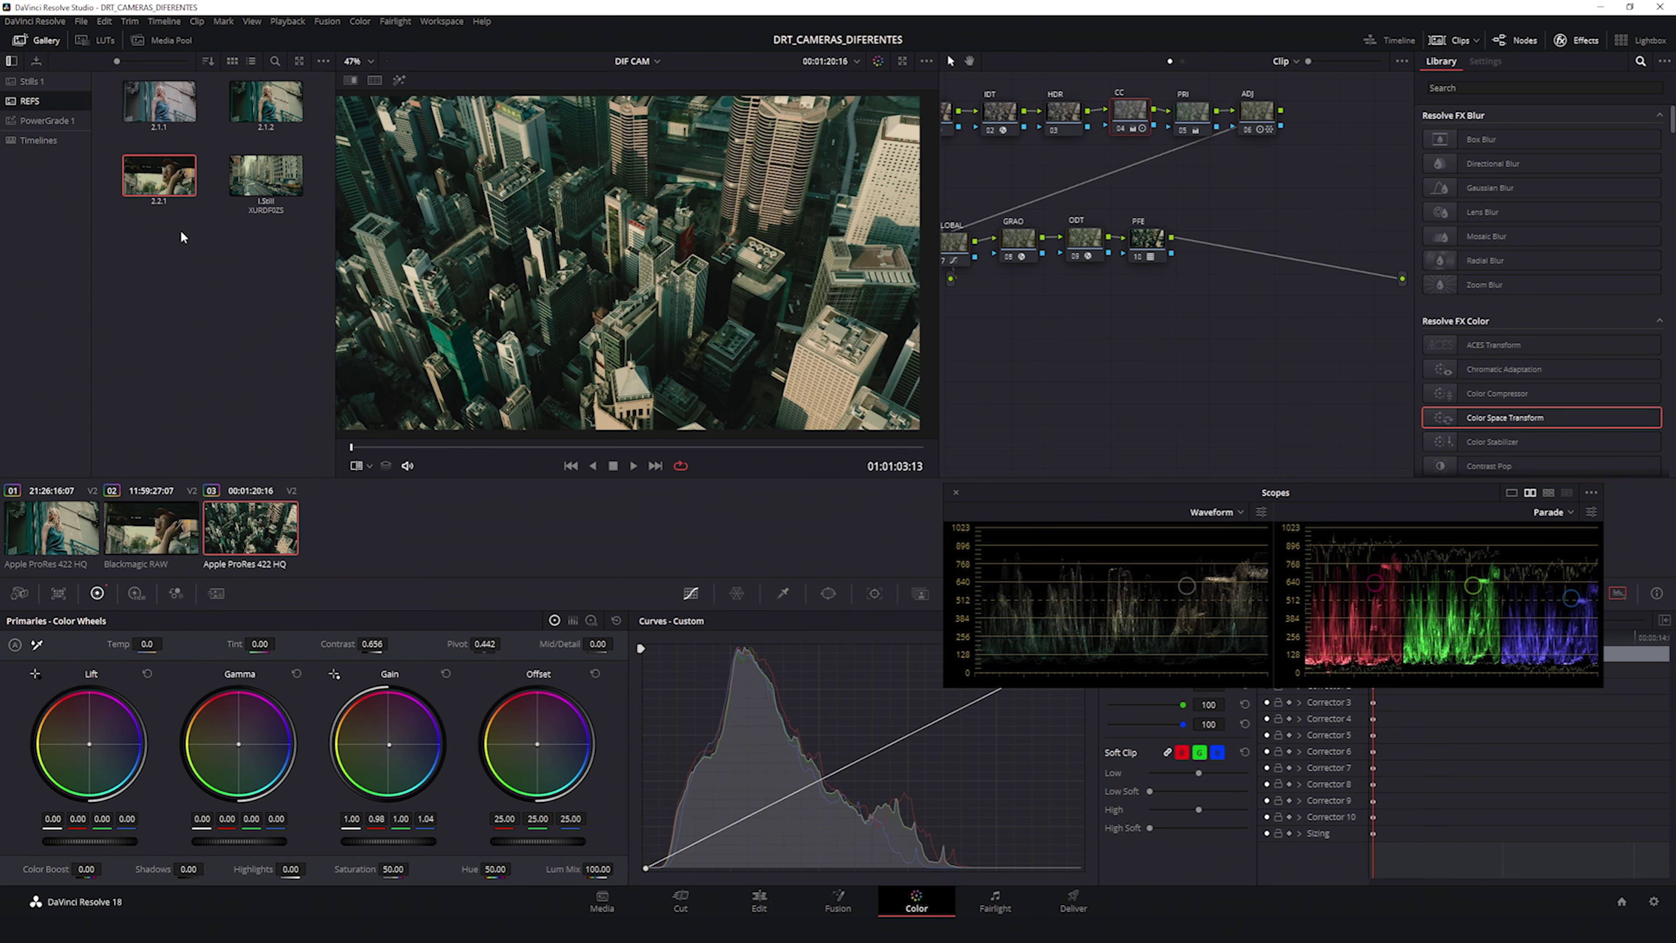
Step: Grab a still of the graded aerial clip at 01:01:04:23 into the REFS album
{"action": "left_click", "coordinate": [425, 447]}
{"action": "left_click_drag", "start_coordinate": [424, 450], "coordinate": [414, 449]}
{"action": "scroll", "coordinate": [532, 276], "scroll_direction": "down", "scroll_amount": 4}
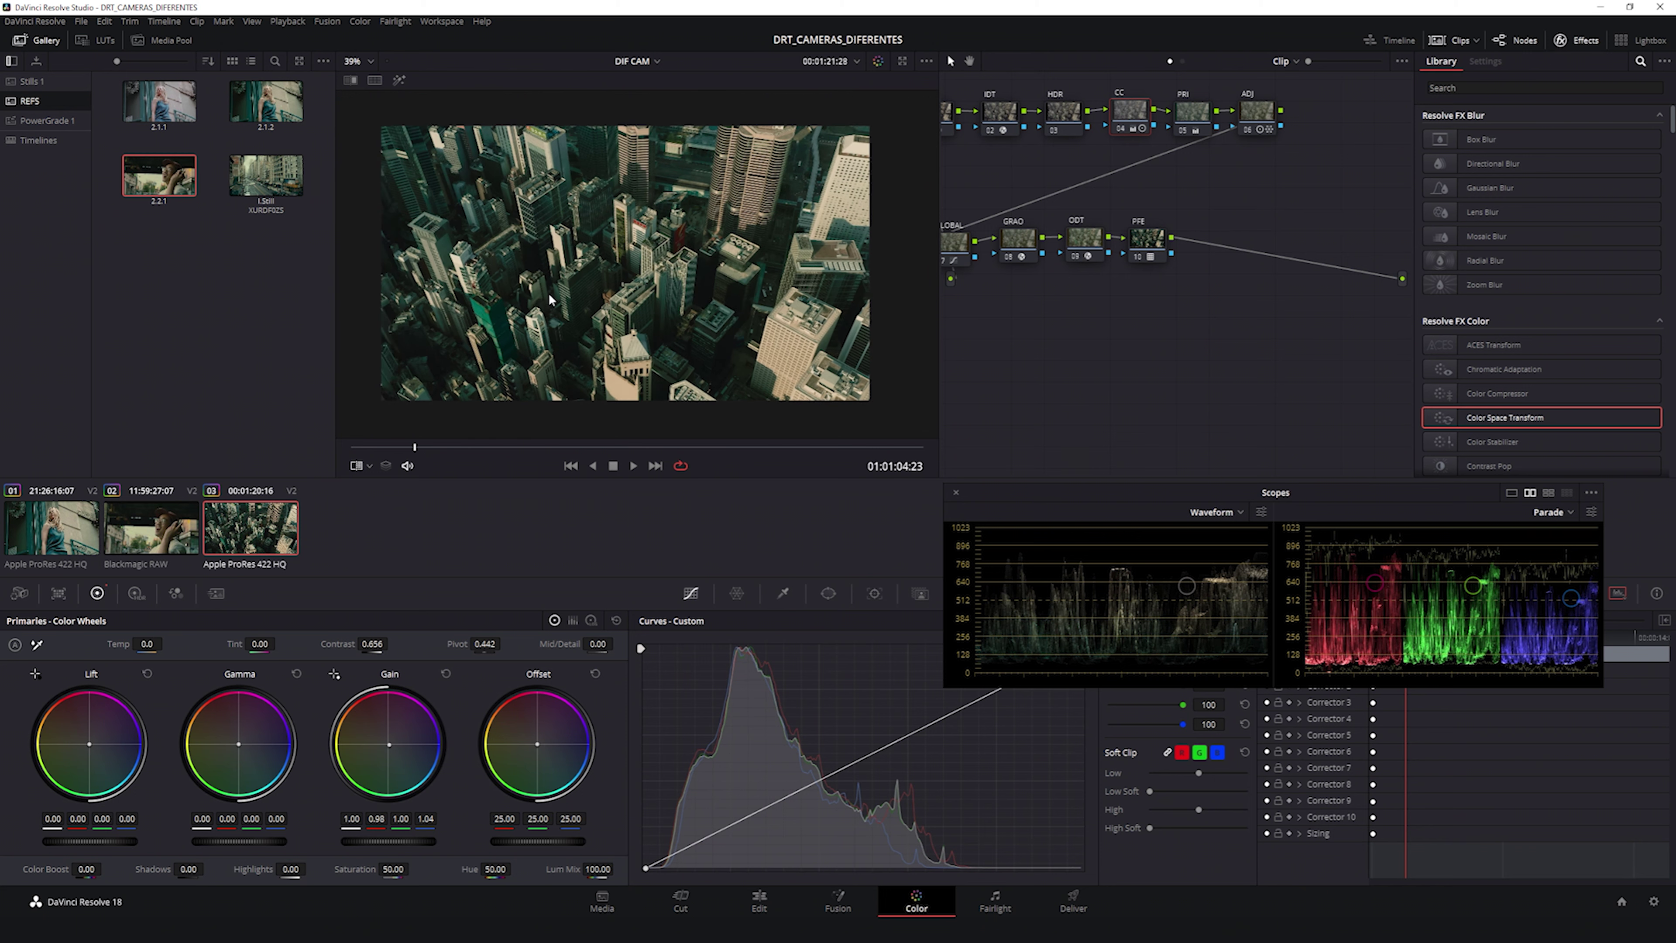
{"action": "key", "text": "ctrl+alt+g"}
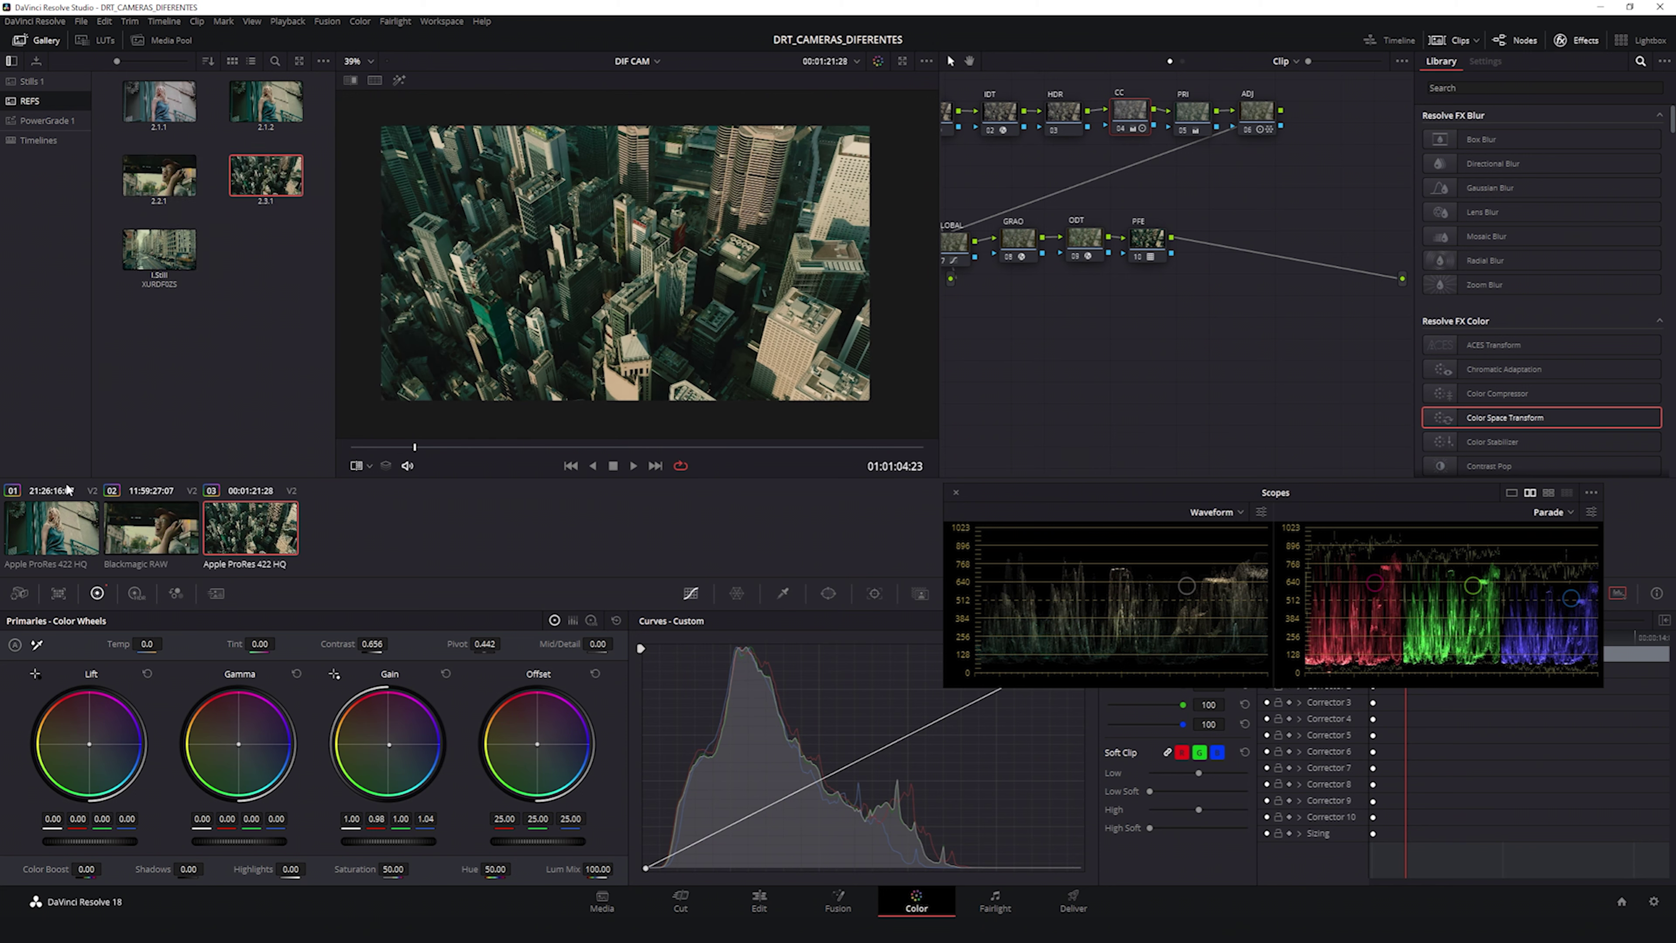
Step: Display the woman's clip at 01:00:46:16 in a split screen with the man, aerial and street stills
{"action": "left_click", "coordinate": [66, 524]}
{"action": "left_click_drag", "start_coordinate": [493, 451], "coordinate": [736, 447]}
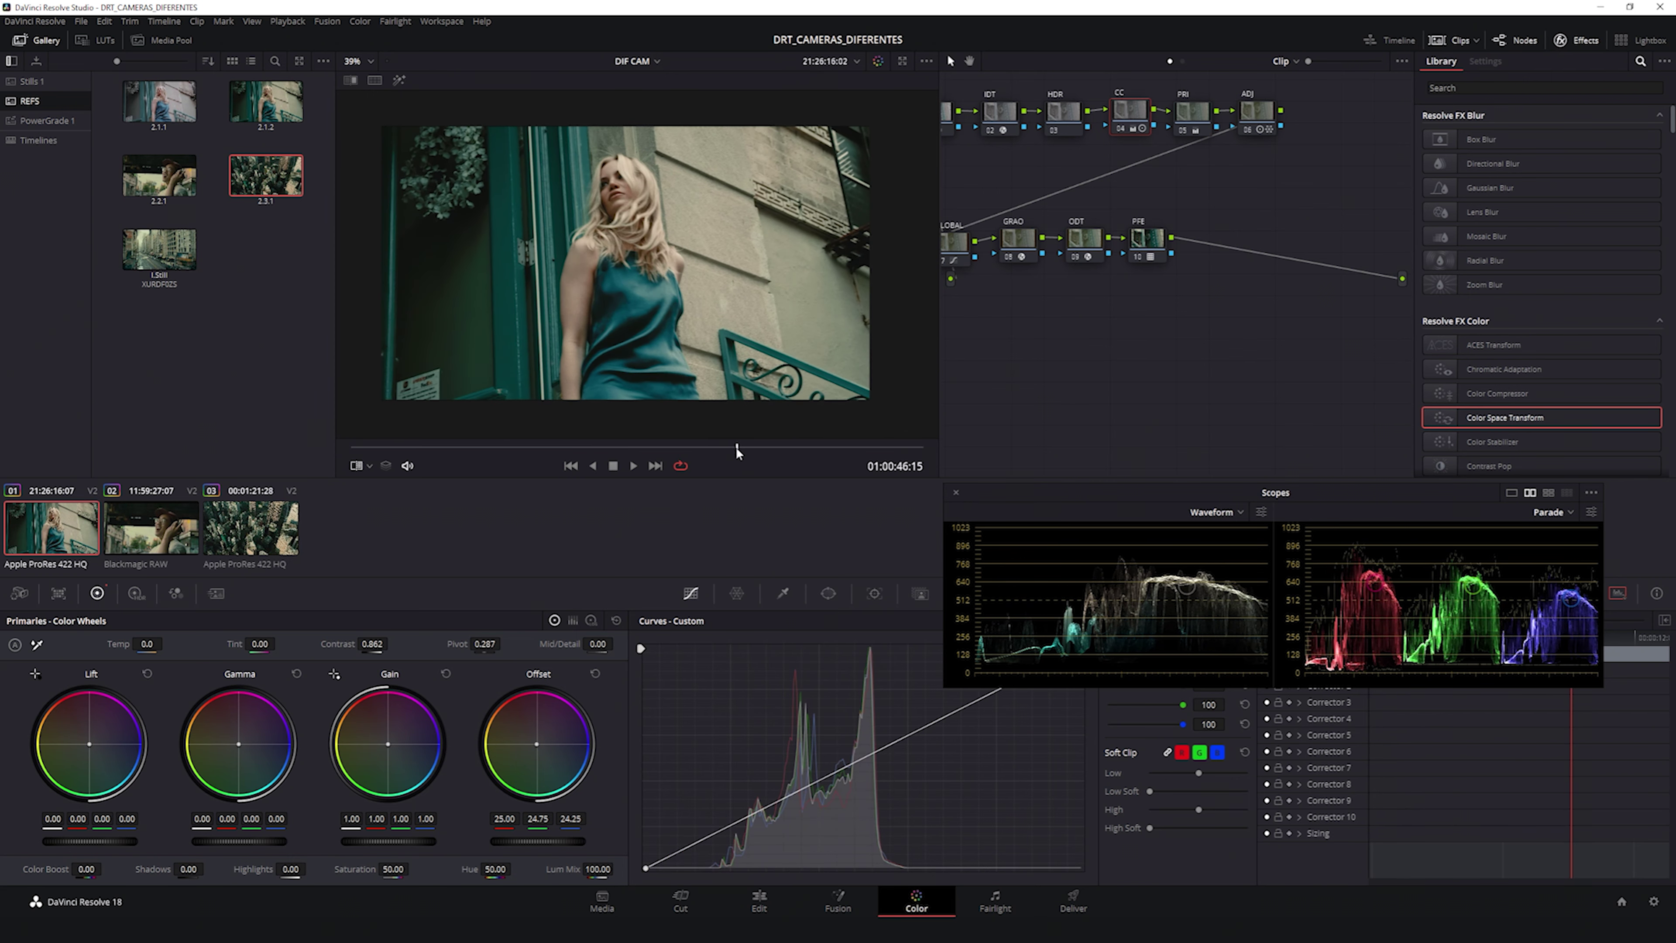
{"action": "left_click", "coordinate": [1458, 42]}
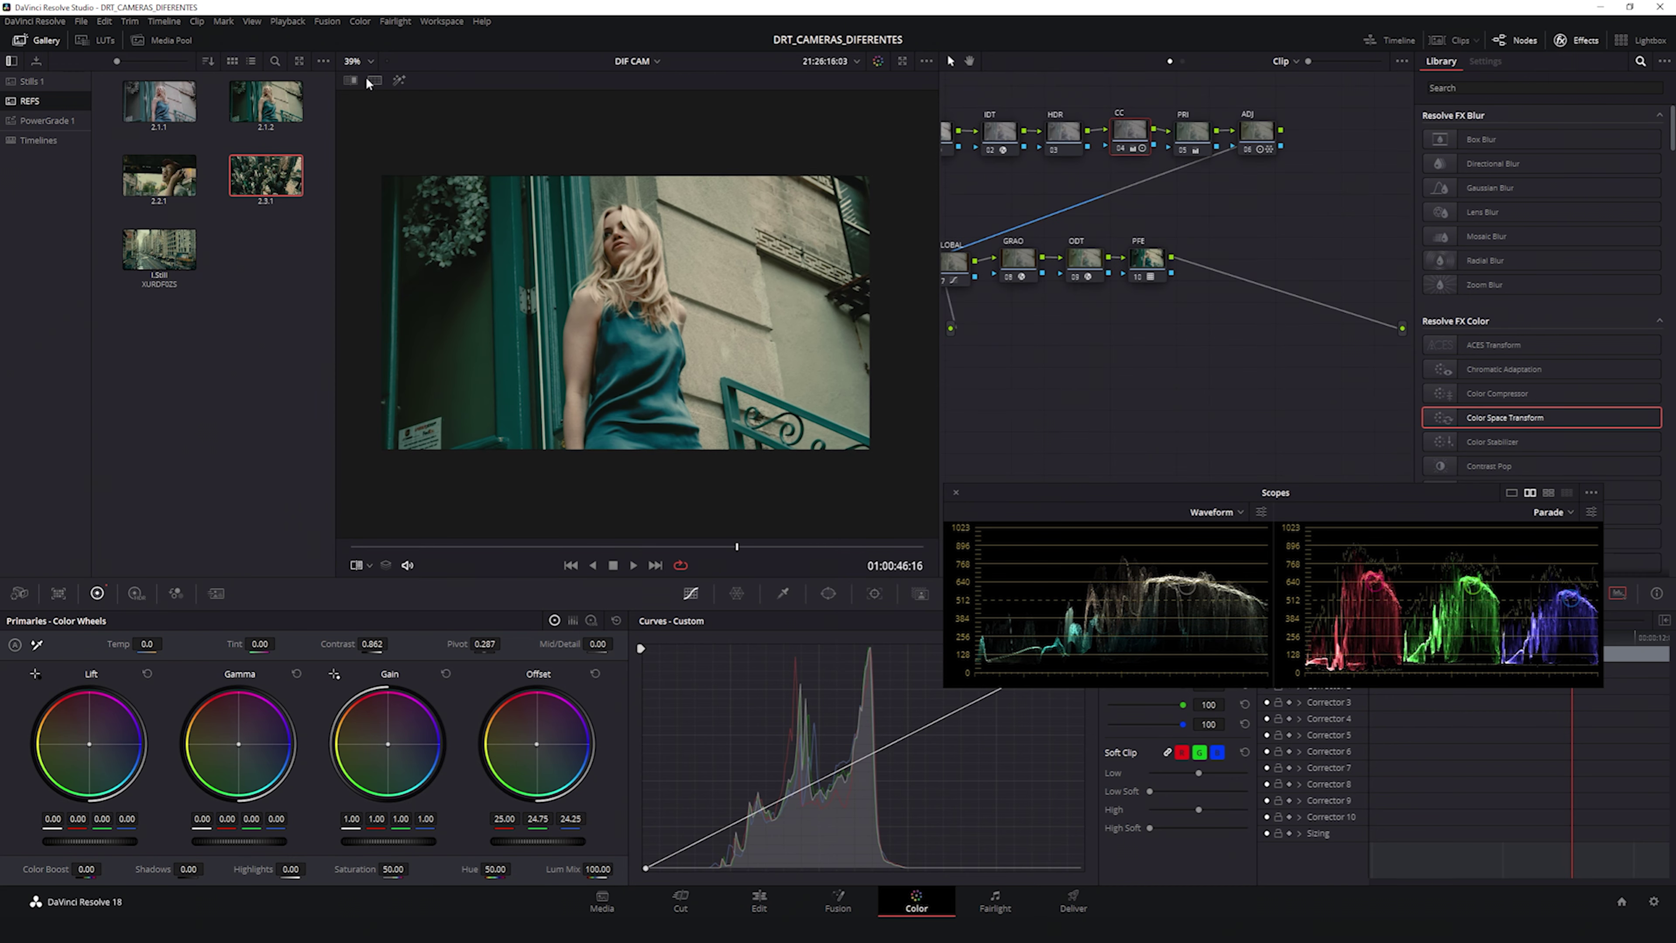
{"action": "left_click", "coordinate": [374, 80]}
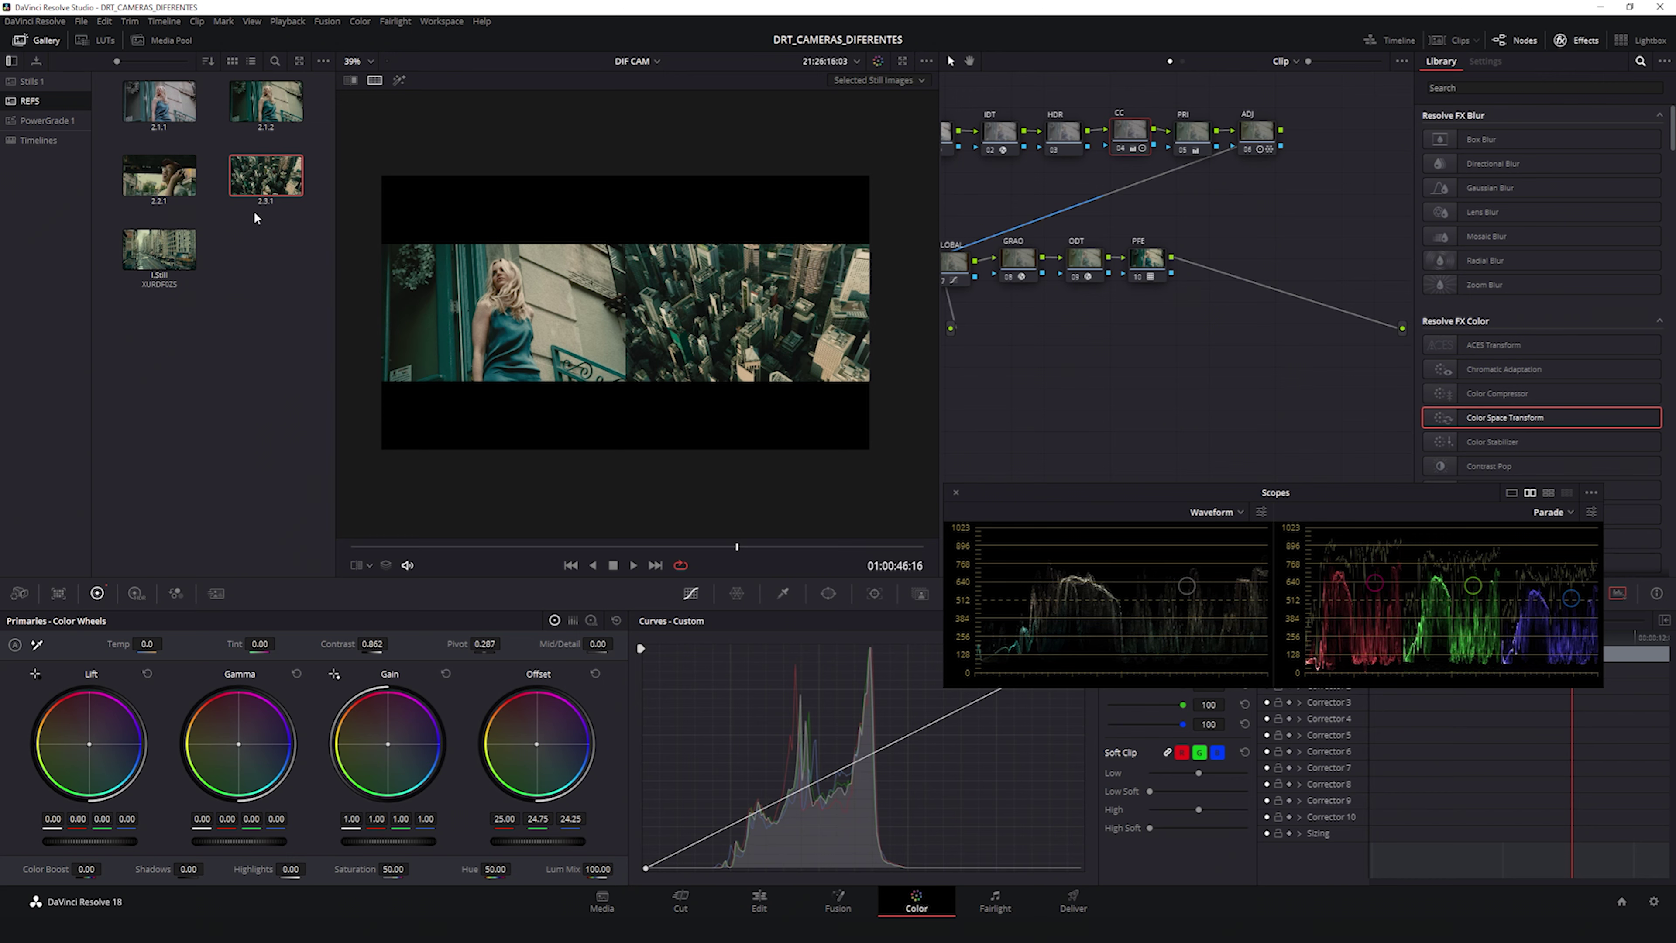
{"action": "left_click", "coordinate": [158, 175], "text": "ctrl"}
{"action": "left_click", "coordinate": [159, 248], "text": "ctrl"}
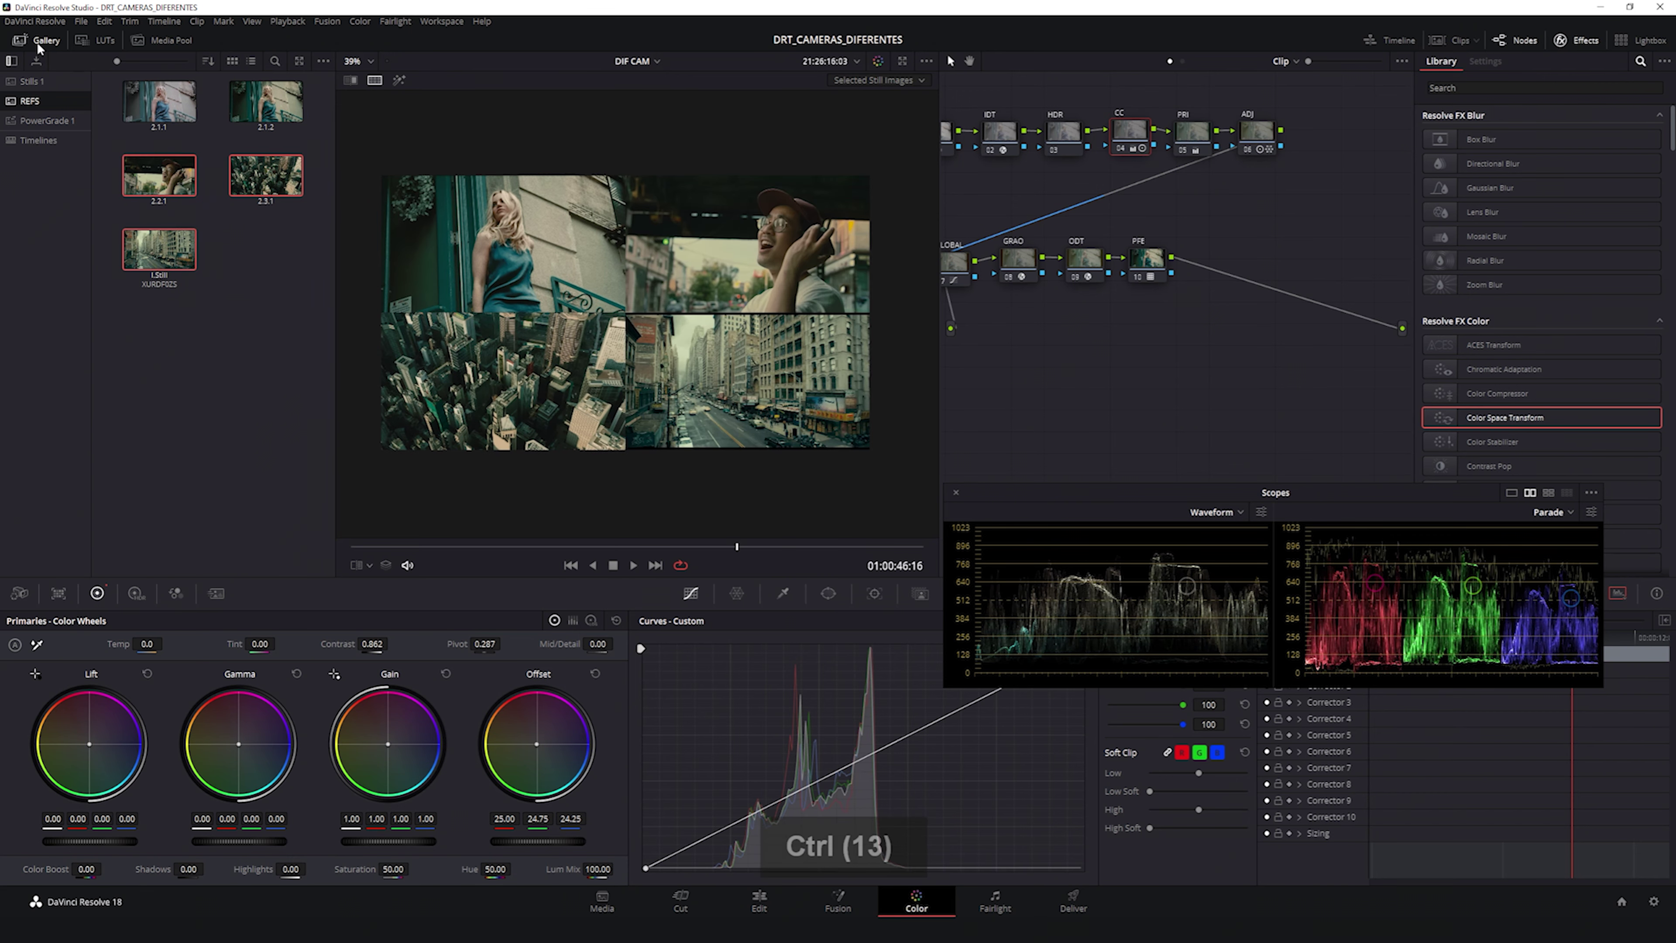
Step: Compare the four matched images at full screen, and return to the single view of the woman's clip
{"action": "left_click", "coordinate": [39, 41]}
{"action": "key", "text": "ctrl+f"}
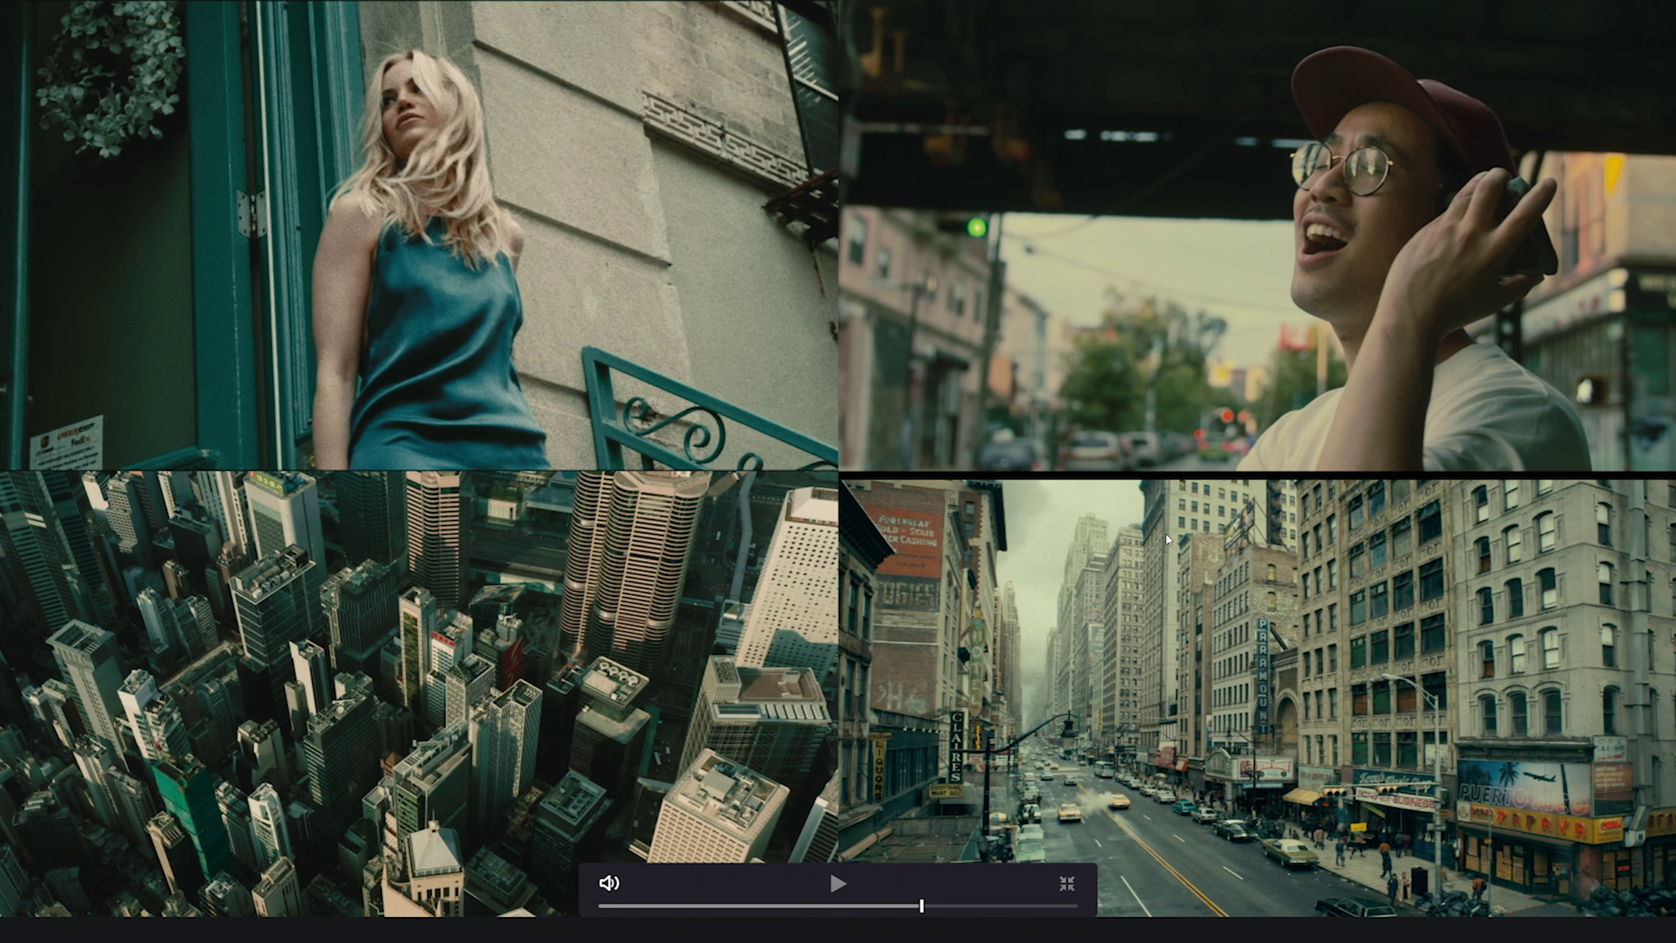
{"action": "key", "text": "ctrl+f"}
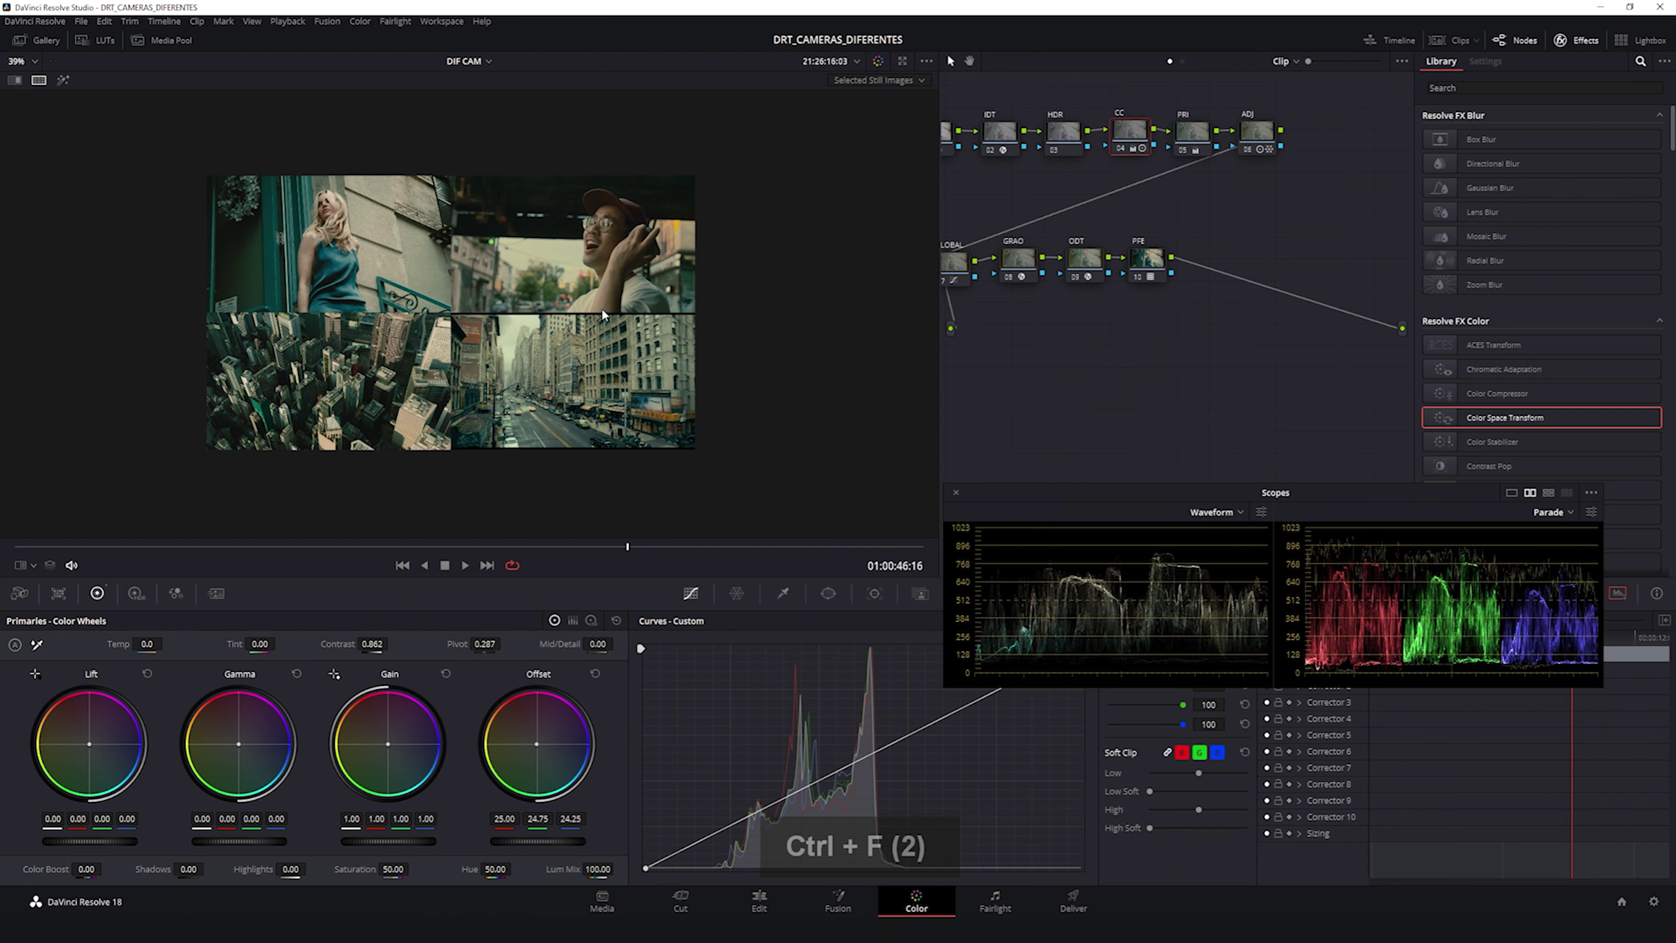
{"action": "scroll", "coordinate": [601, 315], "scroll_direction": "up", "scroll_amount": 7}
{"action": "left_click", "coordinate": [39, 80]}
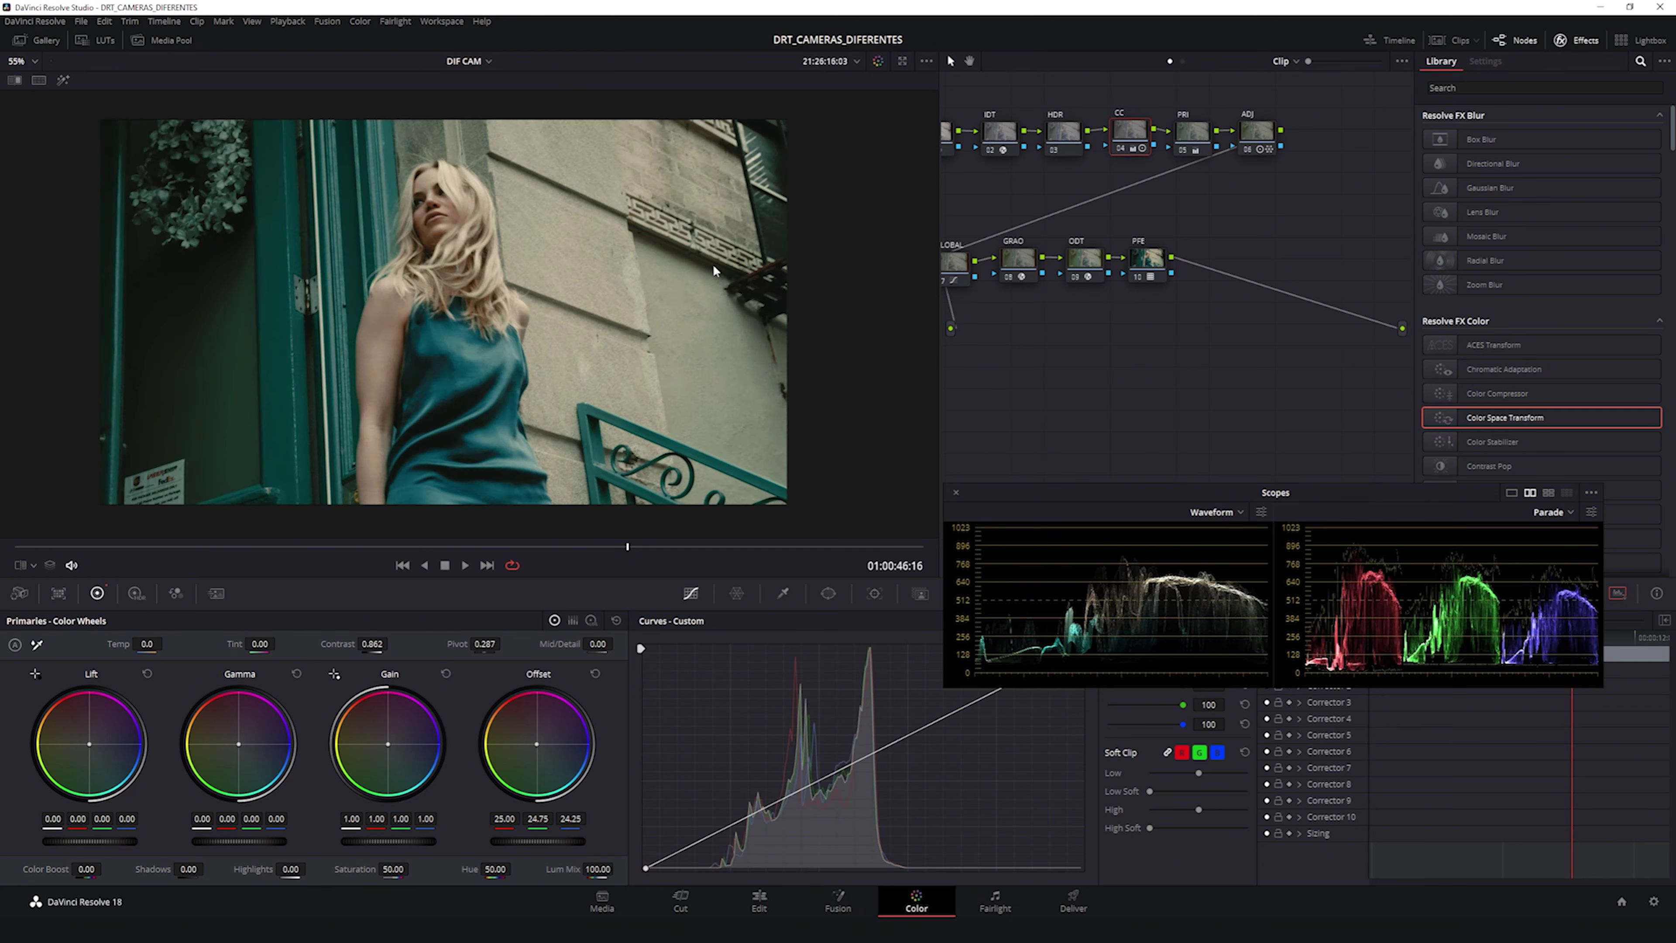
Step: Review the IDT node's ACES Transform settings on the woman's clip and inspect the image
{"action": "left_click", "coordinate": [1577, 40]}
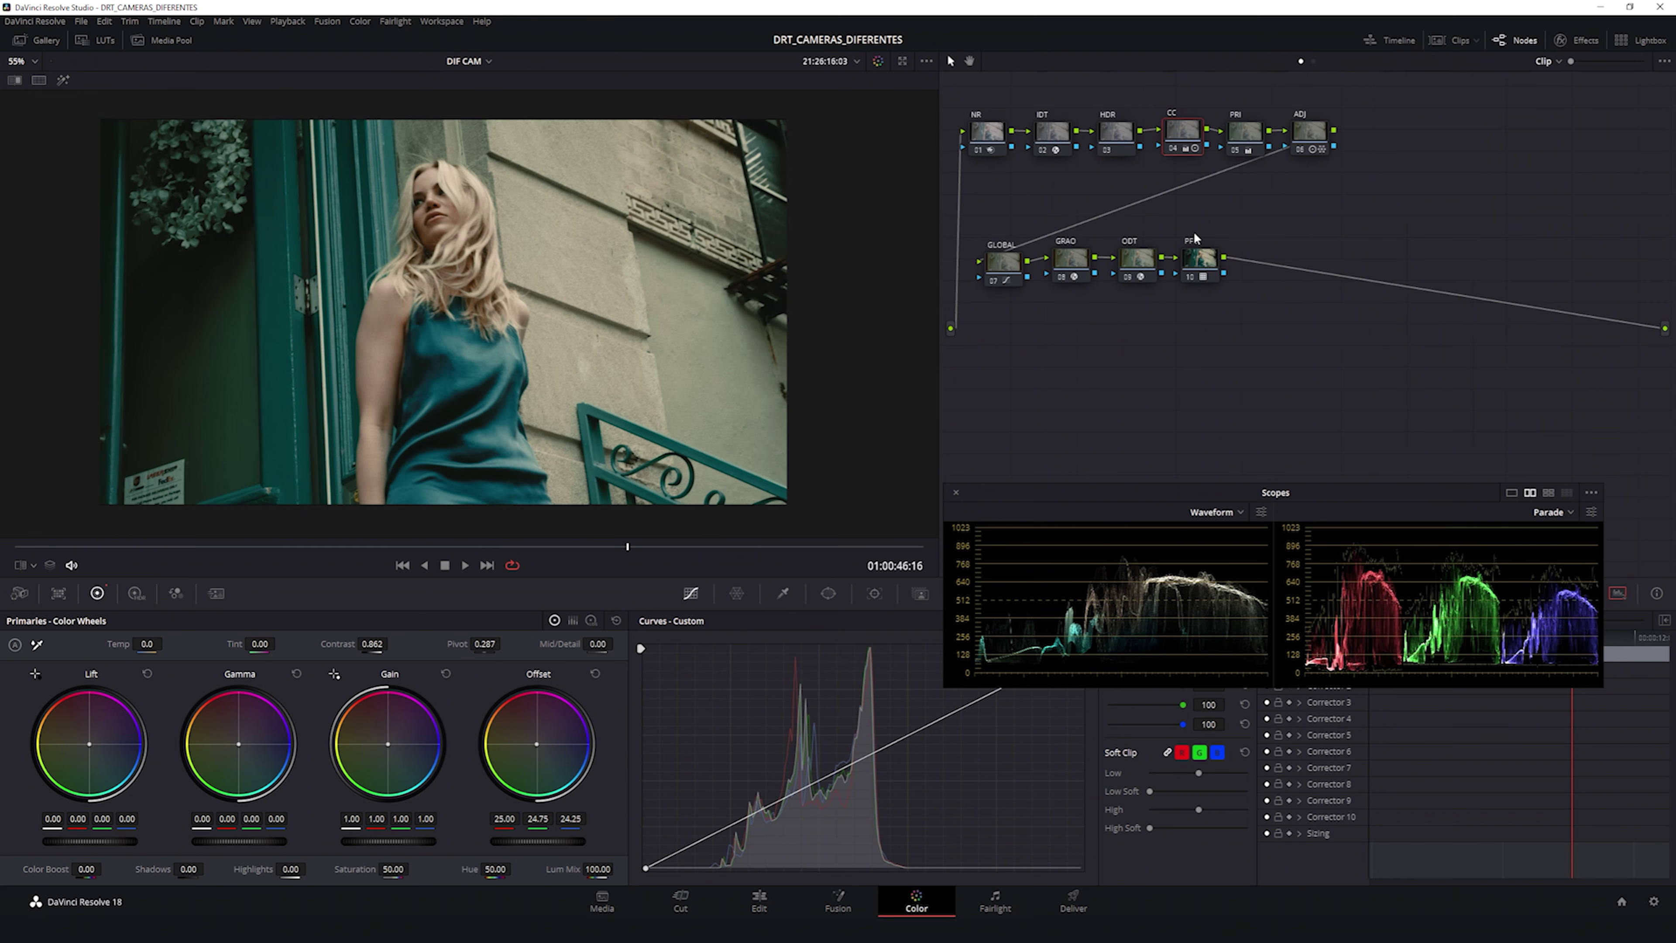
{"action": "left_click_drag", "start_coordinate": [1183, 131], "coordinate": [1180, 132]}
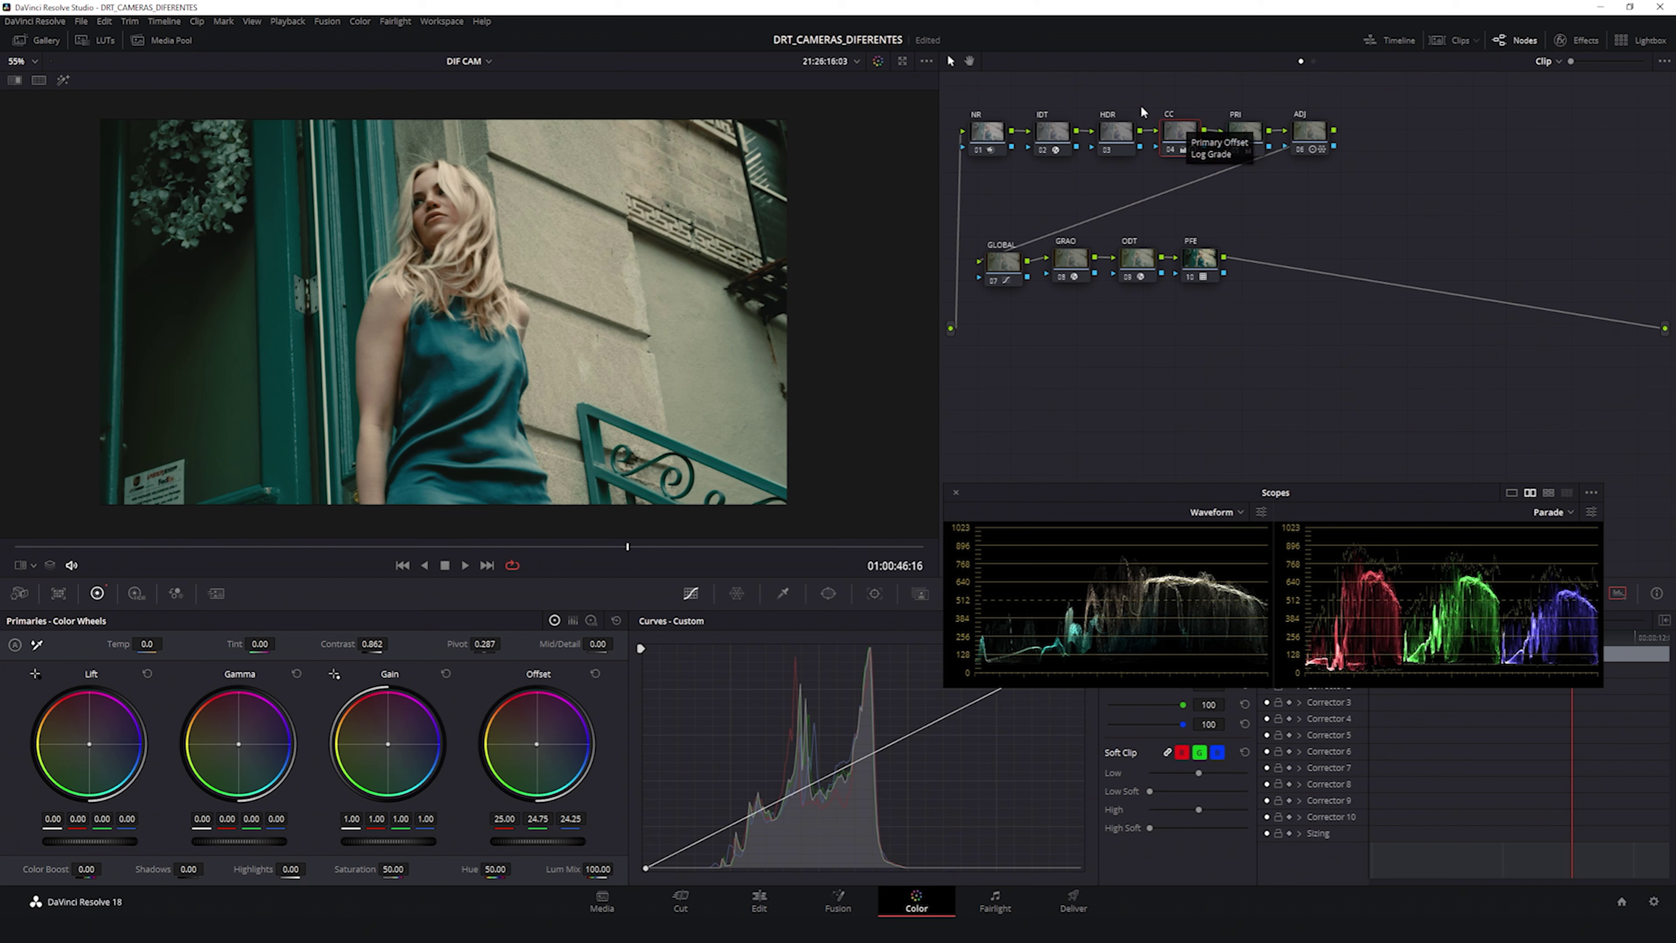
{"action": "left_click", "coordinate": [1049, 132]}
{"action": "left_click", "coordinate": [1560, 40]}
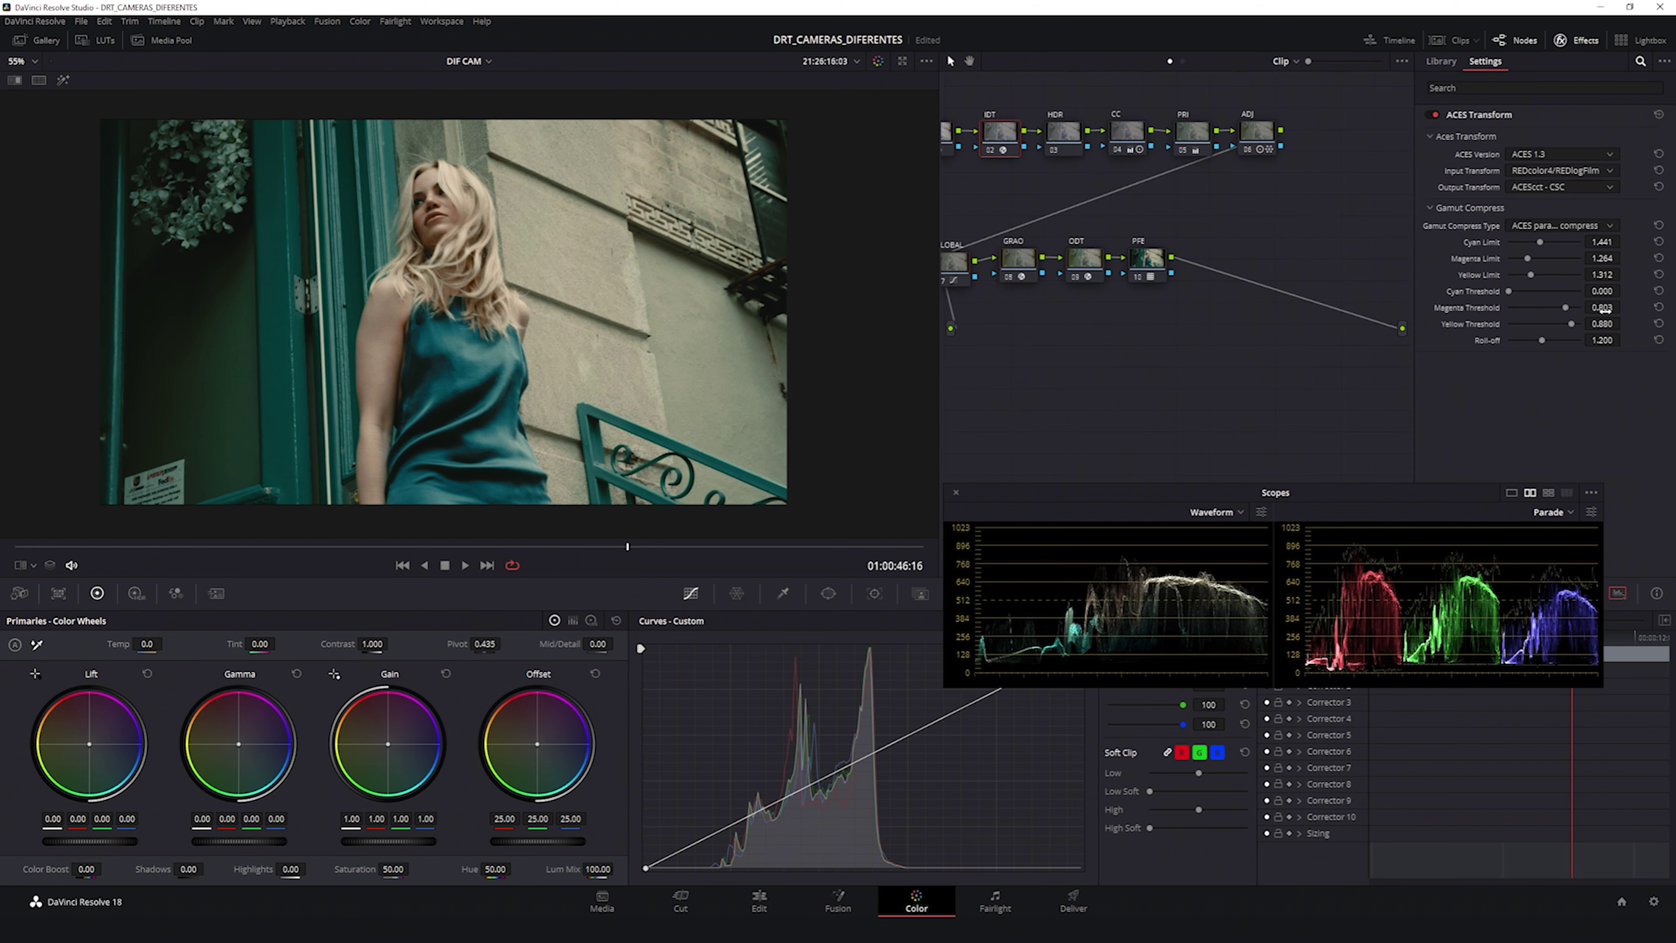
{"action": "left_click", "coordinate": [1561, 40]}
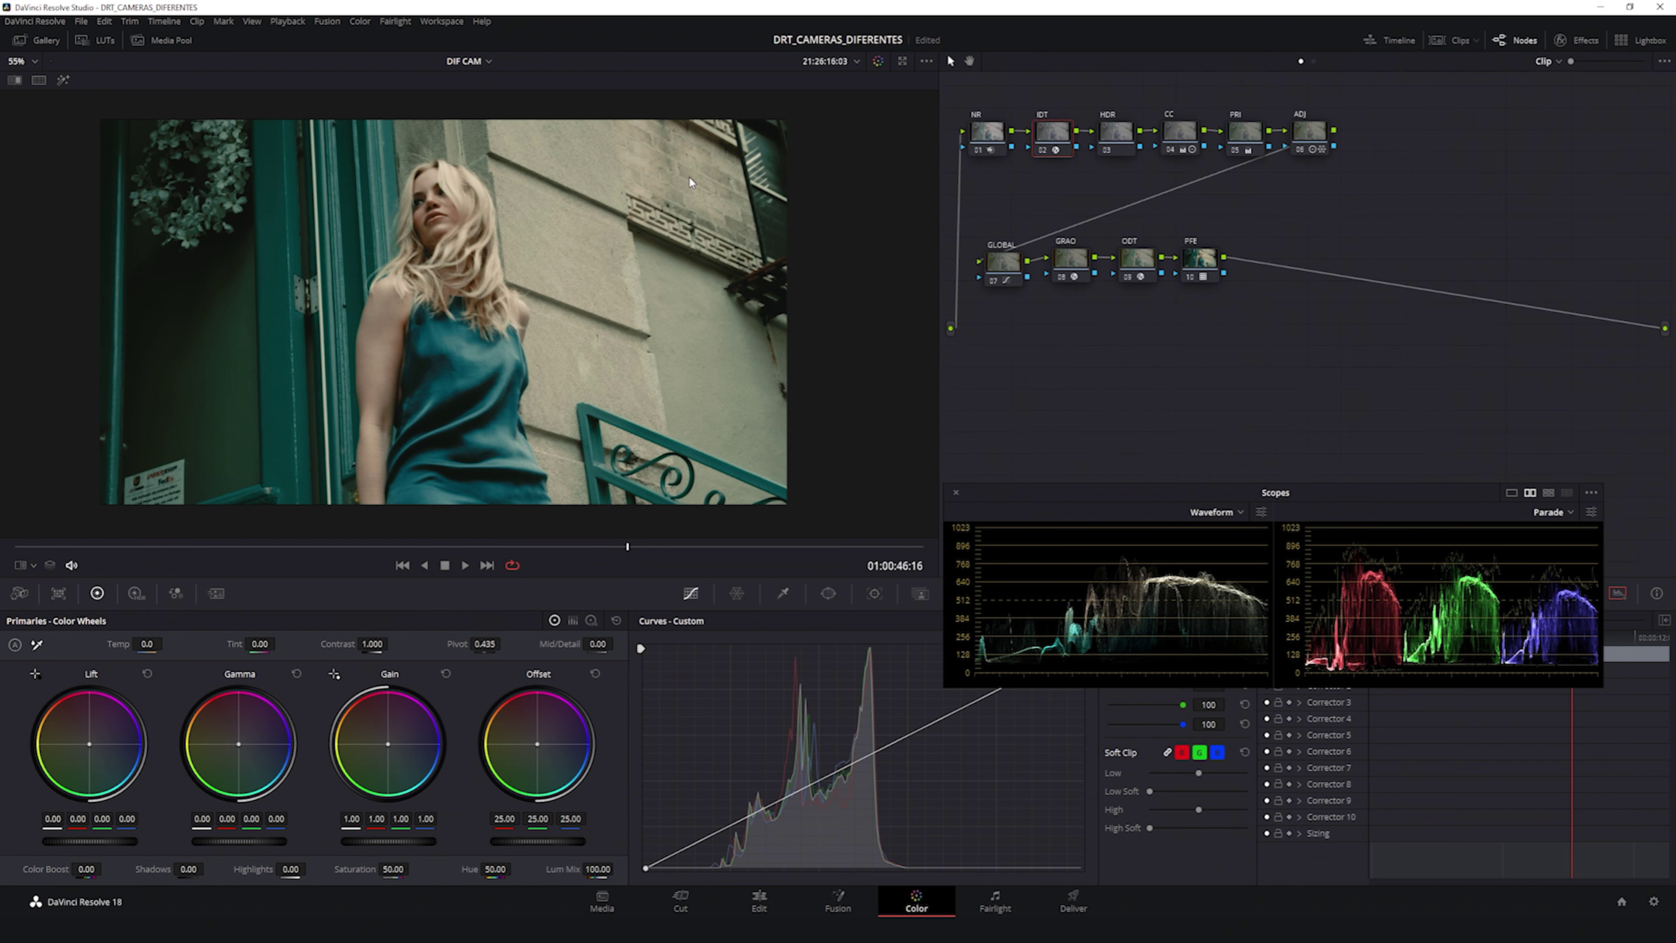
{"action": "scroll", "coordinate": [647, 302], "scroll_direction": "up", "scroll_amount": 1}
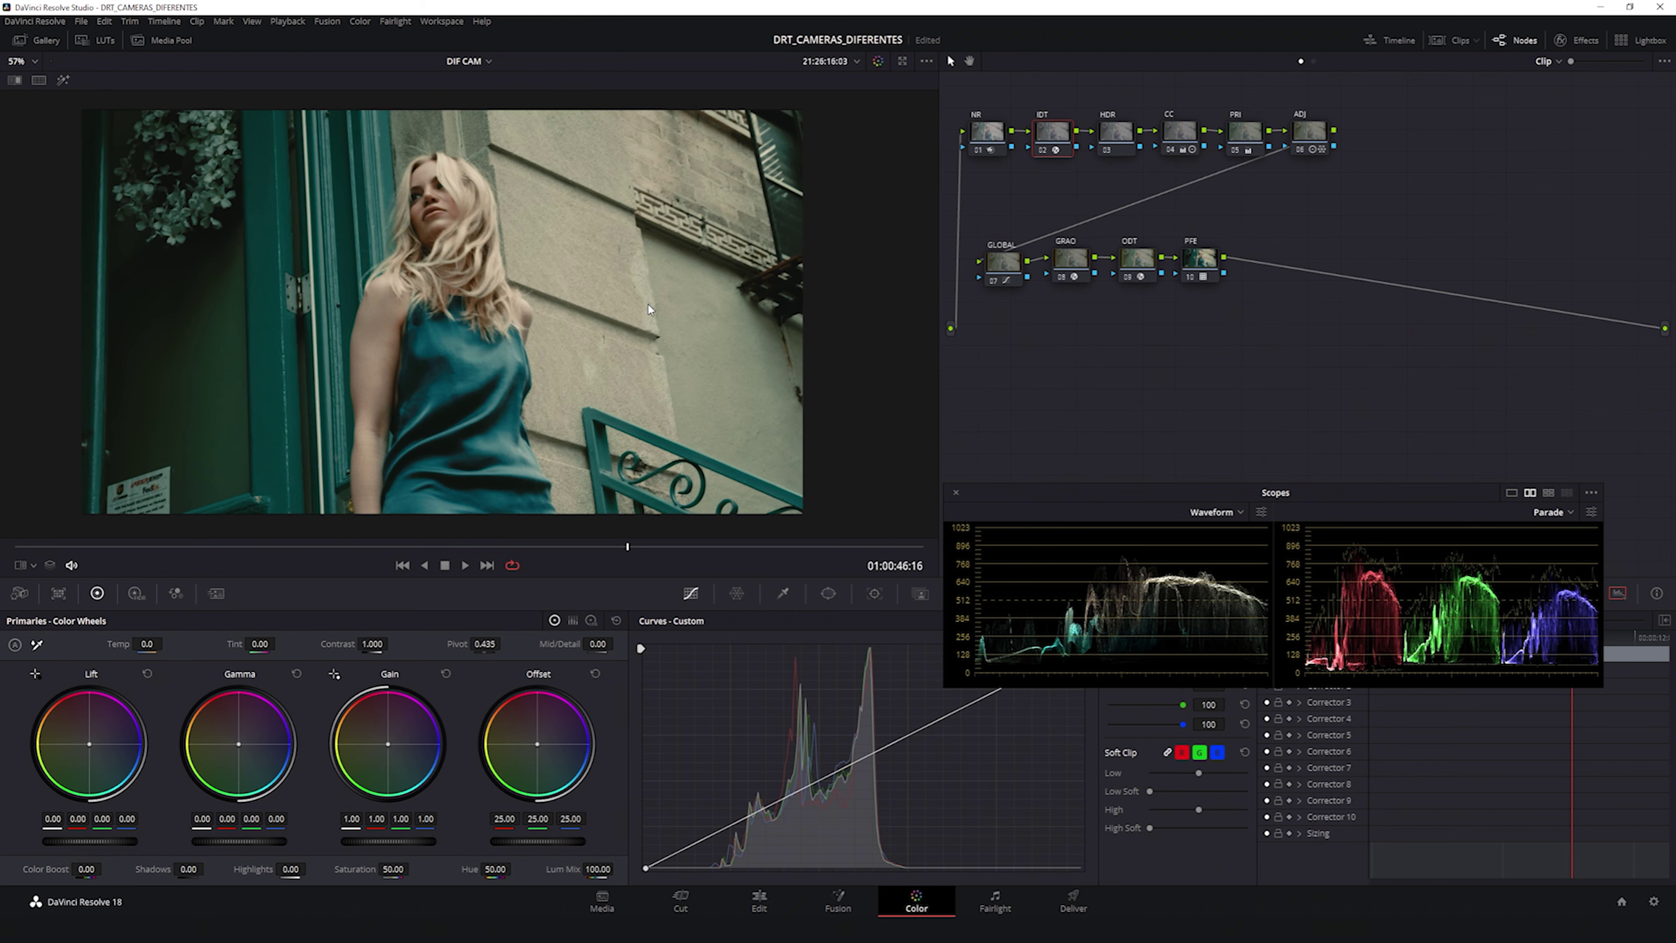
{"action": "left_click_drag", "start_coordinate": [651, 297], "coordinate": [633, 309]}
Step: Review the CC node's HDR and primary wheels and the ODT node's Color Space Transform settings
{"action": "left_click", "coordinate": [1171, 136]}
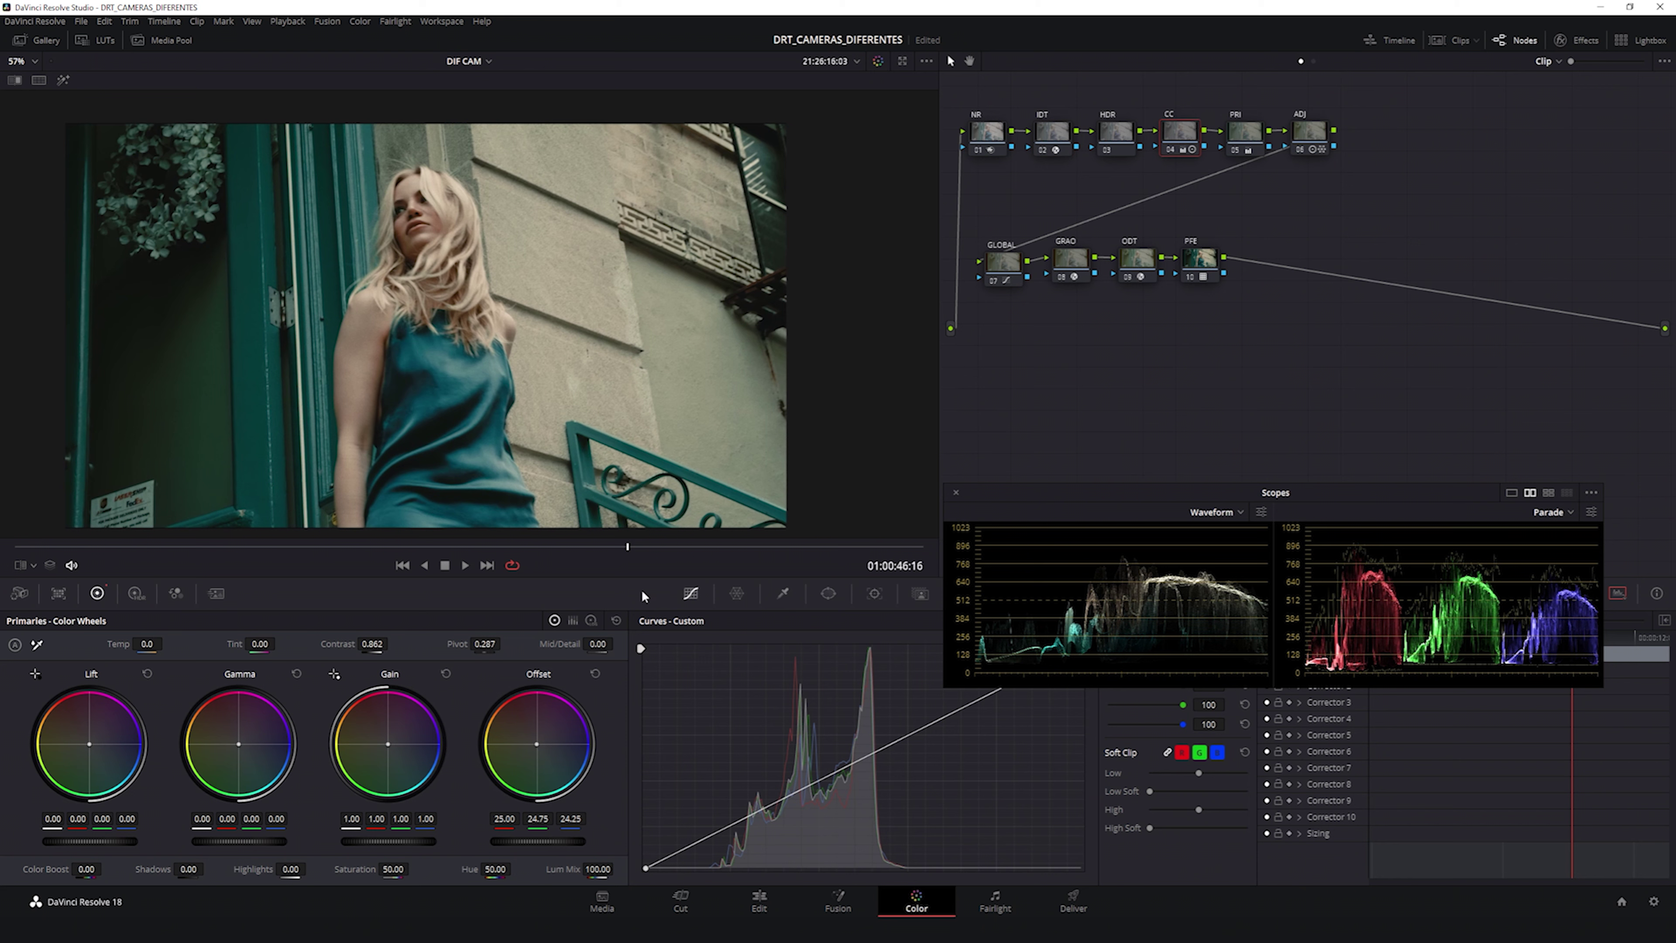
{"action": "left_click", "coordinate": [135, 592]}
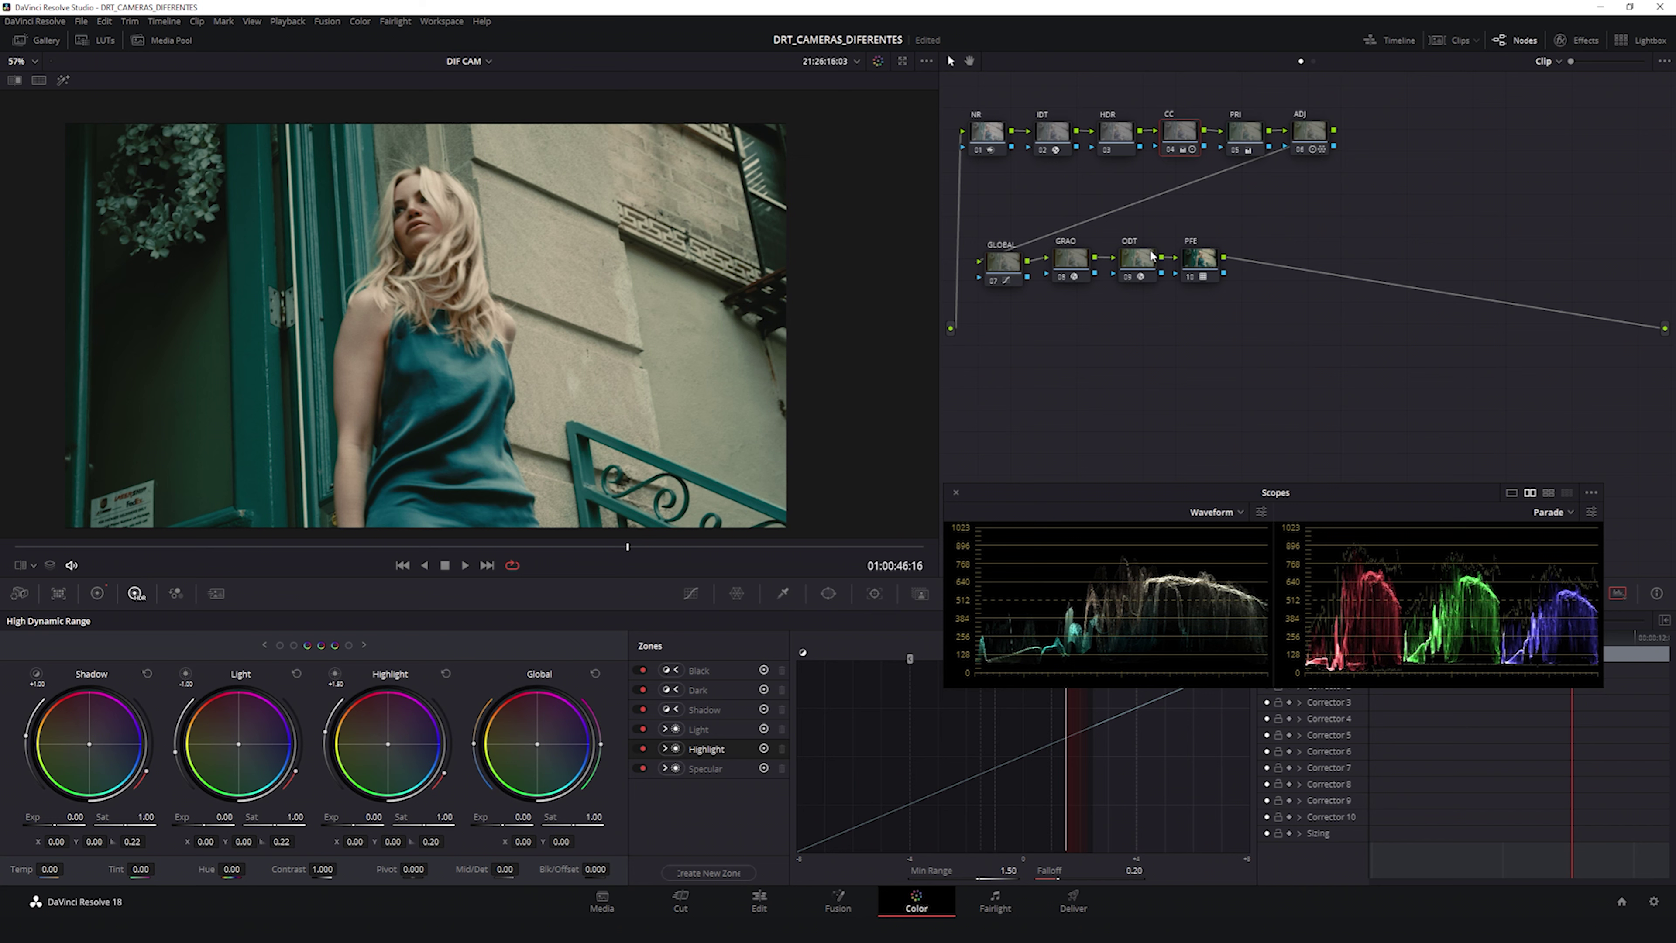
{"action": "left_click", "coordinate": [1136, 265]}
{"action": "left_click", "coordinate": [1578, 40]}
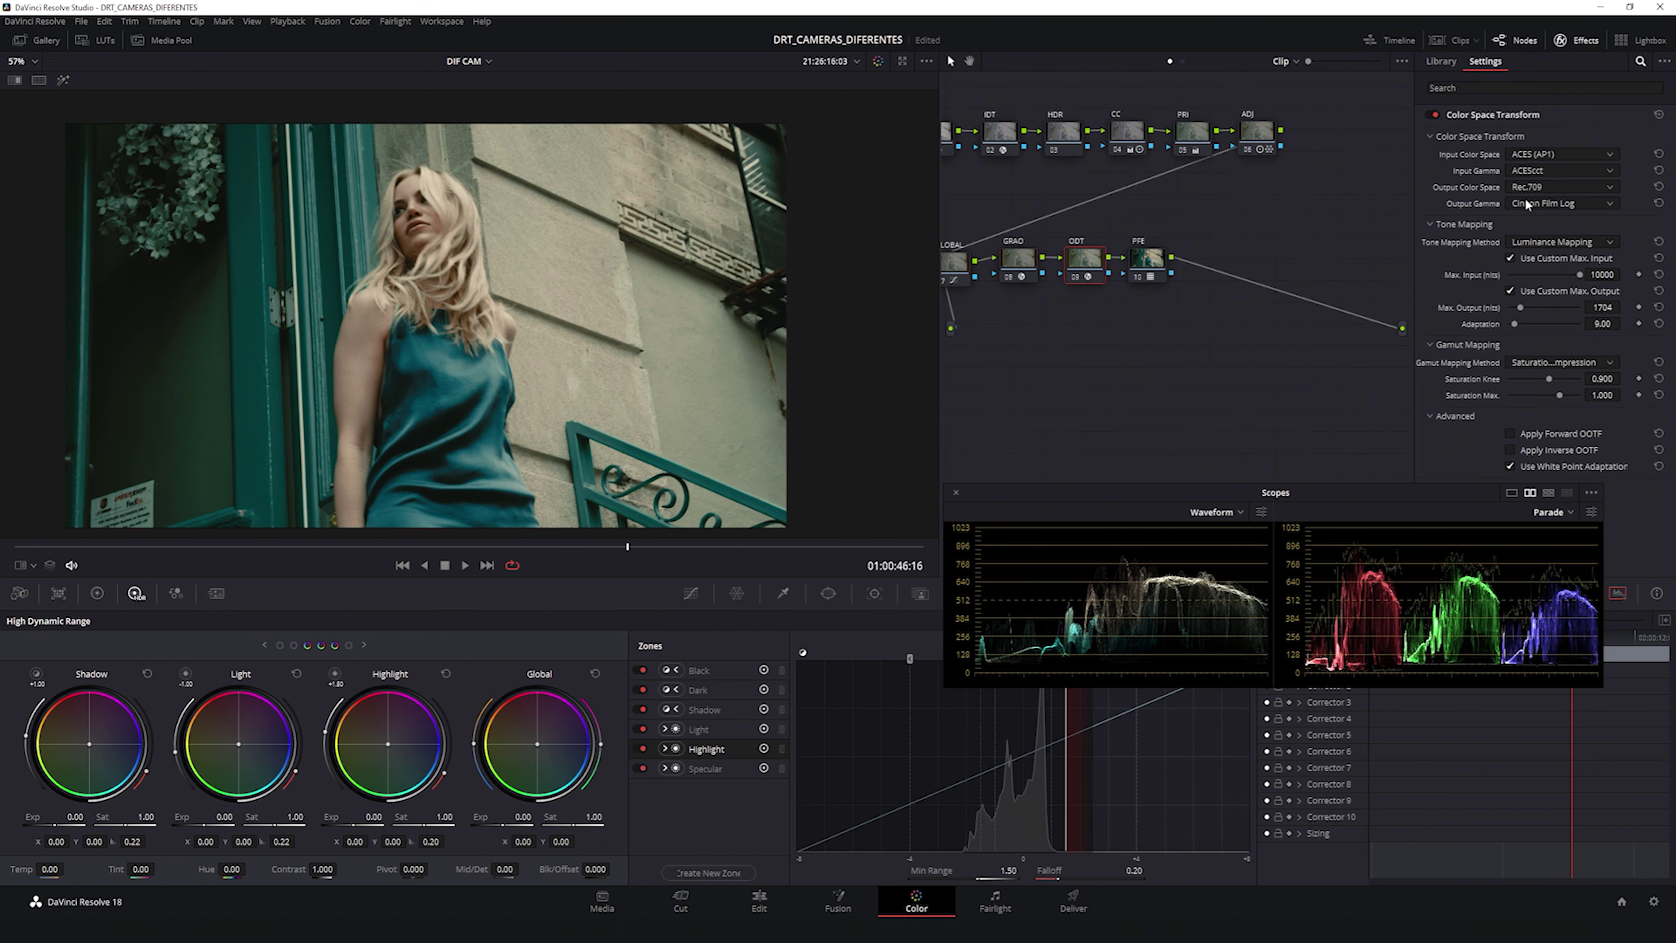
{"action": "left_click", "coordinate": [1560, 41]}
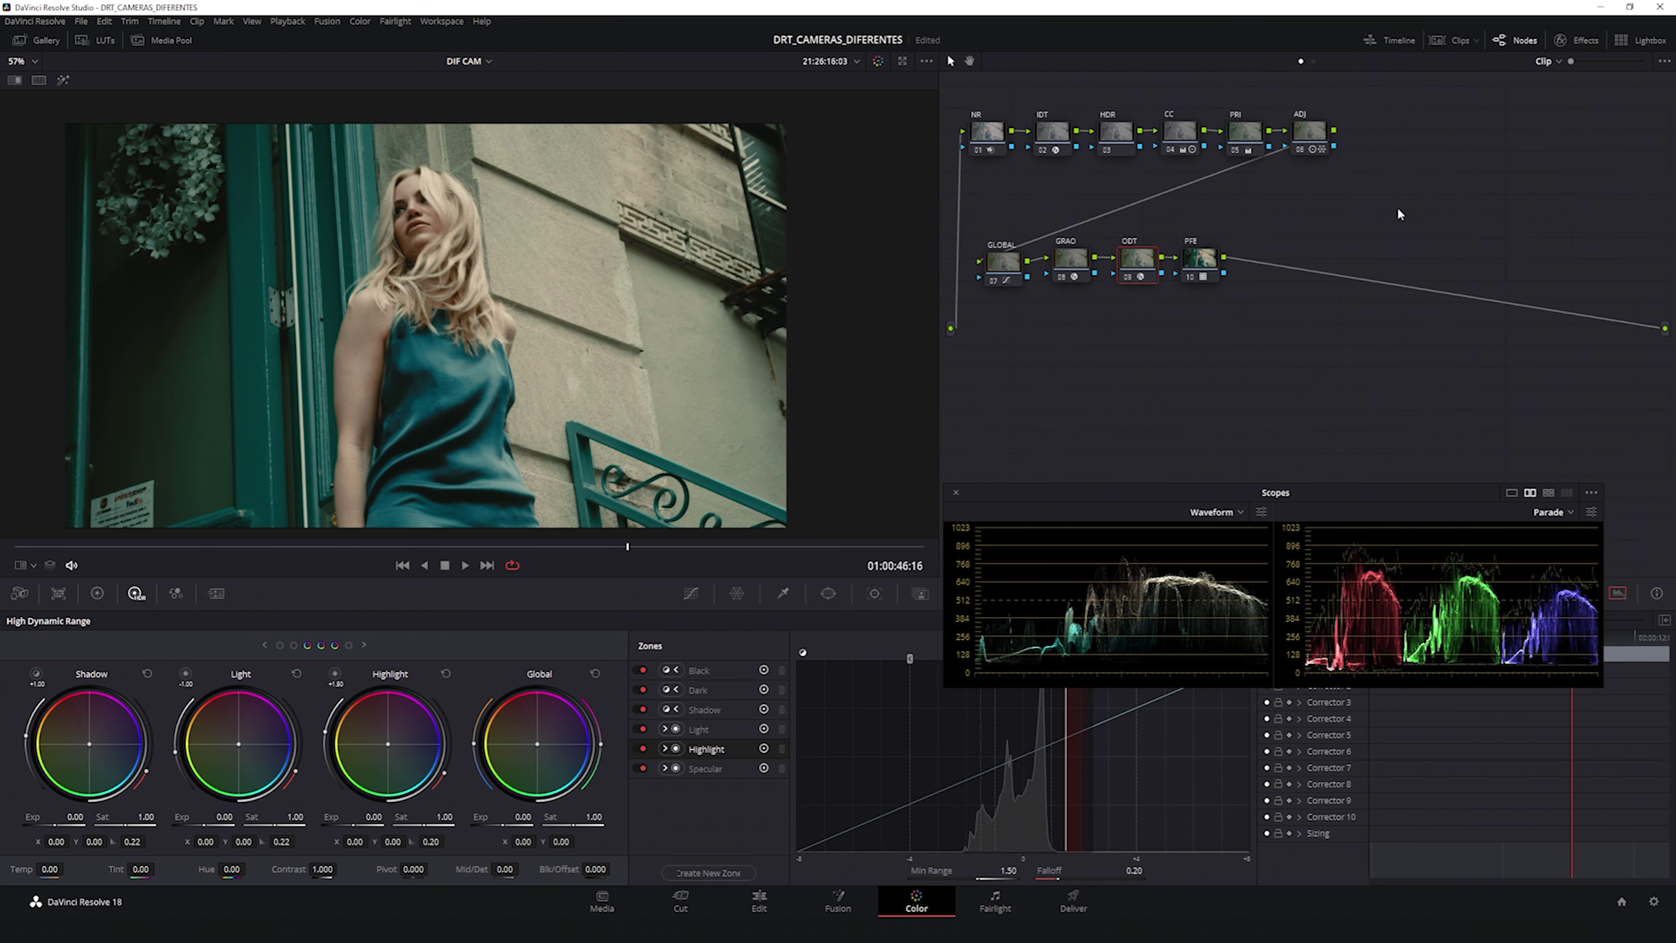
{"action": "left_click", "coordinate": [1189, 141]}
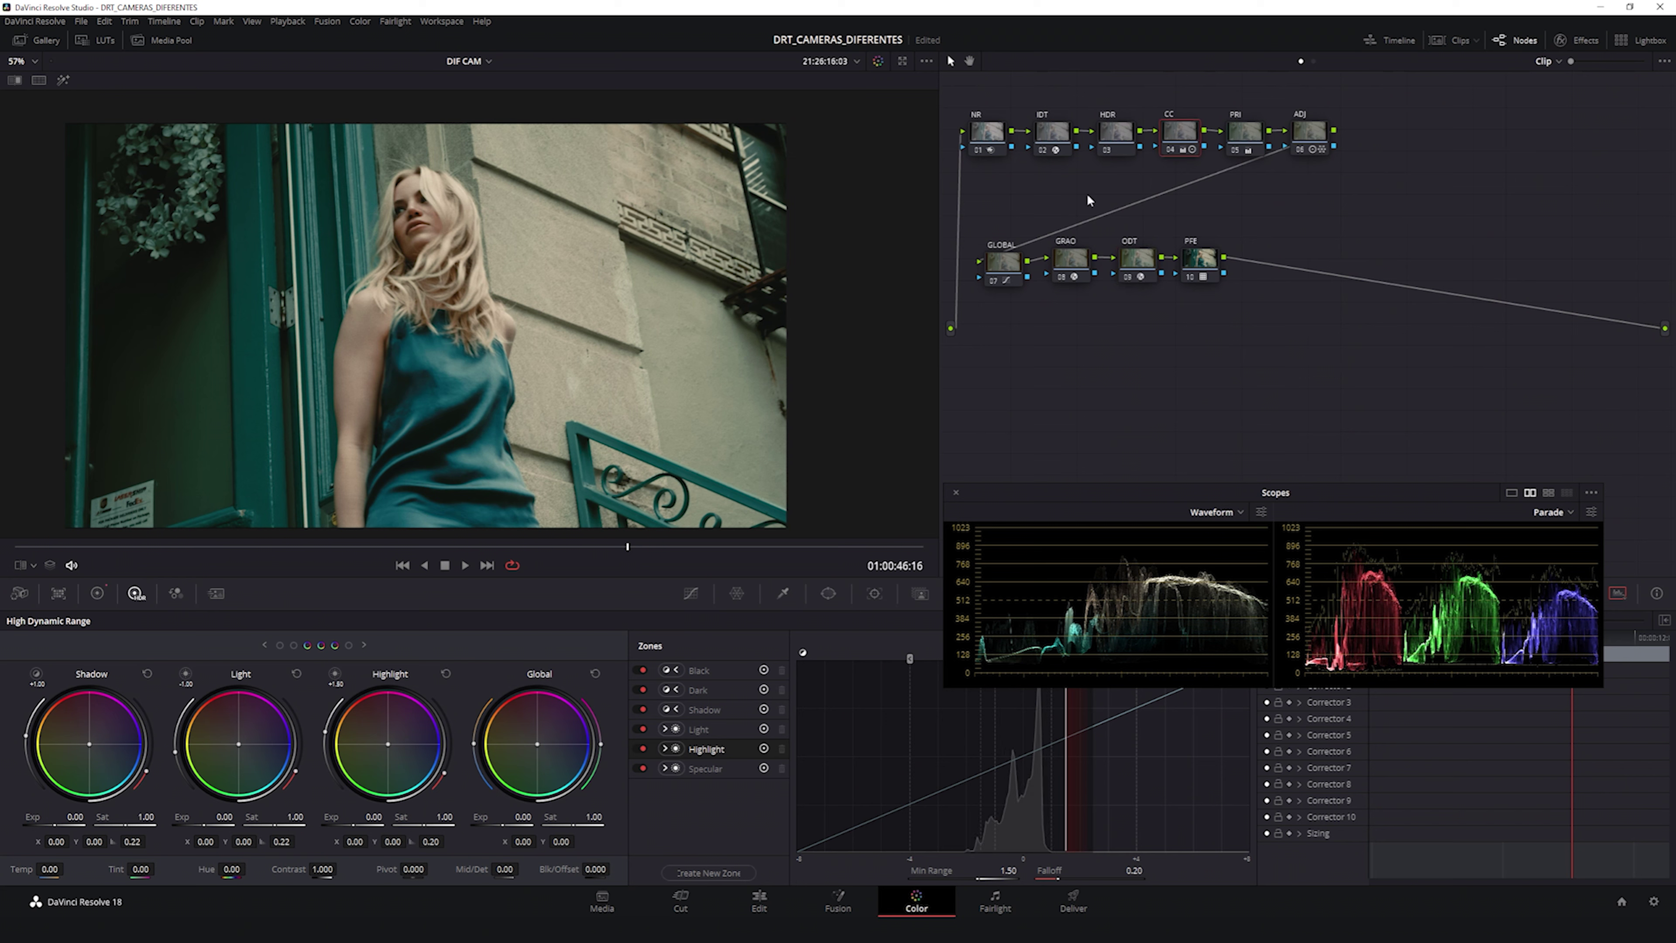
{"action": "left_click", "coordinate": [97, 593]}
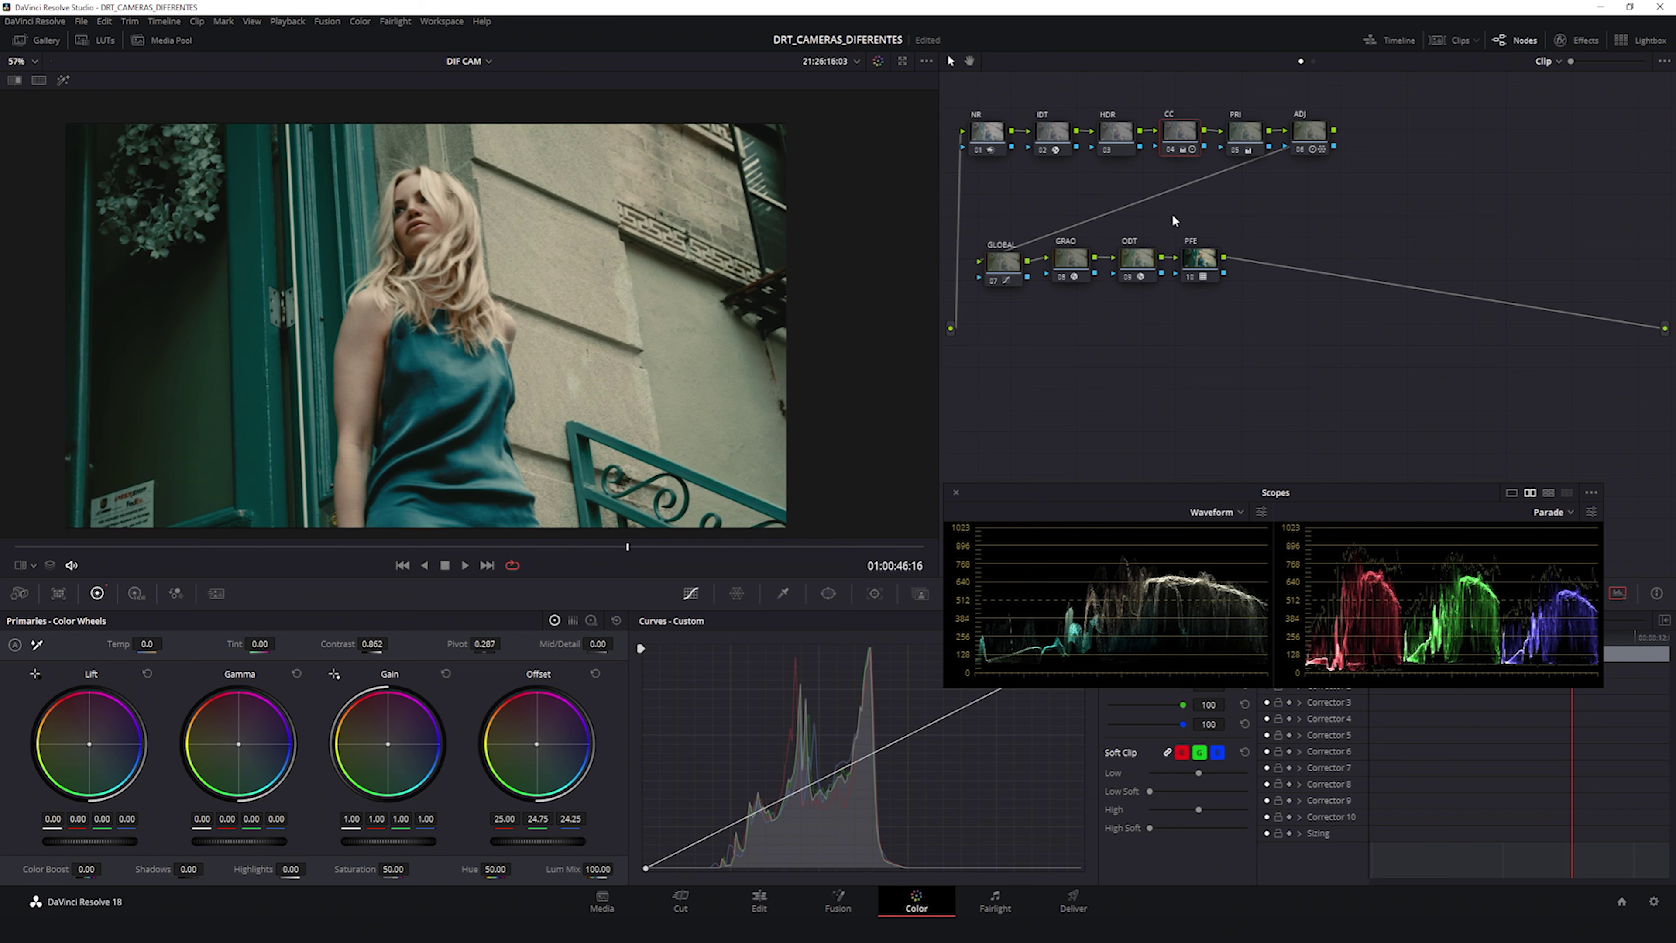
Step: Bypass all nodes on the woman's clip and re-enable only the IDT, ODT and PFE nodes
{"action": "key", "text": "alt+d"}
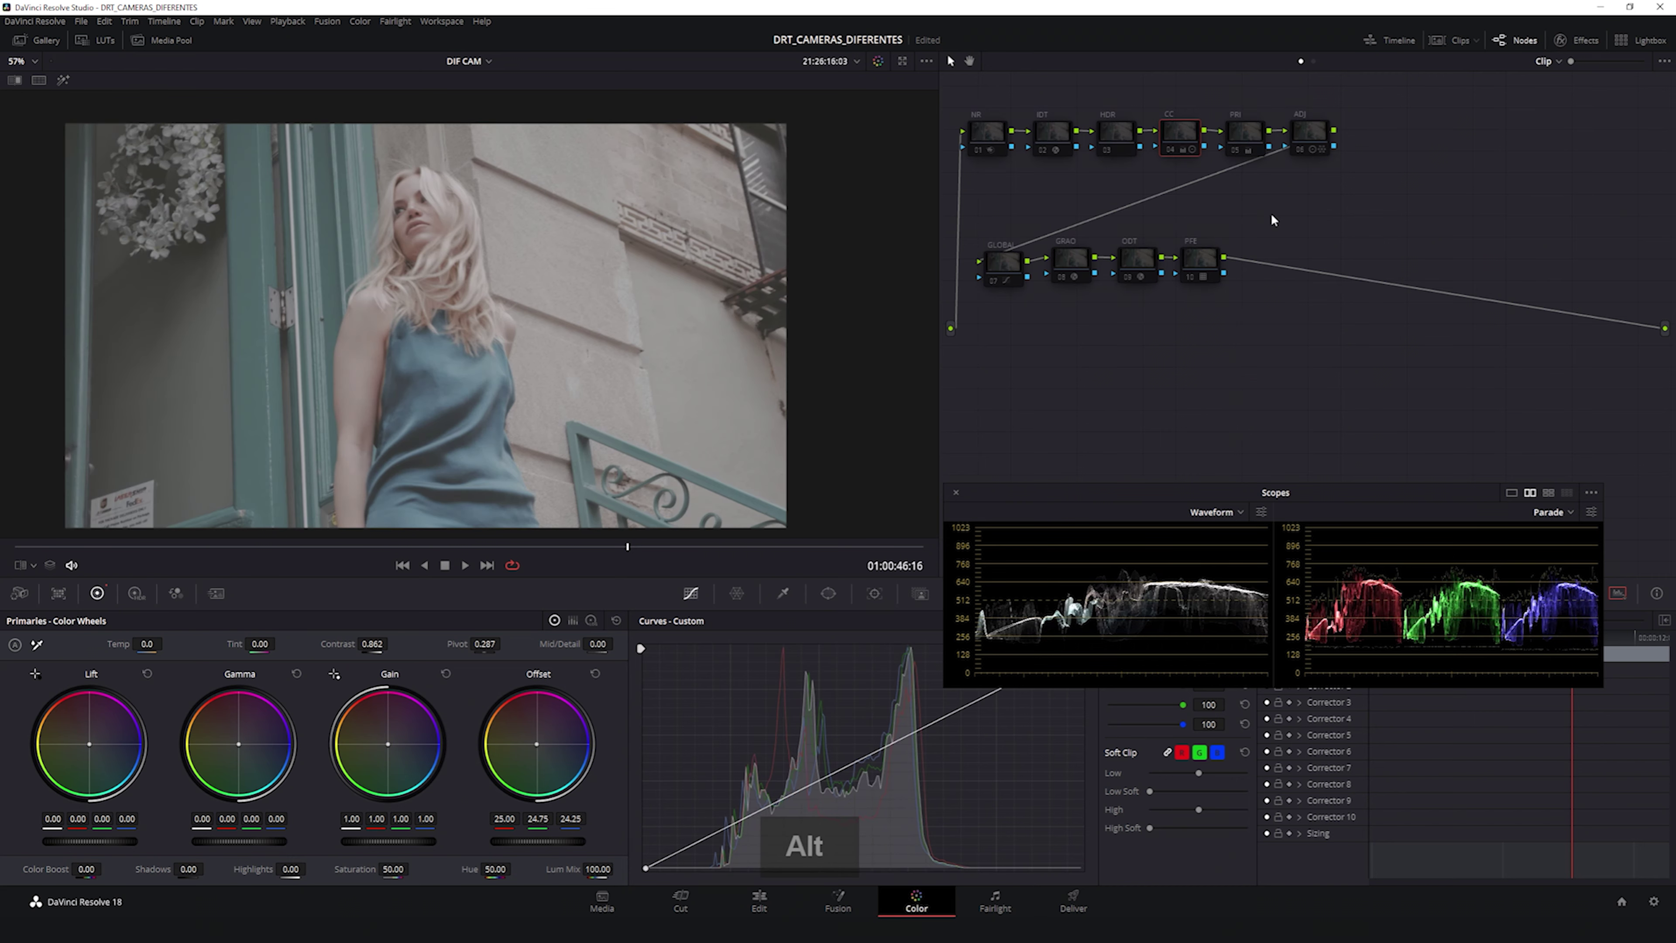
{"action": "scroll", "coordinate": [666, 343], "scroll_direction": "up", "scroll_amount": 2}
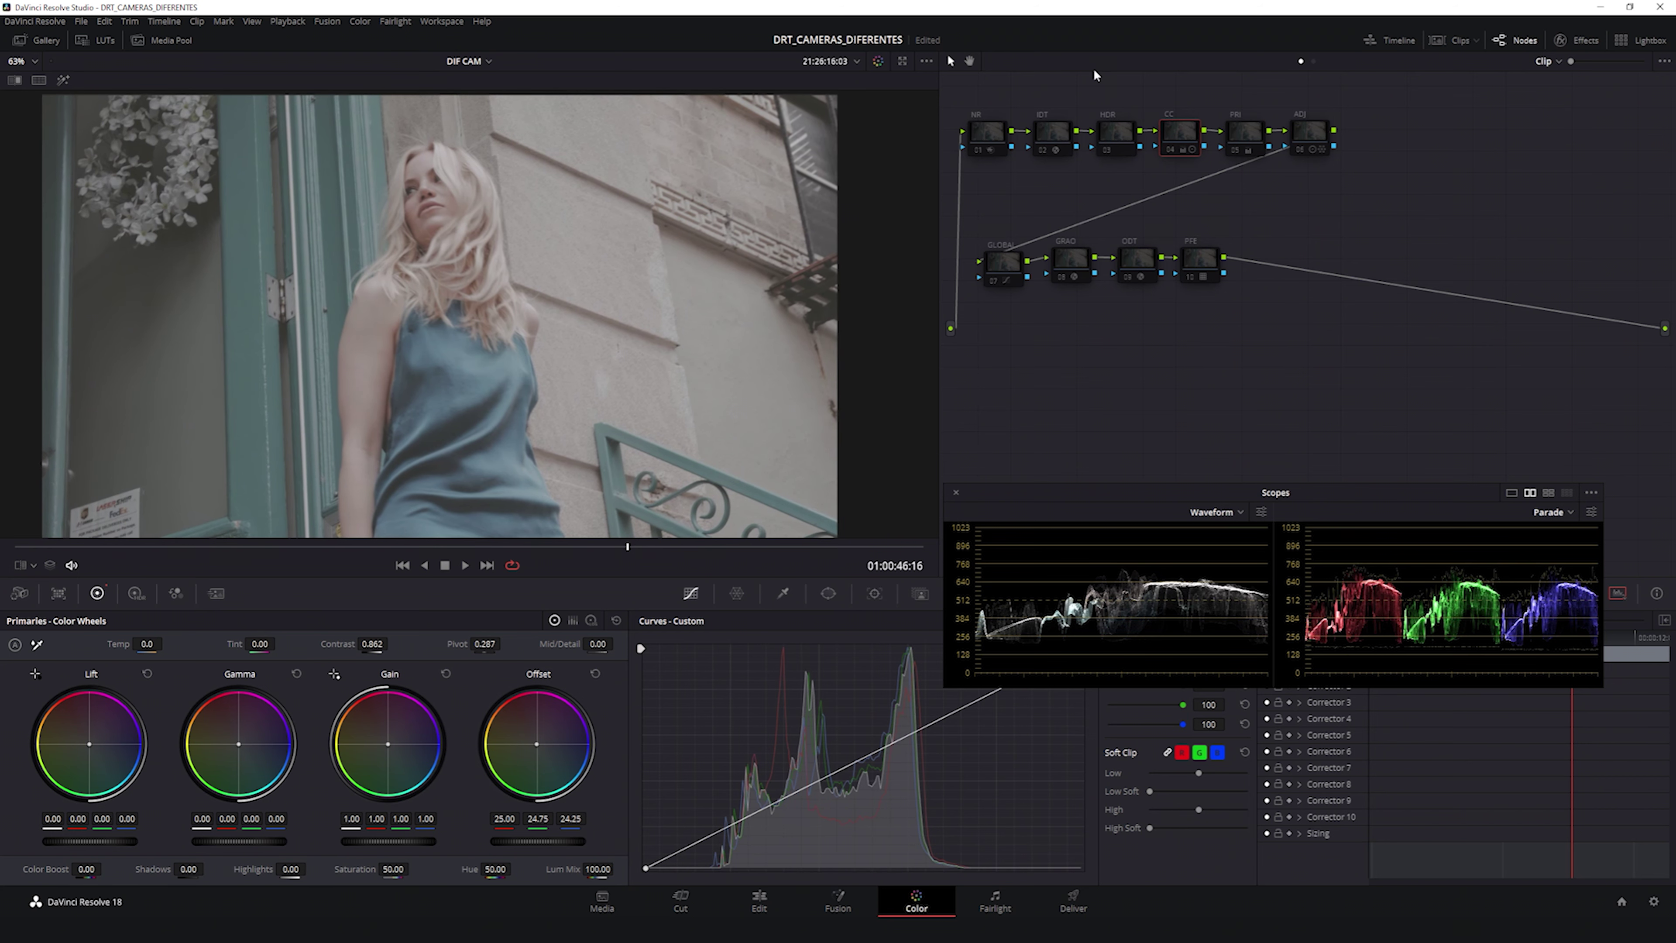
{"action": "left_click", "coordinate": [1056, 130]}
{"action": "left_click", "coordinate": [1136, 261], "text": "ctrl"}
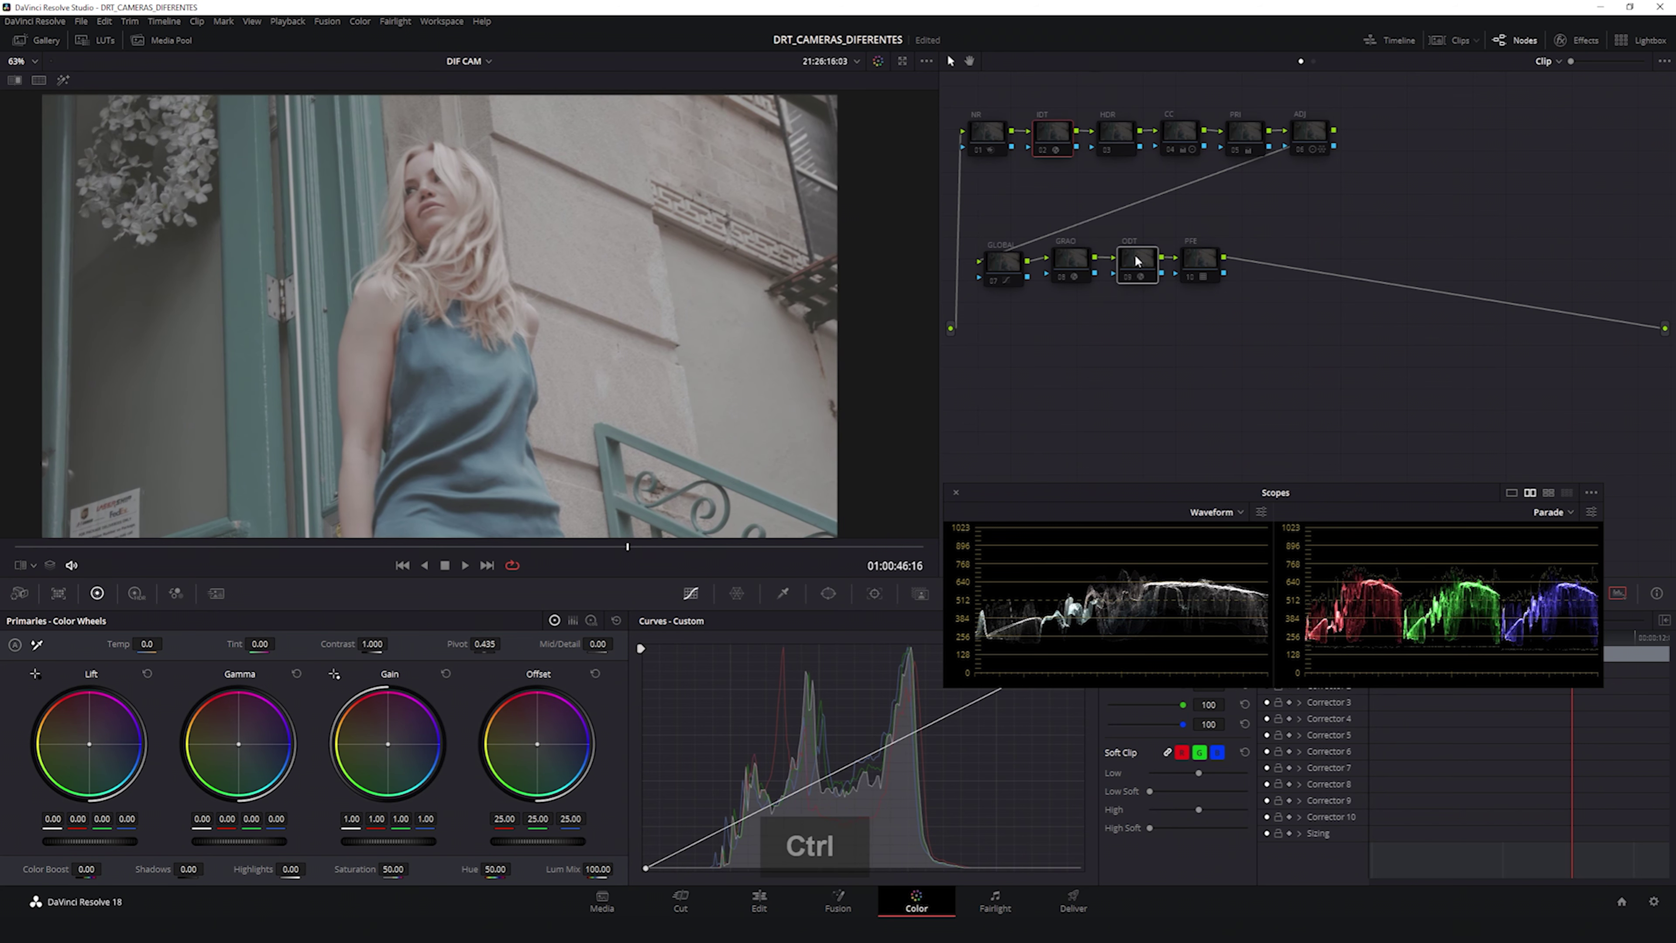
{"action": "left_click", "coordinate": [1204, 264], "text": "ctrl"}
{"action": "key", "text": "ctrl+d"}
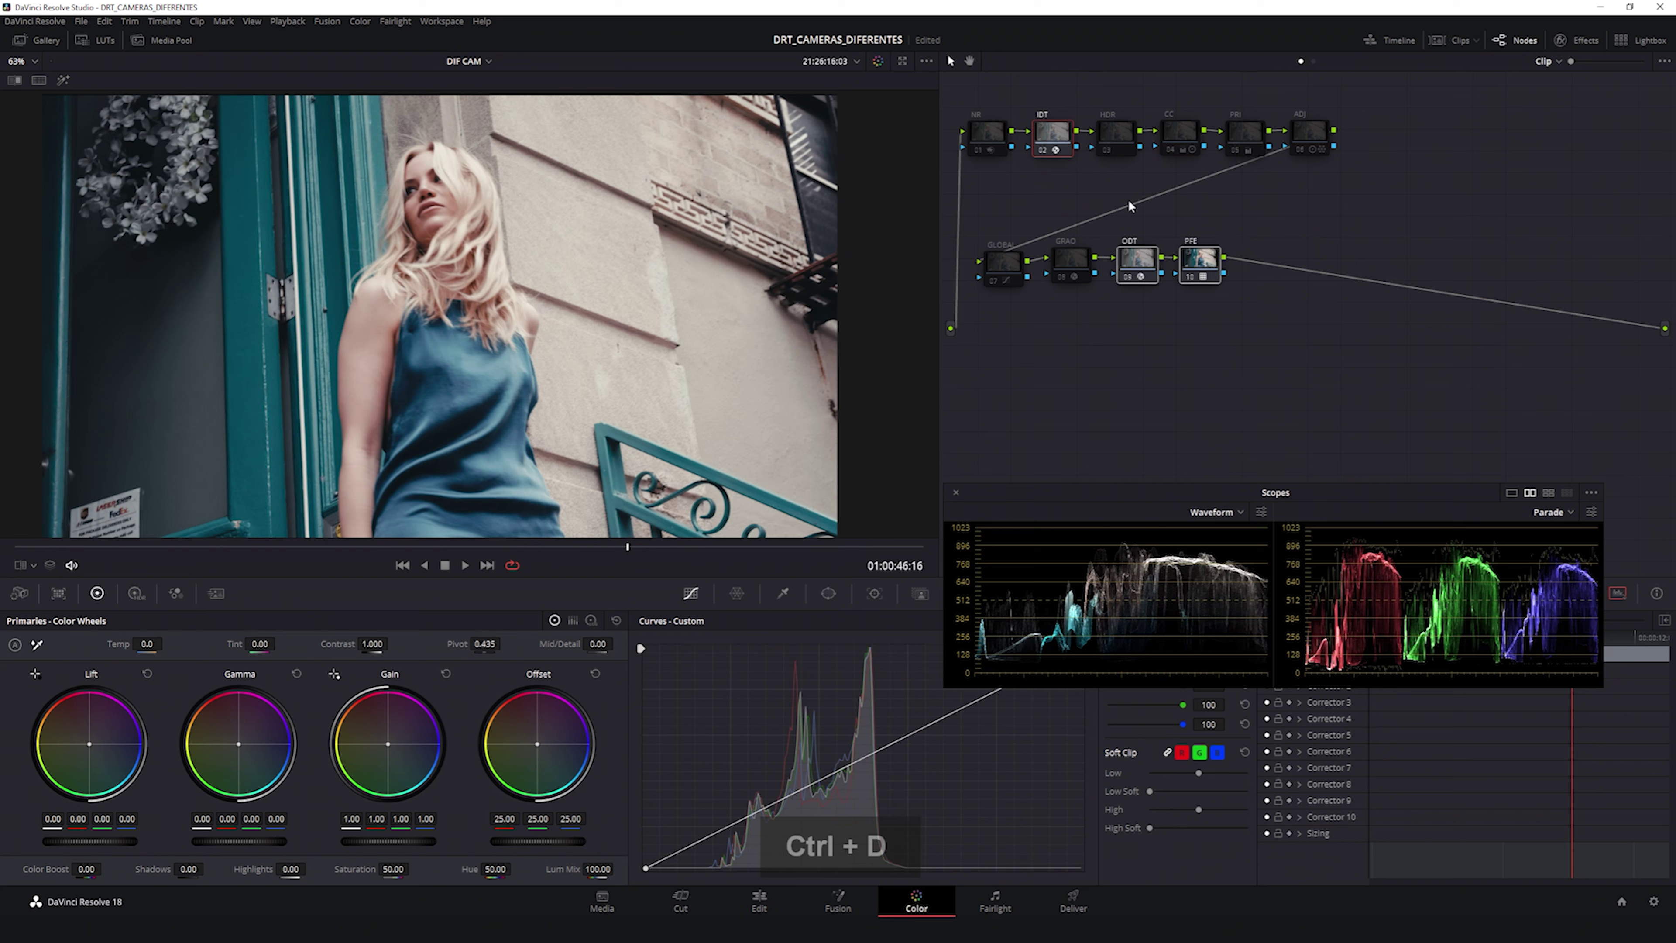
Step: Re-enable the CC and PRI nodes one at a time to show each one's contribution
{"action": "left_click", "coordinate": [1183, 106]}
{"action": "left_click", "coordinate": [1177, 156]}
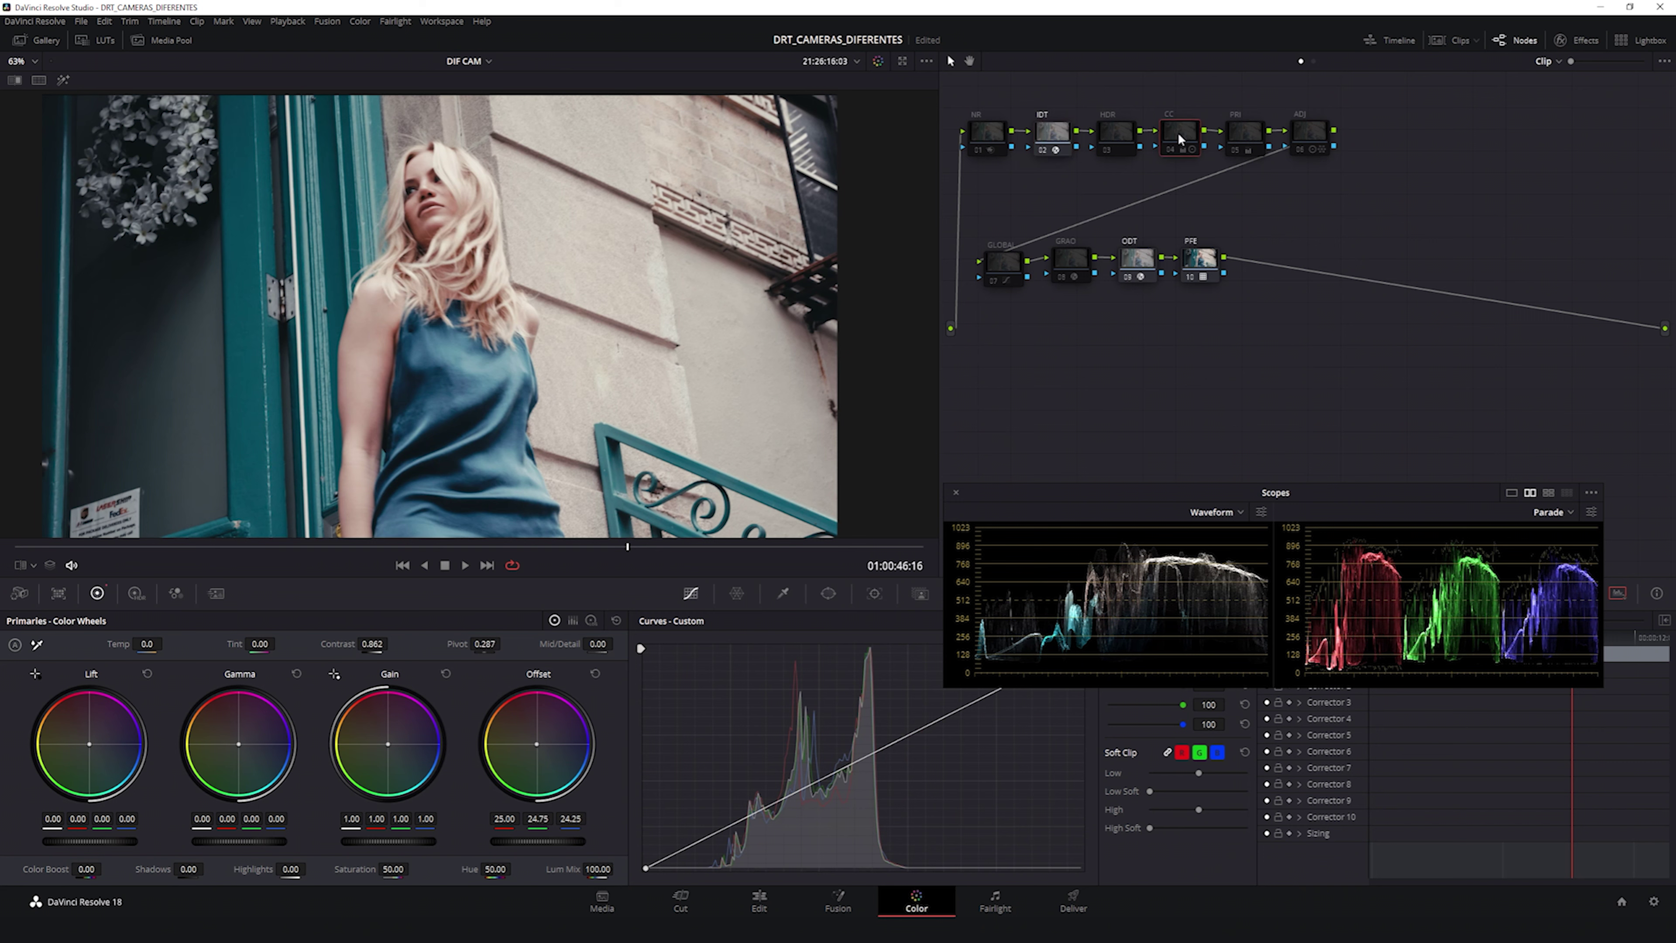
{"action": "key", "text": "ctrl+d"}
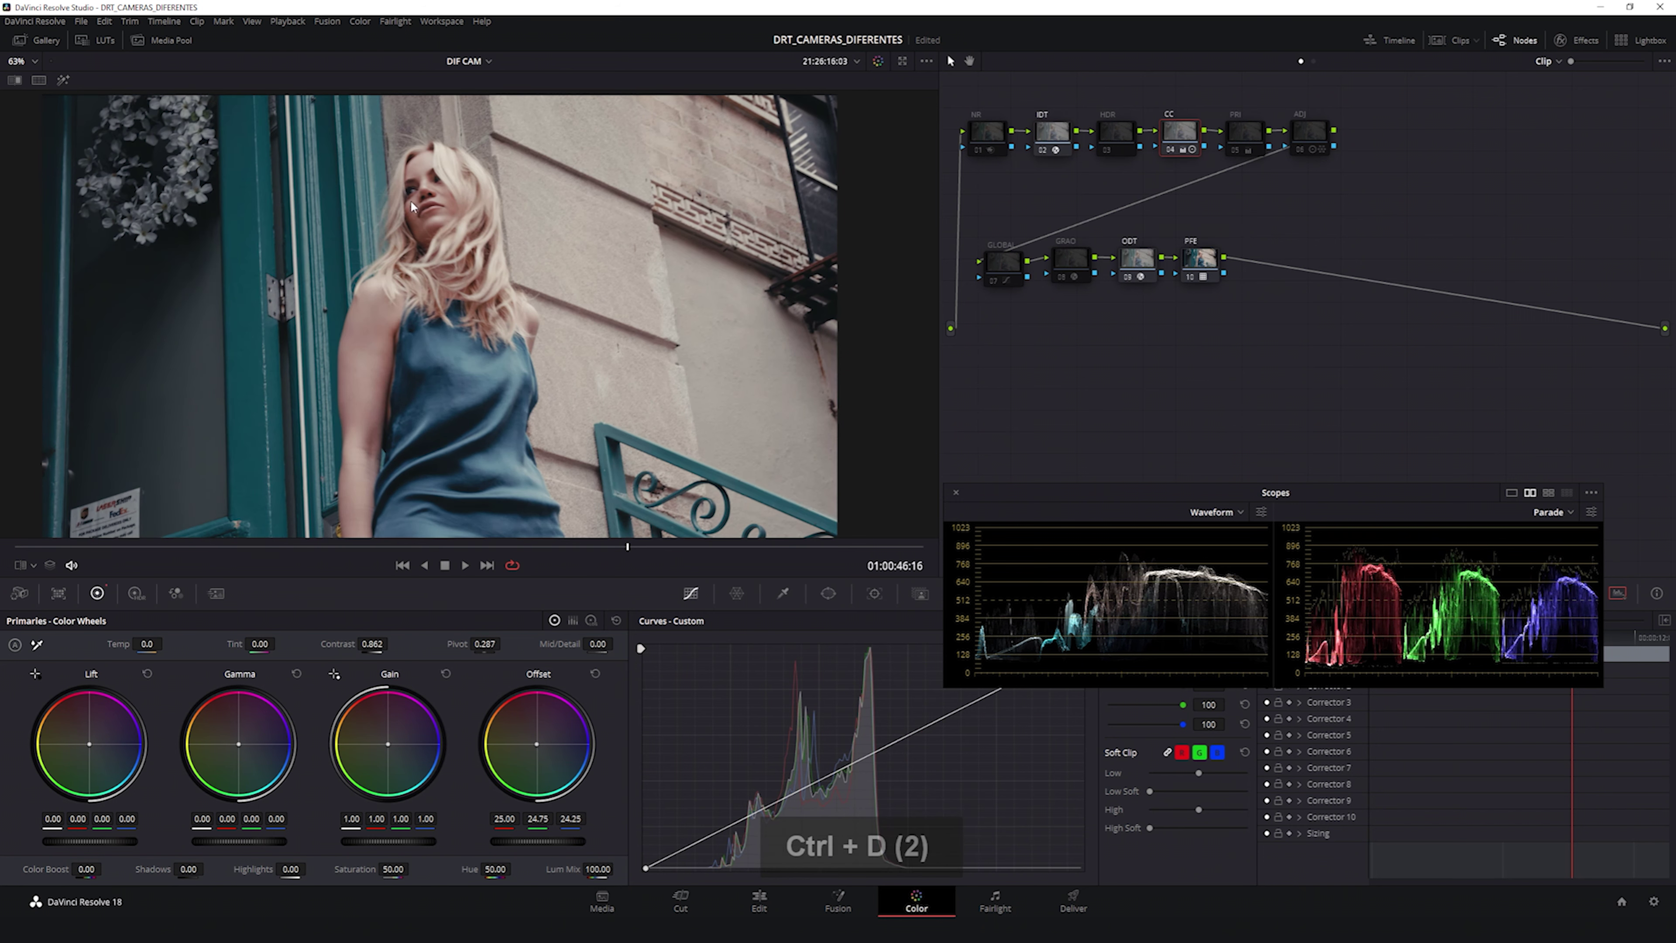
{"action": "left_click", "coordinate": [1250, 134]}
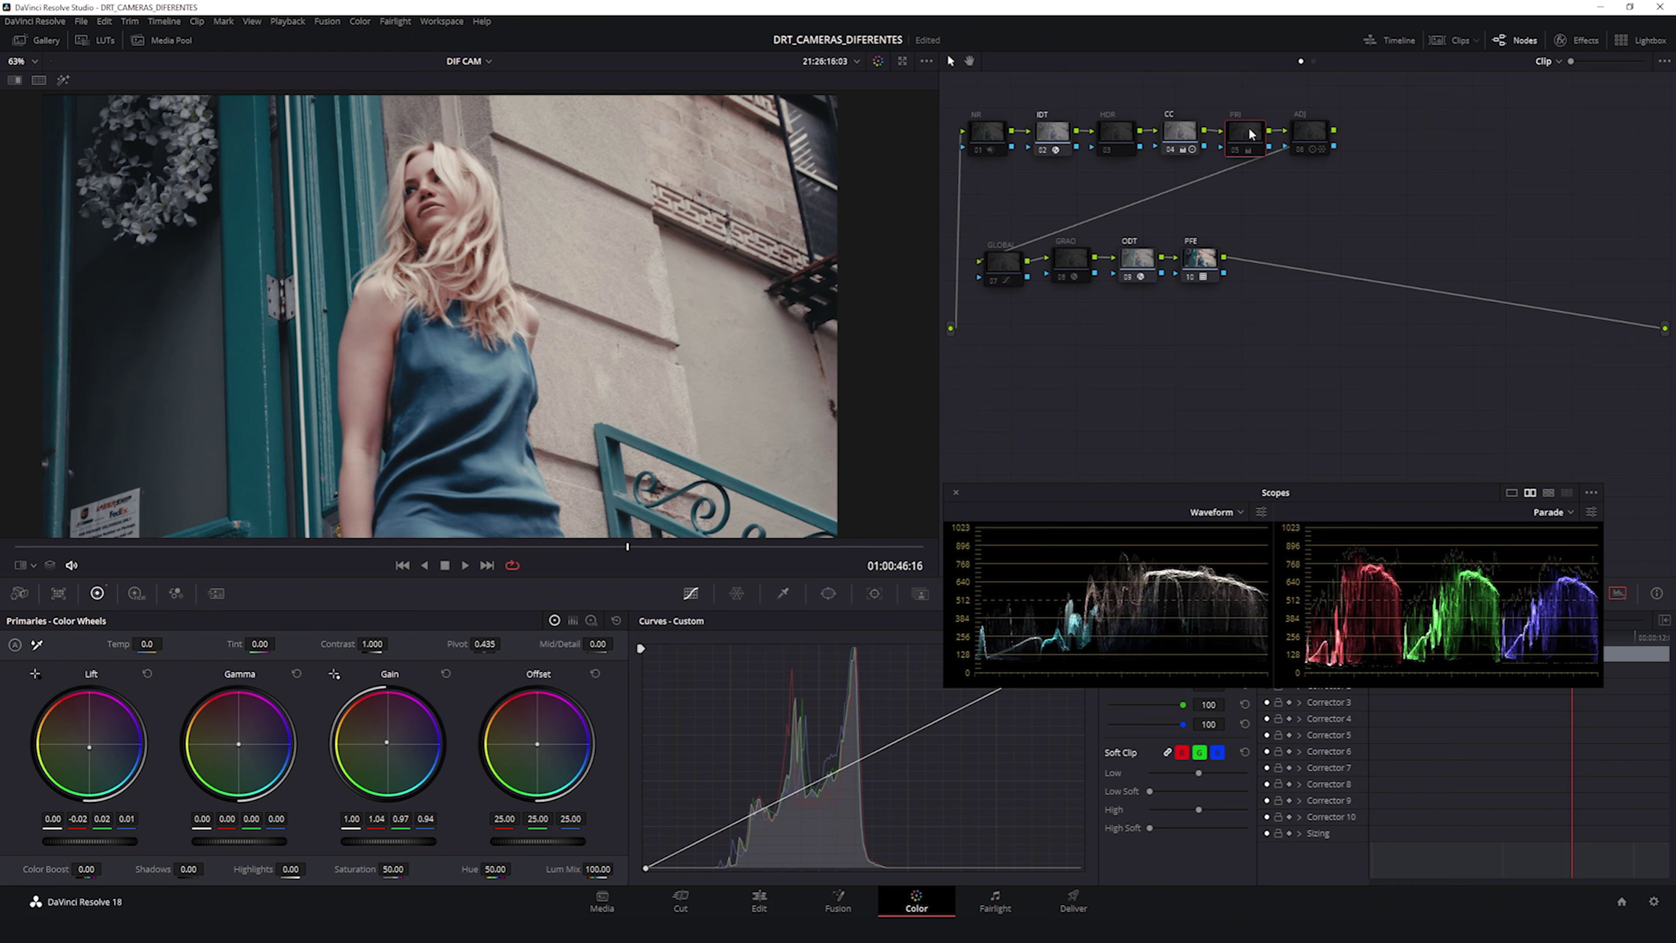
{"action": "key", "text": "ctrl+d"}
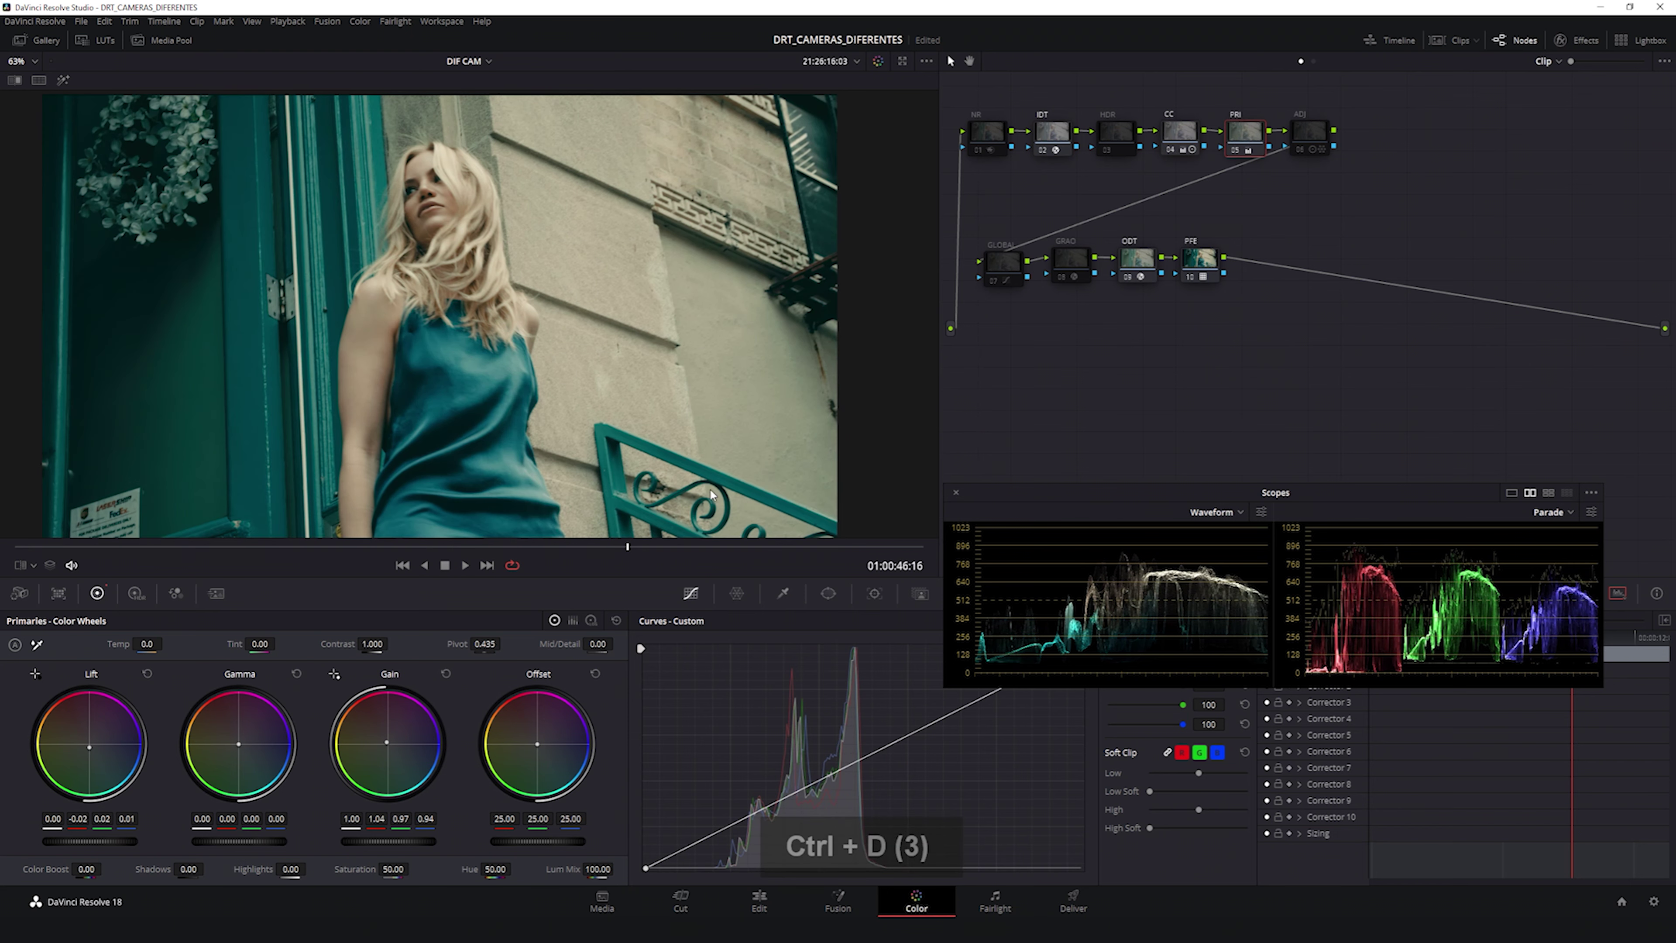
Step: Re-enable the ADJ and GLOBAL nodes one after the other
{"action": "left_click", "coordinate": [1296, 132]}
{"action": "key", "text": "ctrl+d"}
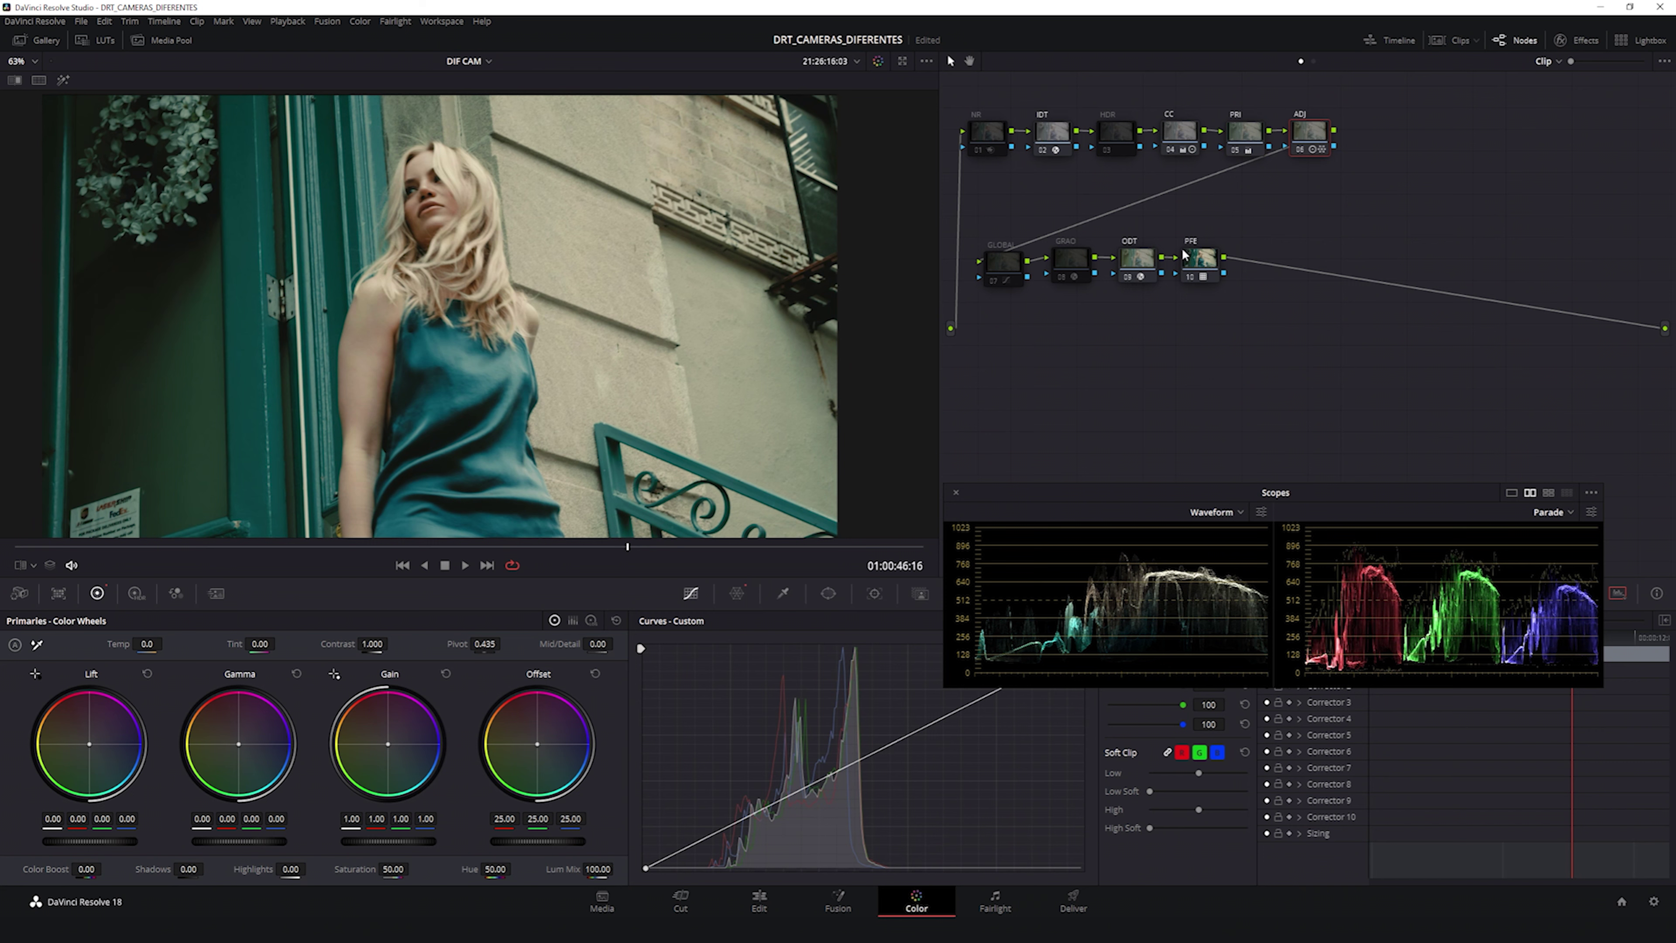
{"action": "left_click", "coordinate": [1003, 264]}
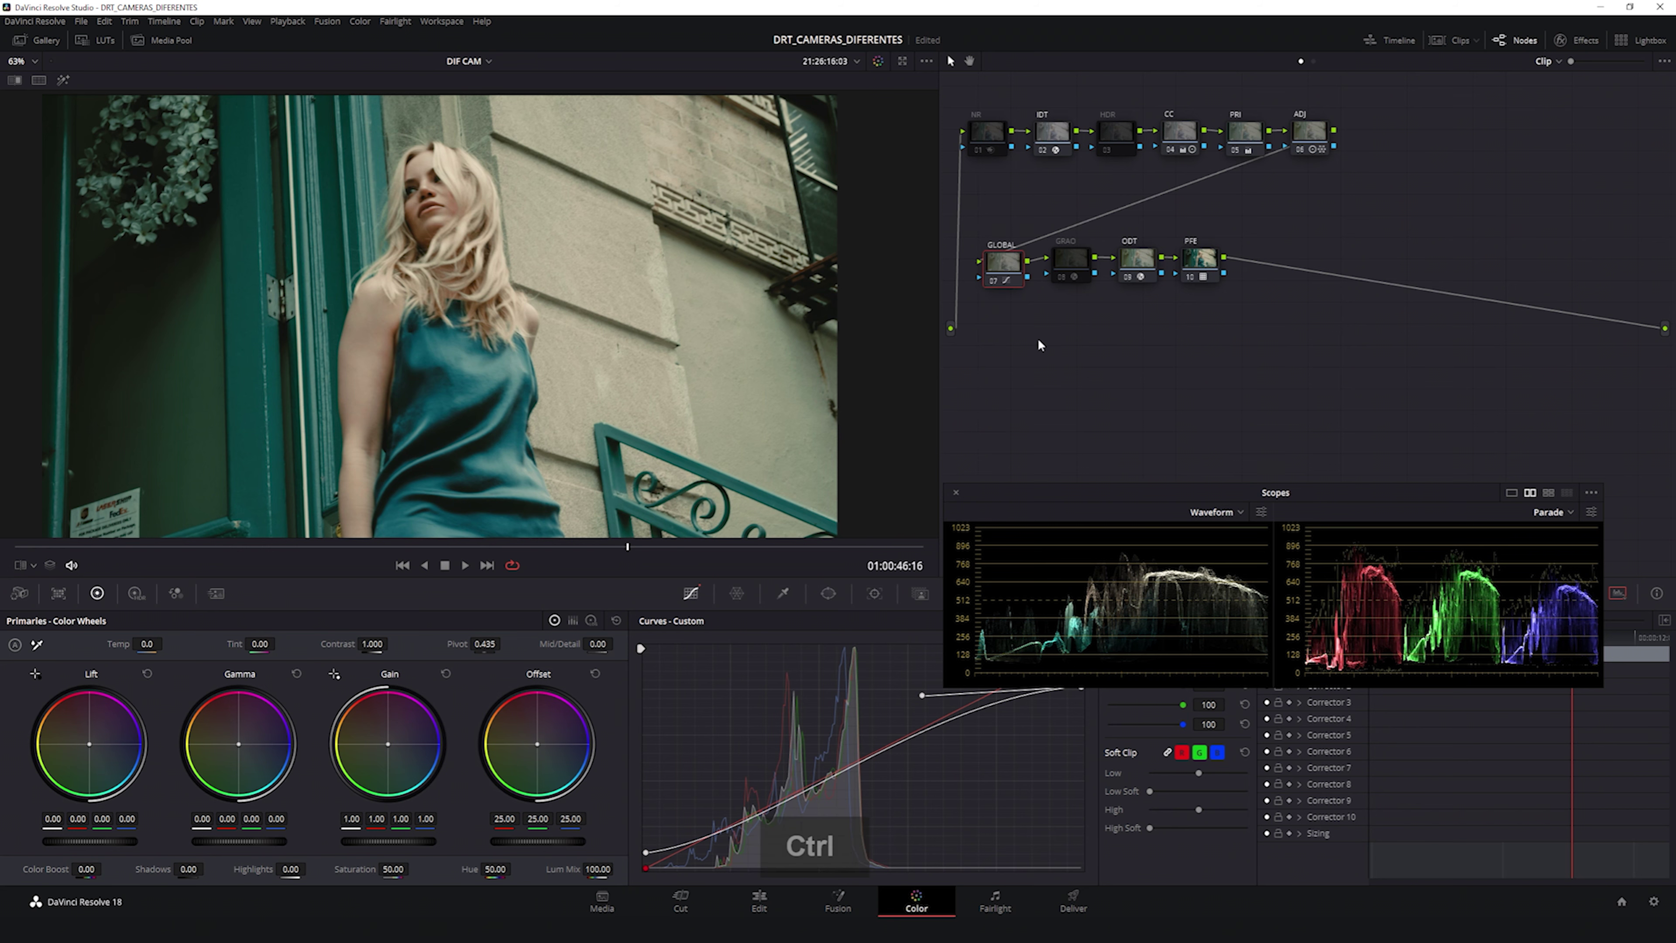
{"action": "key", "text": "ctrl+d"}
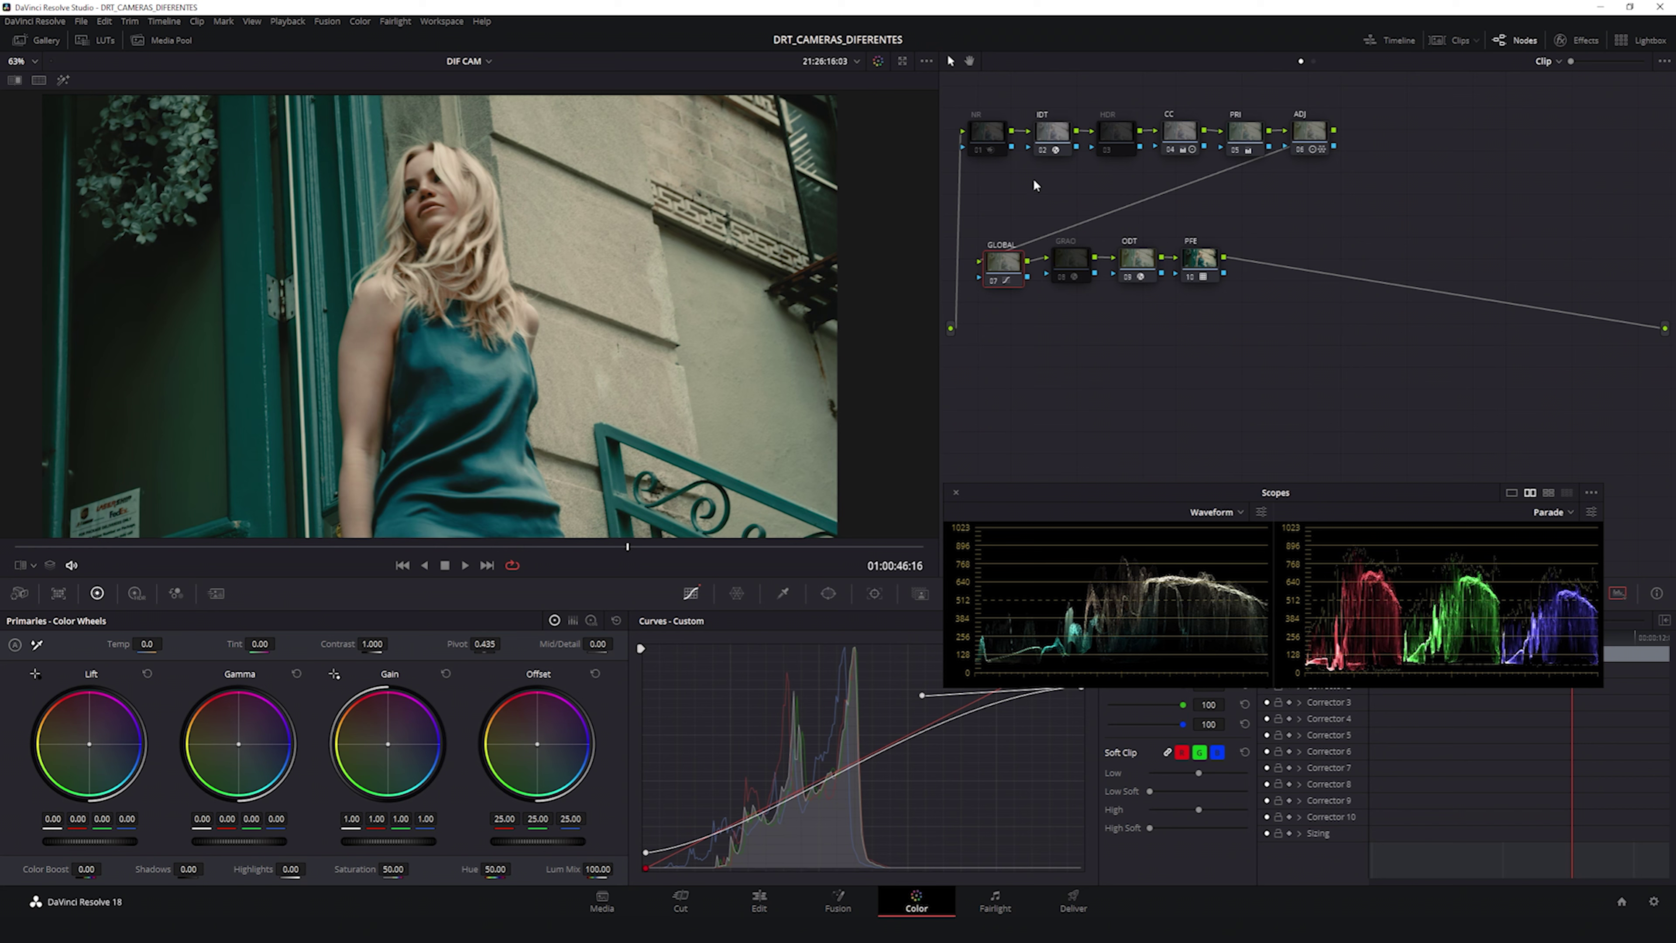
Step: Re-enable the NR and GRAO nodes, leaving the HDR node bypassed
{"action": "left_click", "coordinate": [997, 134]}
{"action": "key", "text": "ctrl+d"}
{"action": "left_click", "coordinate": [1070, 256]}
{"action": "key", "text": "ctrl+d"}
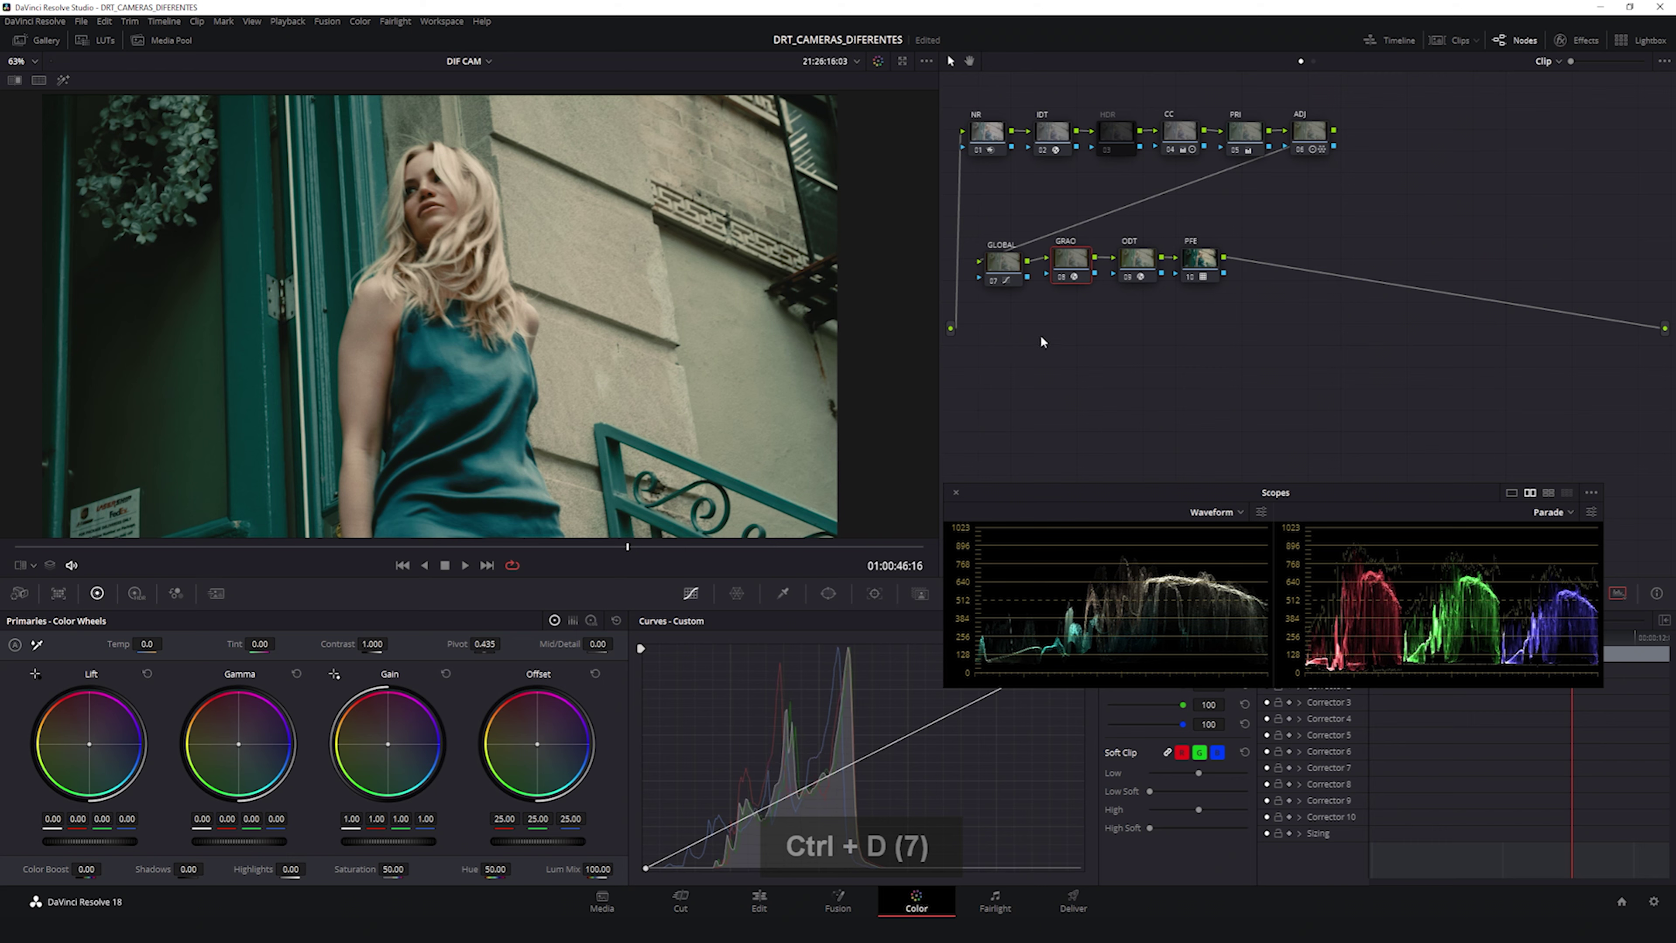